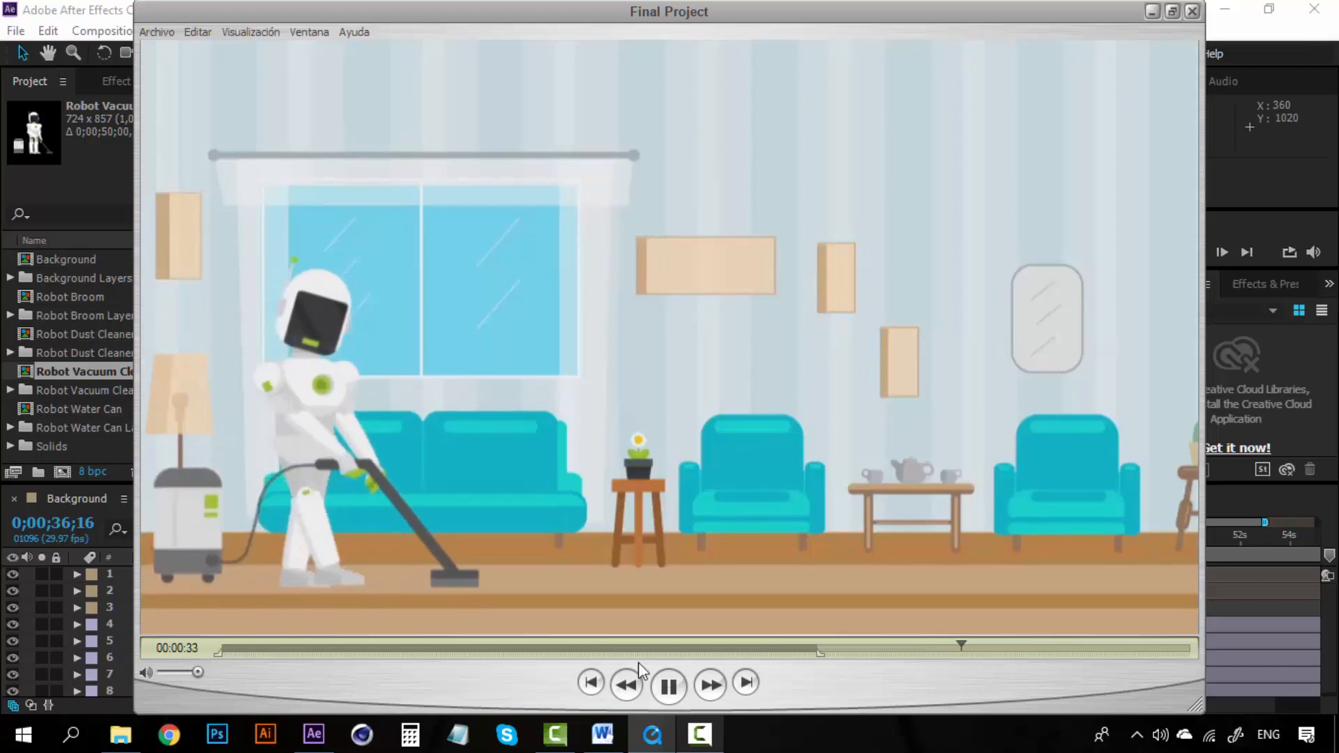
Step: Watch the finished animation in the media player, scrubbing through the robot scenes, then close the player
left_click(669, 686)
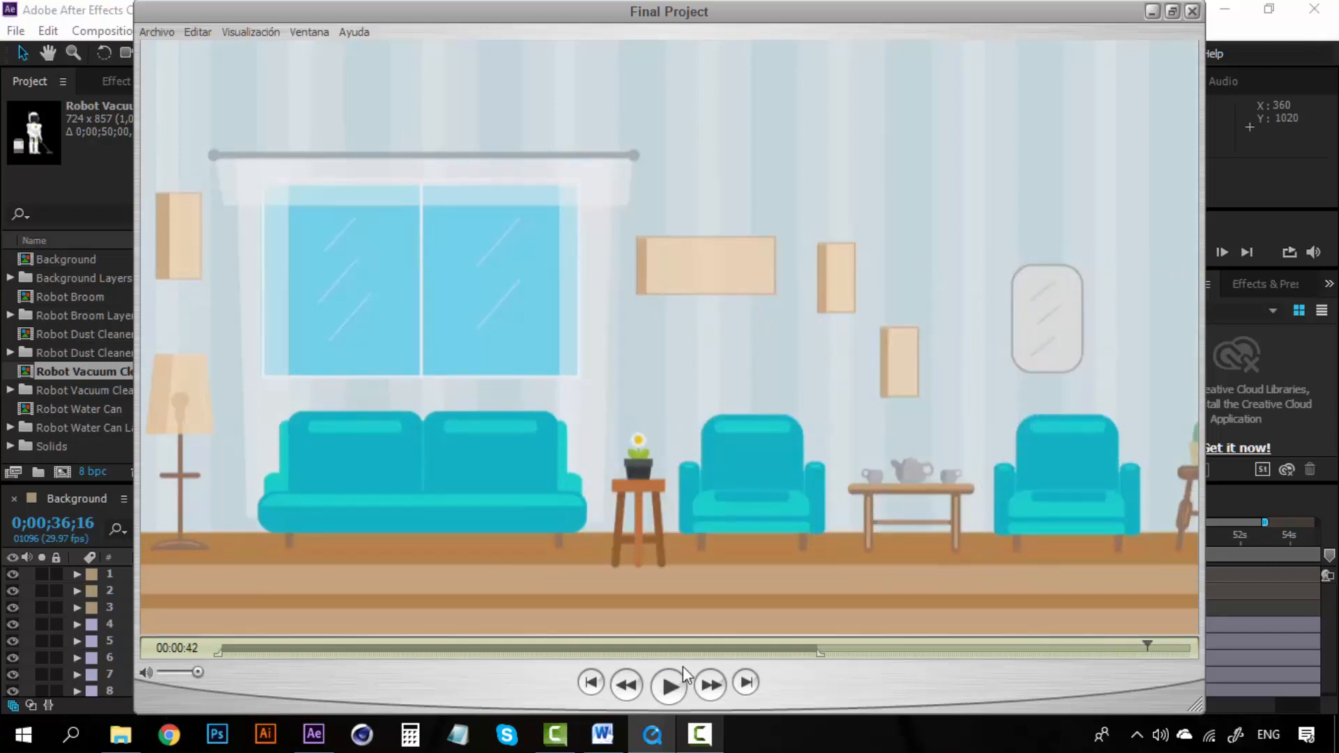
left_click(827, 648)
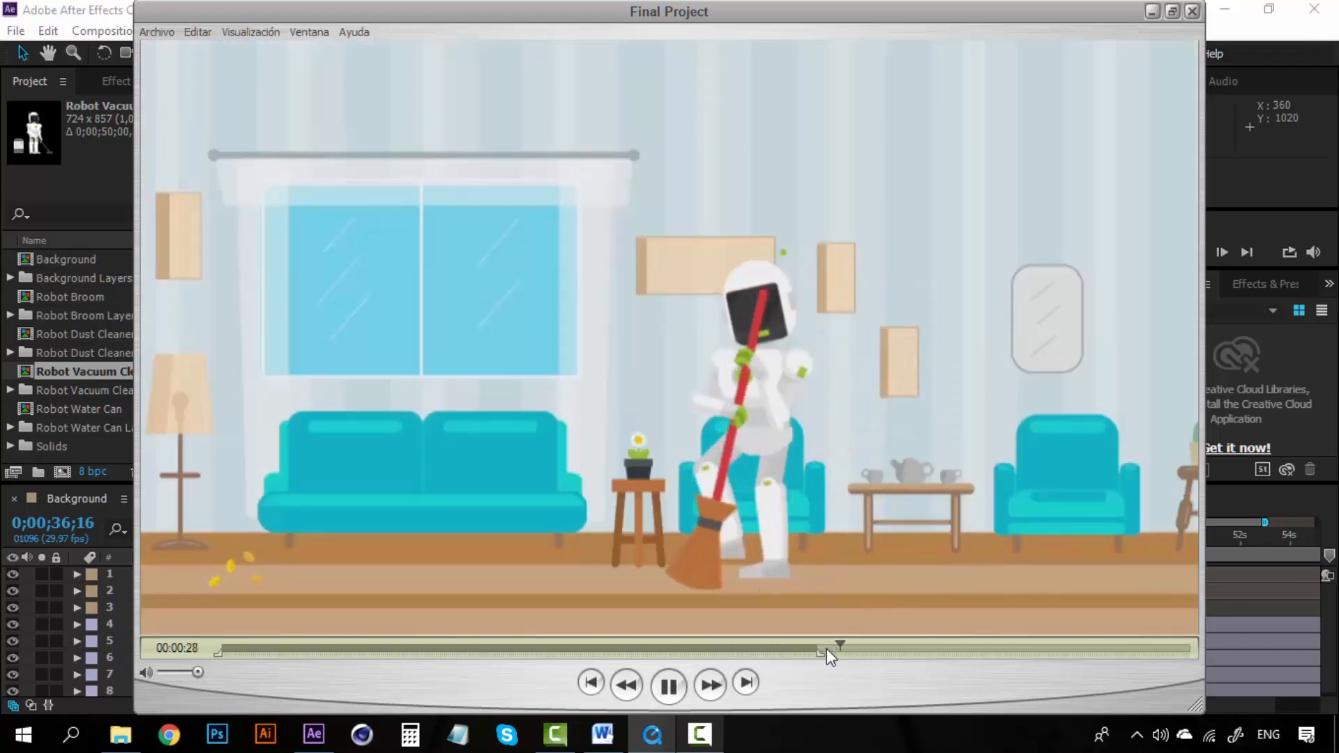
left_click(952, 647)
left_click_drag(952, 647, 1076, 647)
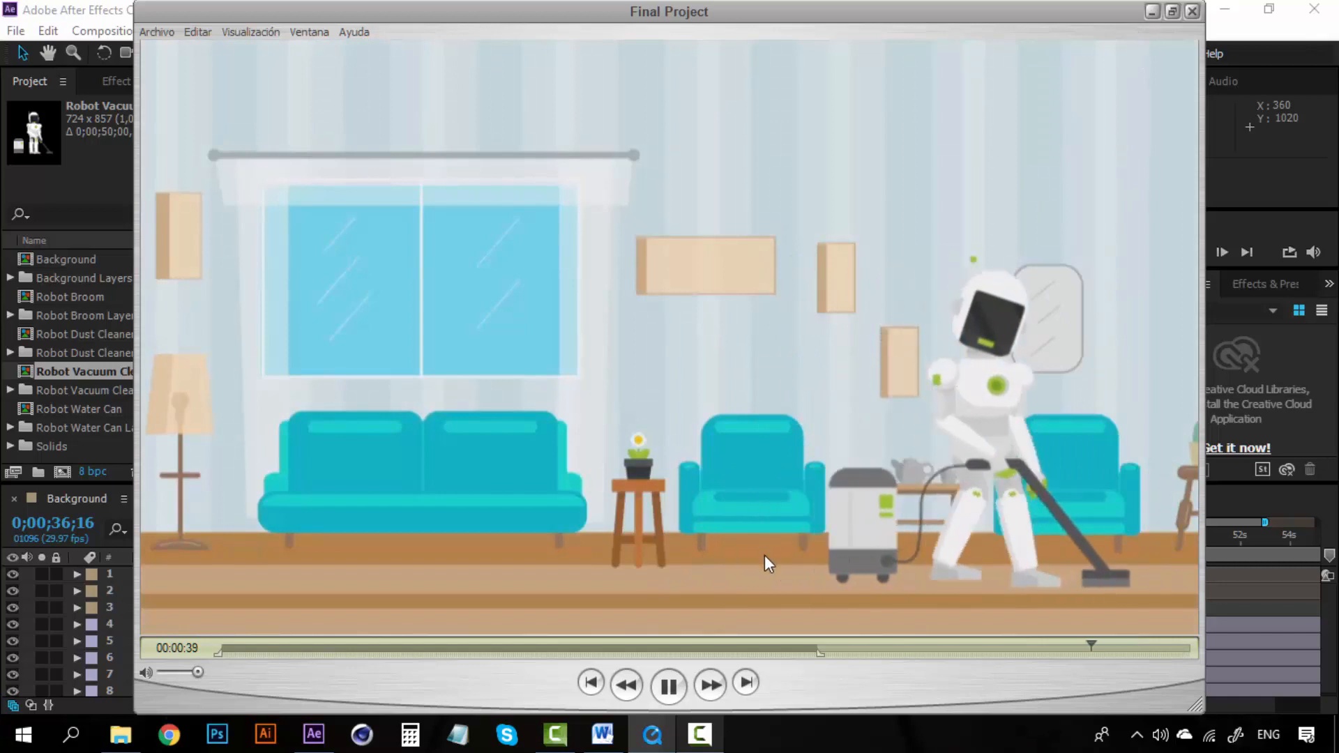
left_click(1153, 12)
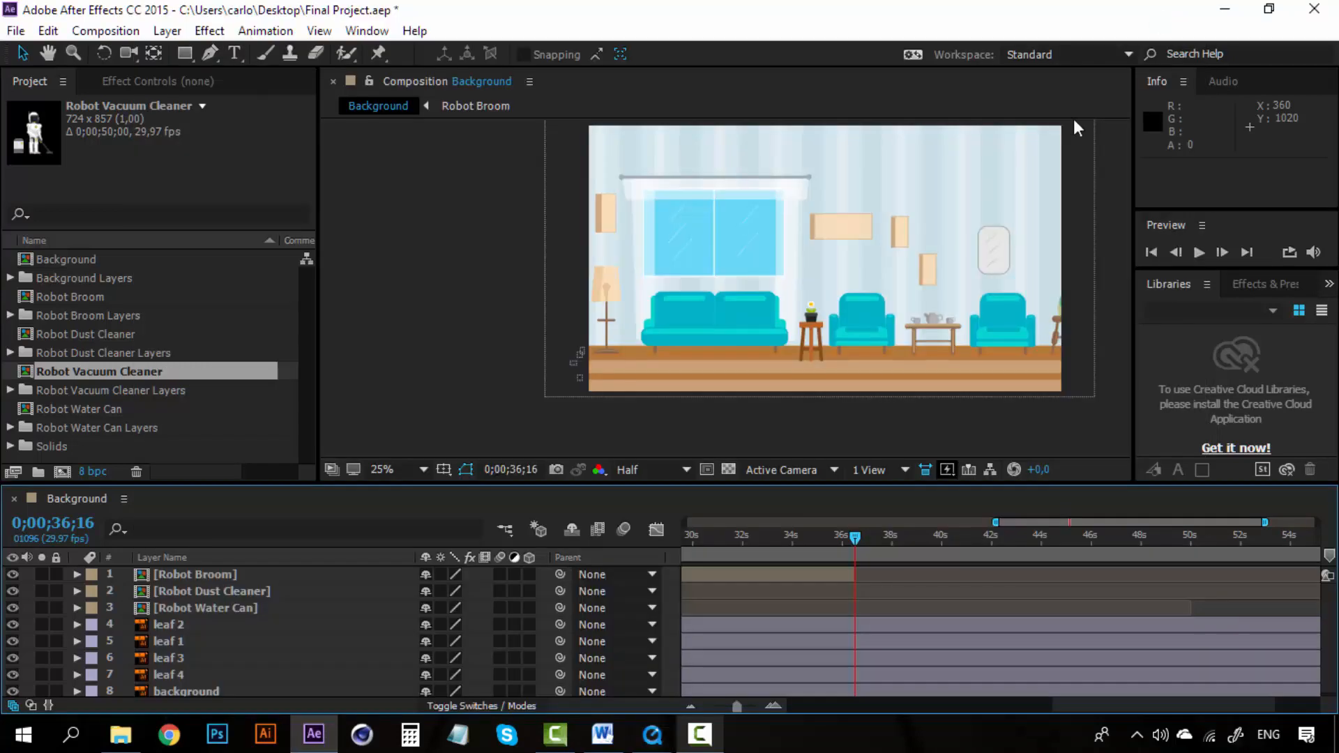
Step: Add the Robot Vacuum Cleaner composition to the Background timeline and place the robot in the room at about 836, 708
left_click(143, 350)
left_click(134, 368)
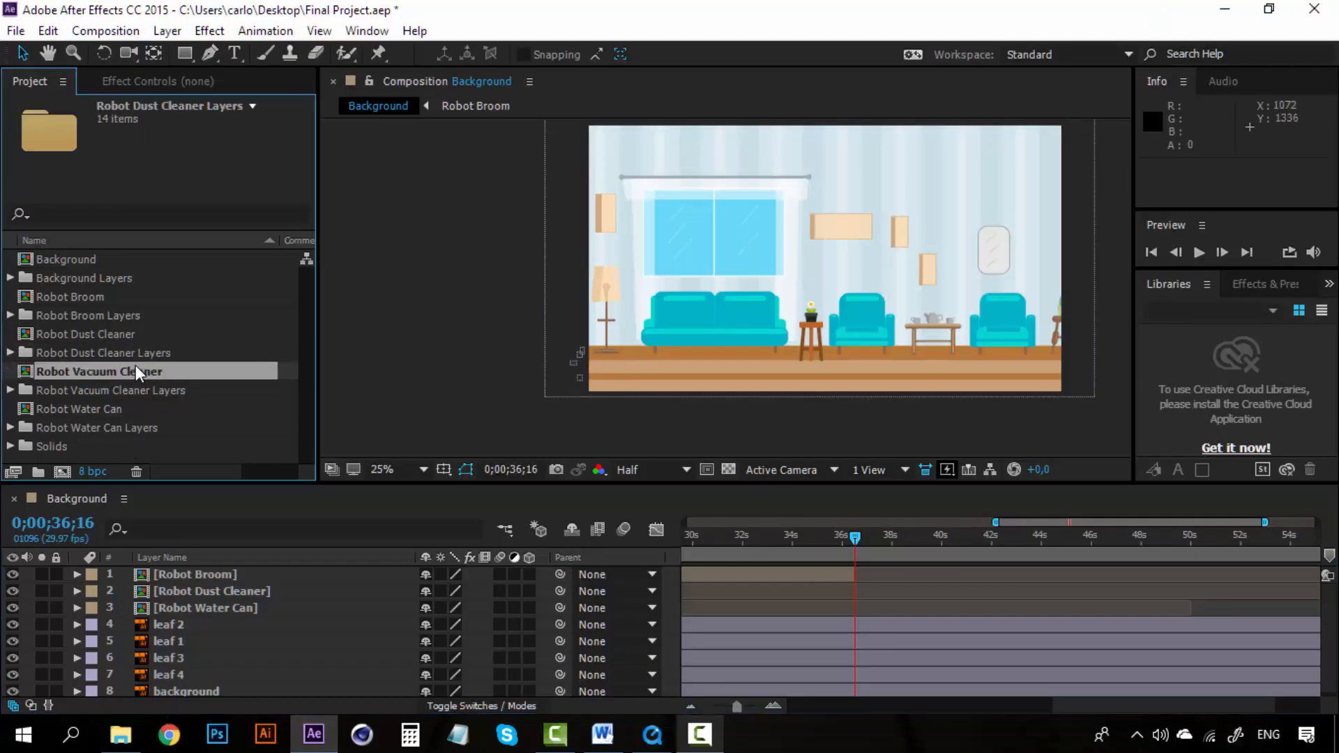
left_click_drag(120, 380, 198, 571)
left_click_drag(837, 213, 791, 242)
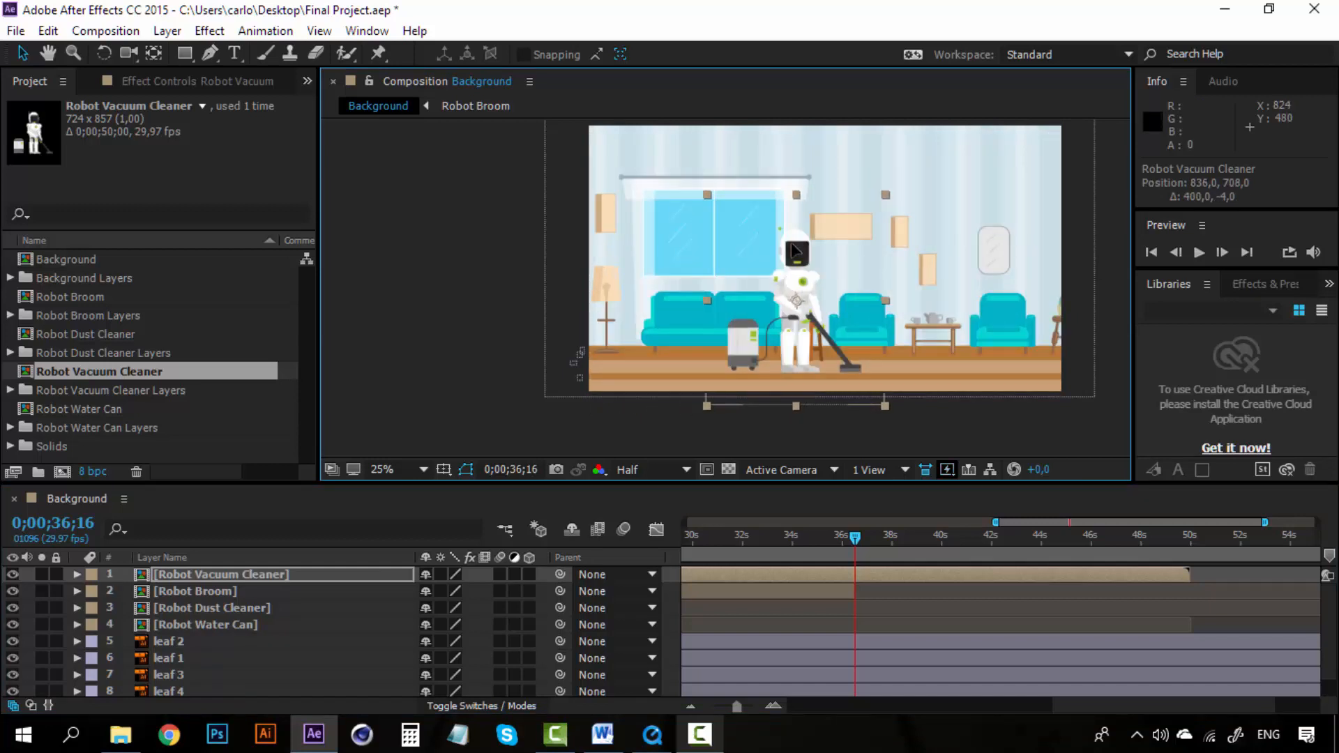
Step: Nudge the vacuum robot right to position 940, 708
key("Right")
key("Right")
key("Right")
key("Right")
key("Right")
key("Right")
key("Right")
key("Right")
key("Right")
key("Right")
key("Right")
key("Right")
key("Right")
key("Right")
key("Right")
key("Right")
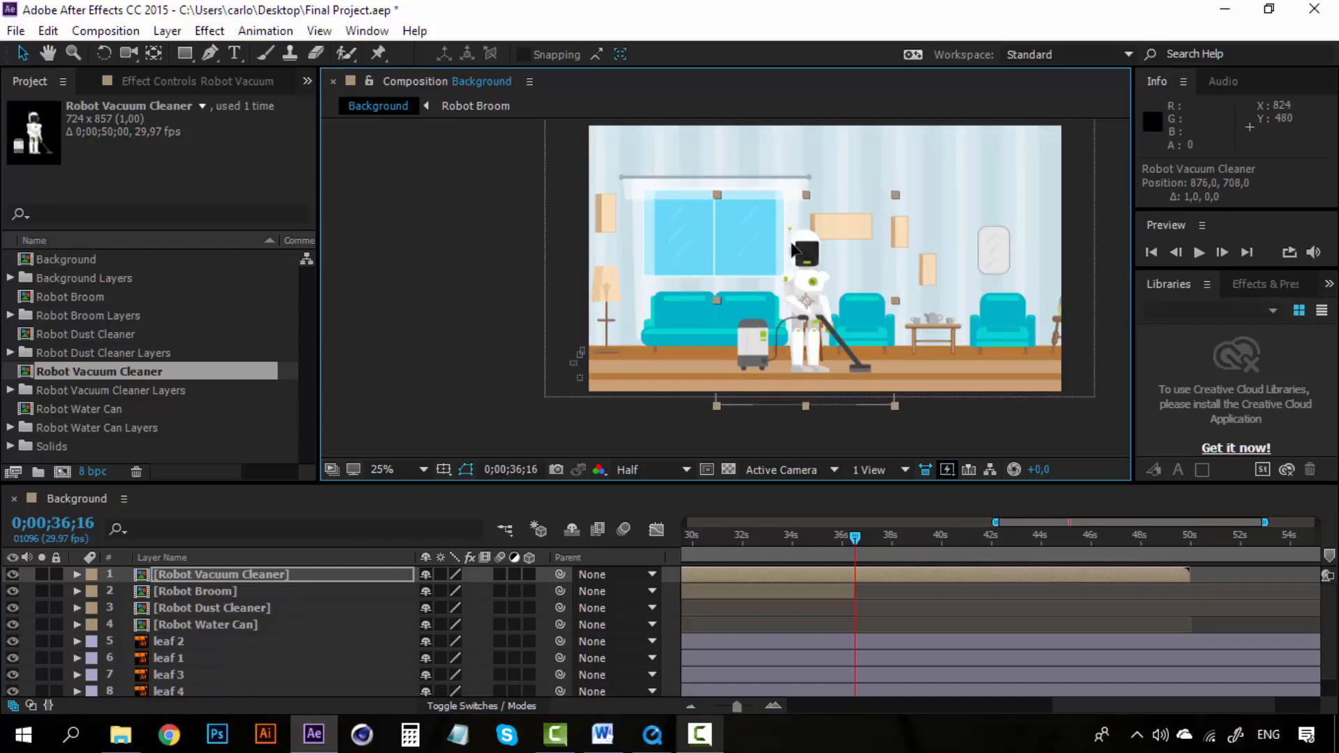
key("Right")
key("Right")
key("Right")
key("Right")
key("Right")
key("Right")
key("Right")
key("Right")
key("Right")
key("Right")
key("Right")
key("Right")
key("Right")
key("Right")
key("Right")
key("Right")
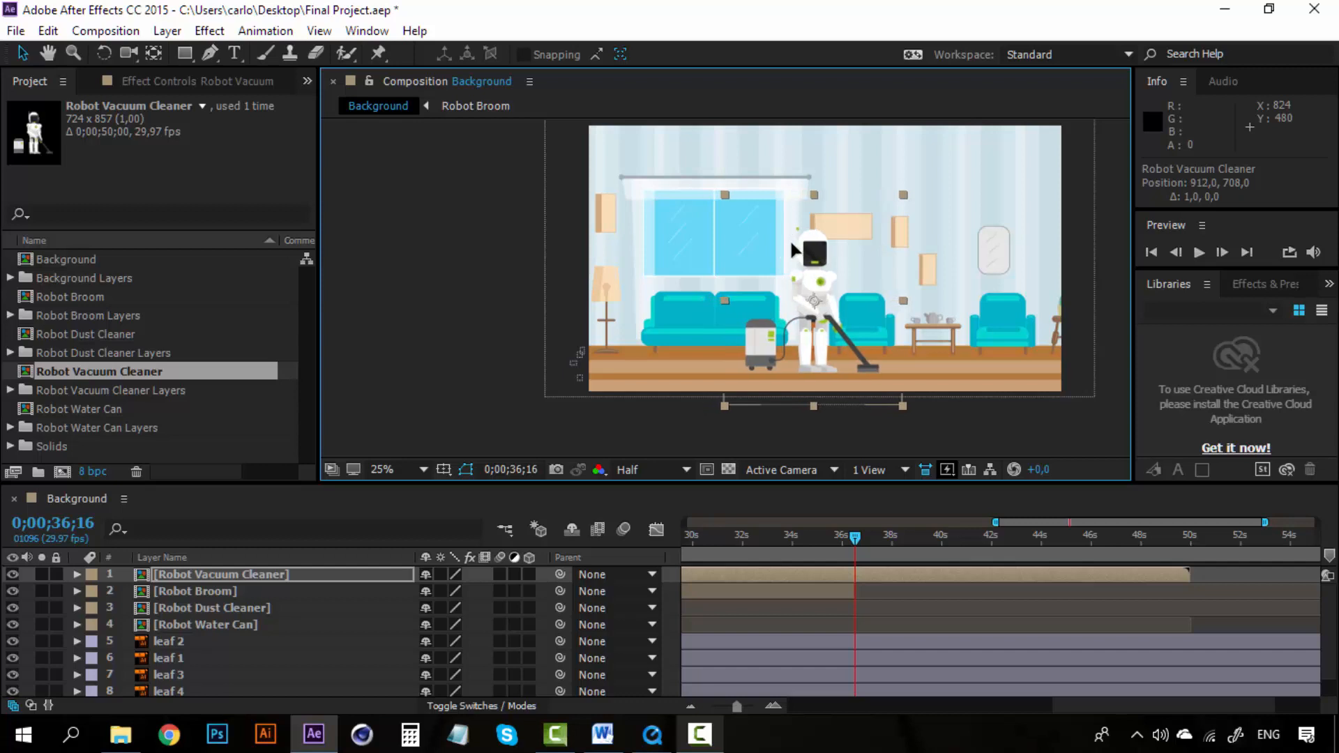
key("Right")
key("Right")
key("Right")
key("Right")
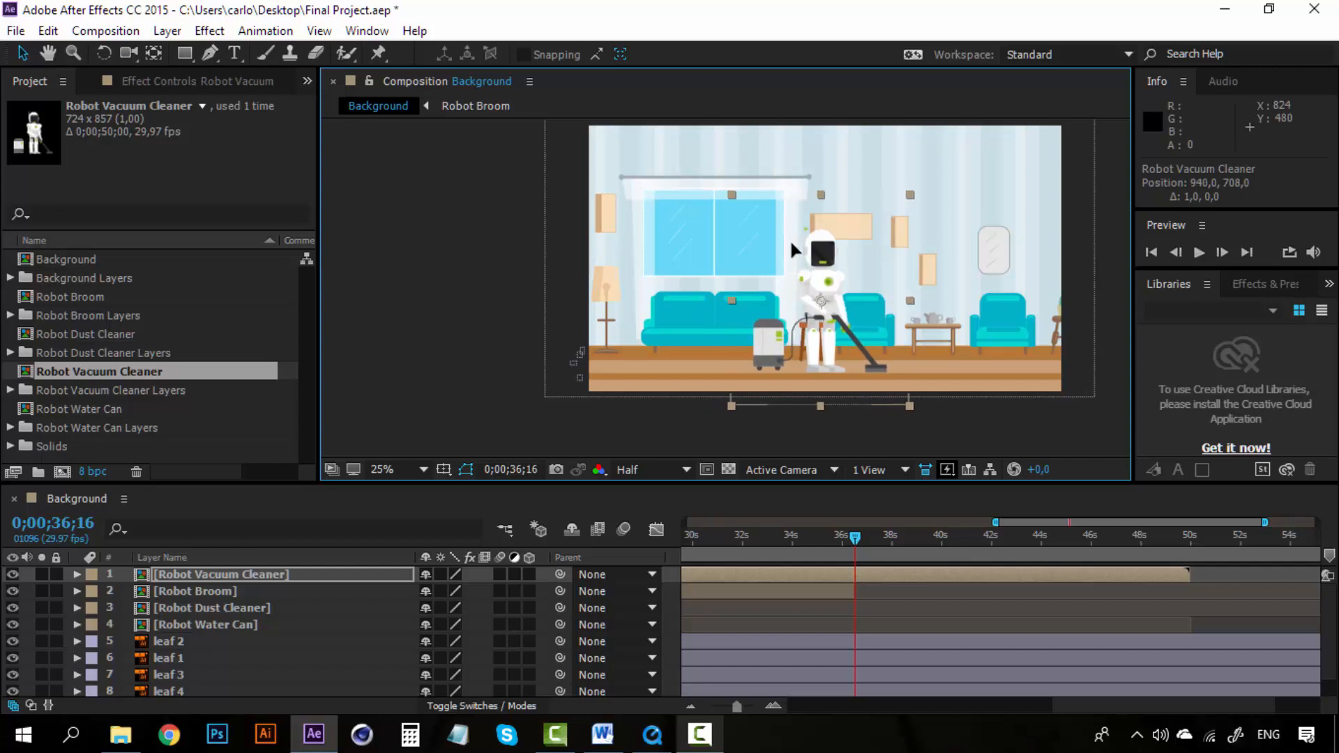
Step: Move the vacuum layer's start to the current time and set a Position keyframe for it
key("bracketleft")
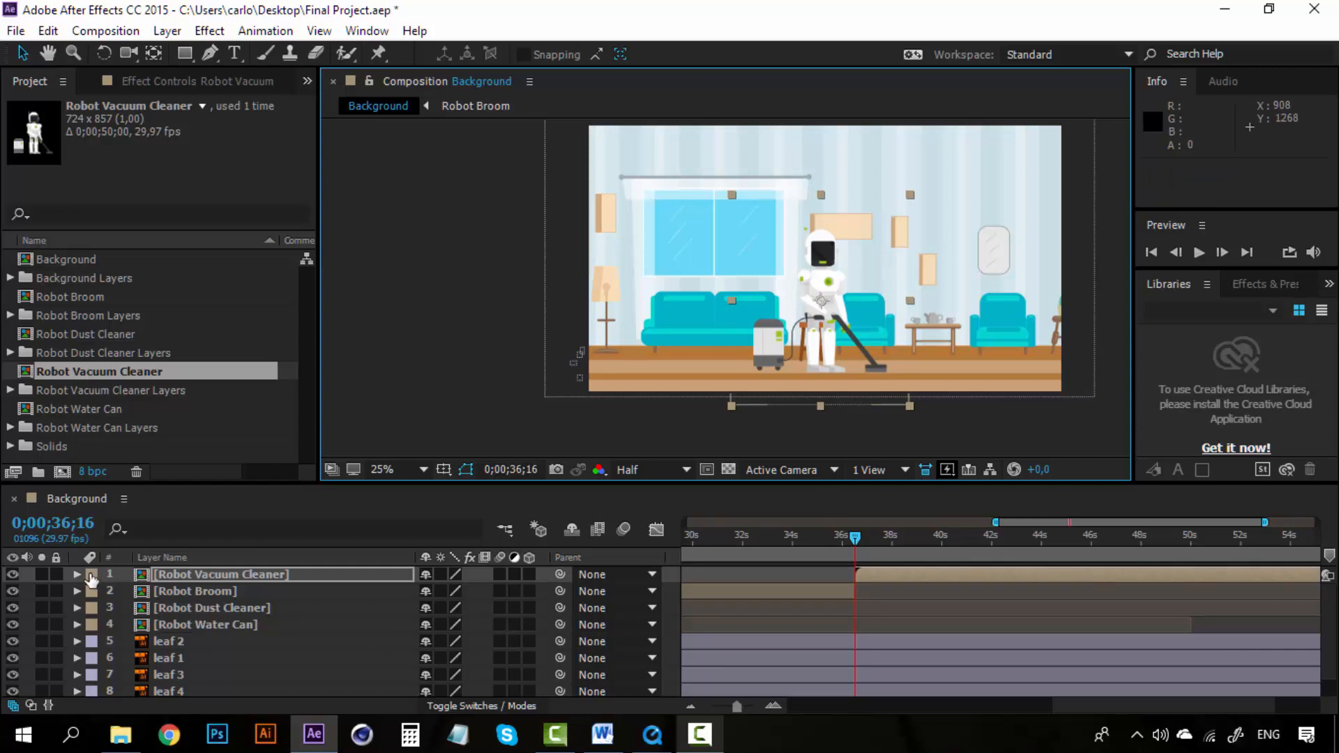
key("p")
left_click(125, 590)
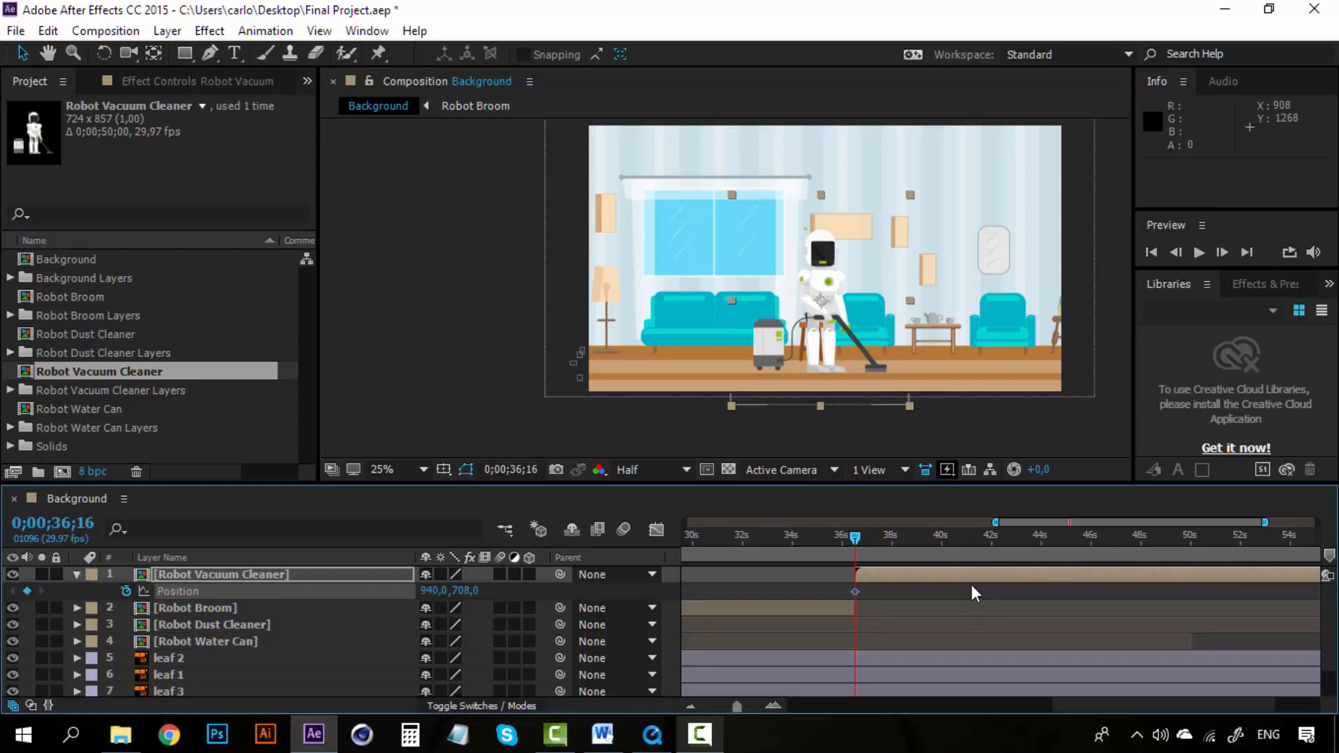
Step: Animate the robot walking in: keyframe its position near 41 s and start it off-screen at -436, 708
left_click(778, 706)
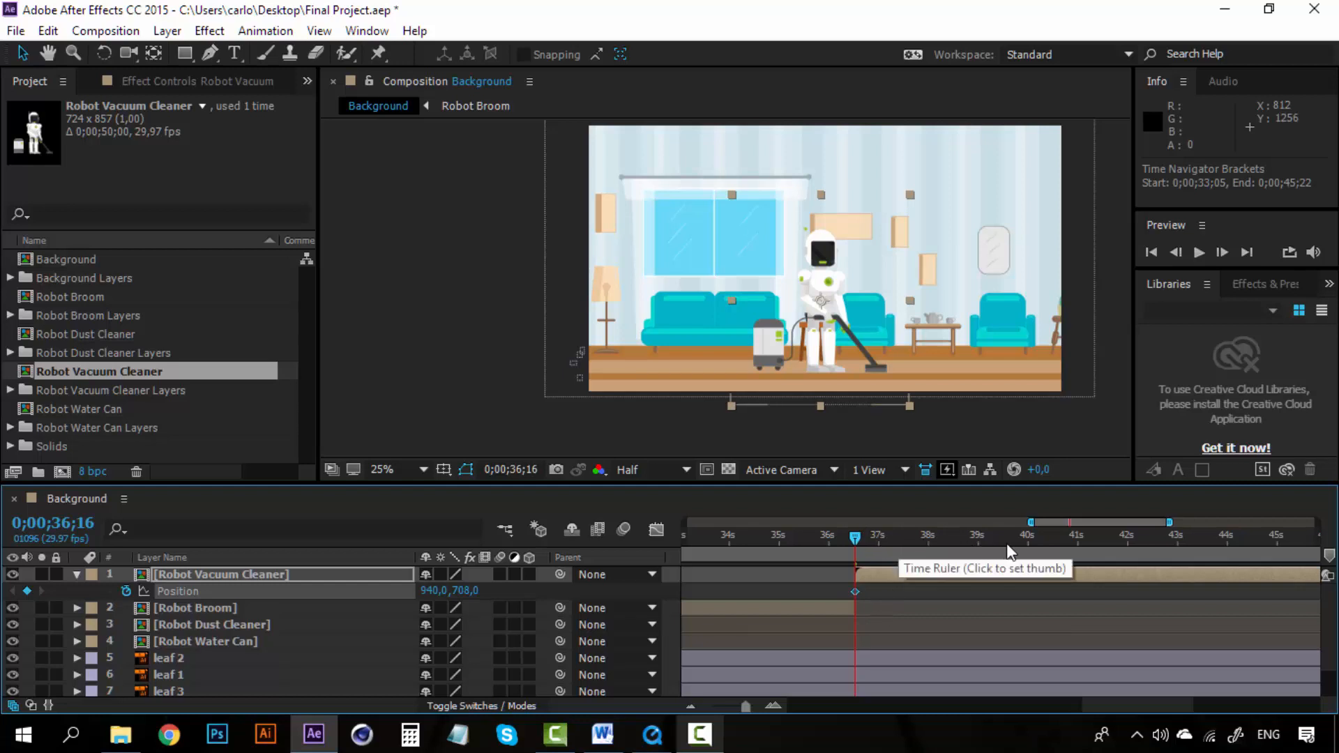
left_click(1111, 541)
left_click_drag(1111, 541, 1103, 541)
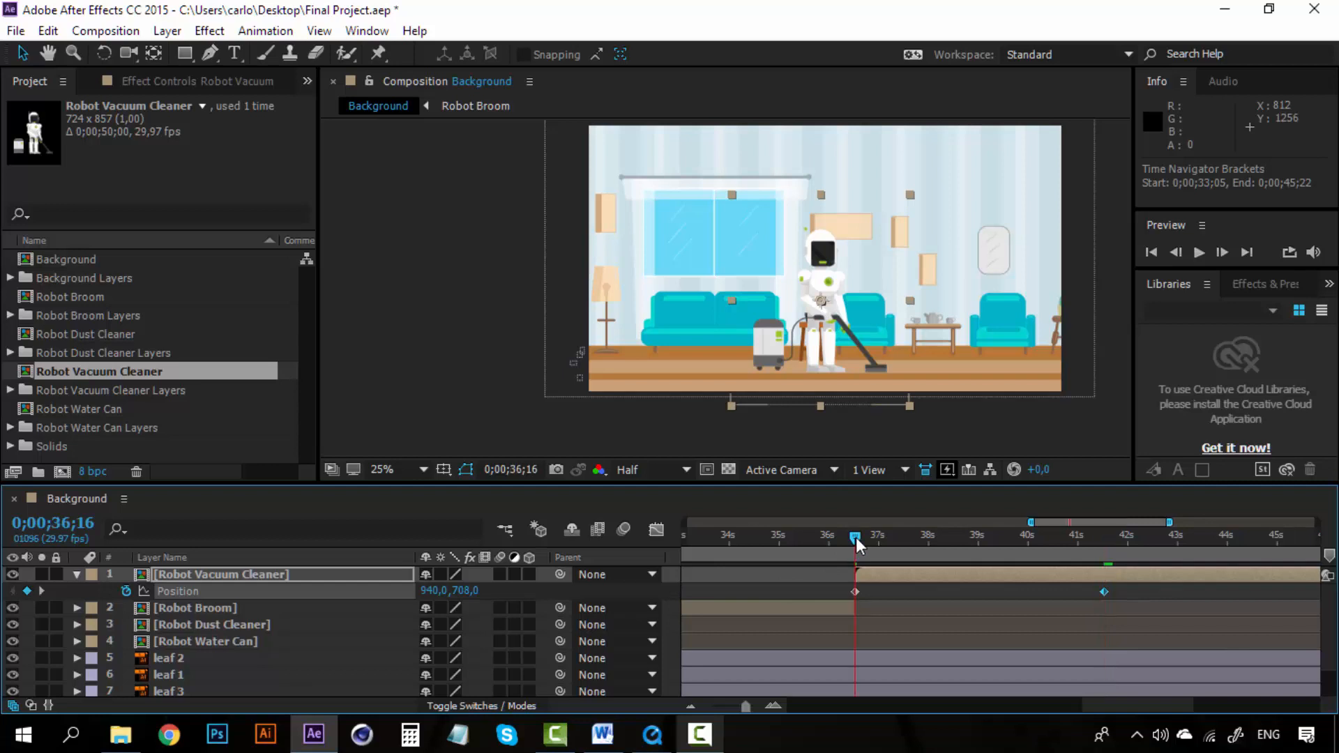
left_click_drag(822, 244, 484, 285)
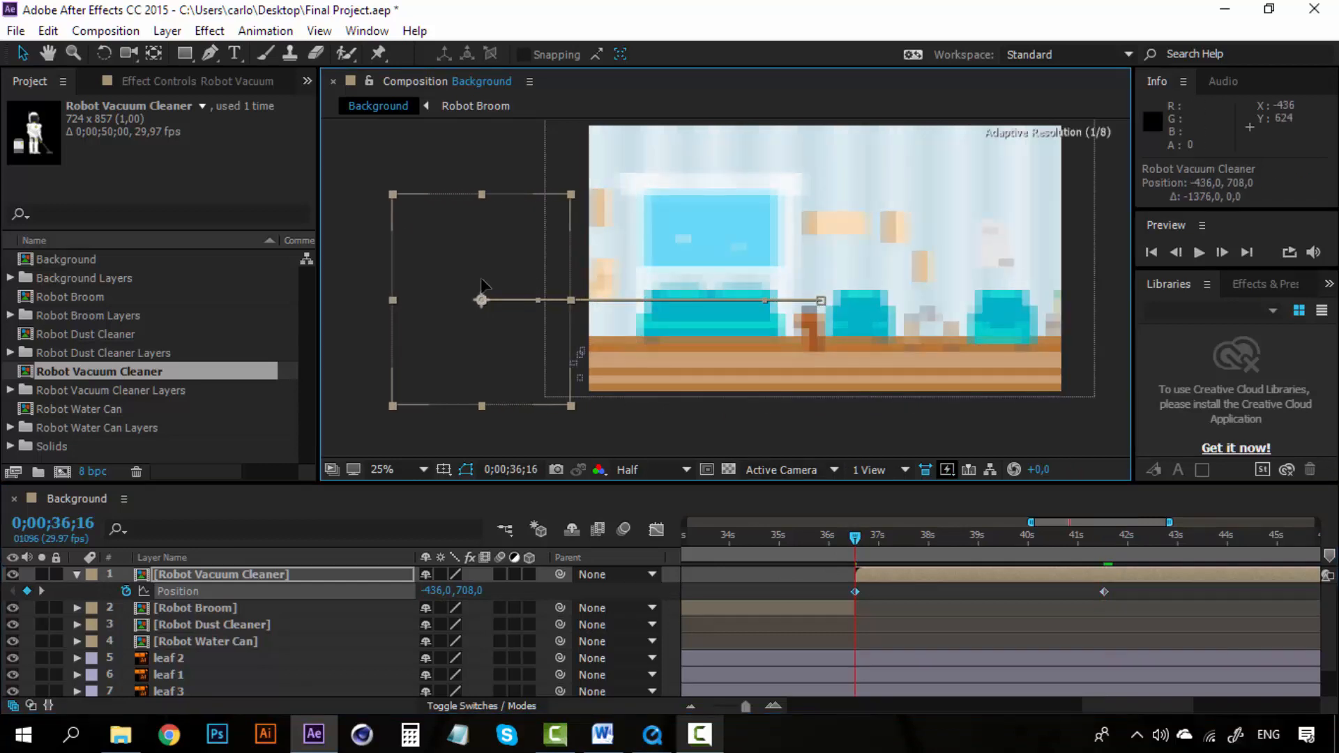
Step: Preview the robot's walk-in animation and scrub to about 39 s
key("space")
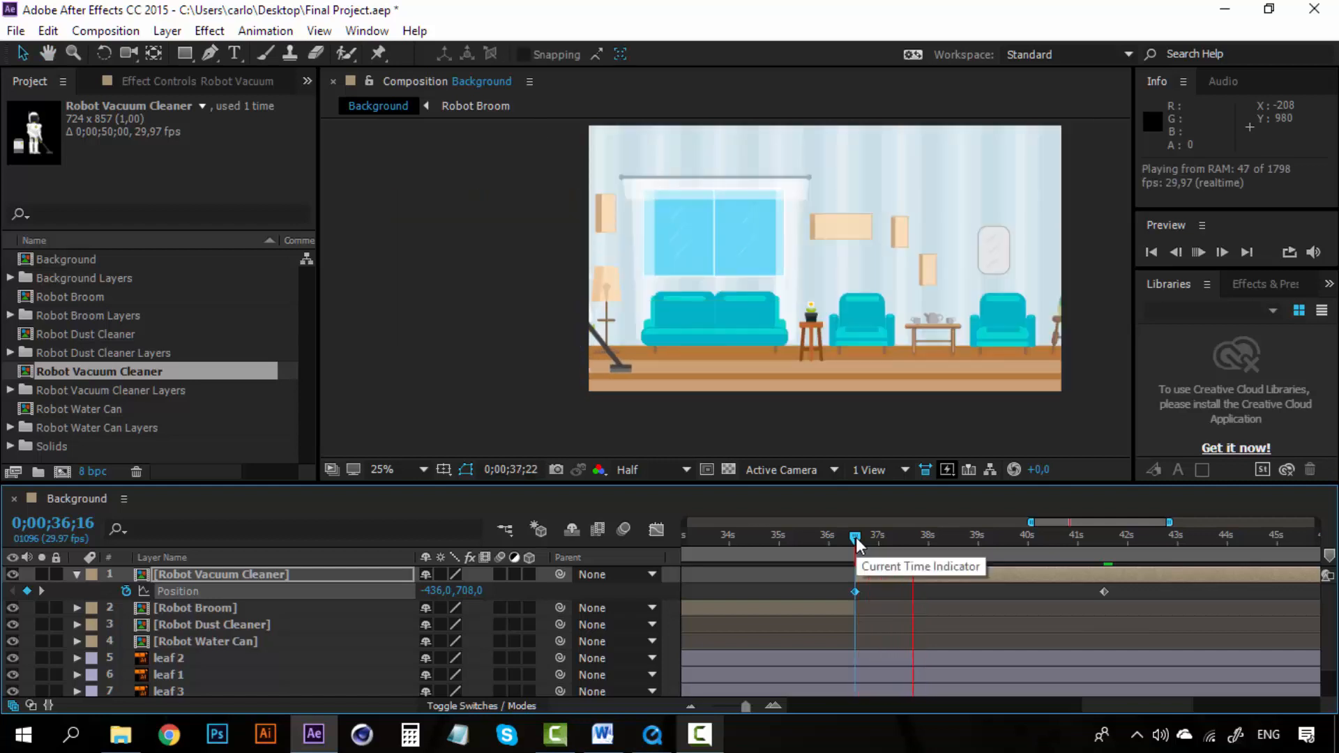
key("space")
key("space")
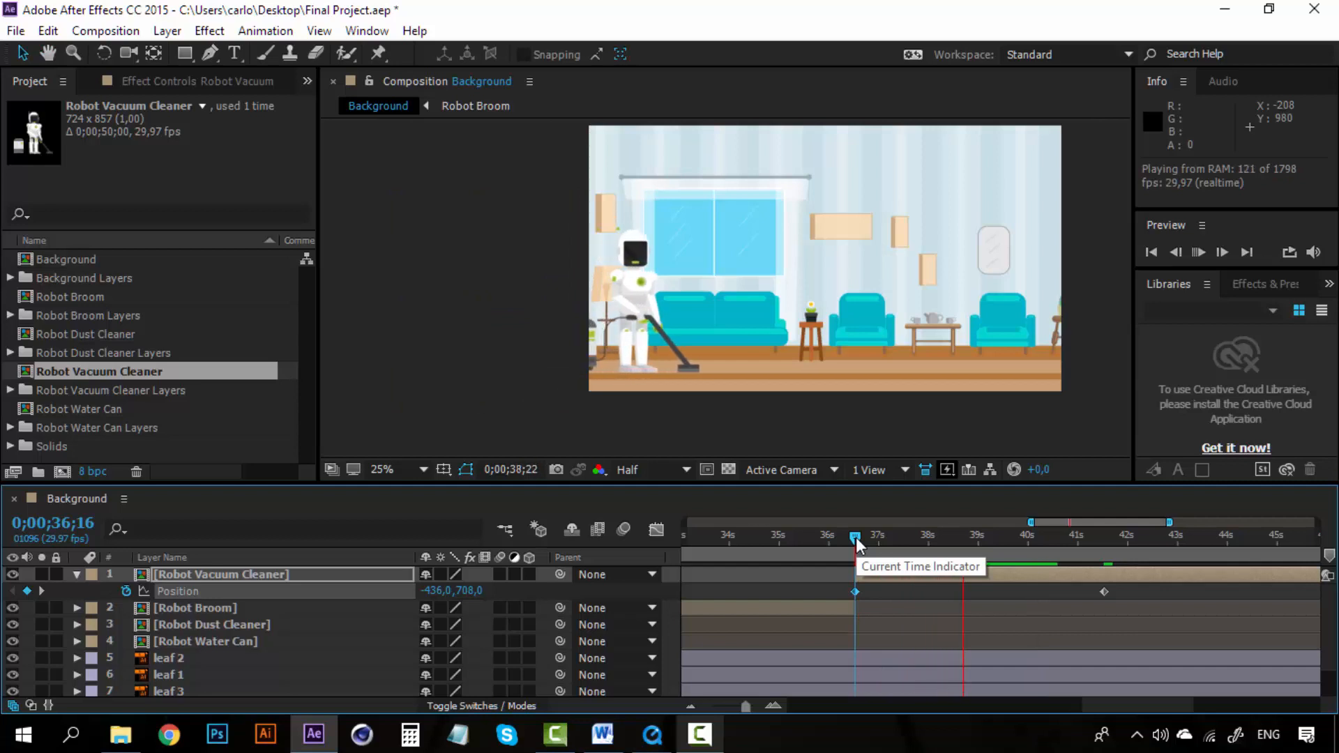
key("space")
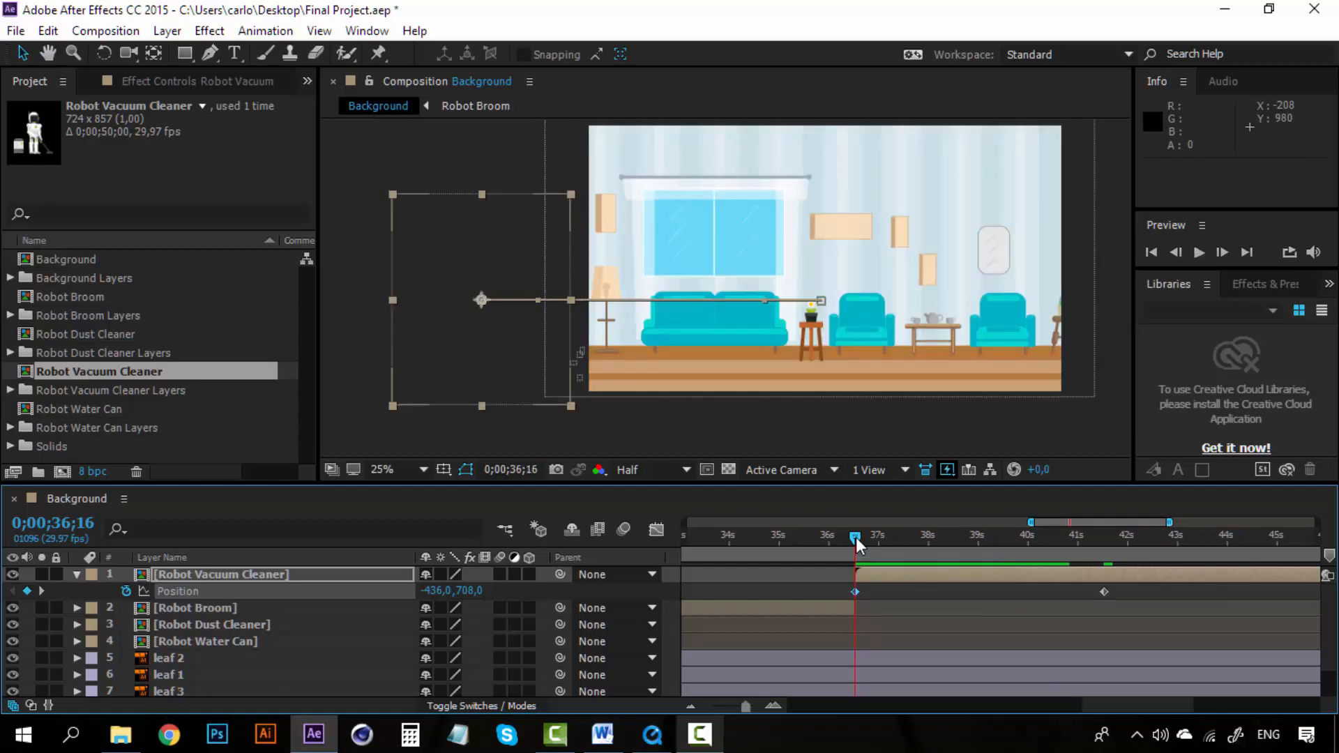
left_click_drag(858, 542, 1011, 544)
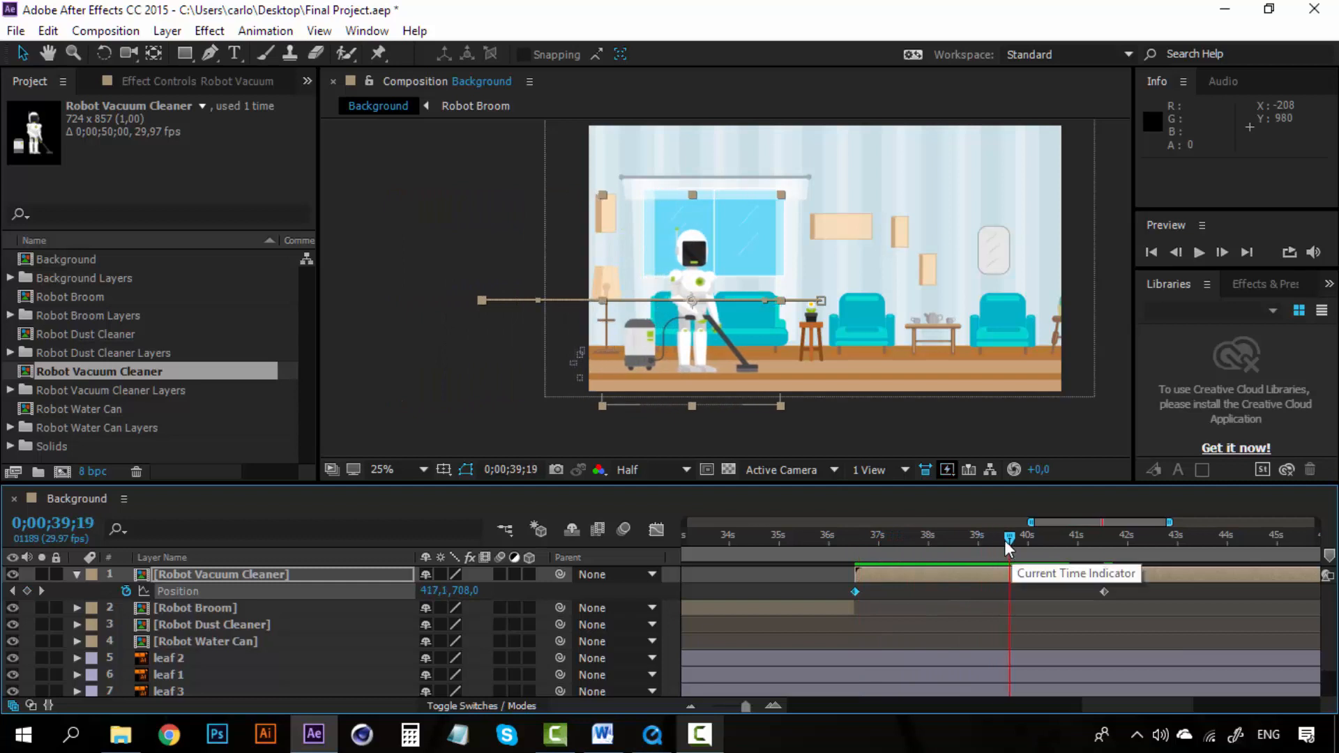
Step: Open the Robot Vacuum Cleaner composition and try moving the right hand controller, undoing the move
double_click(218, 576)
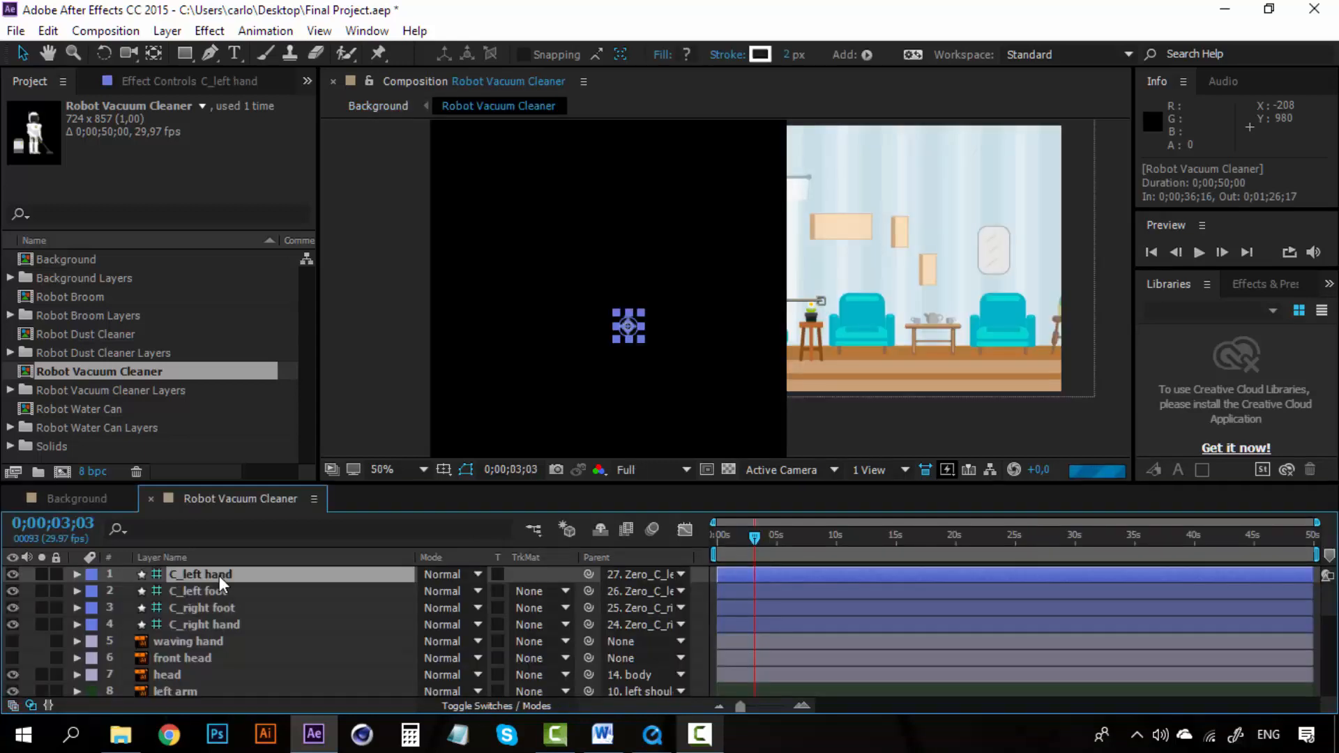
scroll(550, 267, "up", 2)
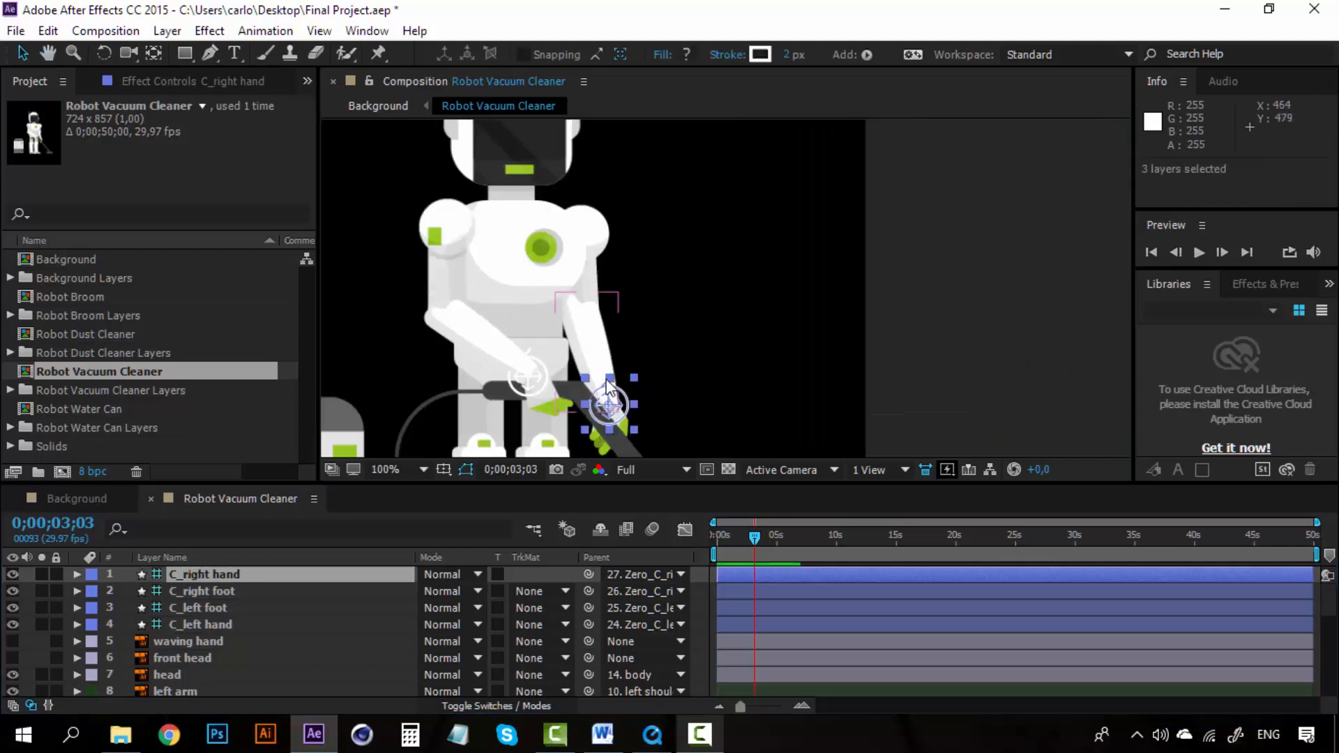
left_click_drag(626, 402, 675, 285)
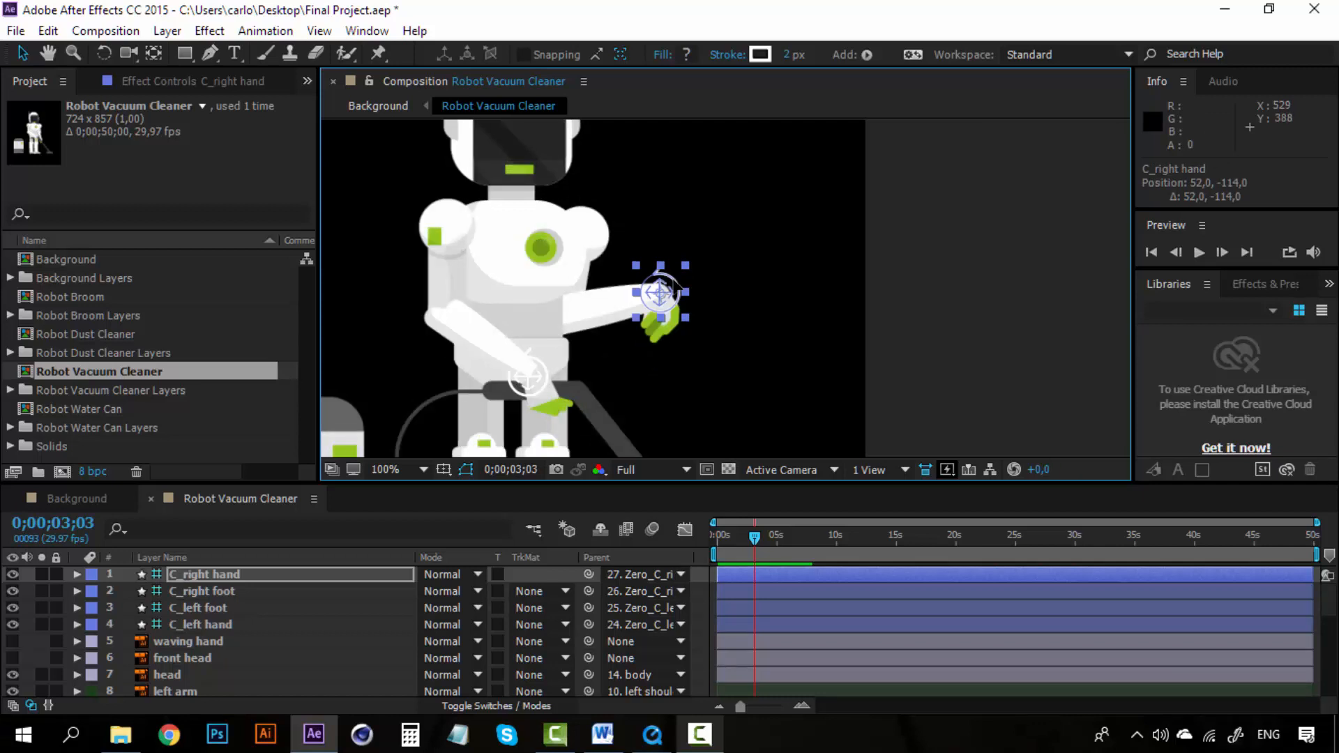
key("ctrl+z")
Step: Parent the wire layer to the Hose layer
key("space")
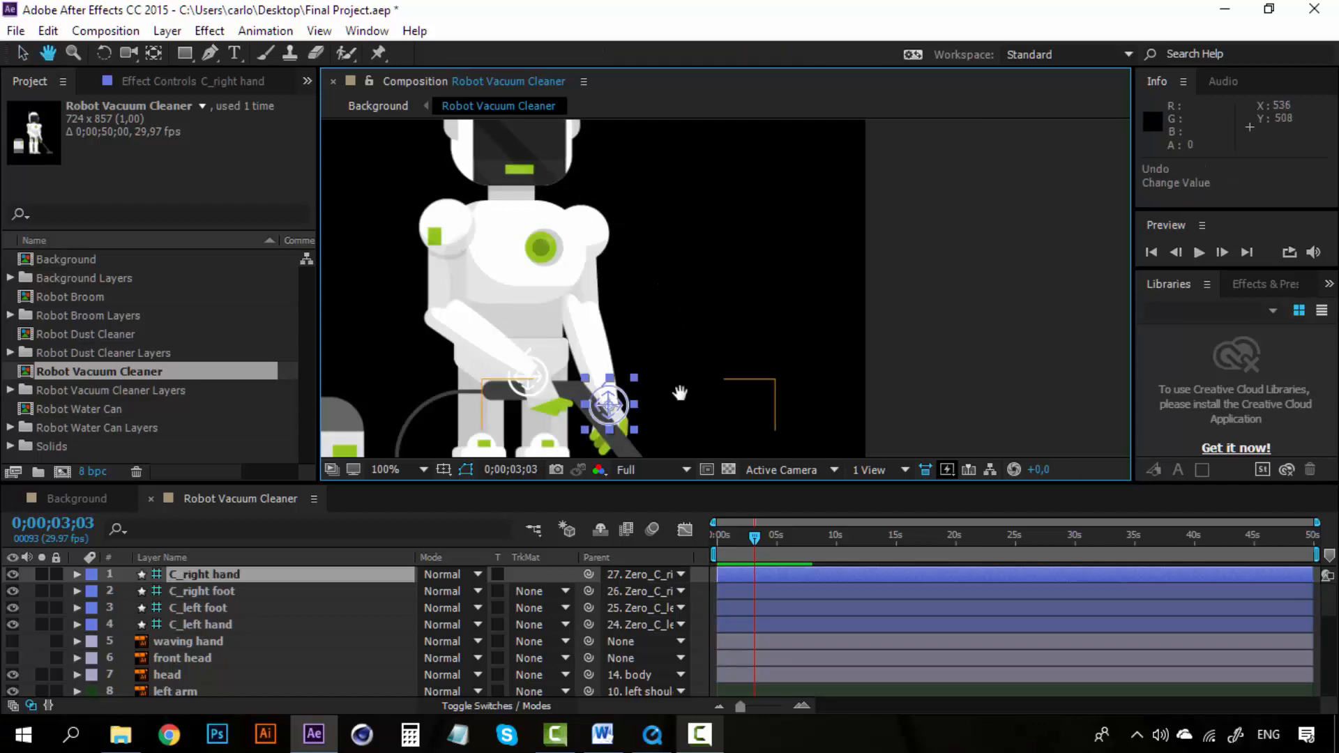
left_click_drag(680, 397, 728, 207)
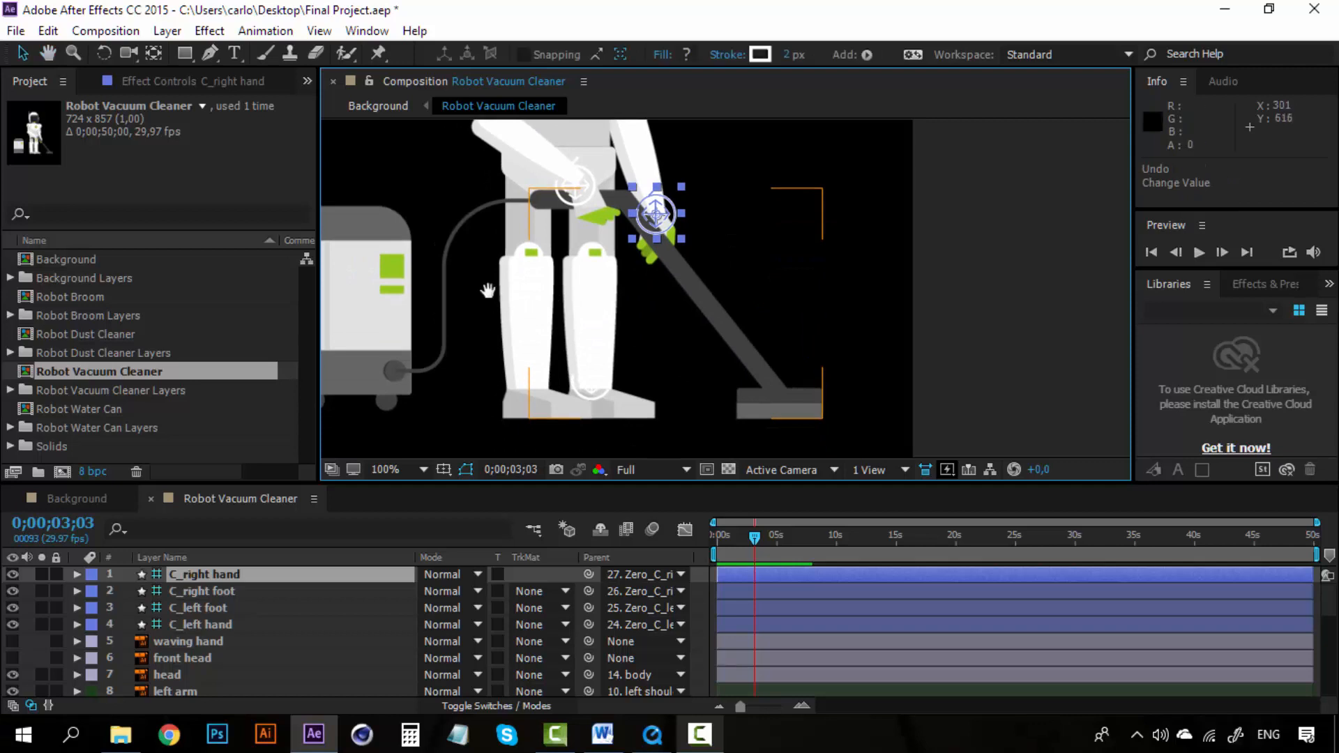
left_click_drag(501, 289, 610, 361)
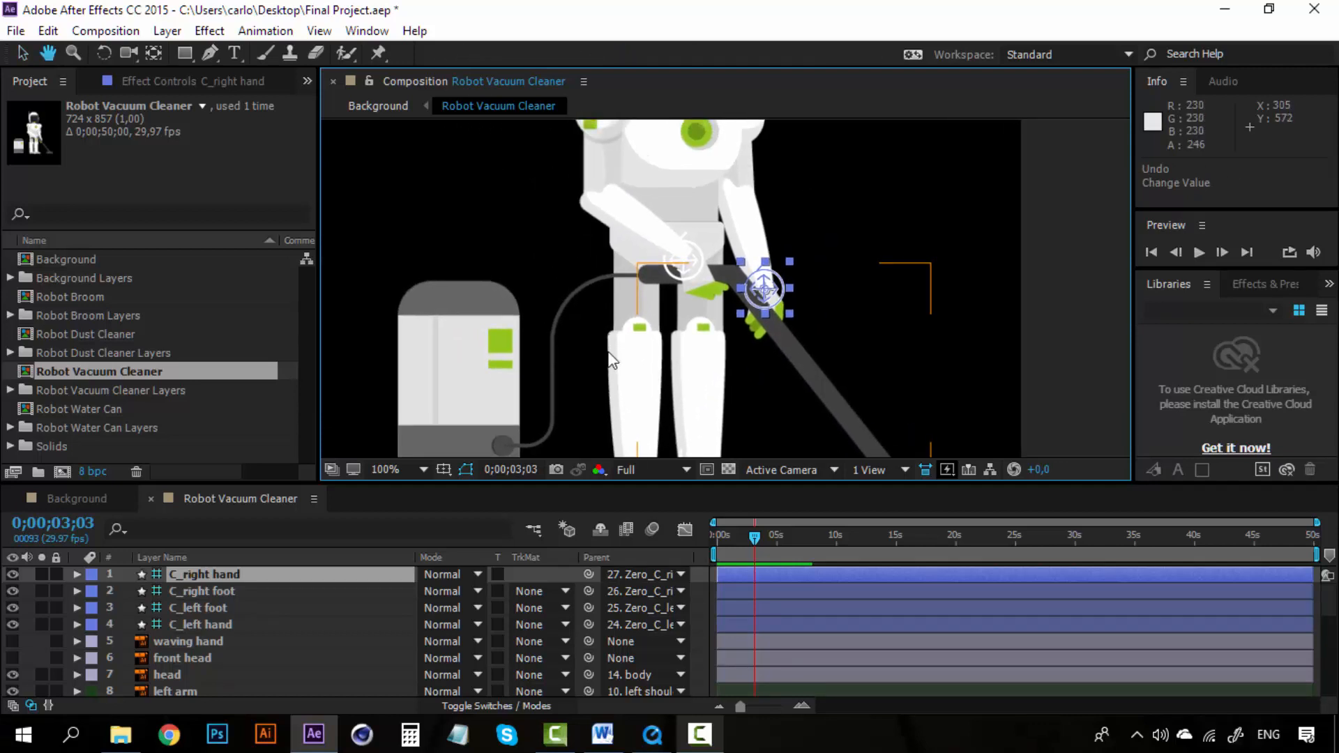
left_click(253, 647)
scroll(240, 667, "down", 2)
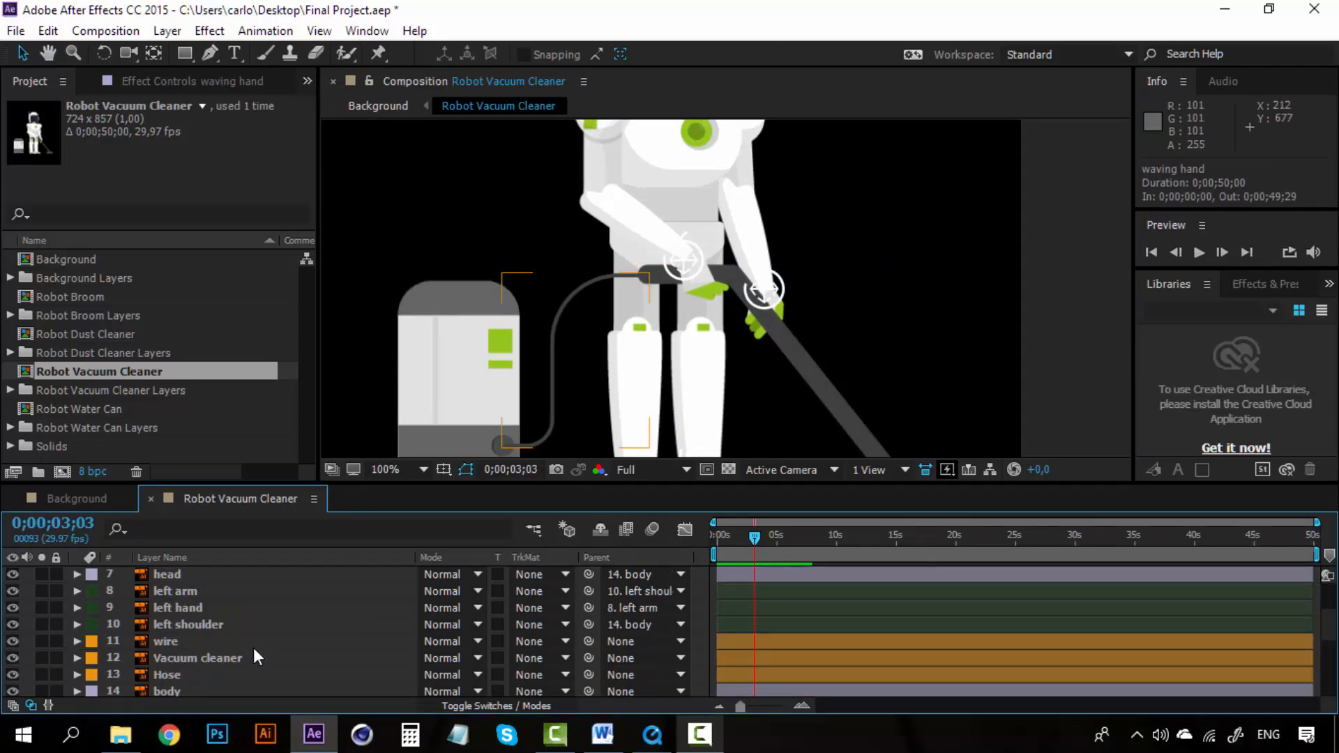
left_click(255, 642)
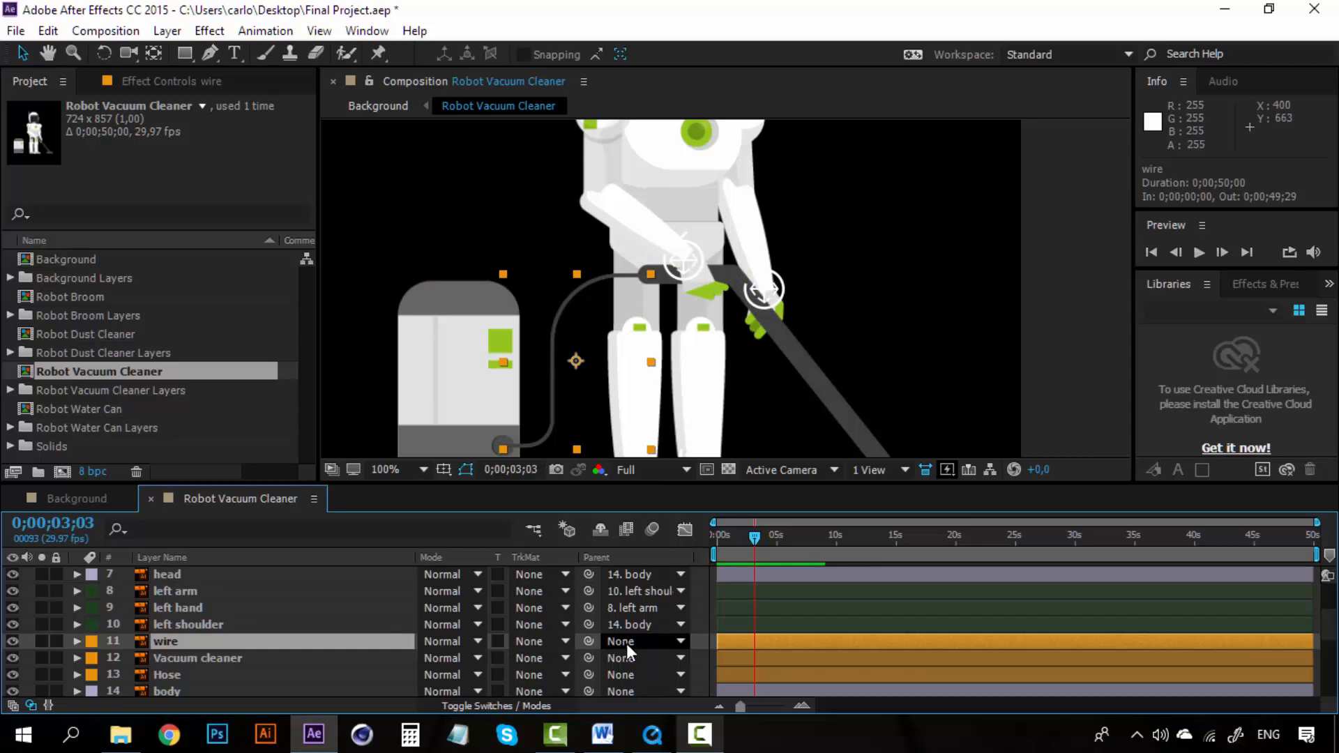
left_click_drag(594, 642, 220, 675)
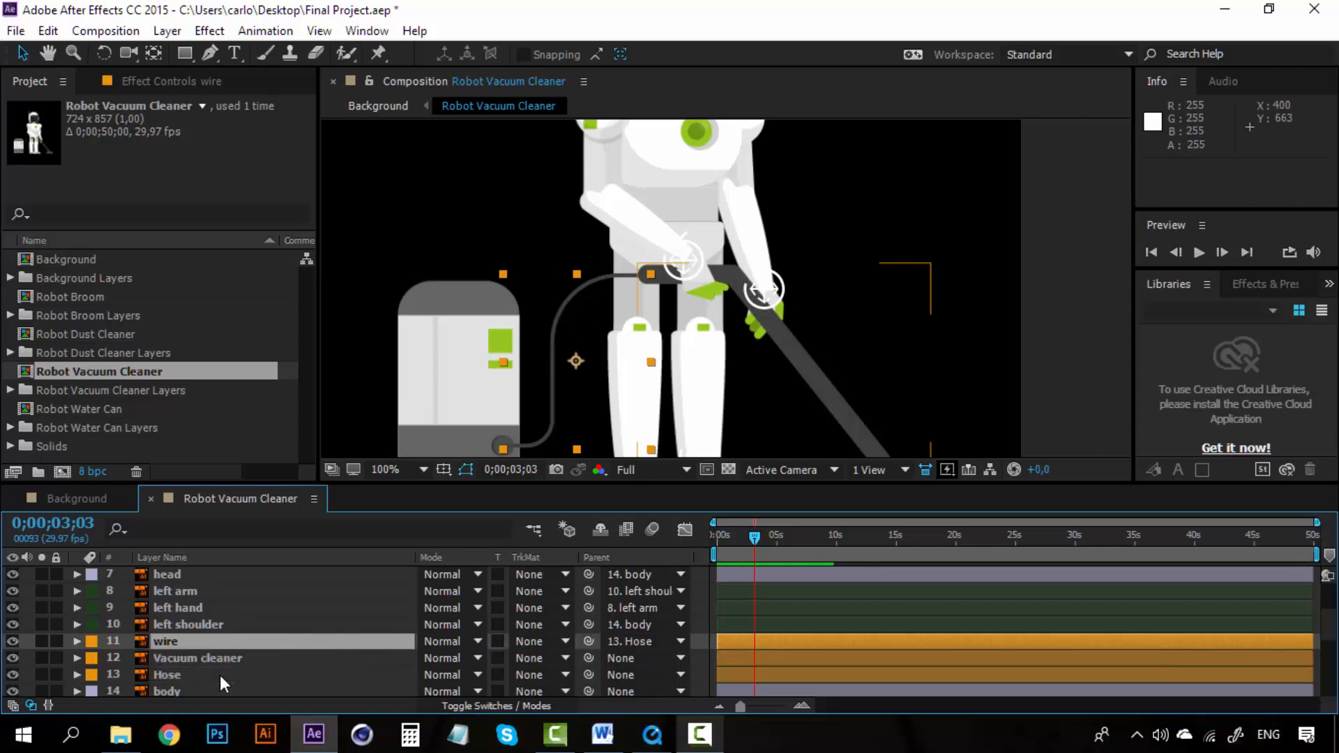
Step: Parent the Vacuum cleaner layer to wire and the Hose layer to left hand
left_click(222, 658)
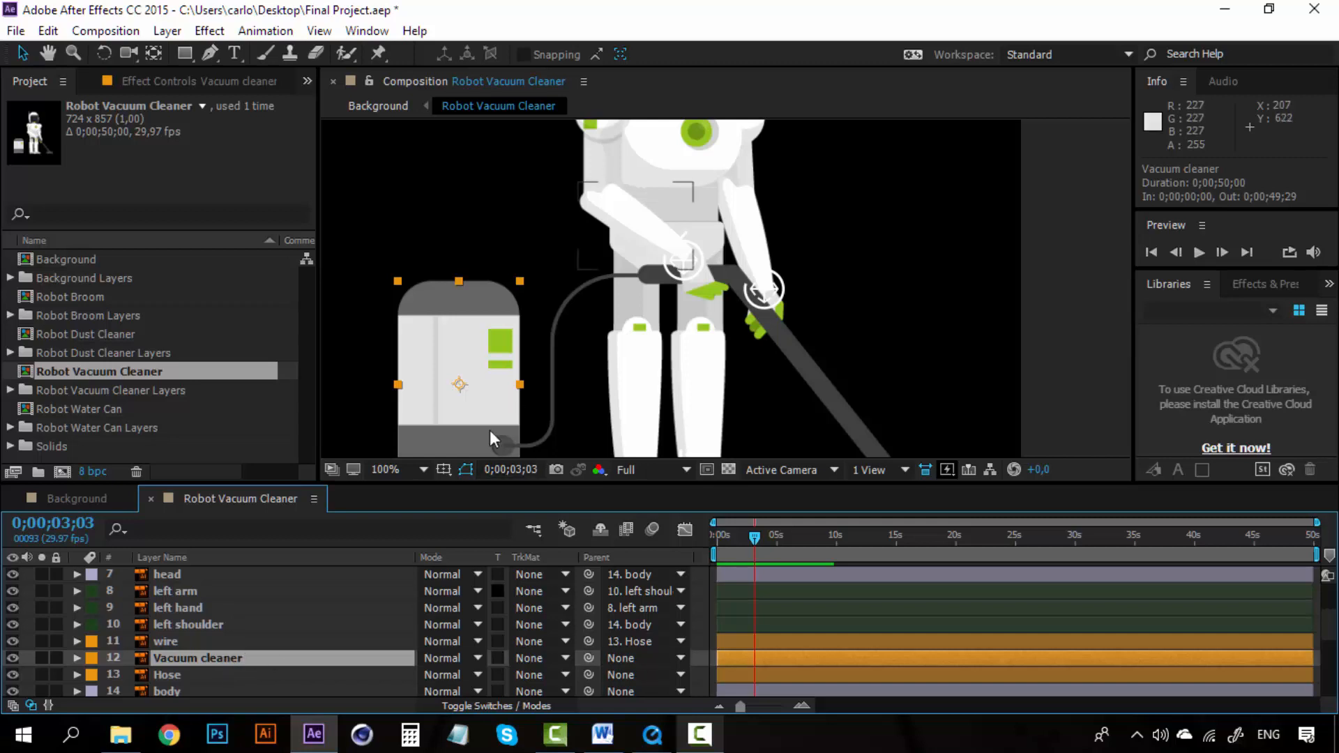
left_click_drag(587, 658, 244, 645)
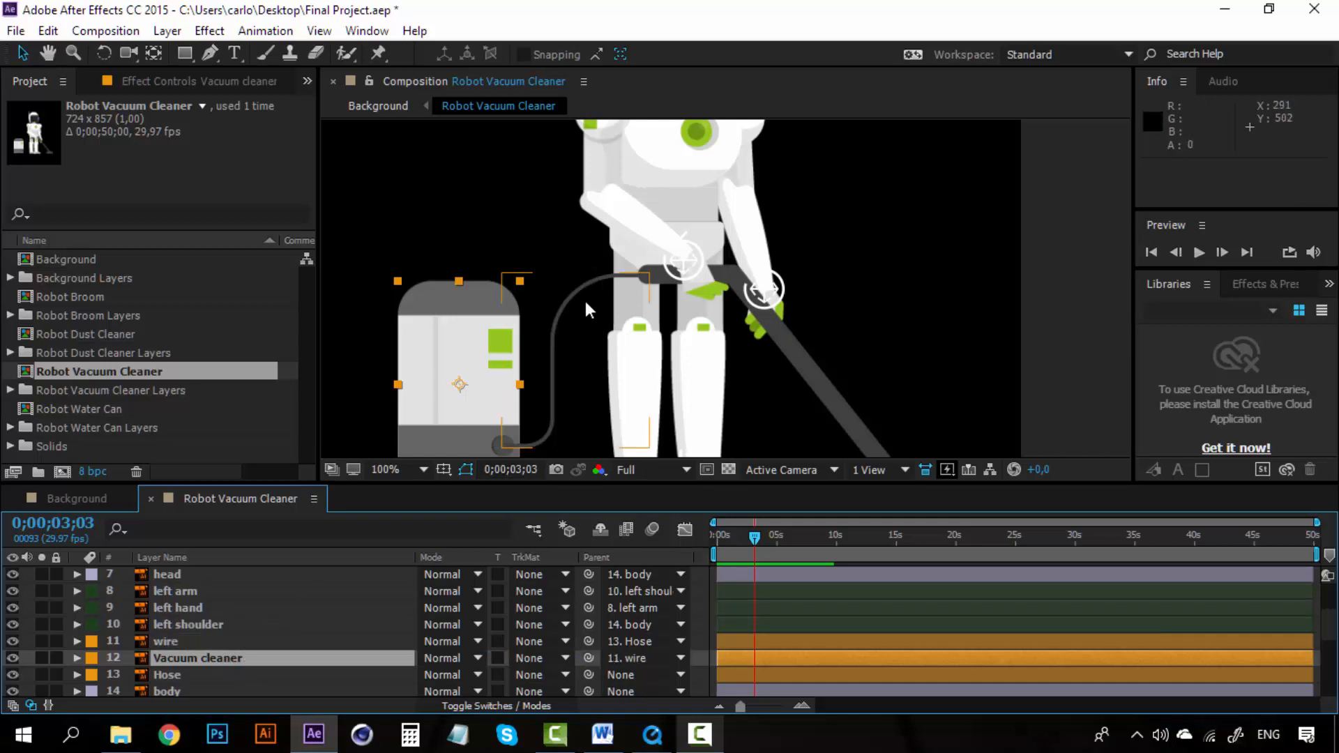
left_click(236, 673)
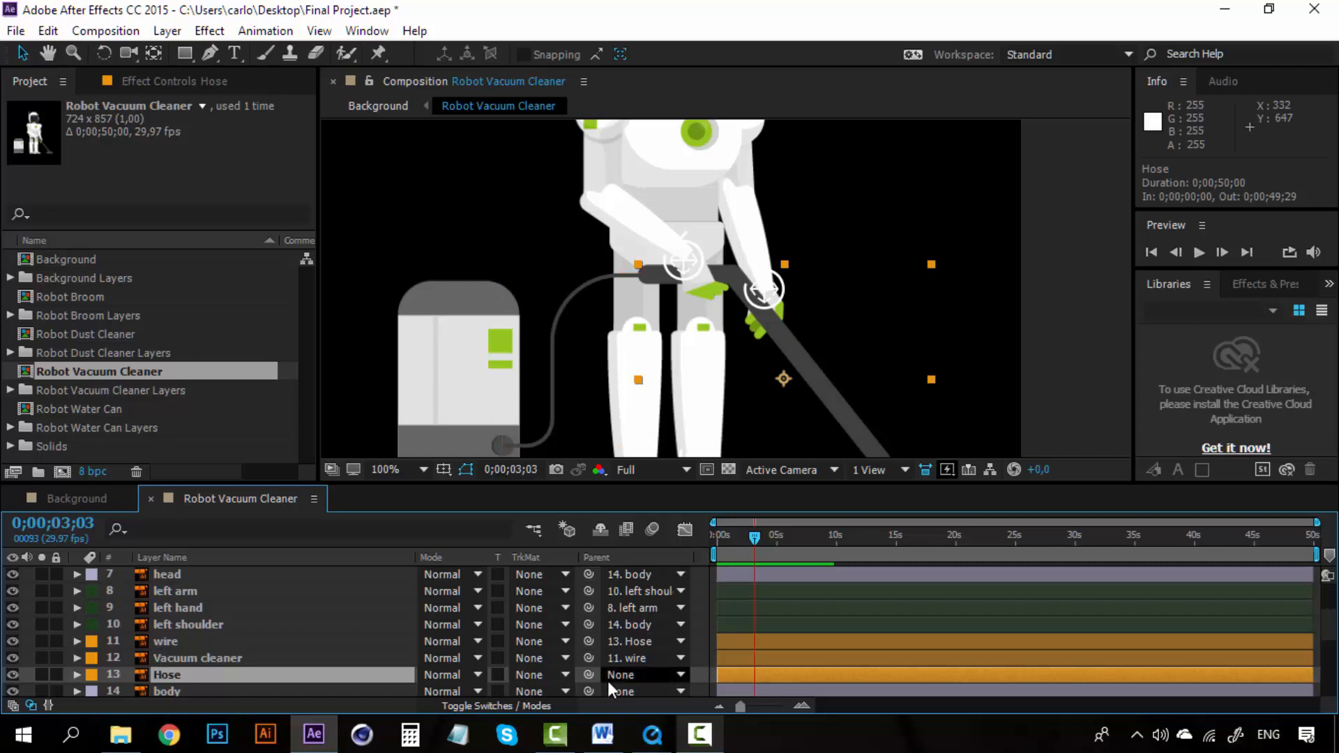
left_click_drag(590, 675, 272, 601)
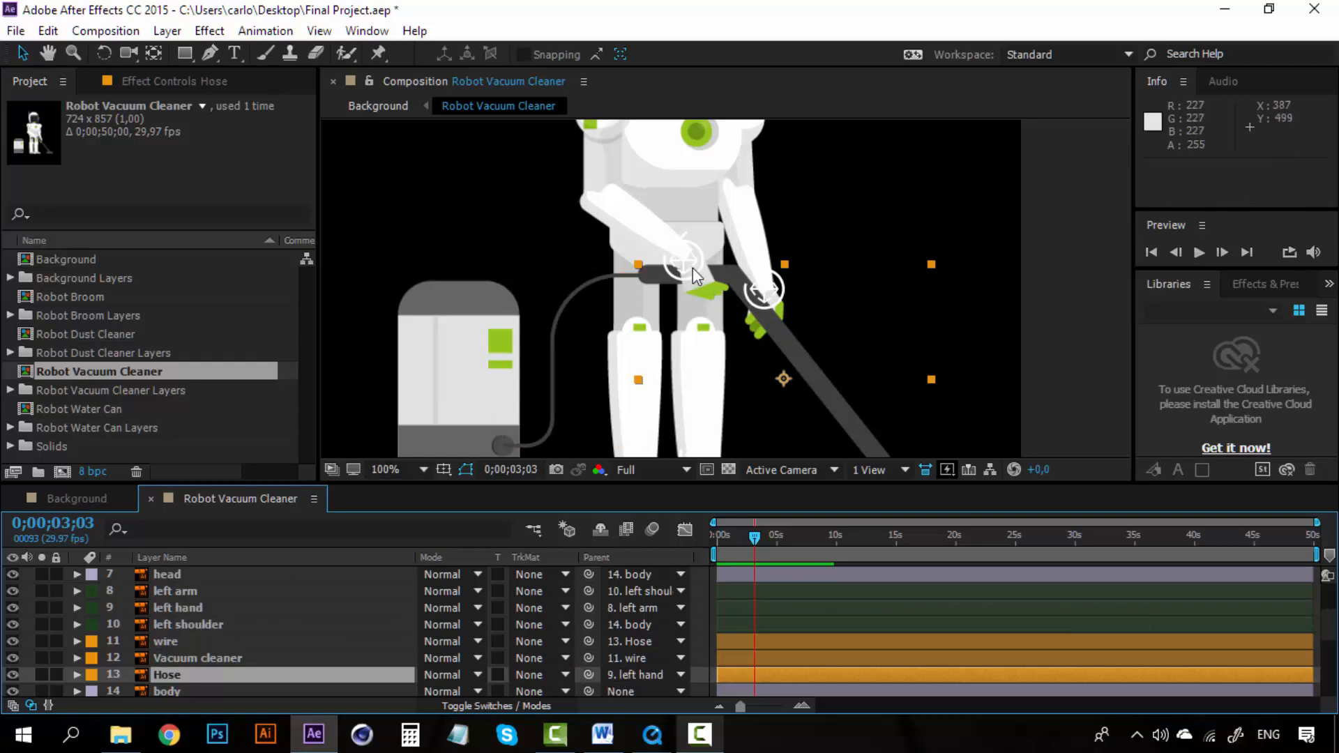
Step: Test the hose rig by dragging the left hand controller, undo the move, and inspect the hose up close
left_click_drag(684, 260, 730, 251)
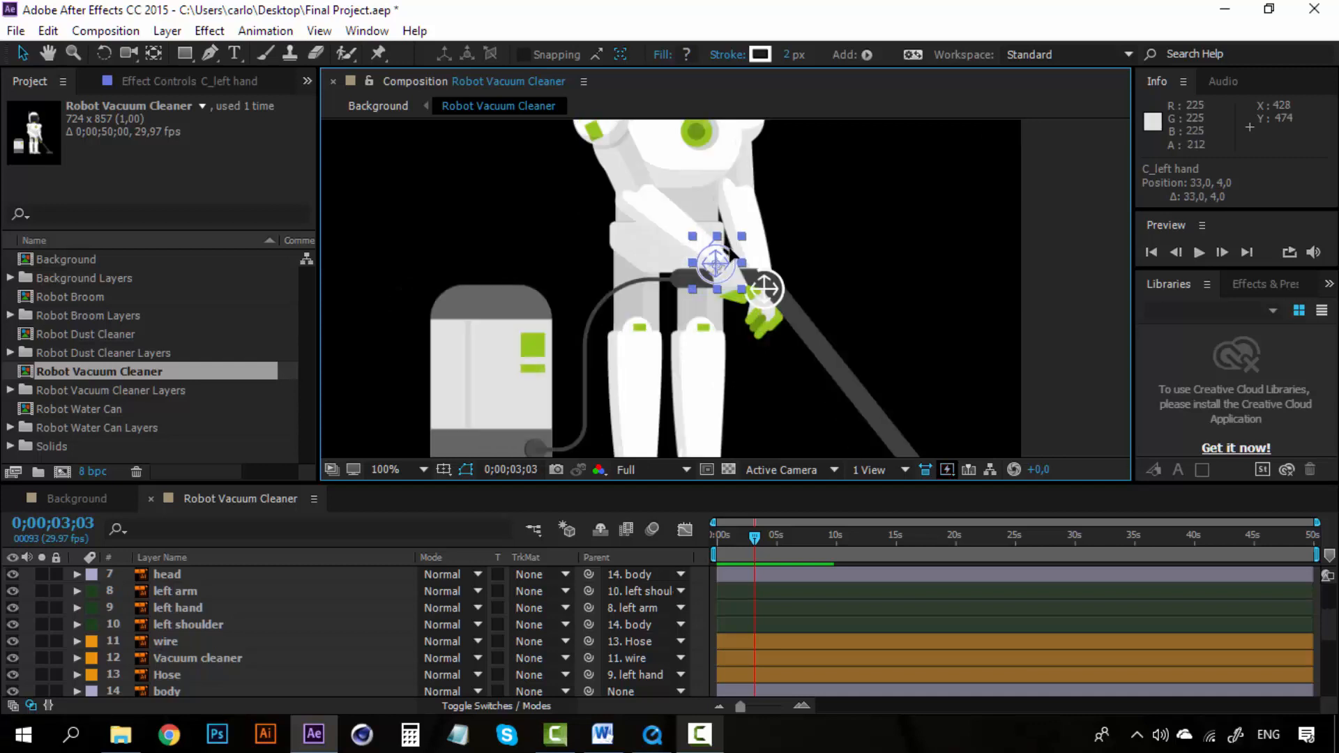
key("ctrl+z")
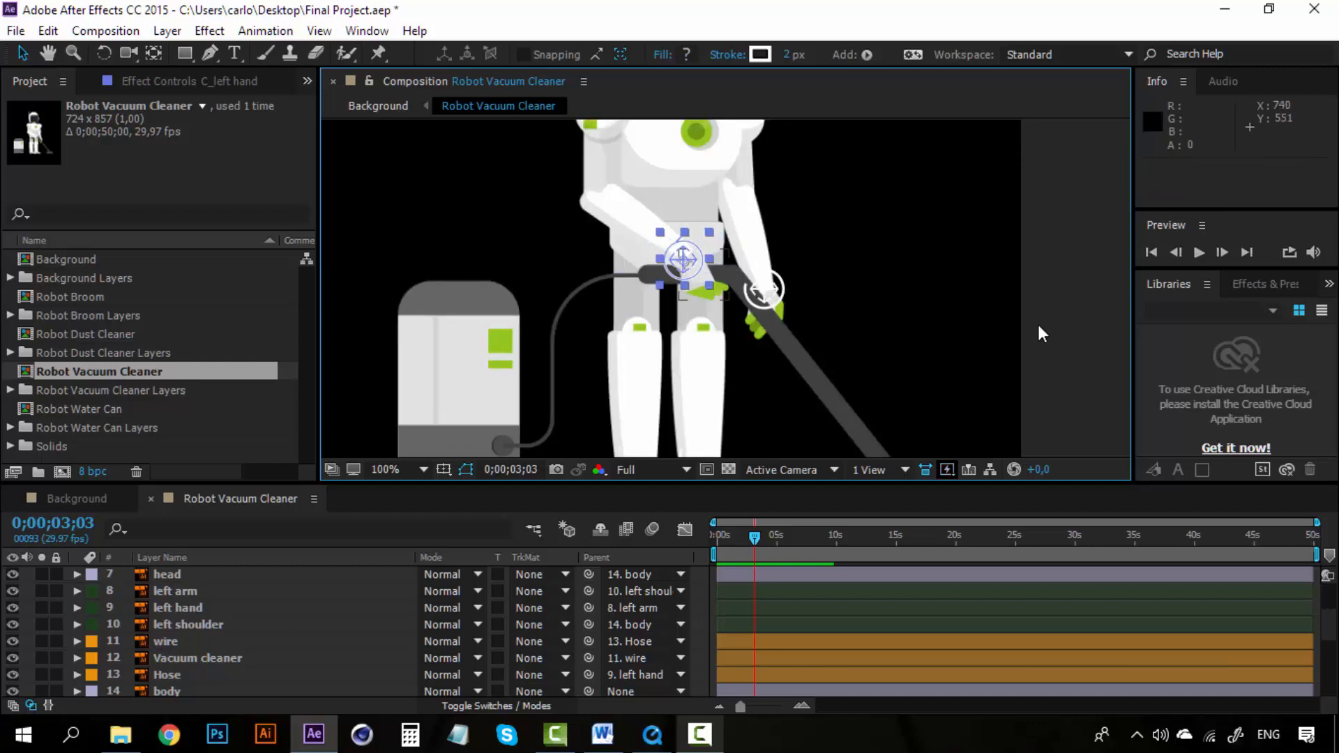
left_click(1038, 325)
scroll(619, 350, "up", 1)
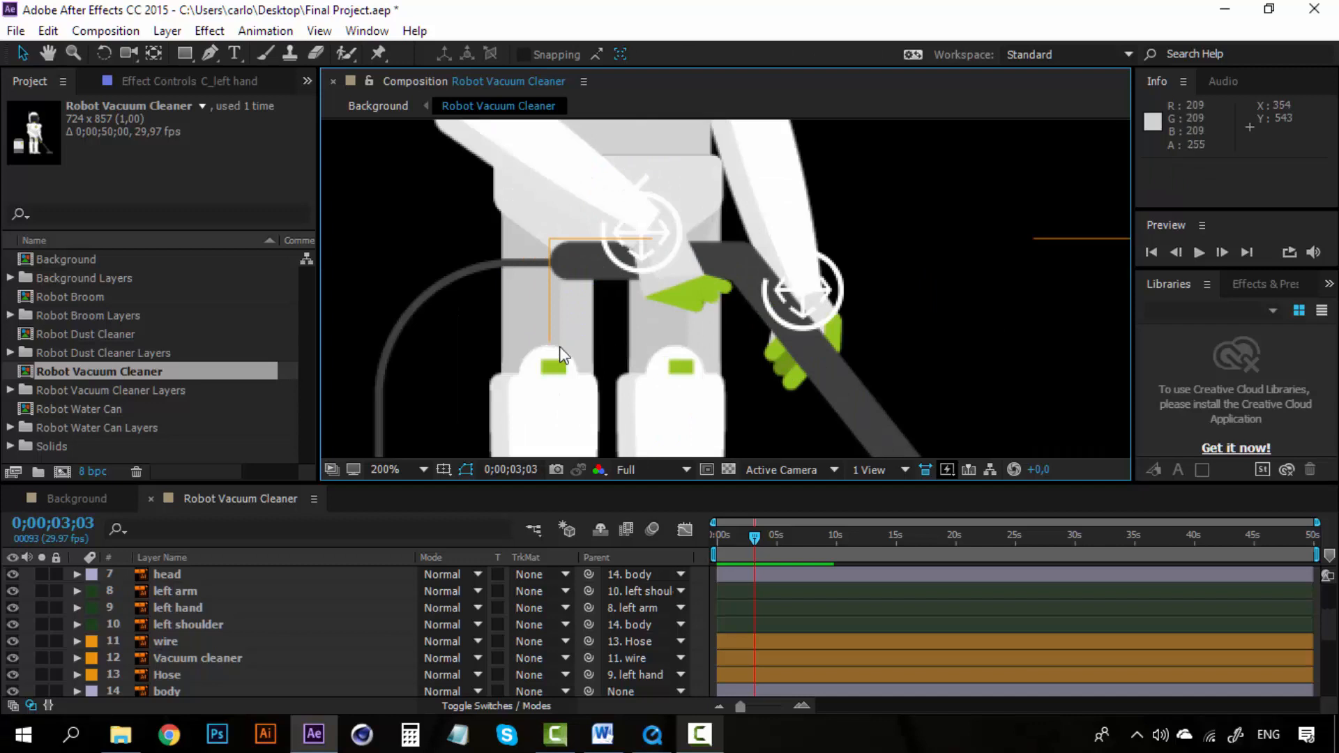
key("space")
left_click_drag(531, 354, 786, 185)
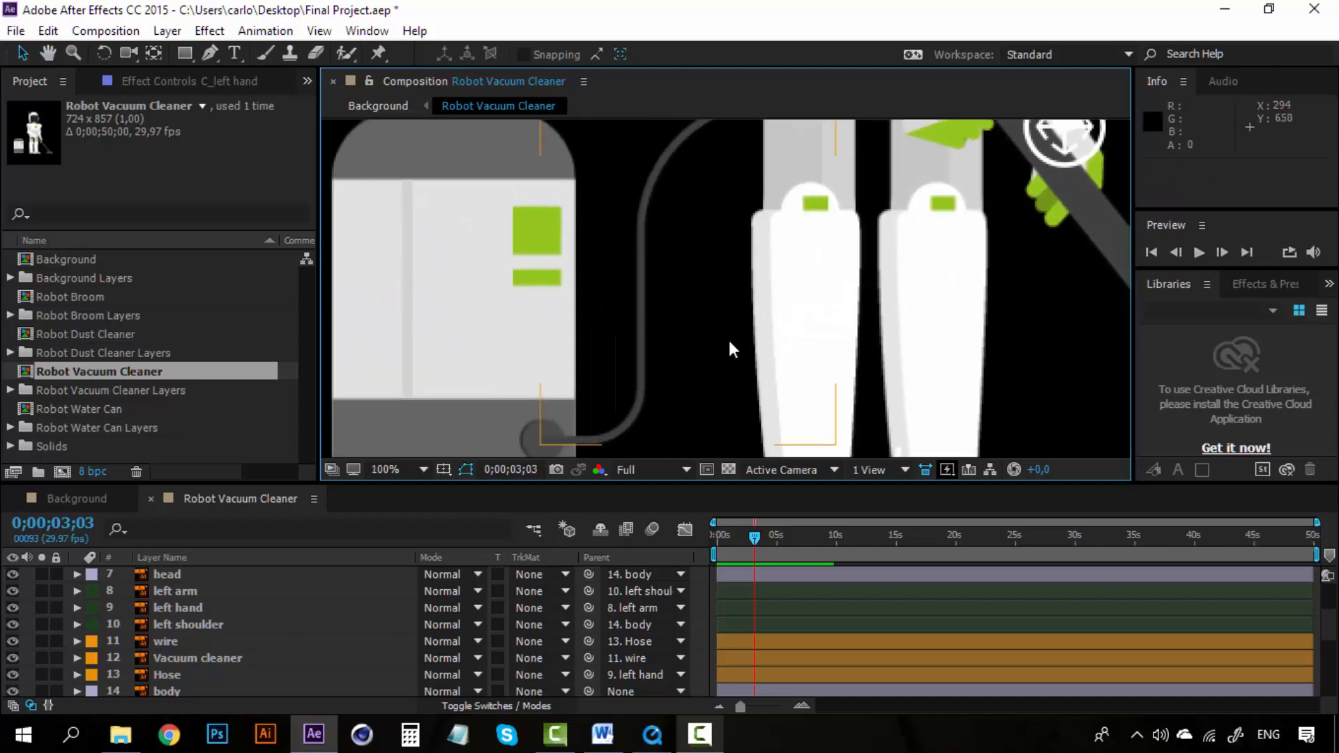
Step: Select the wire layer and inspect where the wire joins the hose up close in the composition
scroll(731, 345, "down", 1)
scroll(725, 327, "up", 1)
key("space")
left_click_drag(725, 327, 676, 380)
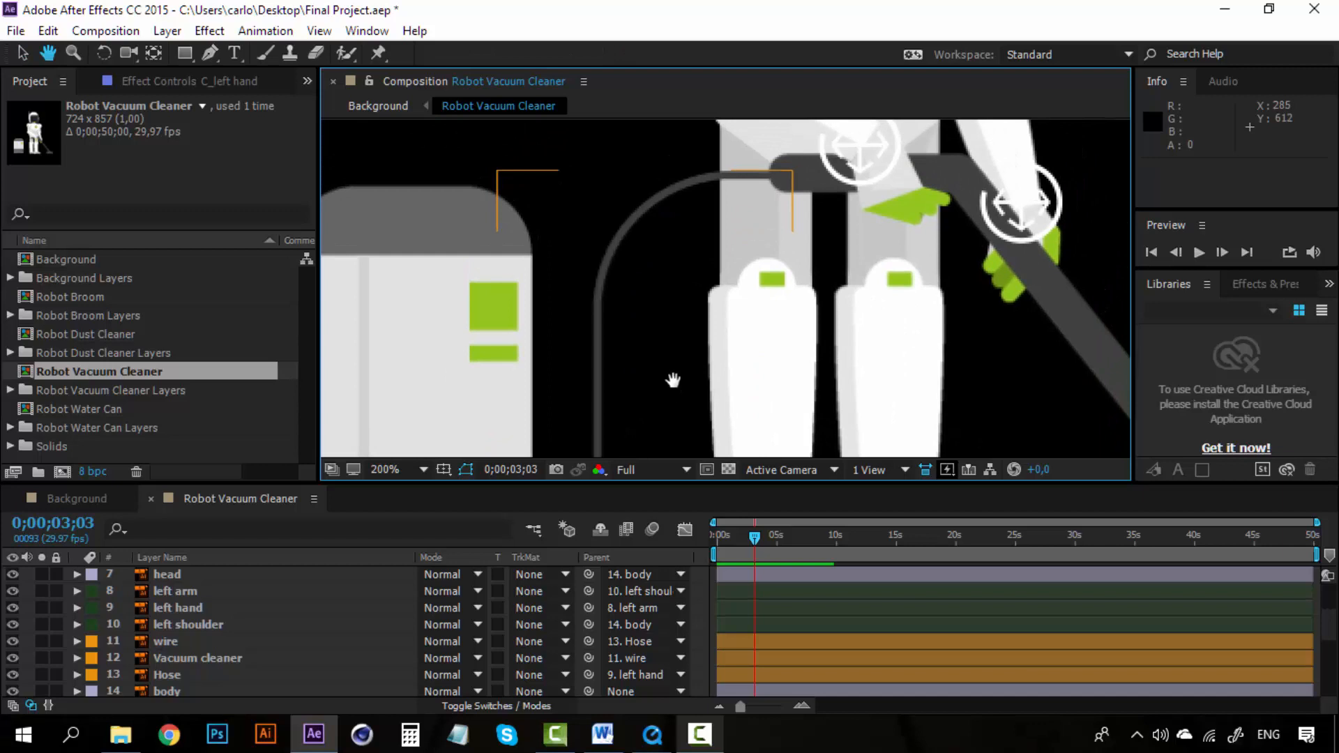
left_click(166, 641)
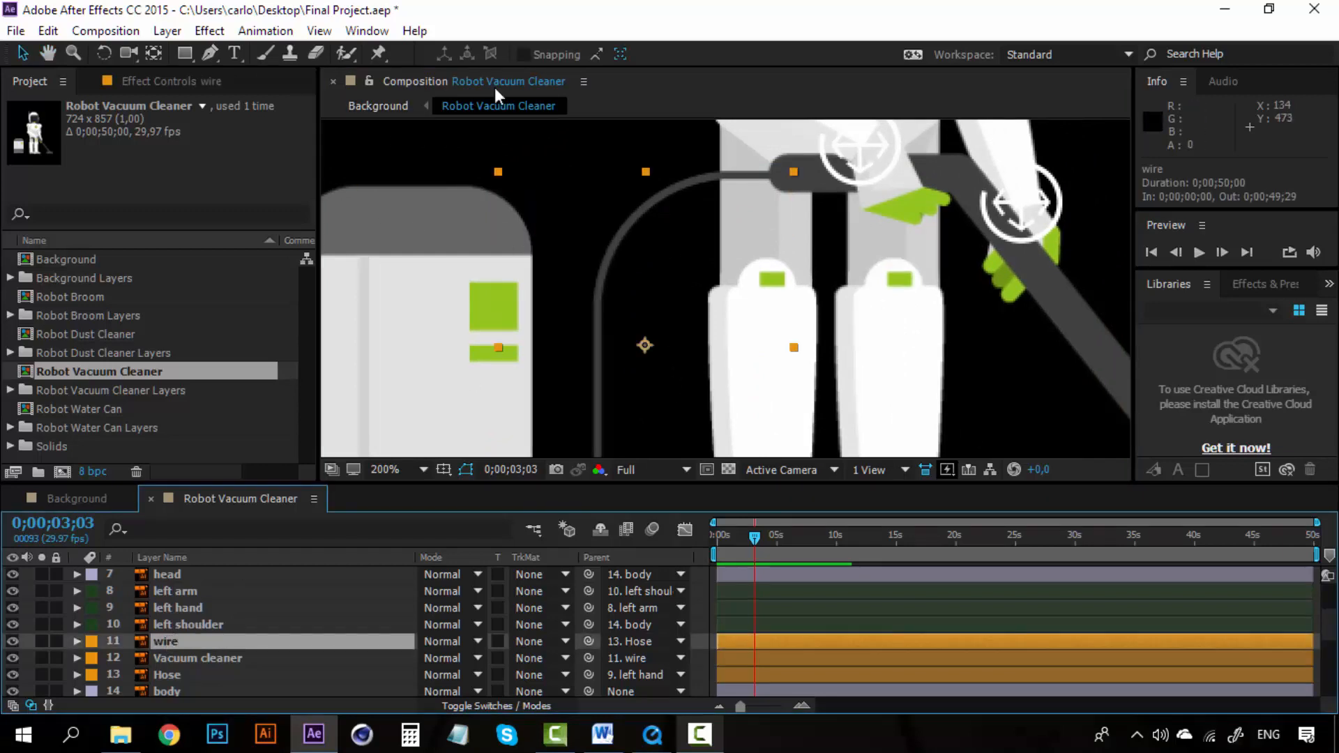
key("space")
mouse_move(645, 289)
left_mouse_down()
mouse_move(673, 149)
mouse_move(648, 295)
mouse_move(656, 285)
left_mouse_up()
scroll(719, 324, "down", 1)
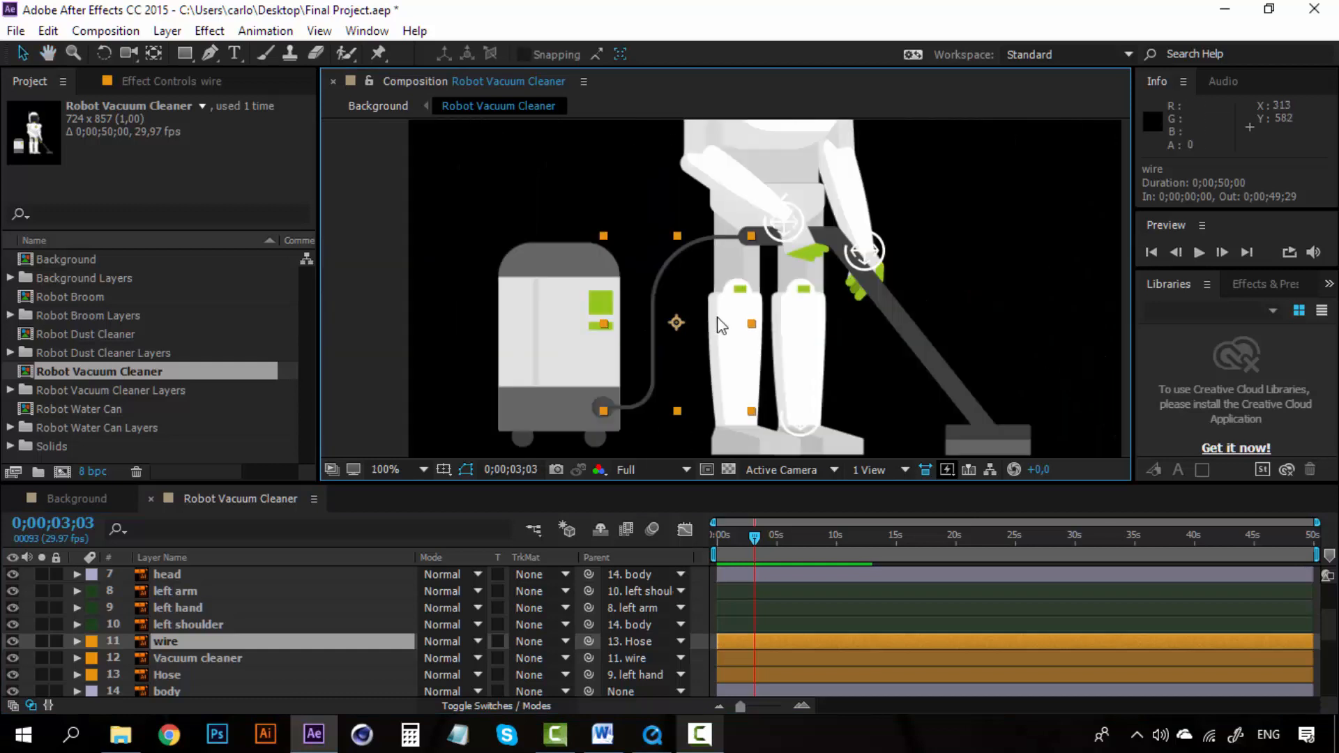
Step: Play the rendered Final Project video to review how the hose and wire move
left_click(652, 735)
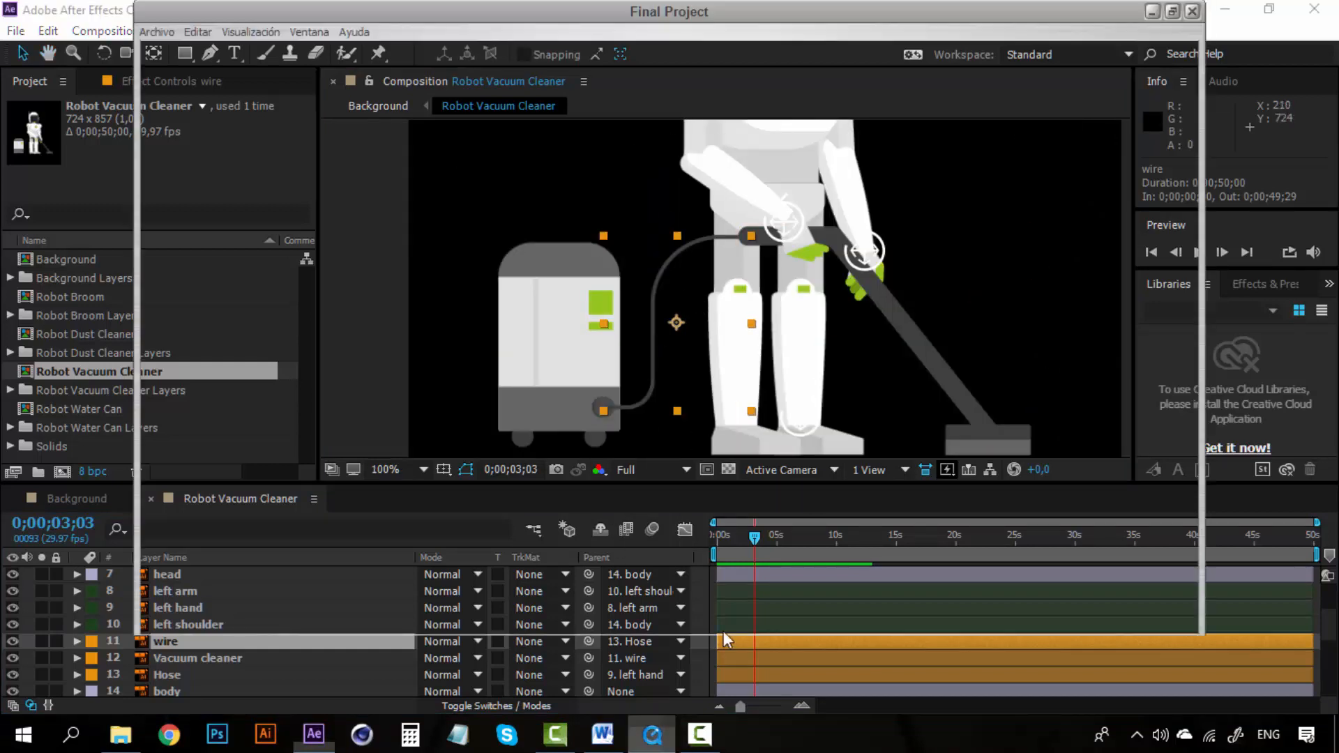
left_click_drag(770, 647, 949, 648)
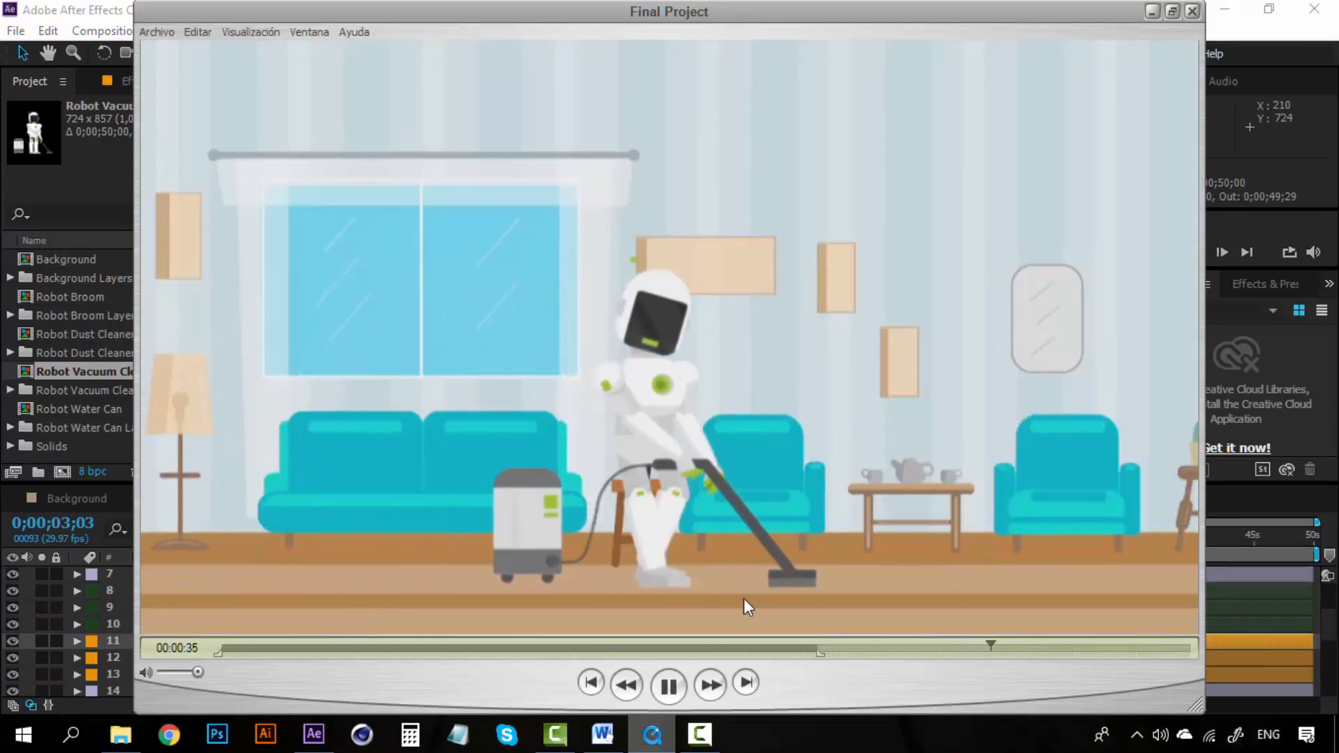
left_click(669, 685)
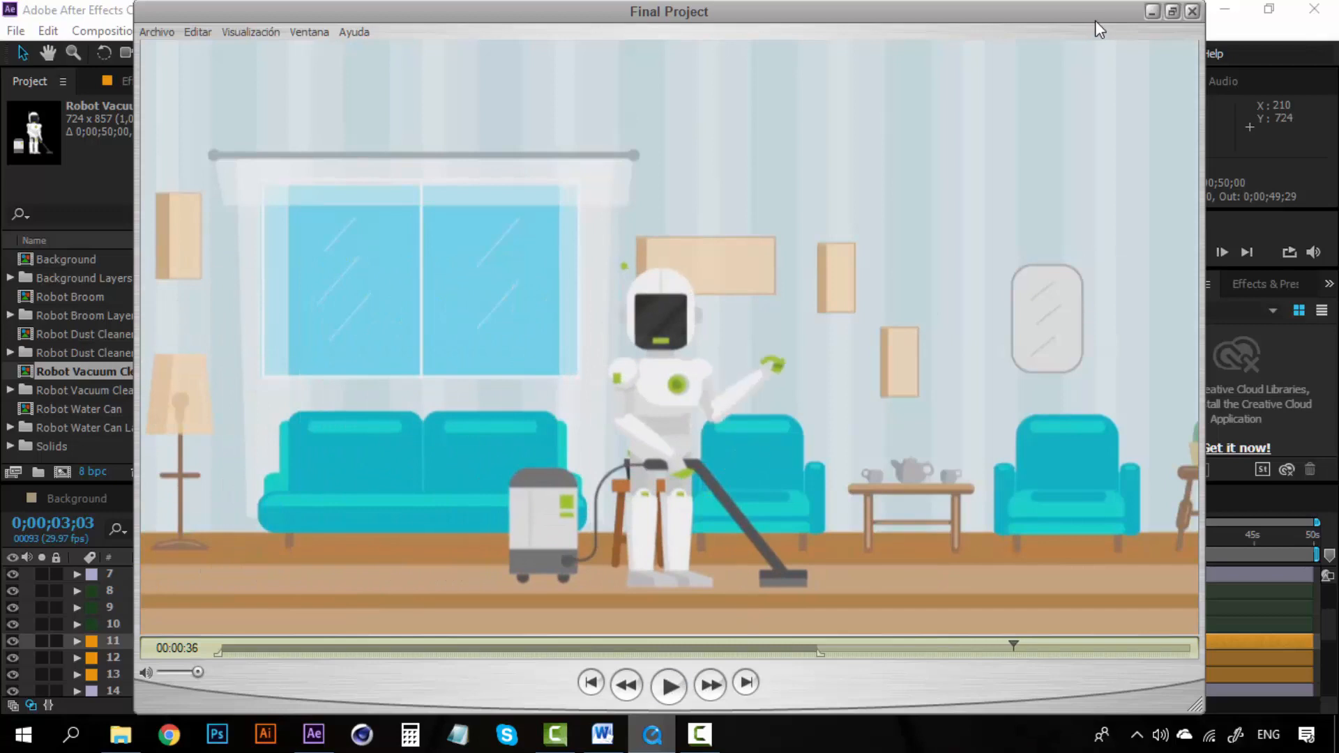
left_click(1153, 12)
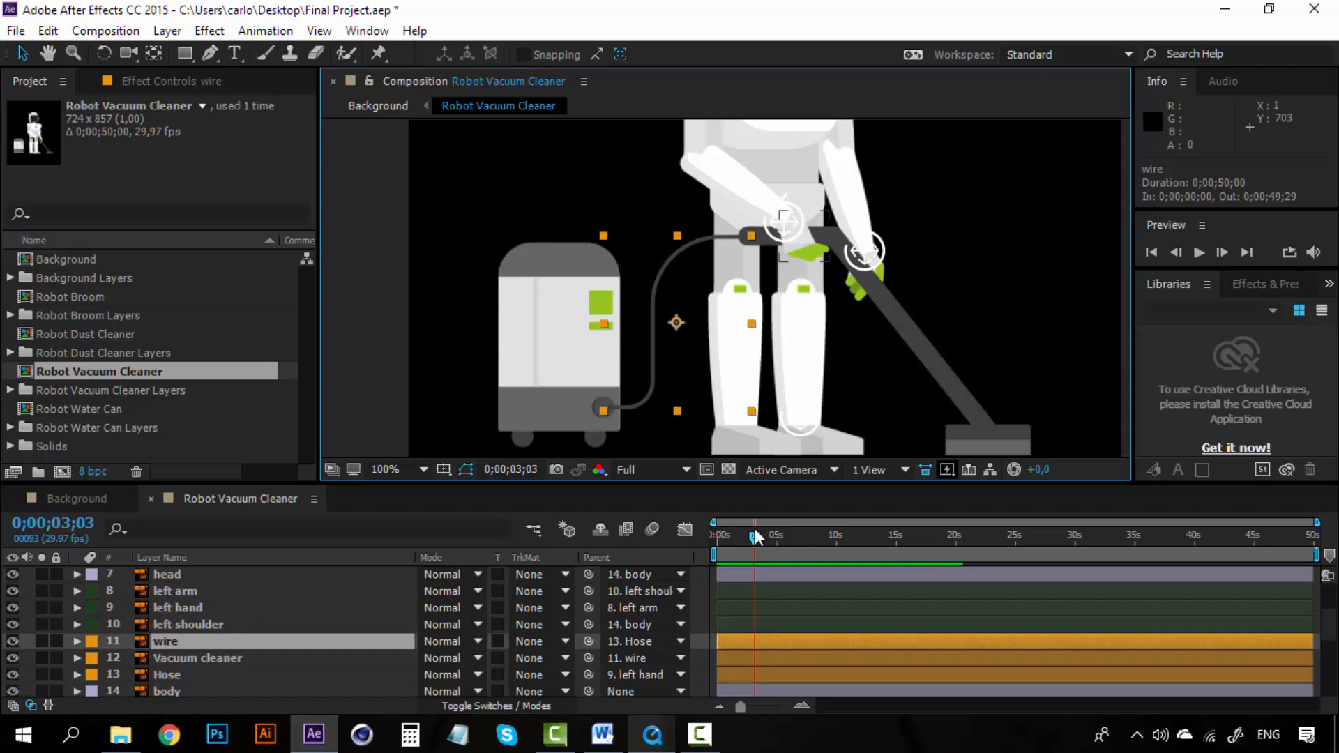
Step: At the start of the timeline, add three puppet pins along the wire: at the hose end, the middle, and the vacuum end
left_click_drag(730, 537, 701, 538)
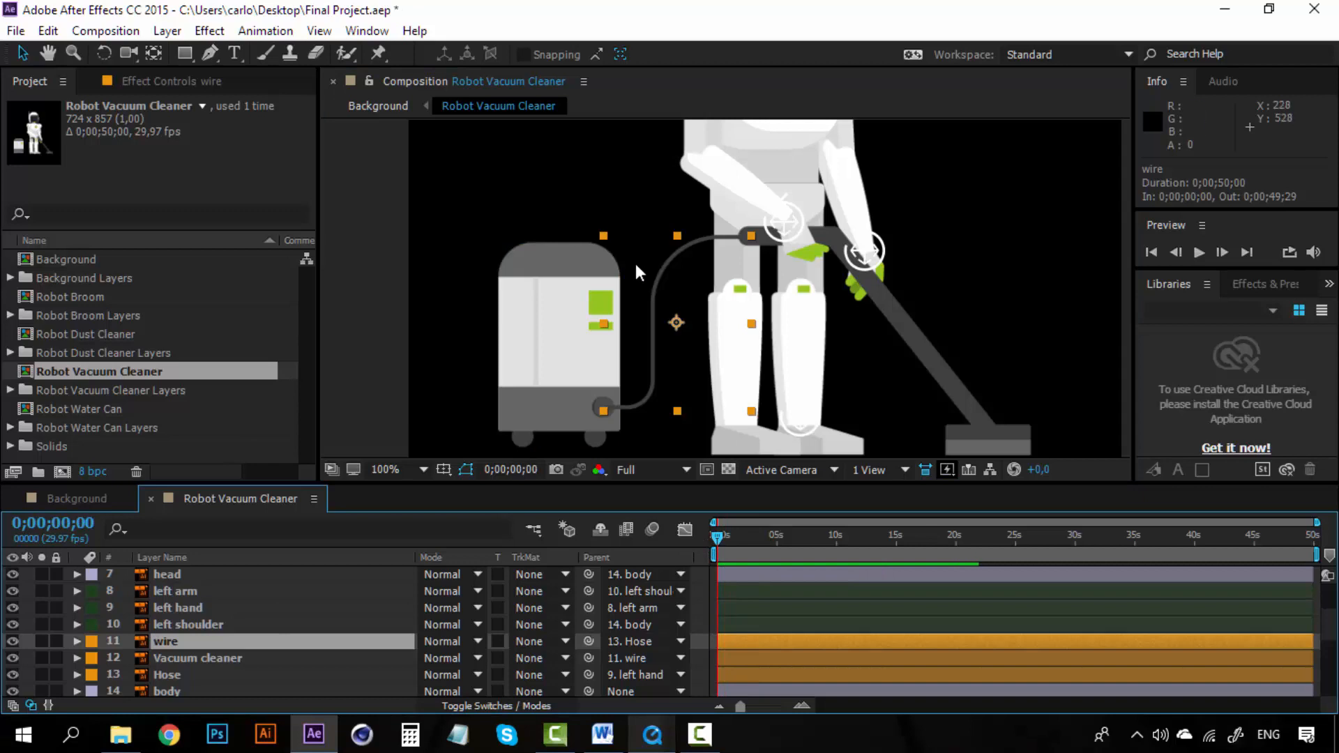
key("period")
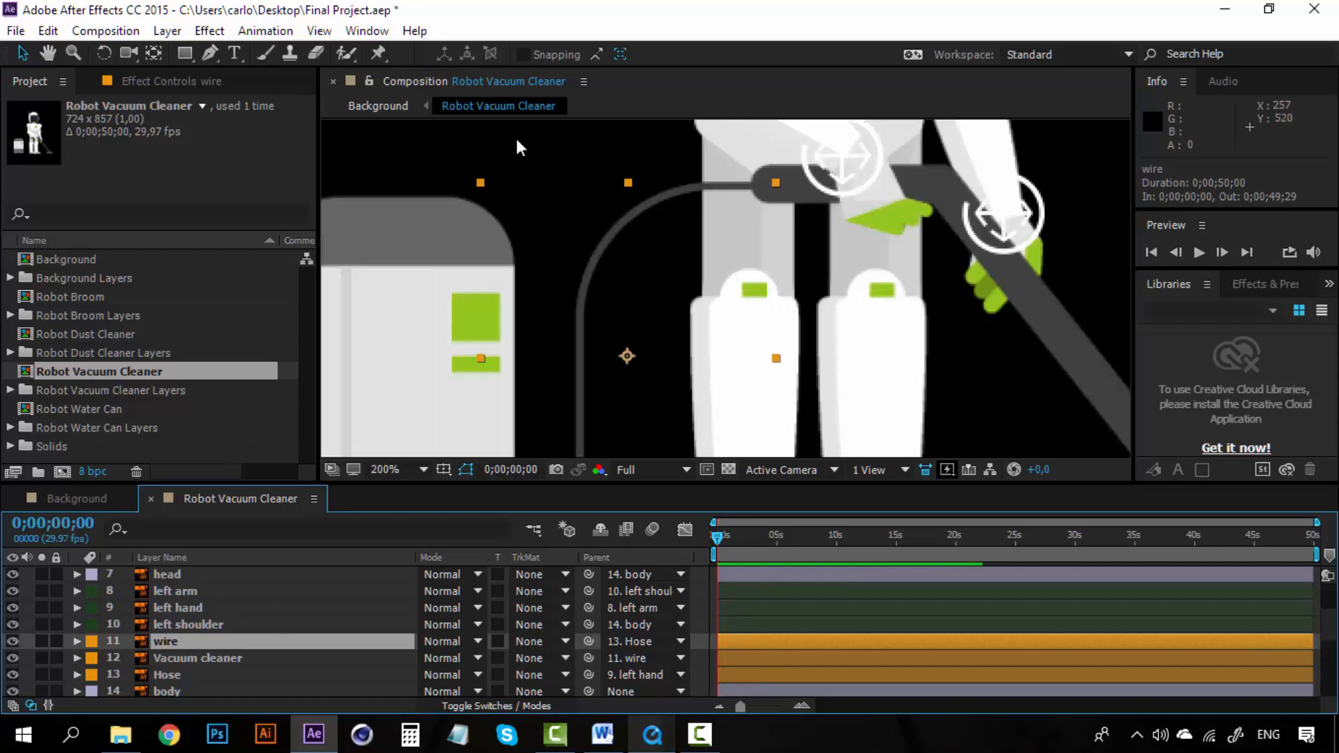
left_click(377, 52)
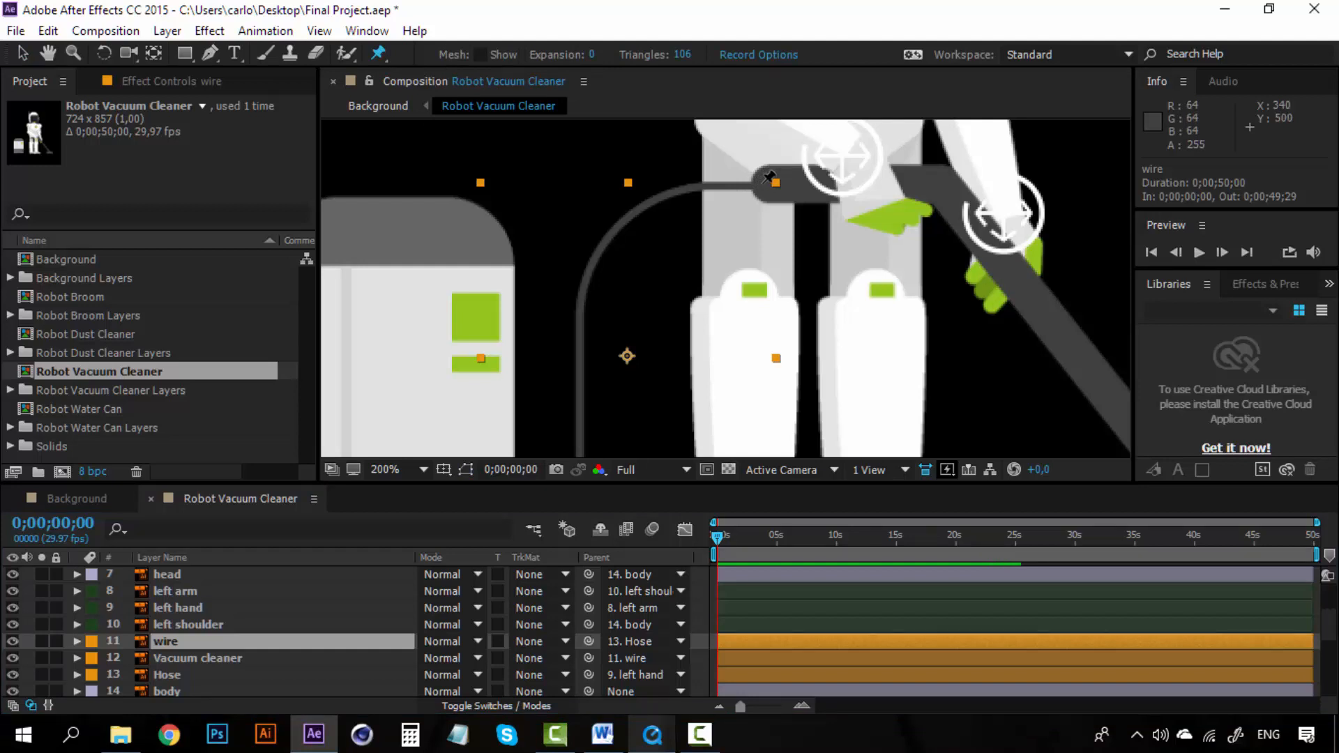
left_click(763, 183)
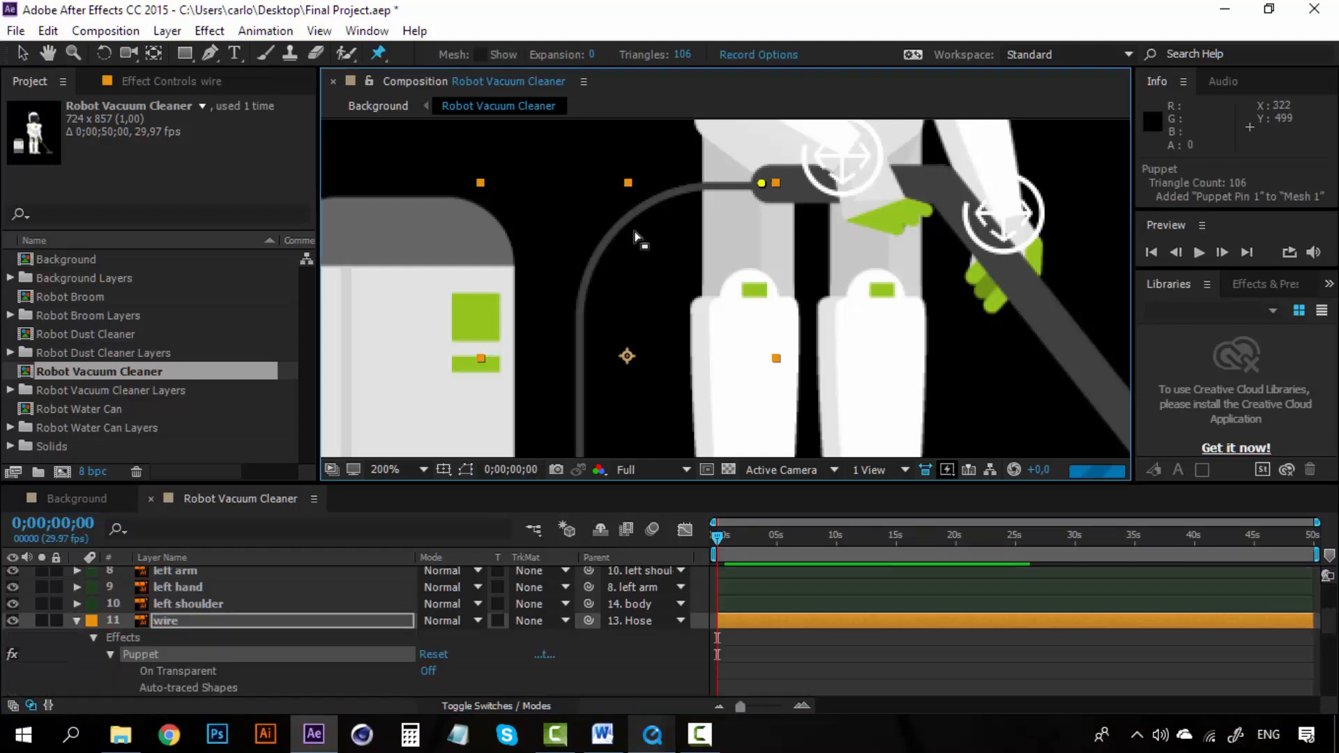
left_click_drag(589, 369, 598, 245)
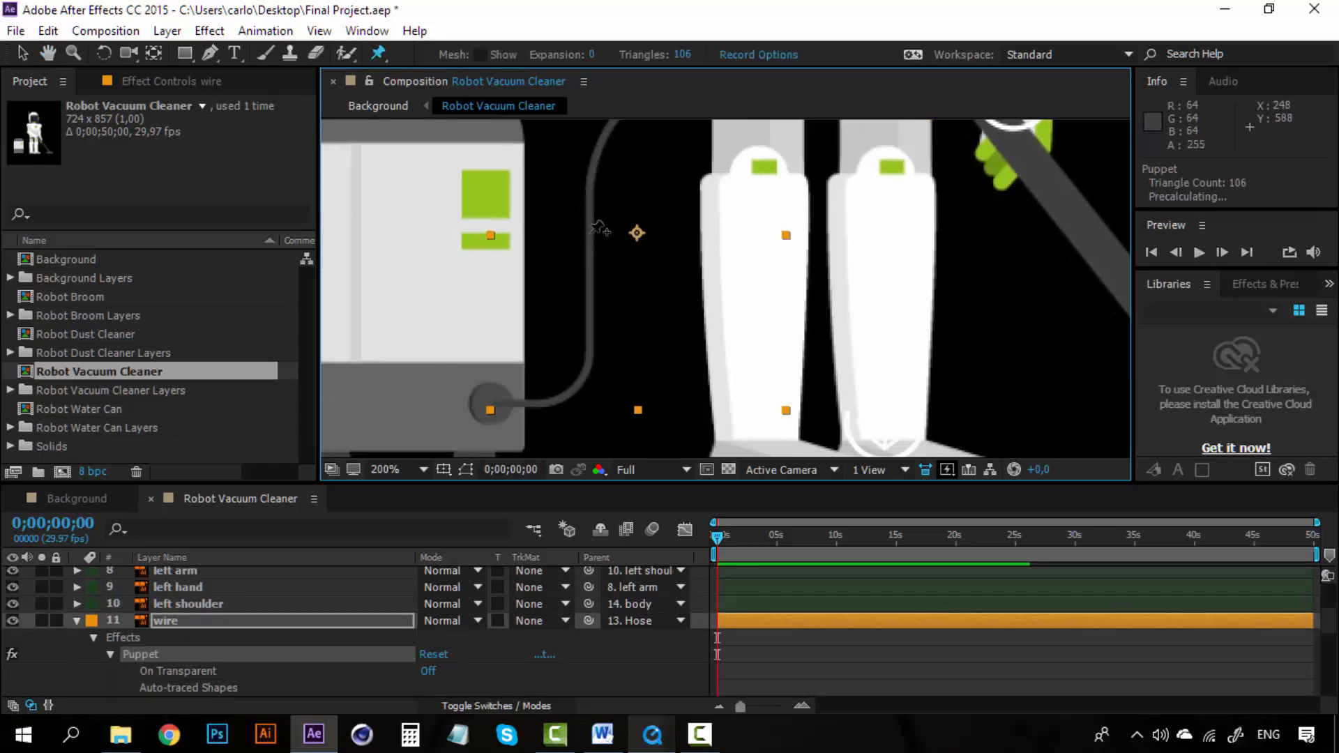
left_click(589, 232)
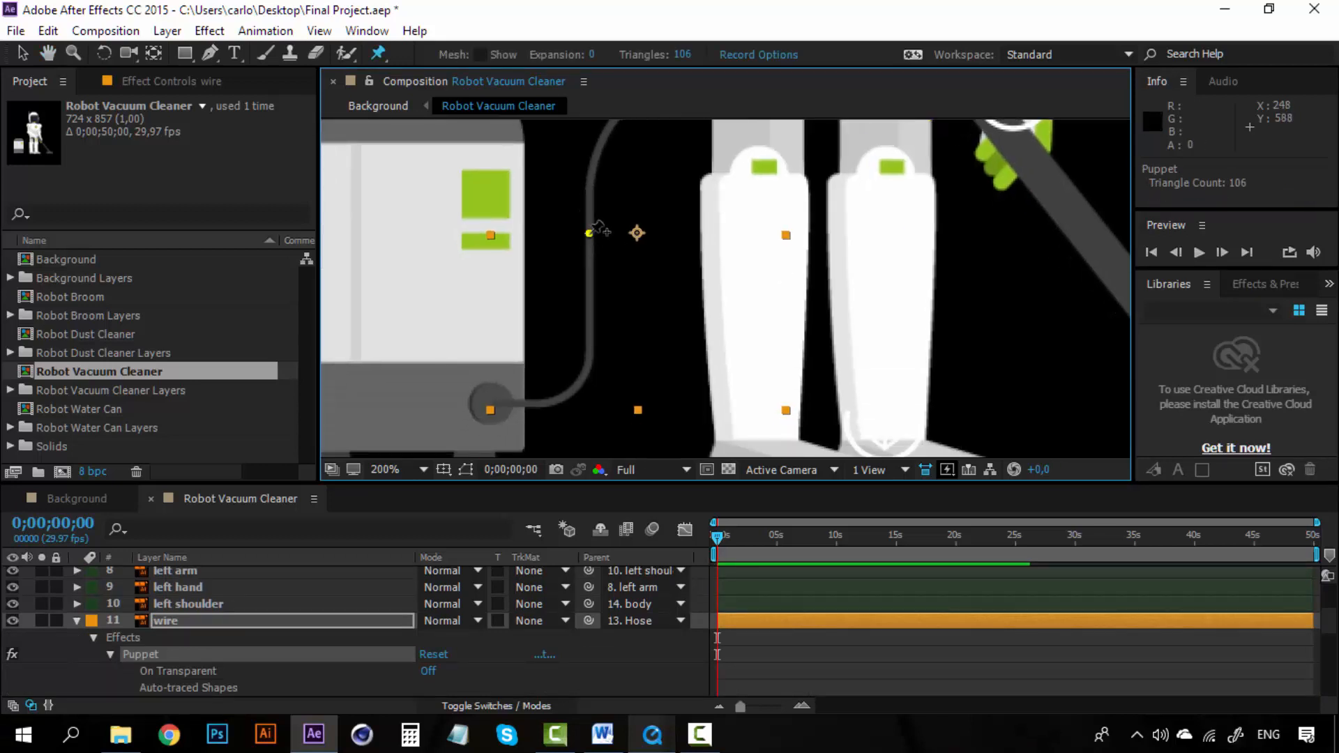
left_click(495, 401)
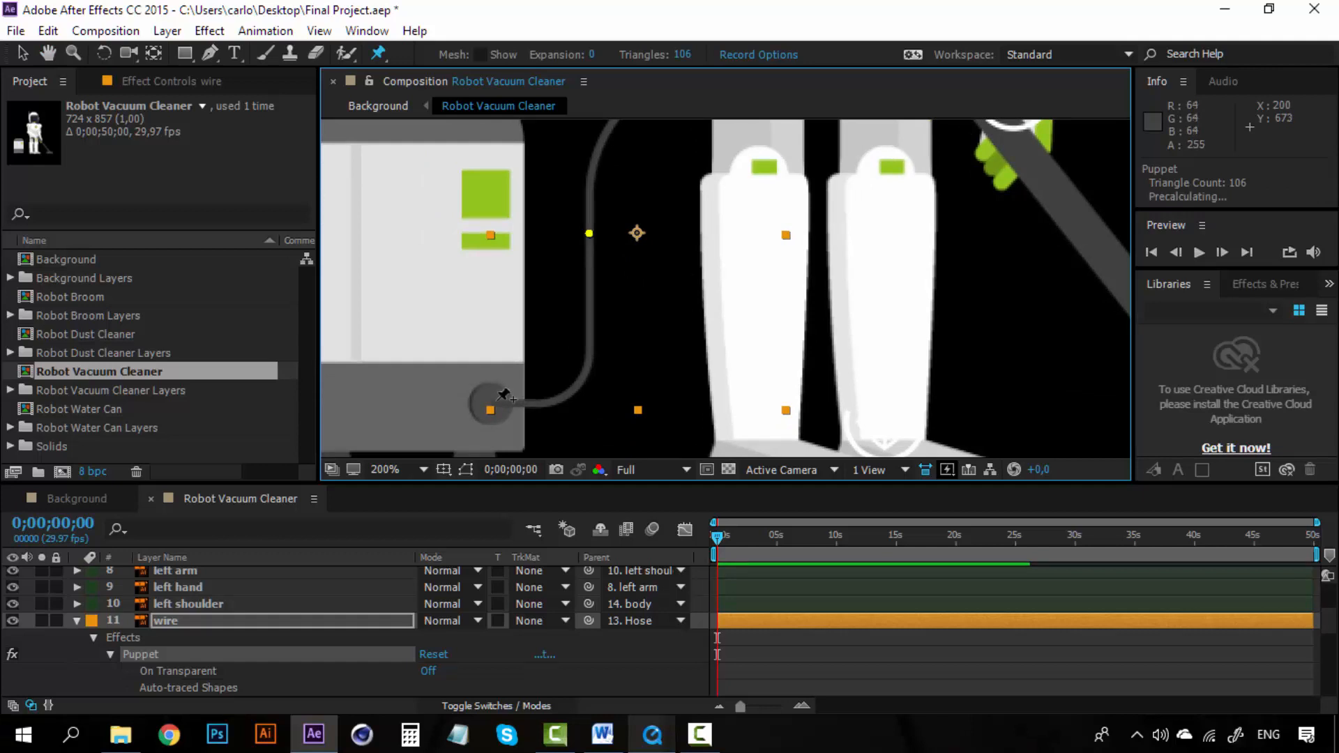
Step: Open the Duik panel and position it beside the composition
left_click(182, 621)
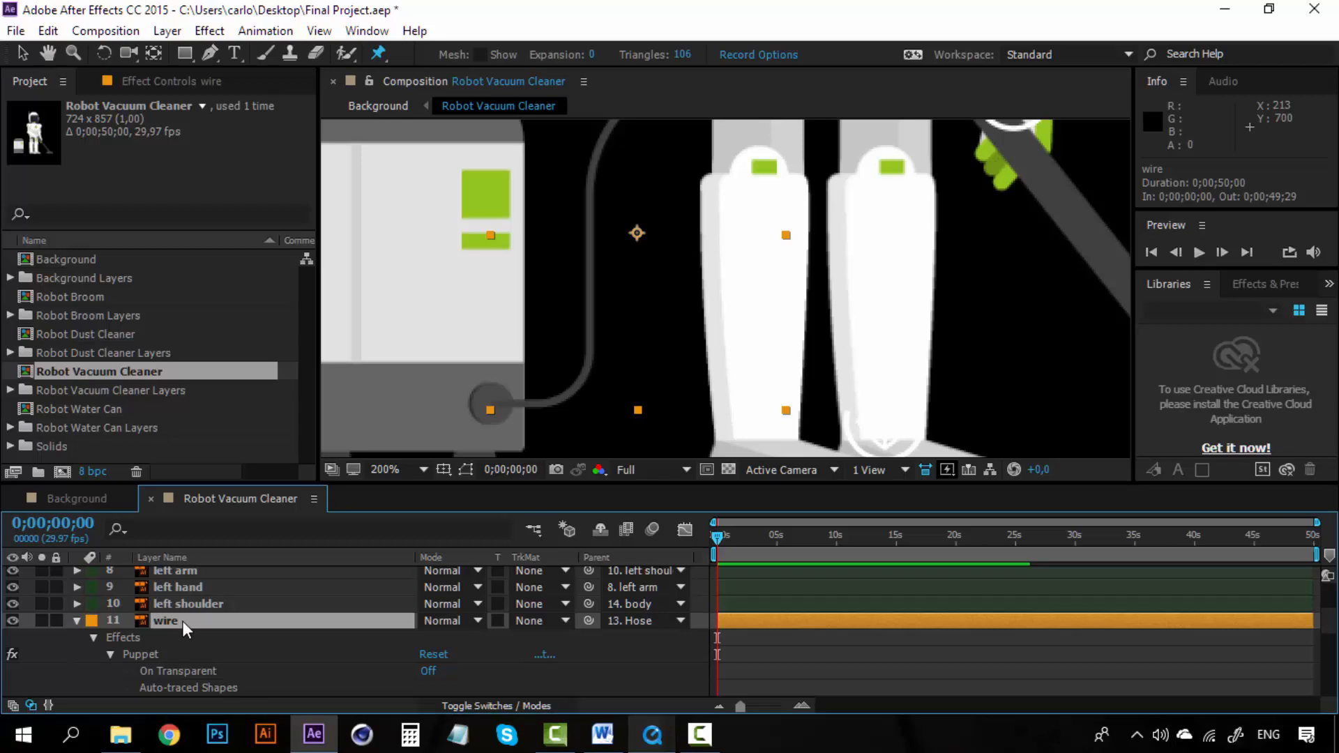
left_click(367, 32)
left_click(492, 694)
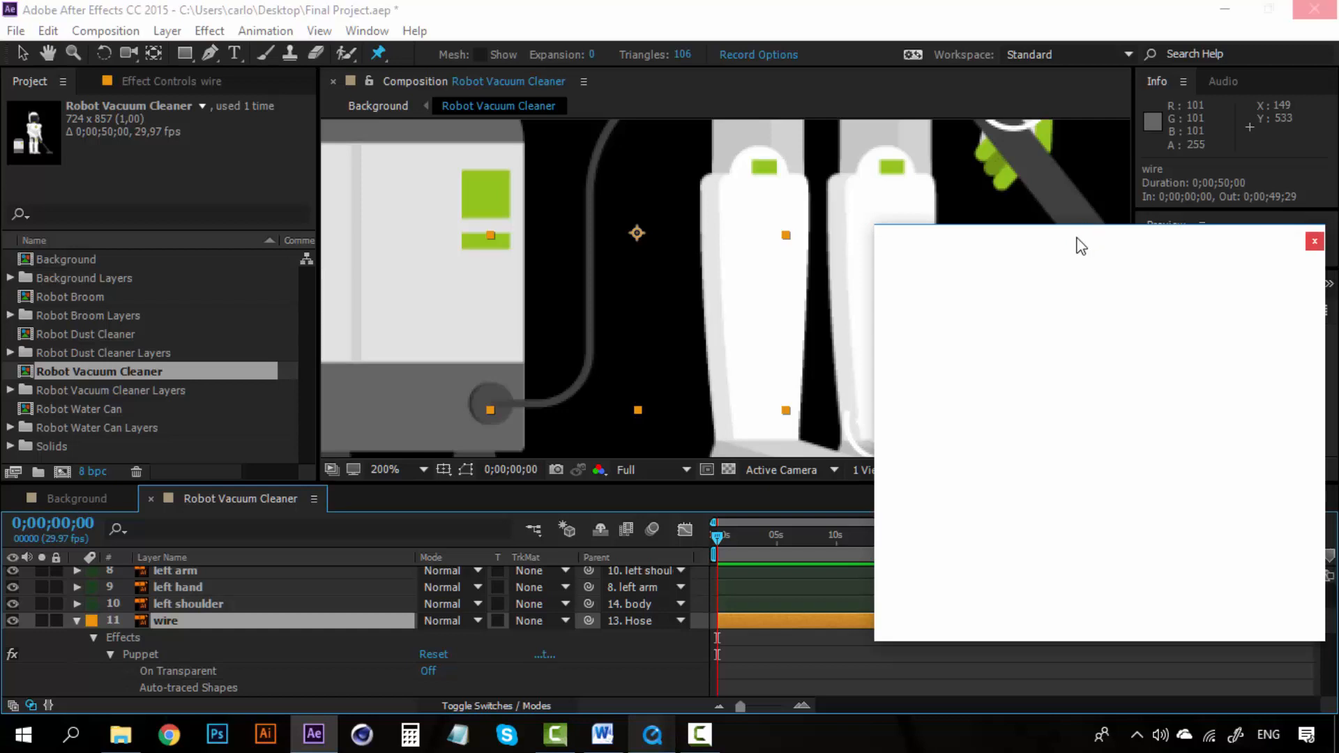
left_click(366, 32)
left_click(488, 698)
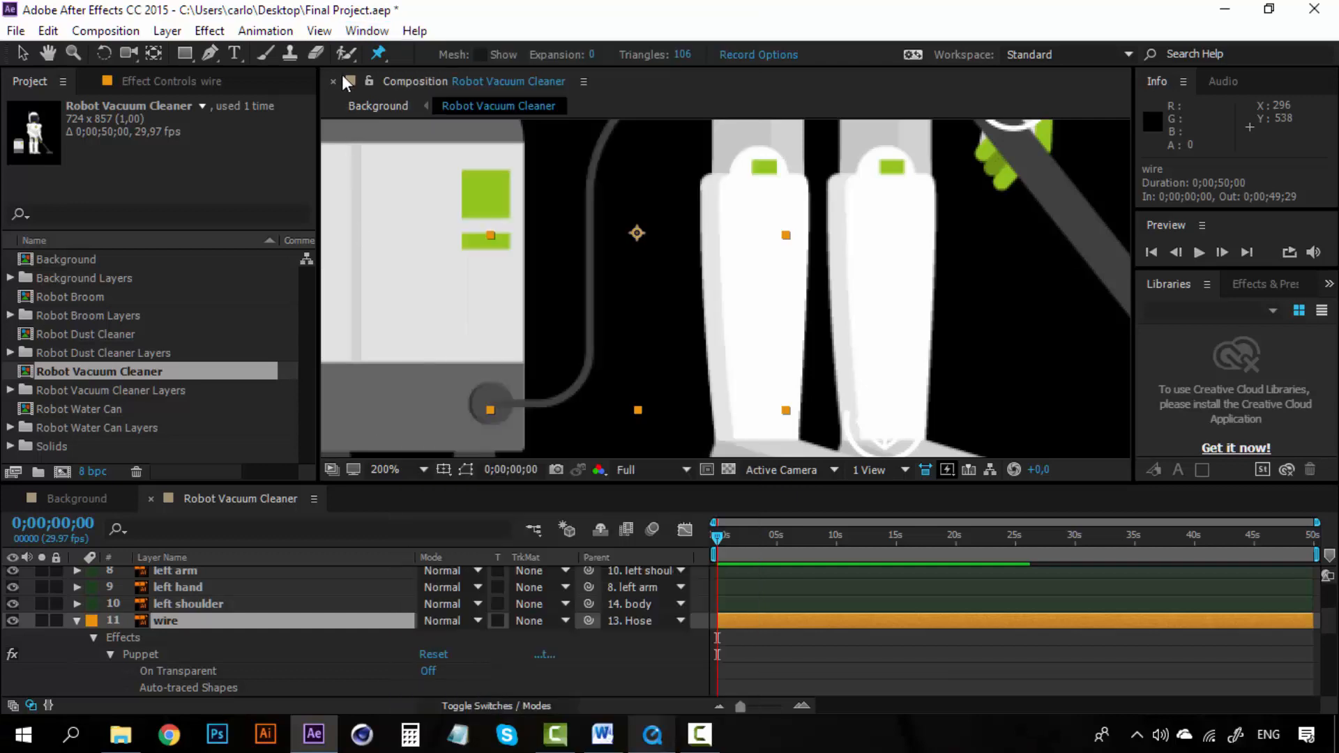
left_click(367, 31)
left_click(436, 693)
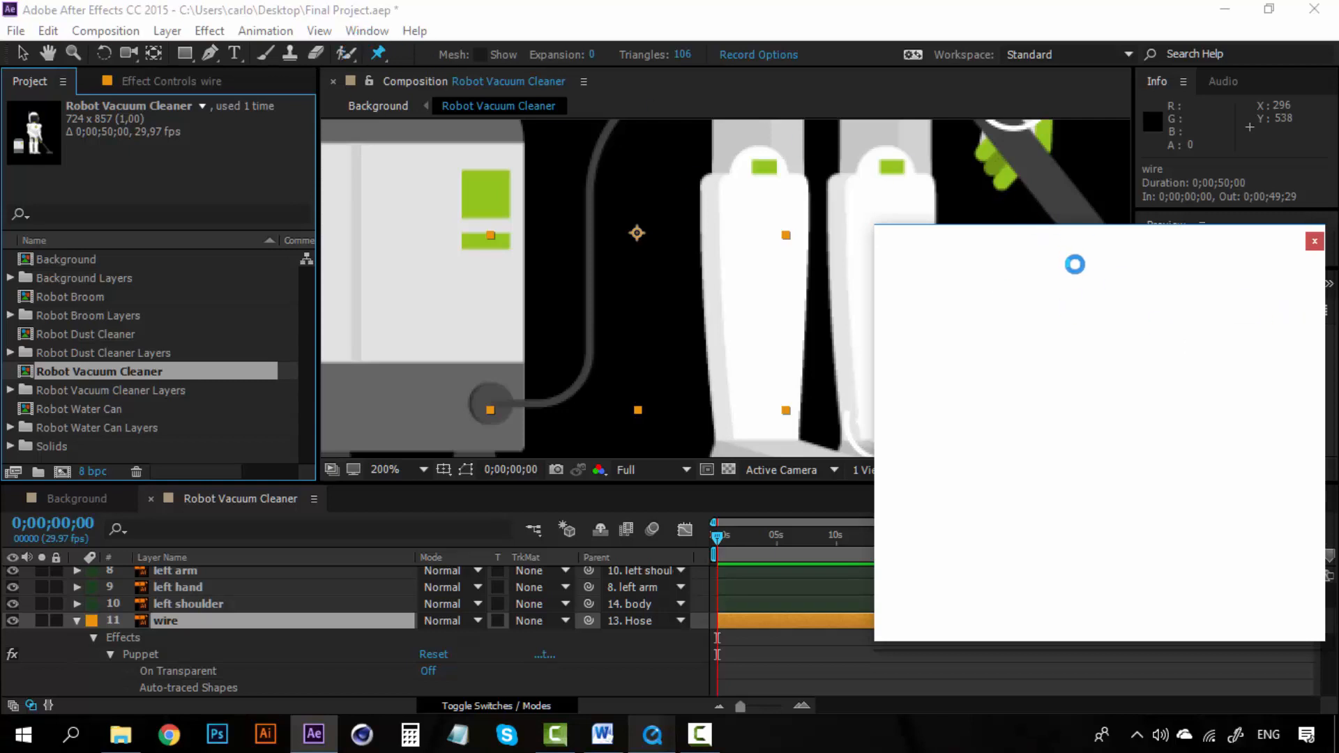
left_click_drag(1082, 244, 1062, 242)
left_click_drag(945, 250, 968, 250)
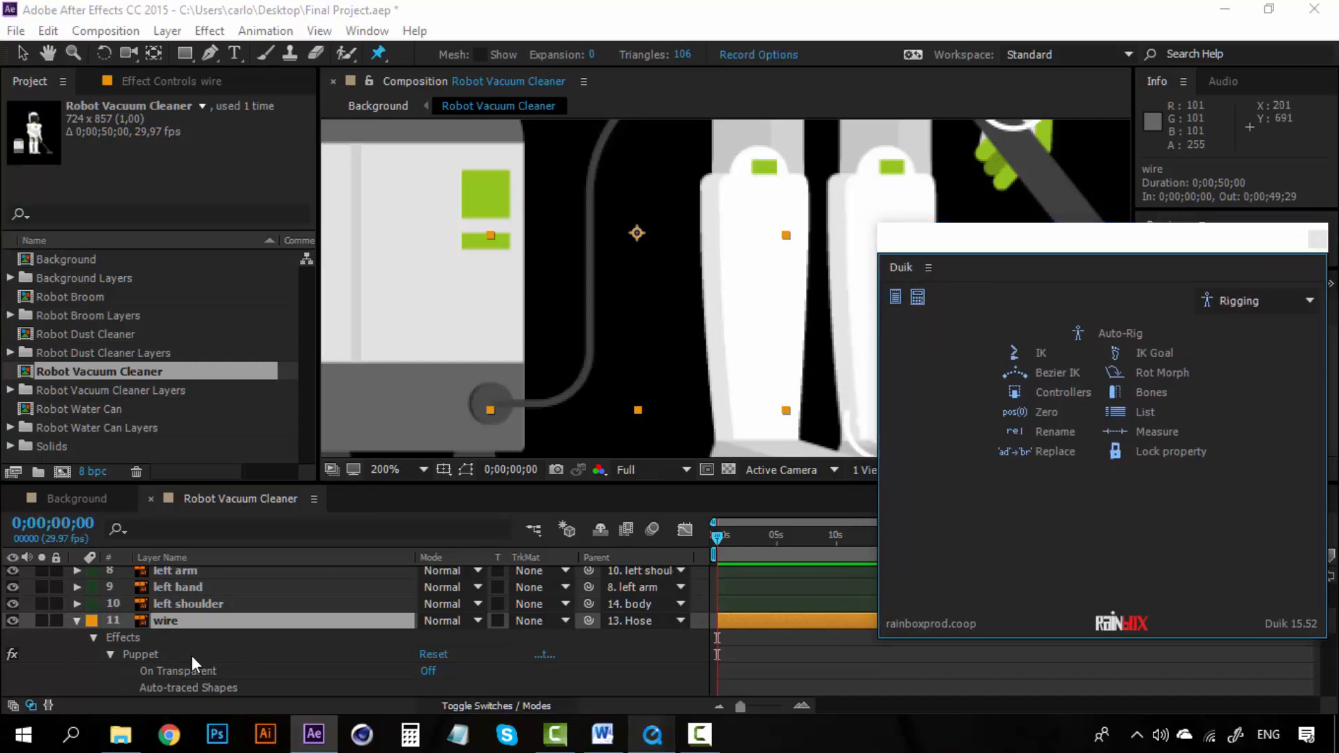
Step: Expand the wire's puppet pins and rename Puppet Pin 3 to wire 3
left_click(155, 656)
scroll(209, 650, "down", 2)
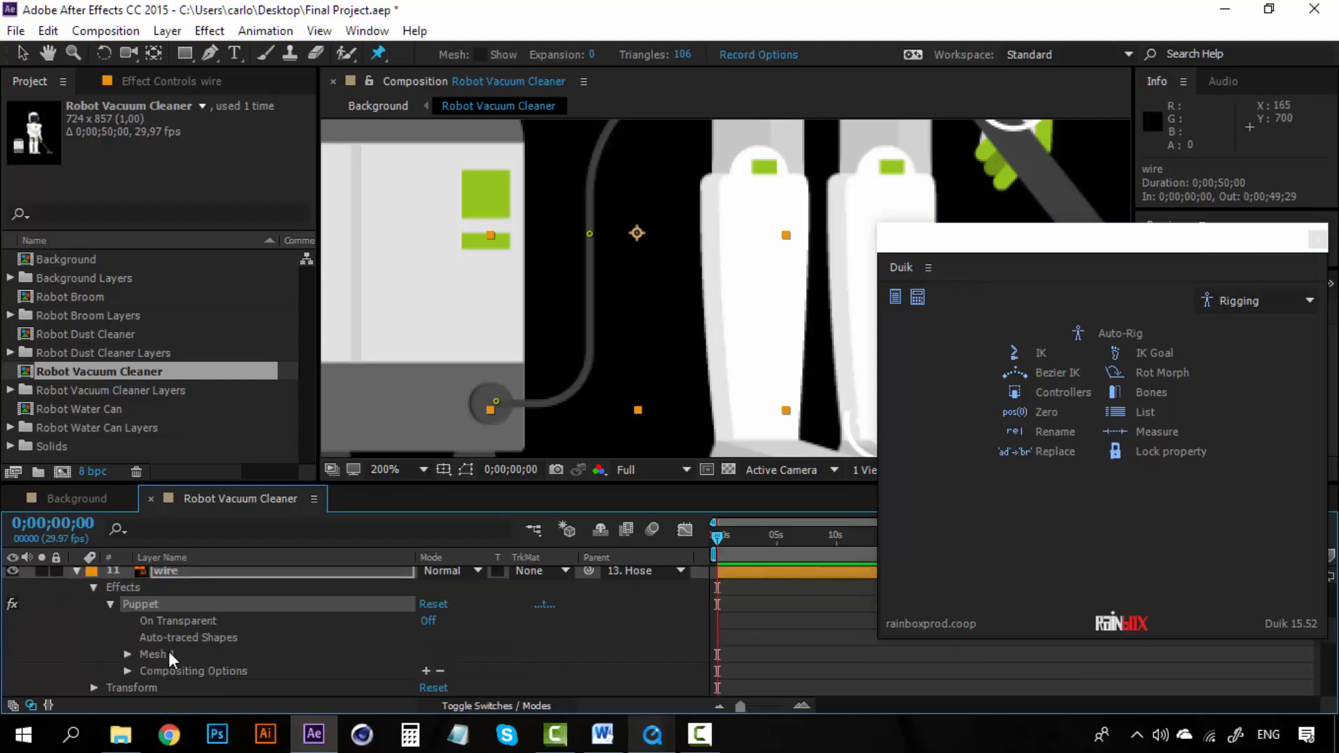
left_click(128, 653)
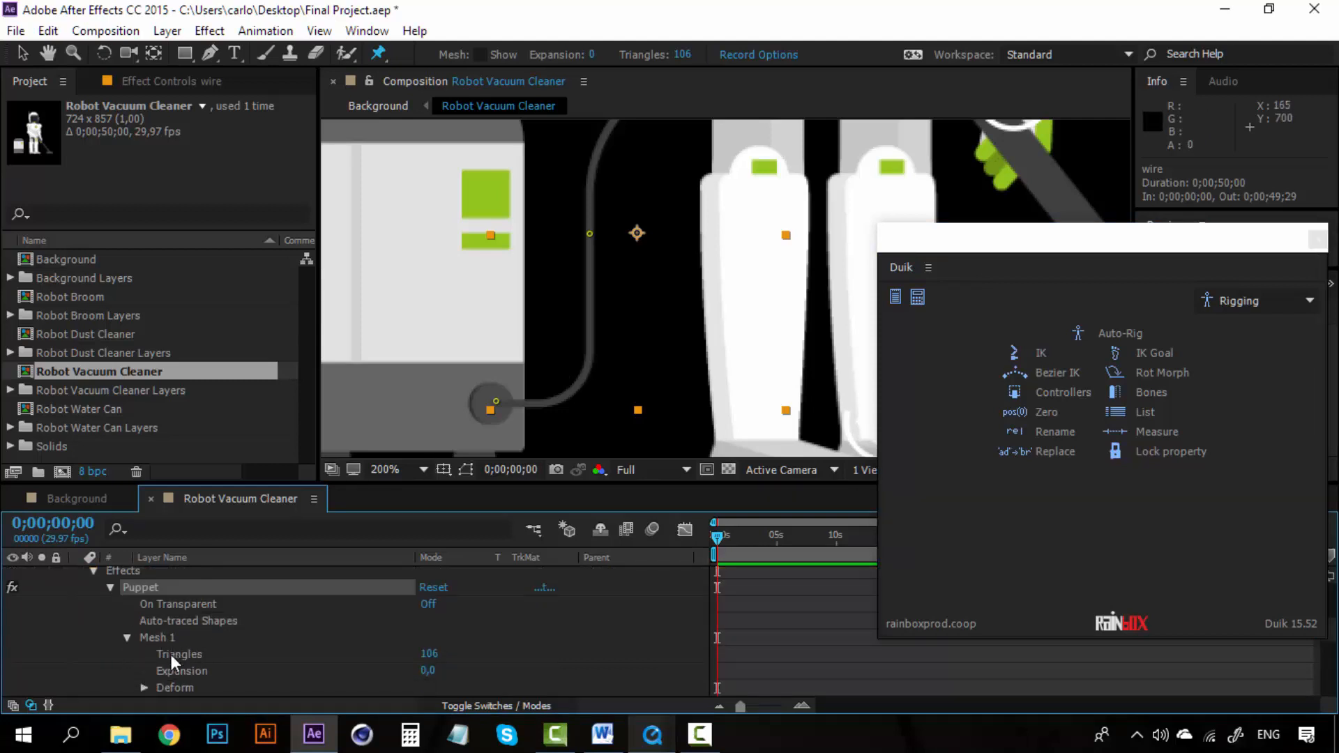
left_click(144, 688)
scroll(188, 659, "down", 2)
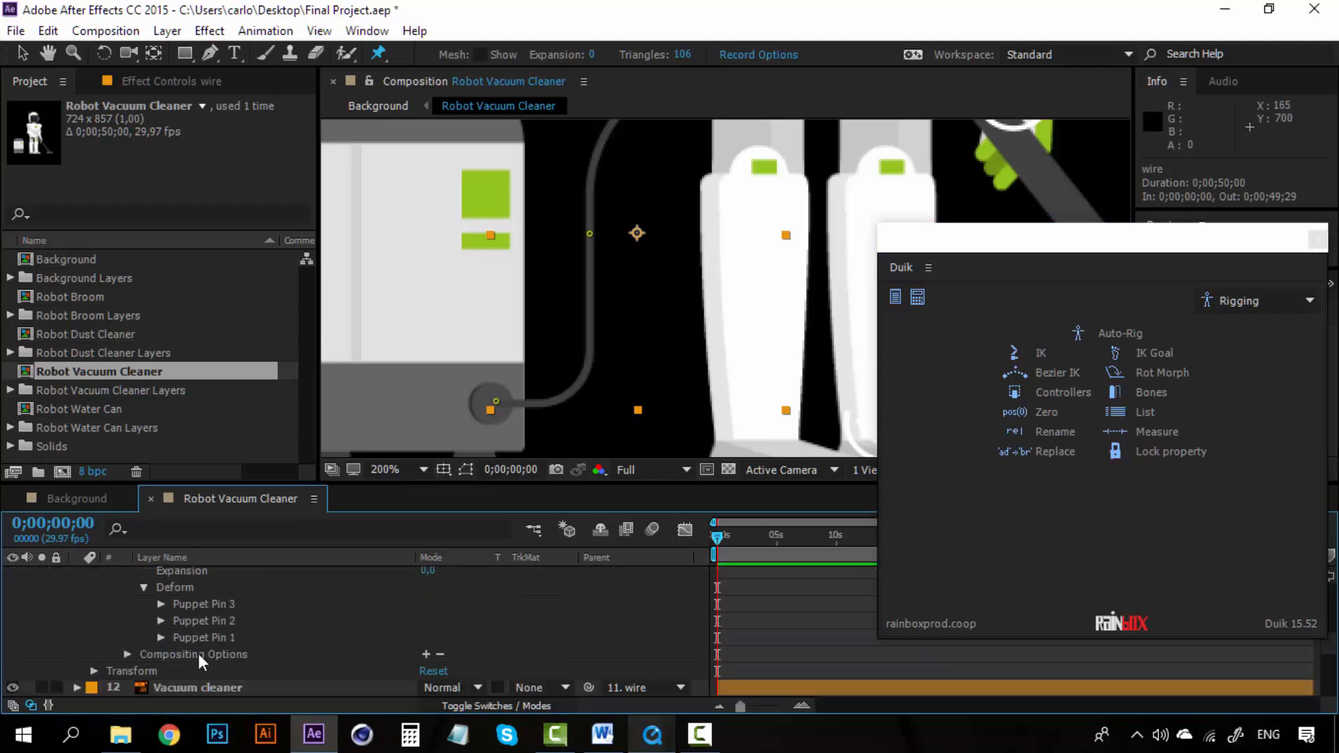
left_click(209, 604)
key("space")
left_click_drag(598, 247, 579, 272)
right_click(224, 604)
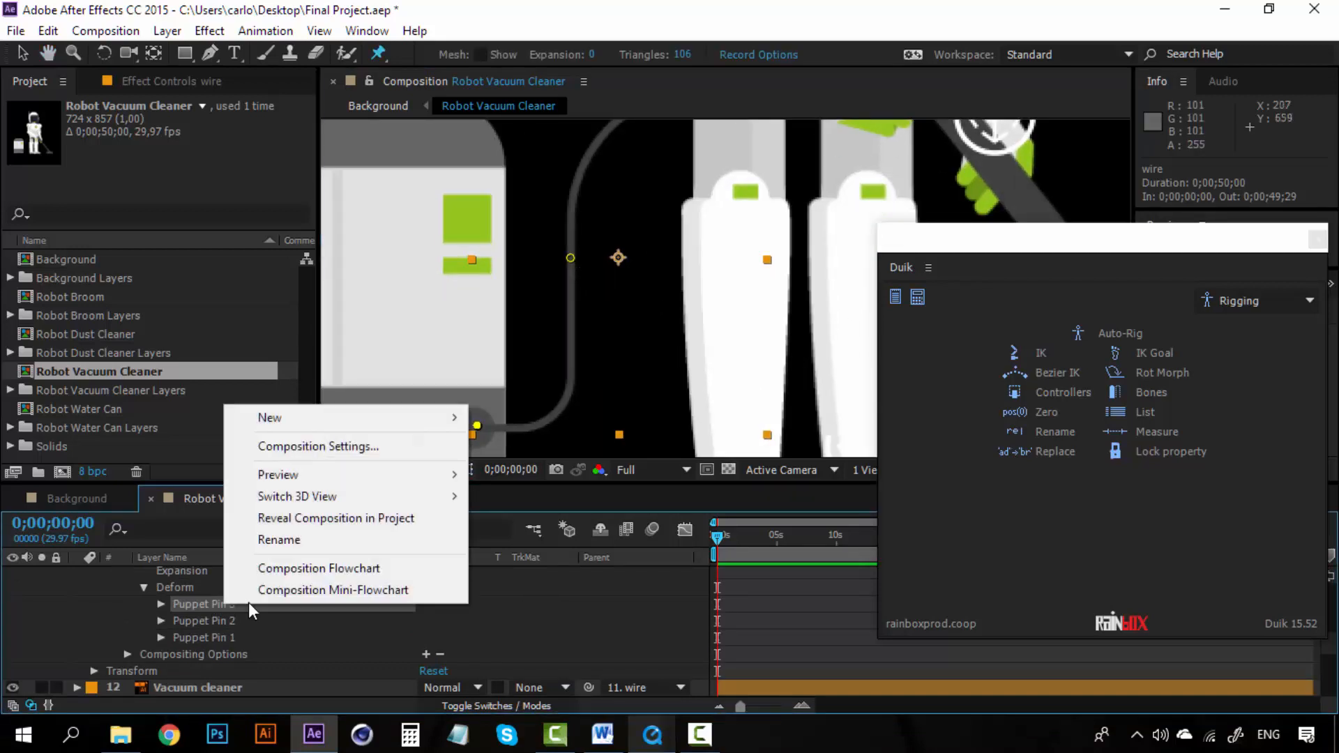
left_click(298, 536)
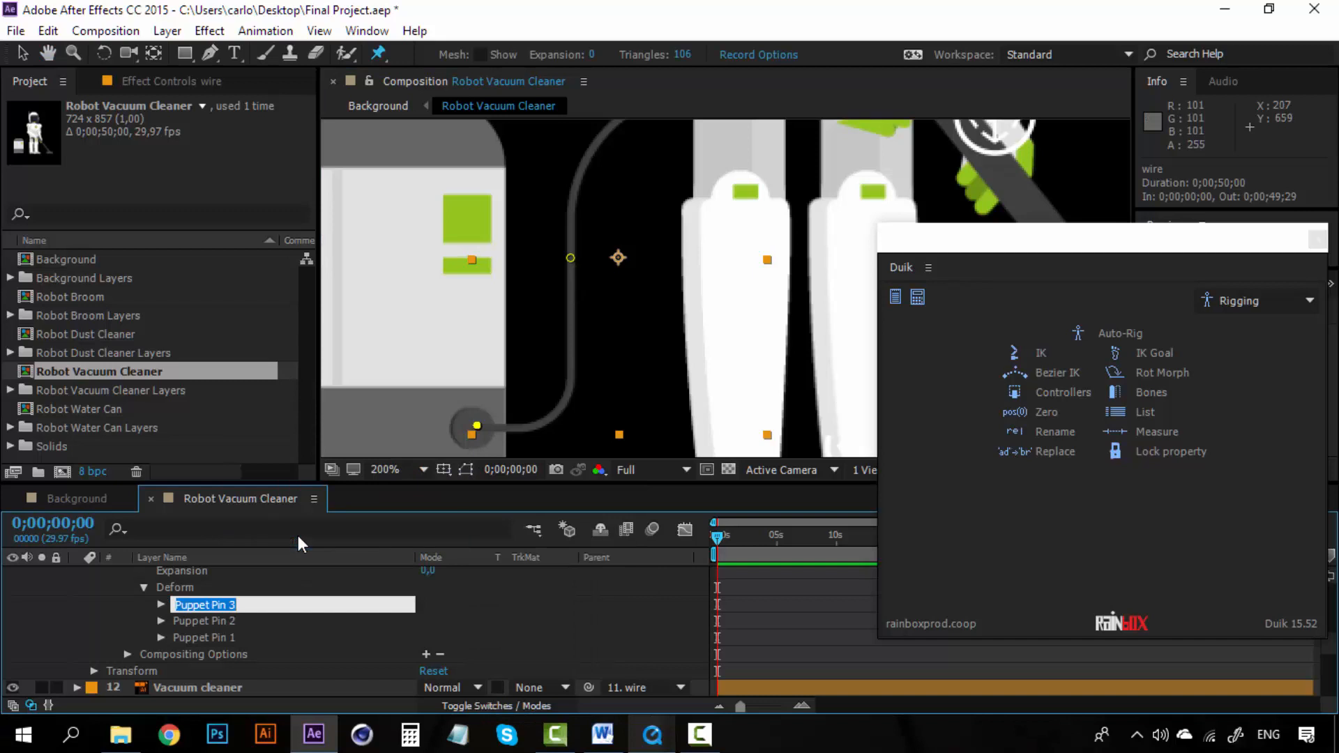
type("wire 3")
Step: Rename Puppet Pin 2 to Wire 2
left_click(207, 620)
right_click(207, 618)
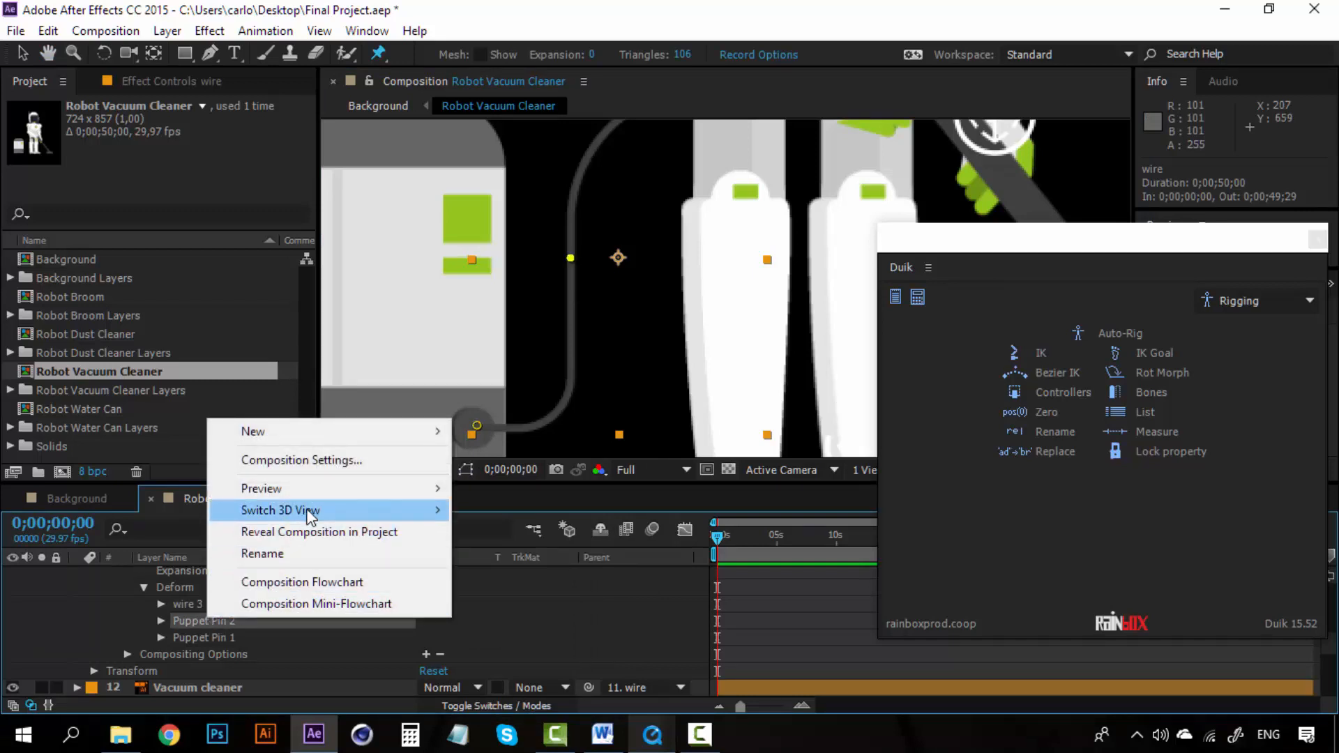
left_click(292, 552)
key("BackSpace")
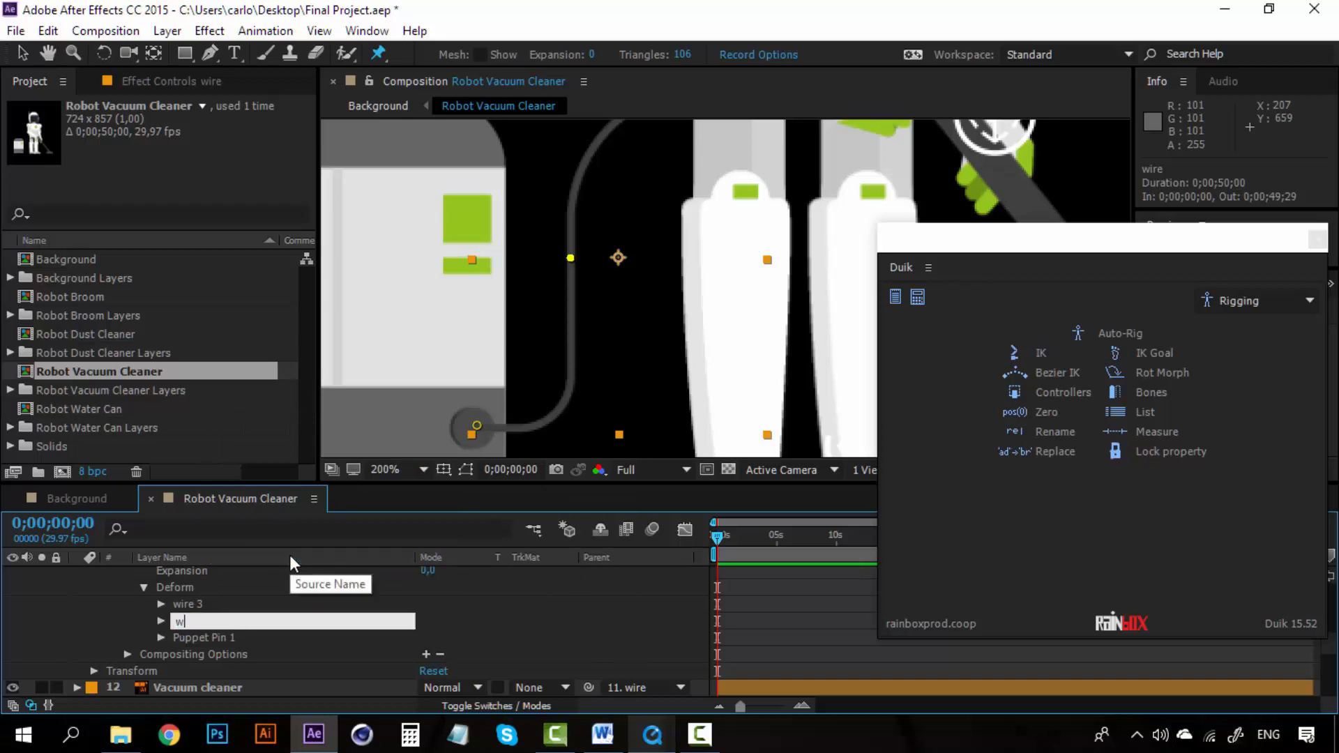
type("Wire 2")
Step: Rename Puppet Pin 1 to wire 1
right_click(215, 638)
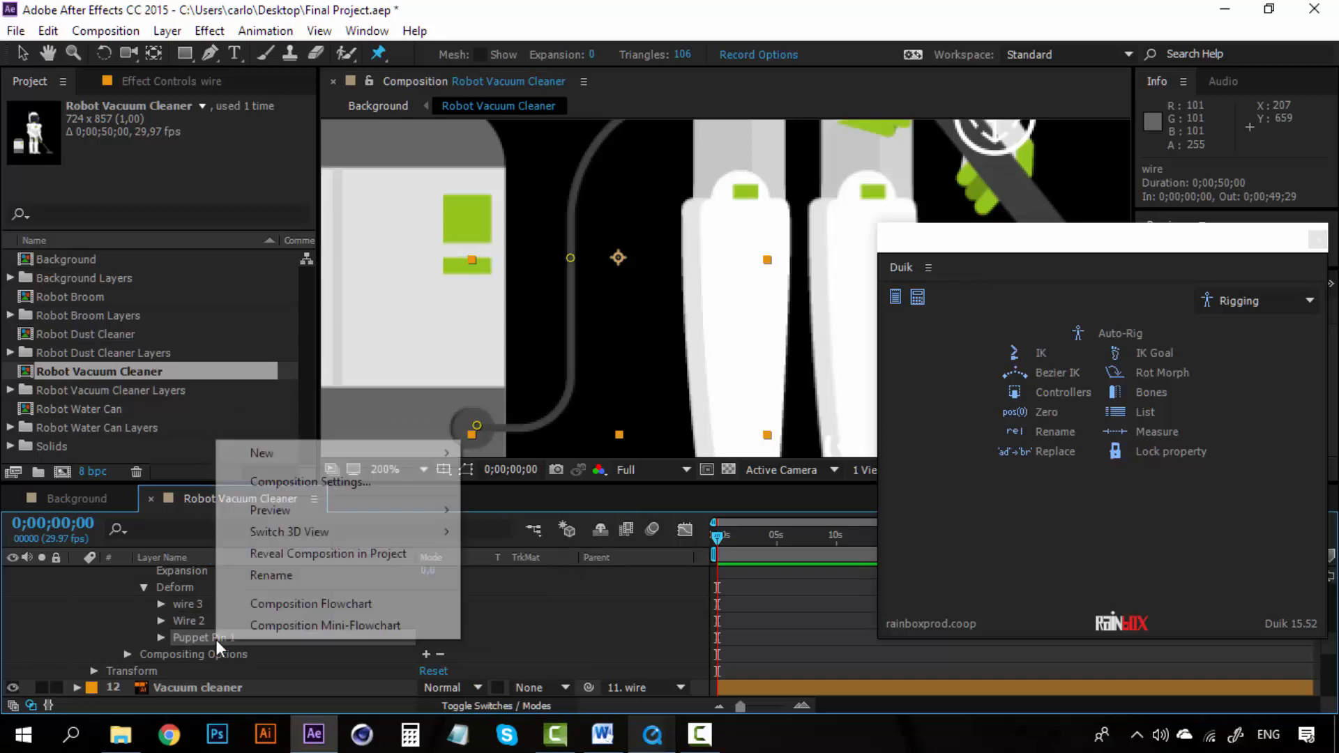
left_click(287, 566)
type("wire 3")
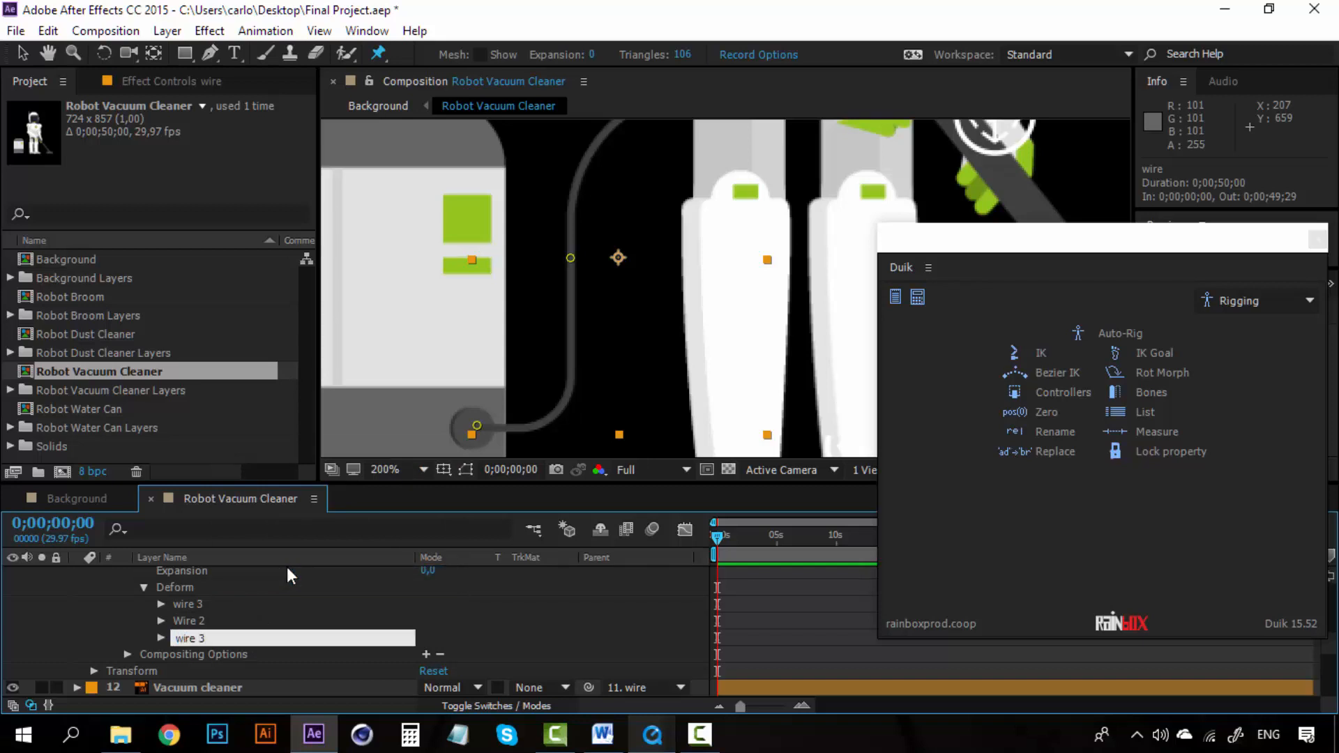
key("BackSpace")
type("1")
Step: Select the three wire pins and create Duik bones on them
left_click(223, 611)
left_click_drag(597, 223, 567, 278)
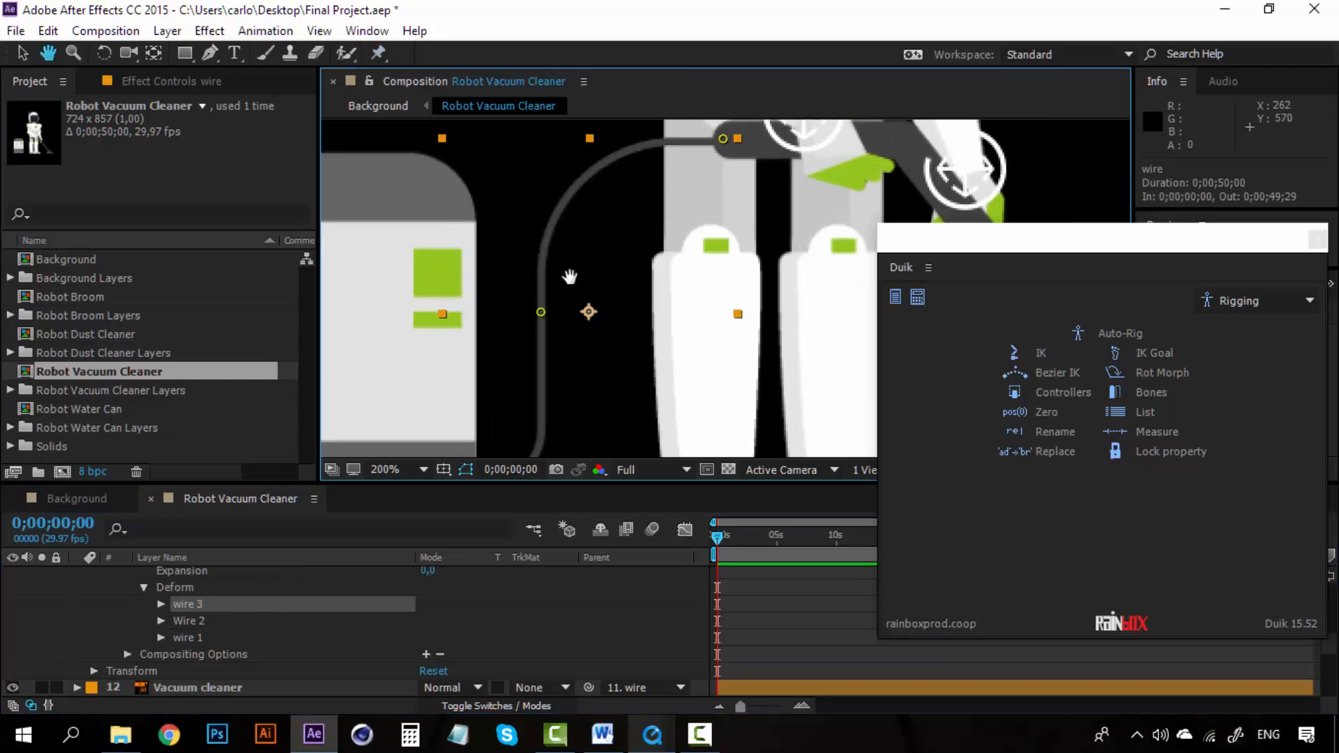
left_click(194, 638)
scroll(202, 616, "up", 3)
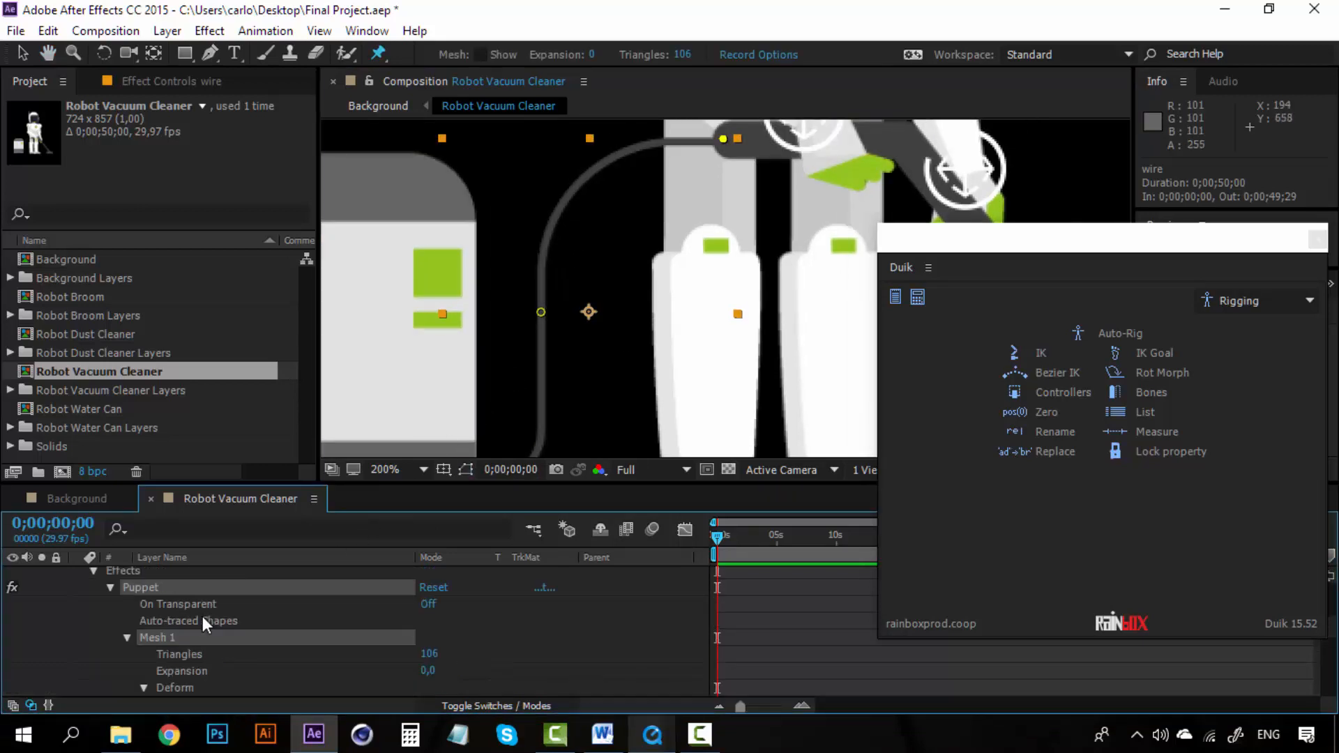
scroll(202, 616, "up", 2)
left_click(182, 606)
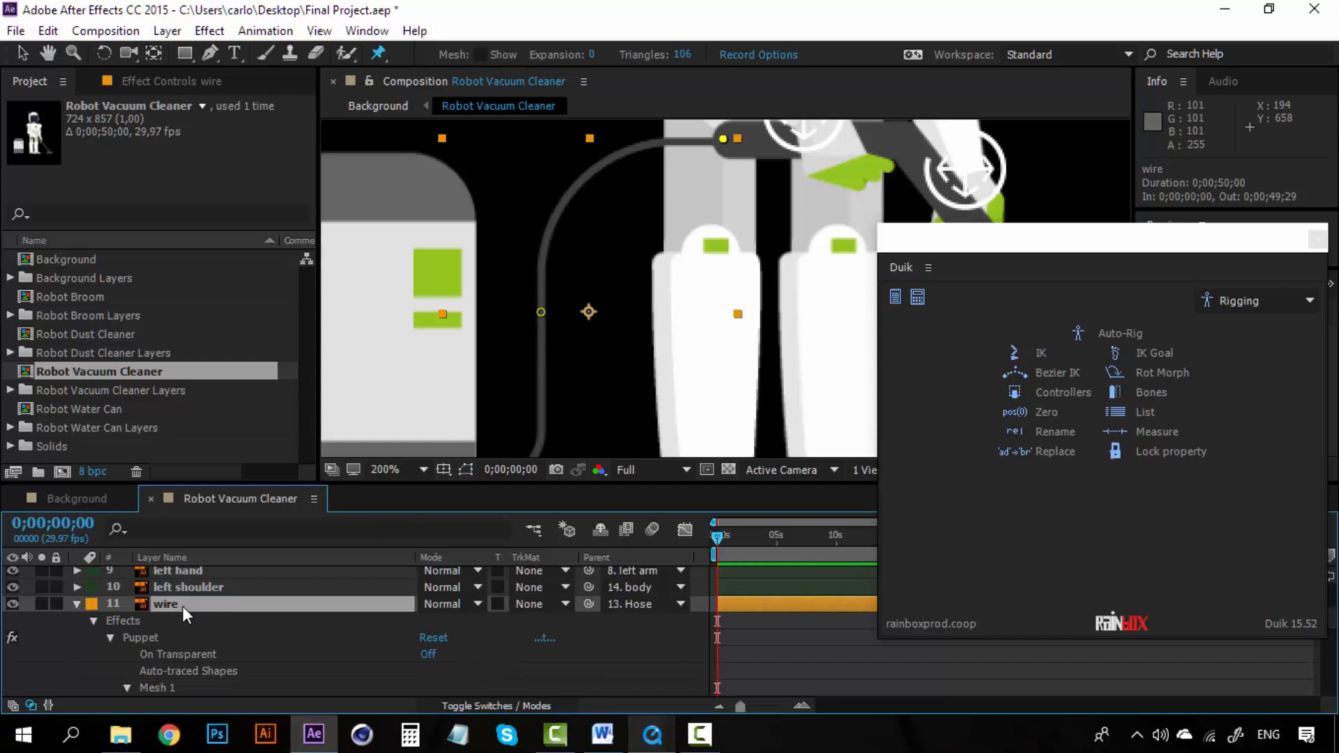
left_click(78, 604)
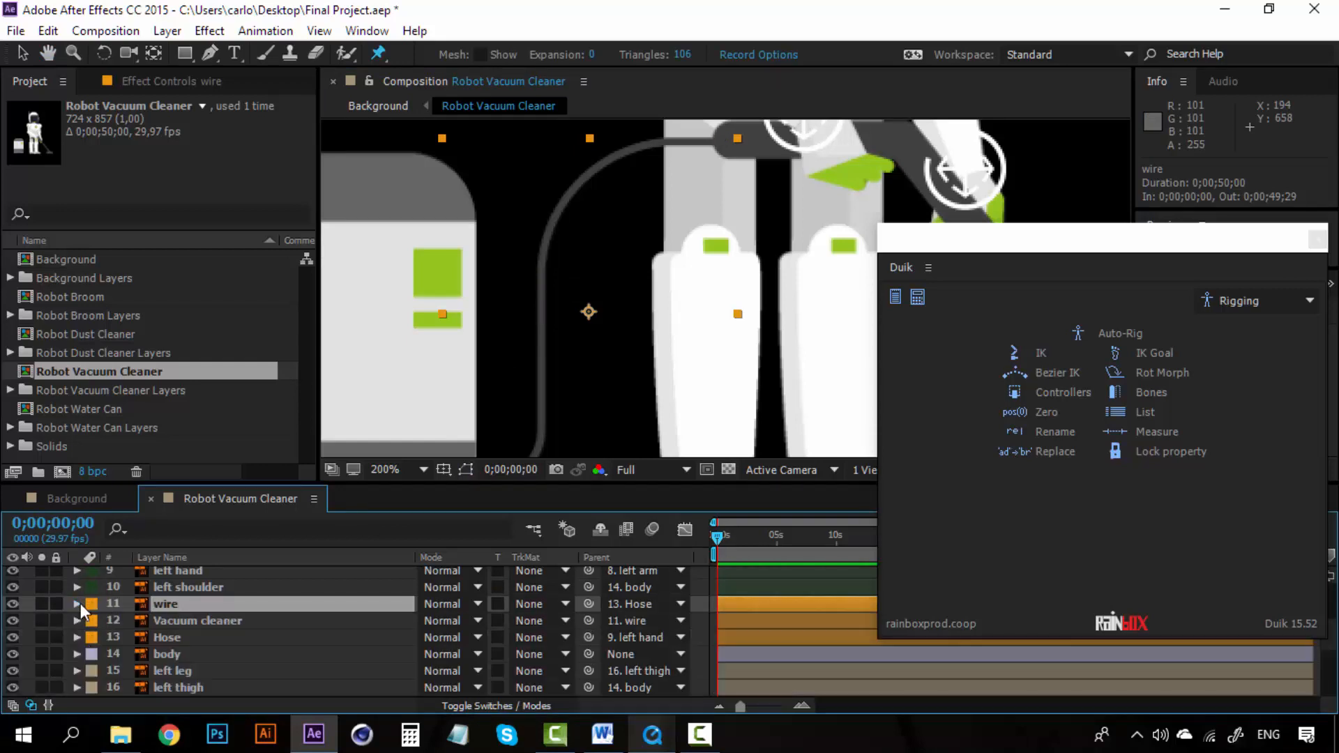
left_click(1152, 391)
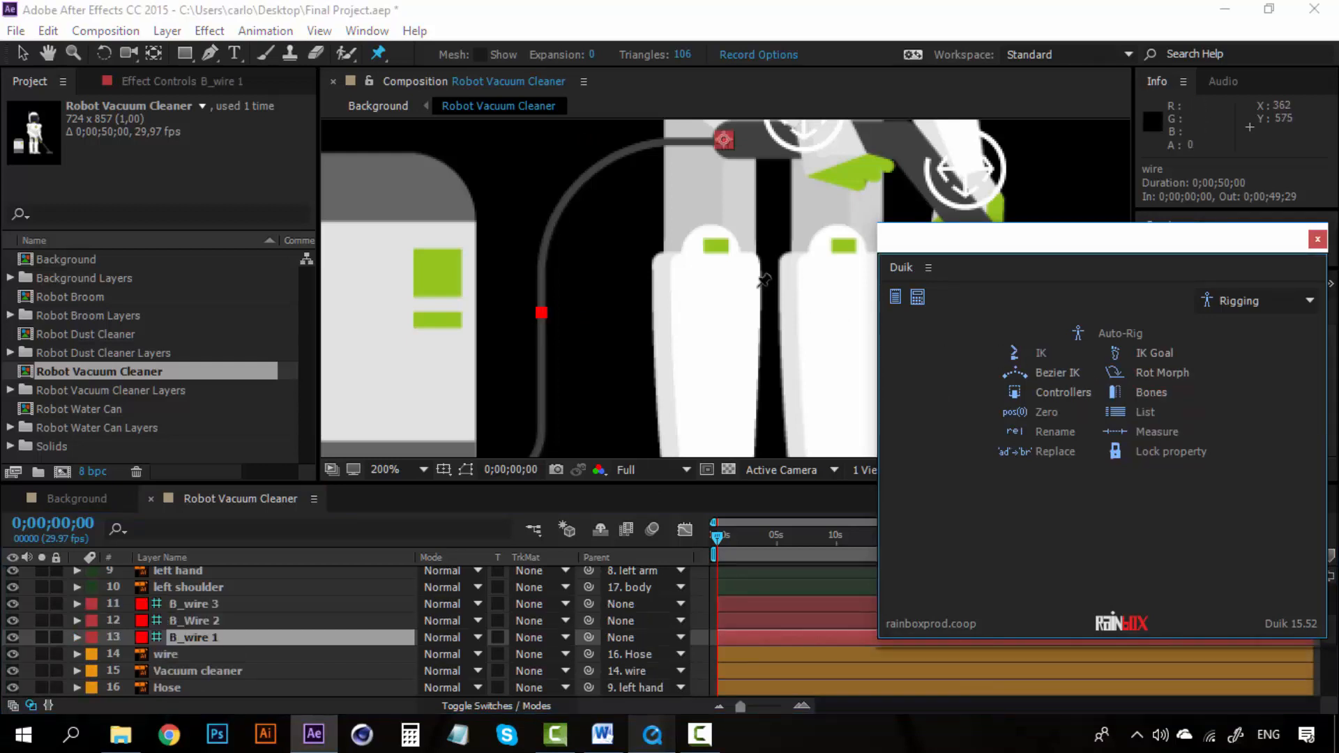
Step: Select the three wire bones and create a Duik controller for them
key("space")
left_click_drag(610, 343, 637, 334)
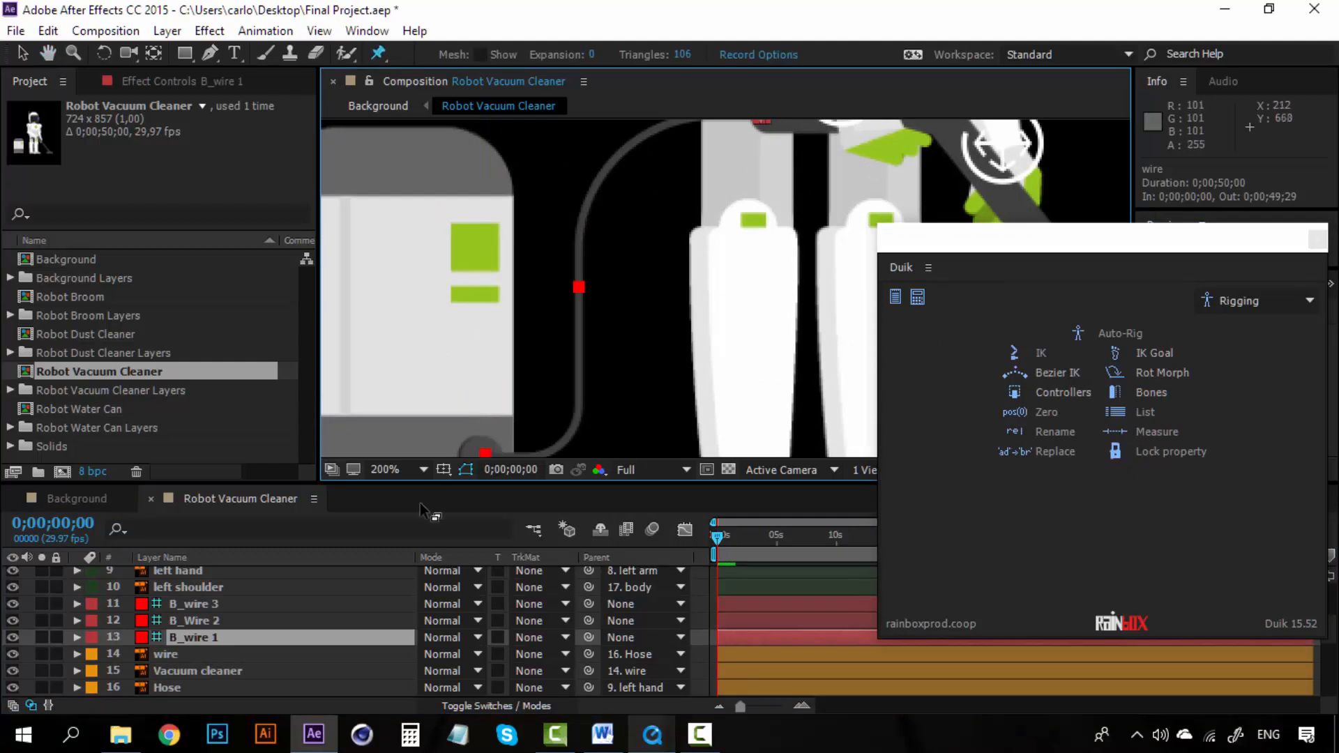
left_click(239, 607)
left_click(219, 636)
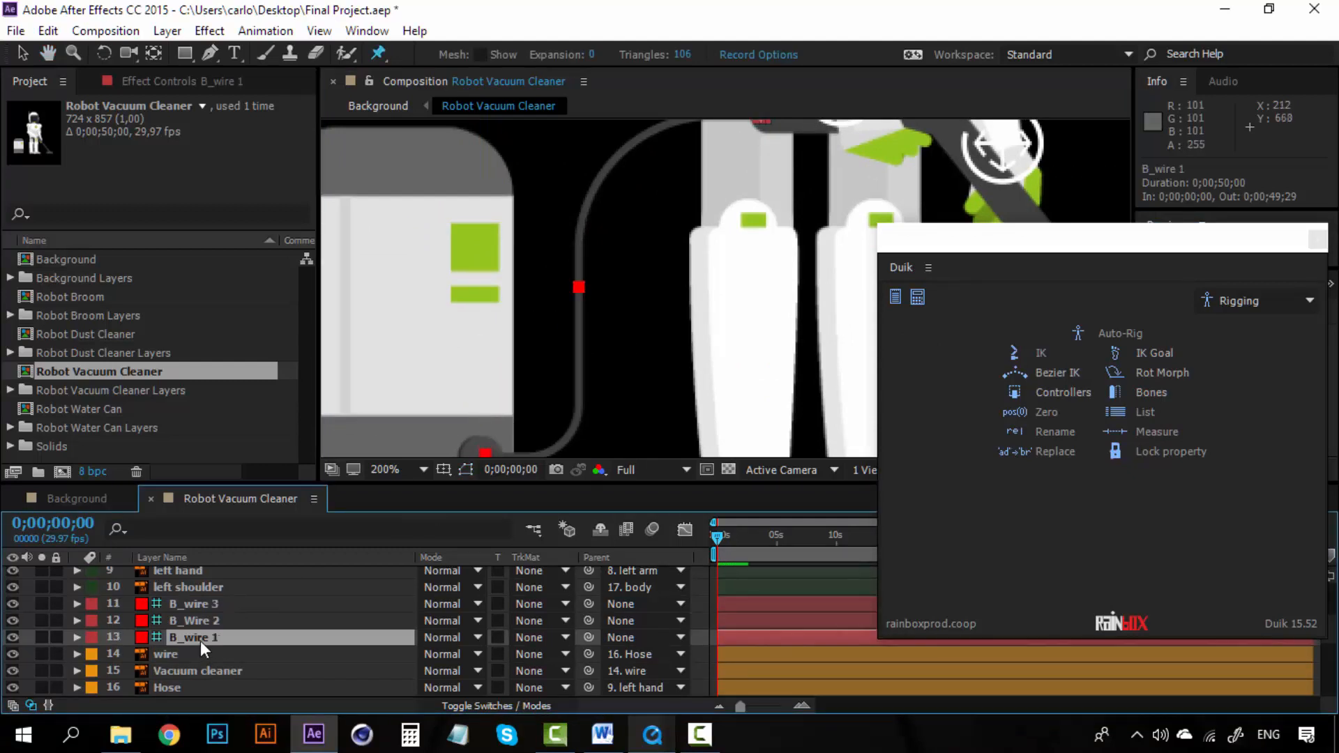
key("space")
left_click_drag(643, 238, 601, 328)
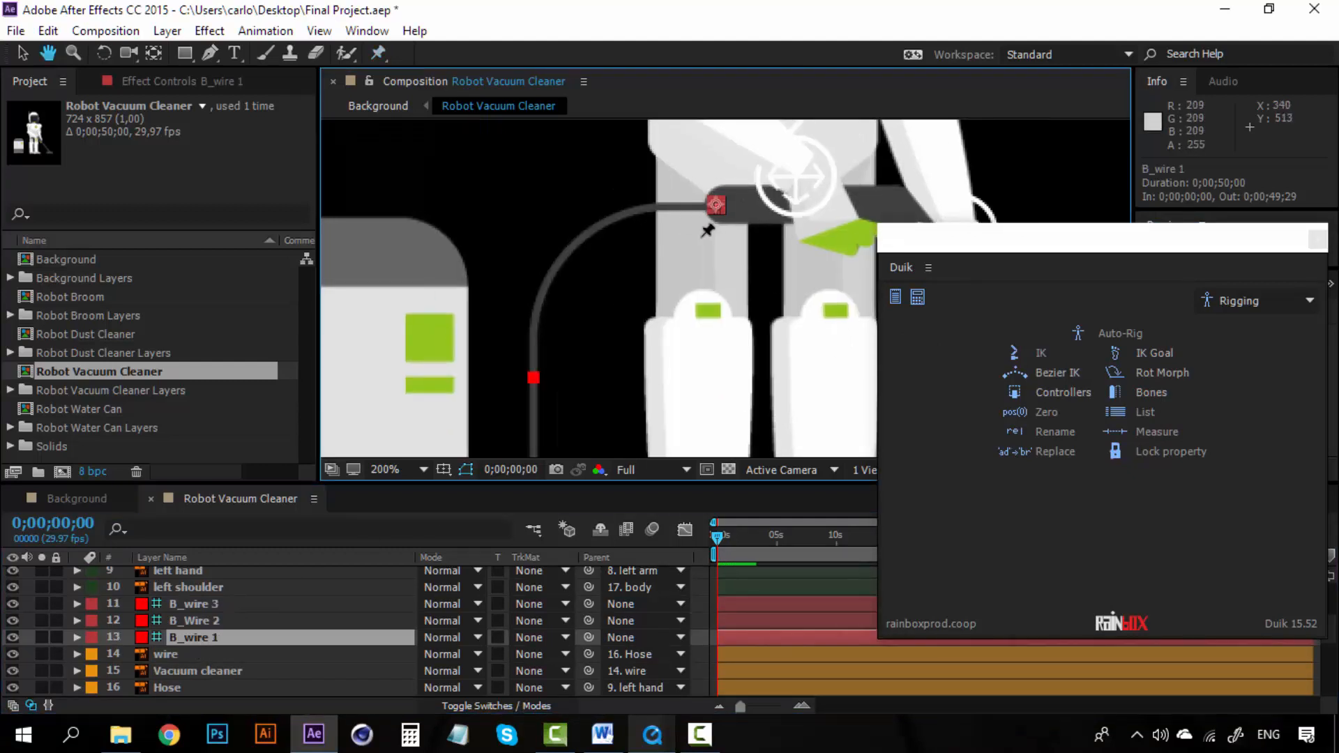
left_click(1079, 396)
left_click(1174, 523)
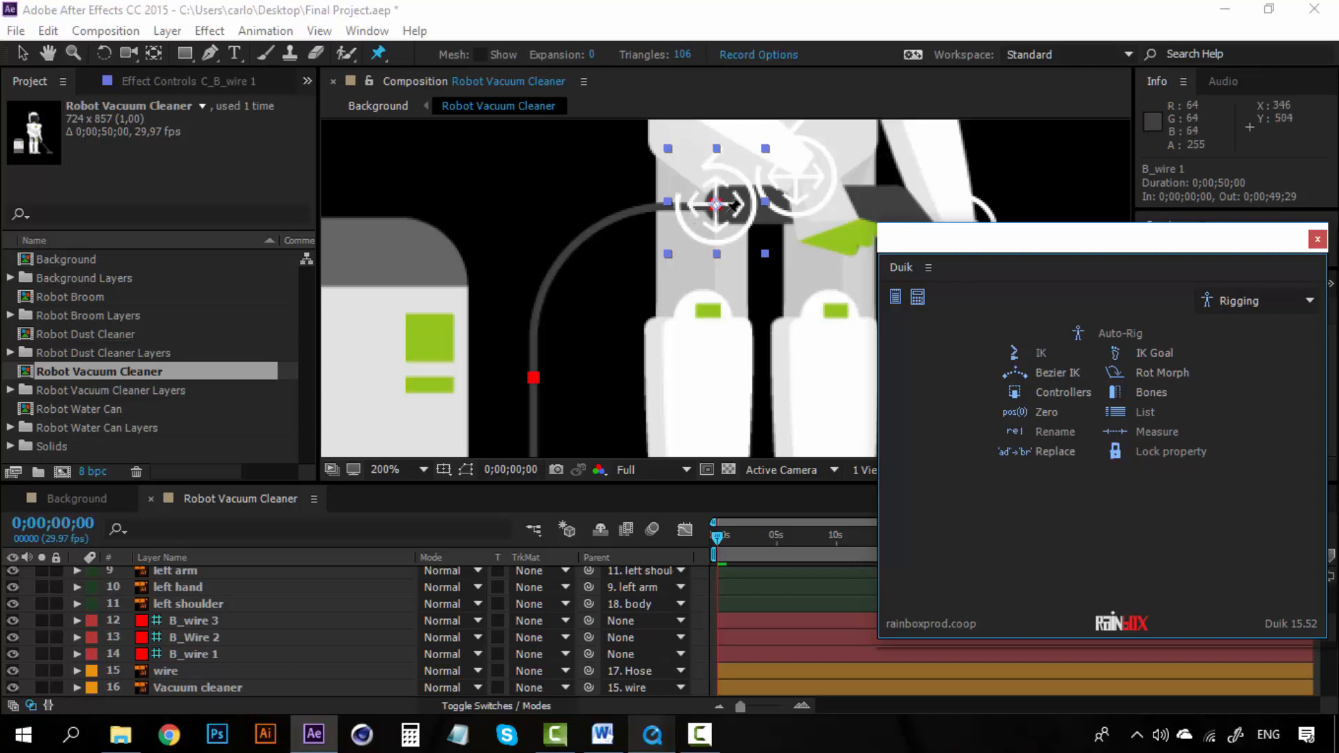
Step: Chain-parent the wire bones: B_wire 3 to B_Wire 2, B_Wire 2 to B_wire 1, and B_wire 1 to Hose
scroll(225, 628, "up", 2)
scroll(225, 627, "down", 2)
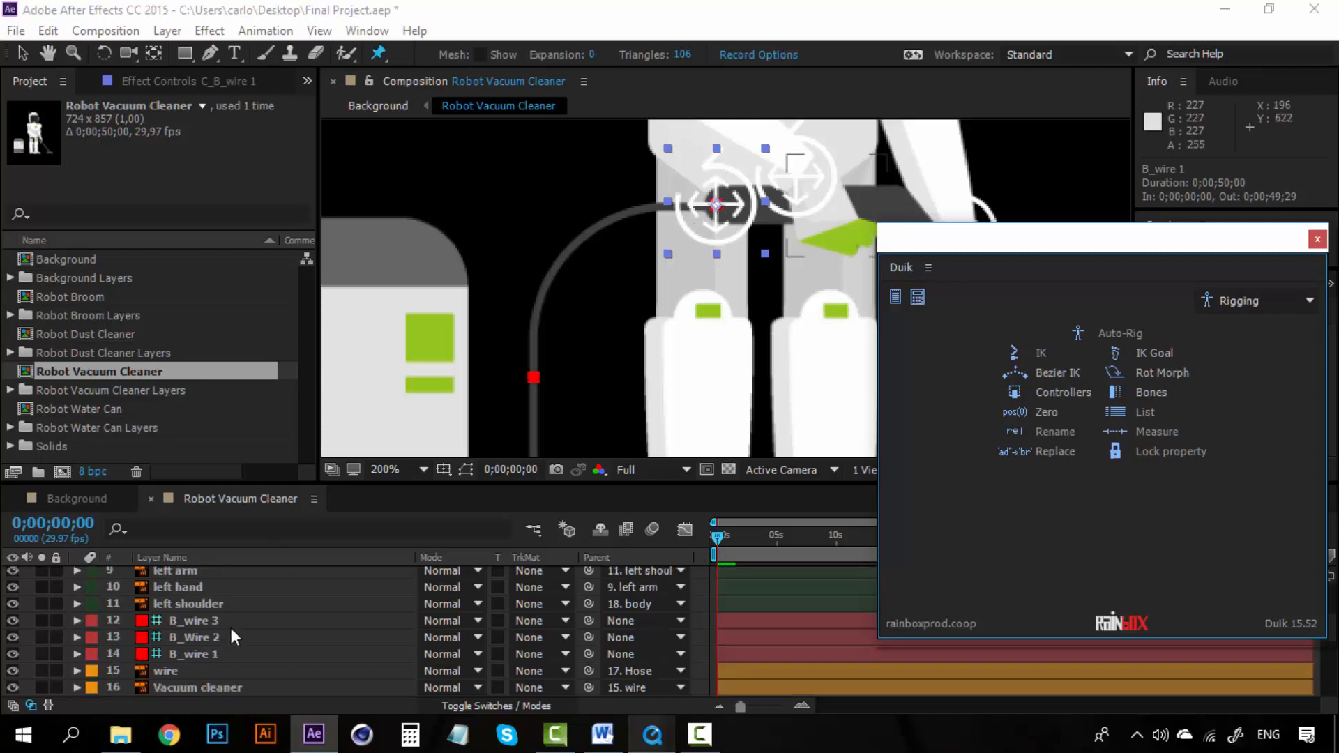
left_click(237, 620)
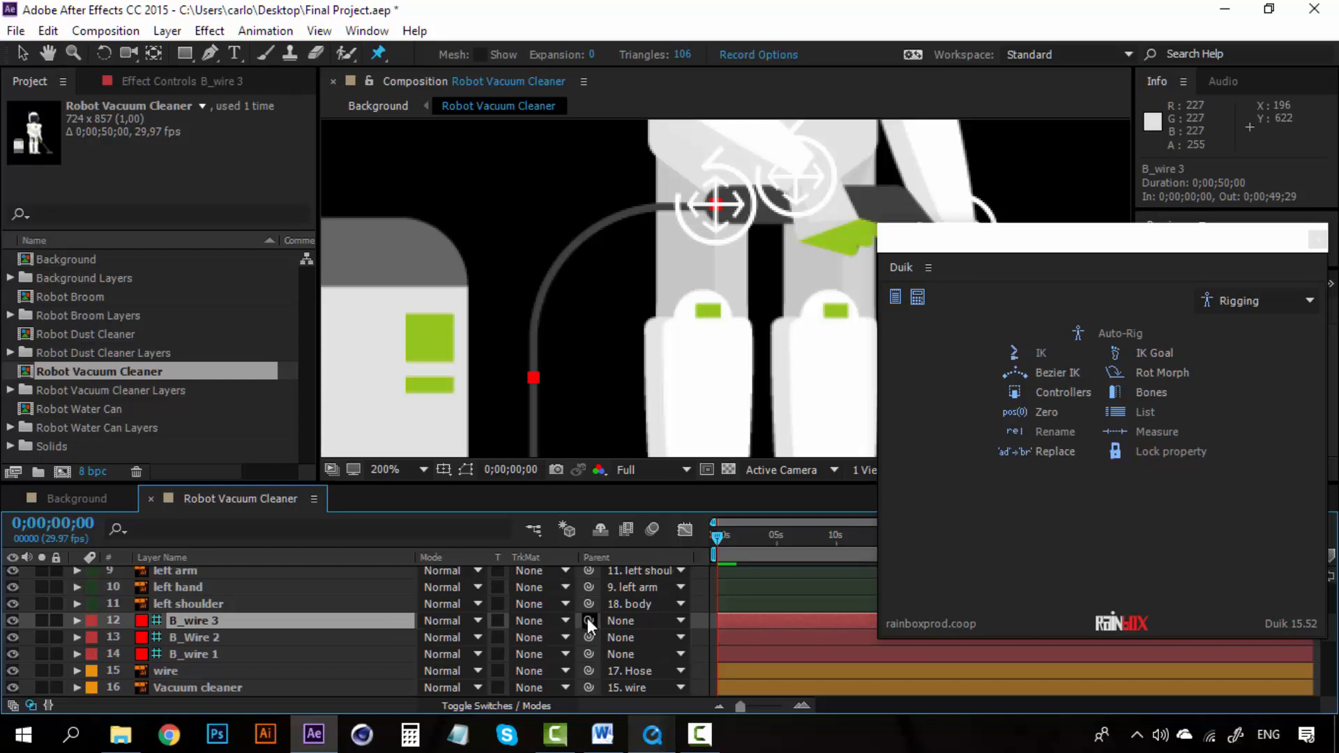
left_click_drag(588, 620, 367, 639)
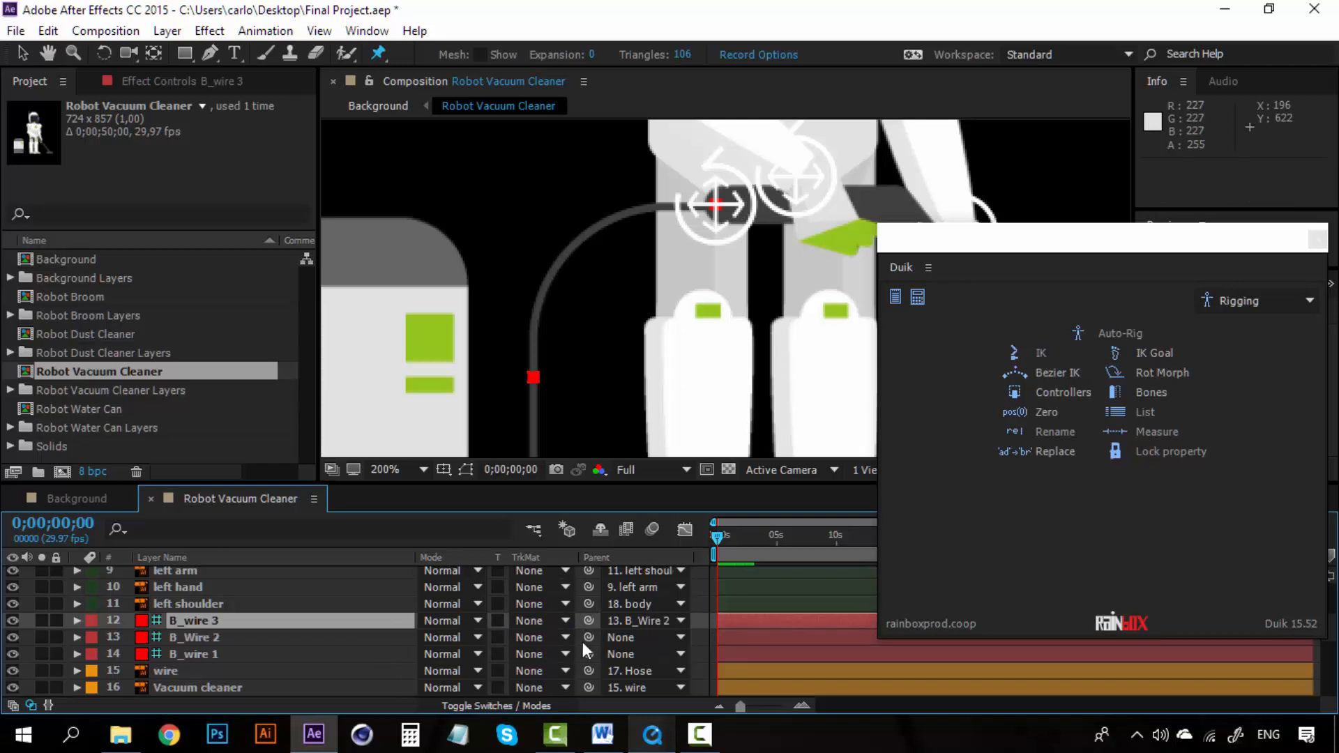
left_click_drag(585, 638, 295, 652)
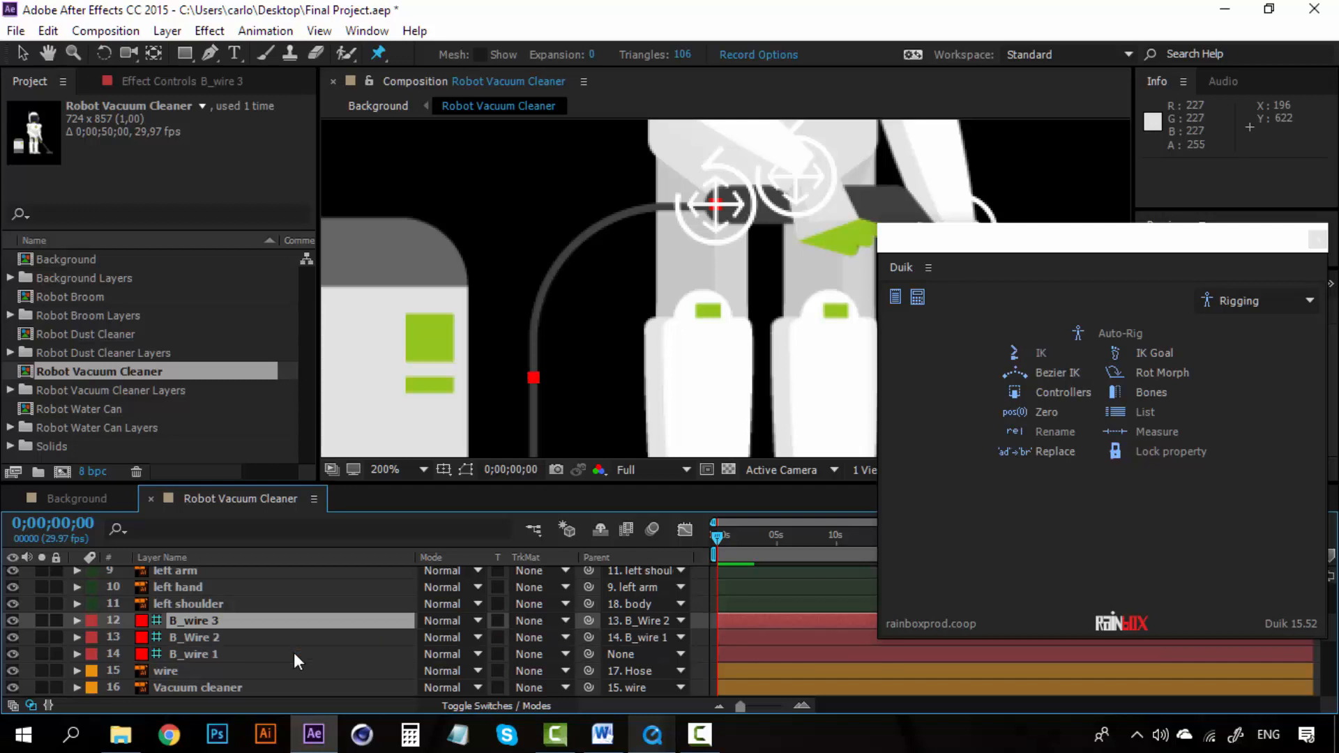
left_click(660, 655)
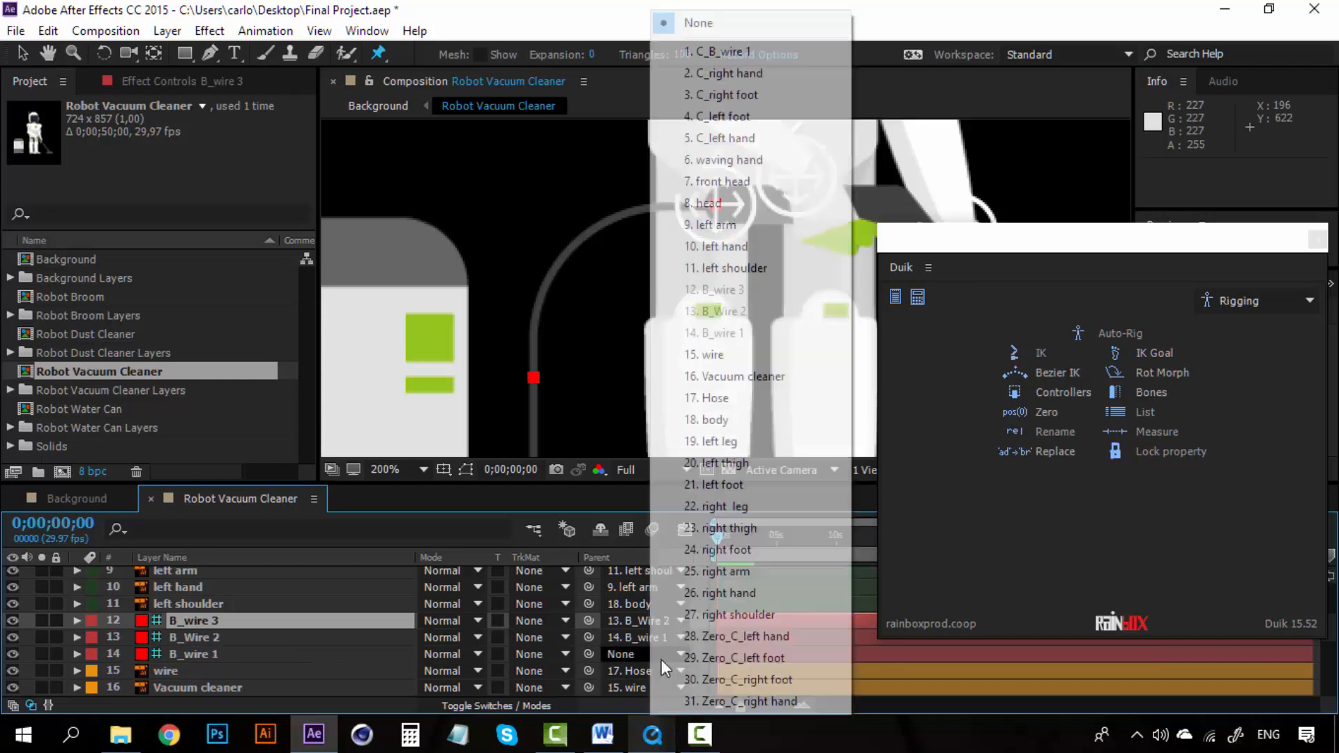
left_click(721, 398)
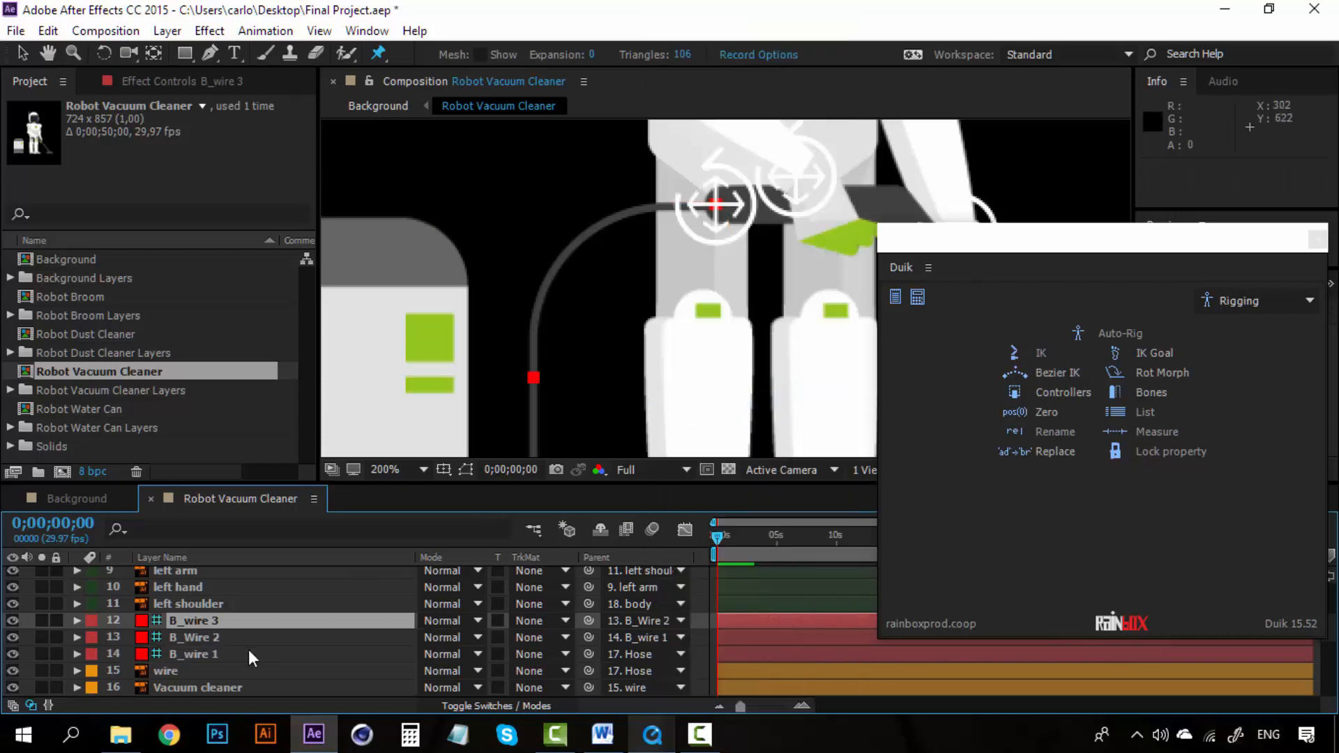
Step: Select the three wire bones plus the C_B_wire 1 controller and create a Duik 2-Layer IK & Goal
scroll(249, 650, "up", 1)
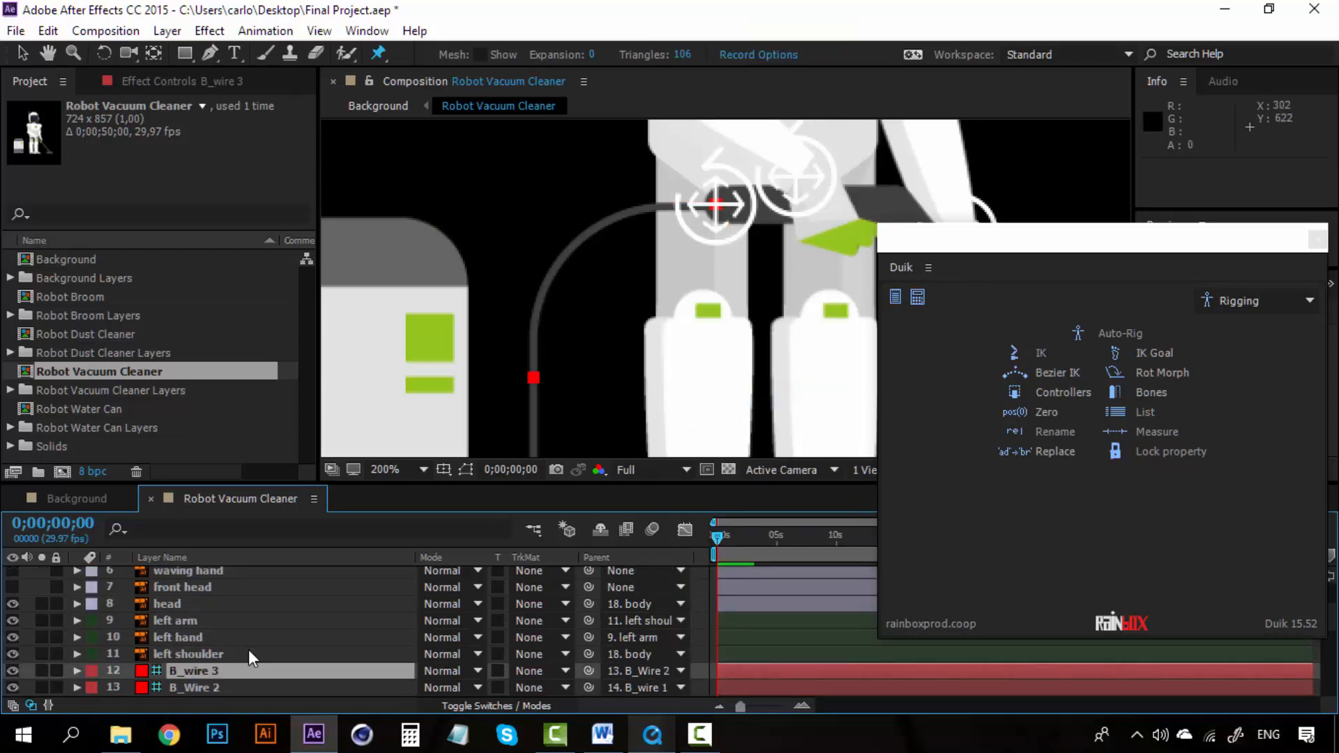
scroll(249, 650, "down", 1)
left_click(249, 655)
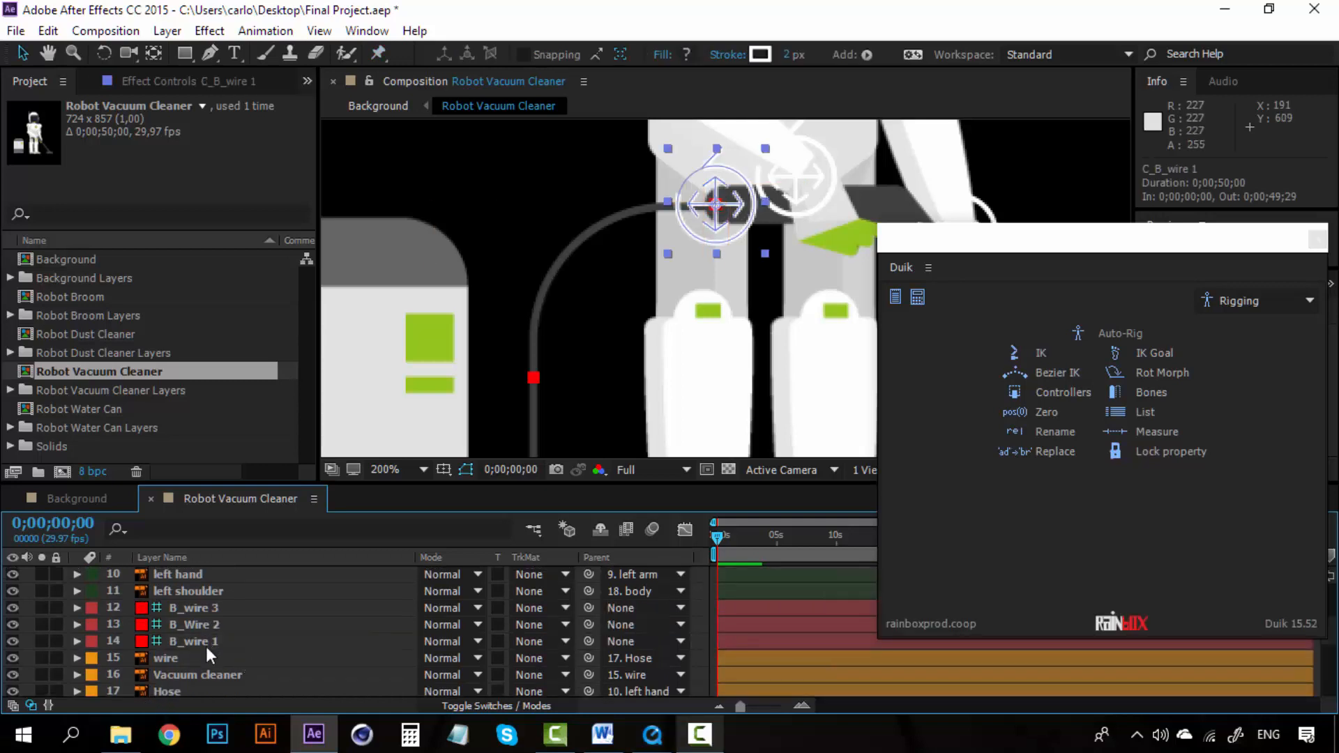
left_click(206, 648)
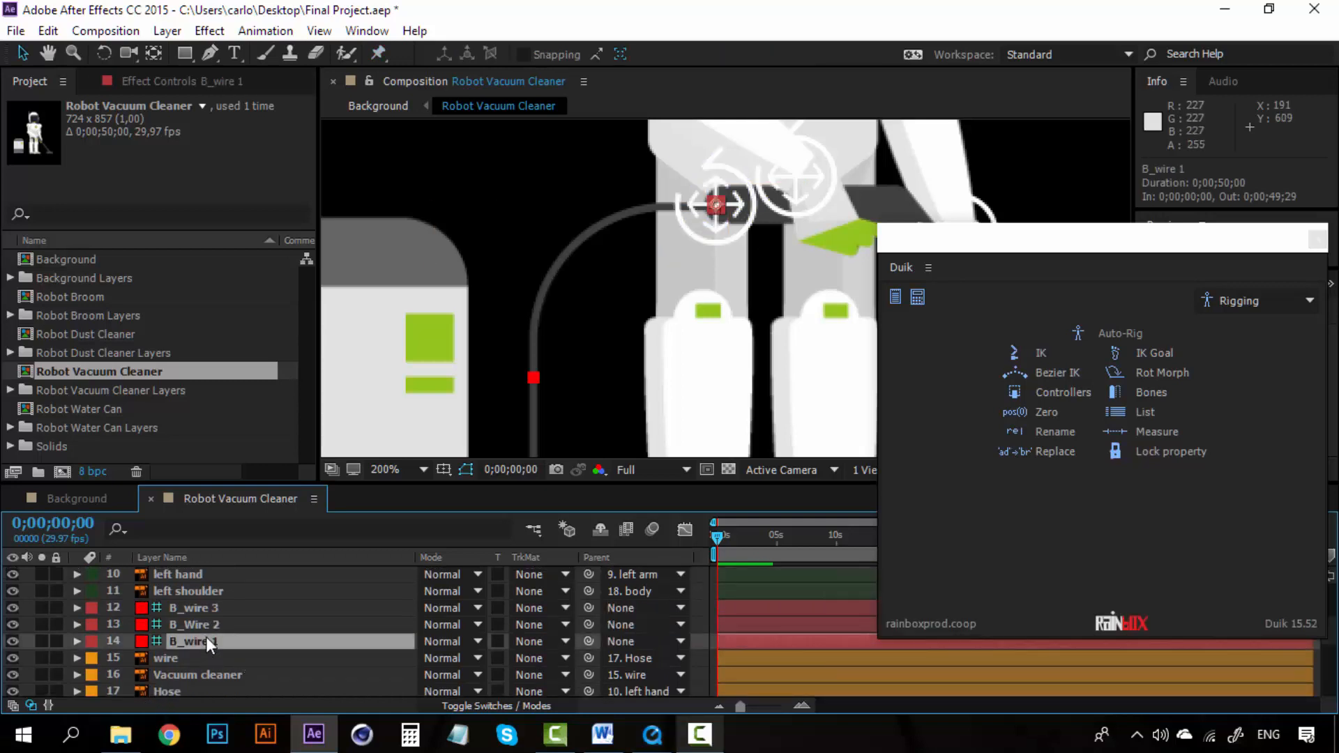
left_click(208, 626, "ctrl")
left_click(212, 613, "ctrl")
scroll(225, 628, "up", 1)
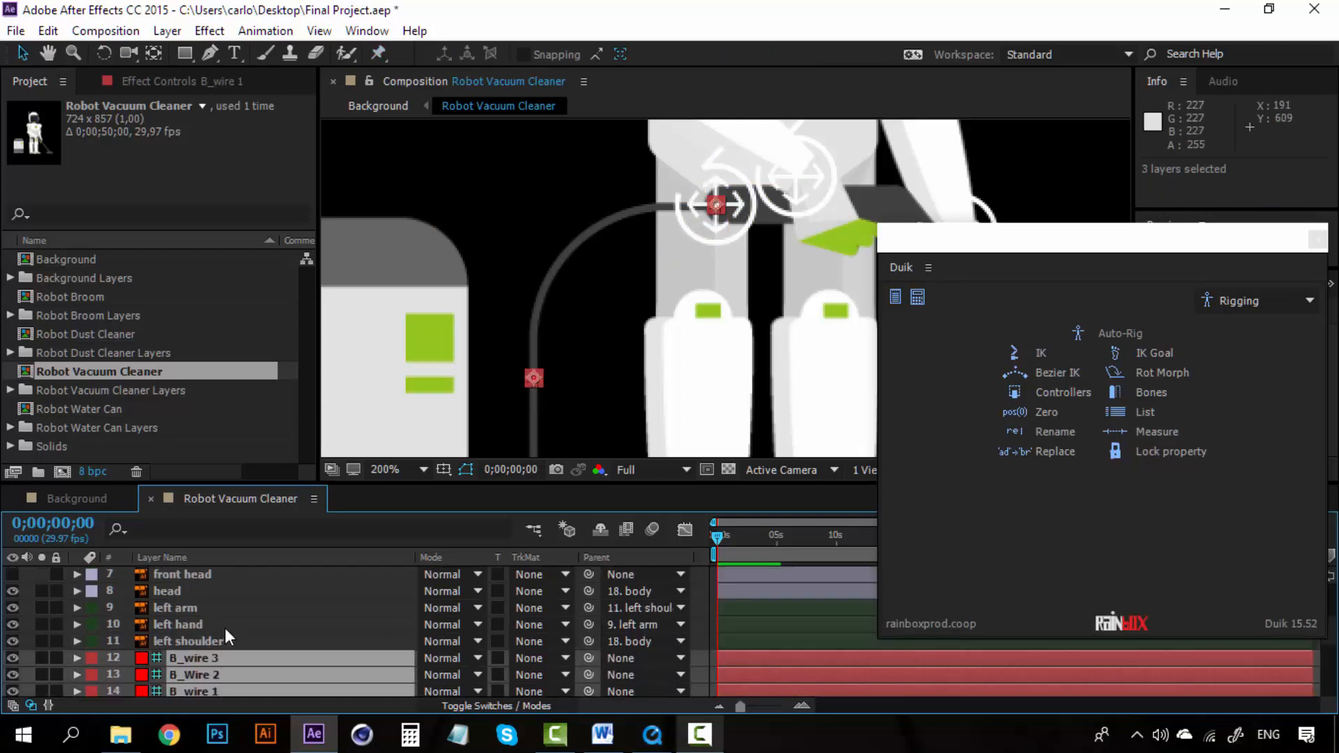
scroll(225, 628, "up", 2)
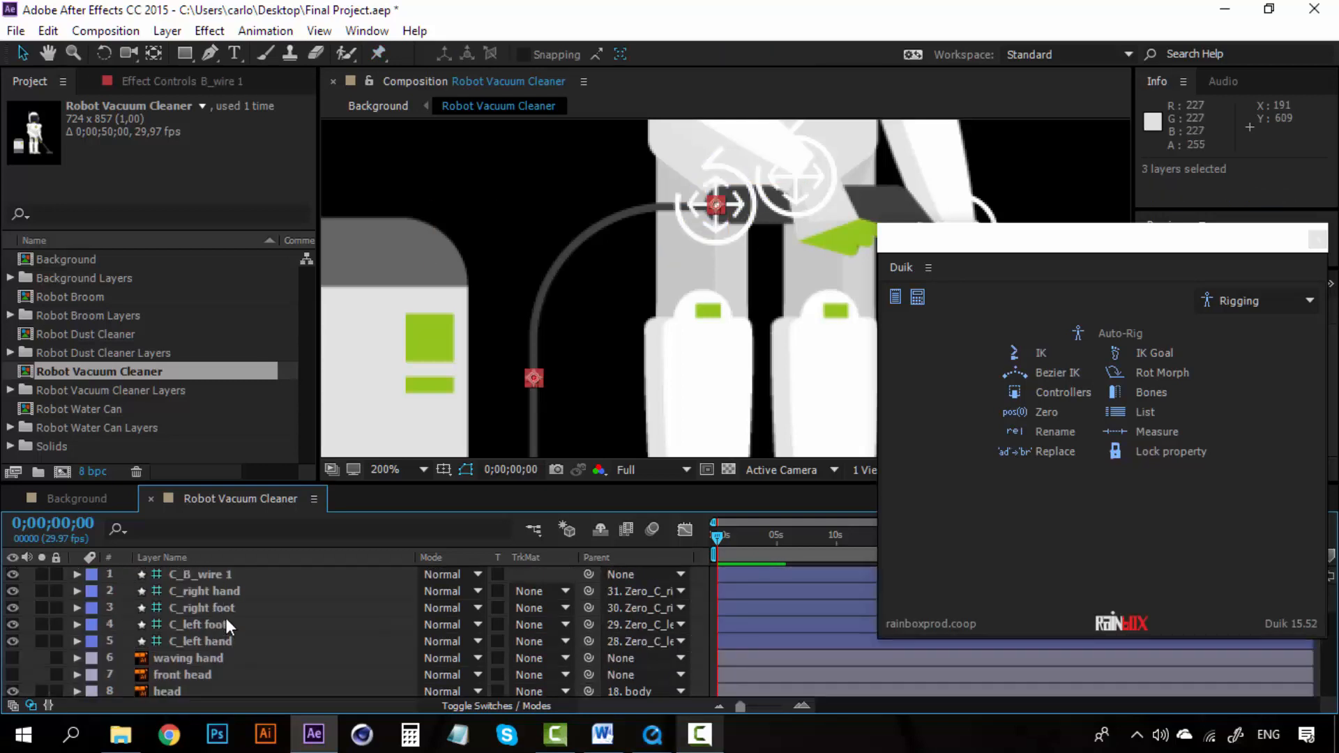
left_click(216, 570, "ctrl")
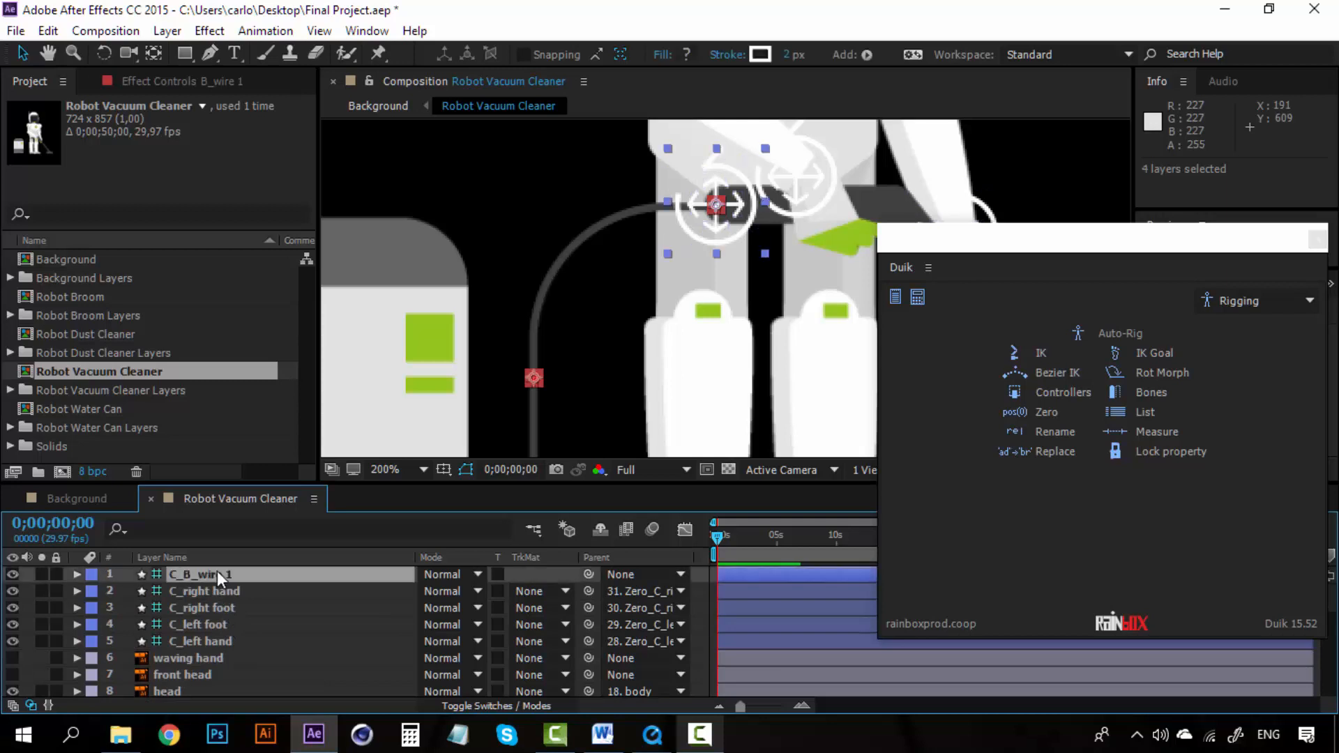
left_click(1039, 354)
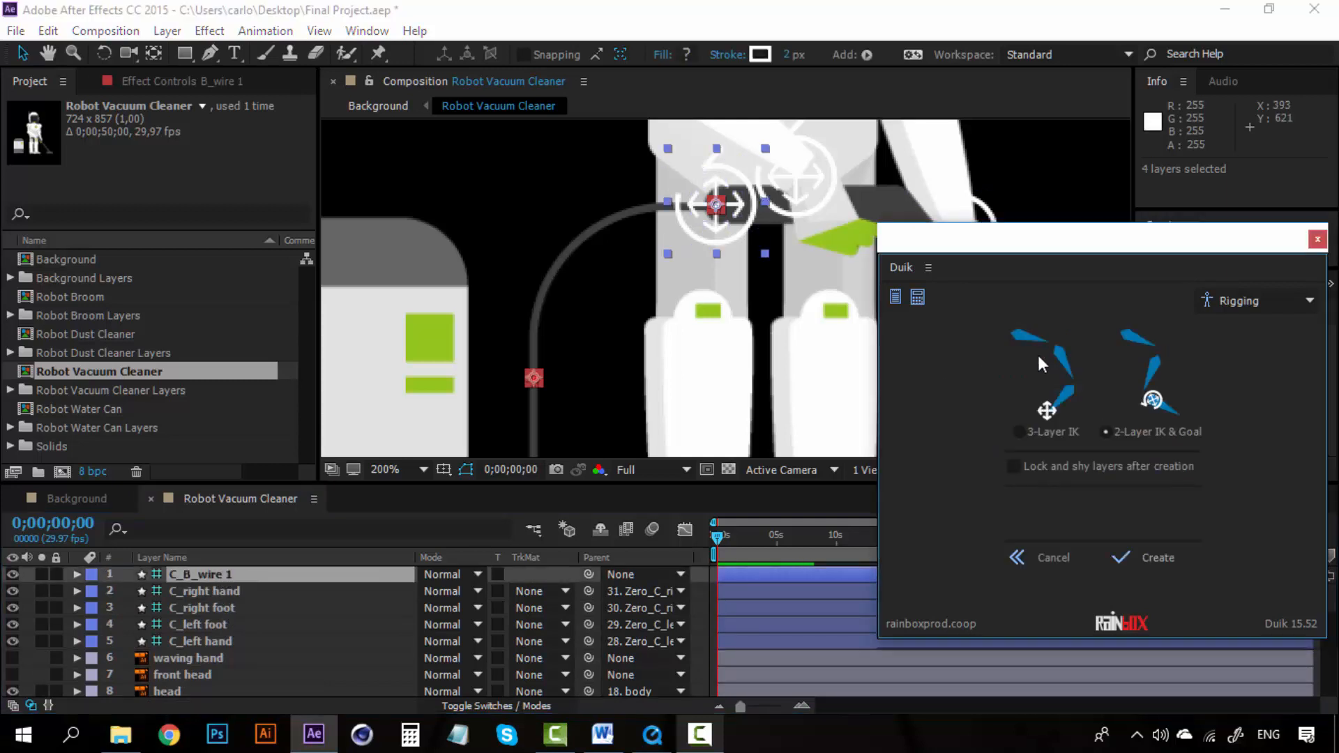
left_click(1149, 555)
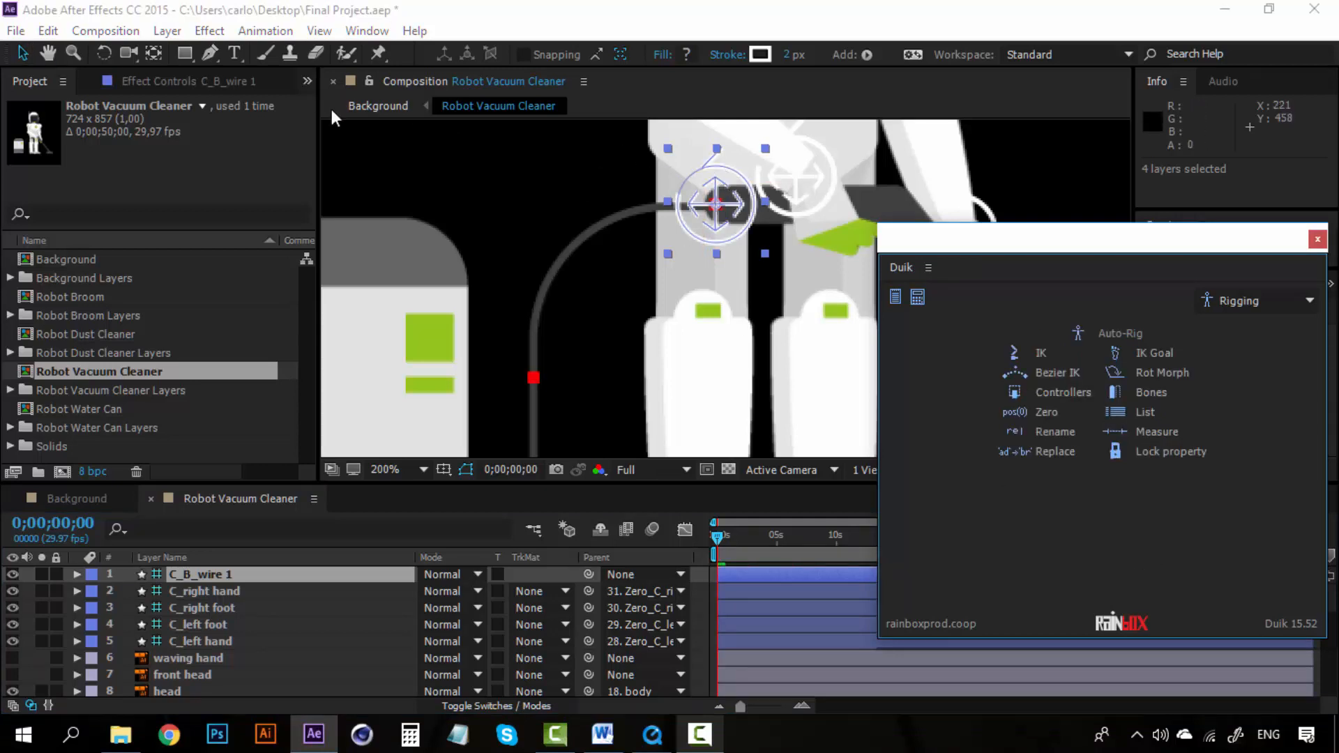
Step: Test-move the wire controller and undo the move
left_click_drag(720, 196, 618, 173)
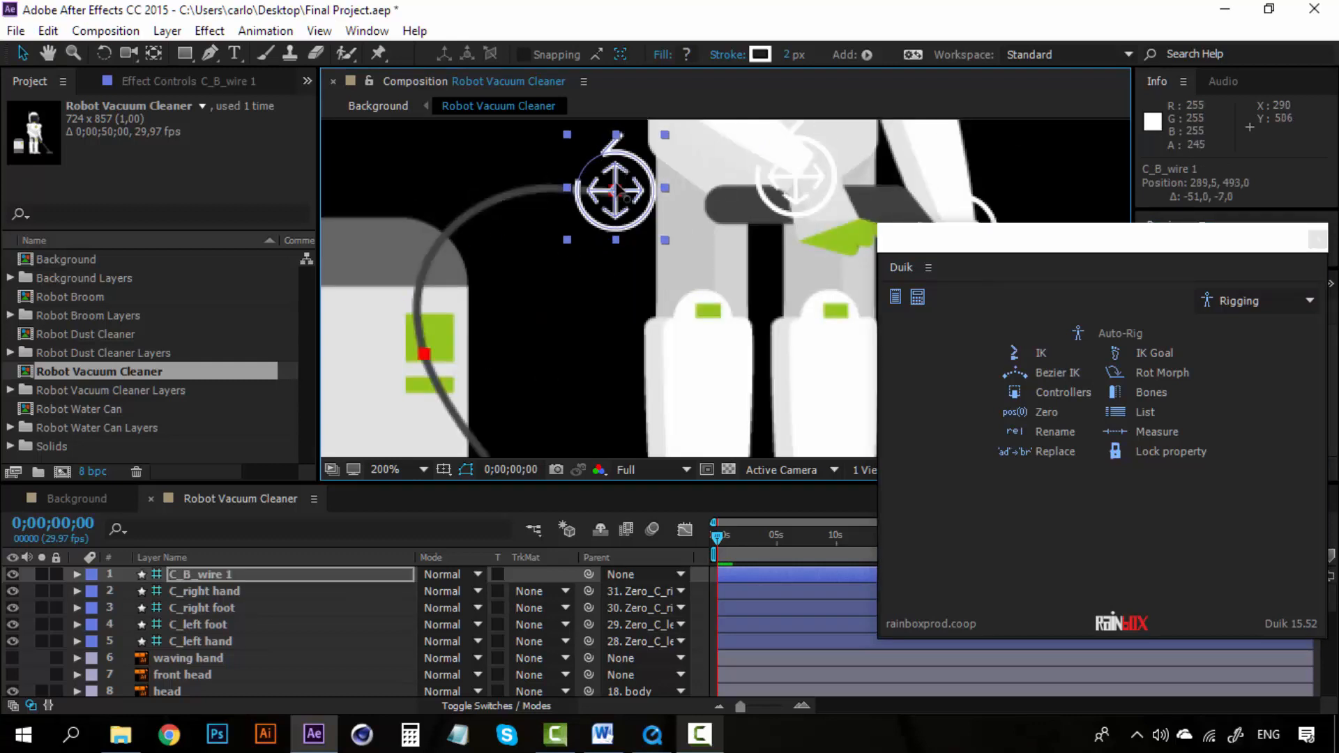
key("ctrl+z")
Step: Close the Duik panel and parent the C_B_wire 1 controller to the Hose layer
key("comma")
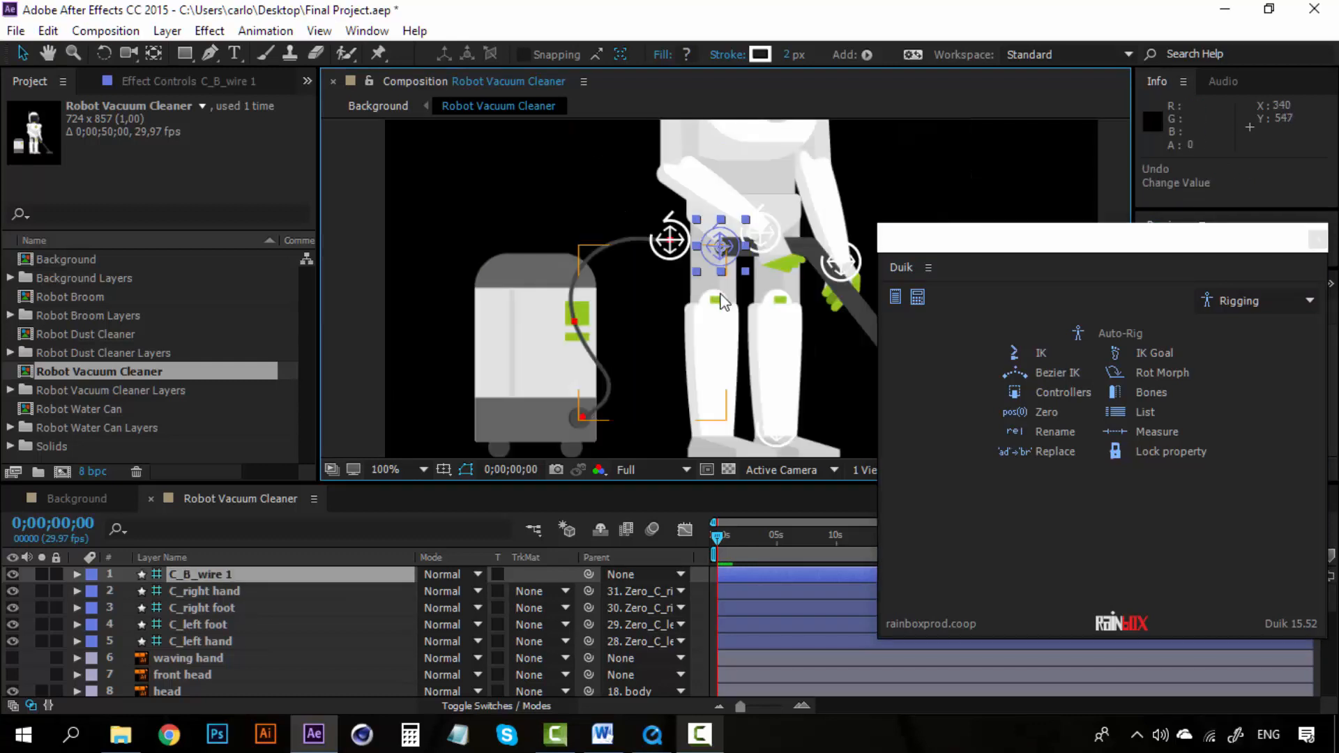
left_click(1317, 242)
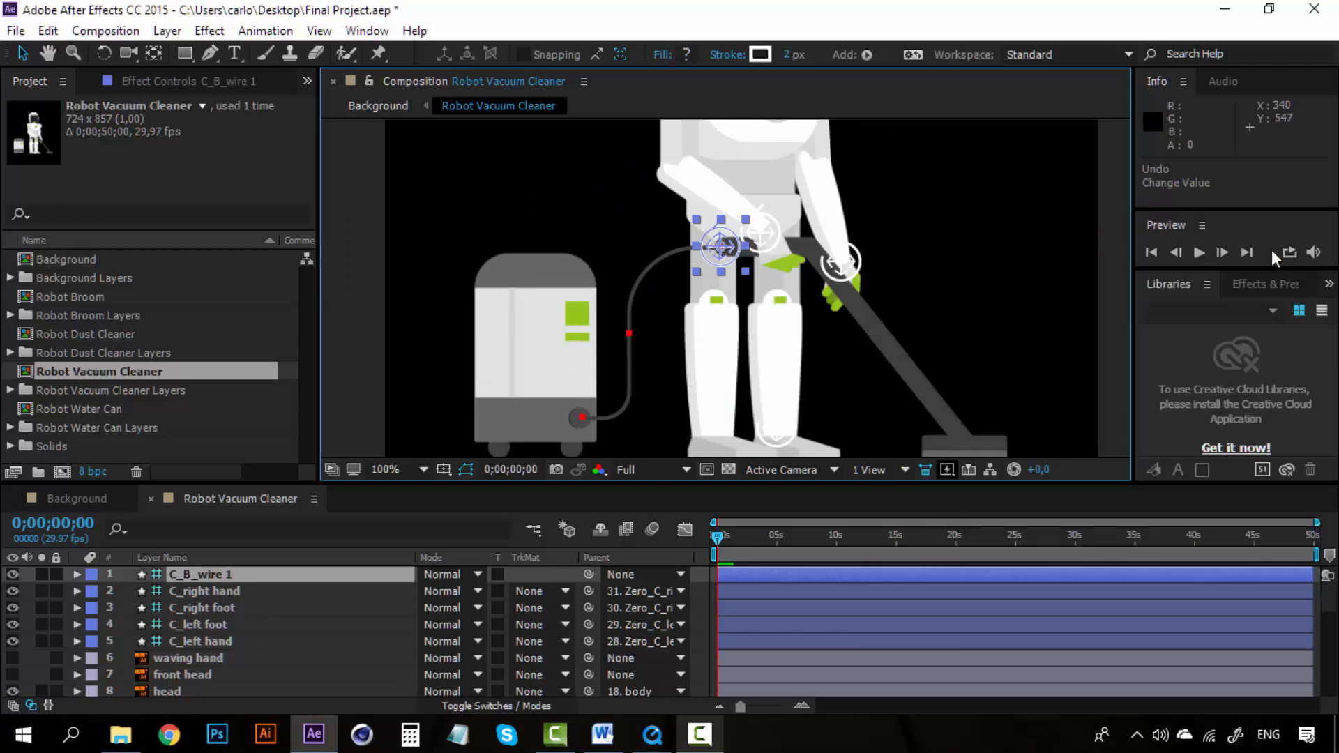
left_click(968, 312)
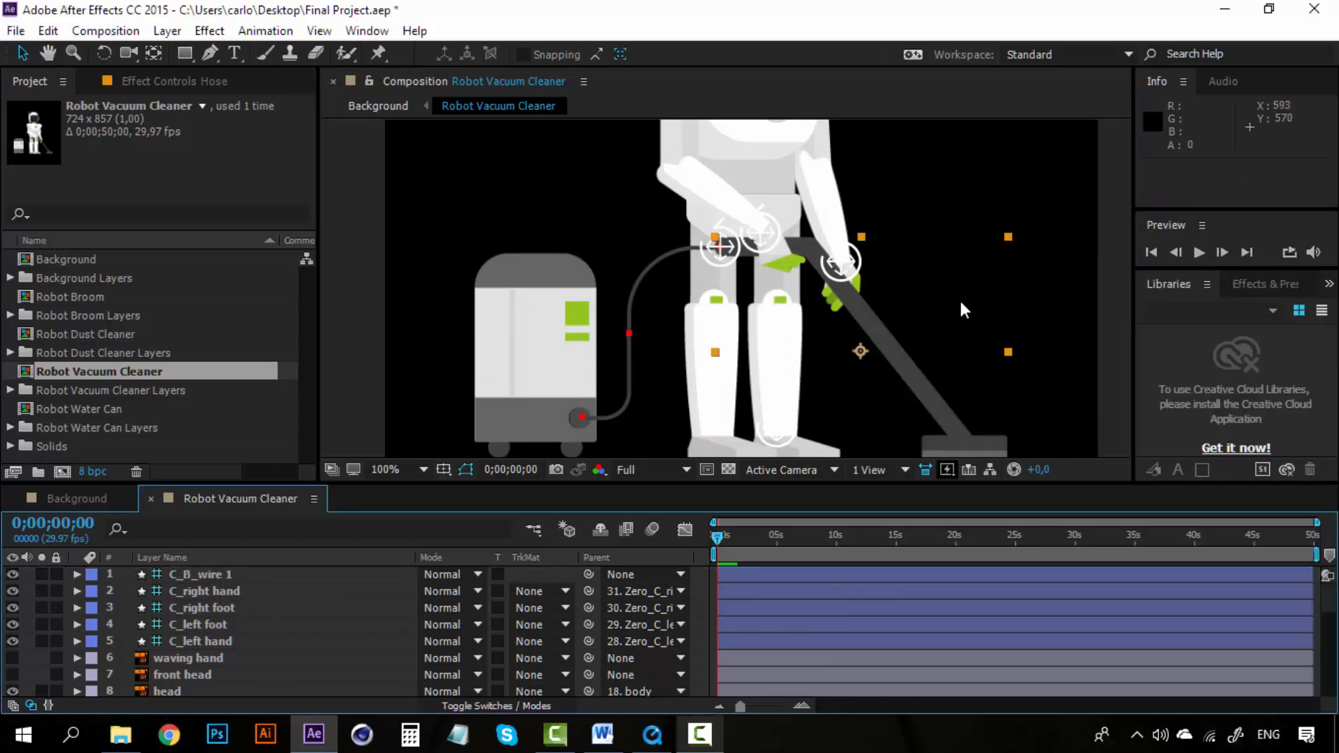
left_click(249, 586)
left_click(229, 577)
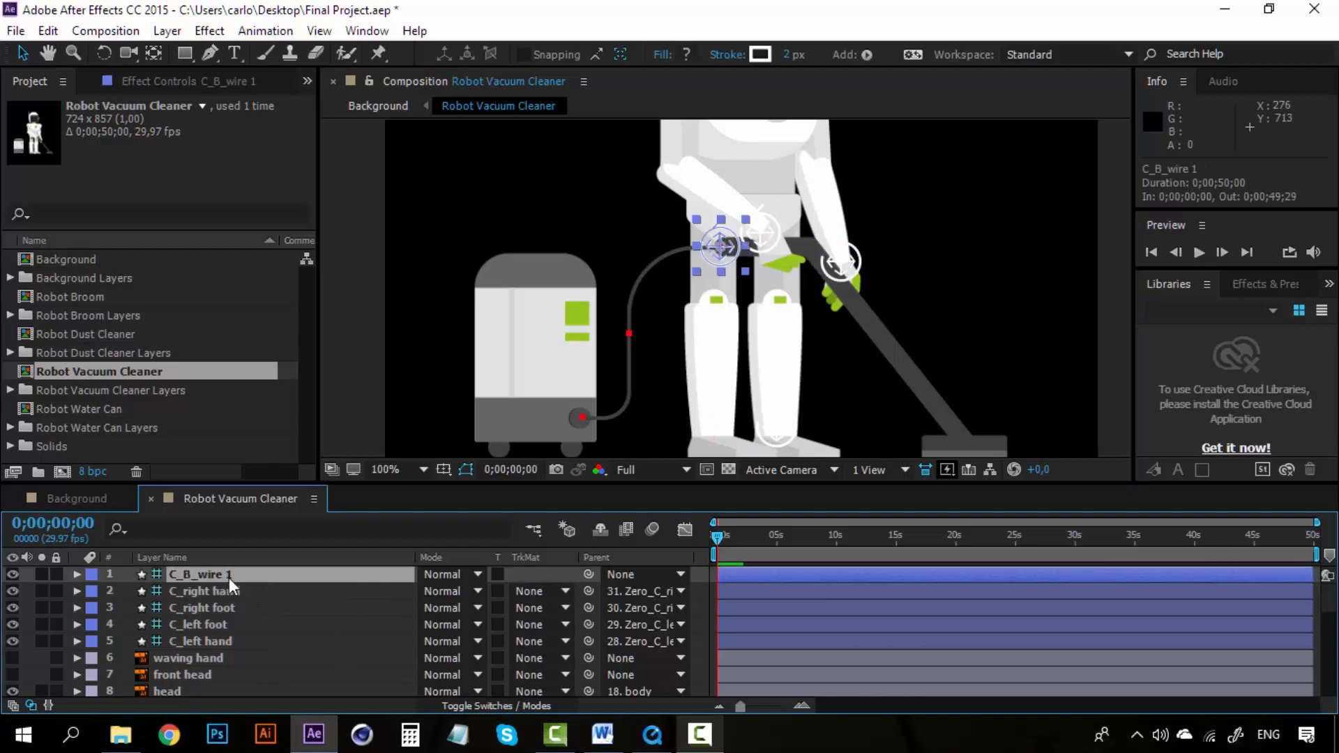
left_click(631, 572)
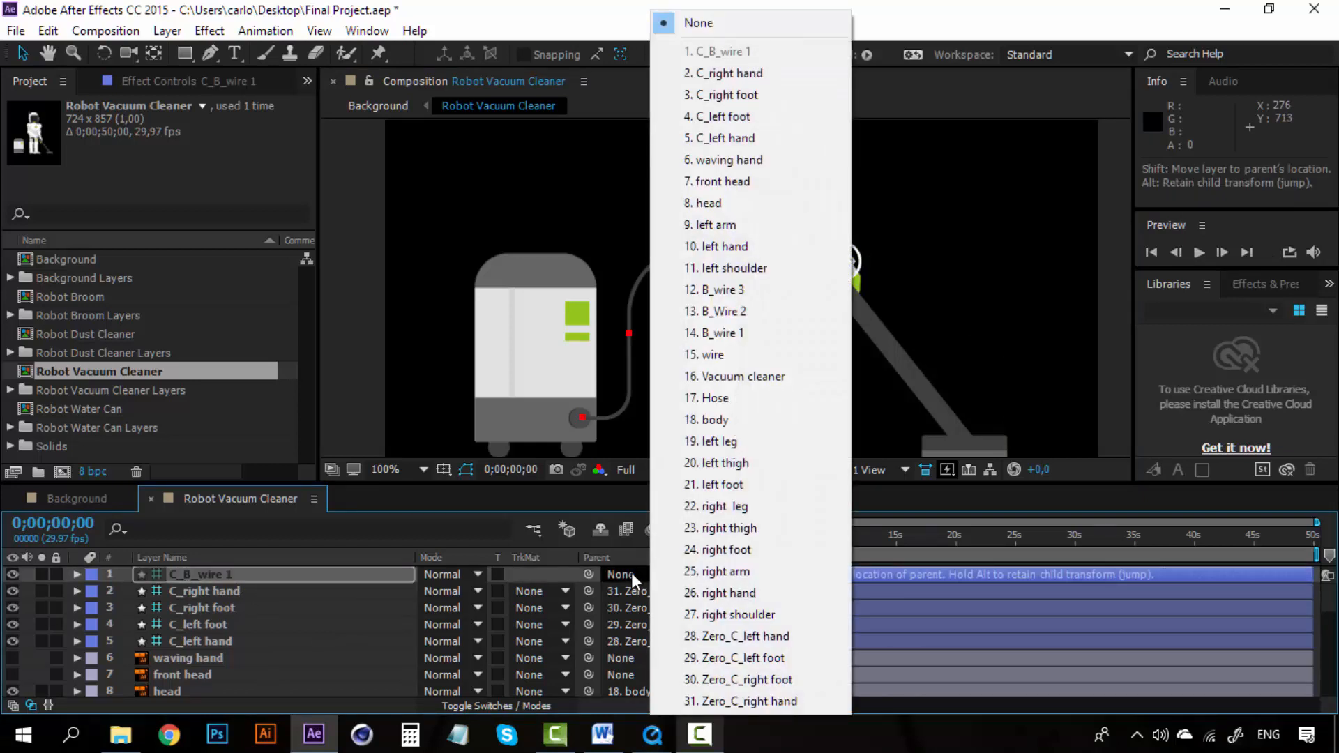
left_click(742, 399)
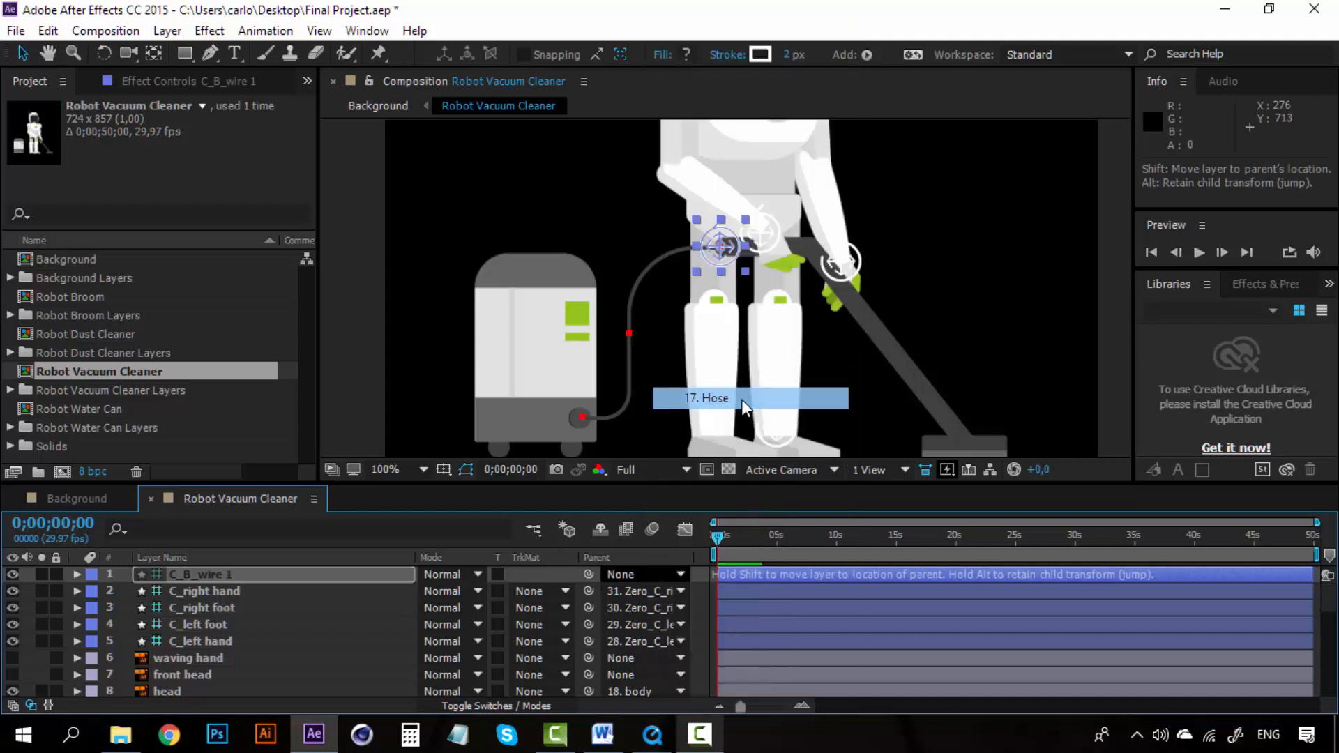
Step: Move the hose to test the wire rig, then undo the move
left_click_drag(905, 349, 968, 352)
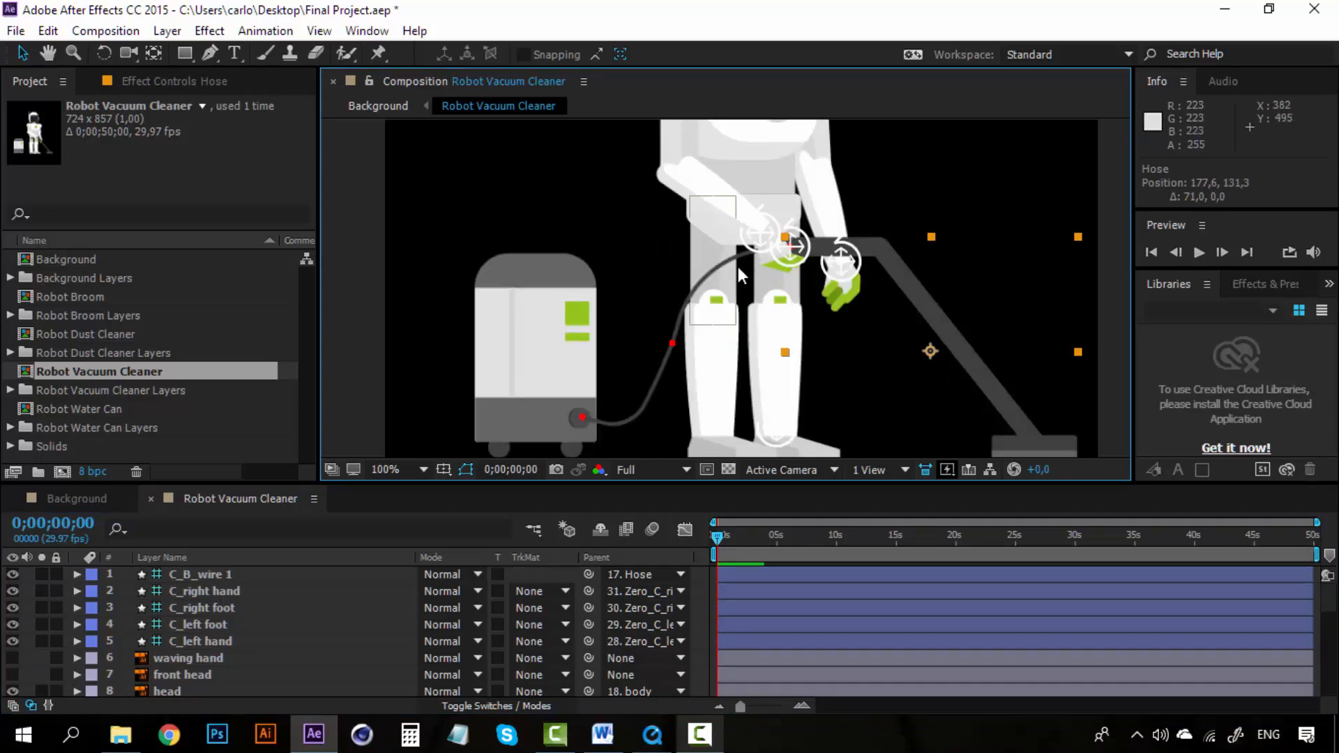
scroll(229, 612, "down", 5)
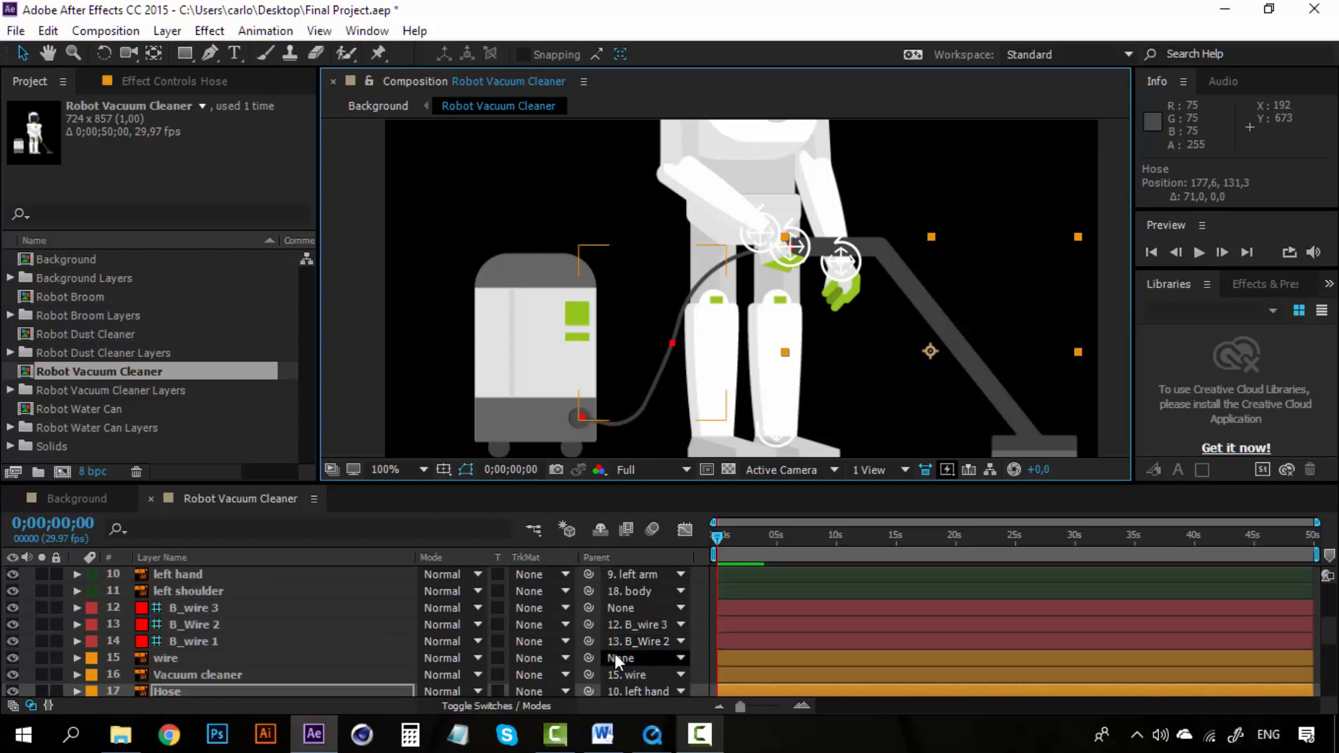
scroll(242, 615, "up", 5)
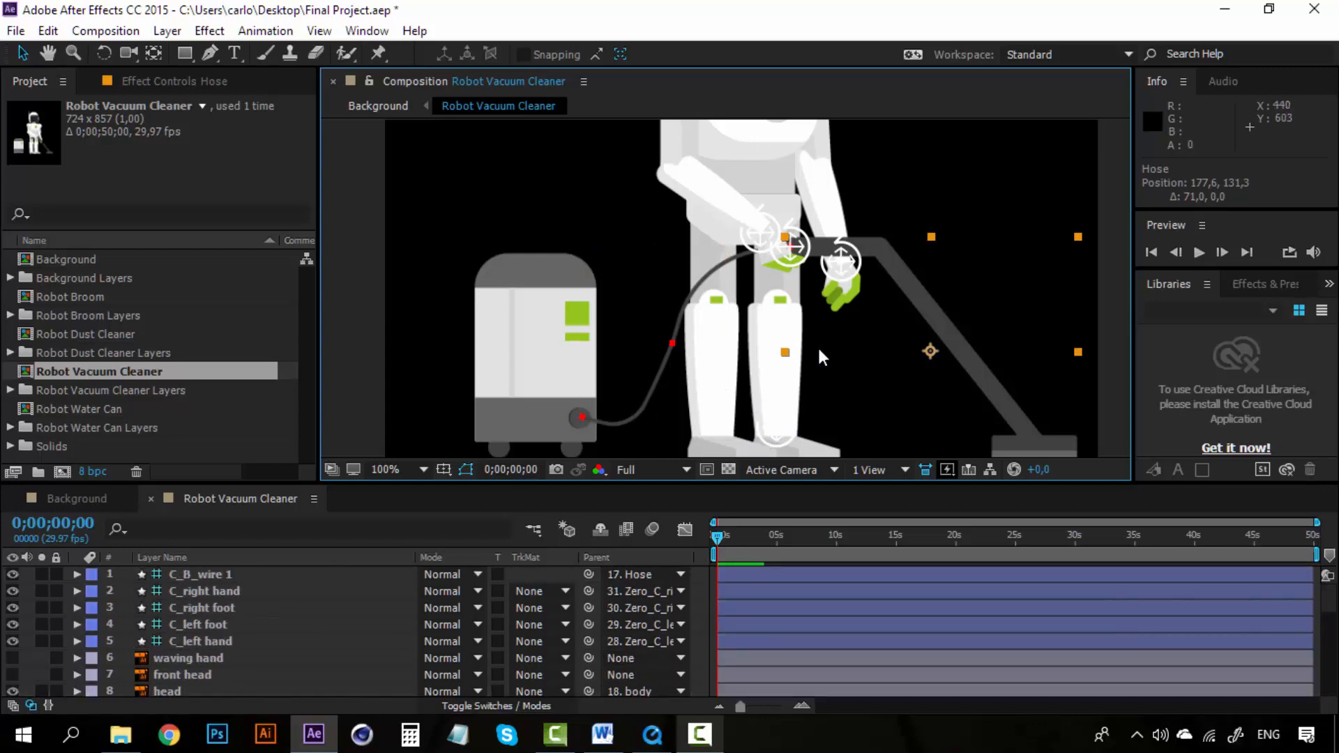
key("ctrl+z")
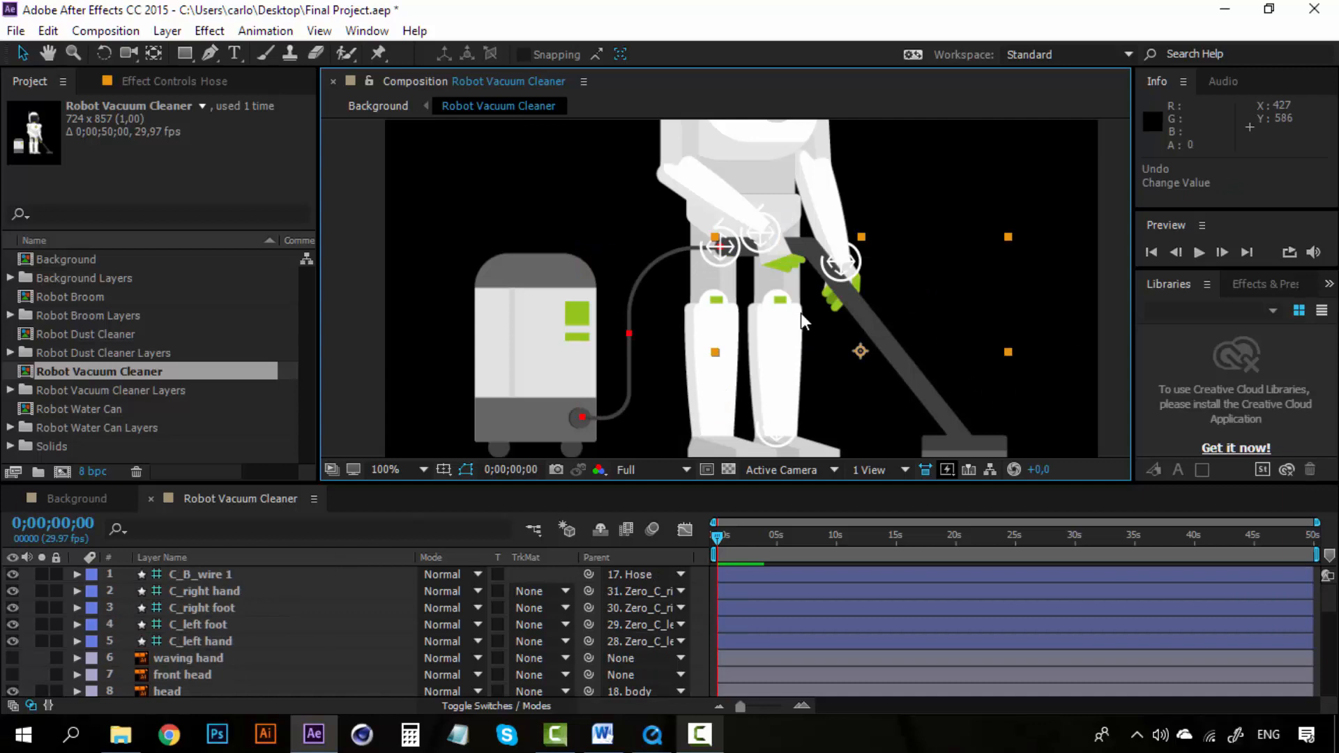
Step: Move the C_left hand controller to test the rig, then undo the move
left_click(770, 235)
left_click(1042, 263)
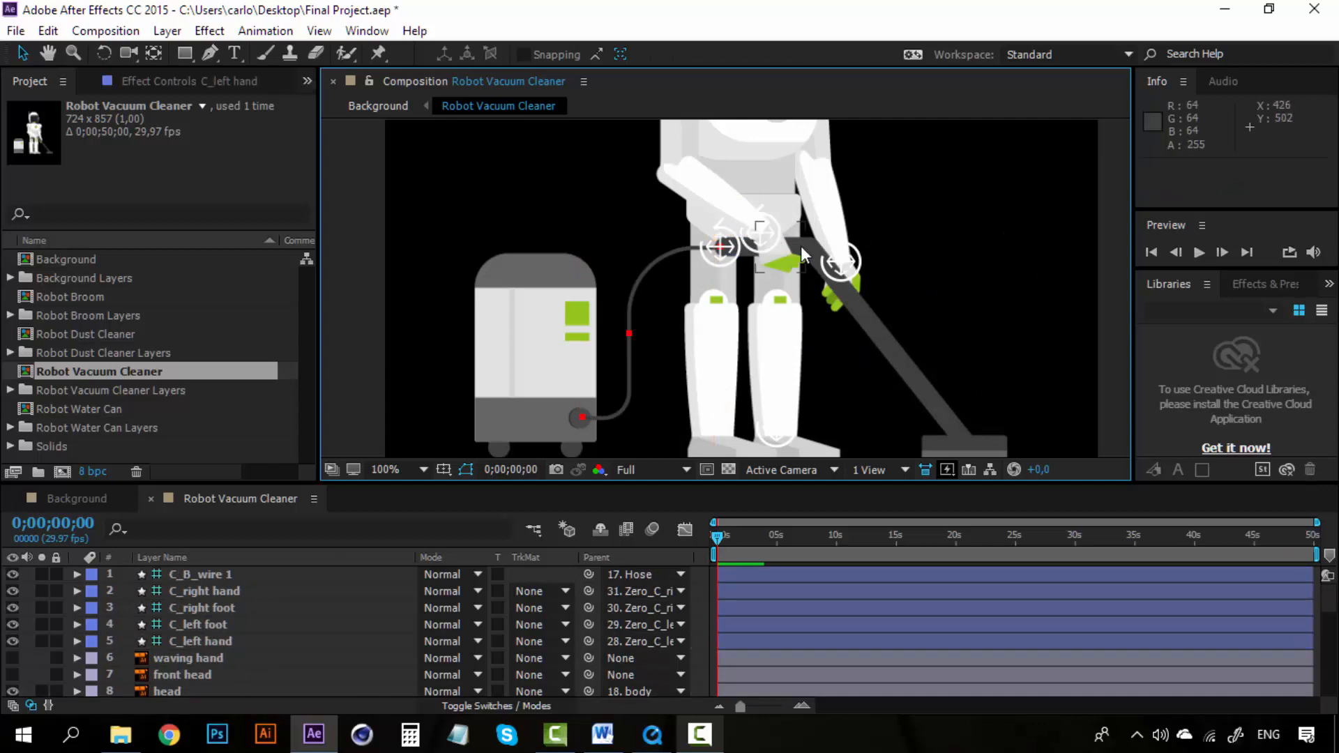
left_click_drag(762, 235, 830, 222)
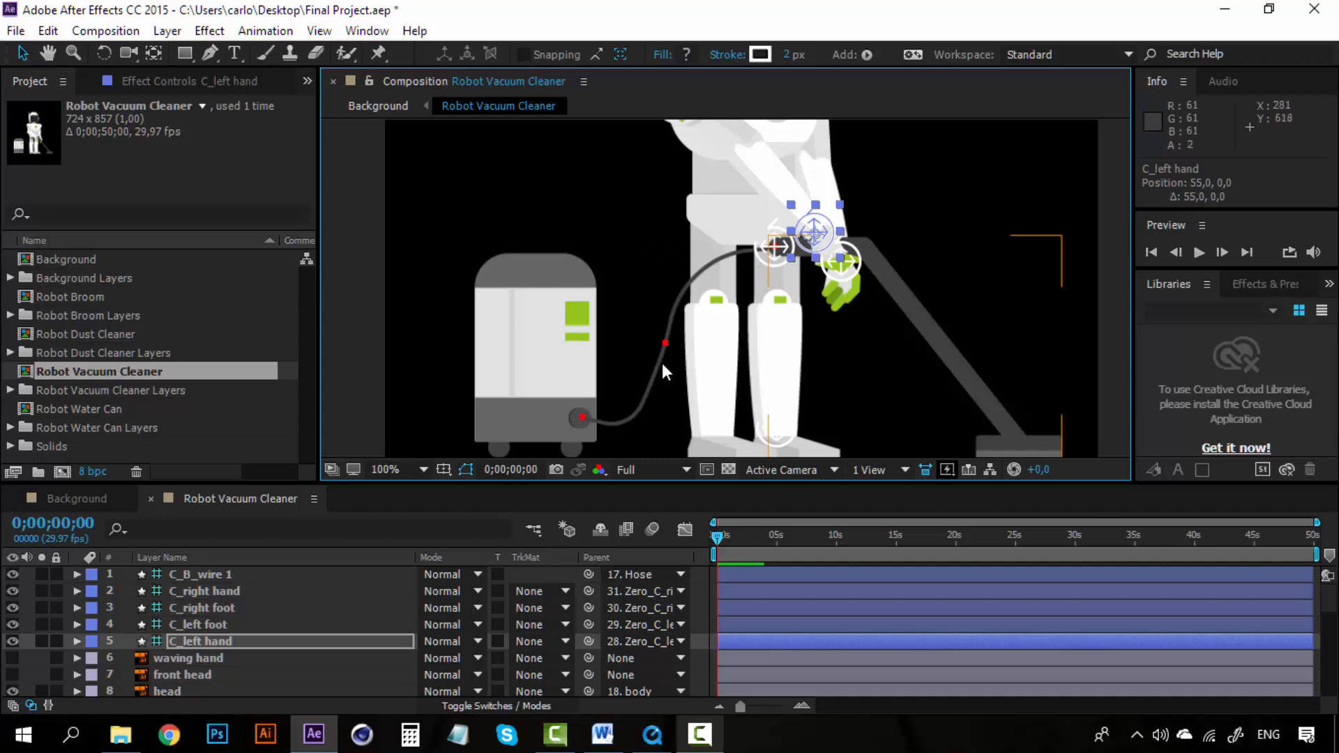
key("ctrl+z")
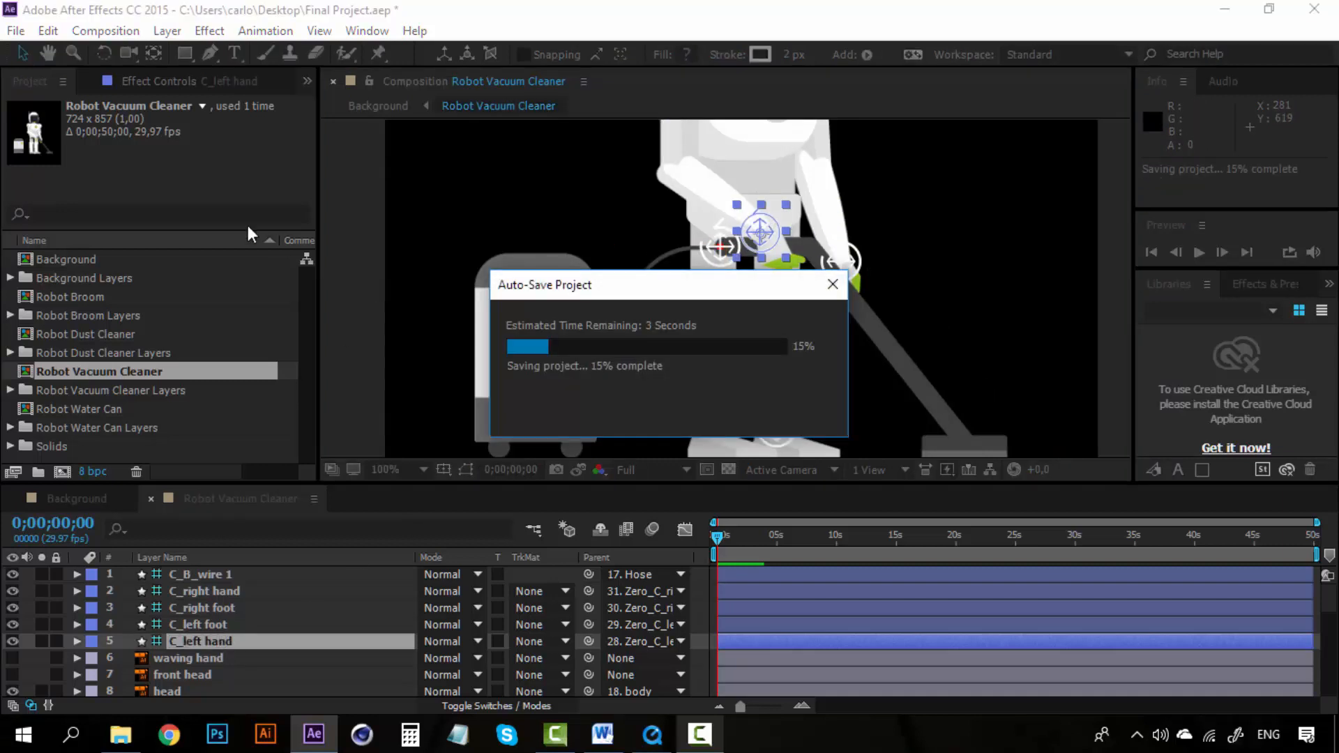
Step: Save the project
left_click(15, 31)
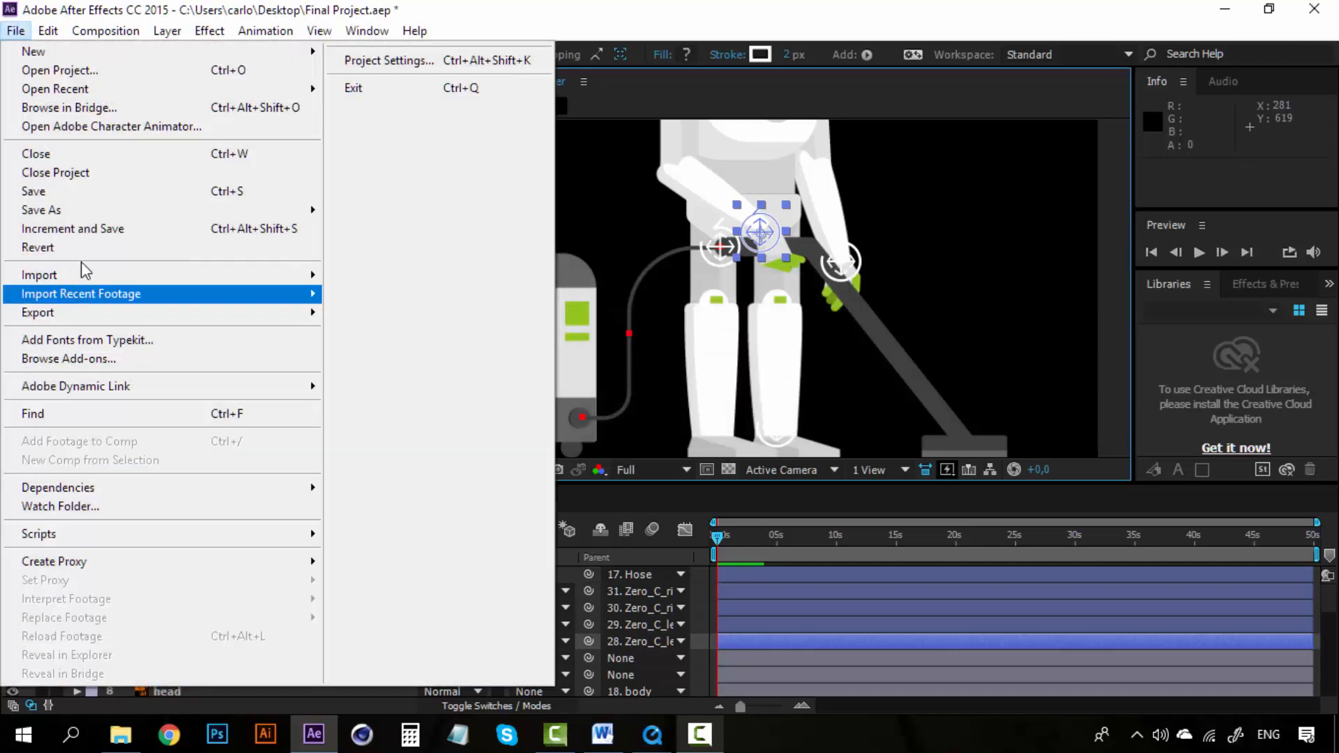
left_click(97, 191)
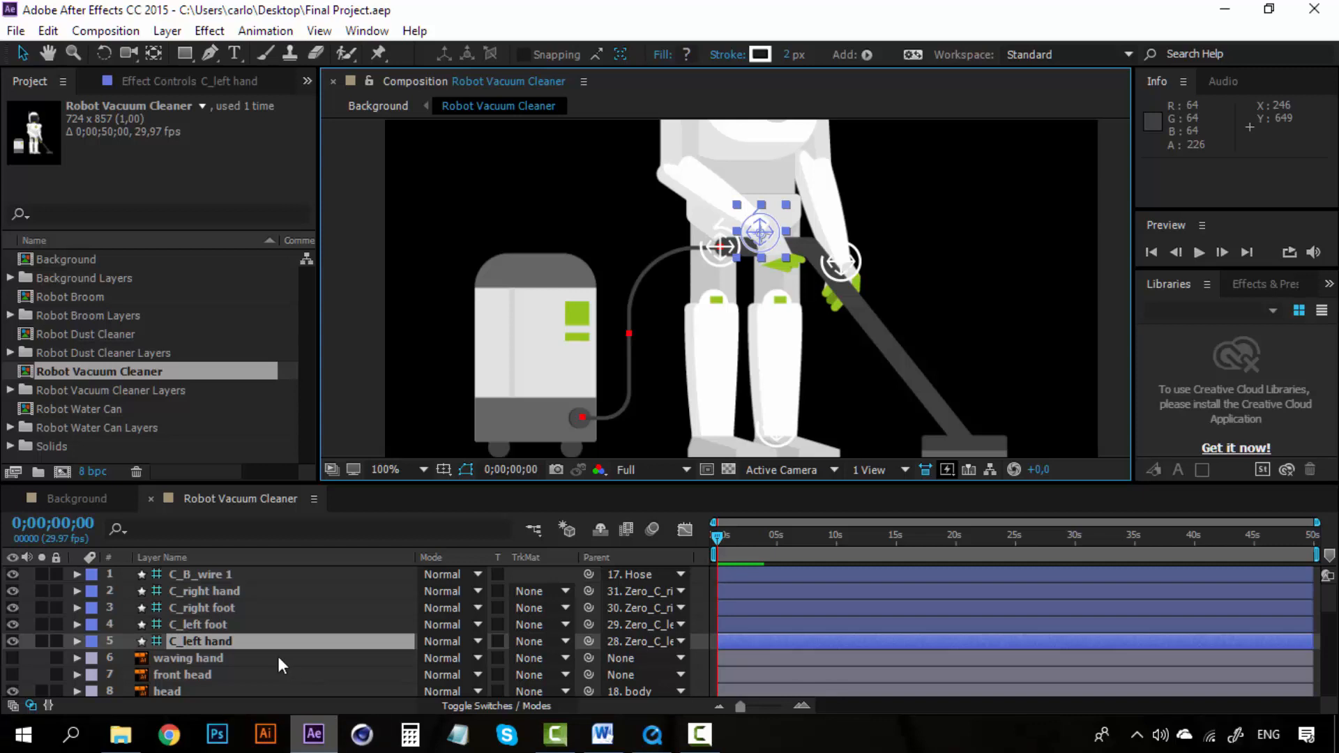
Step: Reorder the controllers so C_left hand sits directly below C_right hand in the layer stack
left_click(236, 624)
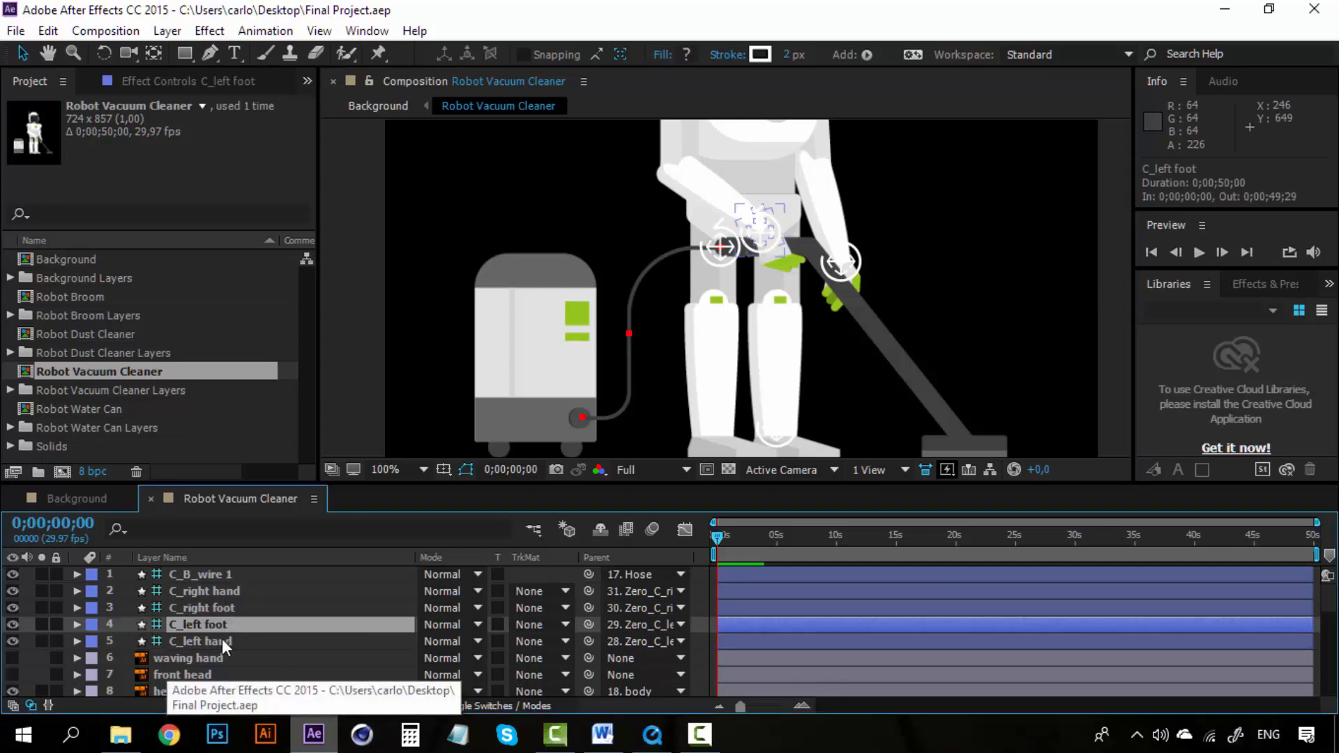
left_click_drag(222, 639, 224, 604)
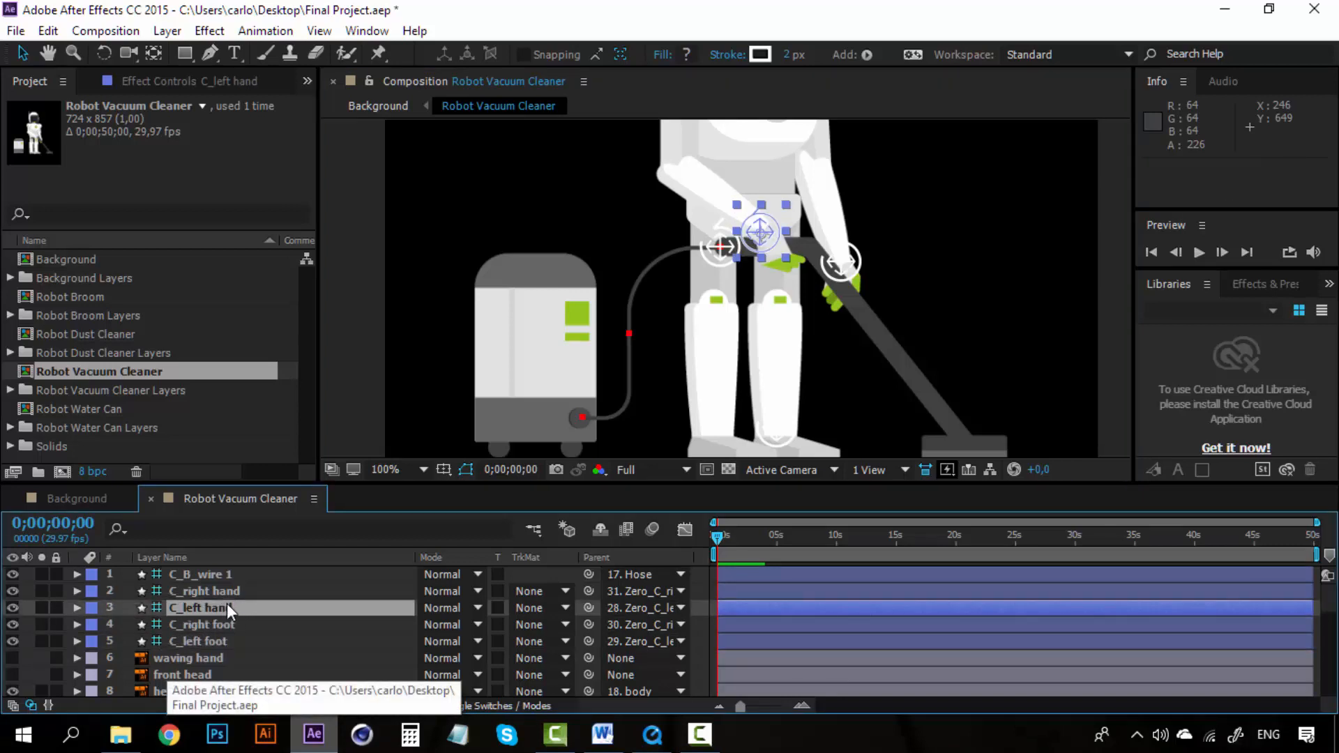
left_click(231, 618)
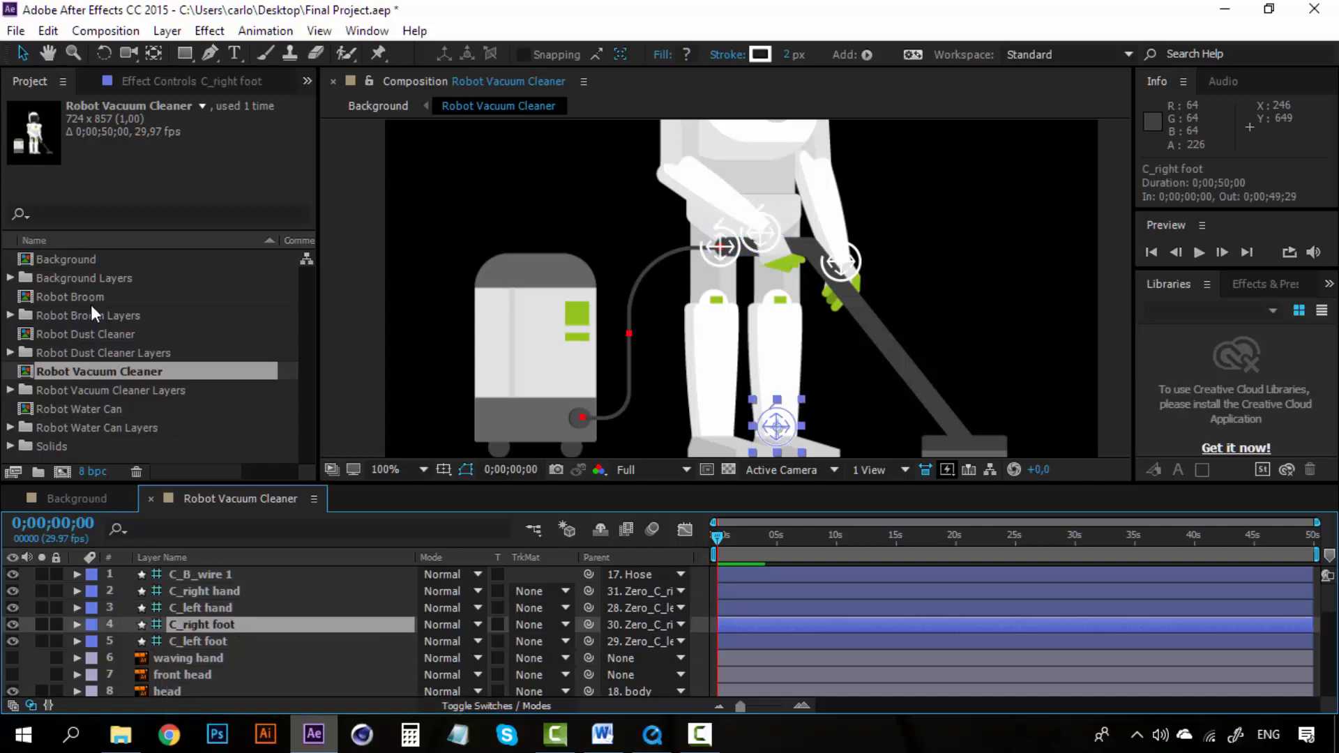
Step: Open the Robot Dust Cleaner composition to inspect its controller keyframes, then return to Robot Vacuum Cleaner
double_click(98, 338)
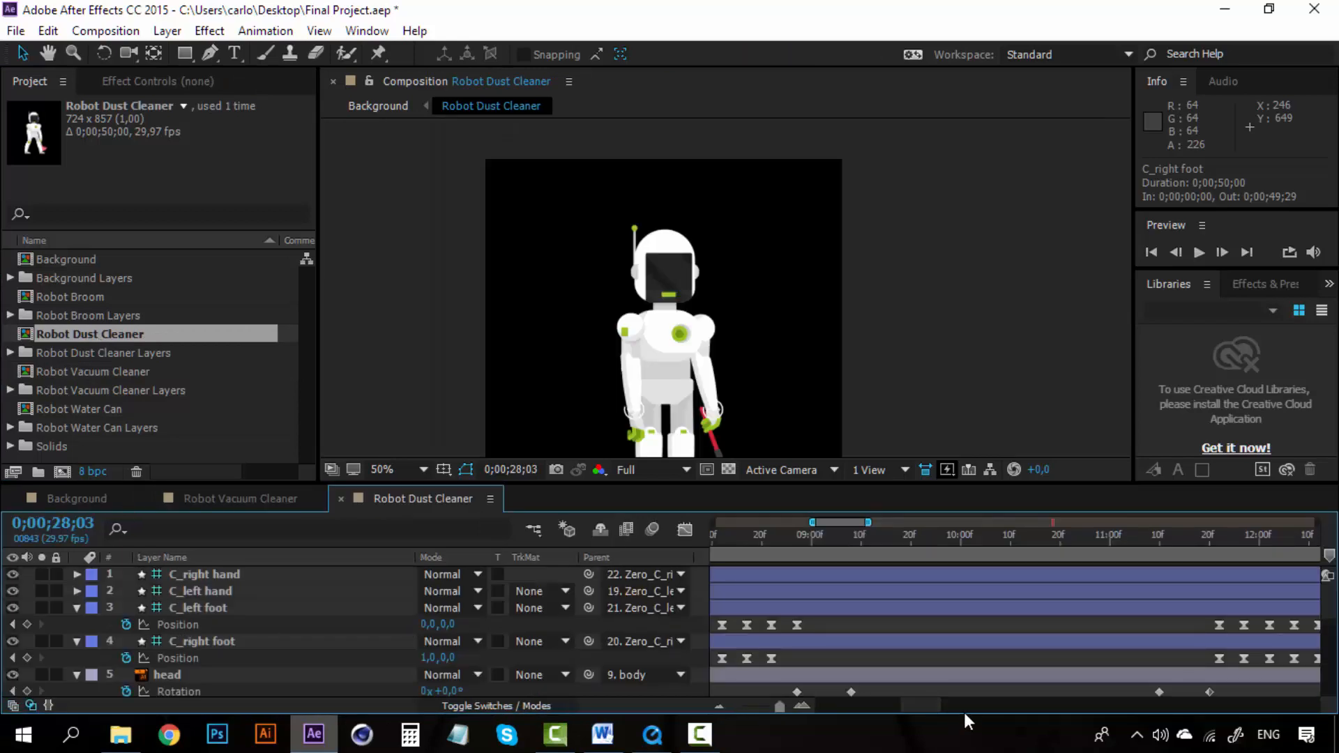
left_click_drag(926, 705, 830, 697)
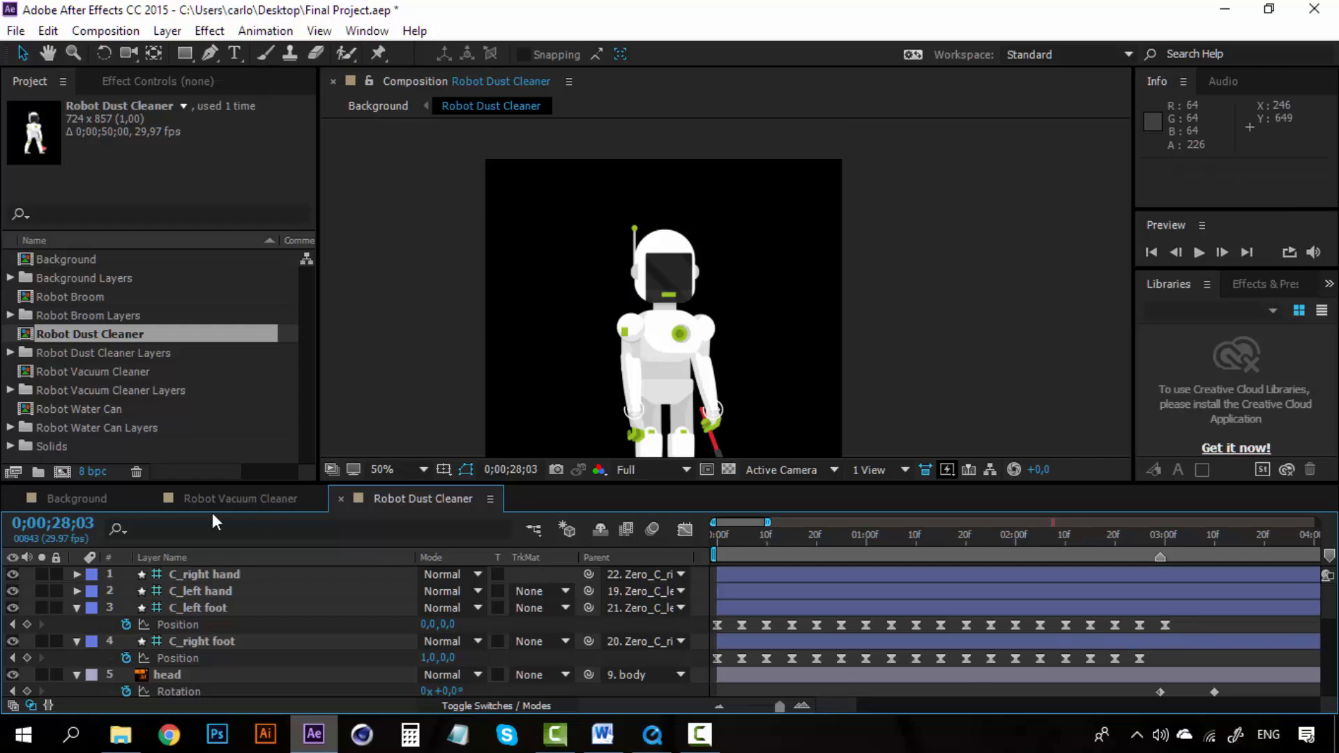
left_click(227, 497)
Step: Show the Position property of both foot controllers in Robot Vacuum Cleaner and scrub the vacuum robot's entrance in Background
left_click(199, 638, "shift")
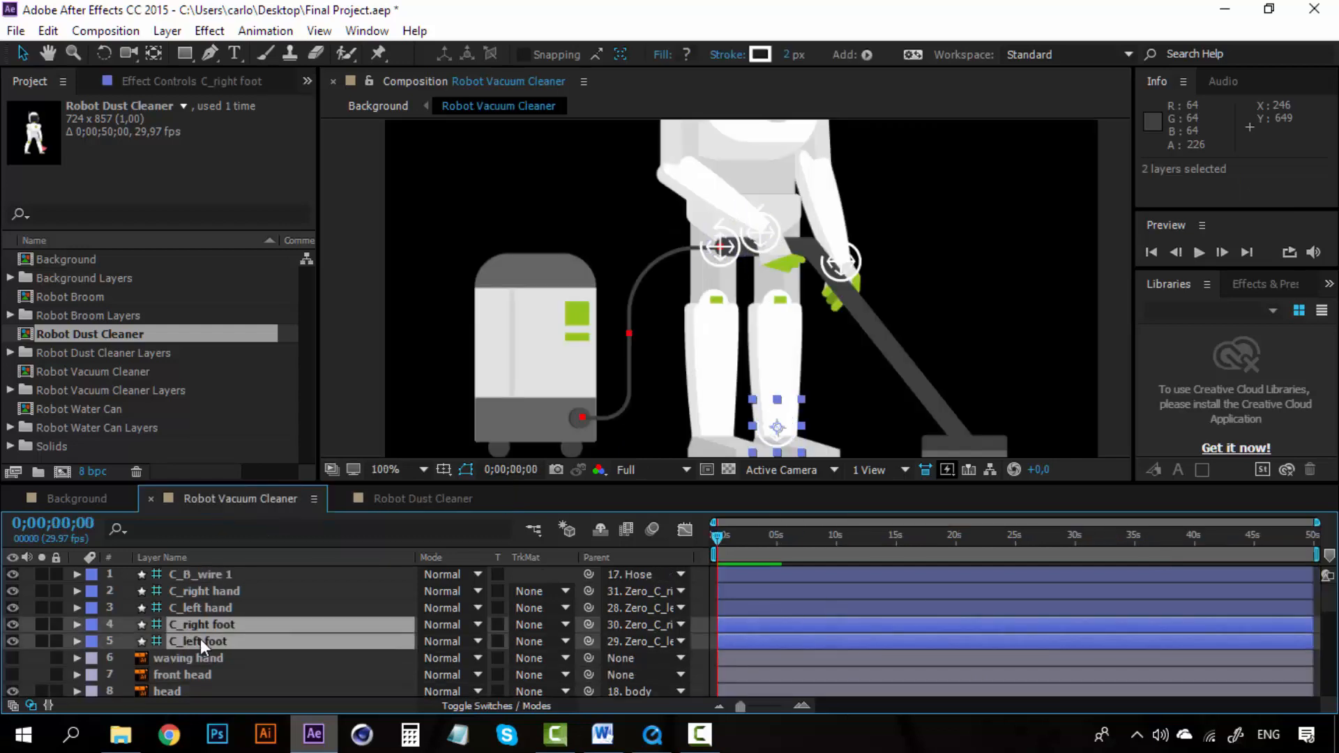
key("p")
left_click(802, 706)
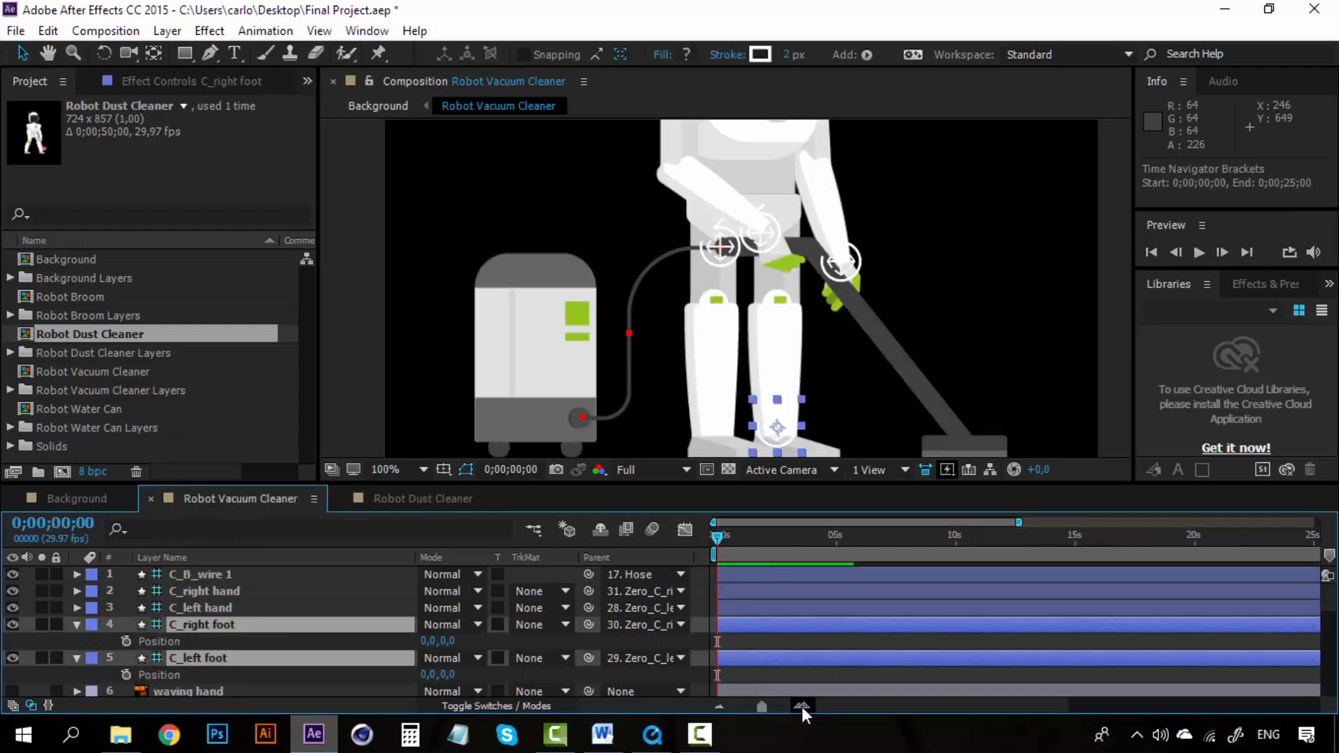
left_click(801, 706)
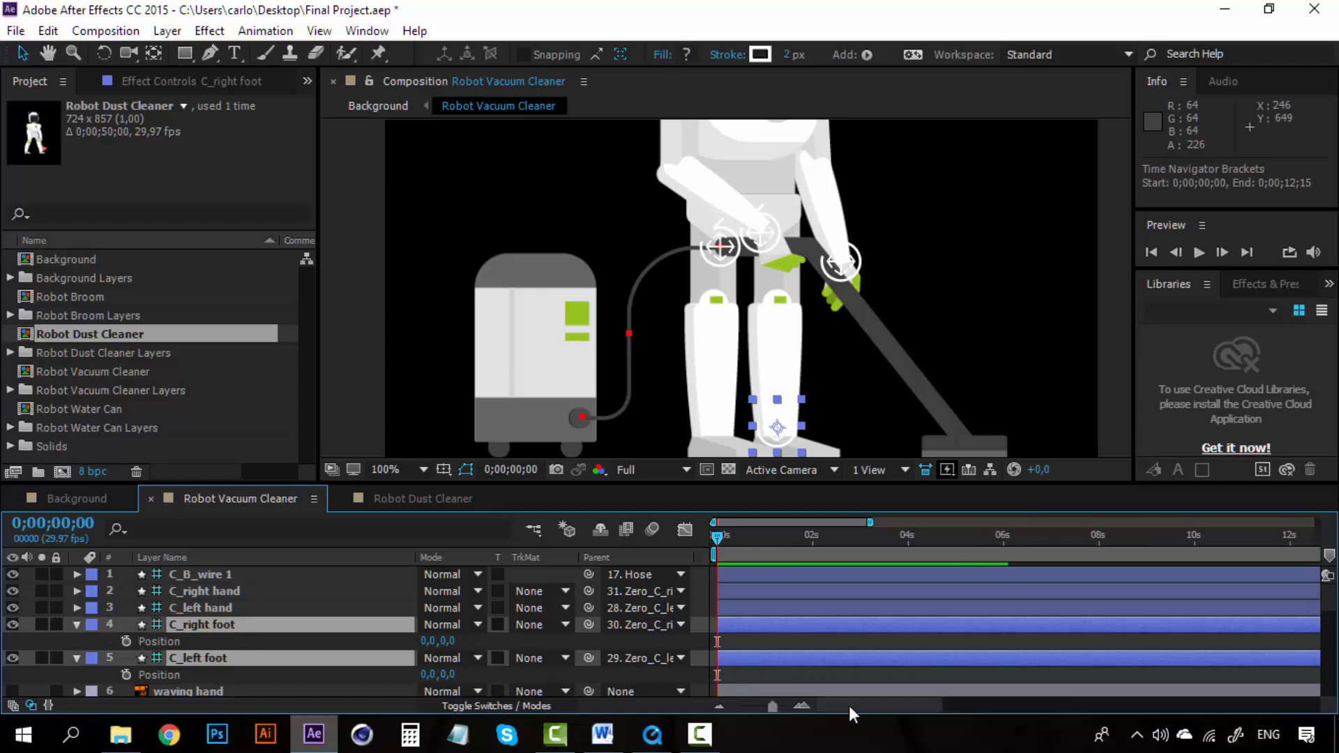
left_click(90, 500)
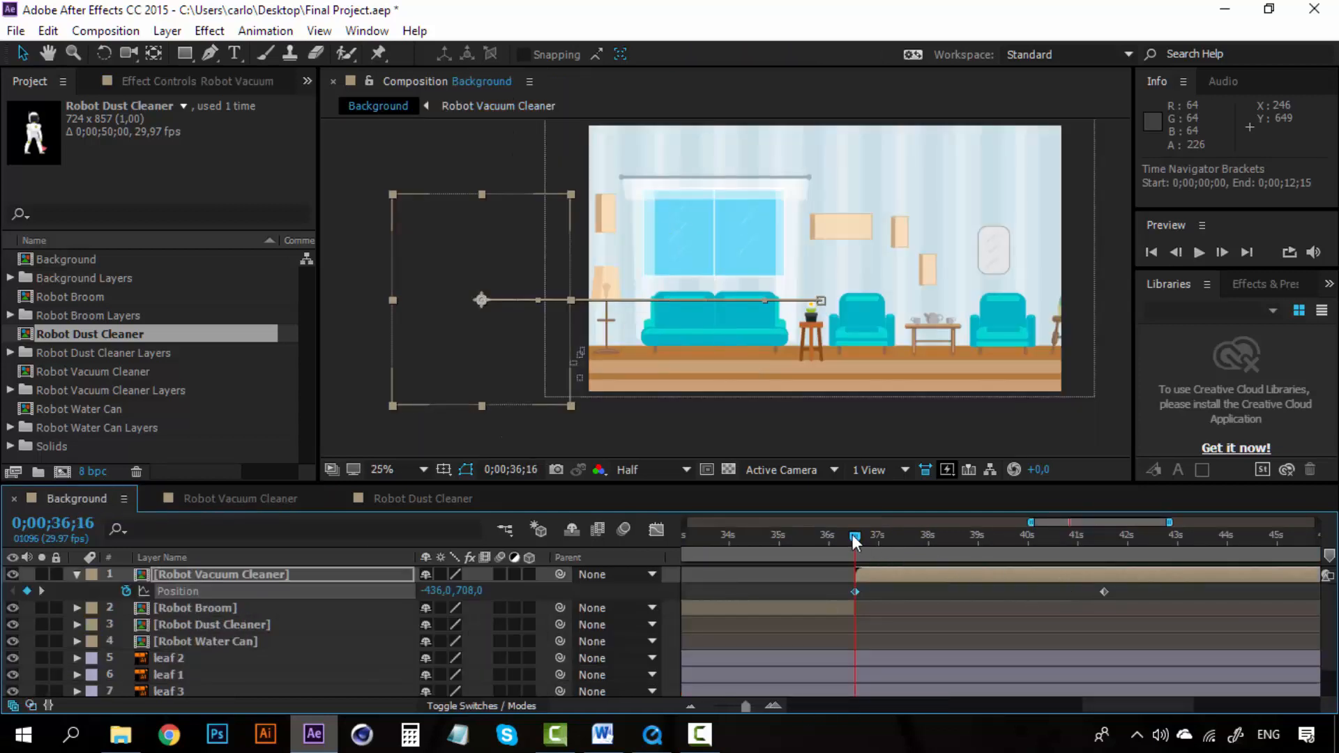
left_click_drag(854, 539, 1102, 551)
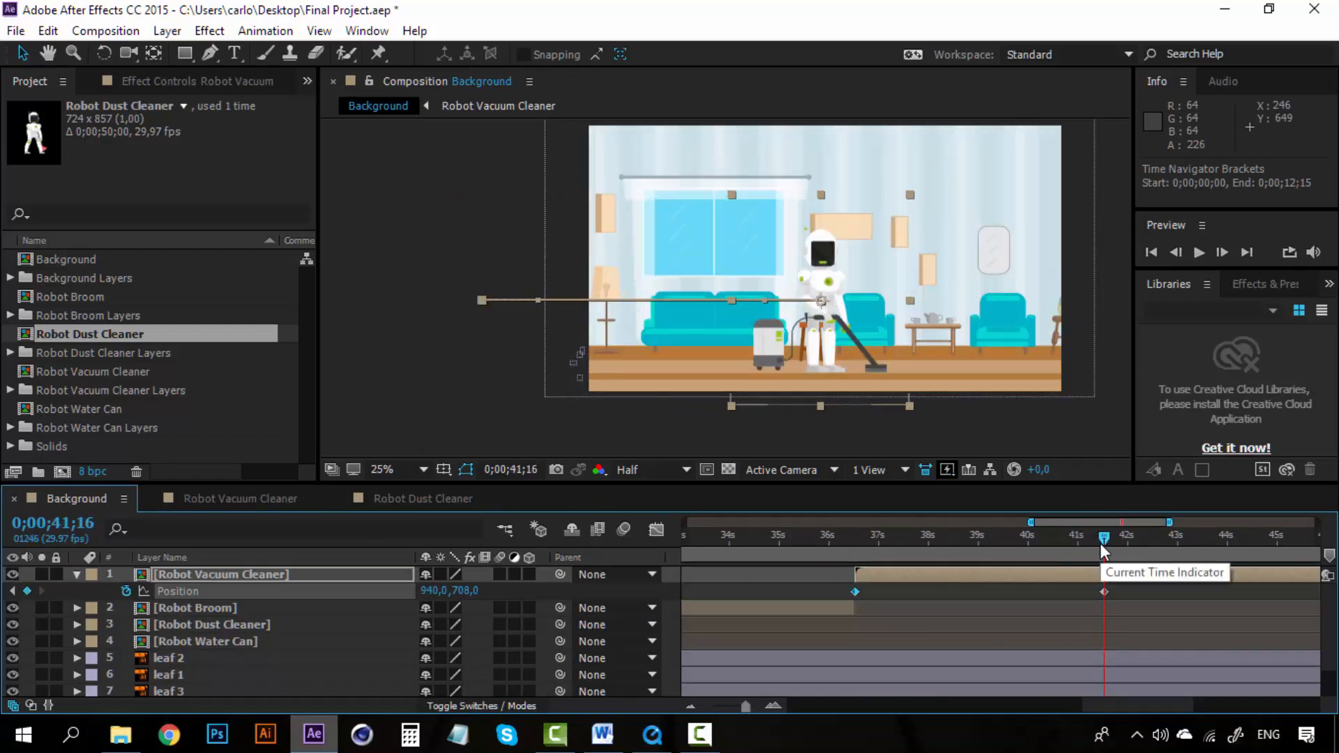
Step: Paste the copied foot keyframes onto a foot controller's Position at the start of Robot Vacuum Cleaner
left_click(270, 496)
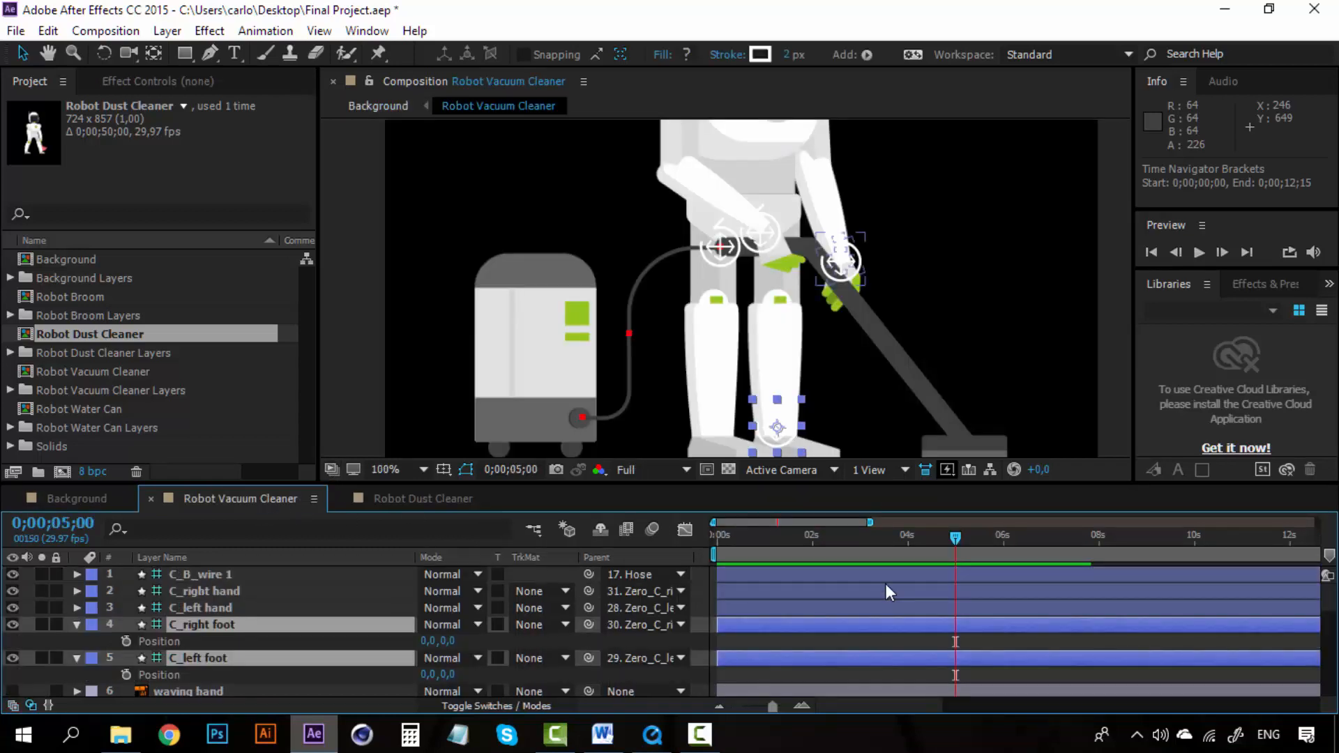
key("comma")
left_click(1016, 324)
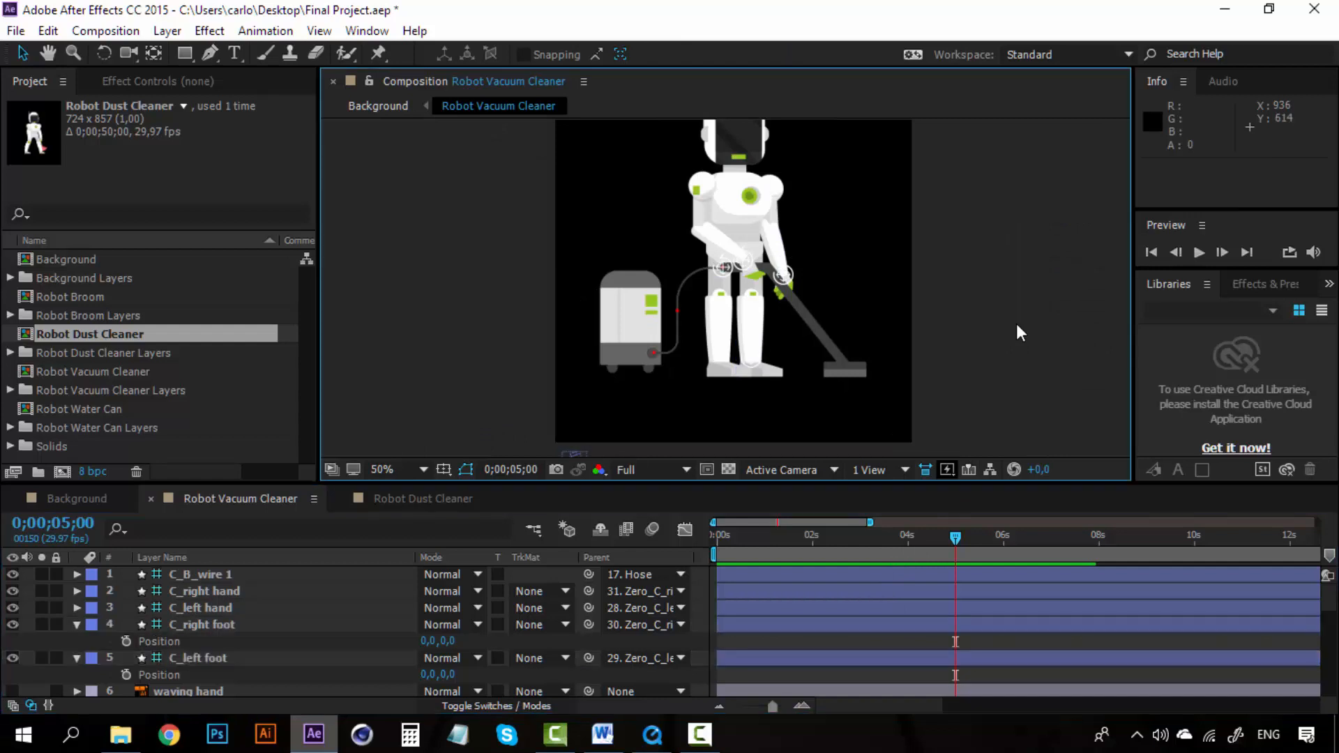
left_click(868, 696)
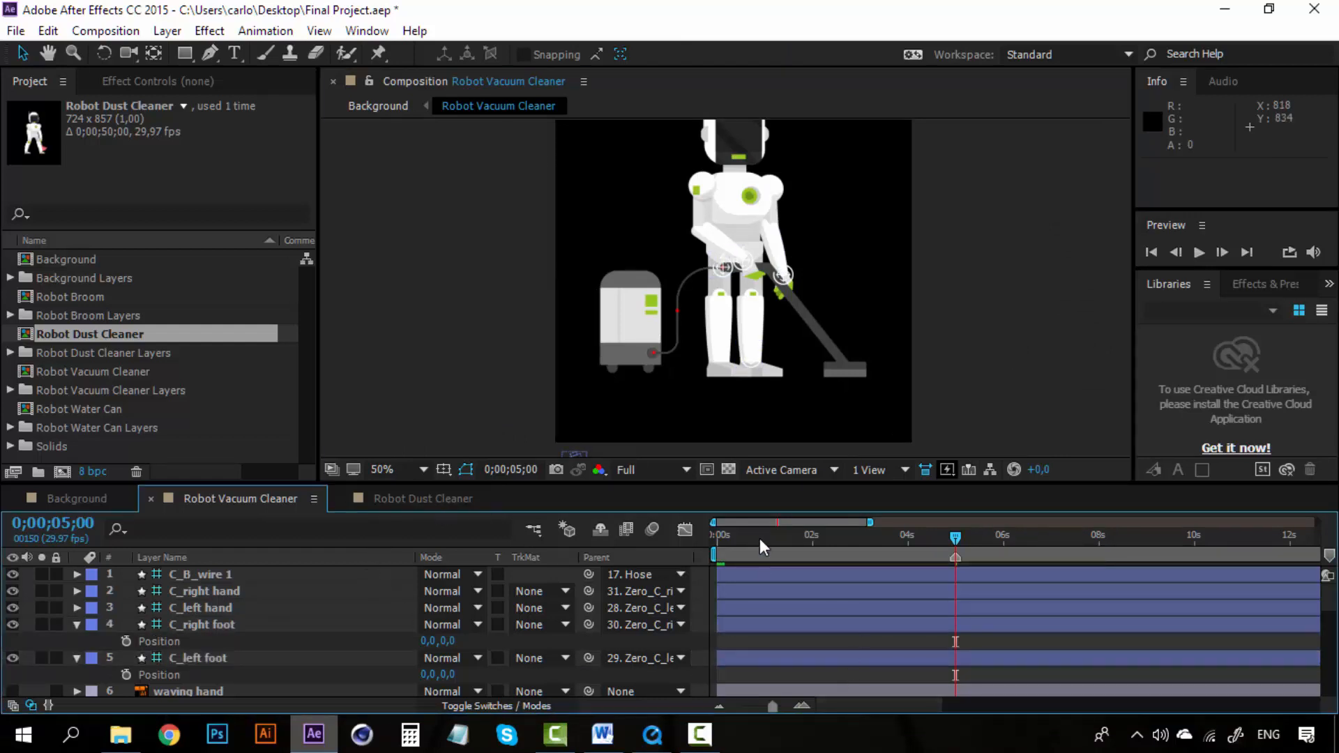
key("Home")
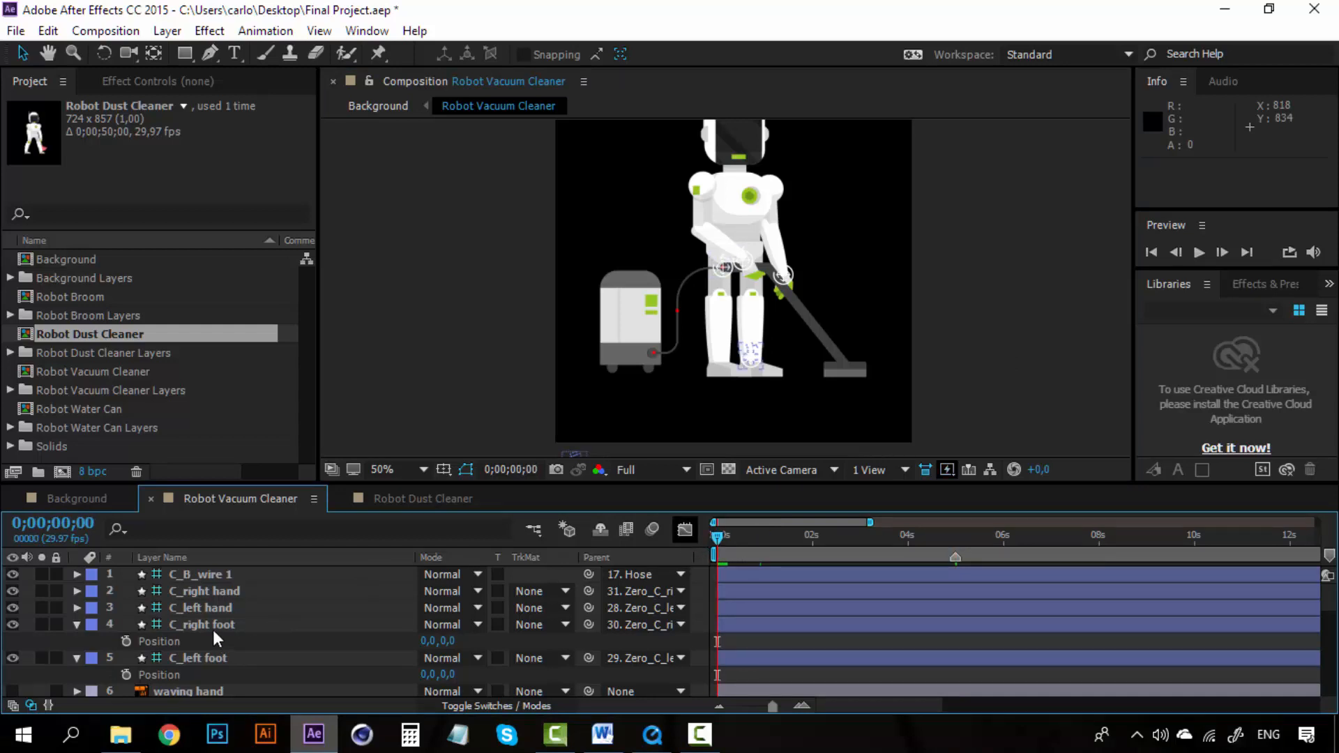
left_click_drag(213, 630, 212, 627)
key("ctrl+v")
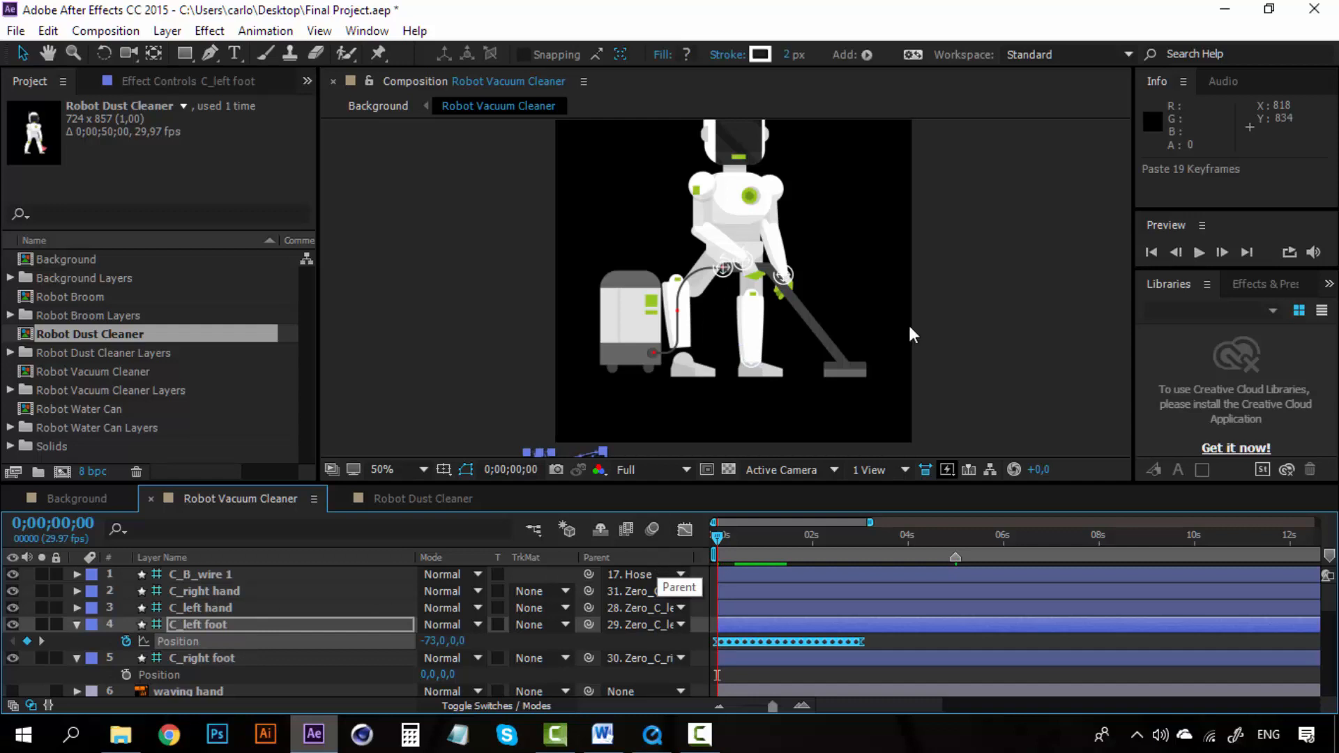
Step: Copy the C_left foot Position keyframes in Robot Dust Cleaner and paste them onto C_left foot at frame 0 in Robot Vacuum Cleaner
left_click(423, 498)
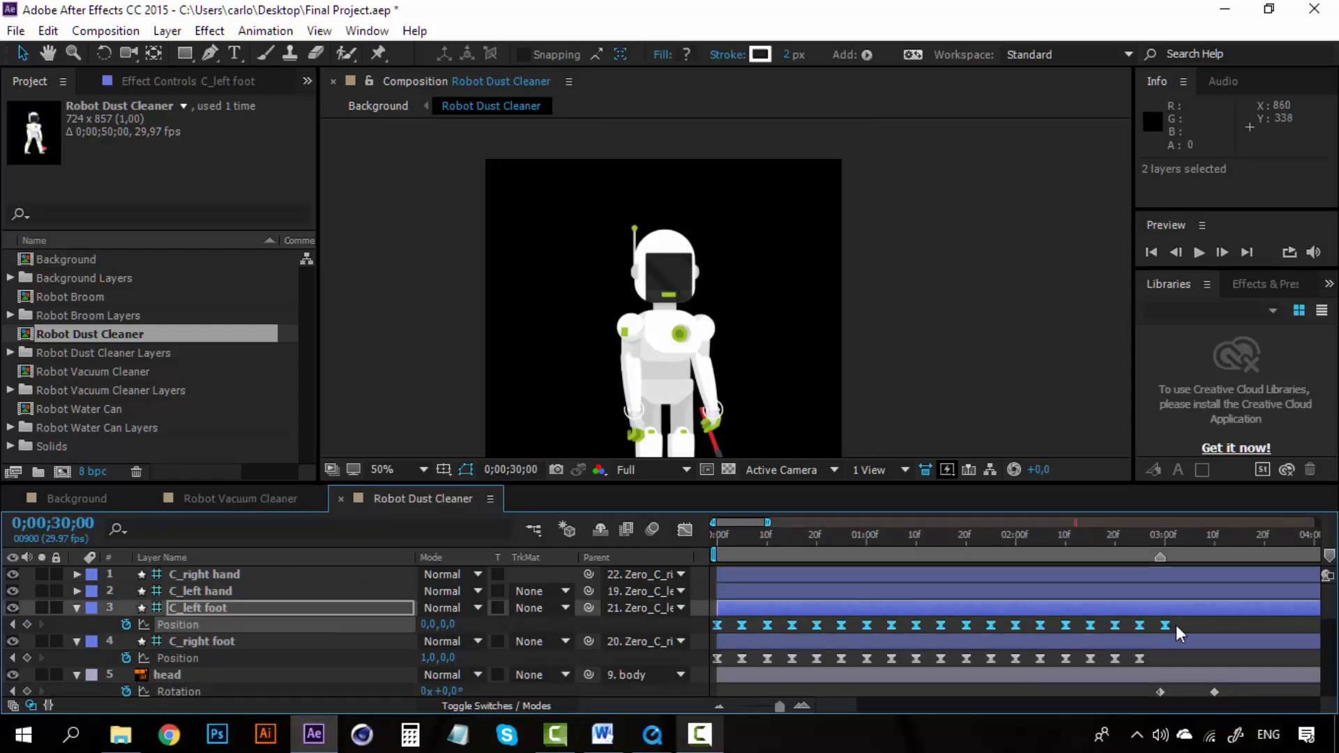
key("ctrl+c")
left_click(256, 497)
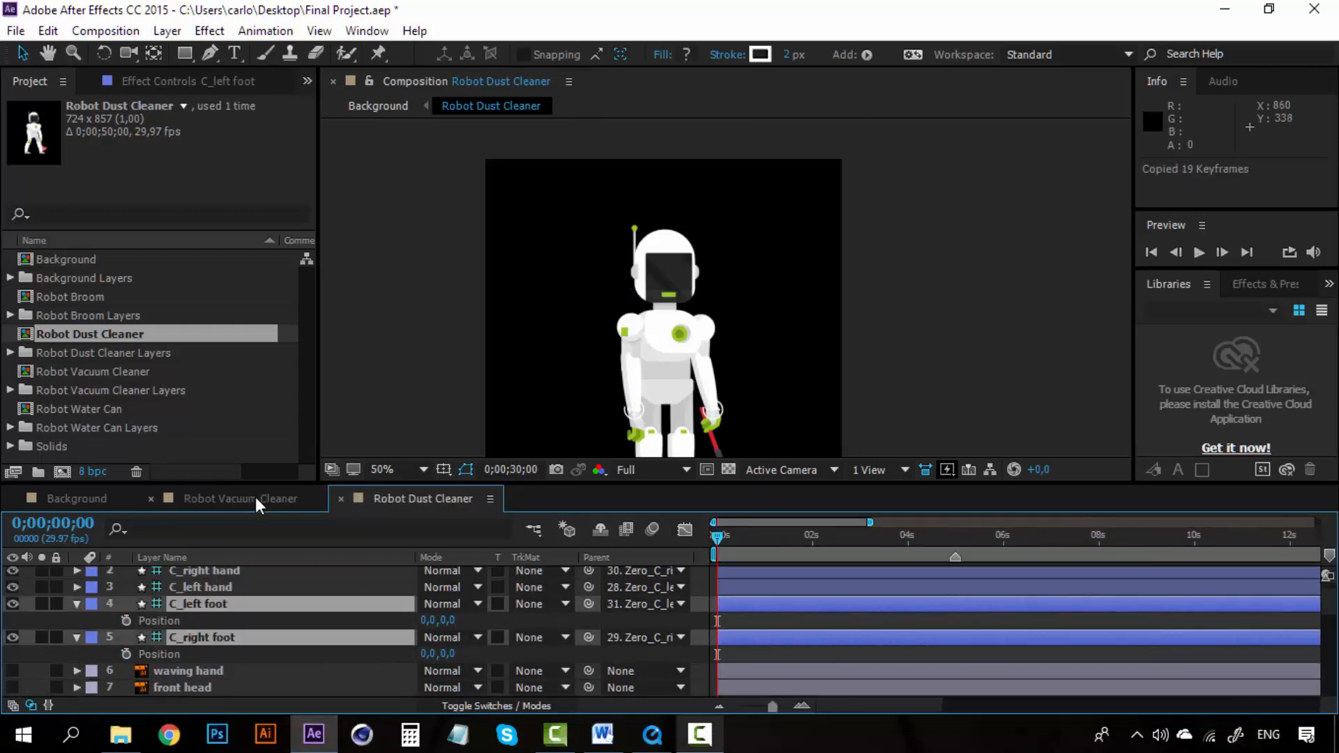
left_click_drag(795, 534, 721, 537)
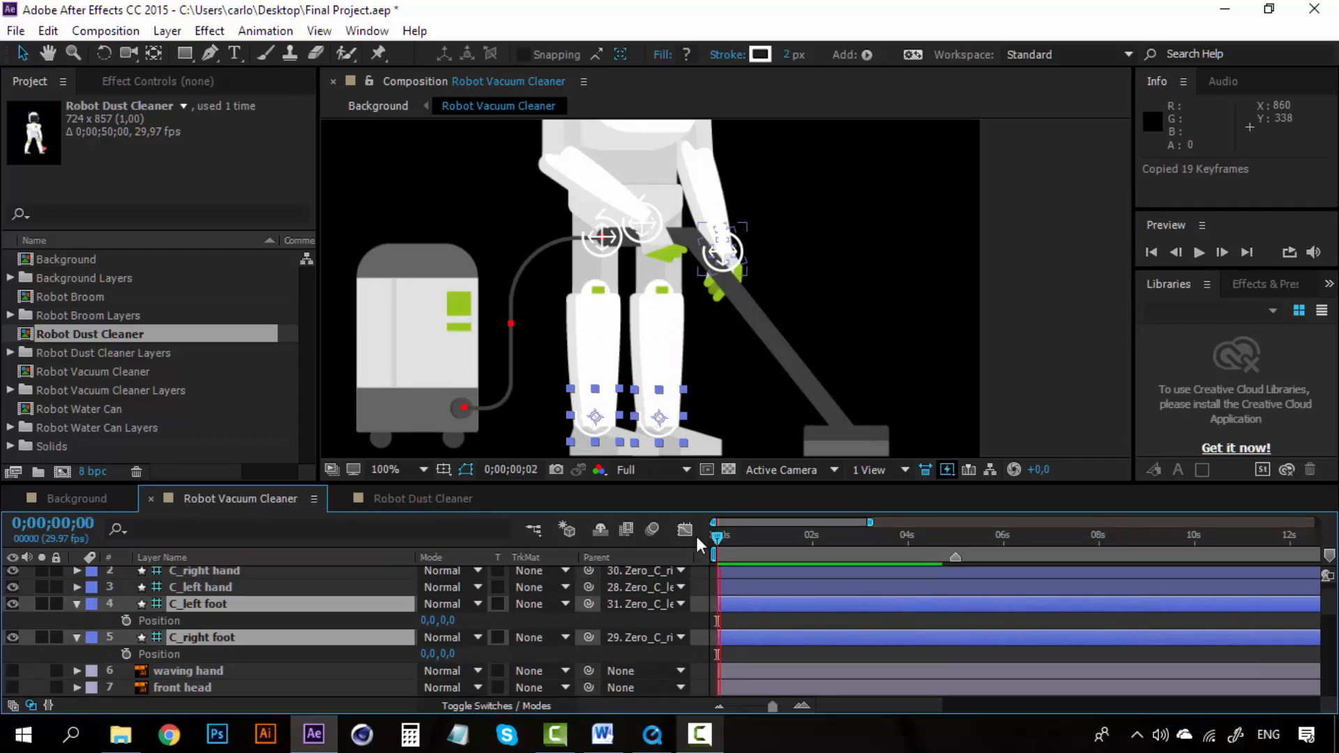
left_click(348, 620)
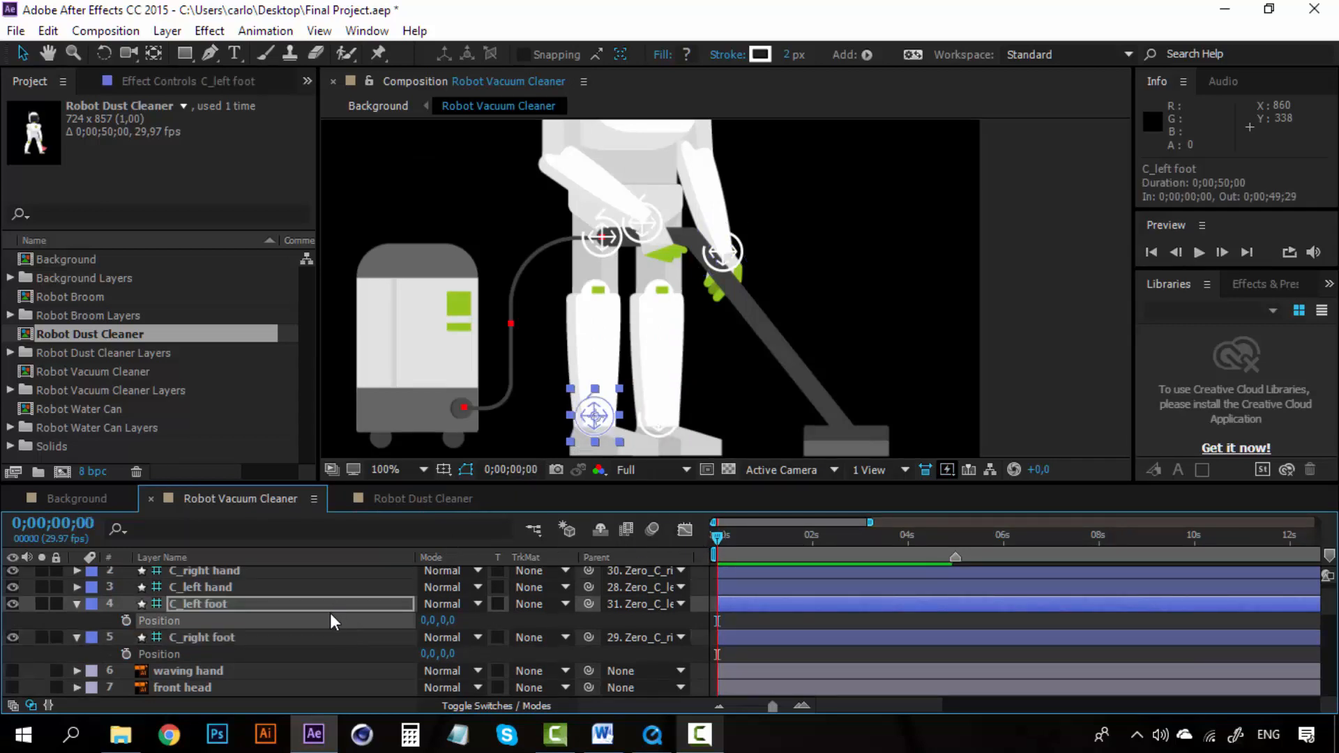
key("ctrl+v")
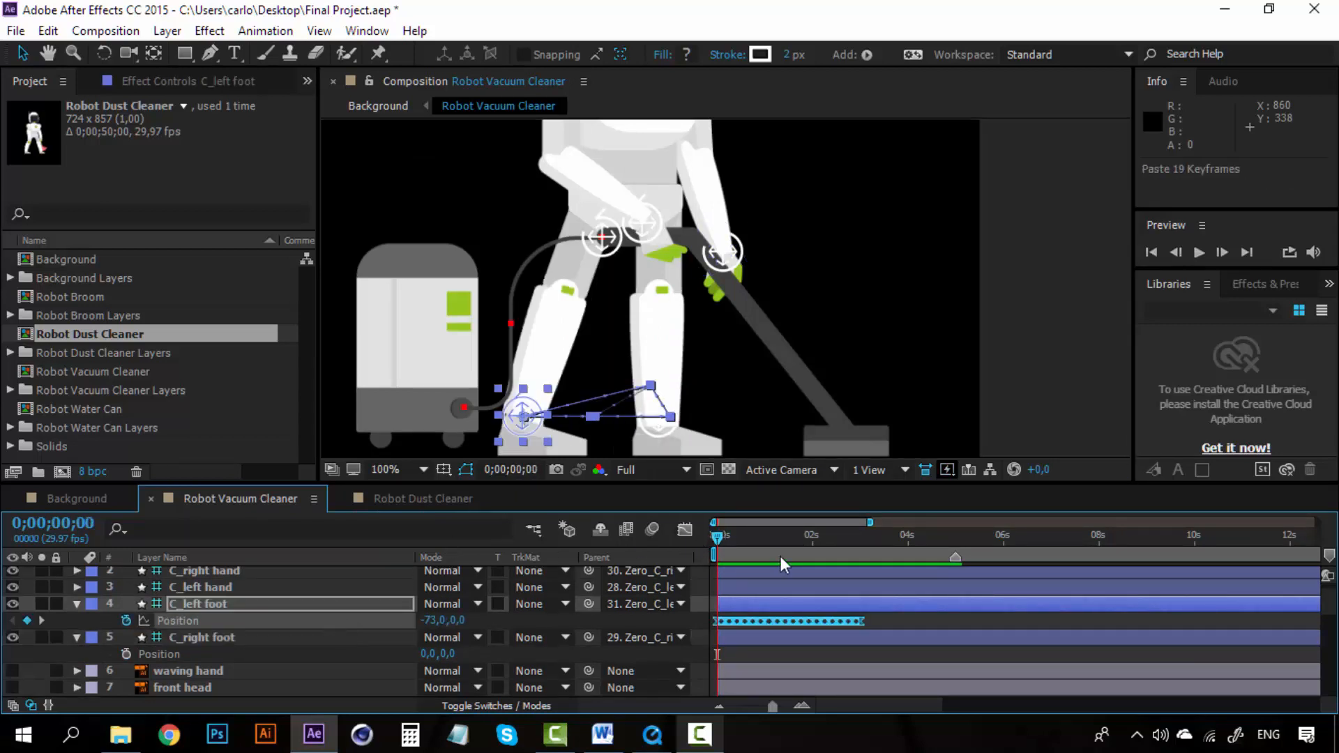
key("space")
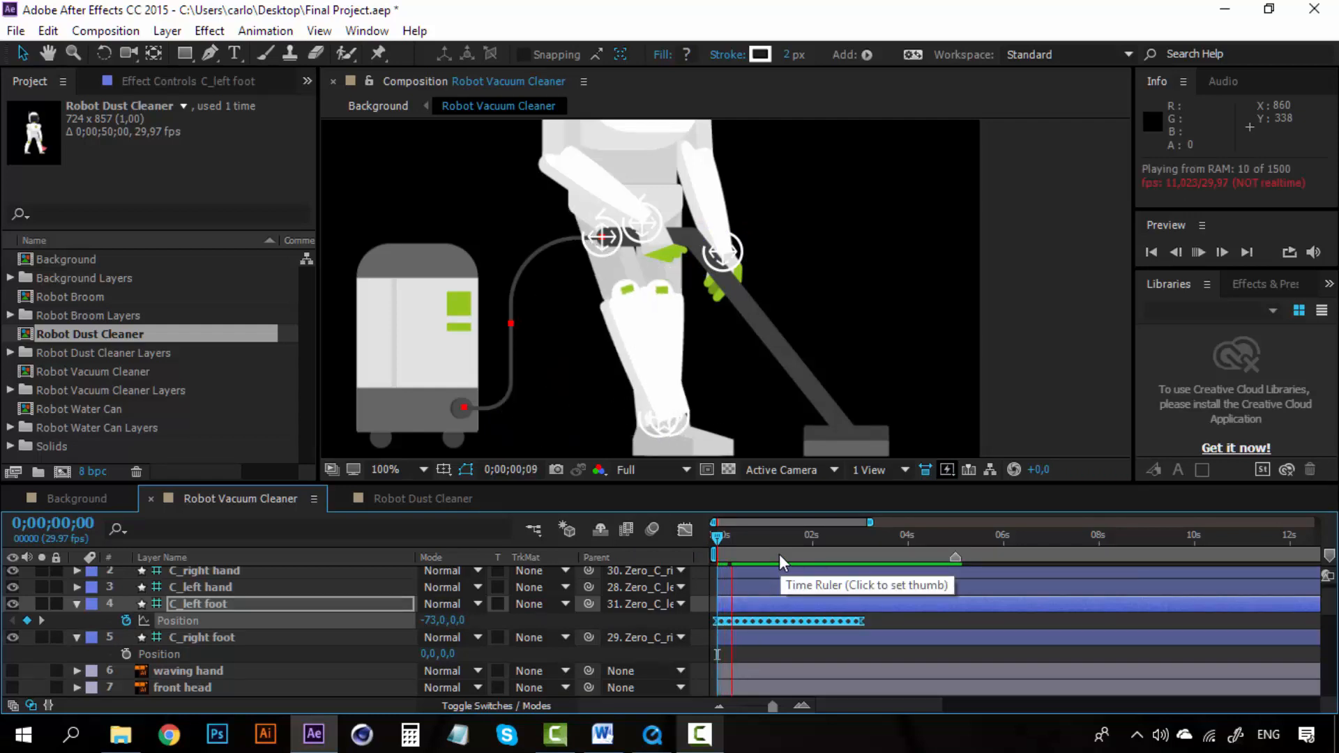
left_click(722, 543)
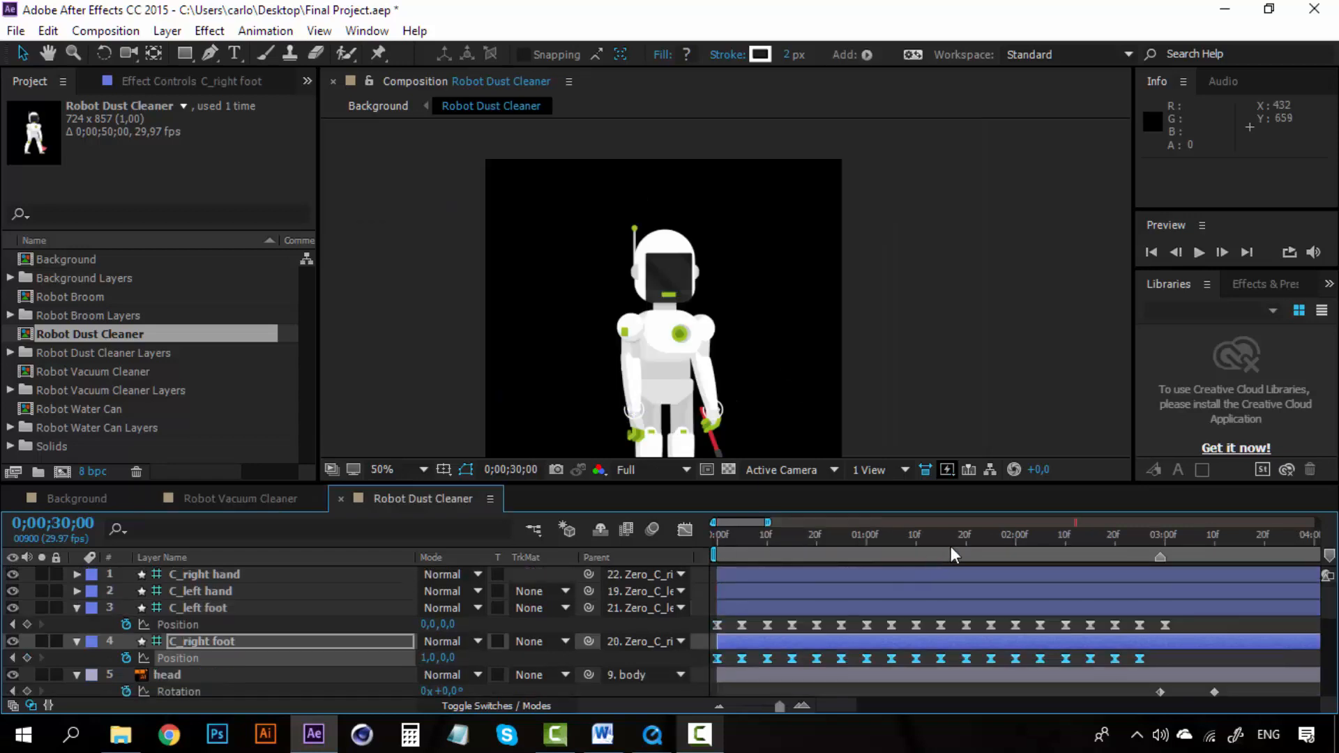
Step: Copy the C_right foot Position keyframes from Robot Dust Cleaner, paste them onto C_right foot at frame 0, and preview
key("ctrl+c")
left_click(263, 498)
left_click(333, 658)
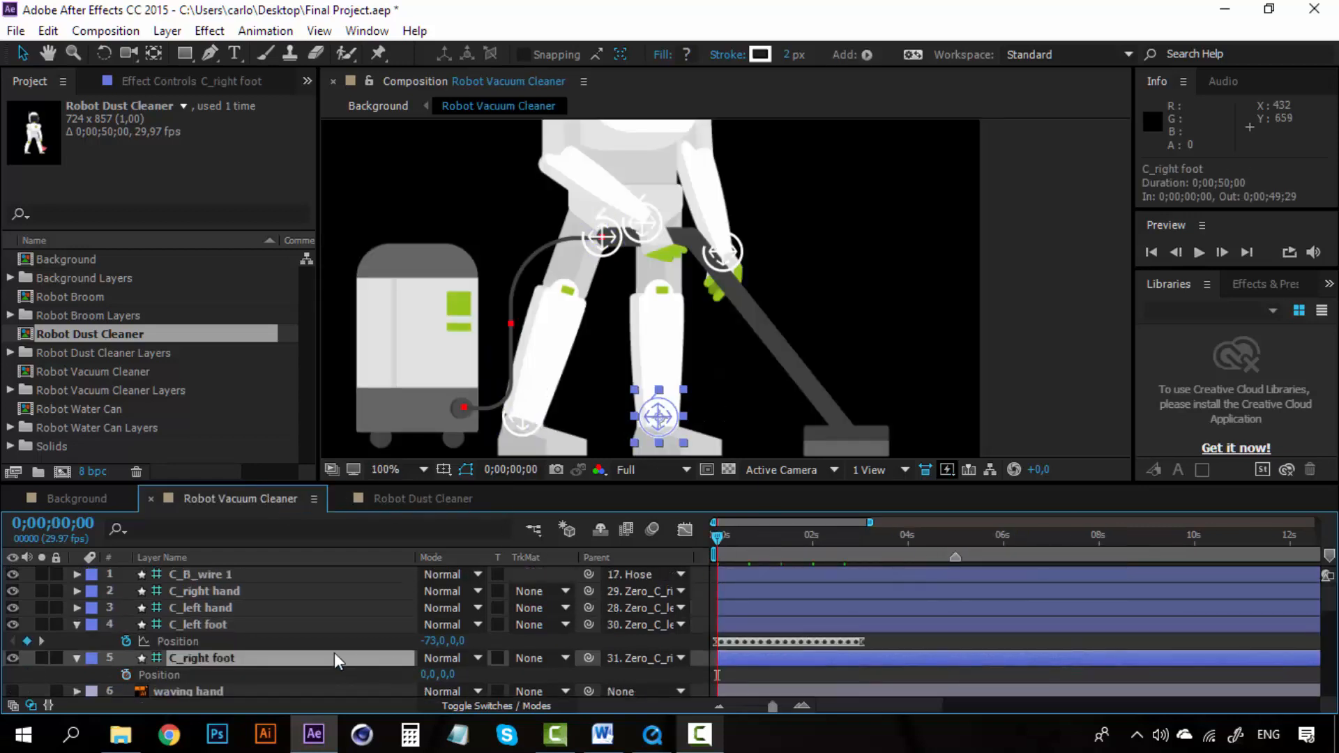
key("ctrl+v")
key("space")
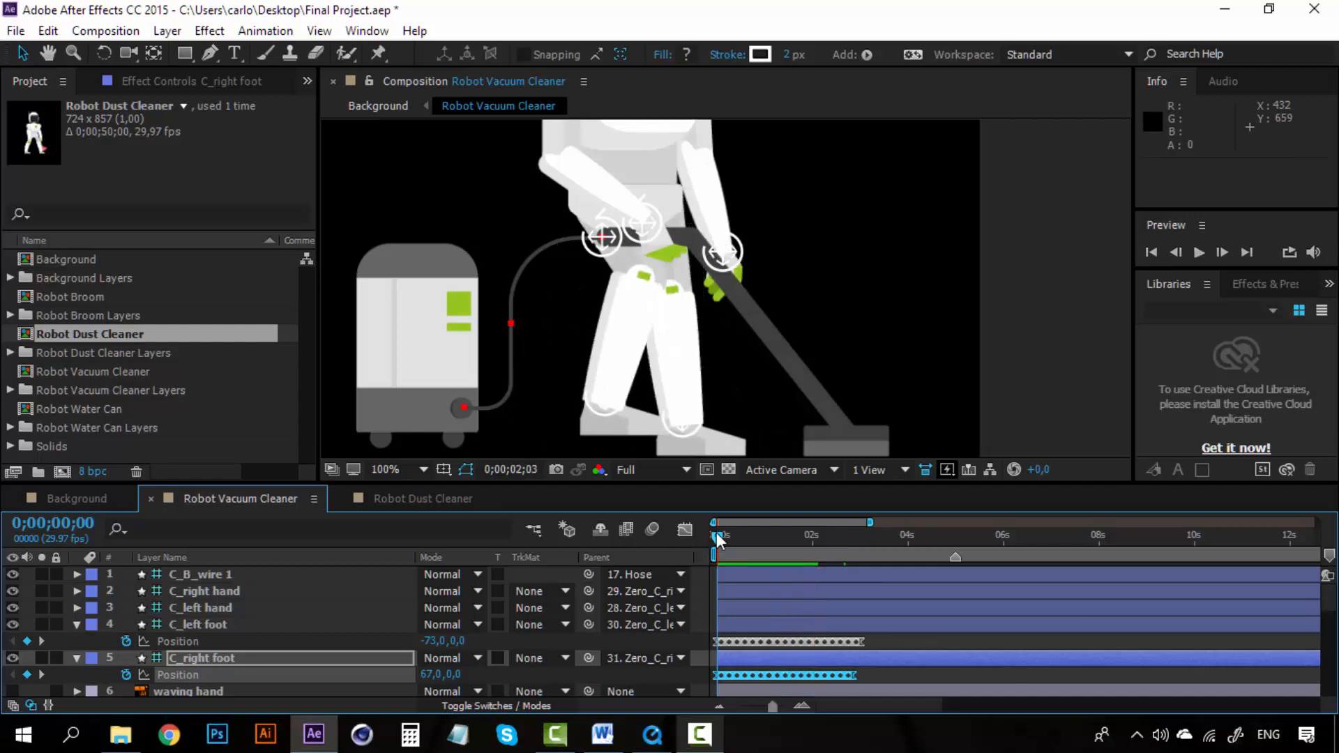
Step: Delete both foot controllers' Position keyframes after about 2 seconds 10 frames
key("space")
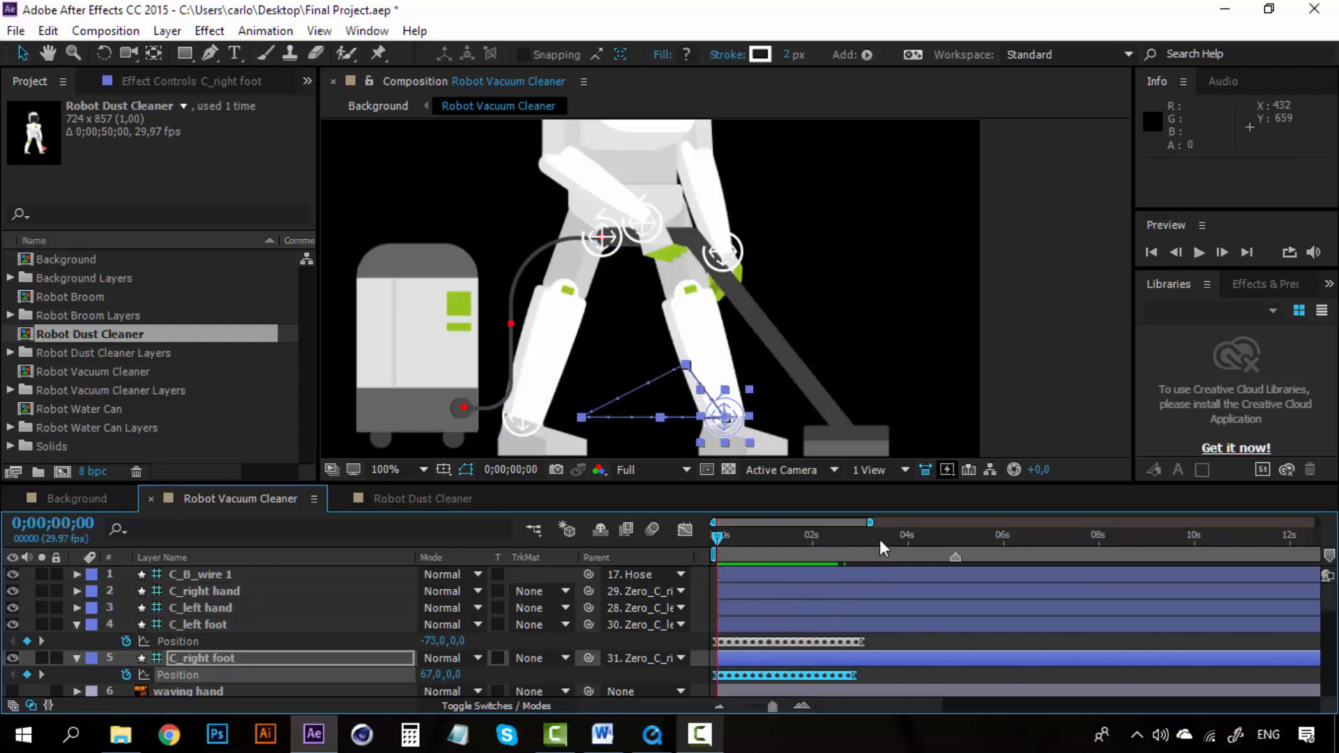
mouse_move(880, 538)
left_mouse_down()
mouse_move(847, 535)
mouse_move(868, 534)
left_mouse_up()
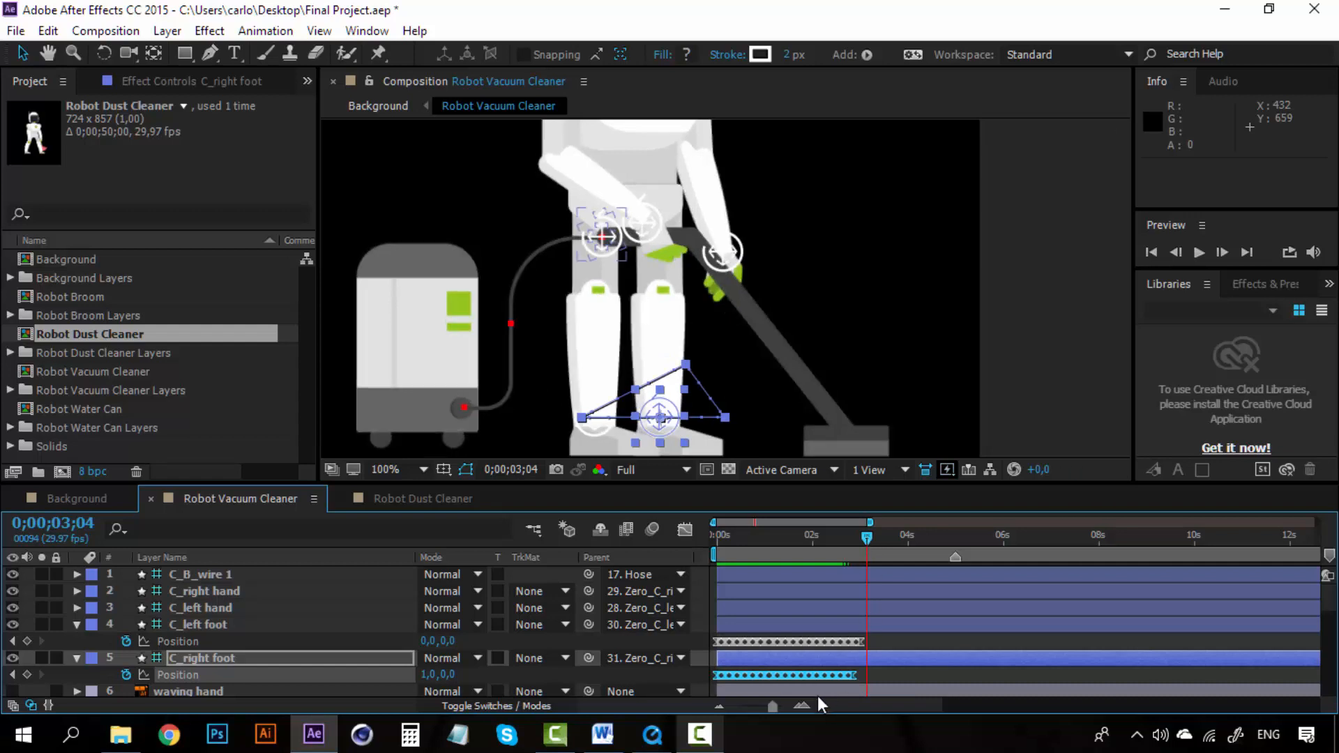
left_click(952, 538)
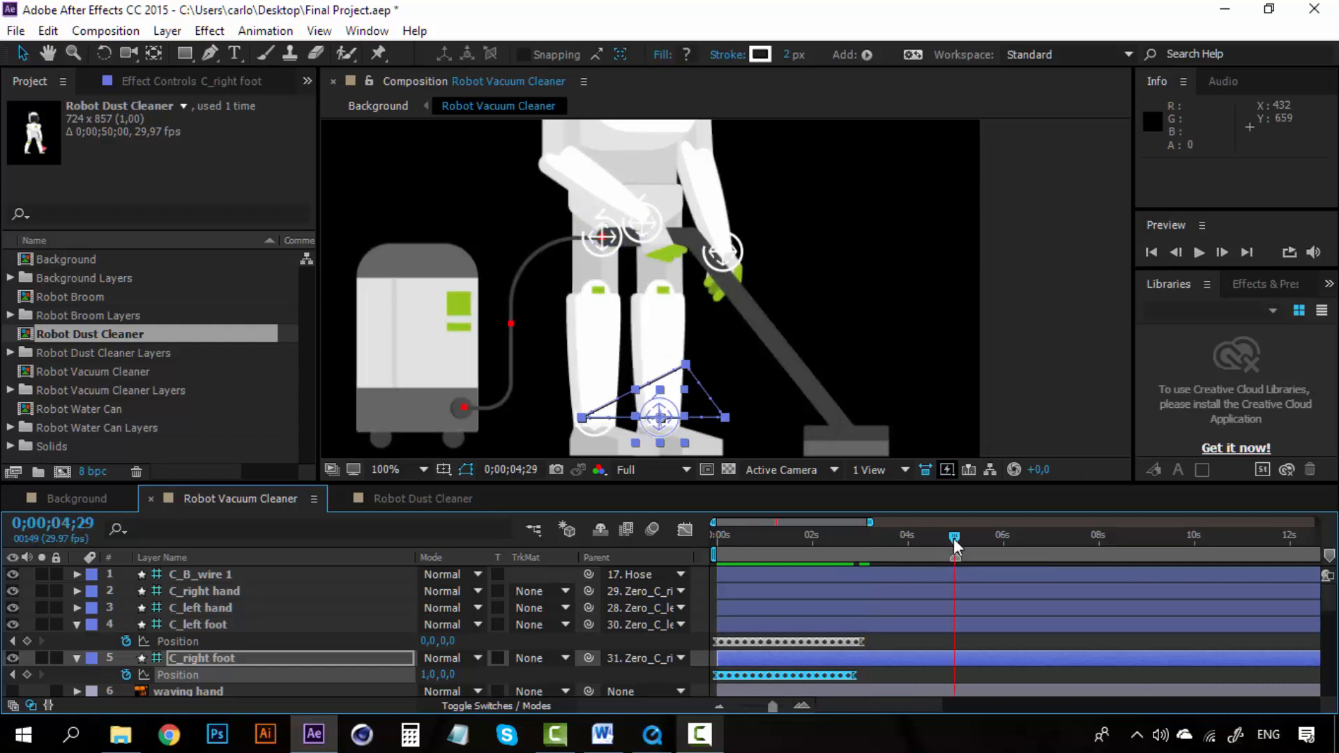
left_click(807, 704)
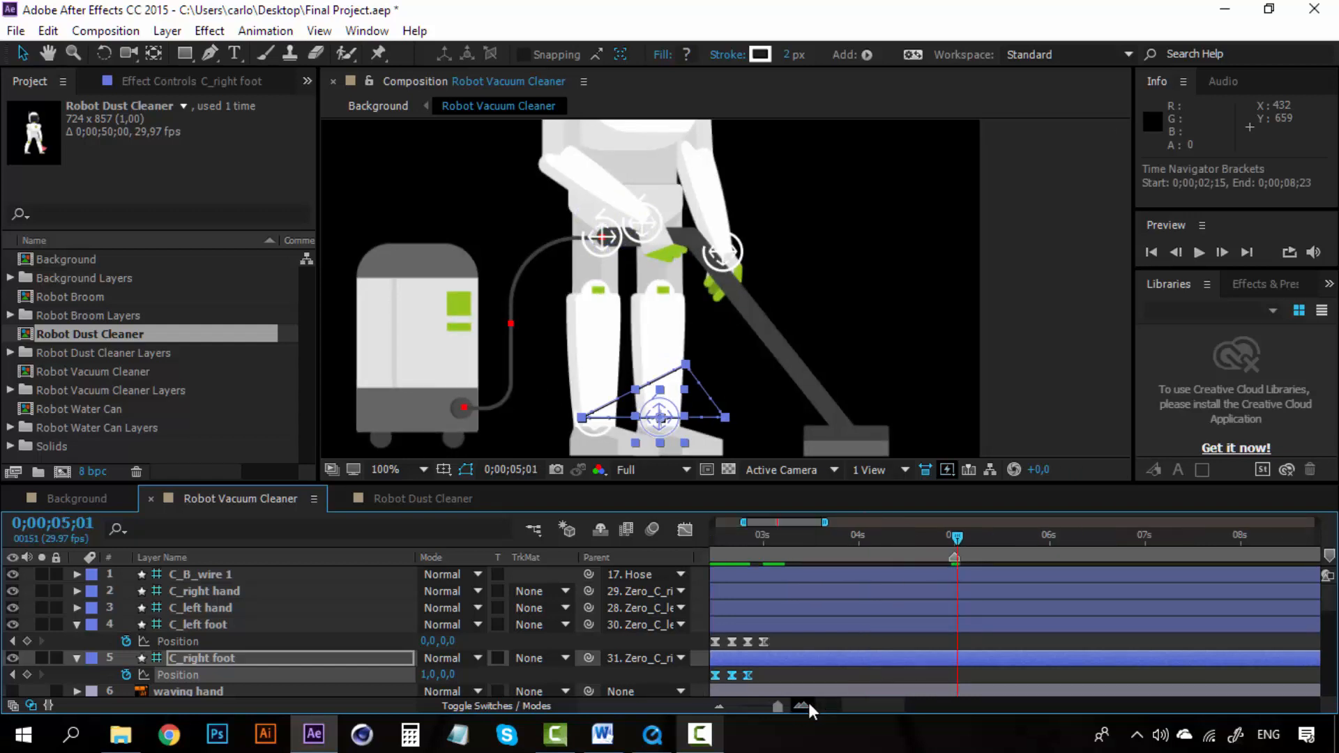
left_click_drag(845, 710, 828, 710)
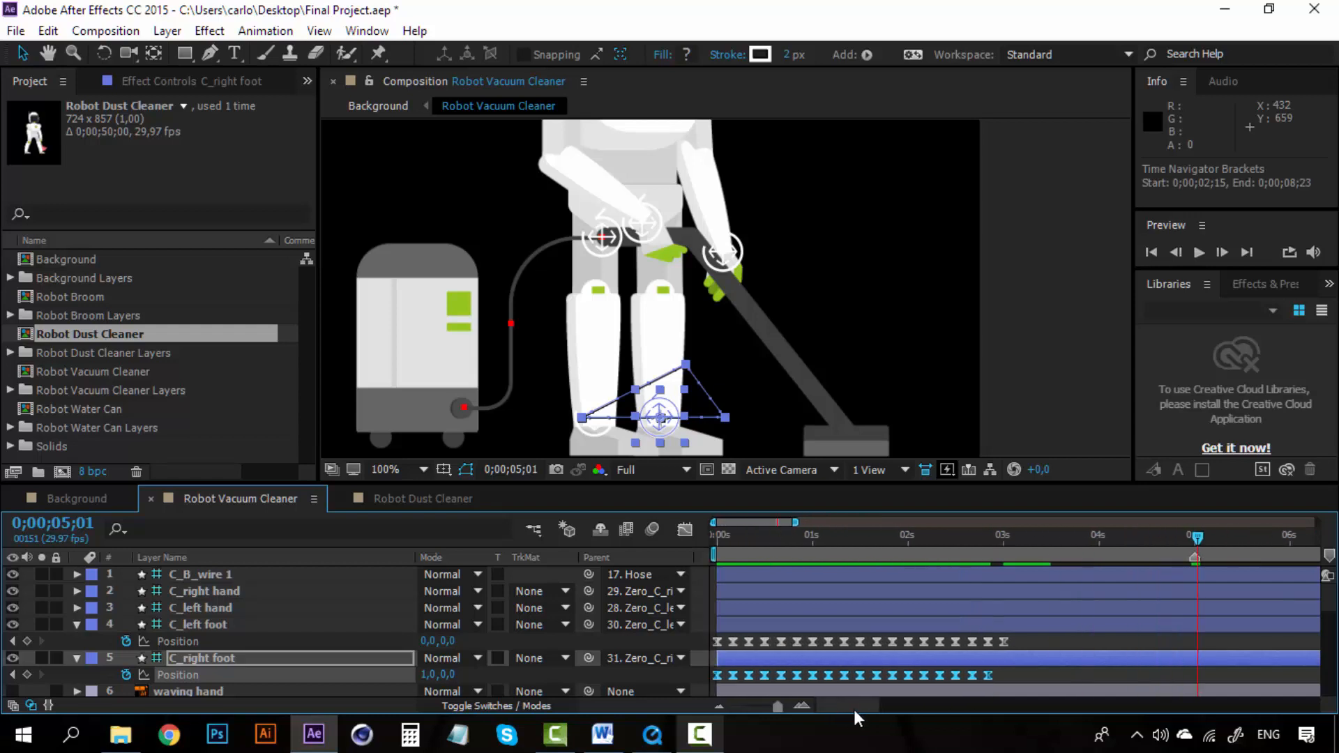
left_click(1026, 641)
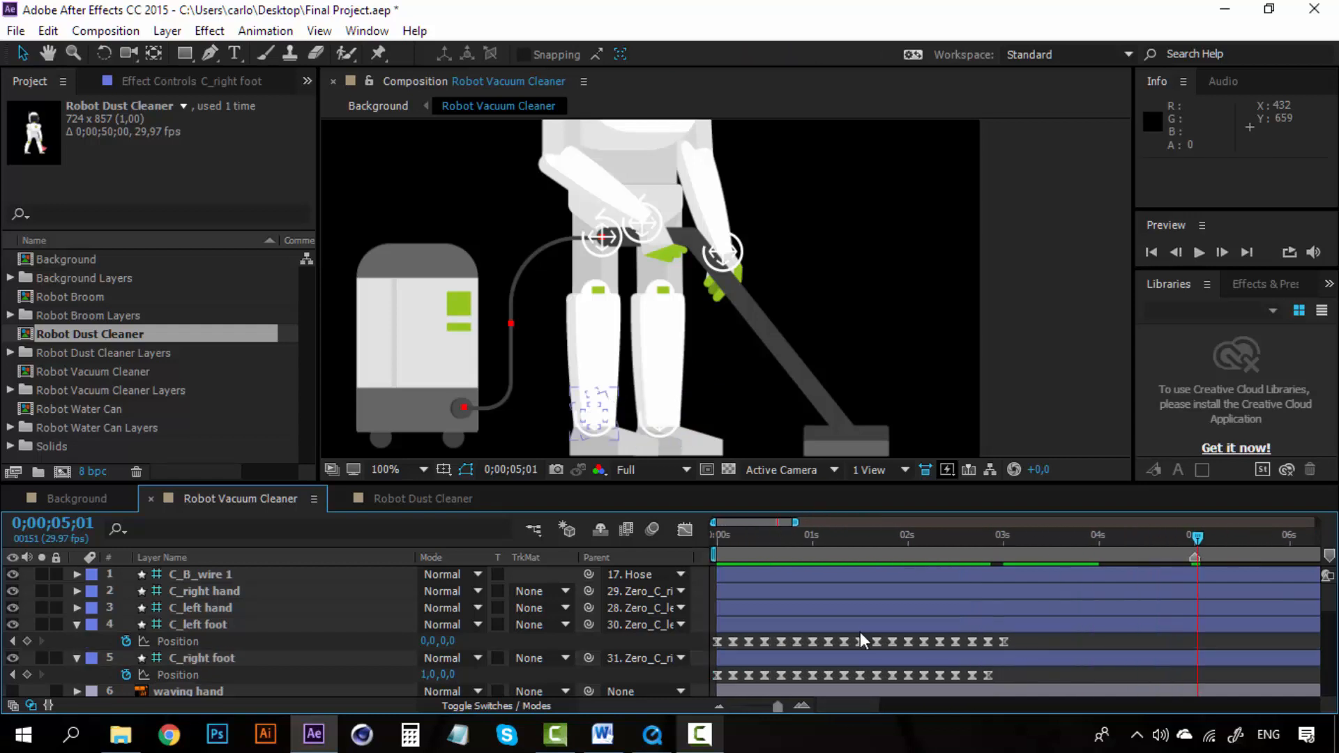
left_click(949, 537)
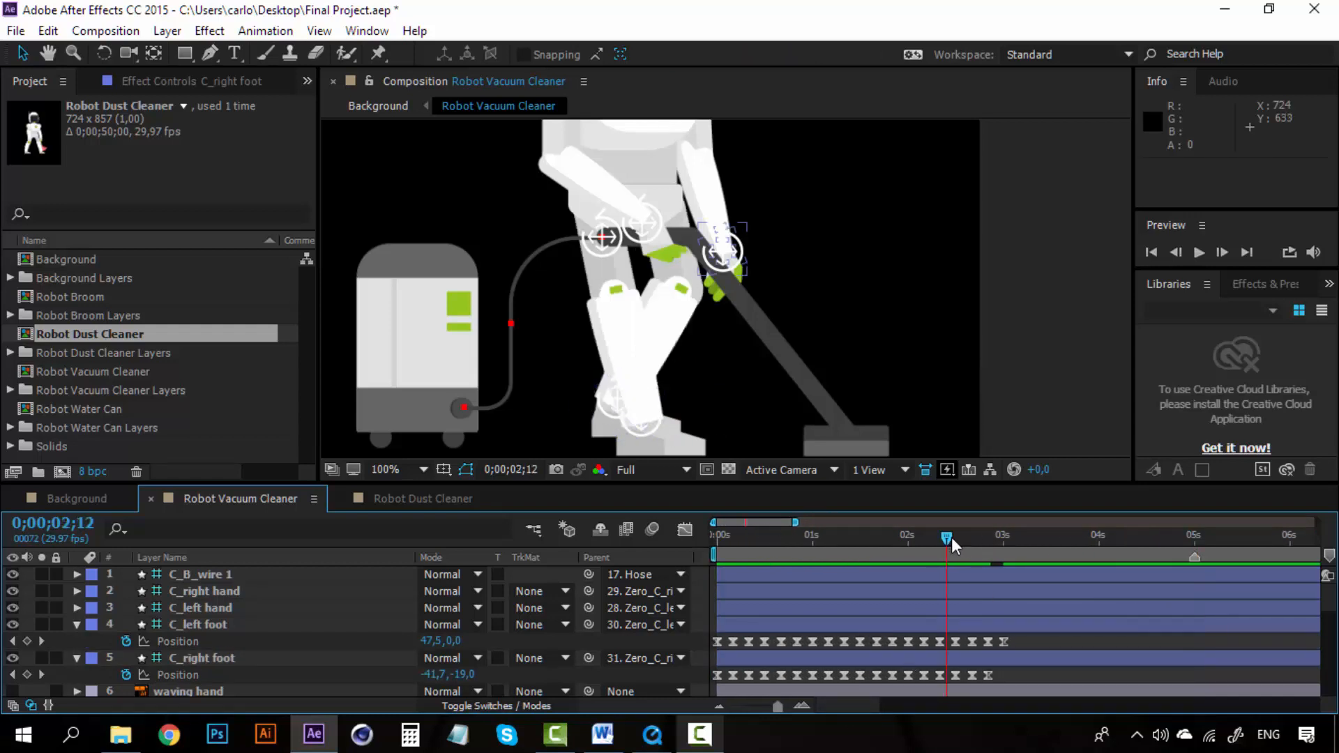
left_click_drag(952, 537, 940, 542)
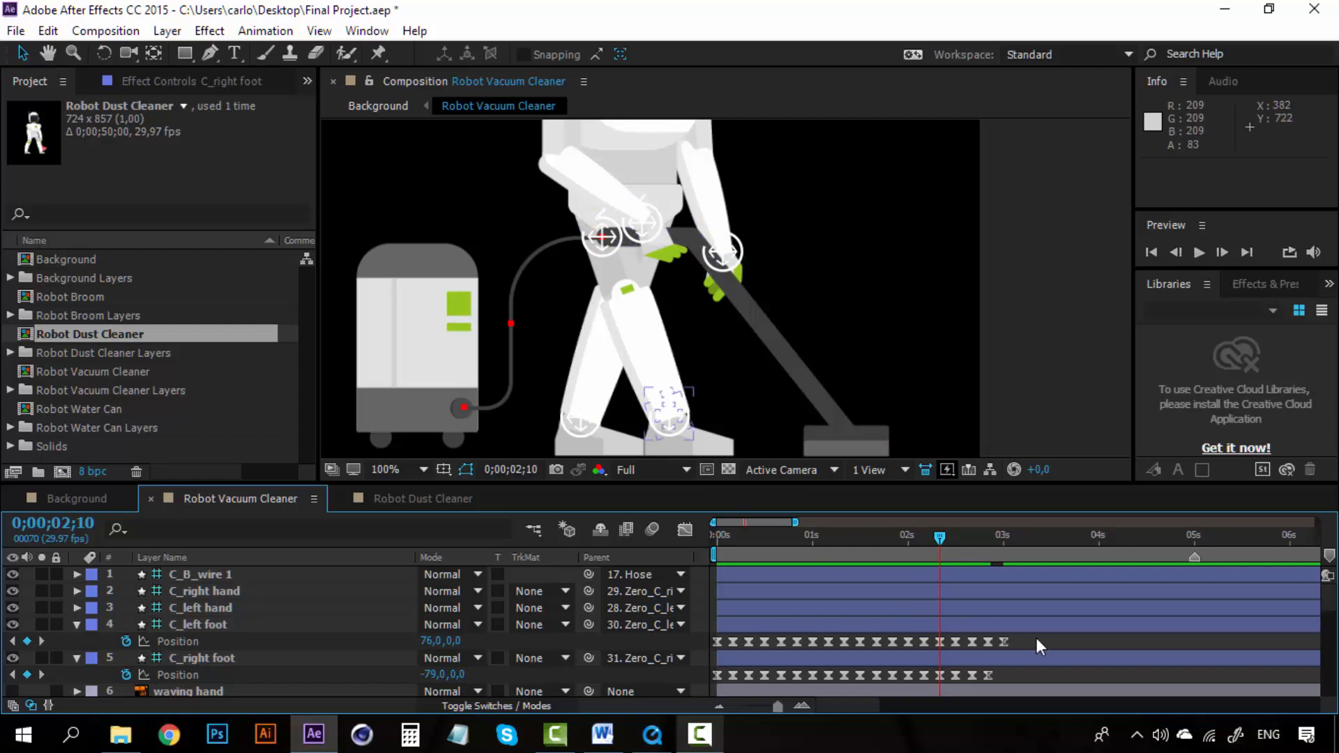
left_click_drag(1036, 637, 956, 676)
key("Delete")
key("Delete")
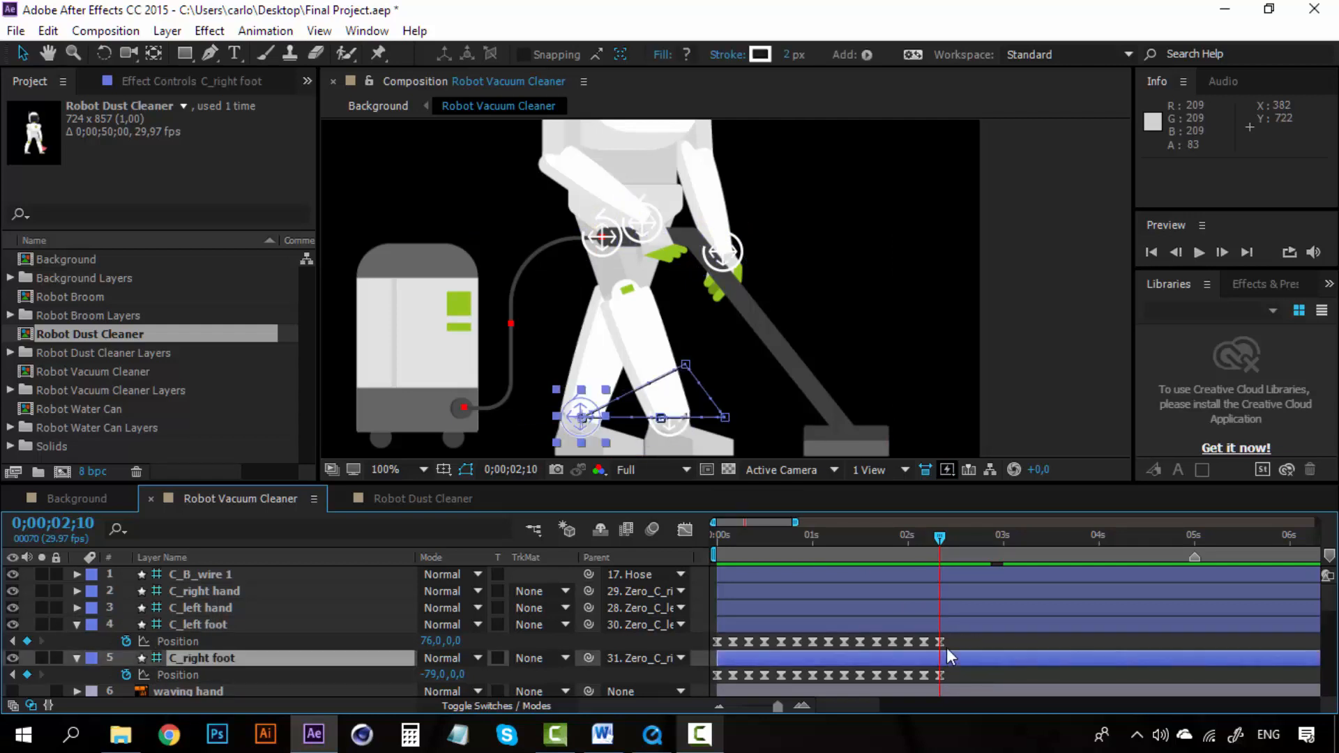
Step: Copy the C_left foot Position keyframes from 0;00;00;15 onward and paste them onto C_left foot at 0;00;02;15
left_click(762, 541)
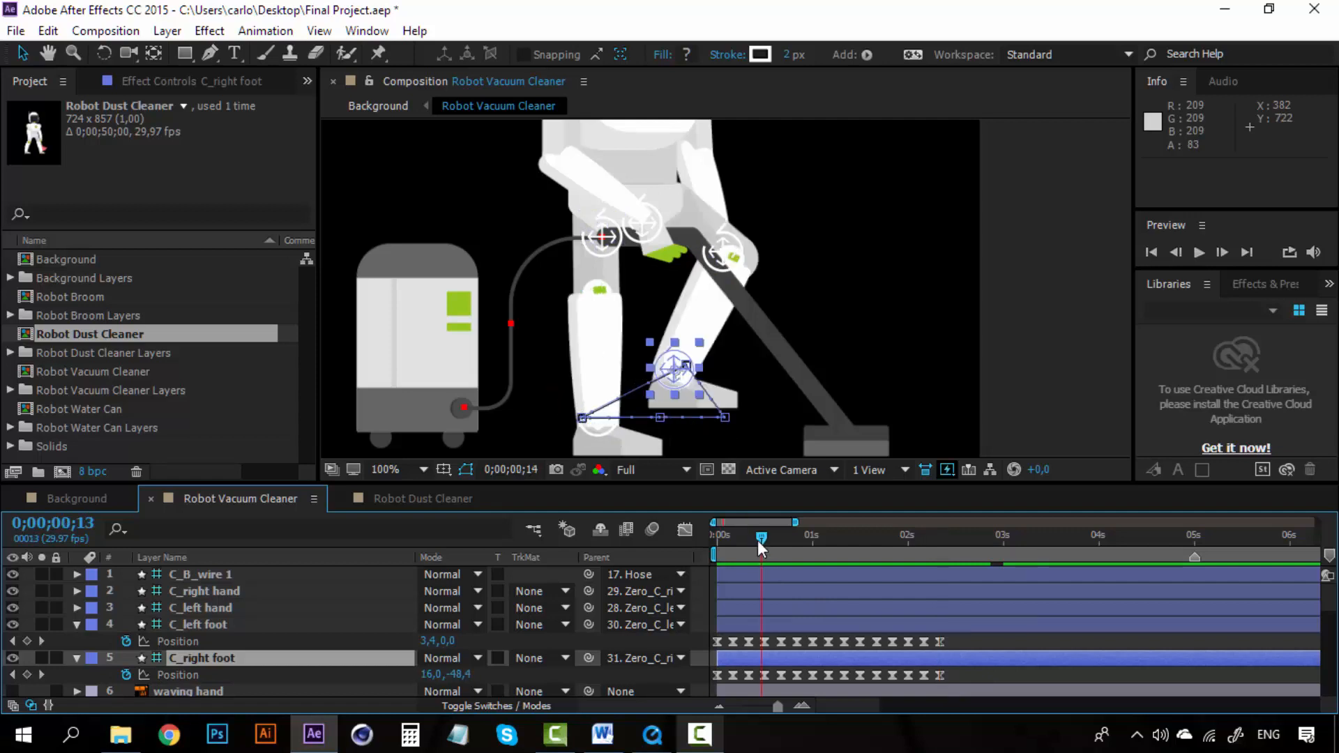
left_click_drag(757, 539, 763, 534)
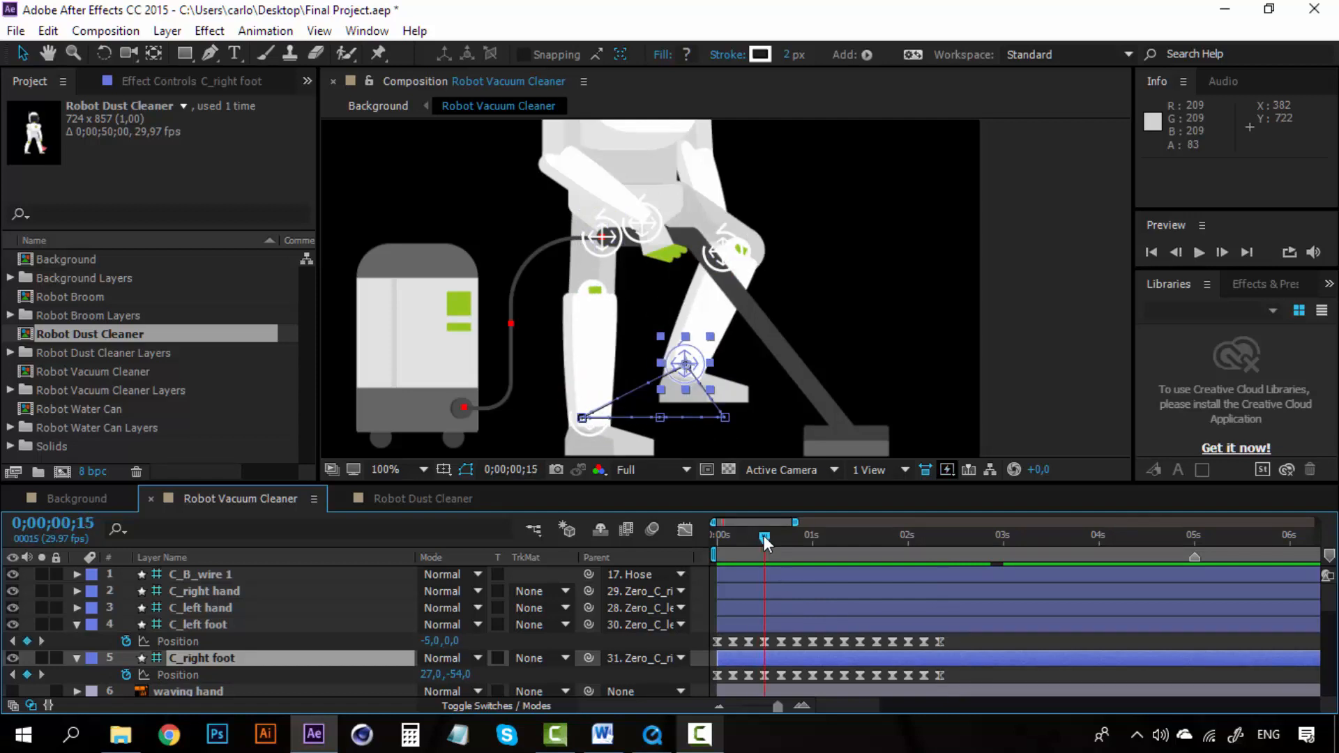
left_click_drag(957, 641, 759, 647)
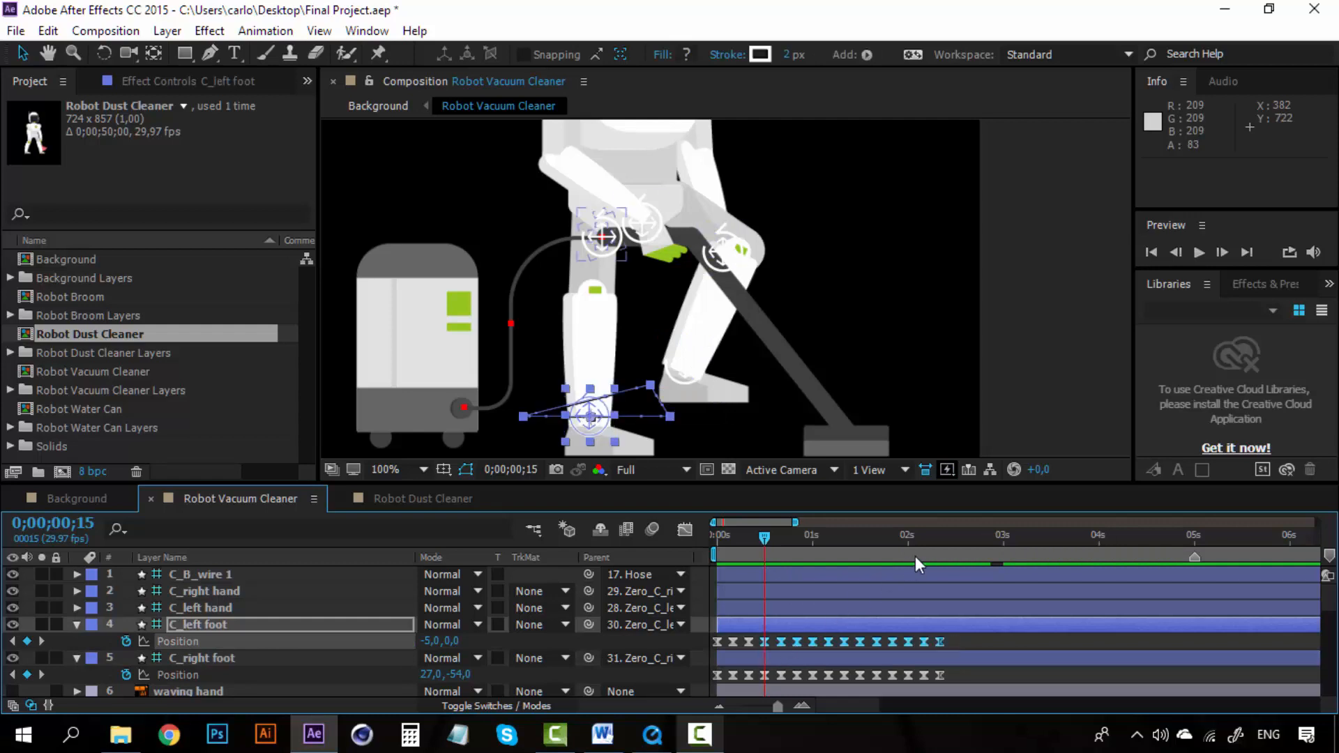
key("ctrl+c")
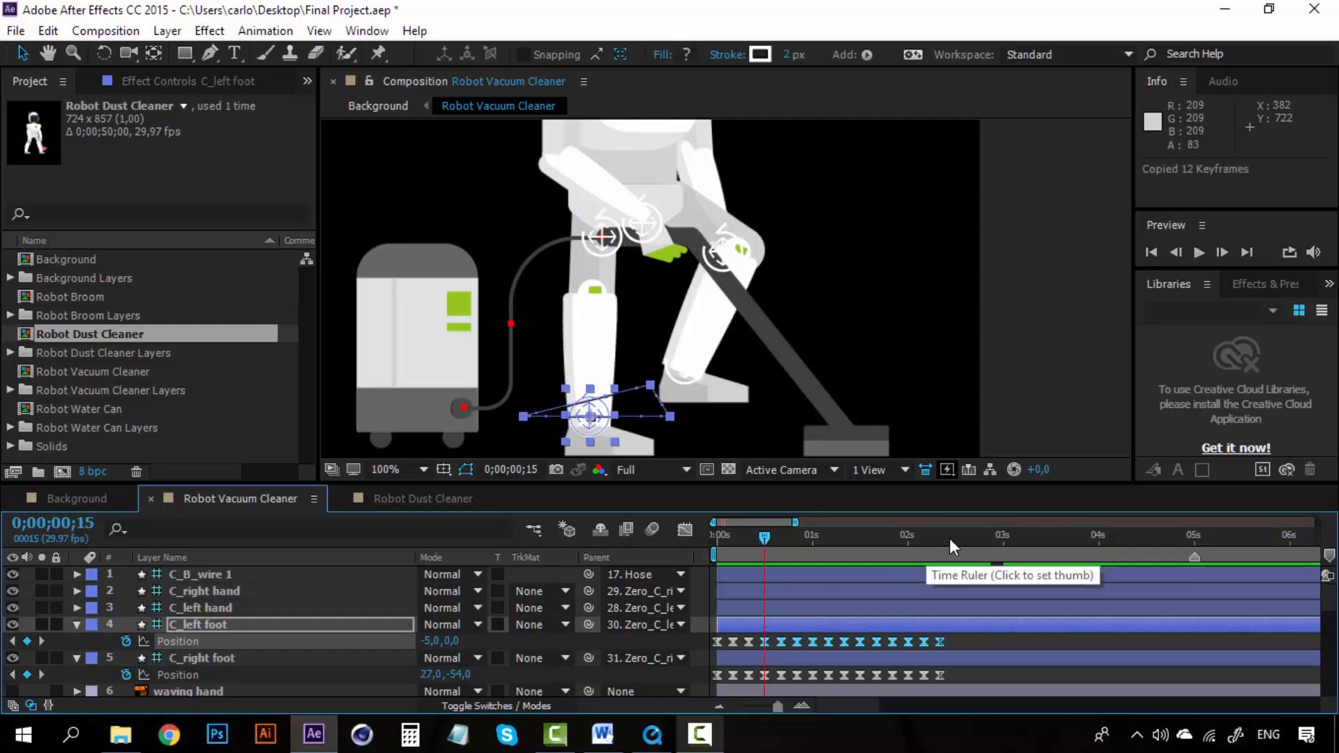
left_click(952, 537)
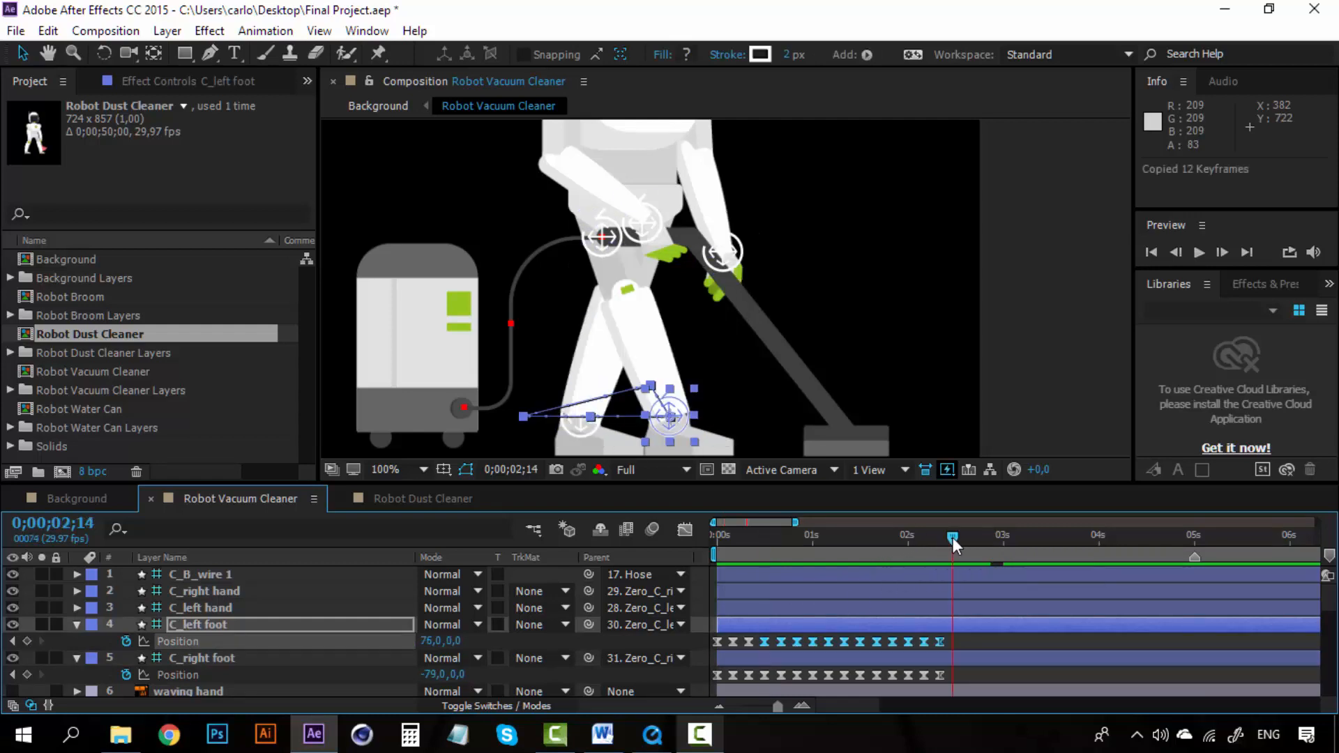
left_click(804, 702)
left_click(803, 701)
left_click(720, 703)
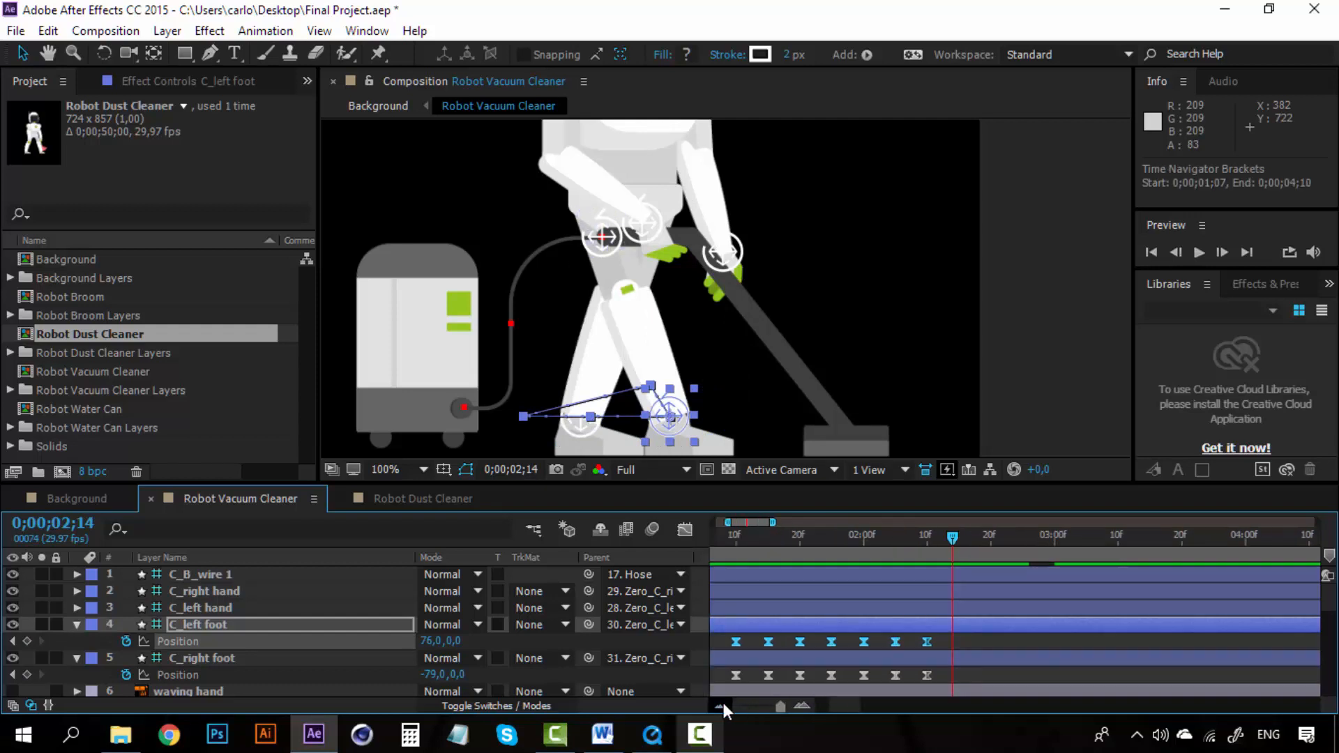
left_click(804, 707)
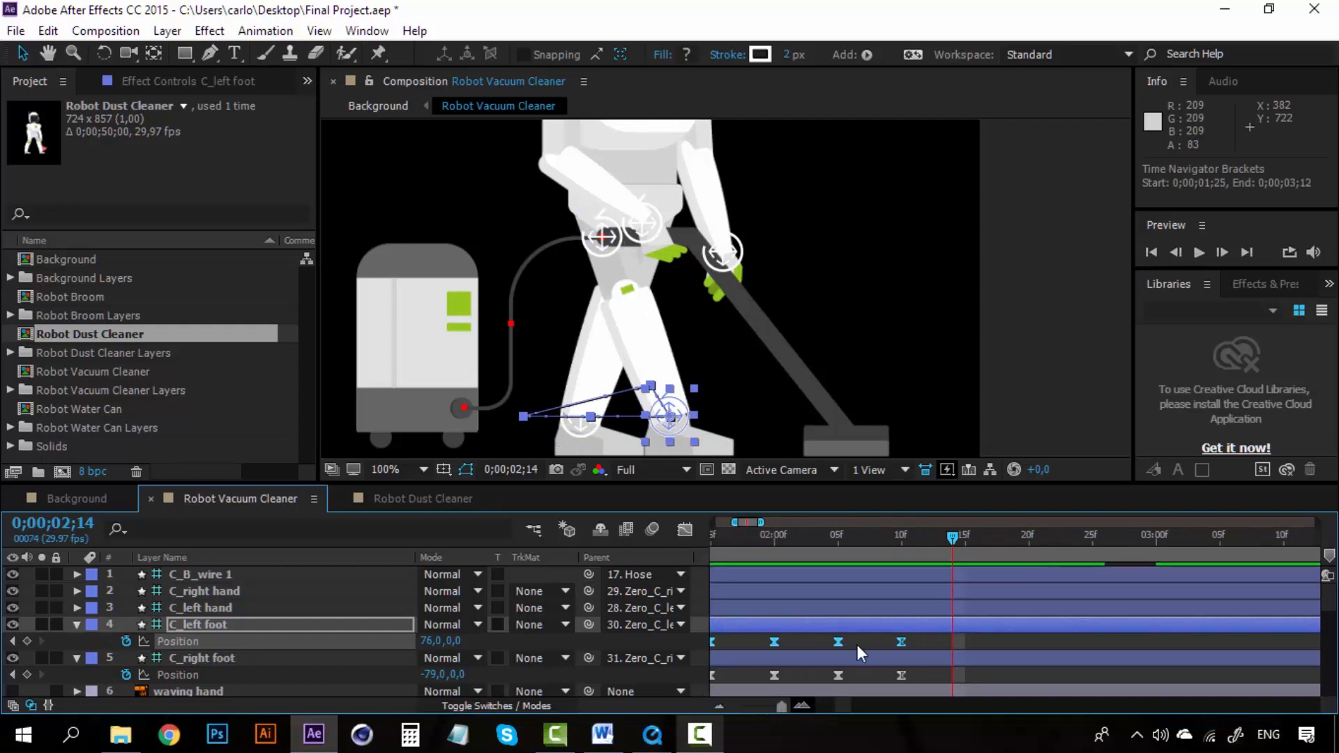
left_click_drag(952, 537, 962, 536)
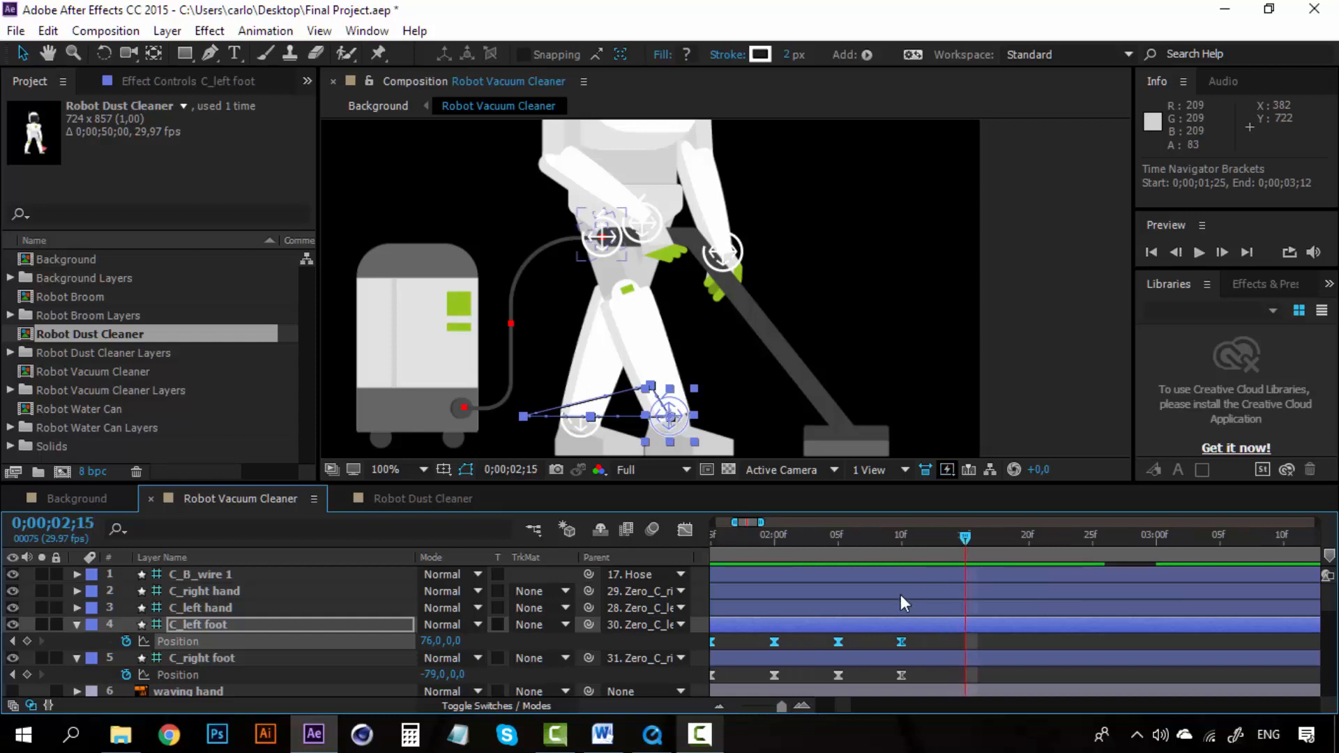
key("ctrl+v")
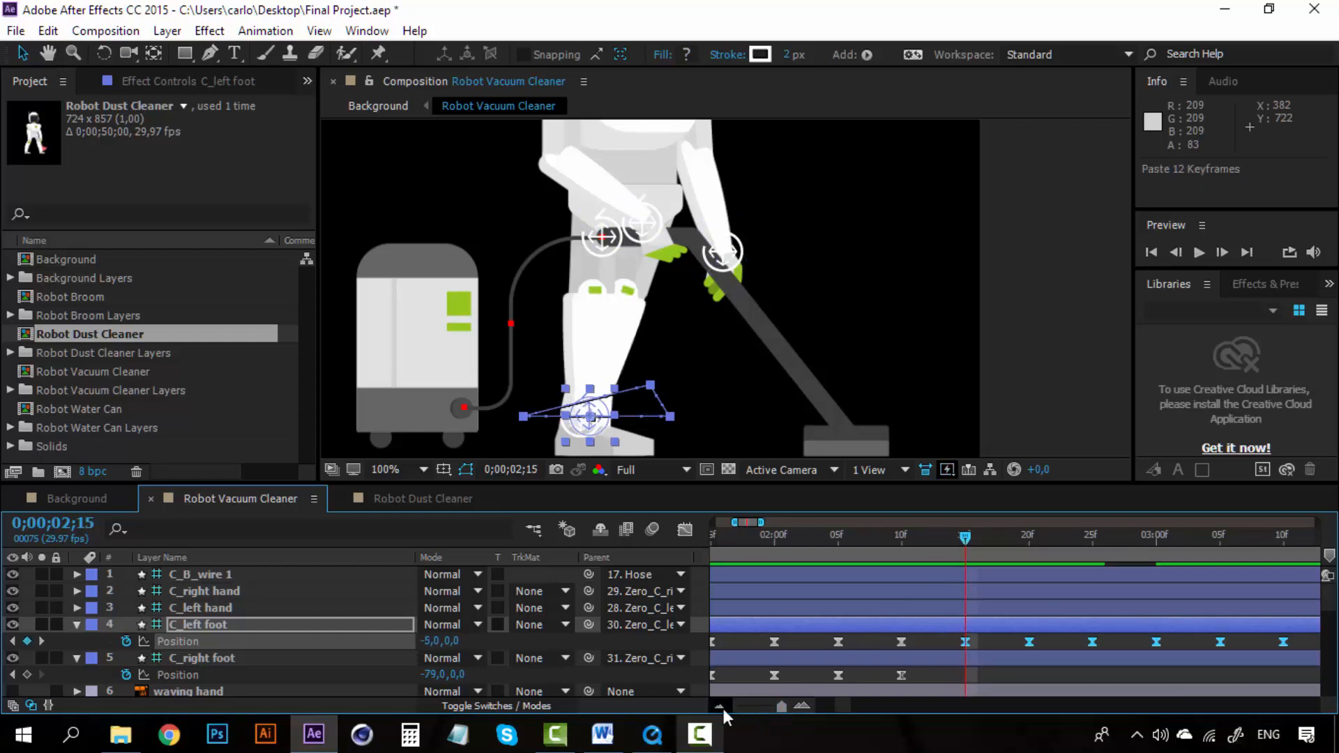
Step: Paste the copied keyframes again onto C_left foot at 0;00;04;15 to extend the walk cycle
left_click(720, 706)
left_click_drag(841, 705, 863, 710)
left_click(802, 707)
left_click(819, 539)
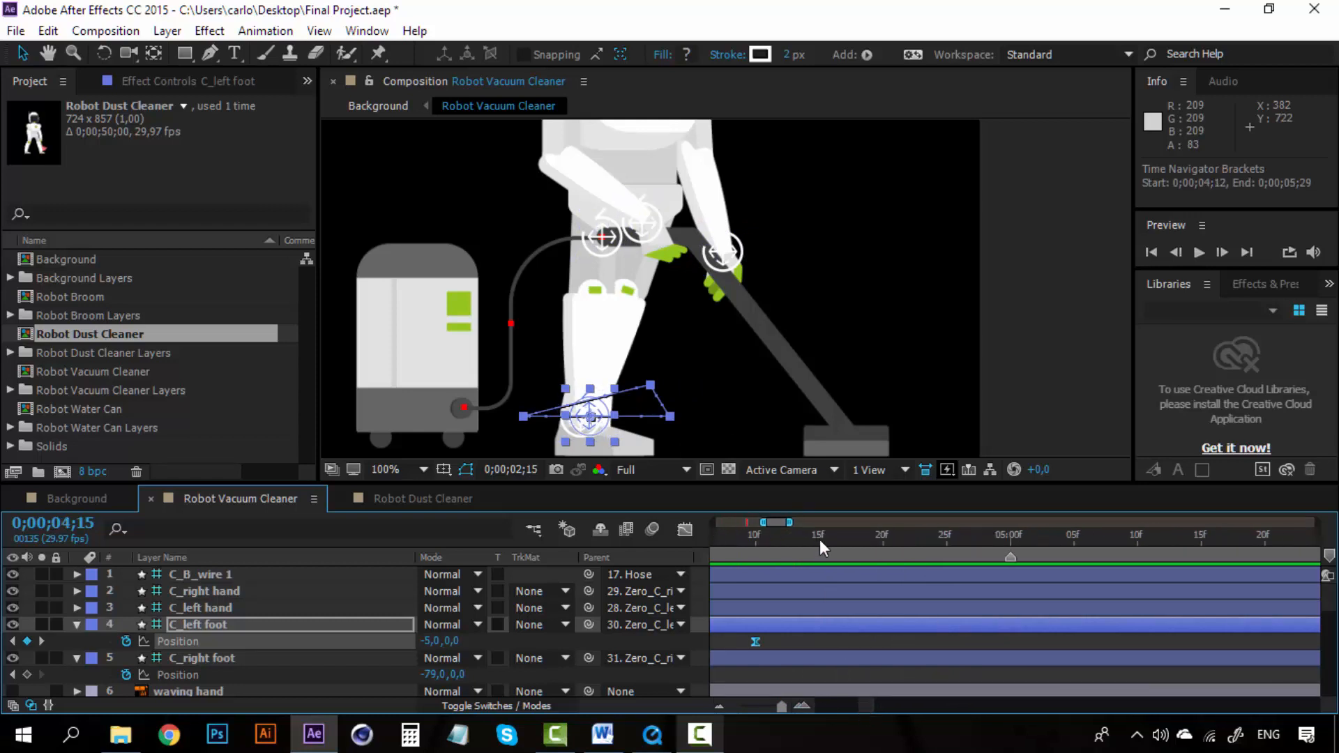
key("ctrl+v")
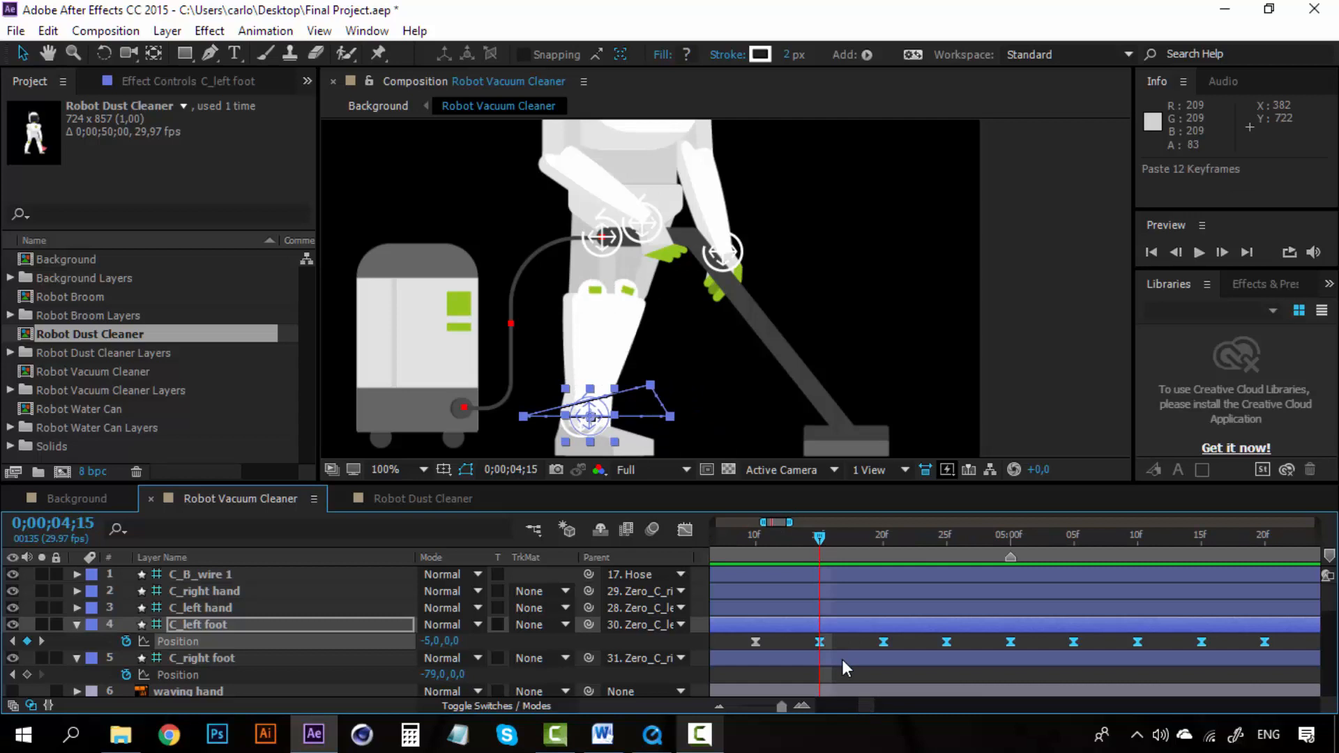
Step: Copy the C_right foot Position walking keyframes and paste them onto C_right foot at 0;00;02;15
left_click(724, 709)
left_click_drag(868, 703, 1181, 681)
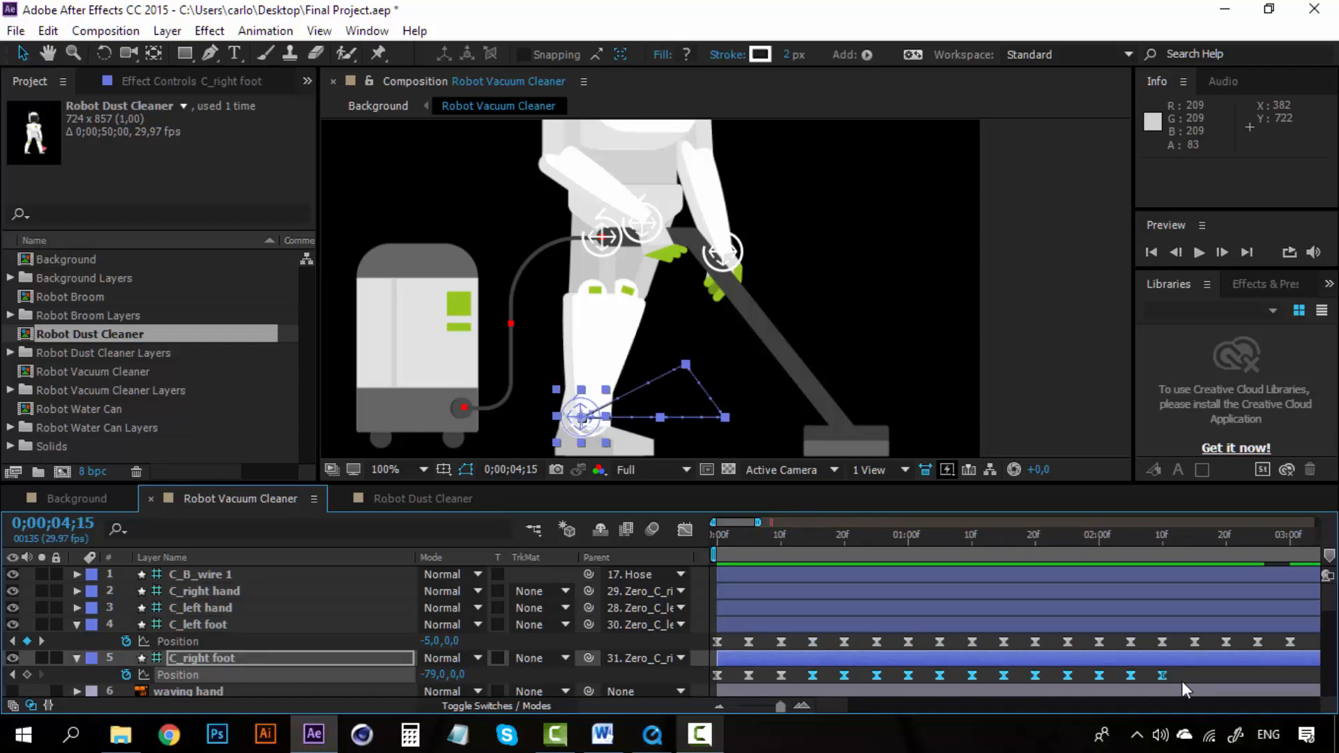
key("ctrl+c")
scroll(856, 701, "right", 5)
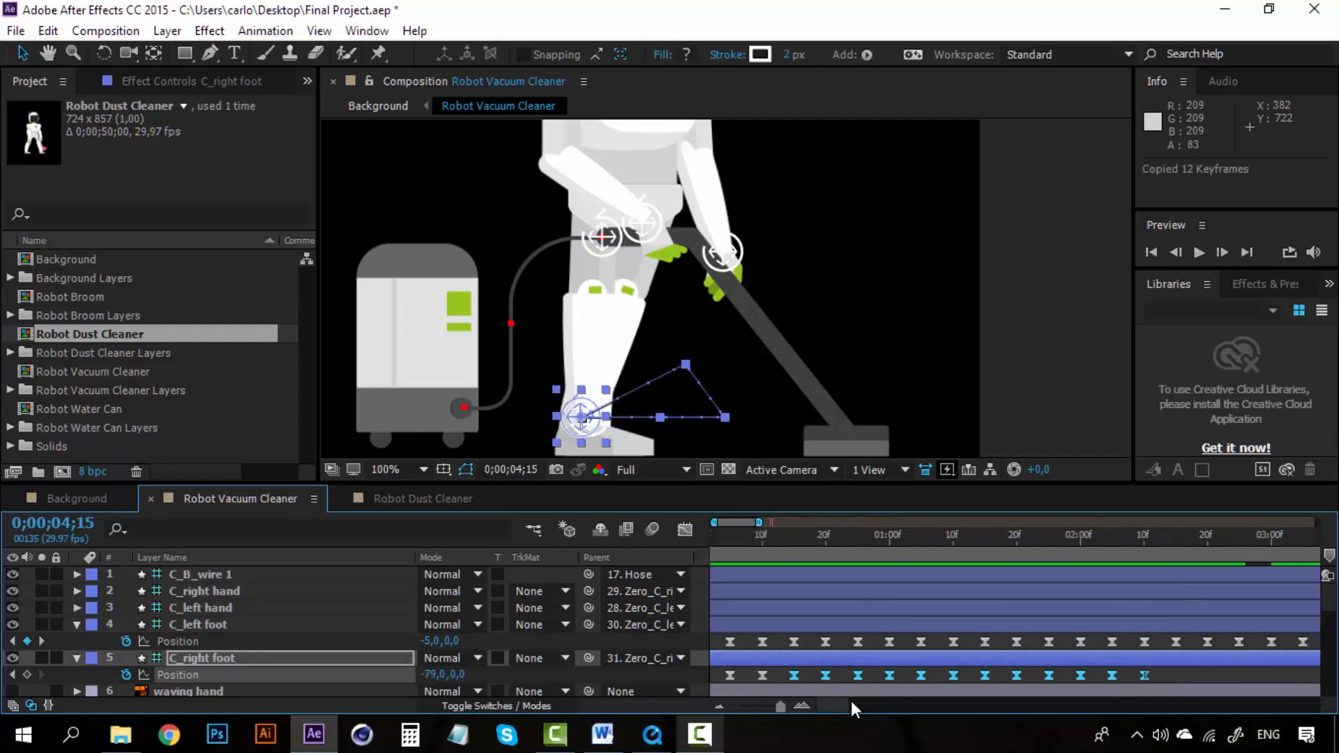
left_click(796, 530)
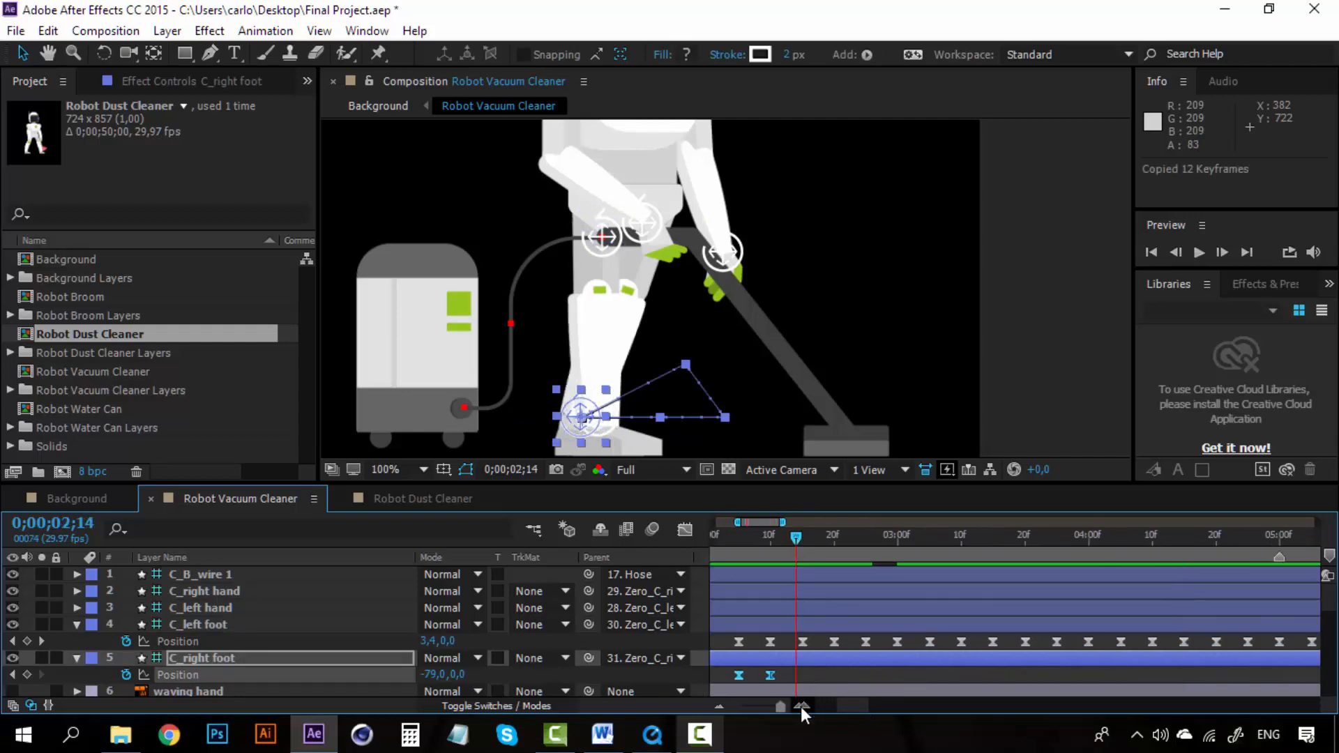
left_click(802, 706)
left_click(807, 540)
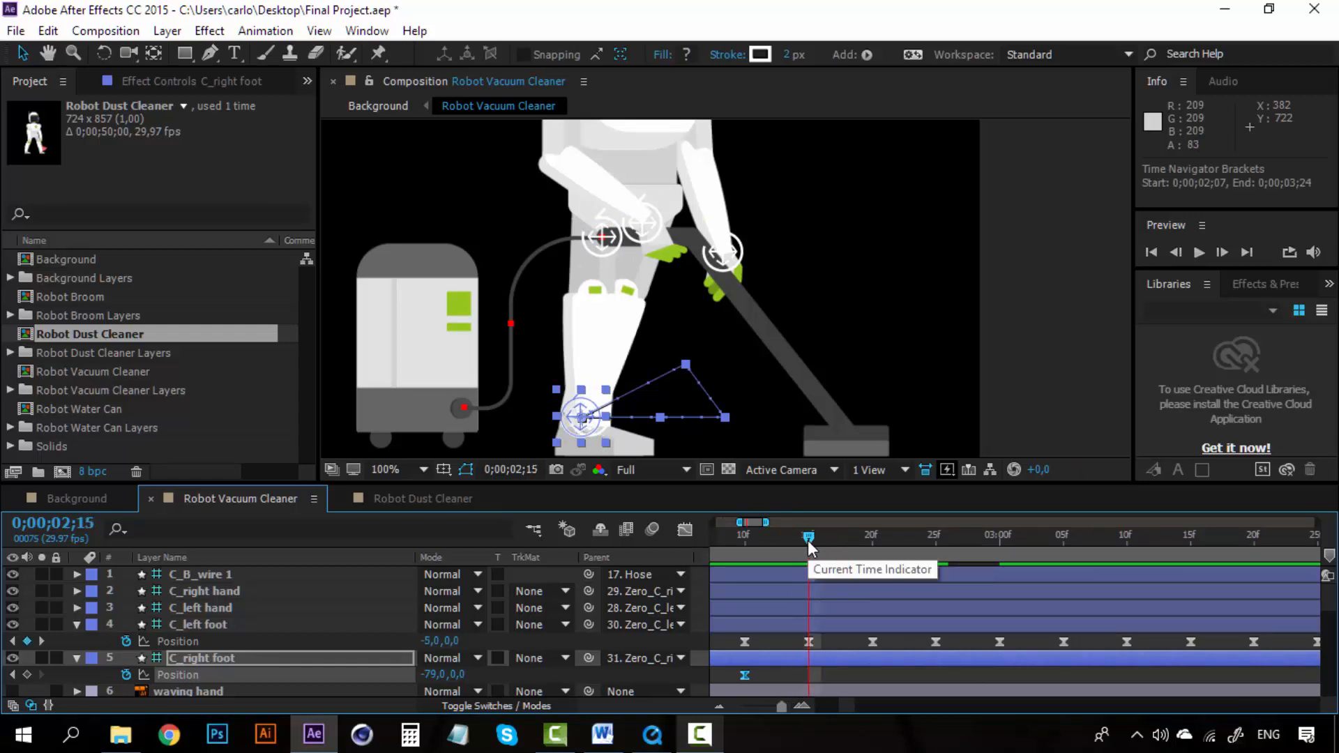
key("ctrl+v")
Step: Paste the copied keyframes again onto C_right foot at 0;00;04;15
scroll(867, 702, "right", 5)
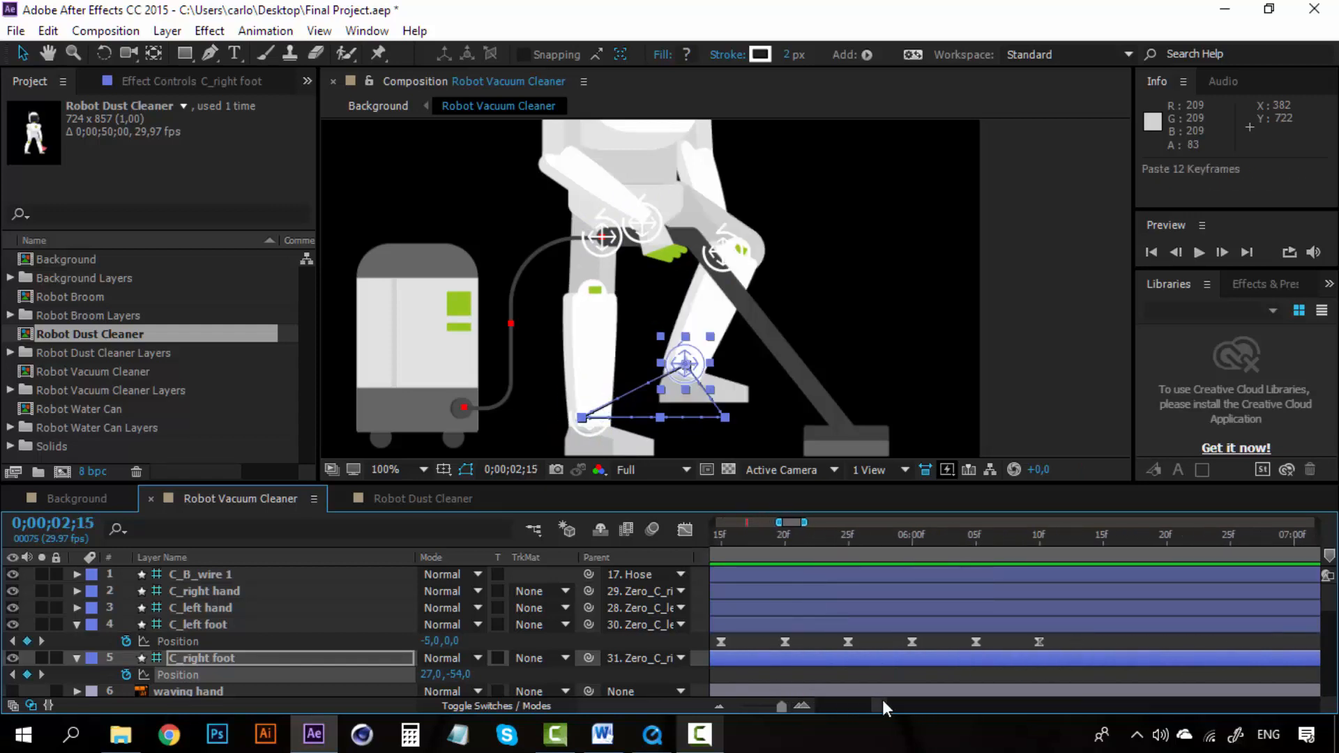
scroll(871, 700, "left", 3)
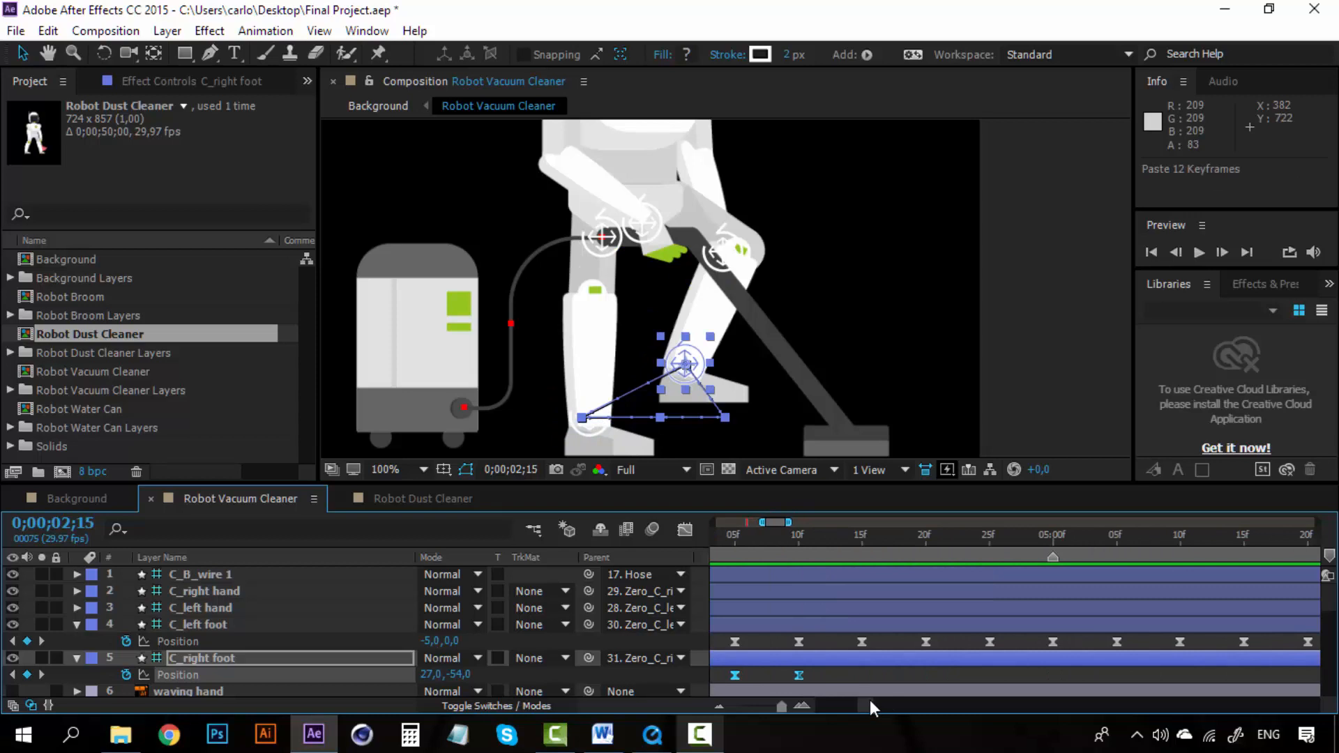
left_click(860, 538)
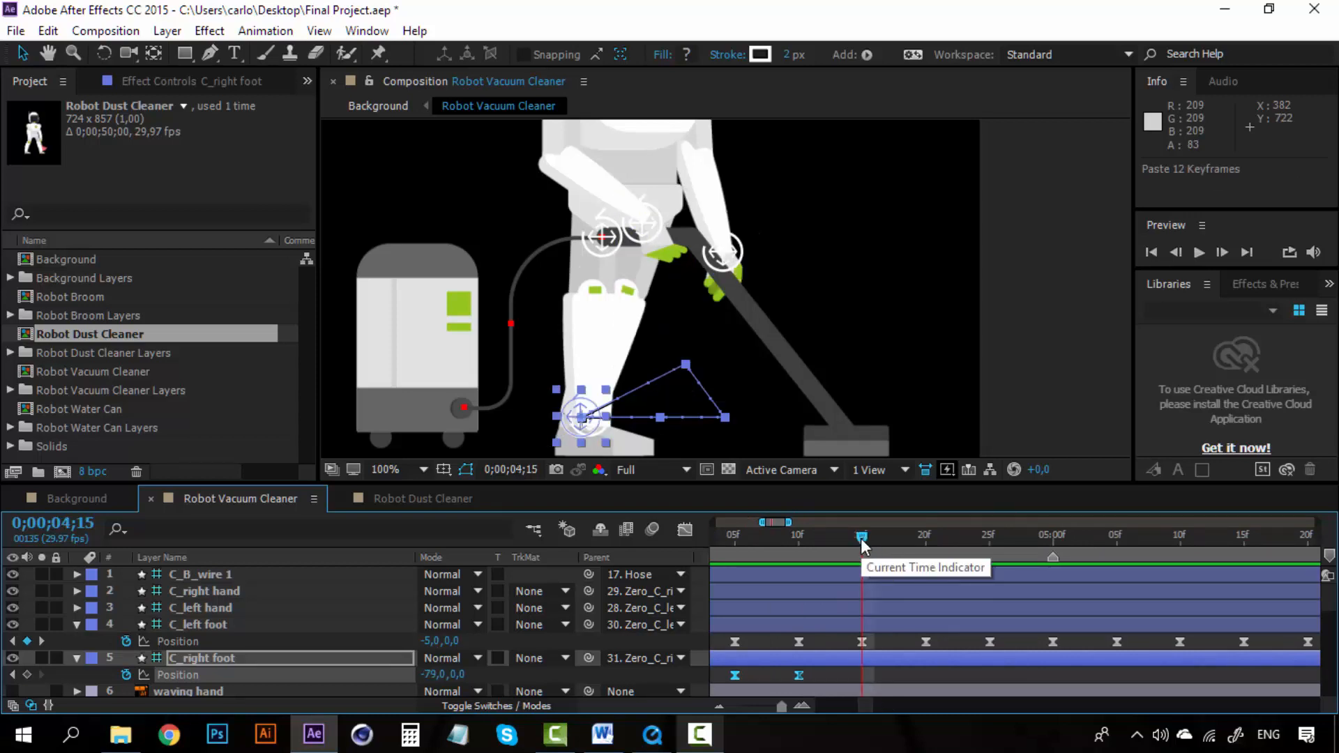
key("ctrl+v")
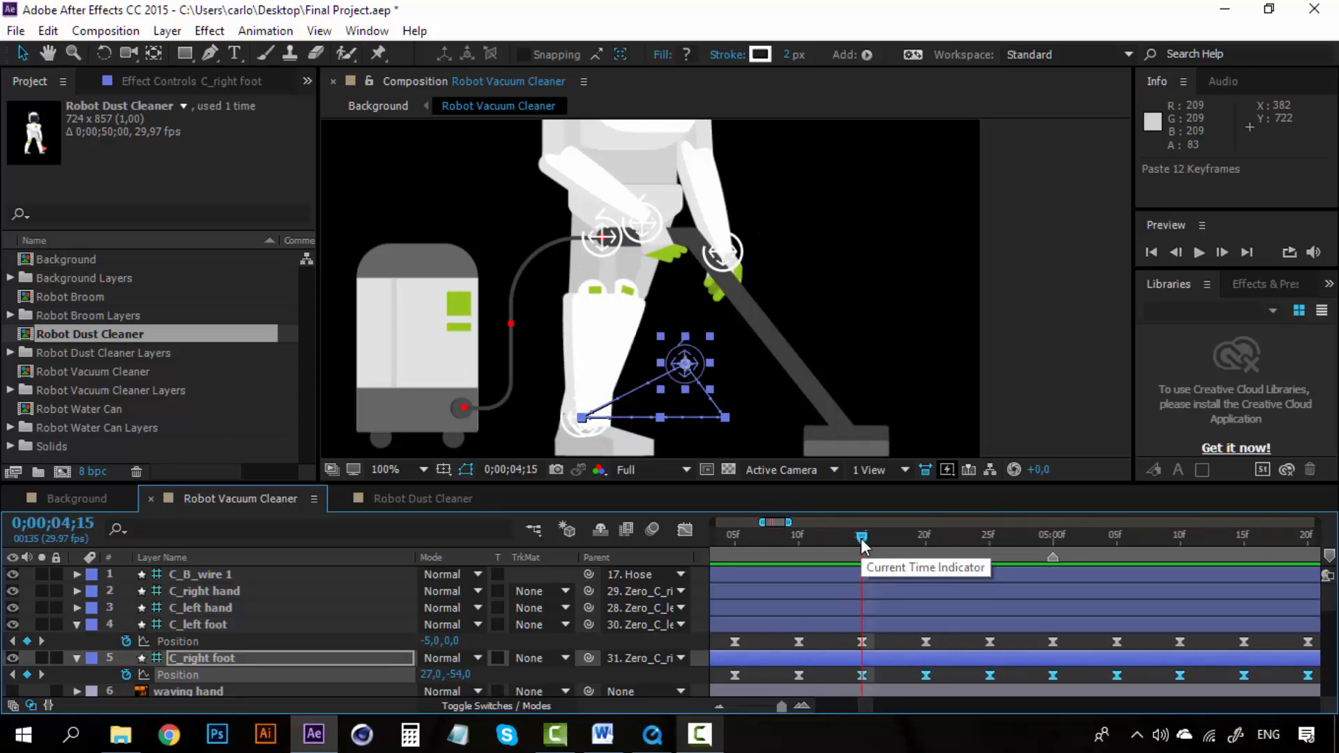
Step: Delete the C_left foot Position keyframes that come after 0;00;05;05
left_click_drag(896, 538, 1052, 534)
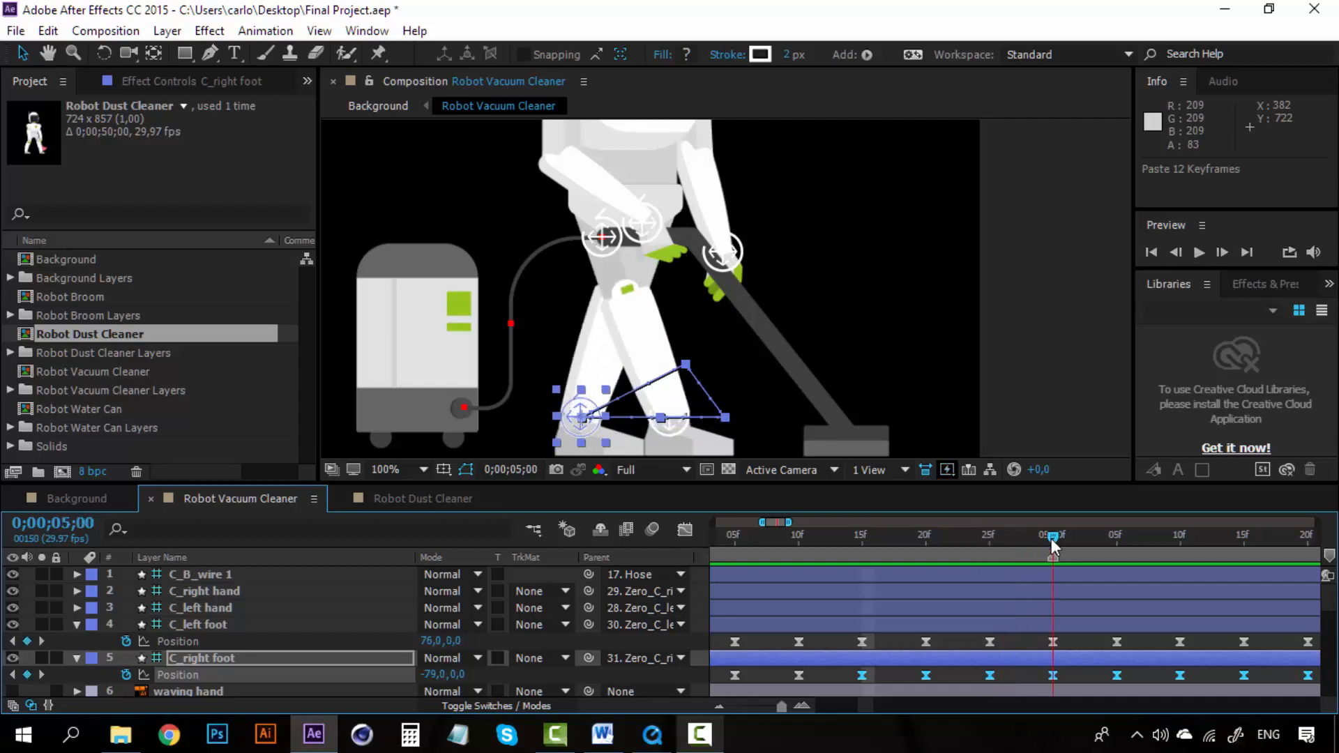
scroll(868, 705, "right", 3)
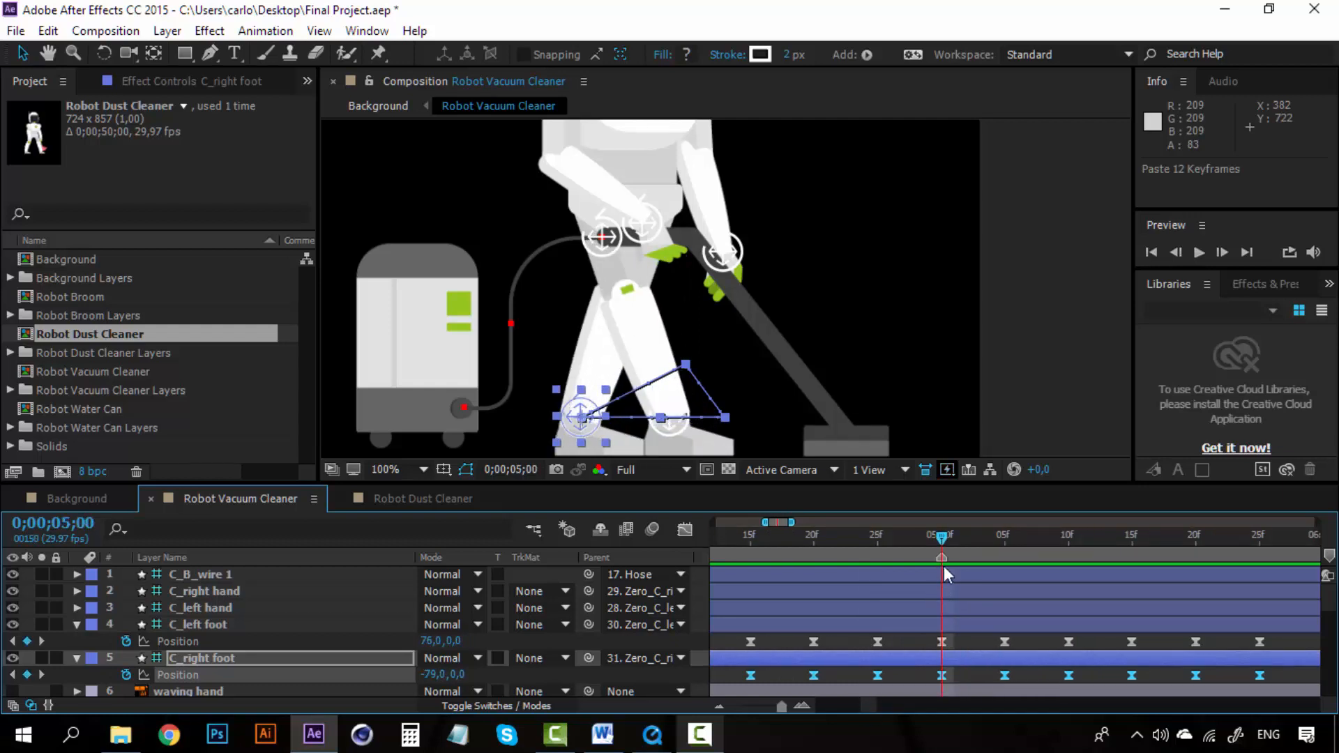
left_click_drag(943, 542, 999, 537)
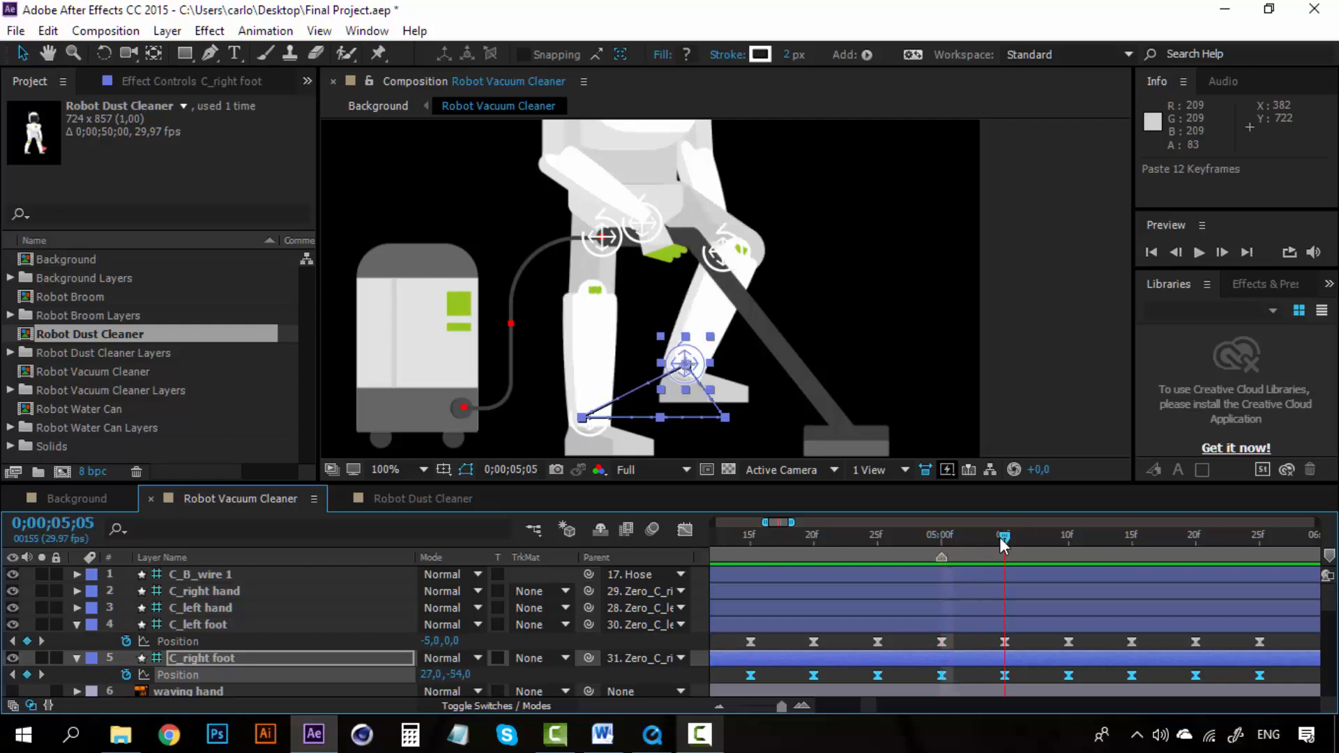
left_click(977, 641)
left_click(232, 656)
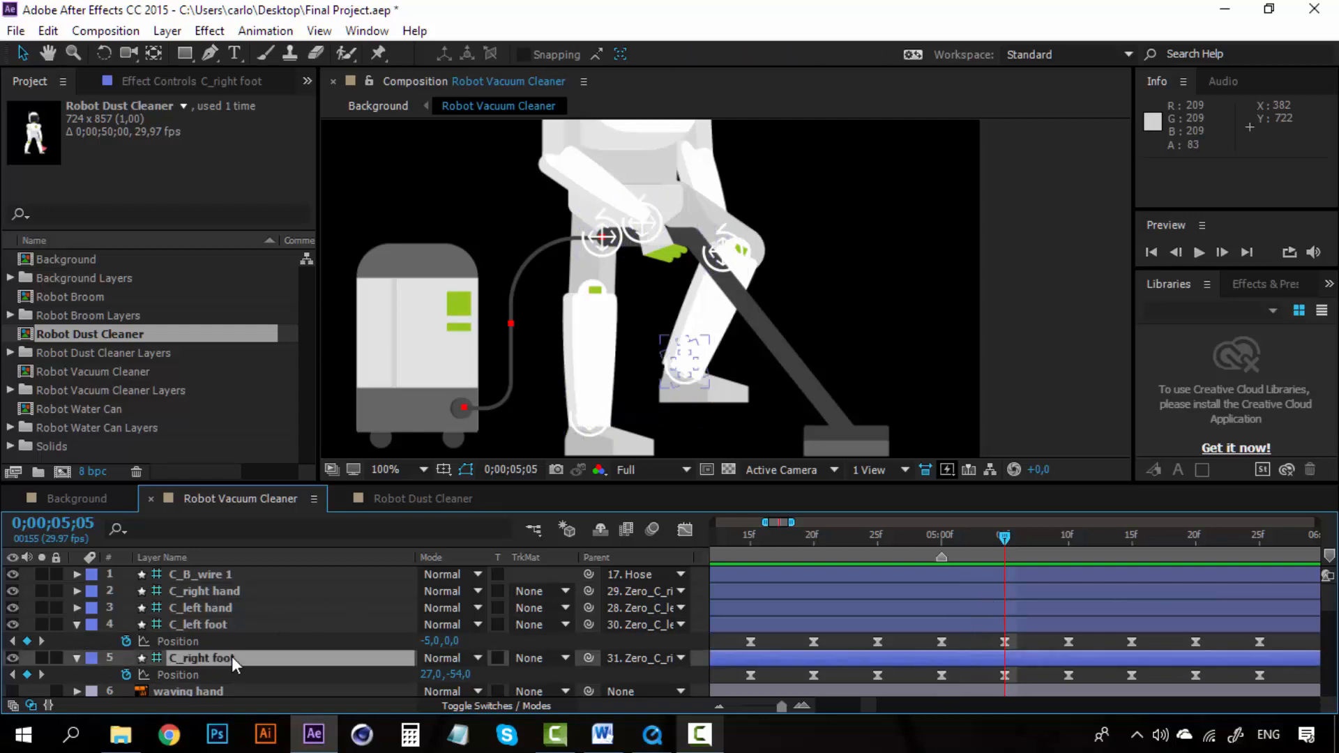
left_click(233, 625)
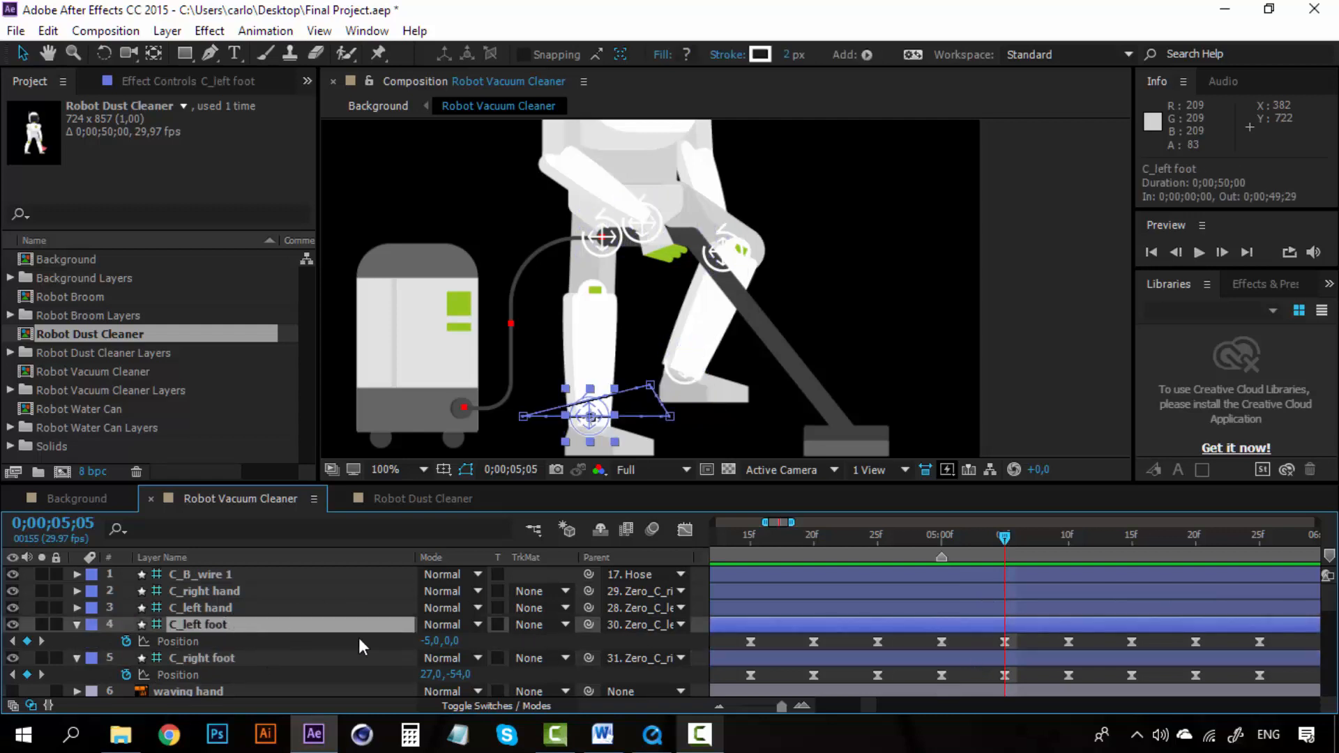
left_click(975, 638)
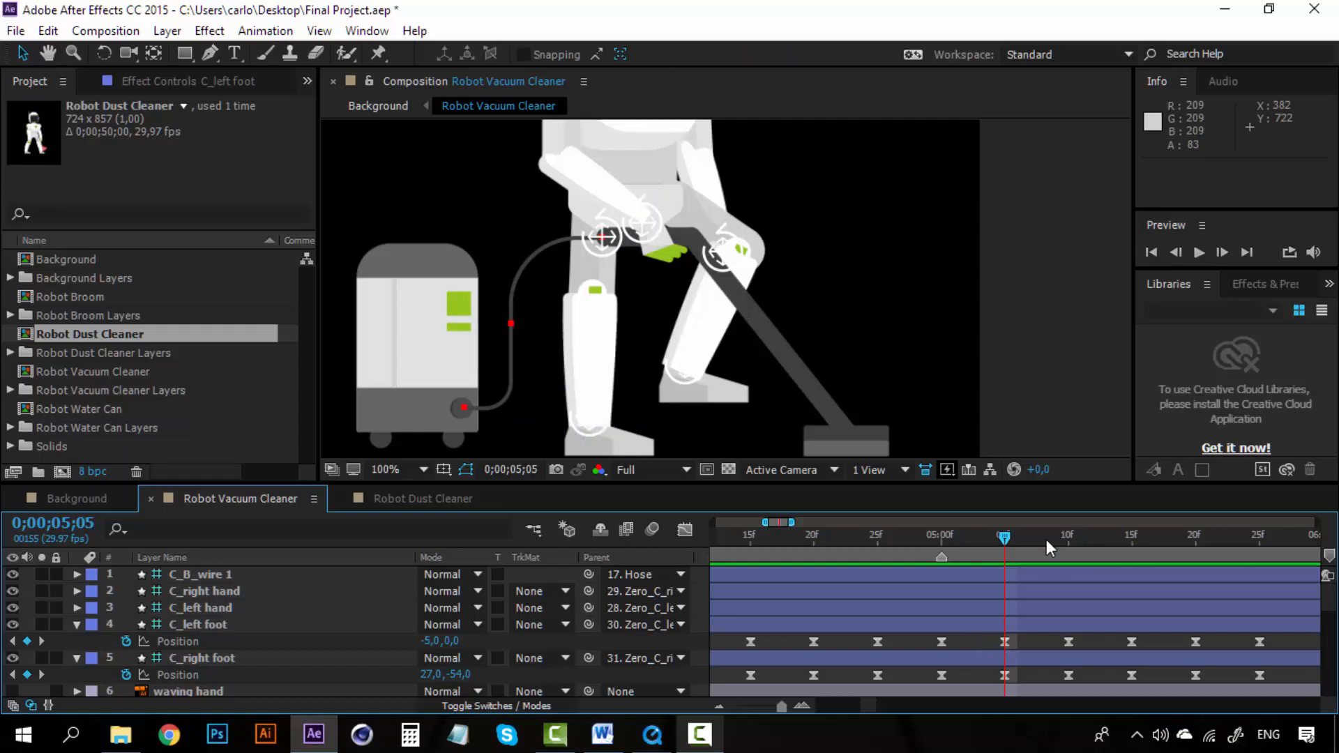
left_click_drag(861, 706, 864, 705)
left_click(719, 706)
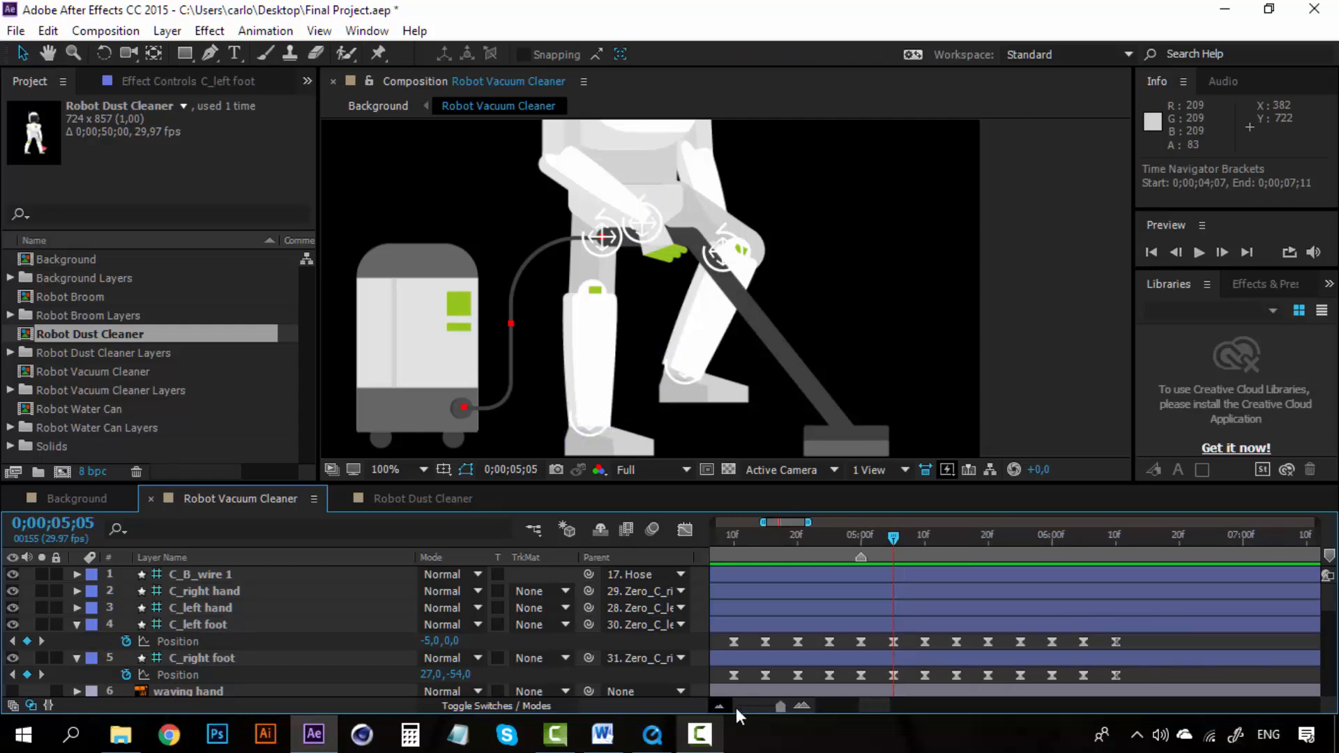
left_click_drag(1123, 676, 915, 672)
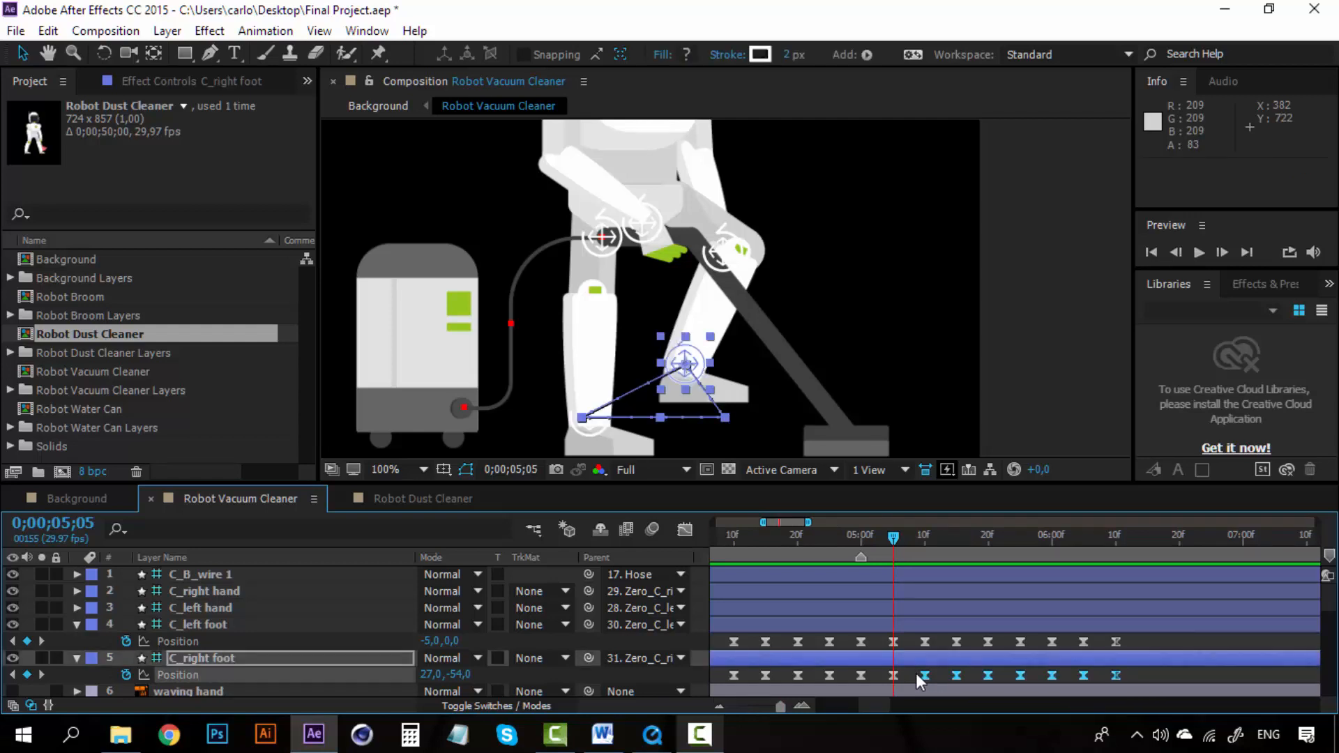
left_click_drag(1140, 638, 918, 646)
key("Delete")
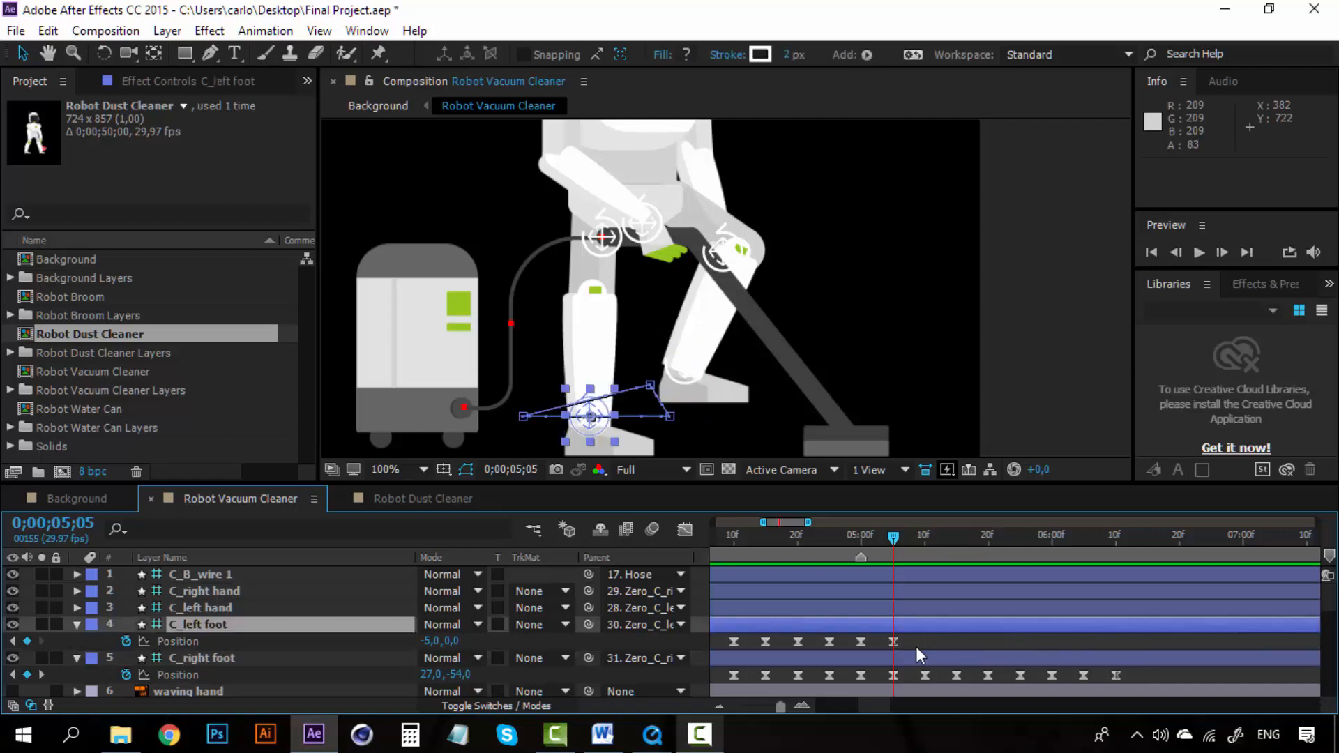
Step: At 0;00;05;10, nudge the C_right foot leftward until its Position reads 2,0
mouse_move(911, 541)
left_mouse_down()
mouse_move(938, 542)
mouse_move(926, 548)
left_mouse_up()
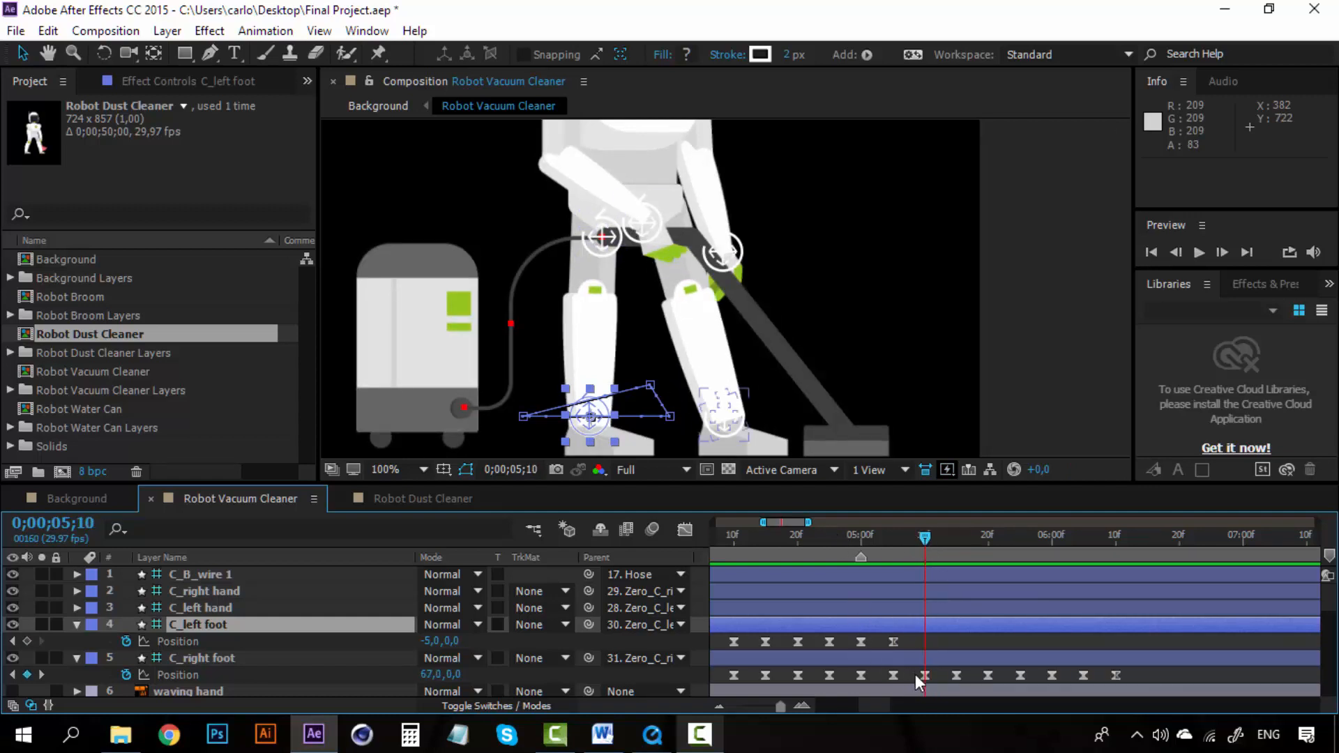
left_click(227, 657)
key("Left")
key("Left")
key("Left")
key("Left")
key("Left")
key("Left")
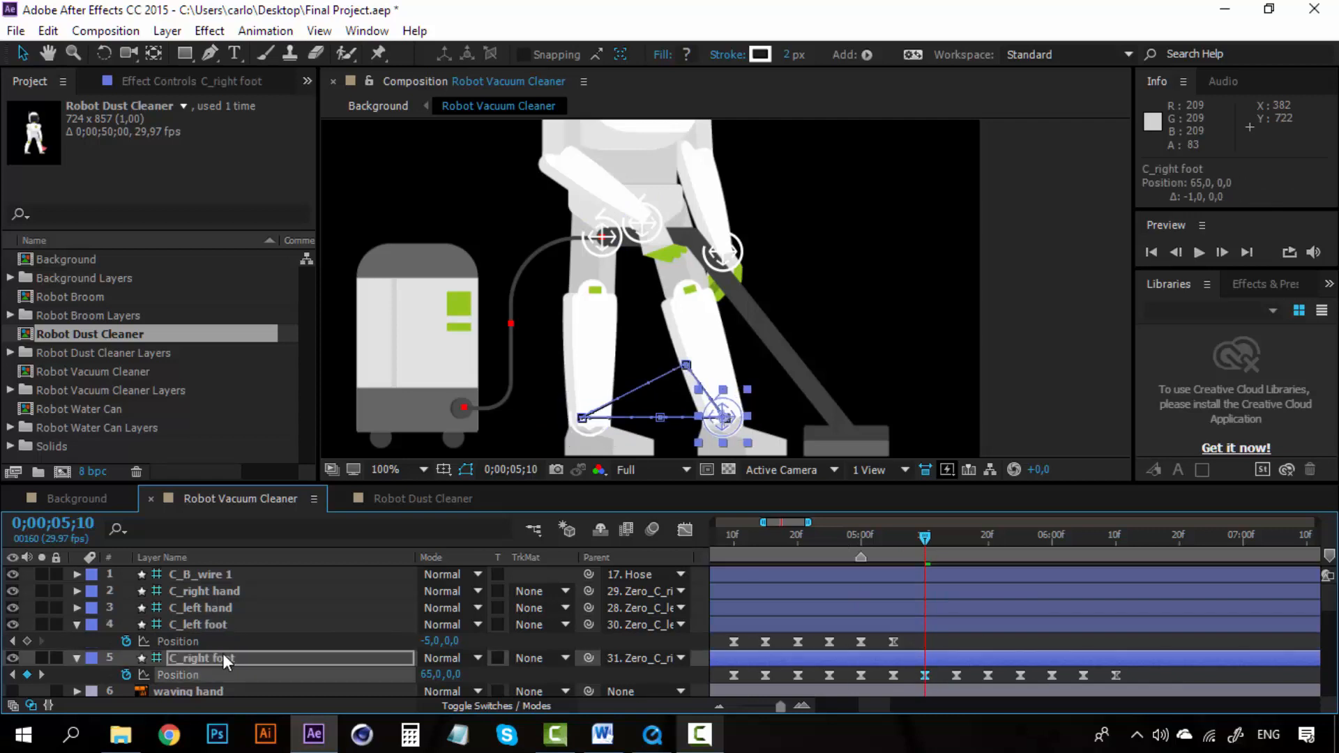
key("Left")
key("Left")
key("Left")
key("Left")
key("Left")
key("Left")
key("Left")
key("Left")
key("Left")
key("Left")
key("Left")
key("Left")
key("Left")
key("Left")
key("Left")
key("Left")
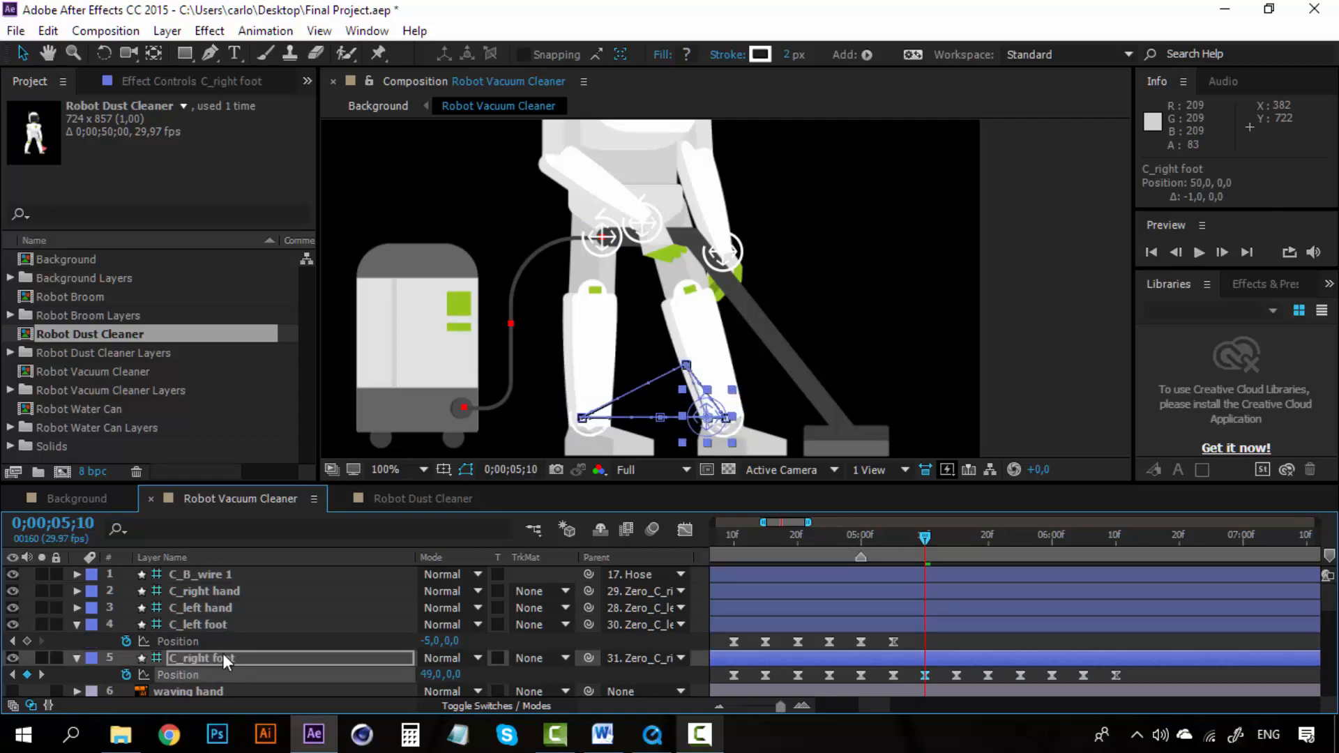
key("Left")
key("Left")
key("Left")
key("Left")
key("Left")
key("Left")
key("Left")
key("Left")
key("Left")
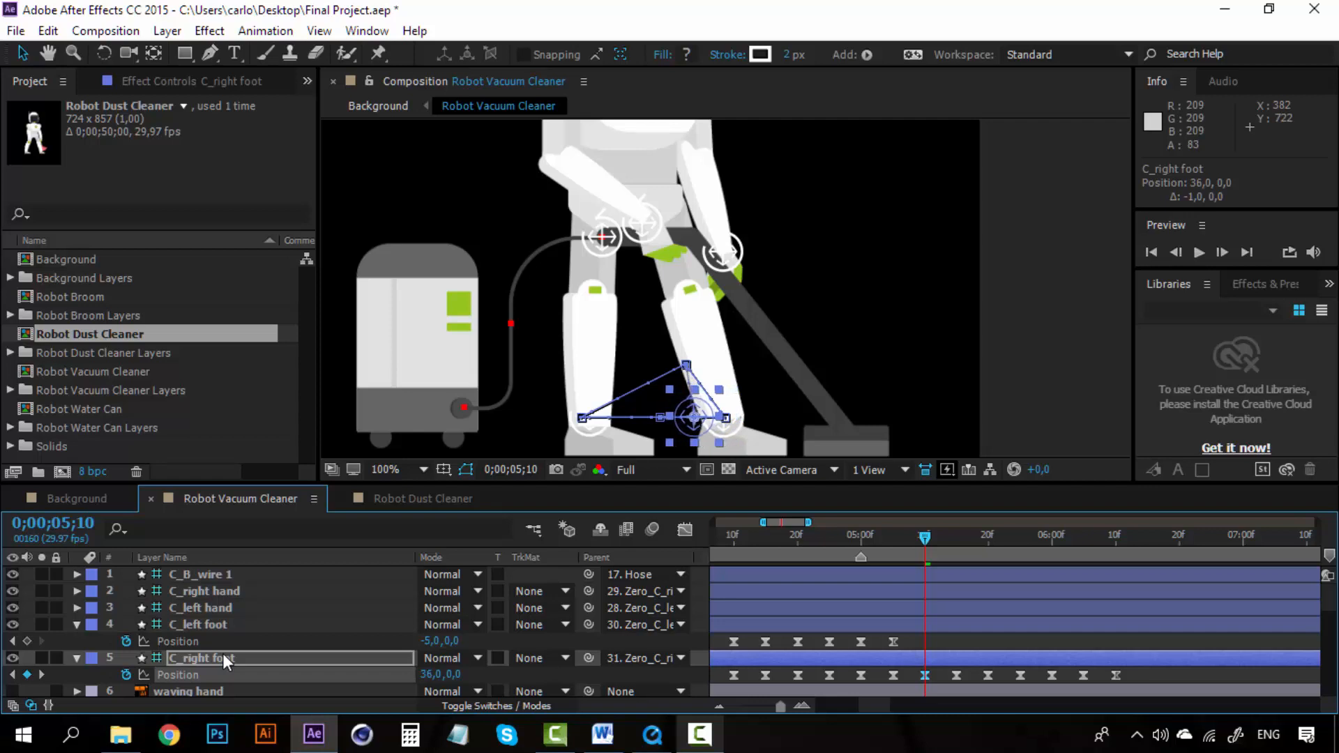
key("Left")
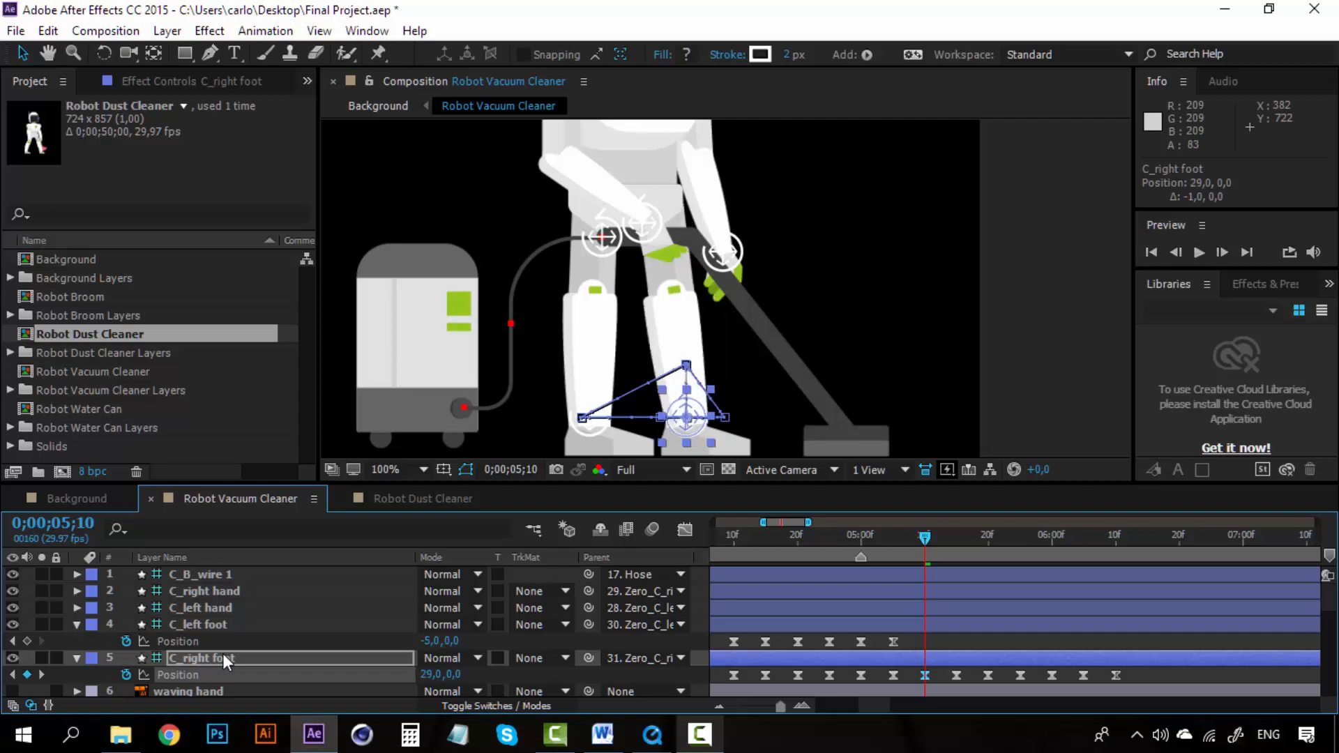
key("Left")
key("Left")
key("Left")
key("Left")
key("Left")
key("Left")
key("Left")
key("Left")
key("Left")
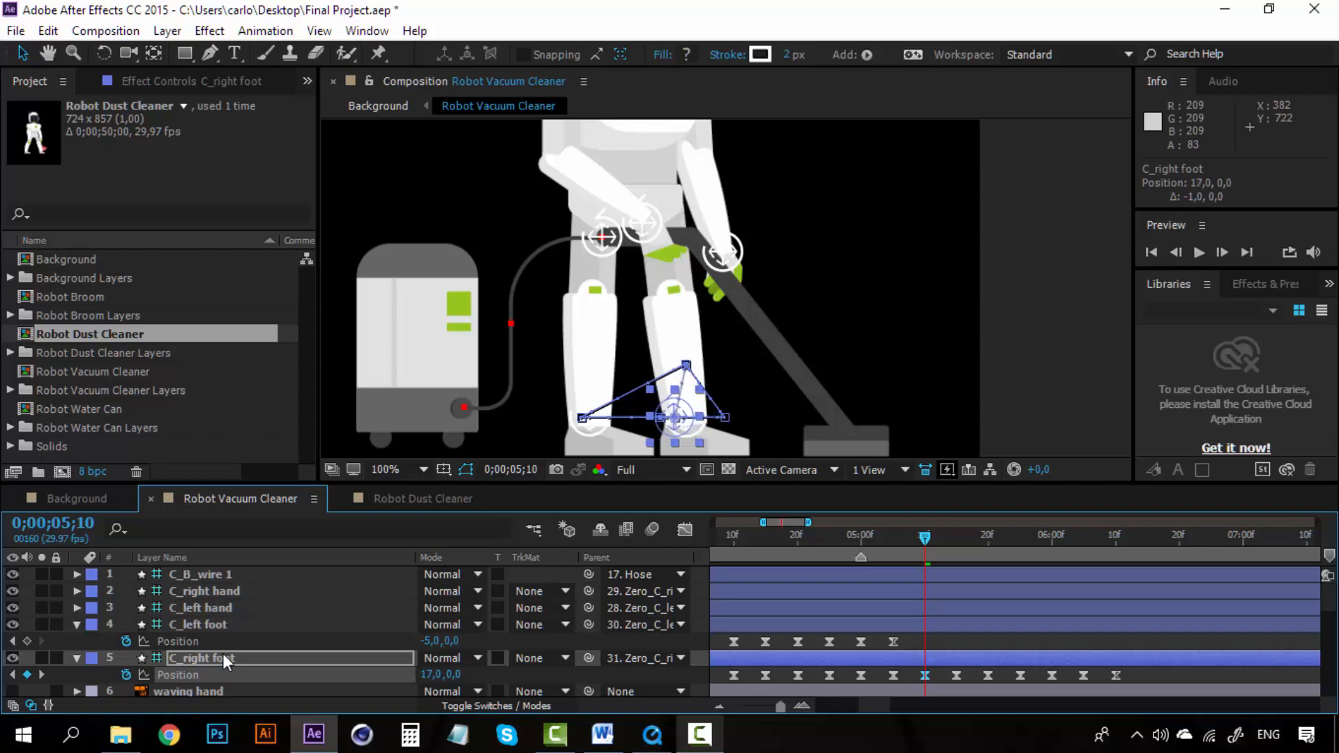
key("Left")
key("Left")
key("Left")
key("Left")
key("Left")
key("Left")
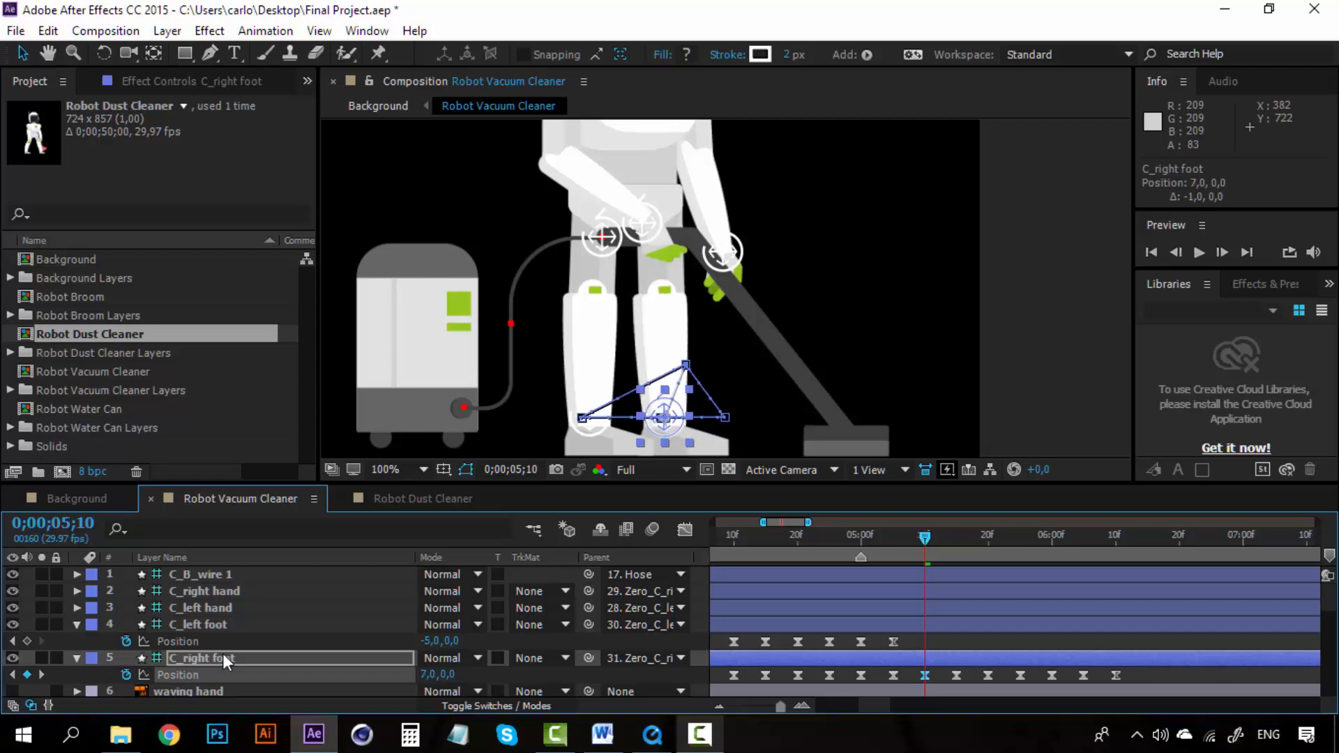
key("Left")
key("Left")
key("Left")
key("Left")
key("Left")
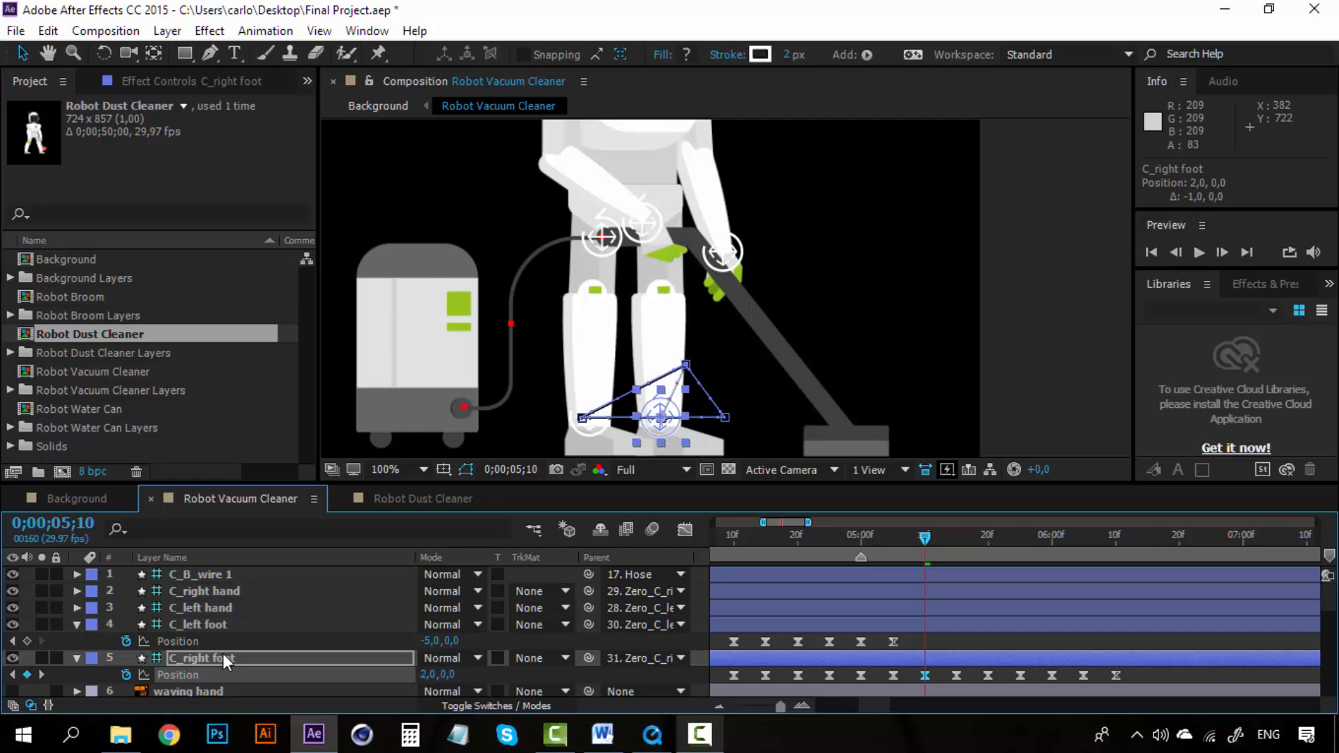
Step: Delete the C_right foot Position keyframes that come after 0;00;05;10
left_click(839, 535)
key("space")
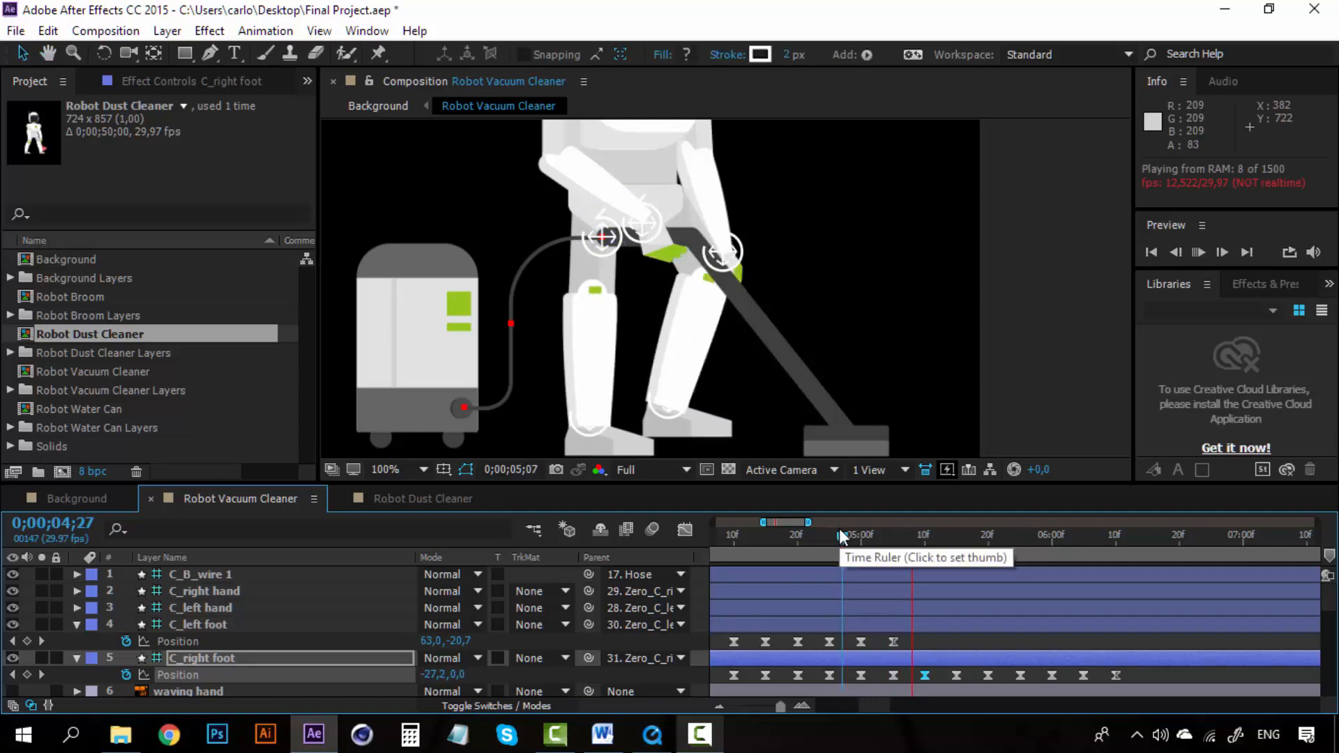
left_click_drag(841, 537, 926, 539)
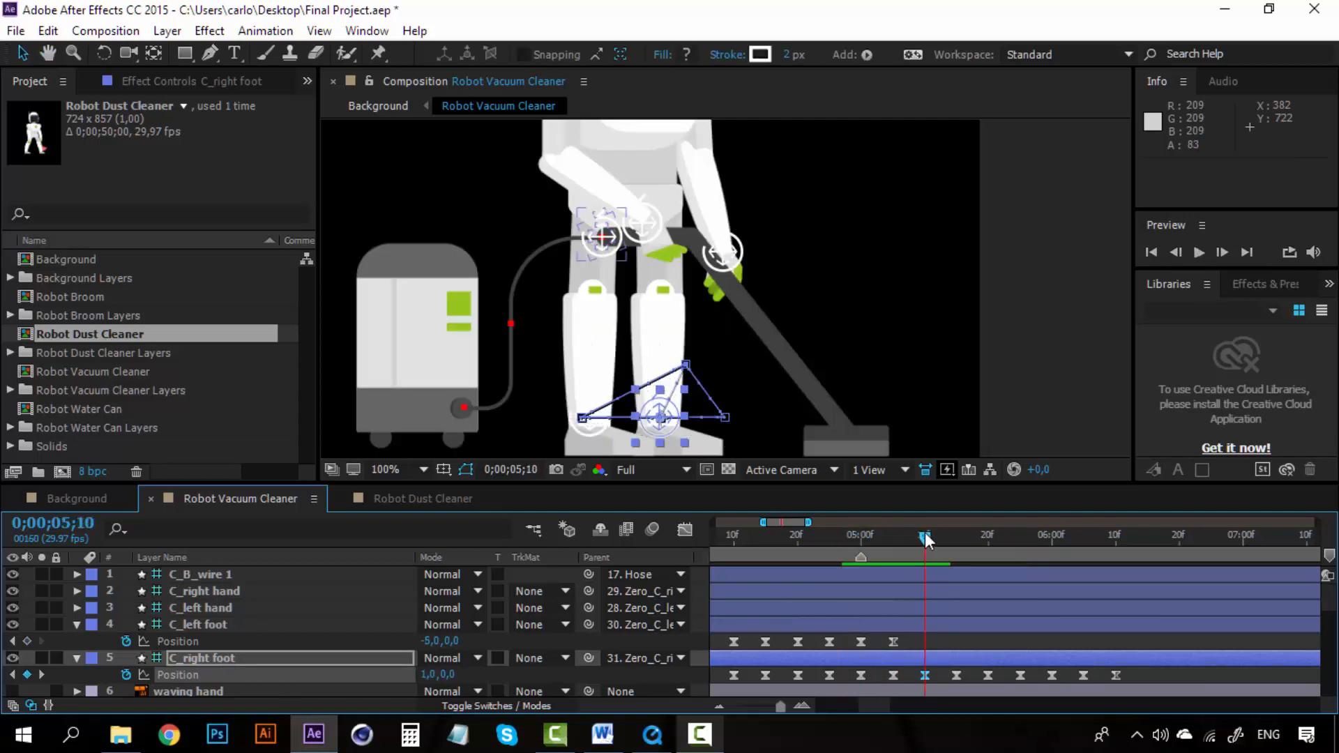
left_click_drag(1136, 675, 944, 678)
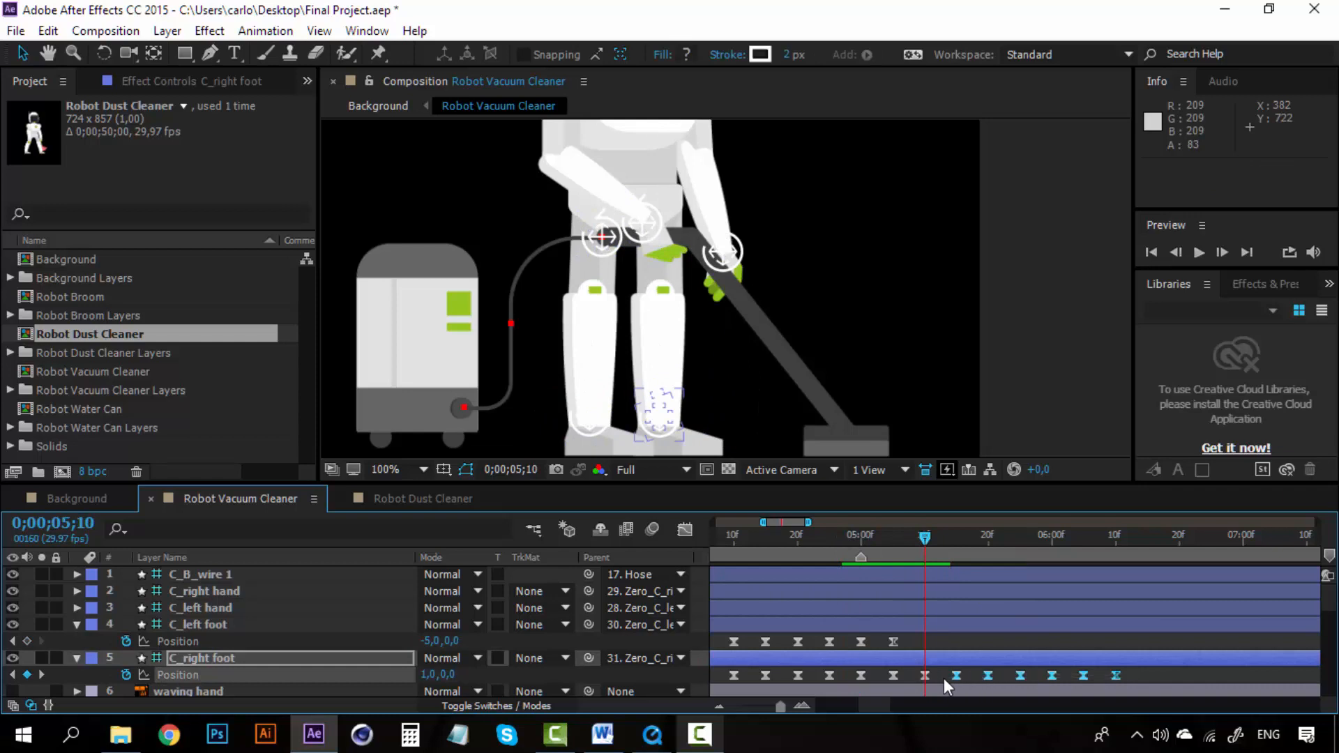
key("Delete")
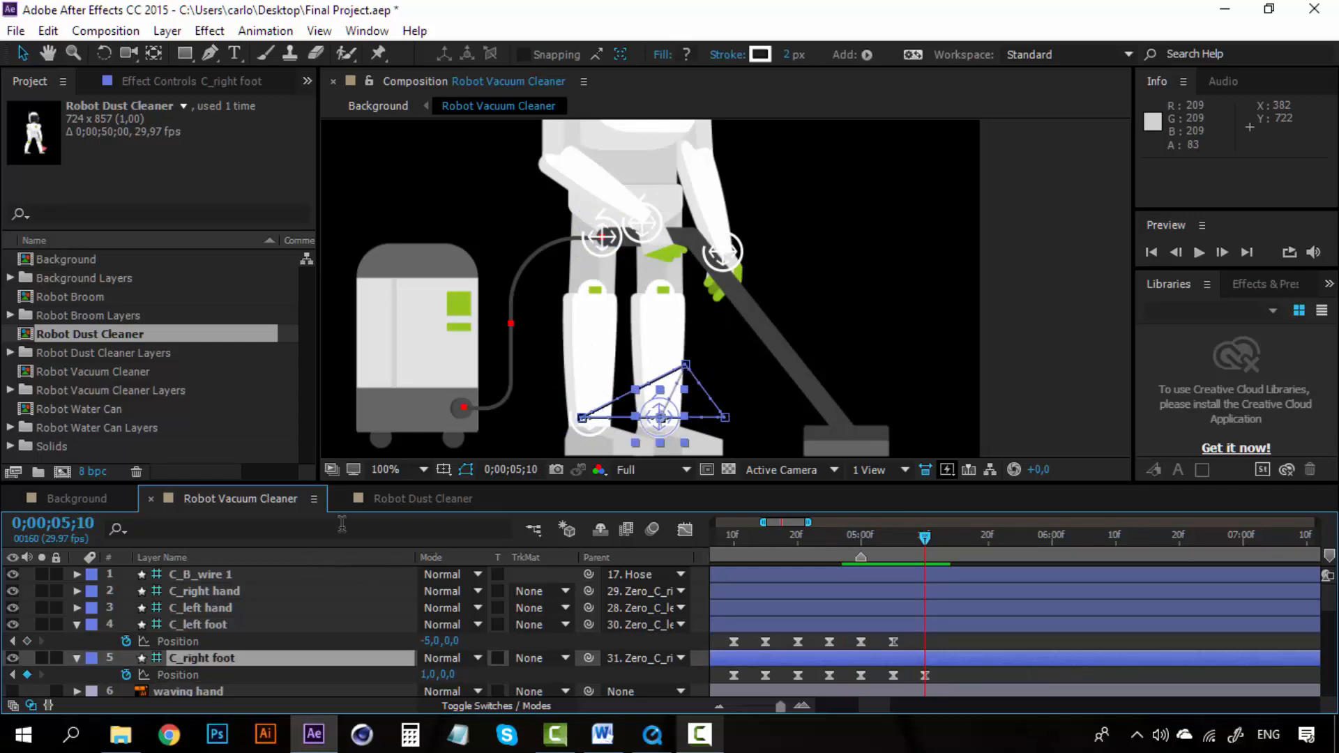
Step: In the Background composition, move the Robot Vacuum Cleaner layer's last Position keyframe to 0;00;41;21
left_click(77, 495)
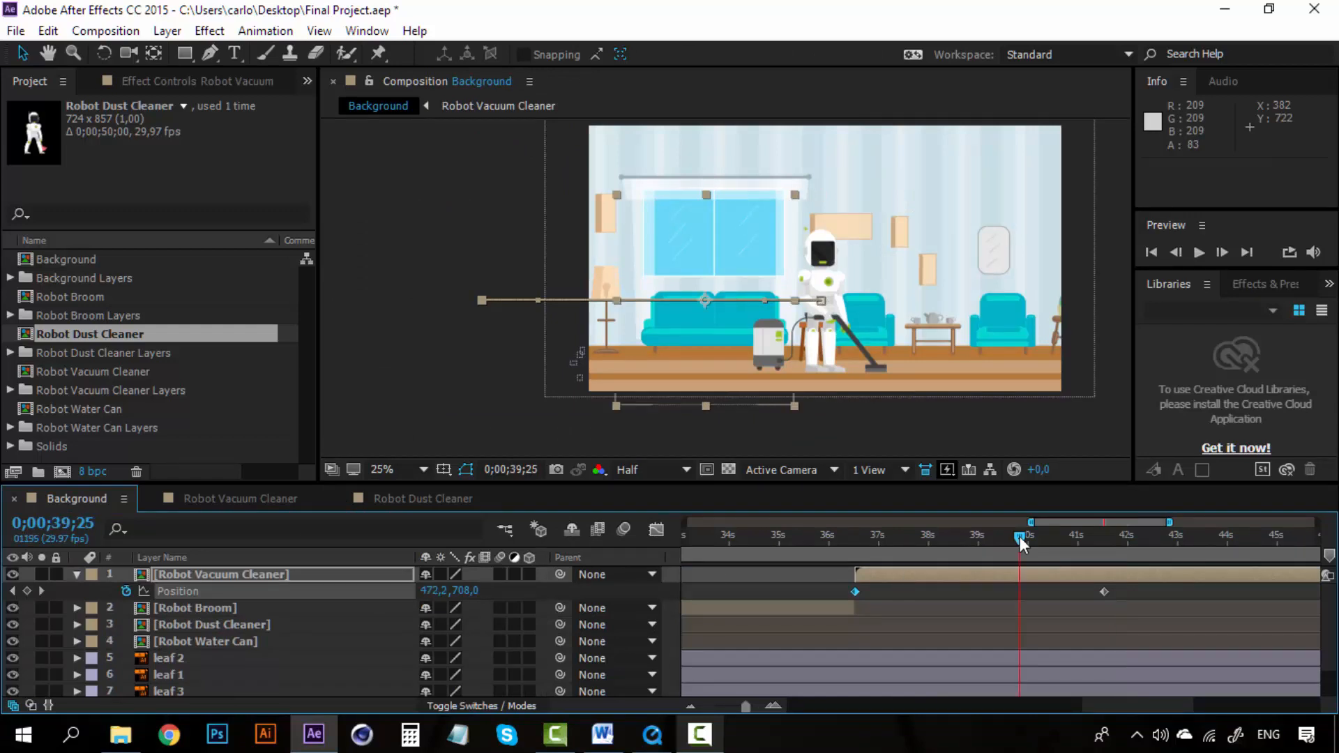
left_click_drag(1020, 537, 1114, 527)
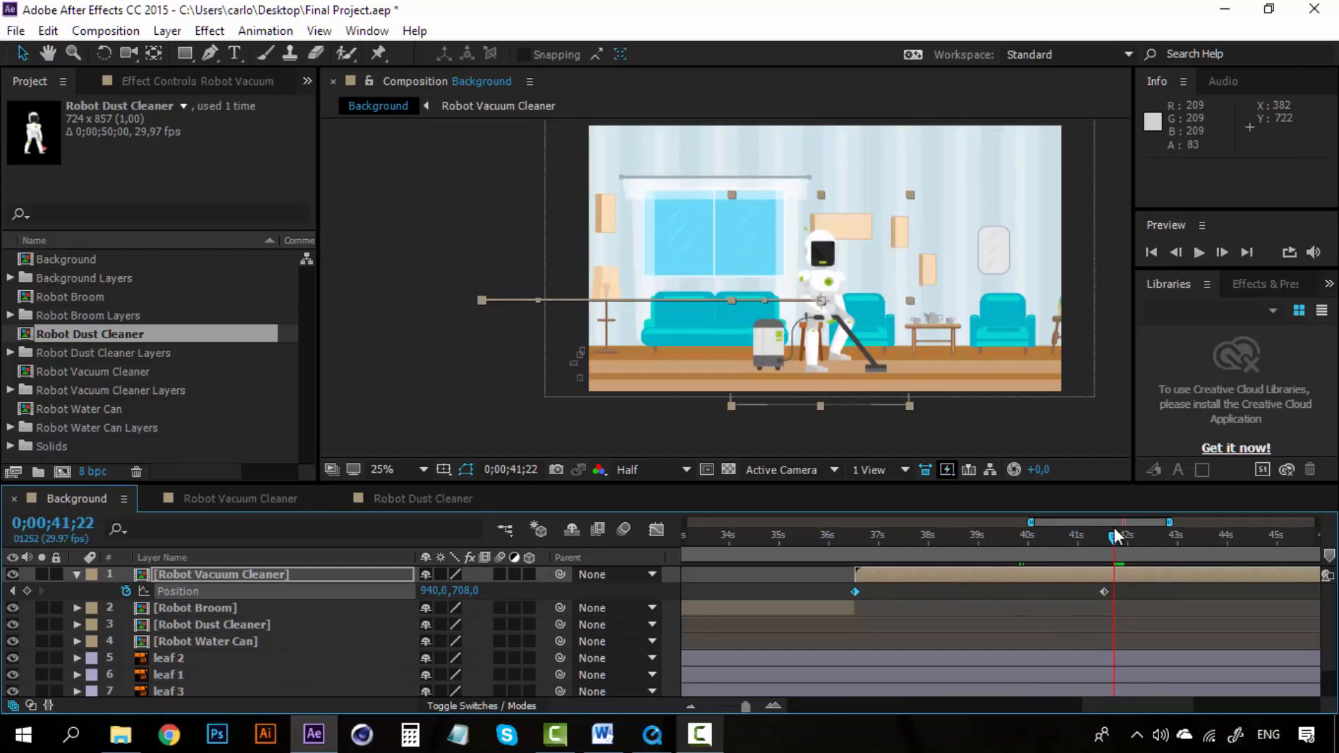
left_click(772, 706)
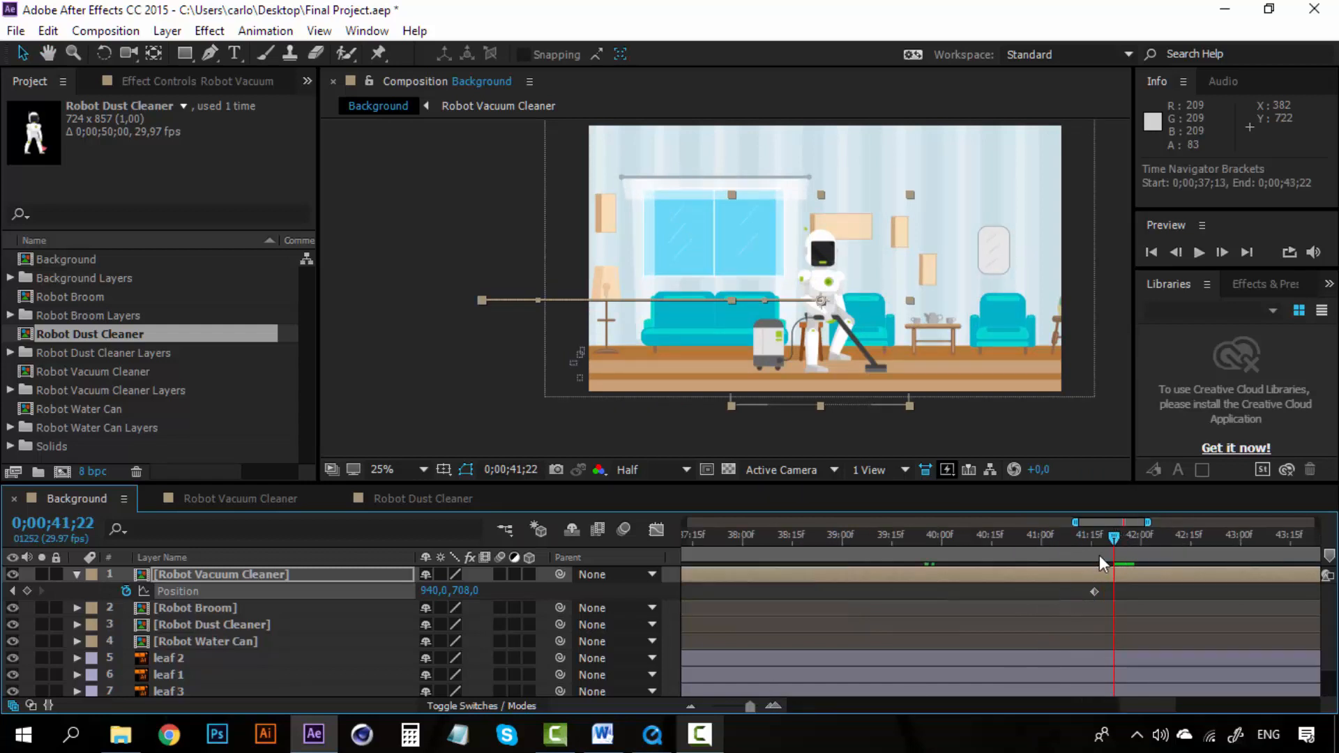
left_click(1091, 535)
key("space")
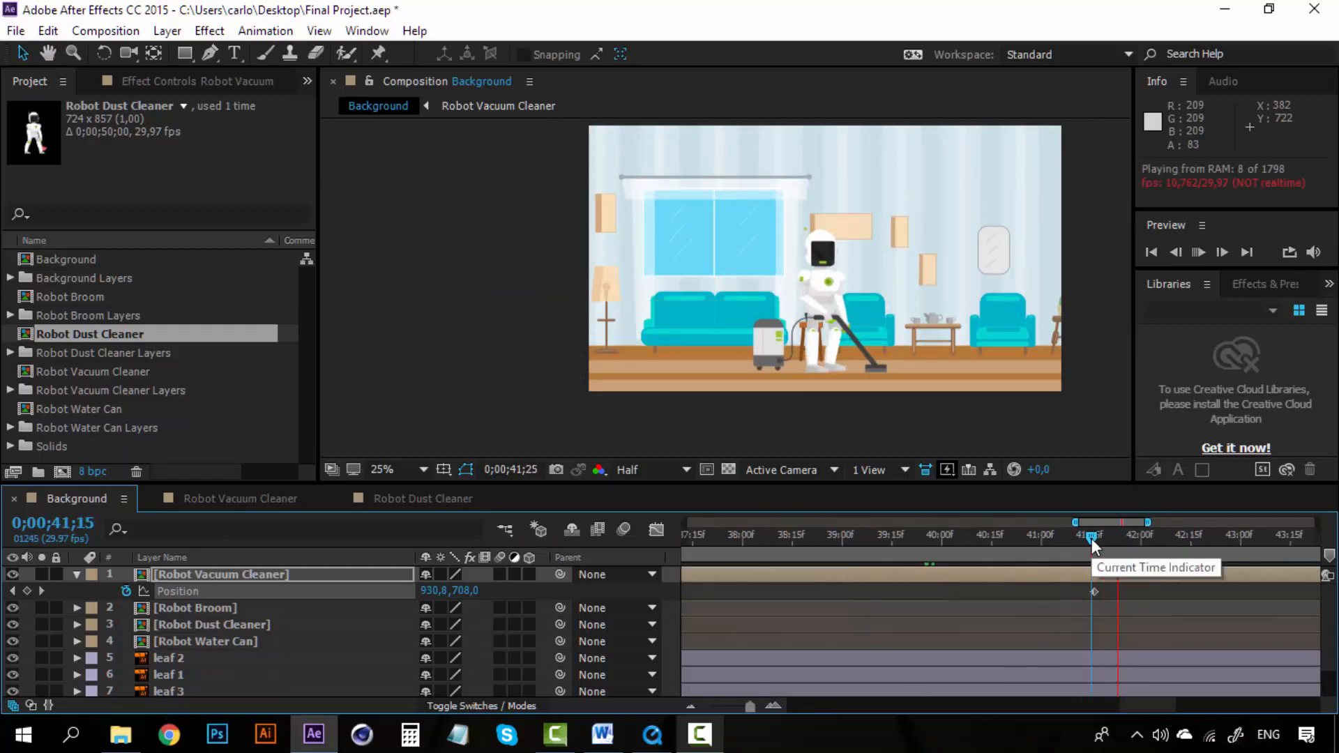
mouse_move(1092, 542)
left_mouse_down()
mouse_move(1073, 535)
mouse_move(1086, 534)
left_mouse_up()
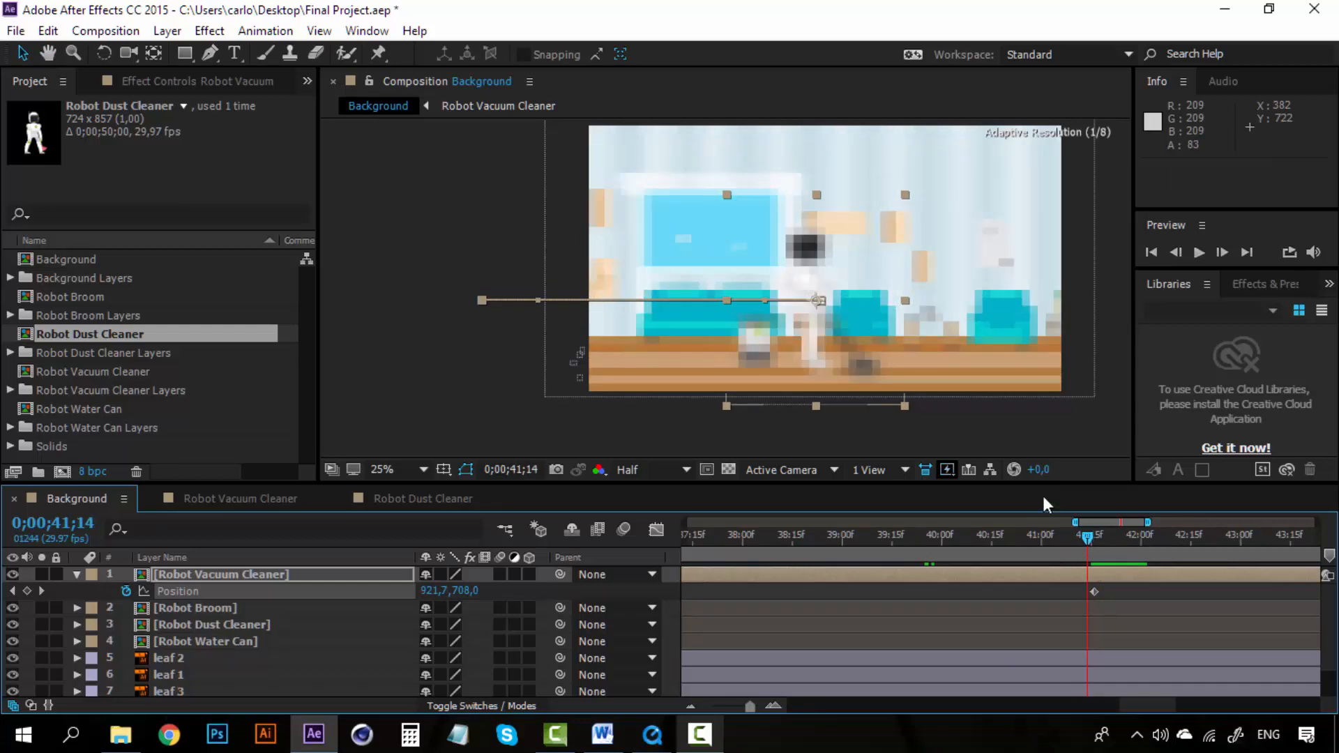
scroll(840, 364, "up", 2)
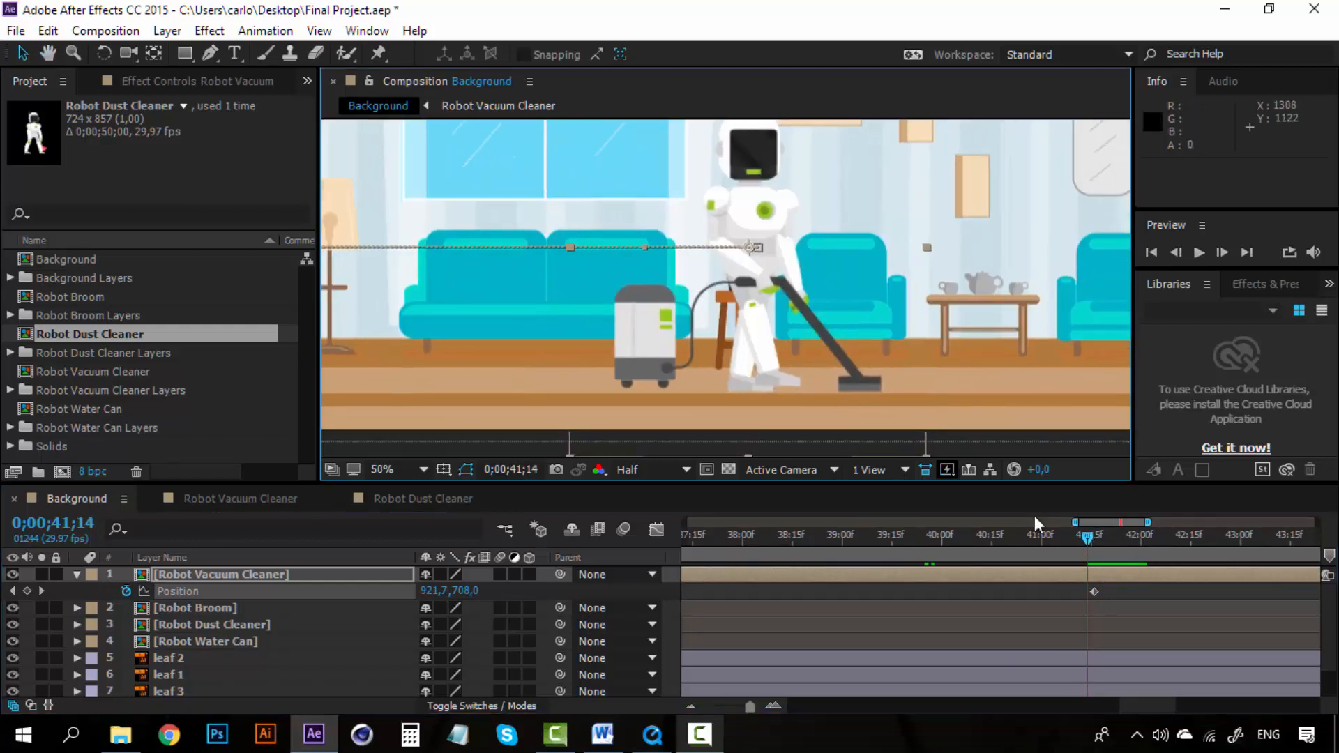
left_click_drag(1085, 537, 1109, 536)
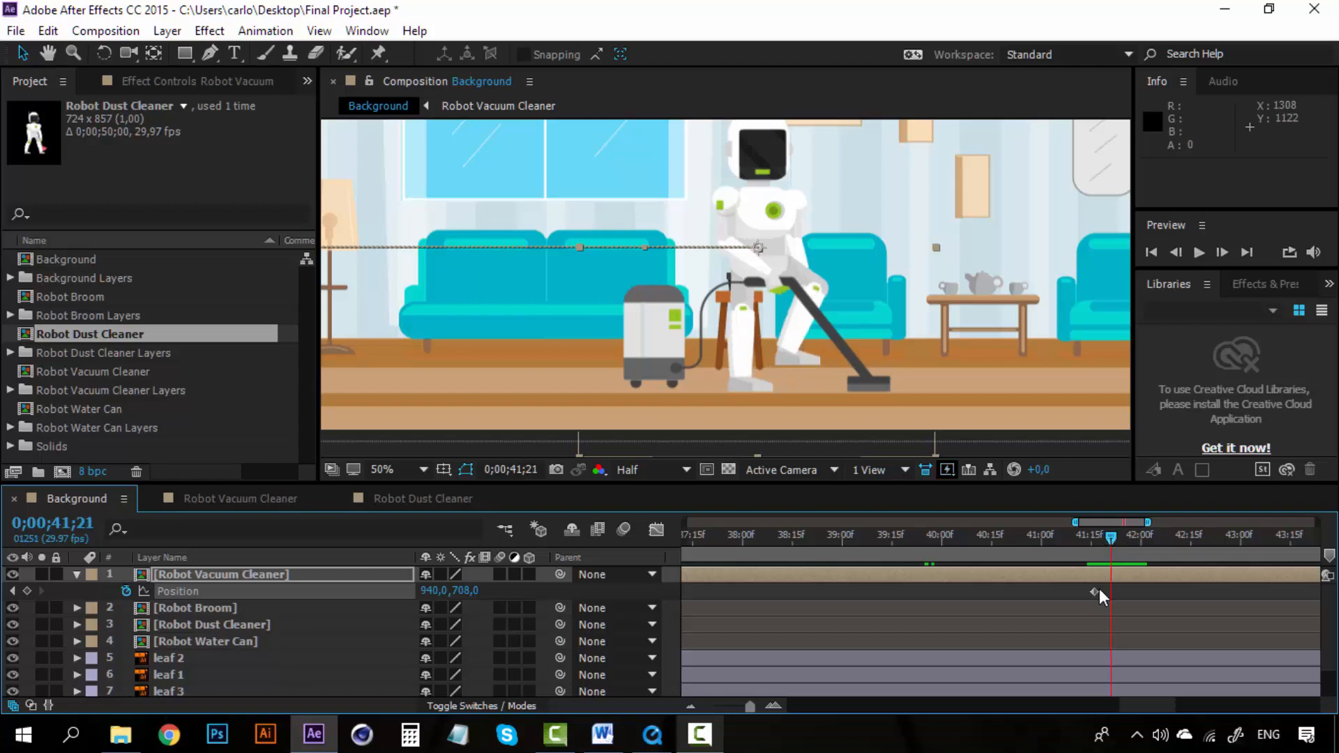
left_click_drag(1099, 590, 1102, 570)
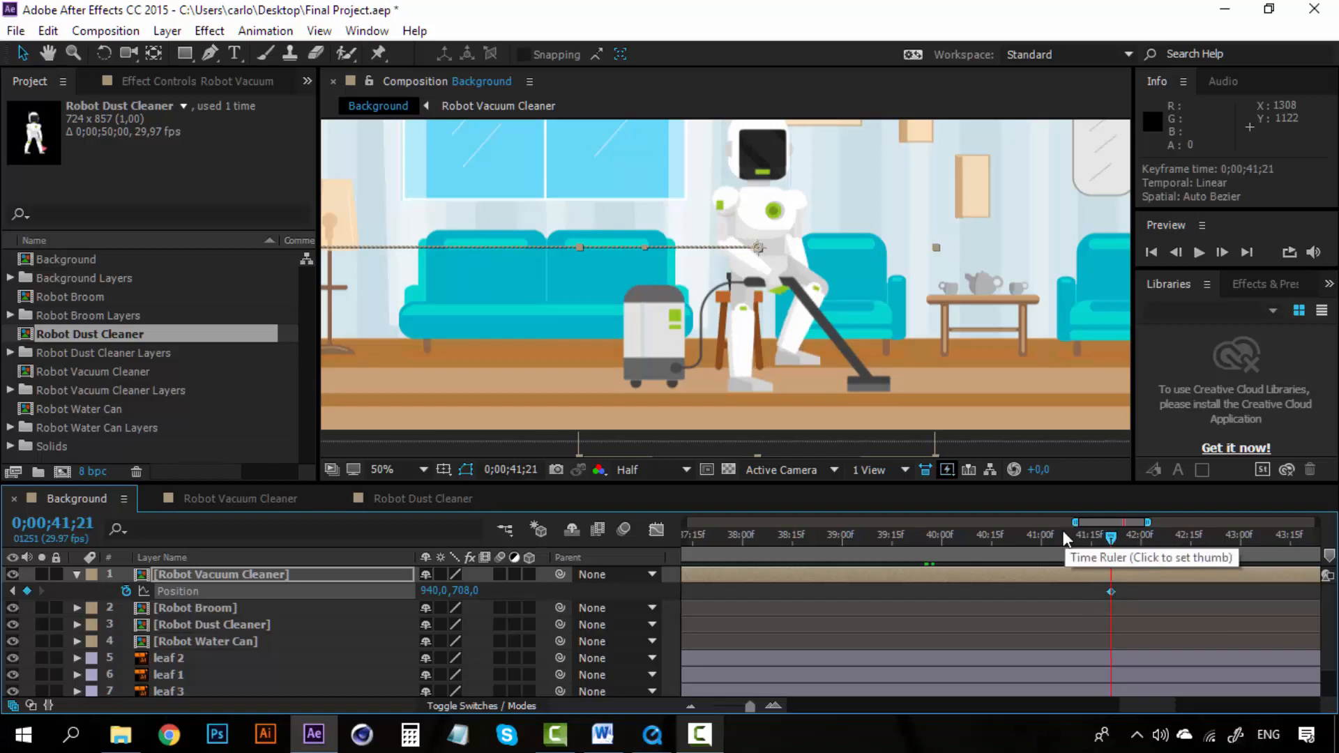
Step: Preview the robot's walk across the room in the Background composition
left_click(1063, 532)
key("space")
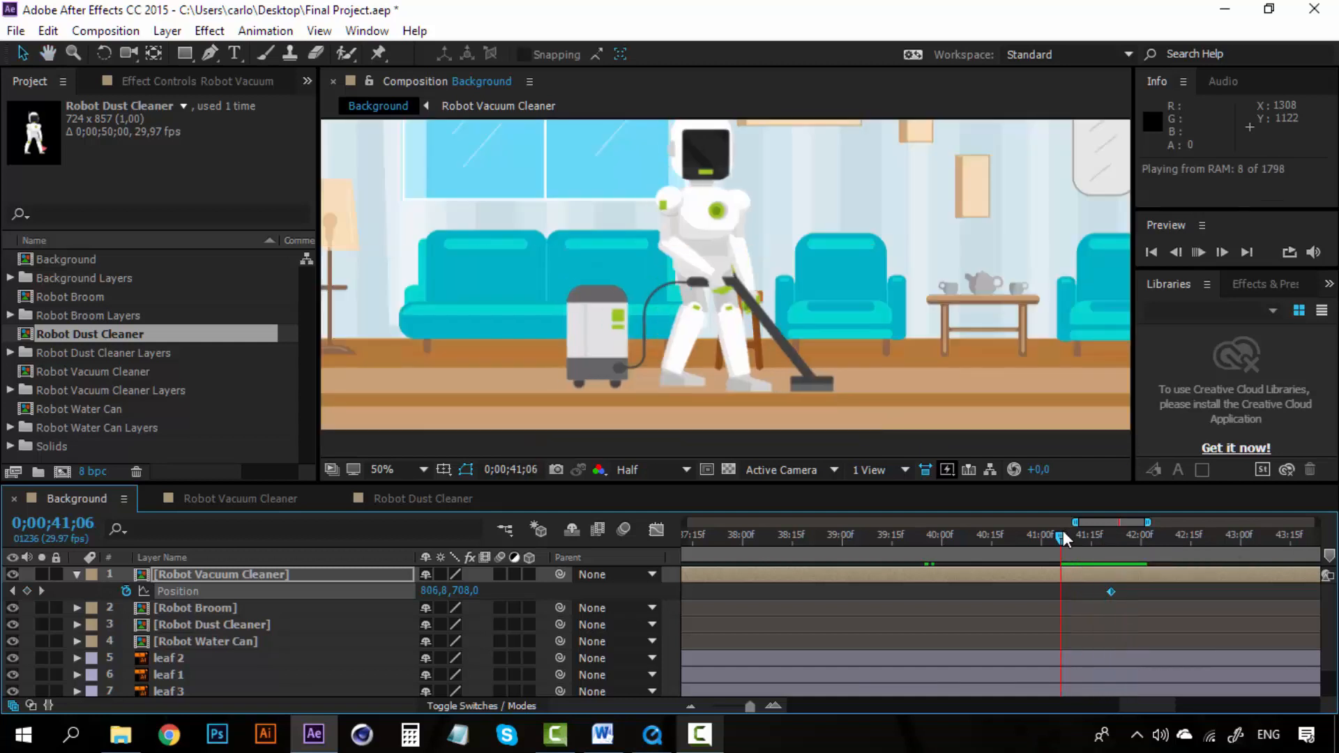
left_click_drag(1062, 531, 1111, 534)
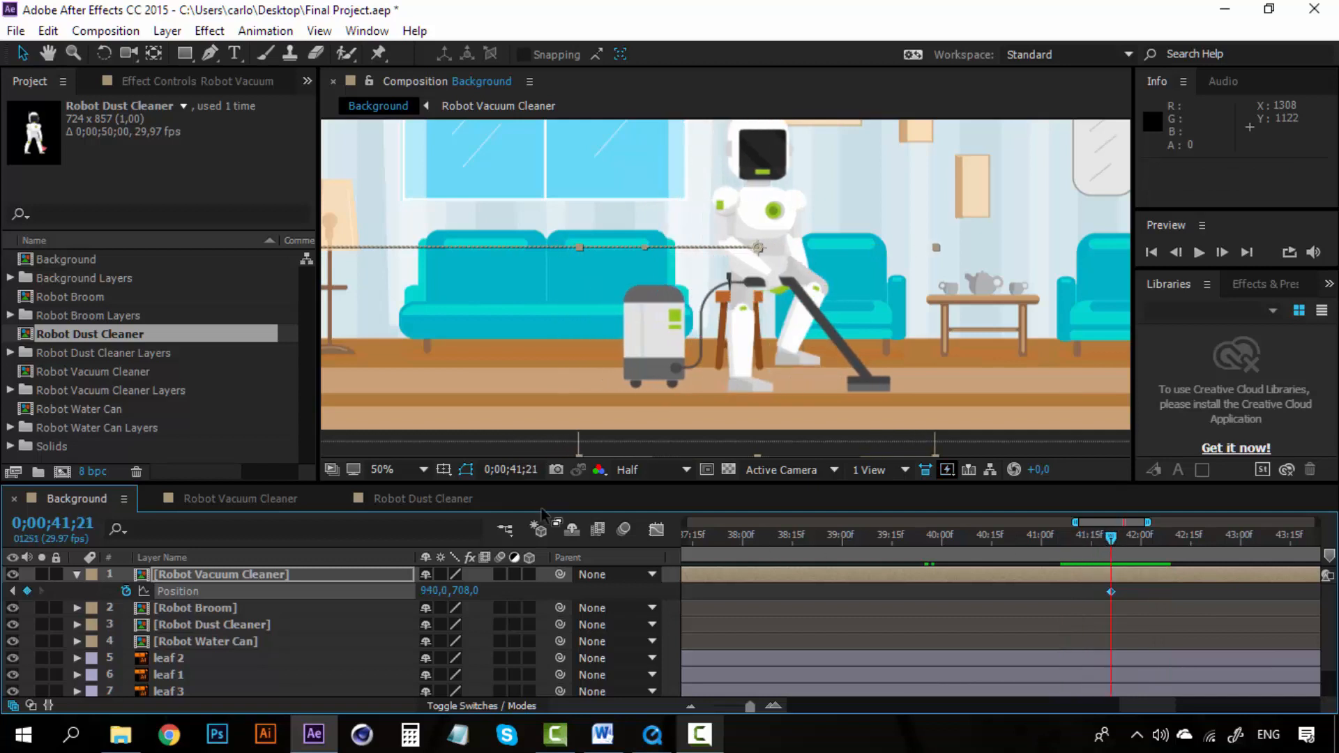
left_click(691, 705)
left_click(868, 535)
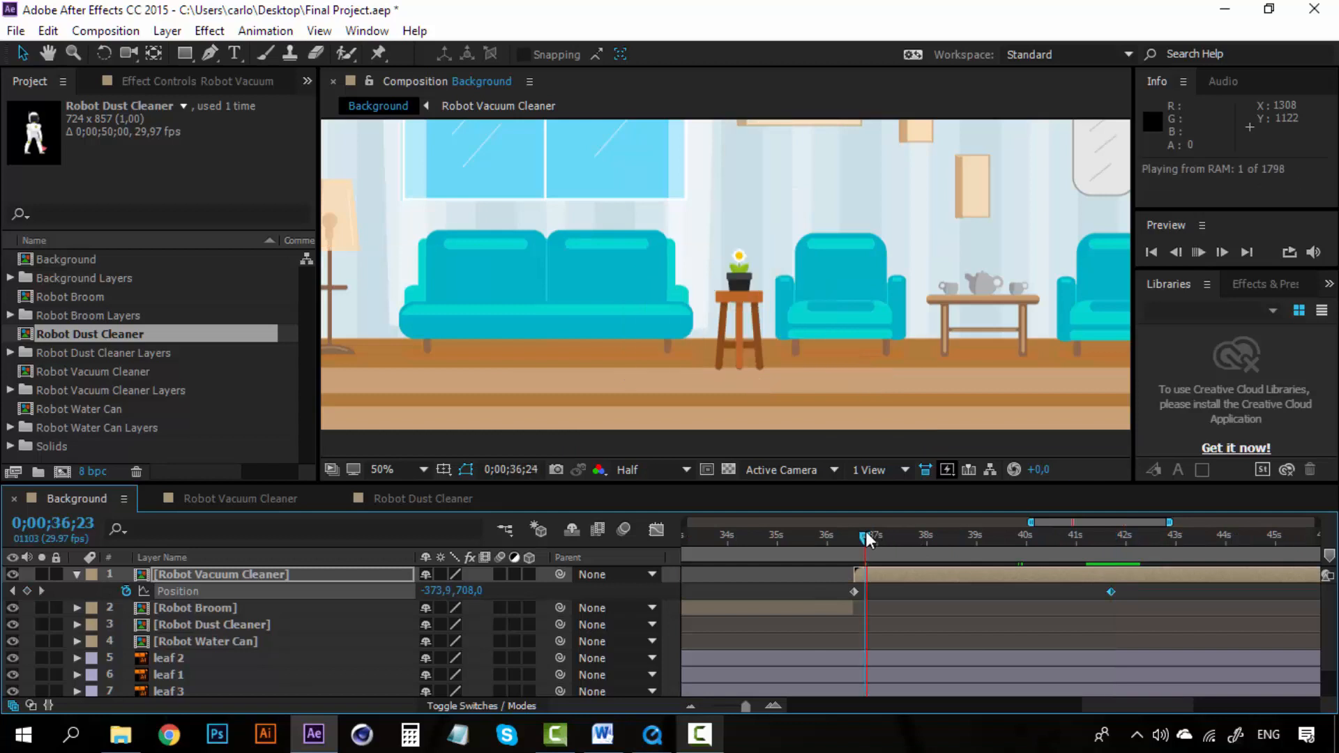
left_click(878, 534)
left_click(919, 533)
key("space")
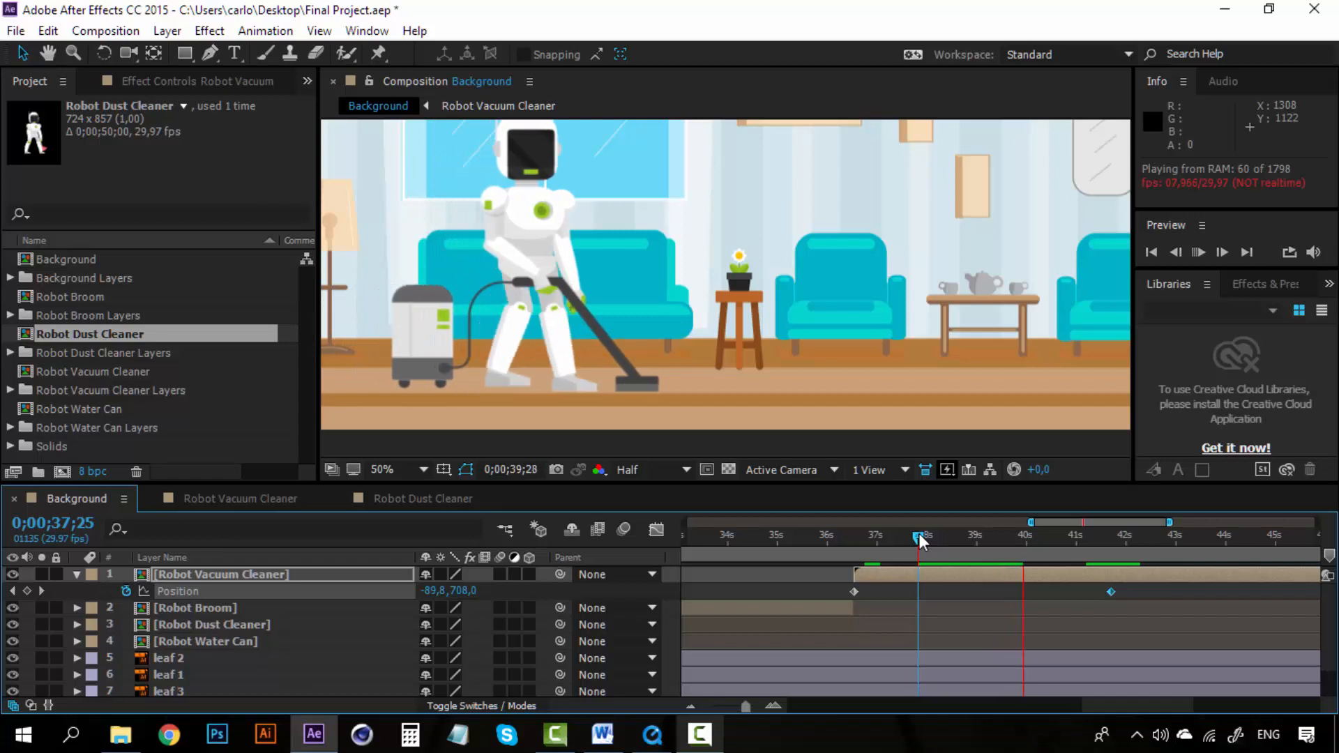
key("space")
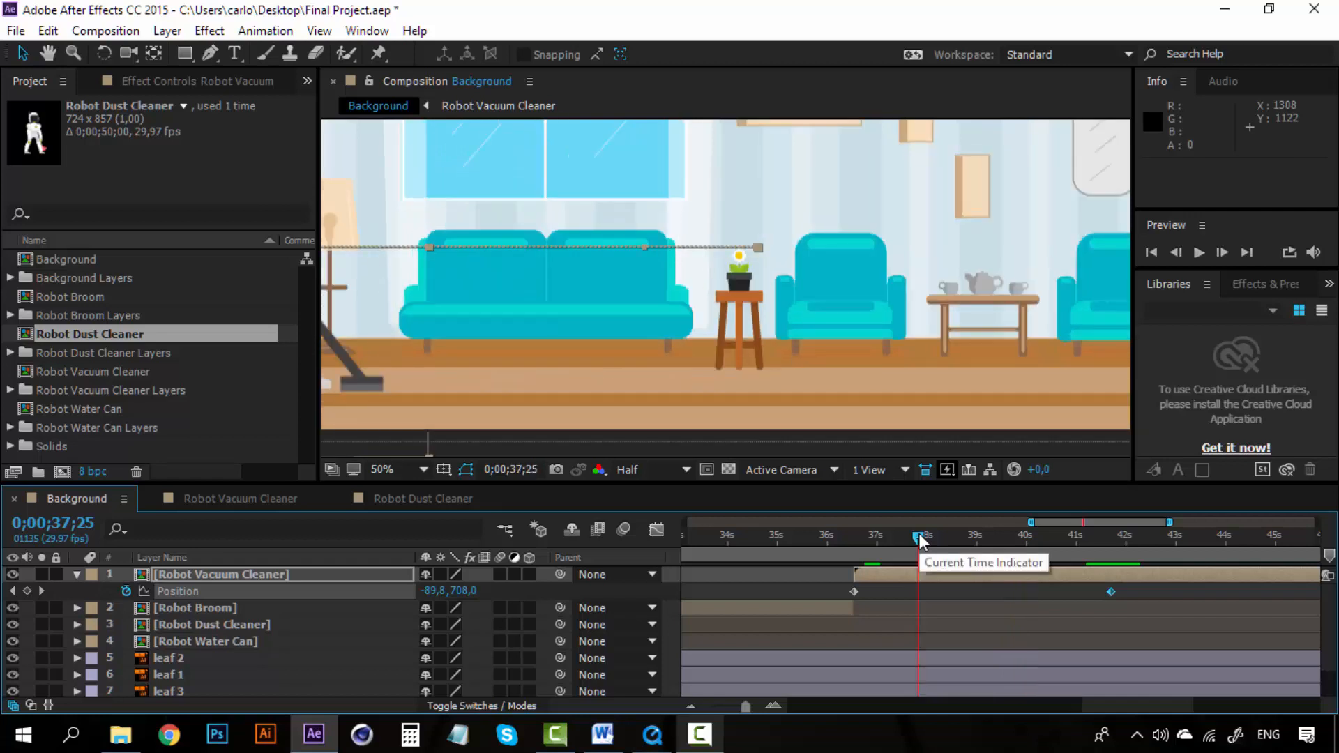
Step: In the Robot Dust Cleaner composition, copy all of the body layer's Position keyframes
left_click(429, 498)
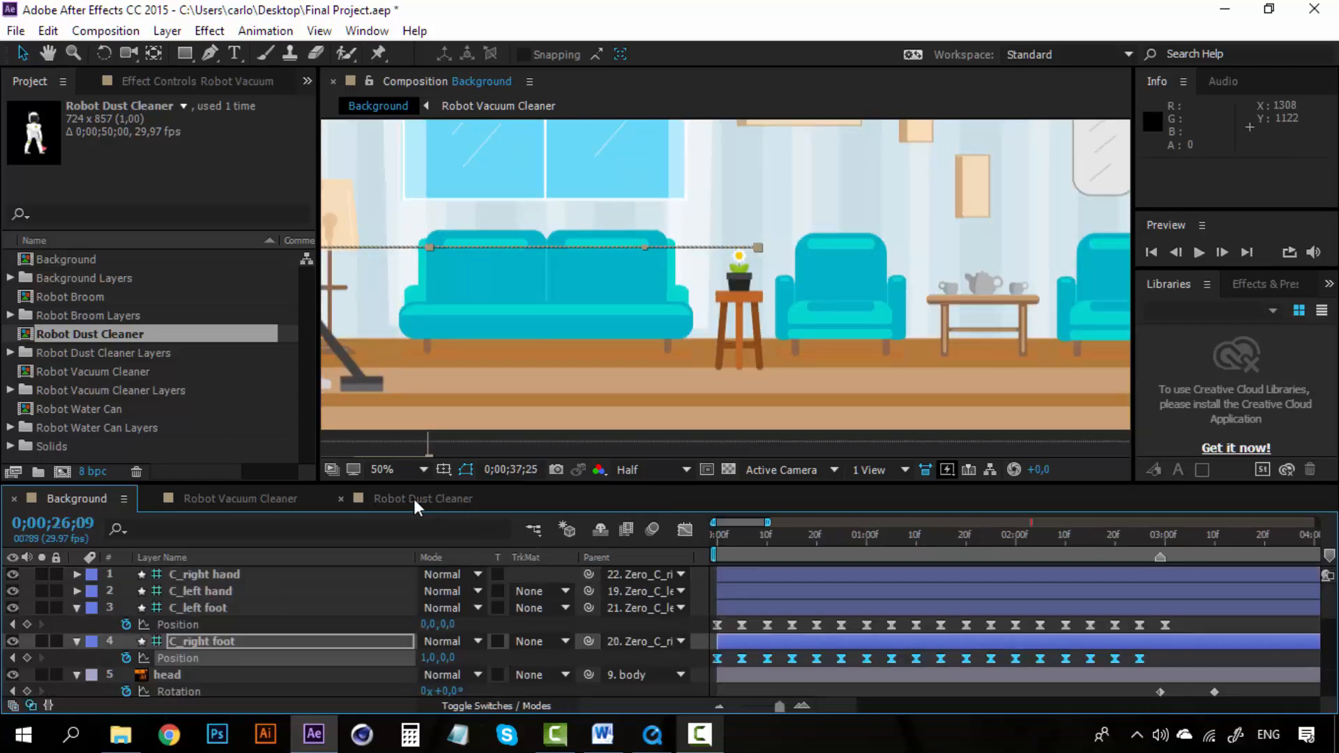
scroll(246, 661, "down", 2)
scroll(248, 666, "down", 1)
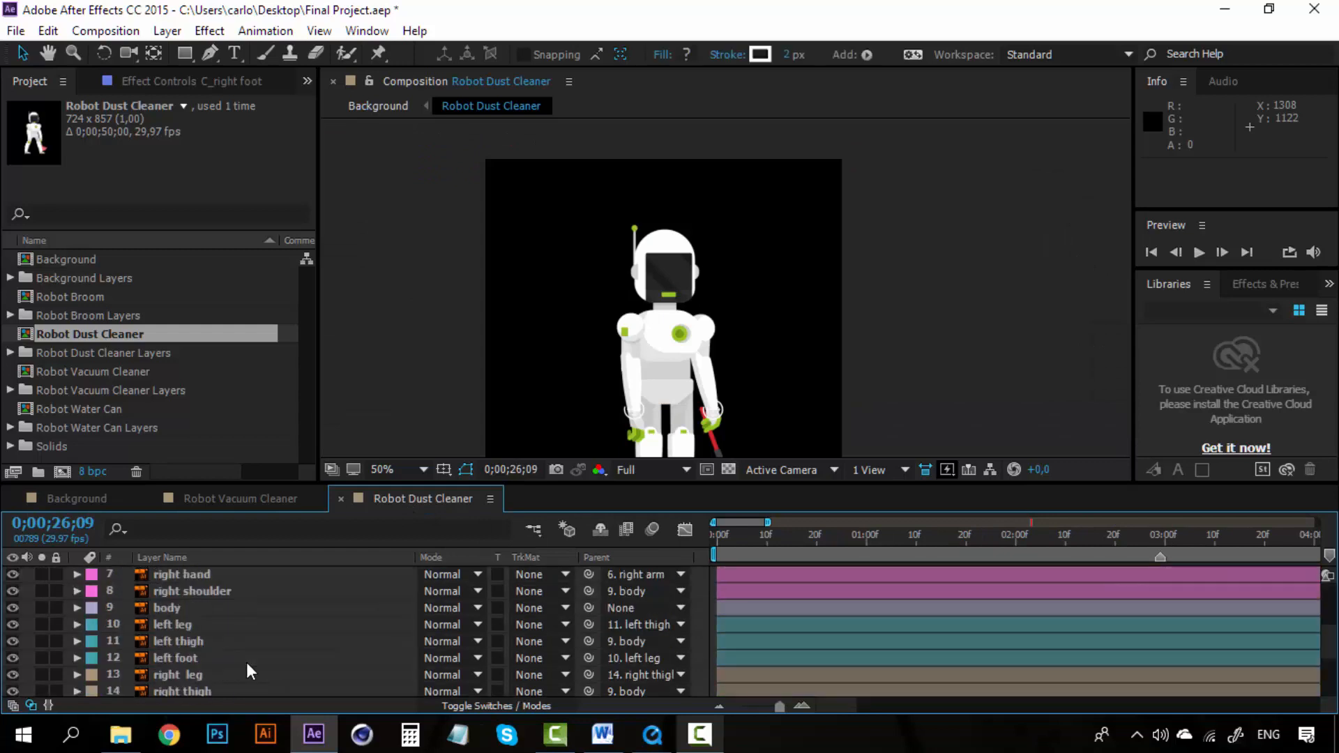
left_click(157, 608)
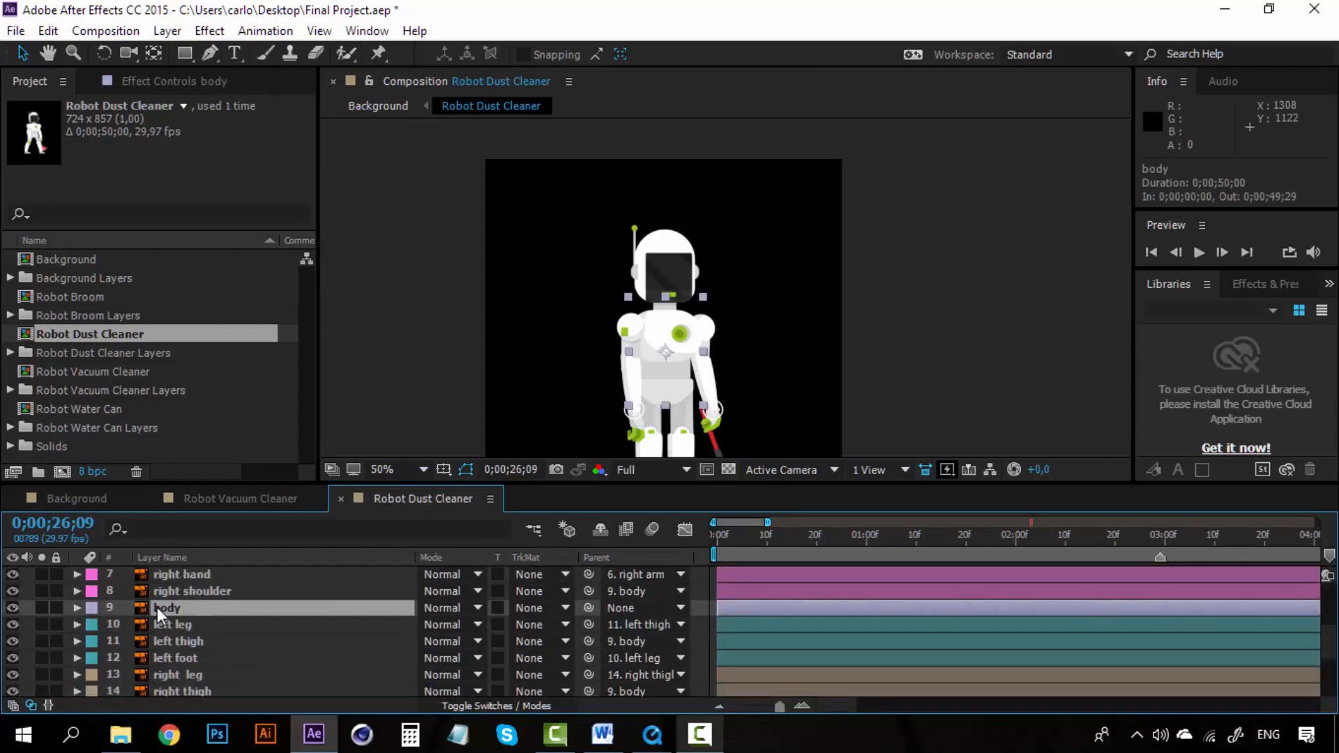
key("p")
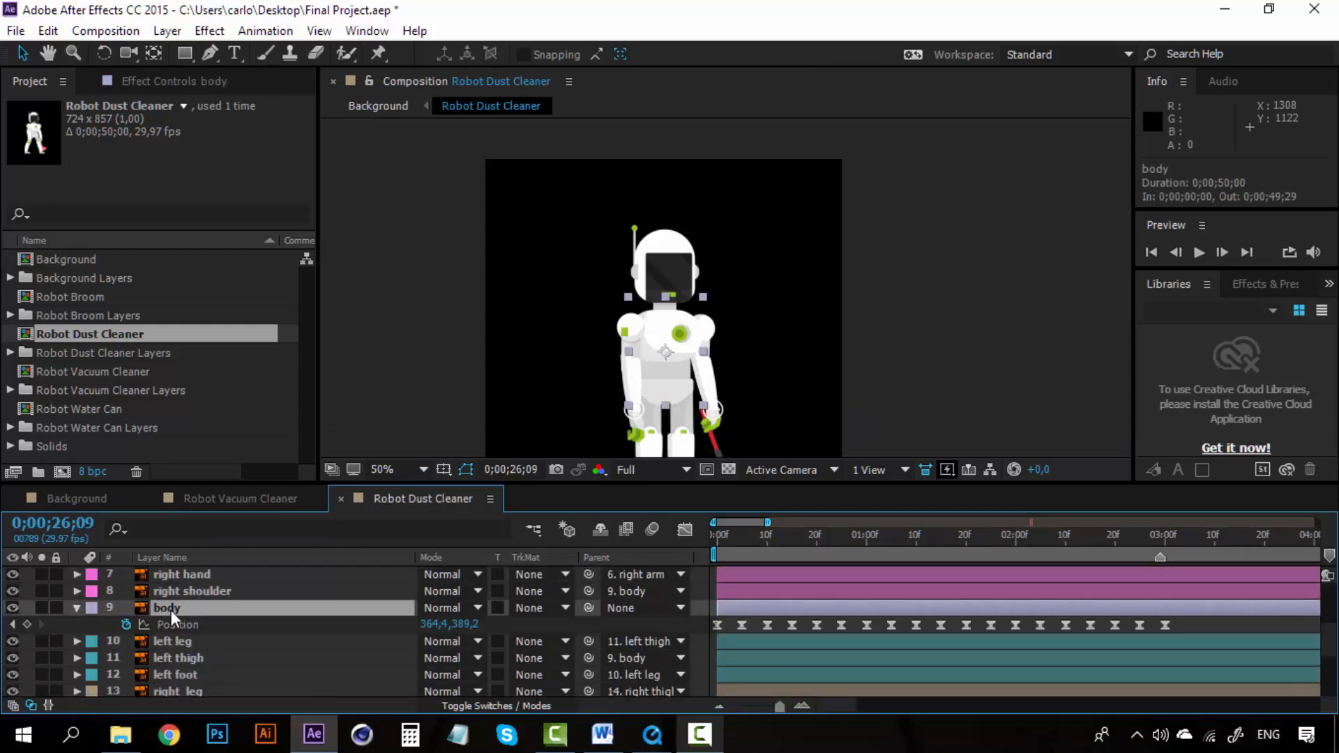
left_click(721, 705)
left_click_drag(1036, 618, 706, 626)
key("ctrl+c")
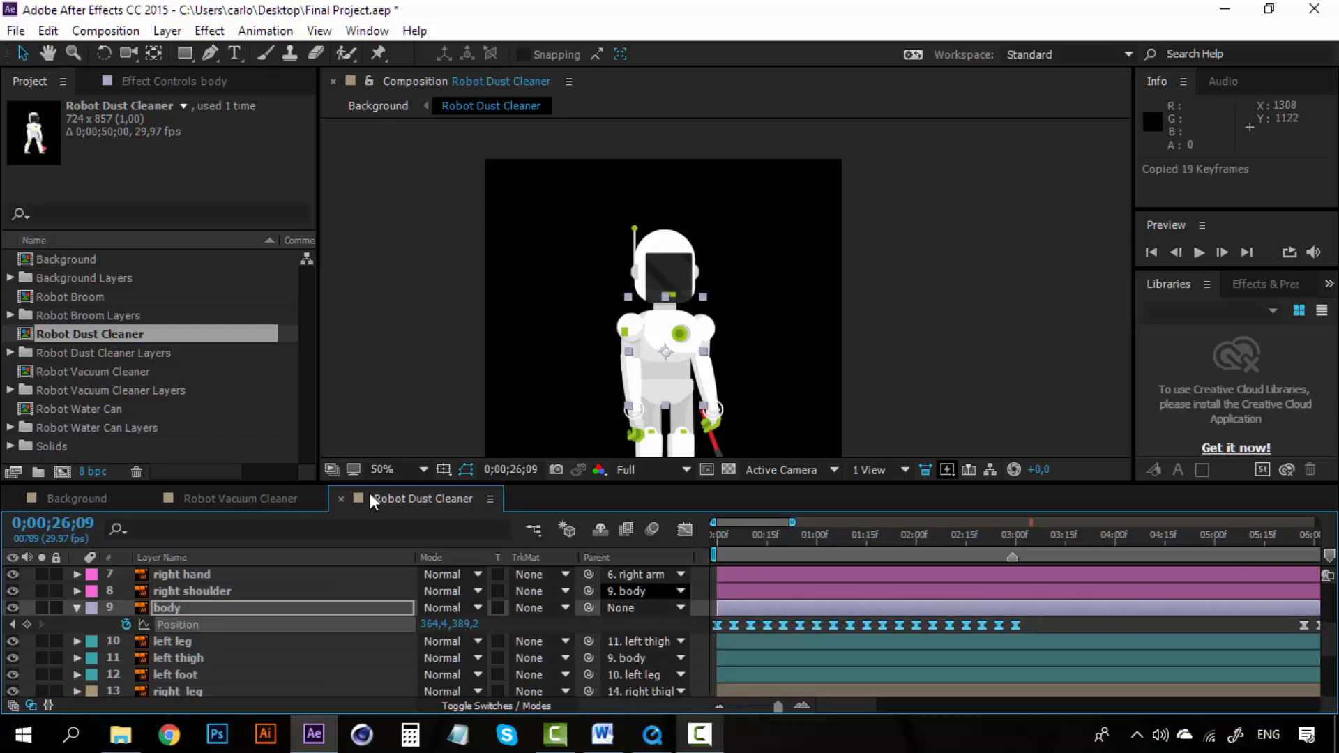
Step: Paste the copied keyframes onto the Robot Vacuum Cleaner body layer's Position at 0;00;00;00
left_click(275, 494)
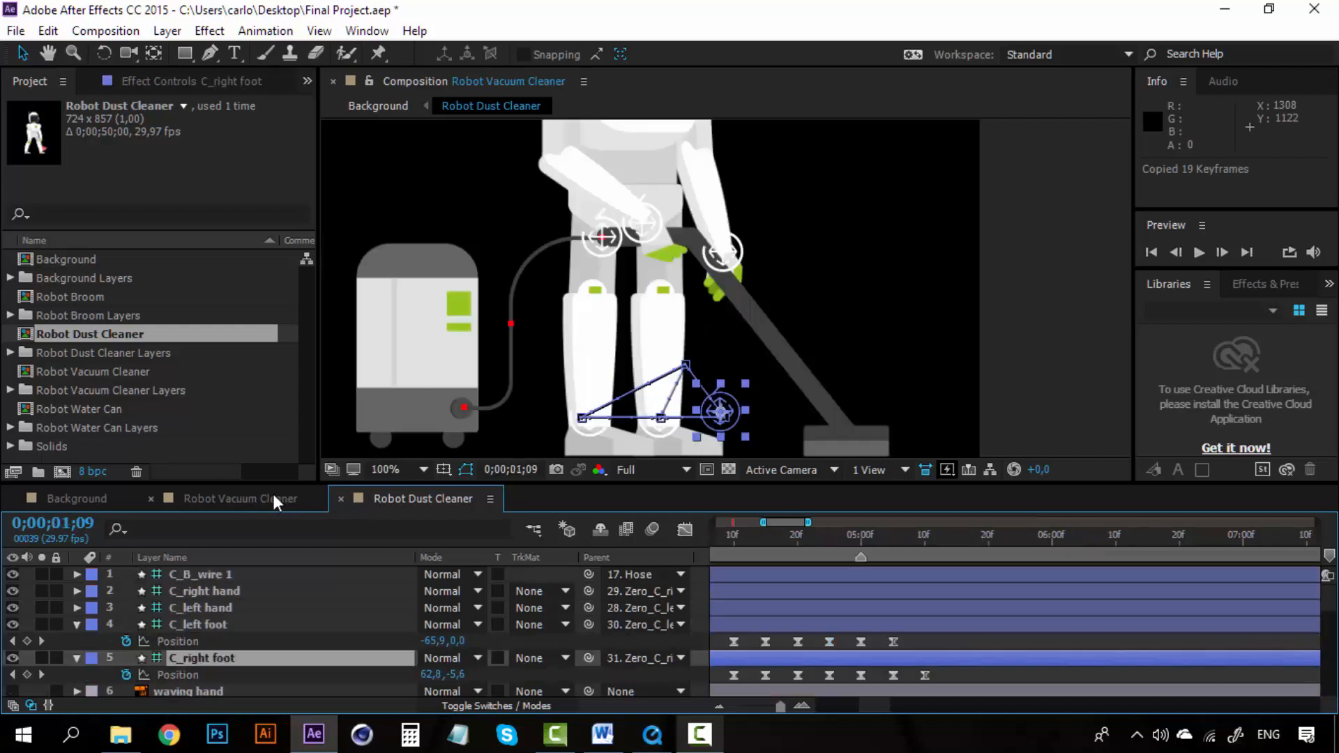
scroll(162, 645, "down", 3)
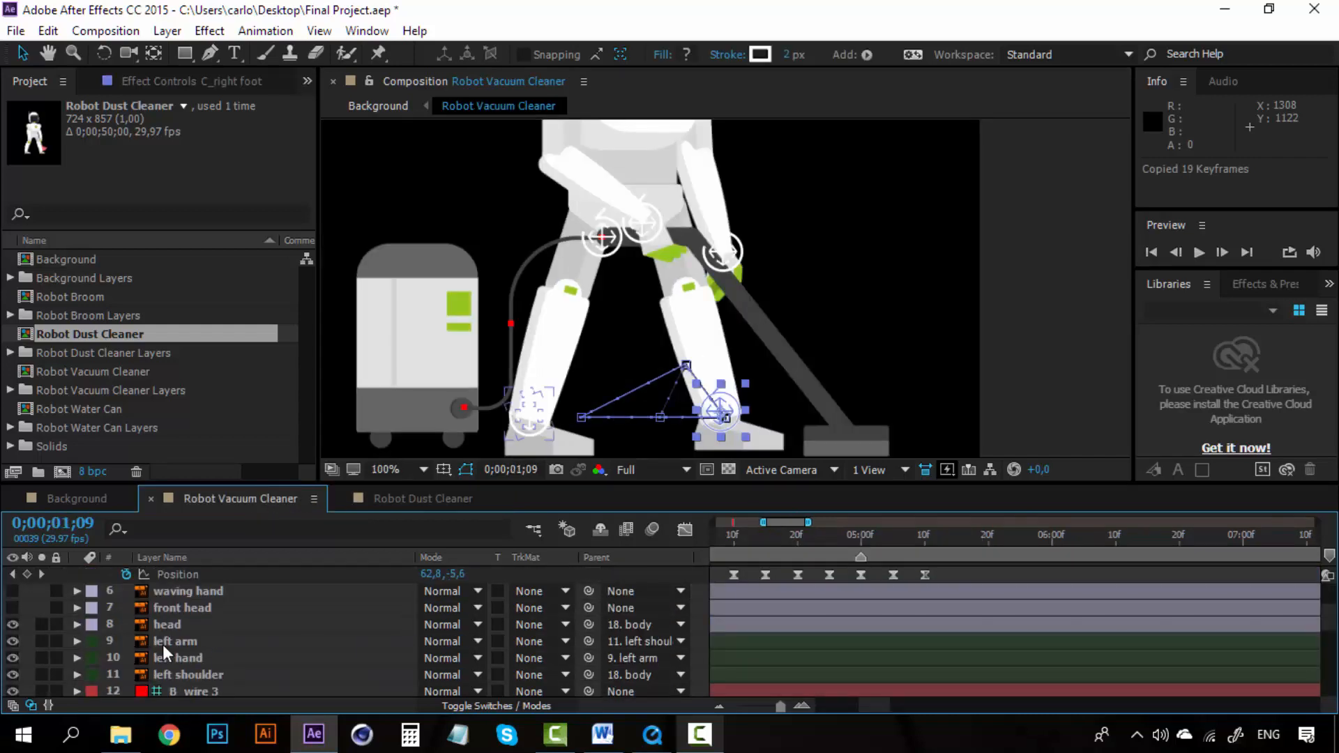
scroll(162, 644, "down", 5)
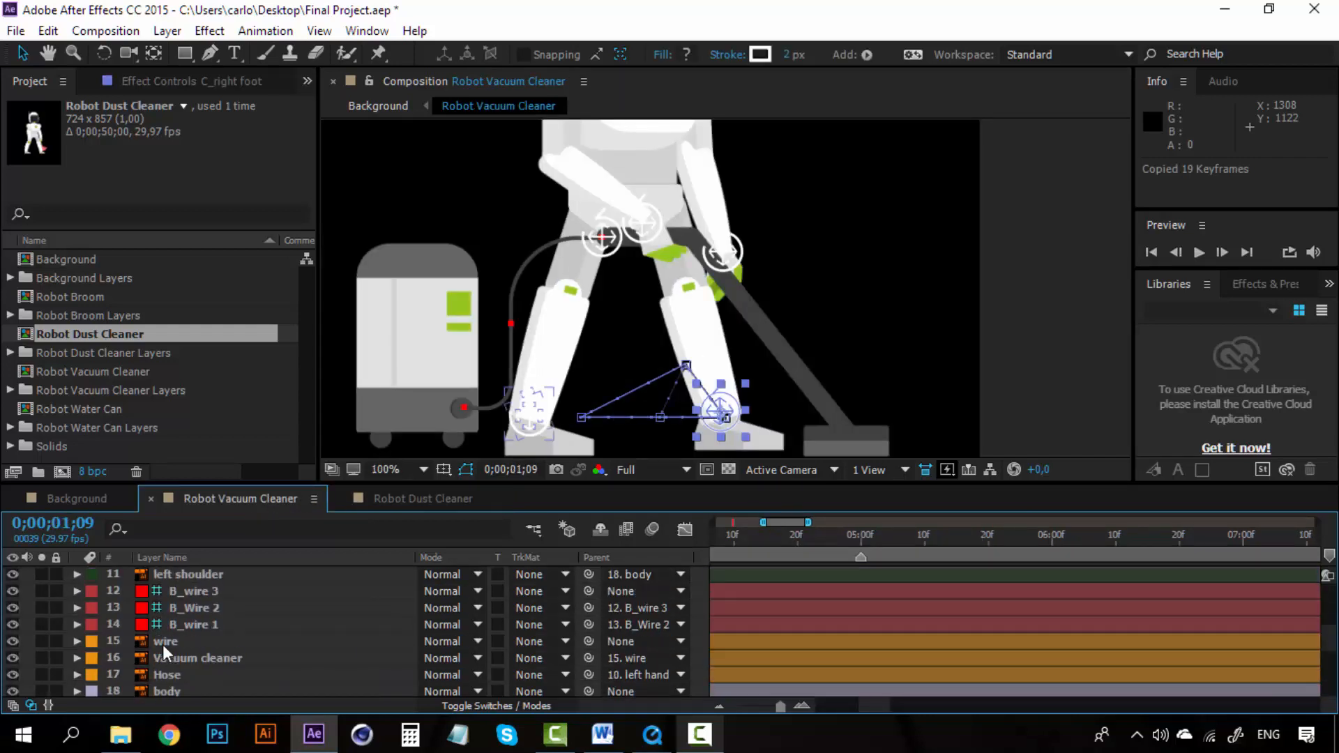
scroll(161, 644, "down", 2)
left_click(170, 596)
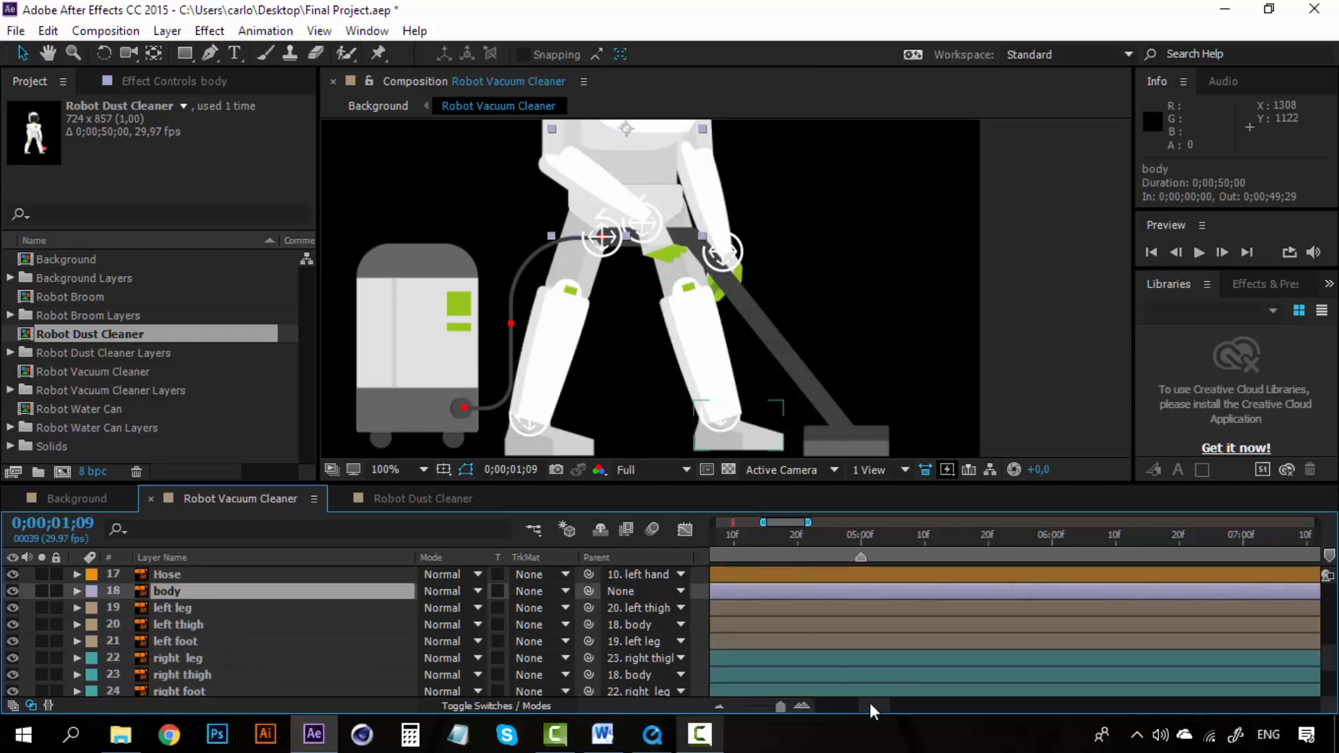
left_click_drag(870, 707, 818, 707)
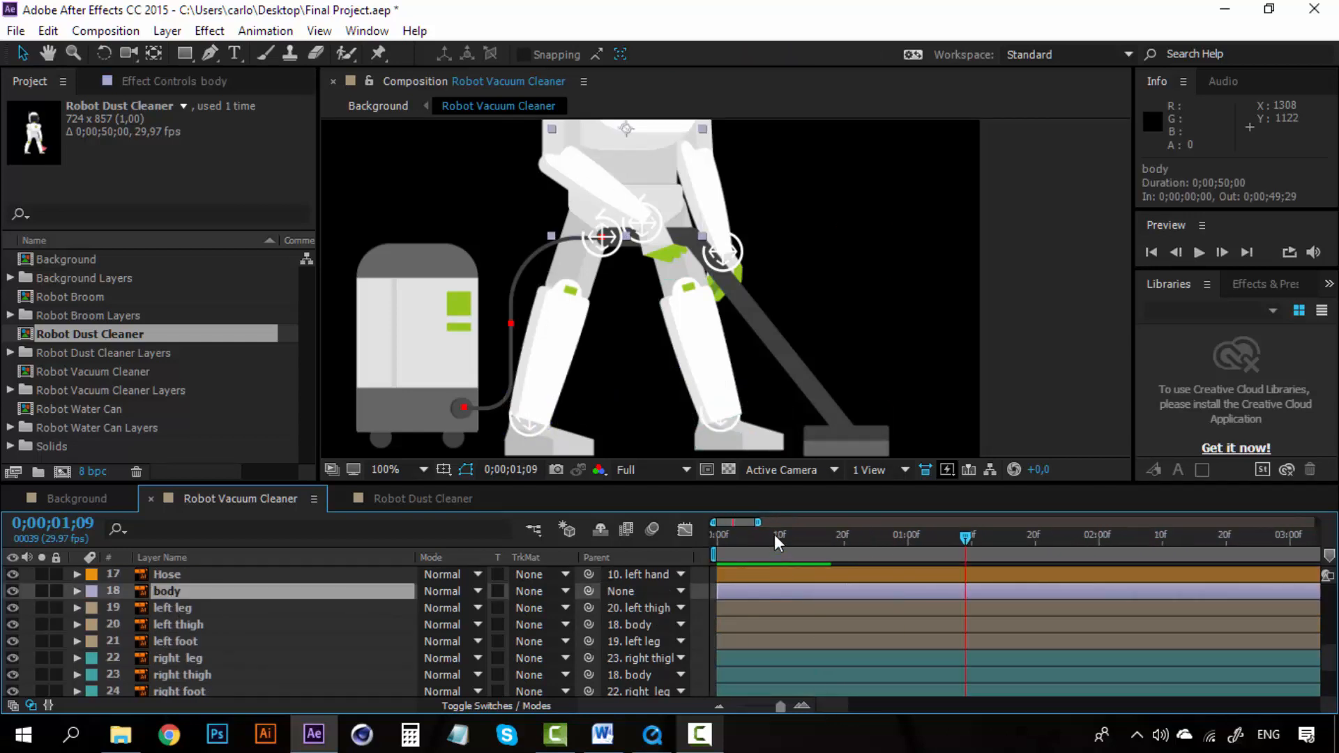
left_click_drag(774, 535, 681, 534)
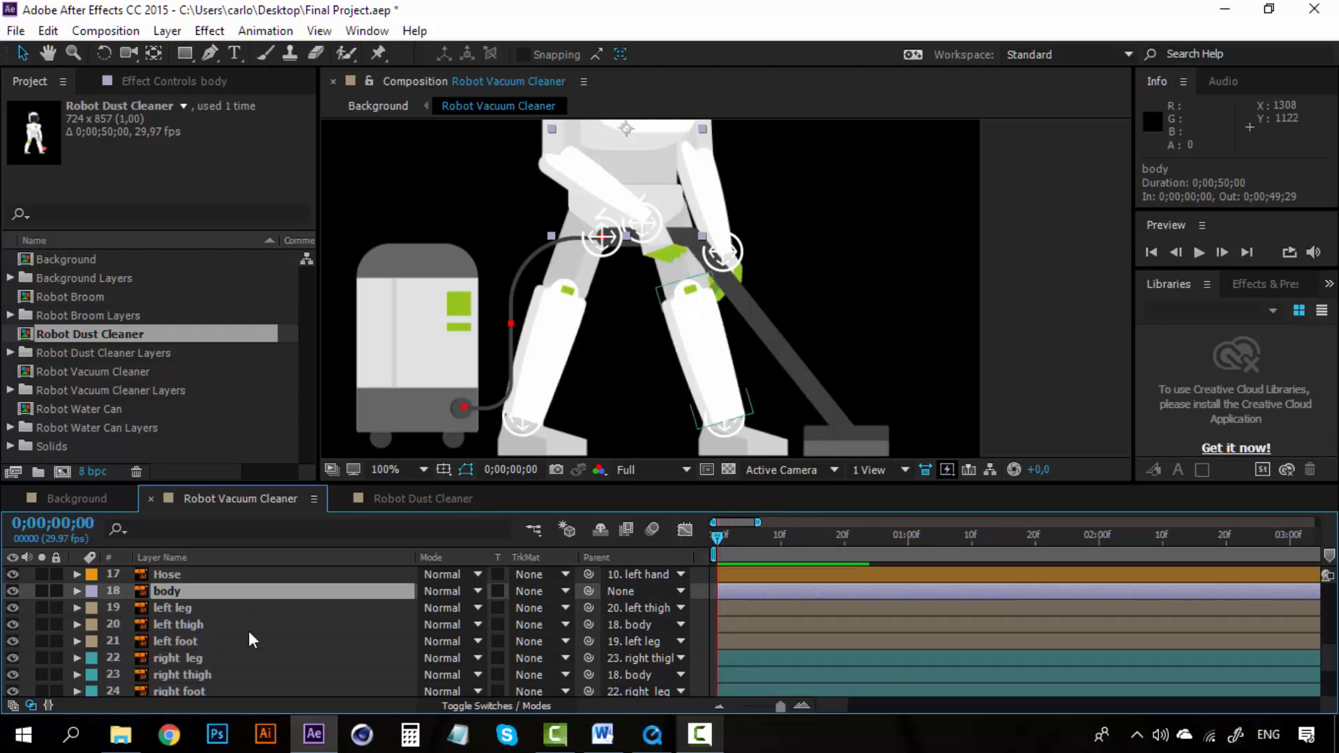
key("p")
key("ctrl+v")
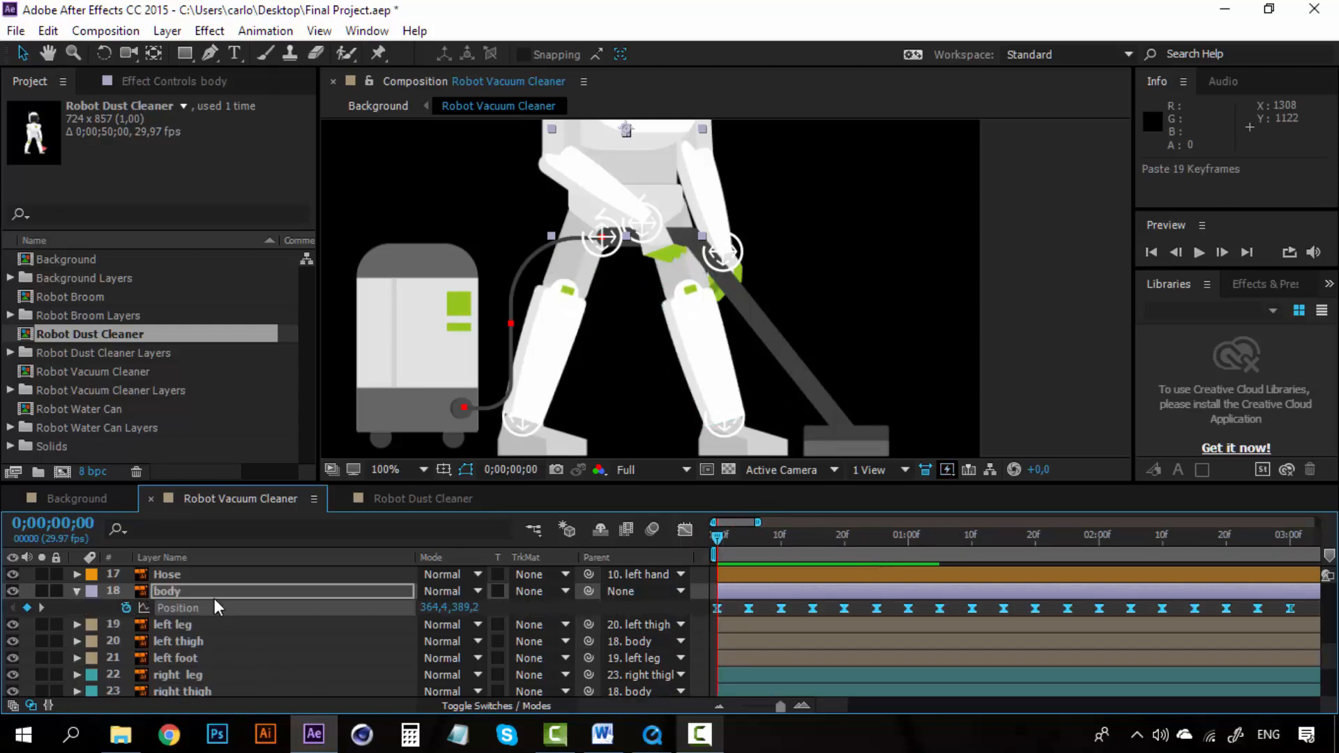
Step: Paste the body Position keyframes again at 0;00;03;05
left_click_drag(844, 707, 867, 702)
left_click(802, 706)
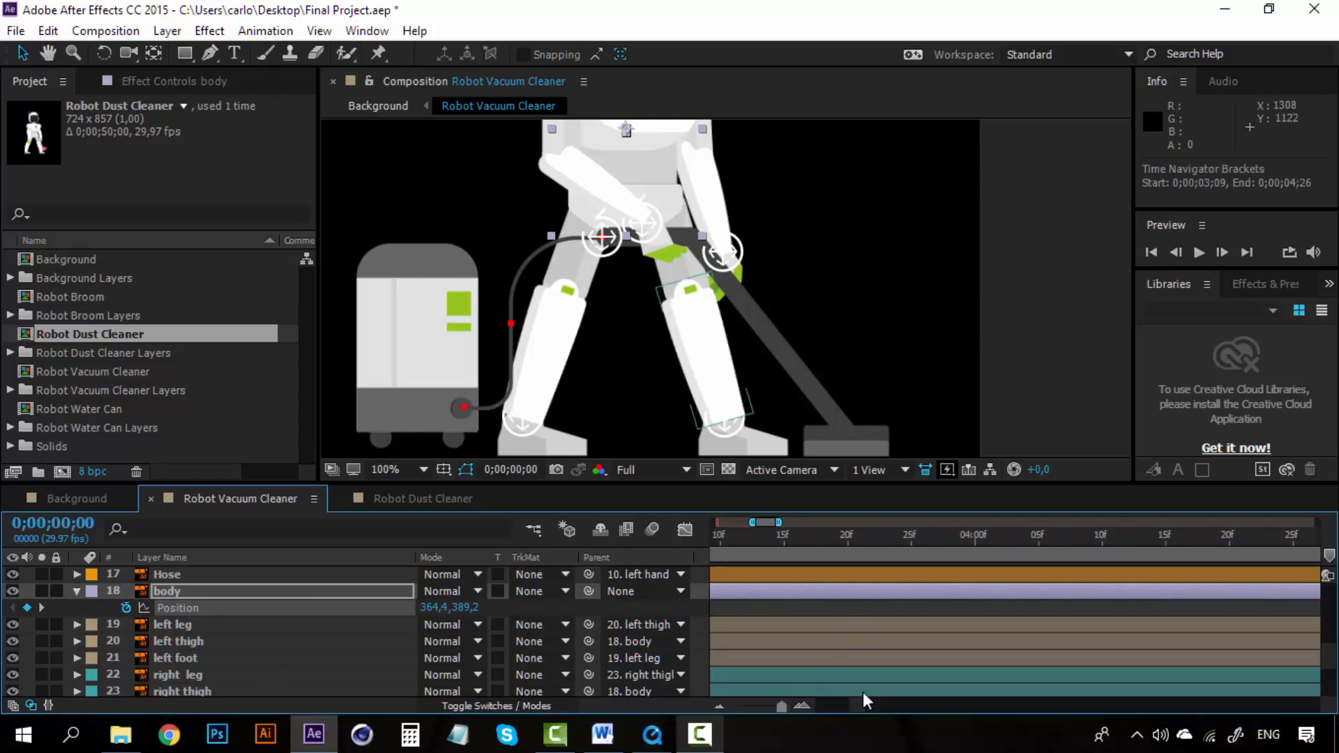
left_click(805, 542)
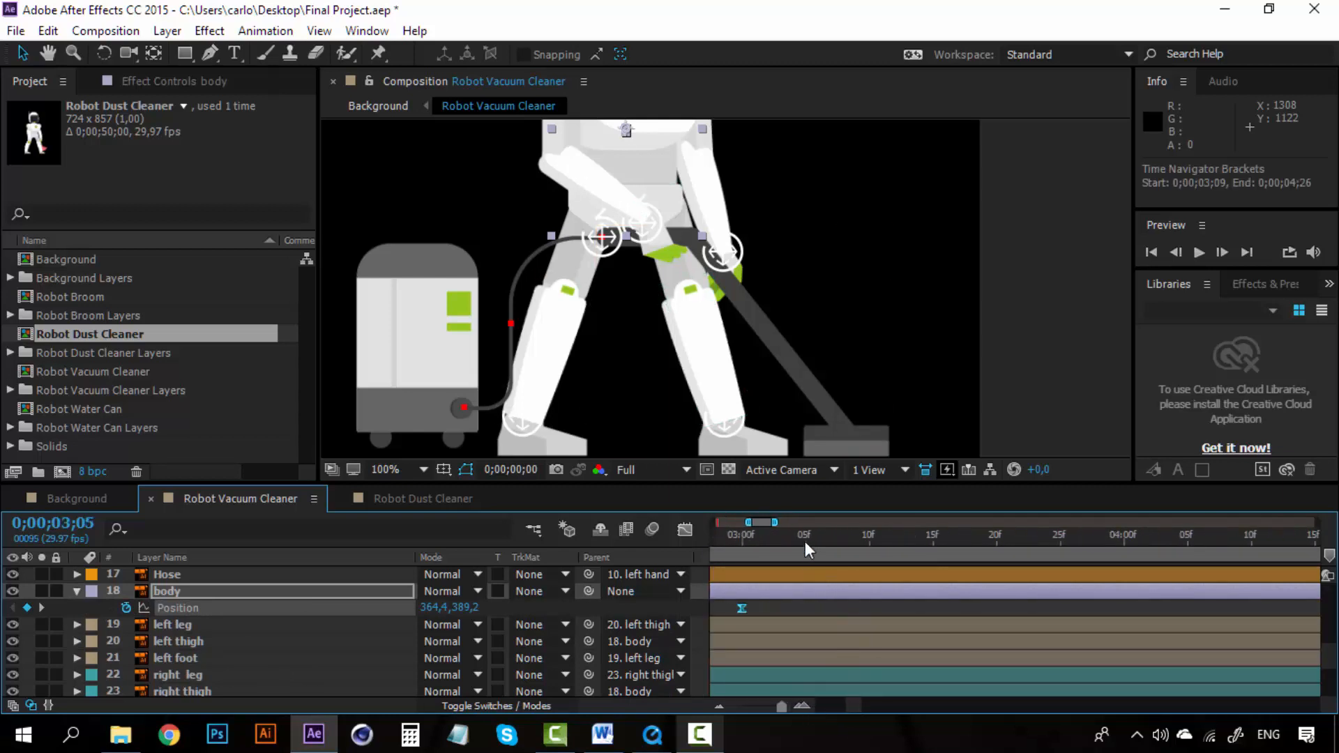
key("ctrl+v")
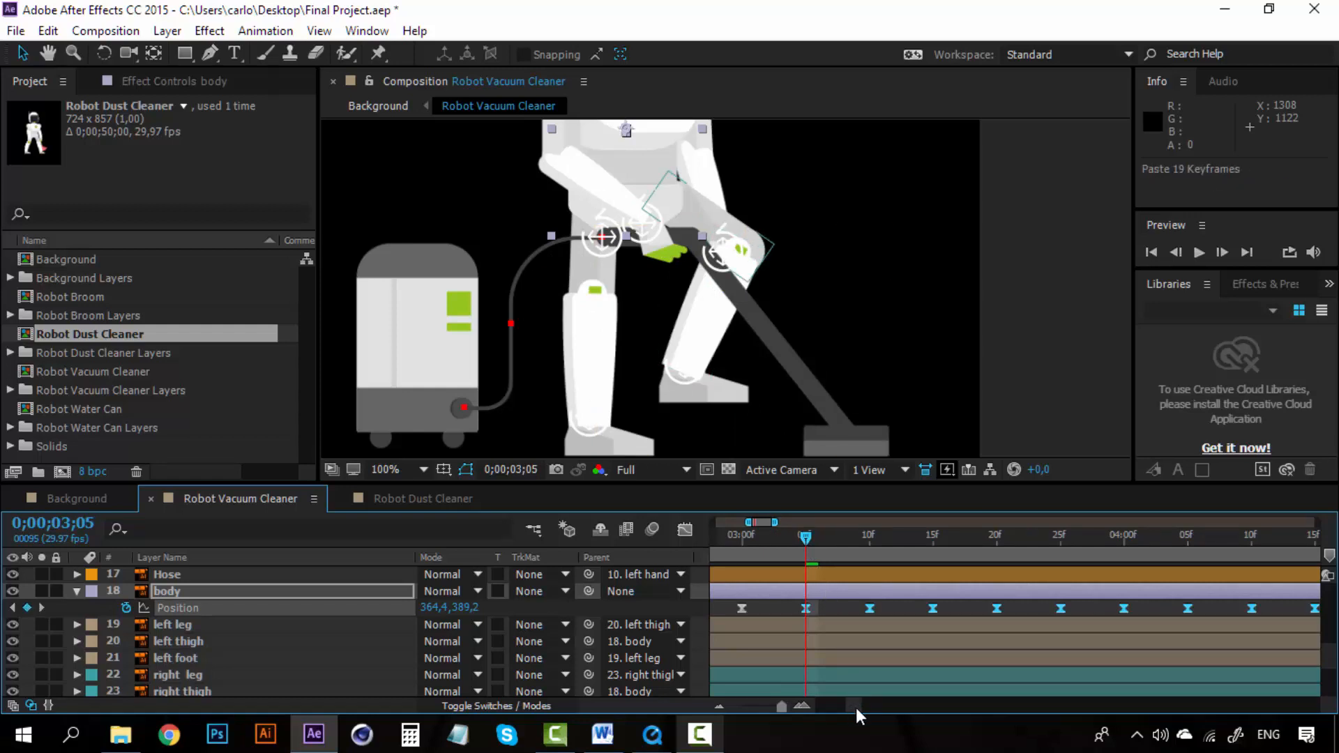
Step: Delete the body Position keyframes that extend beyond about 0;00;05;00
mouse_move(855, 708)
left_mouse_down()
mouse_move(880, 705)
mouse_move(864, 704)
left_mouse_up()
left_click(718, 704)
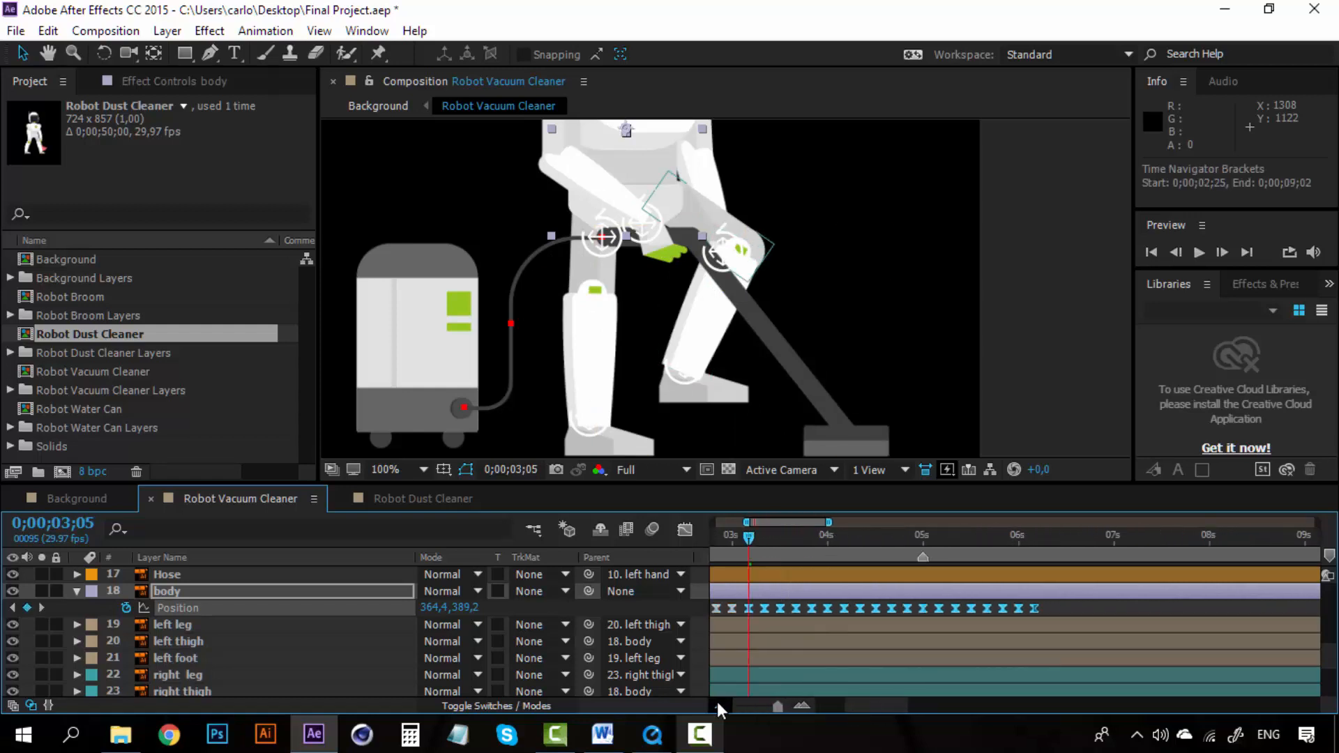
left_click_drag(1053, 605, 936, 613)
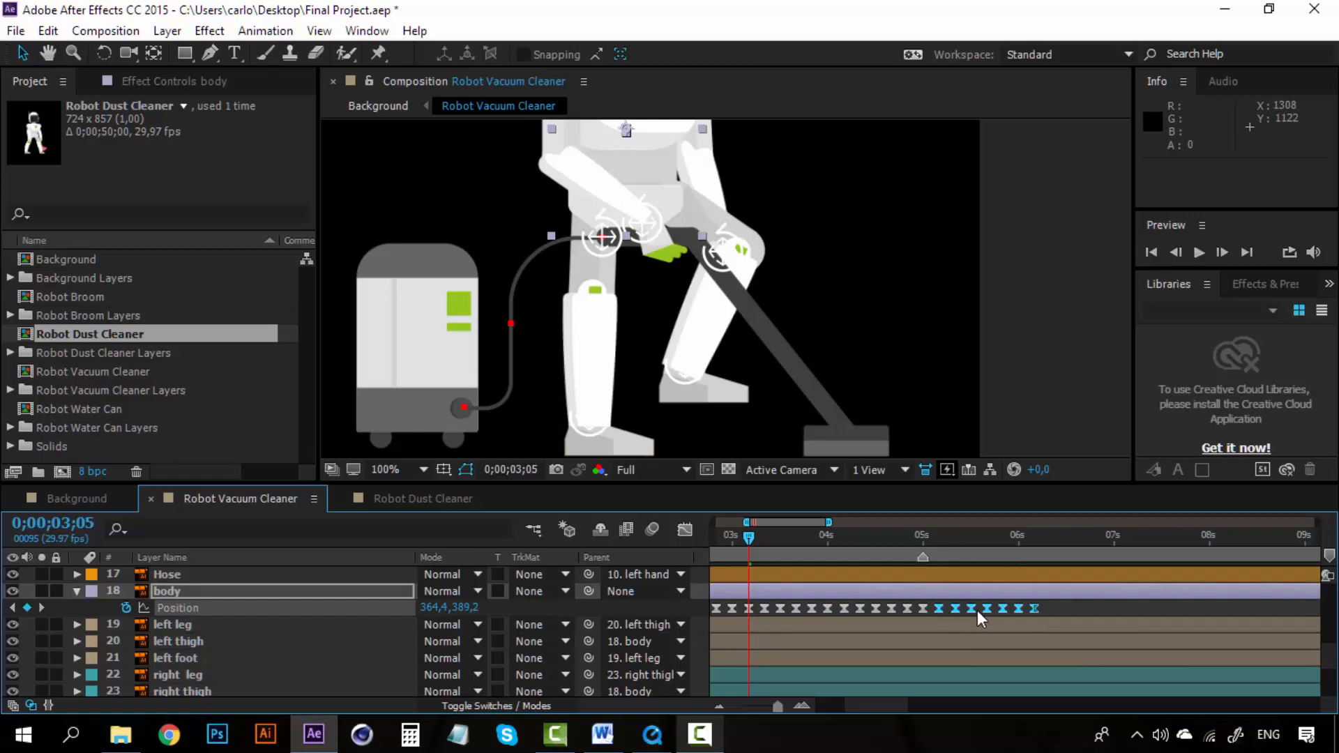
key("Delete")
left_click(920, 535)
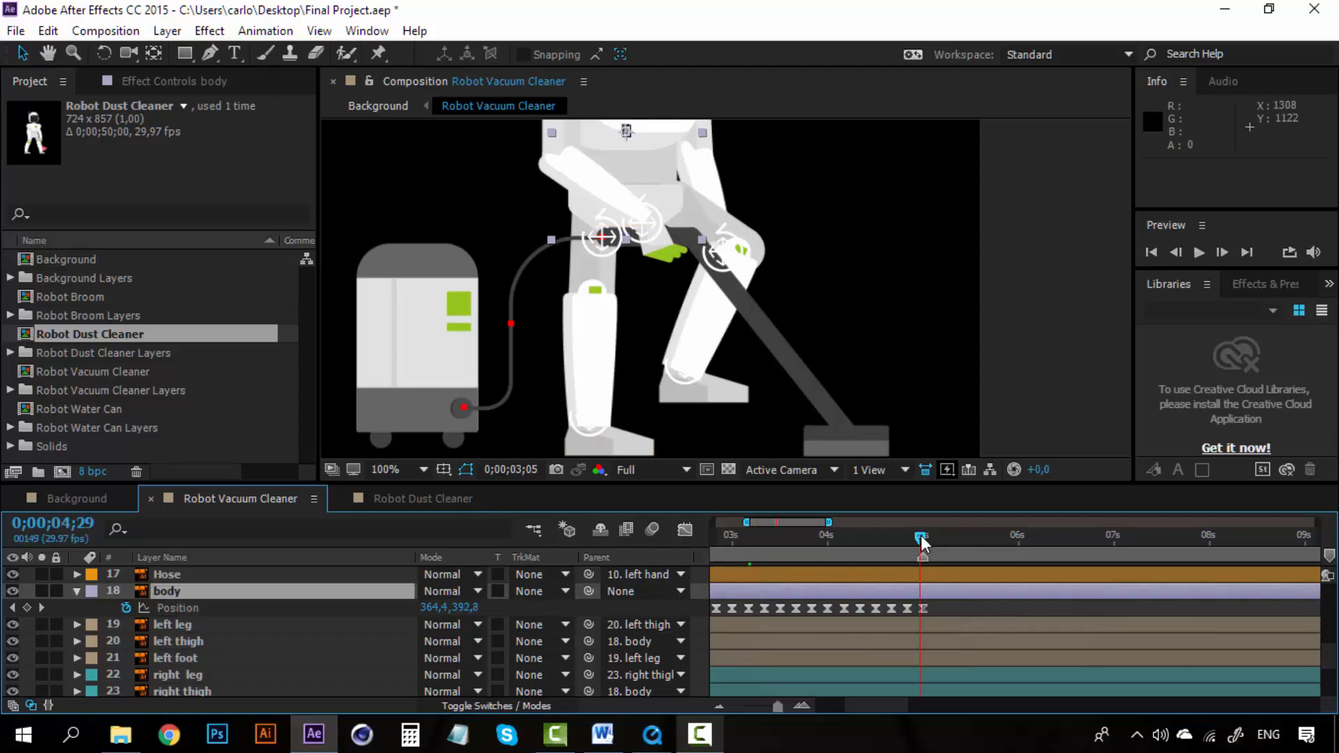
Step: Delete the body Position keyframe that still sits after about 0;00;04;25
left_click_drag(920, 534, 908, 551)
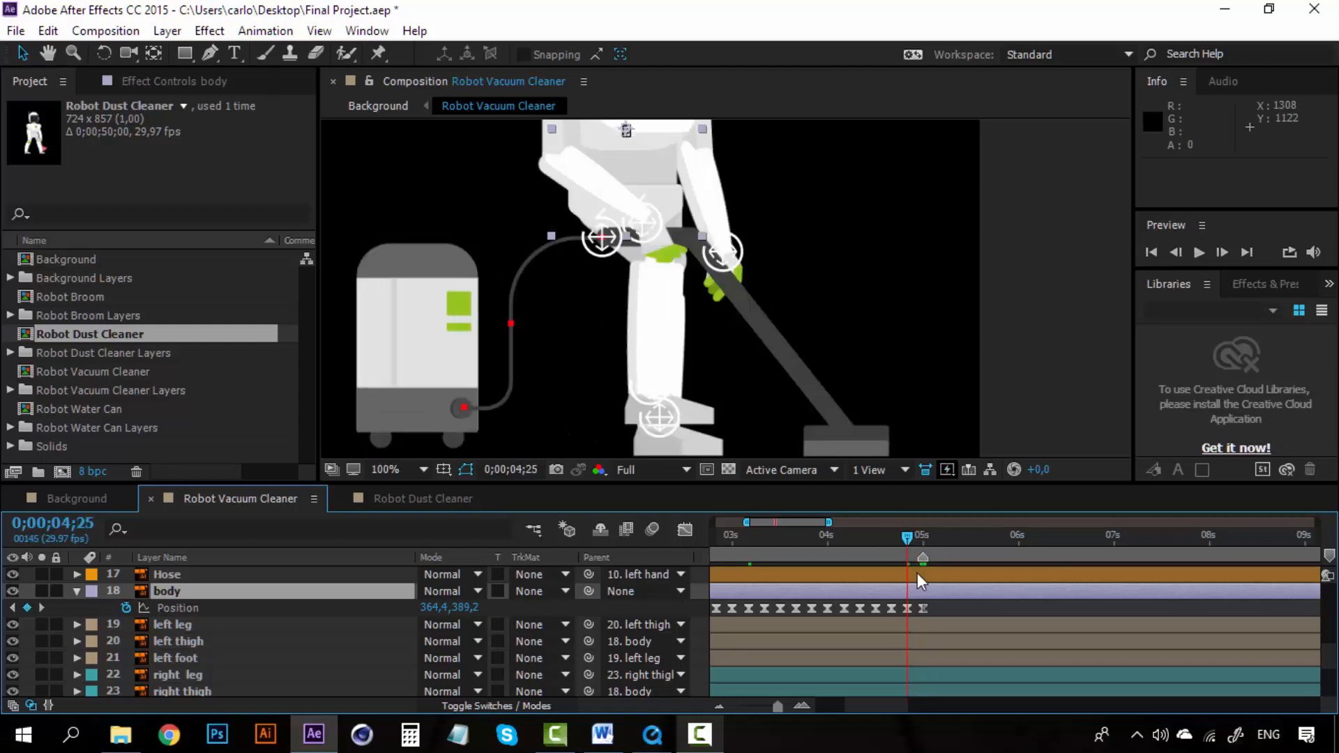
left_click(923, 608)
key("Delete")
Step: Enable a Rotation keyframe on the head layer at 0;00;00;00
left_click_drag(880, 709, 837, 705)
scroll(888, 643, "up", 3)
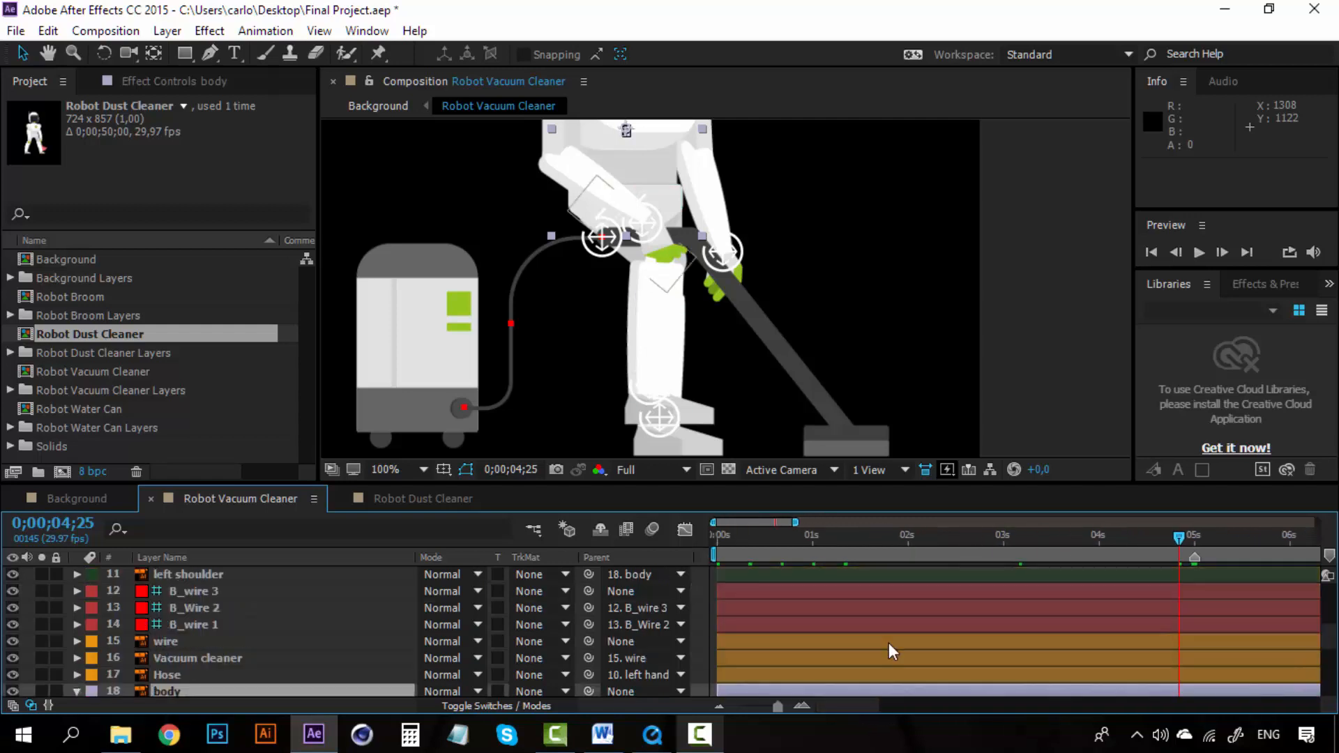
scroll(888, 643, "up", 10)
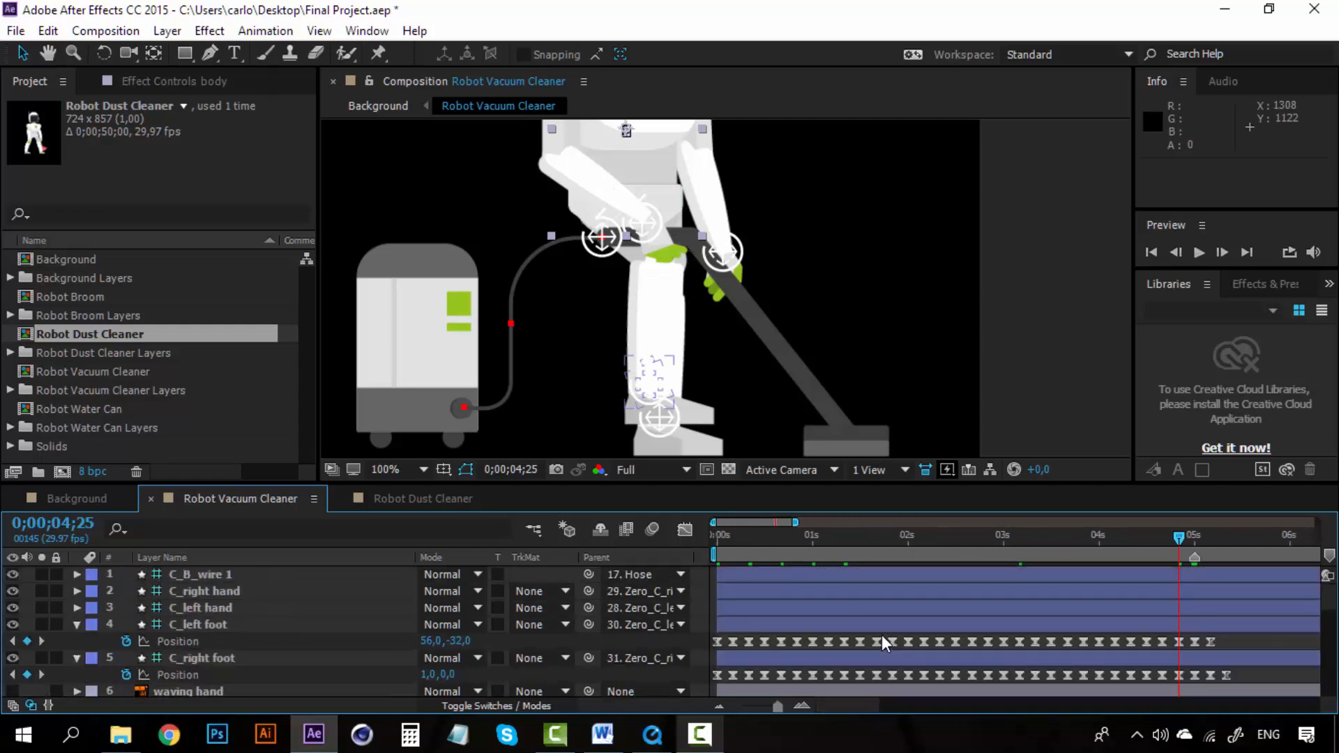
scroll(848, 650, "down", 1)
scroll(848, 650, "up", 1)
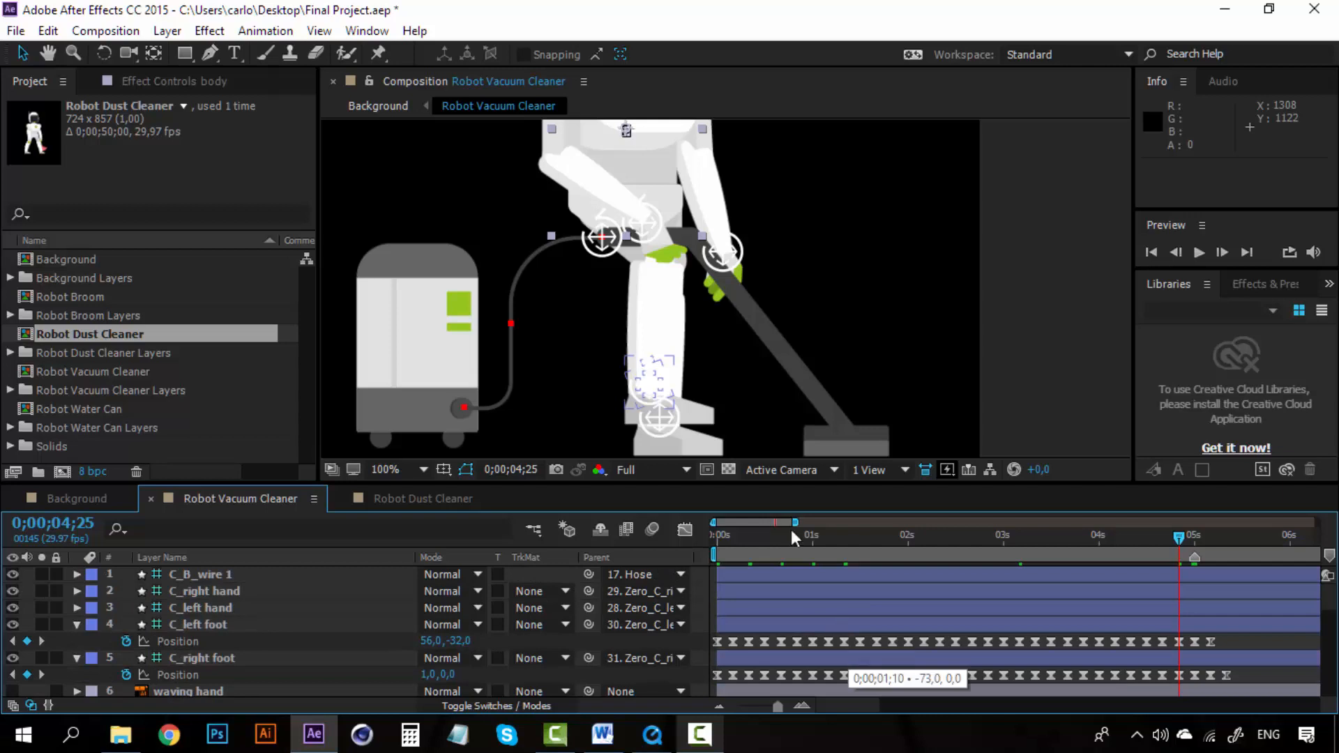
key("h")
left_click_drag(638, 243, 631, 394)
key("v")
scroll(222, 642, "down", 3)
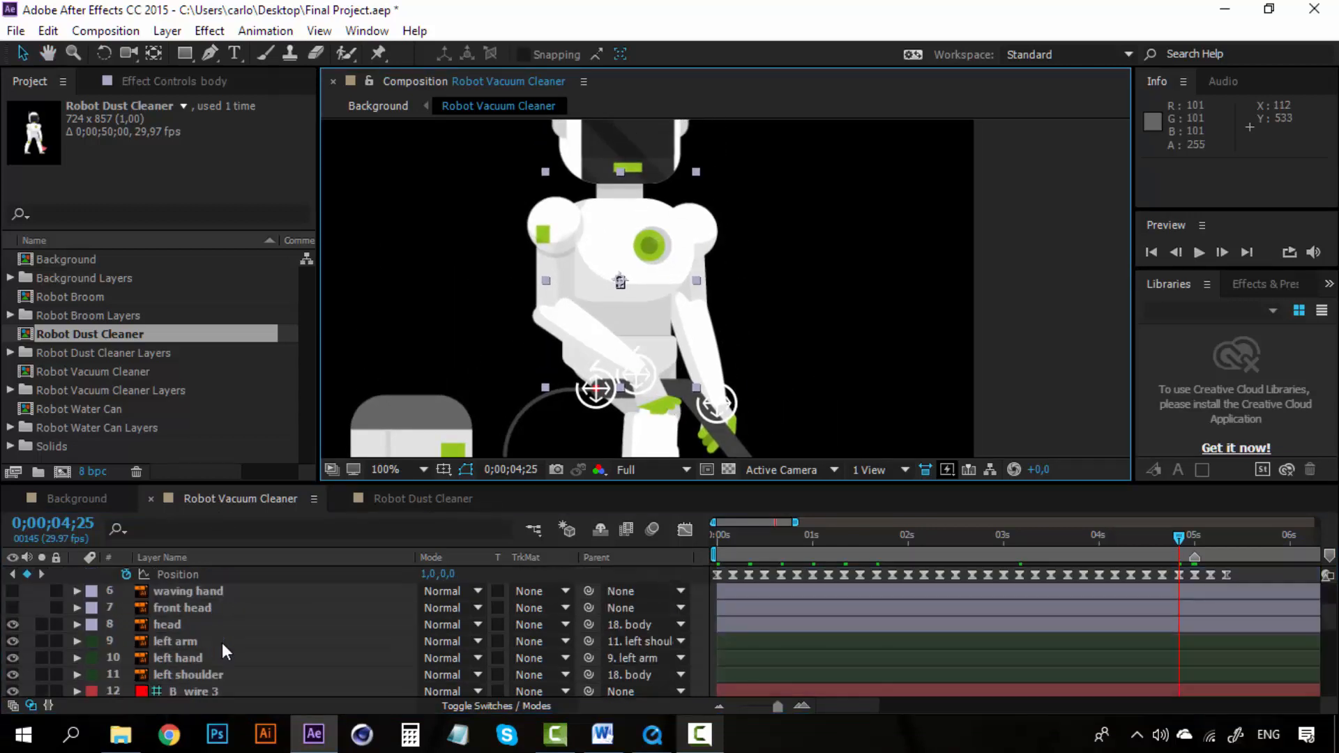
left_click(178, 623)
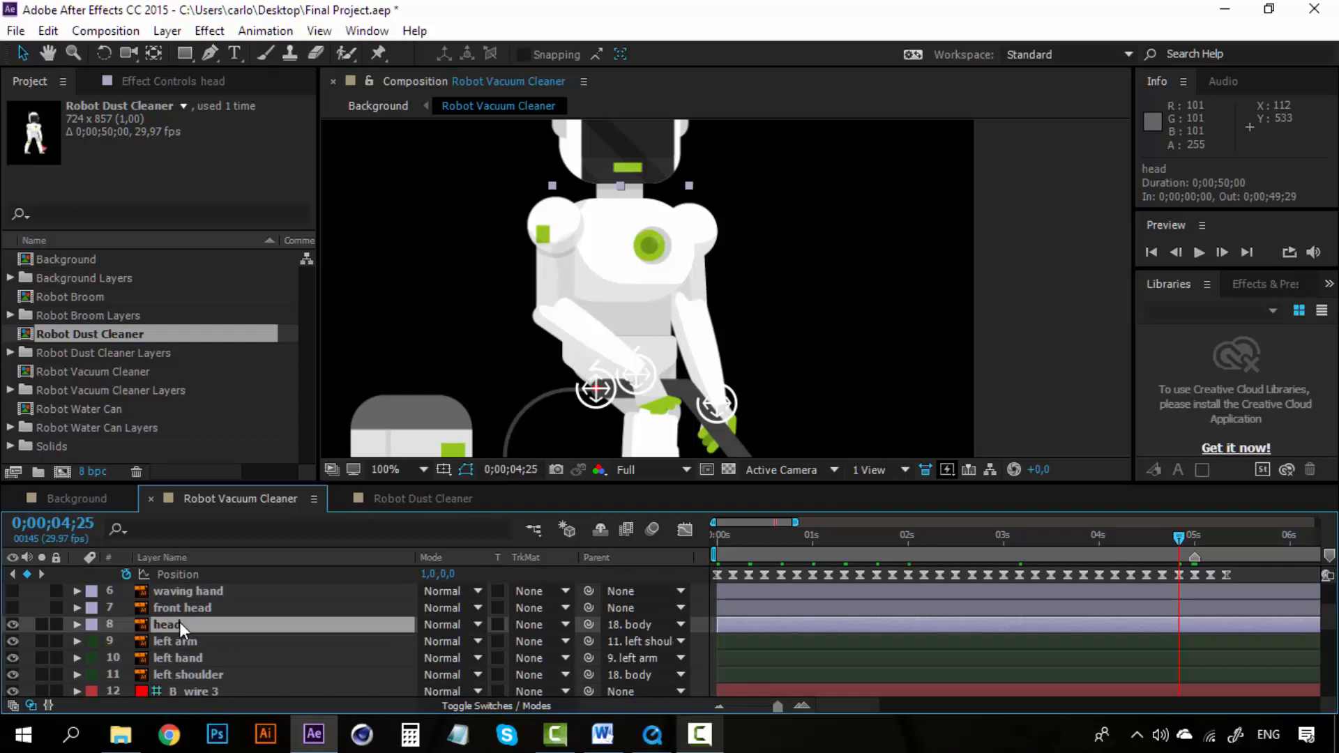
key("r")
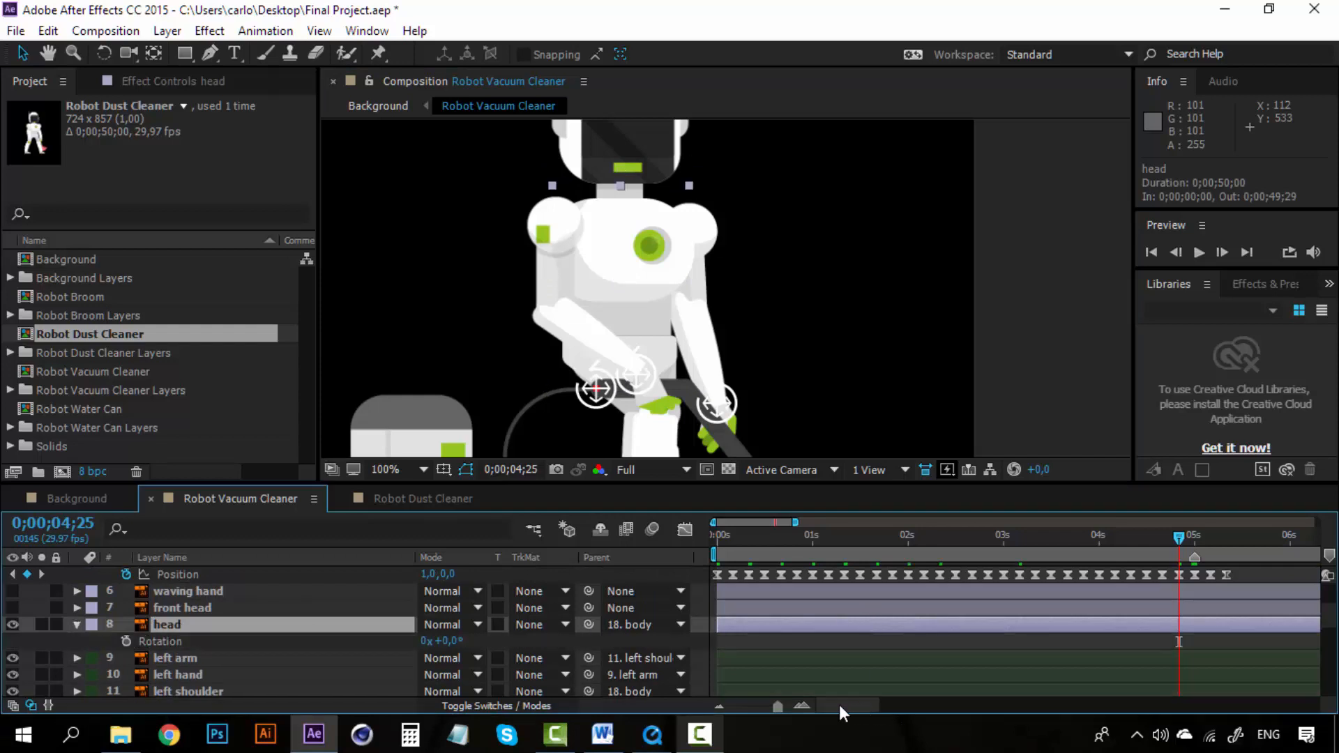
left_click_drag(727, 537, 713, 537)
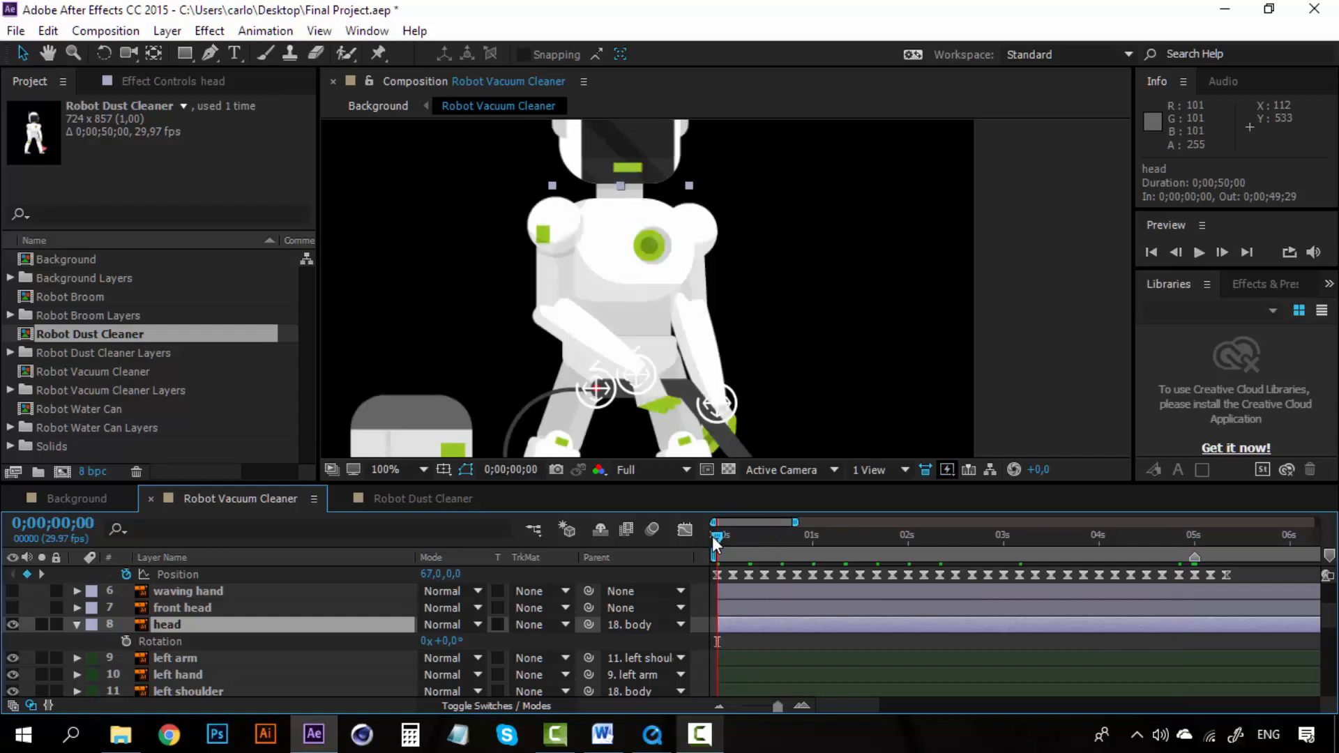
left_click(126, 642)
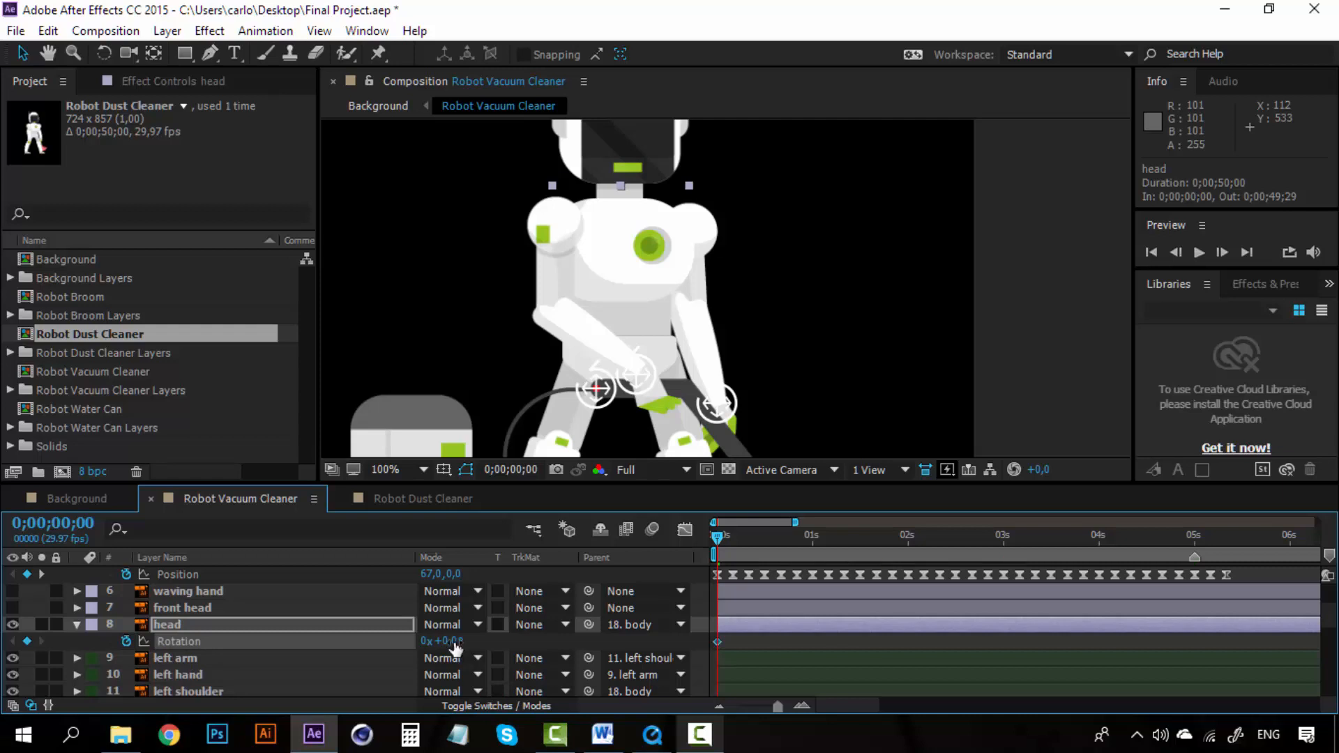
left_click_drag(442, 640, 458, 640)
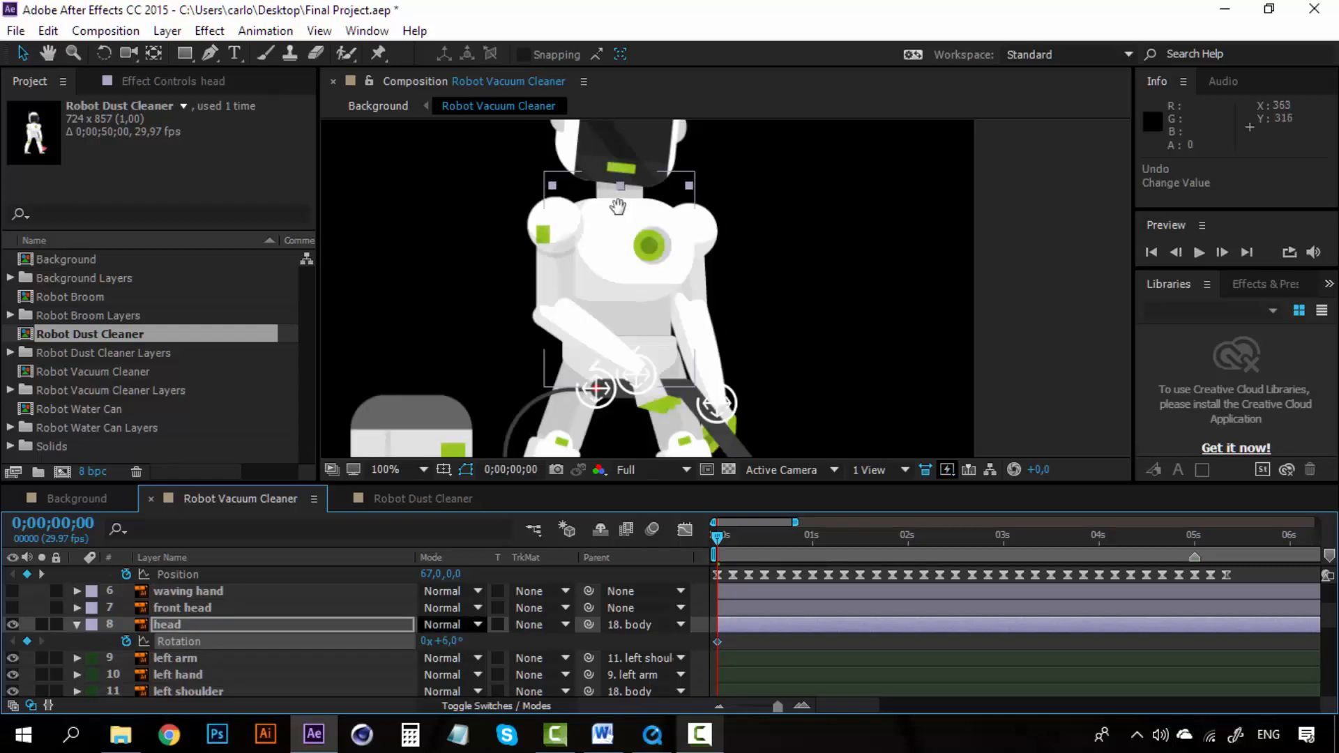
Step: Move the head's anchor point down to where the head joins the neck with the Pan Behind tool
left_click_drag(618, 206, 615, 281)
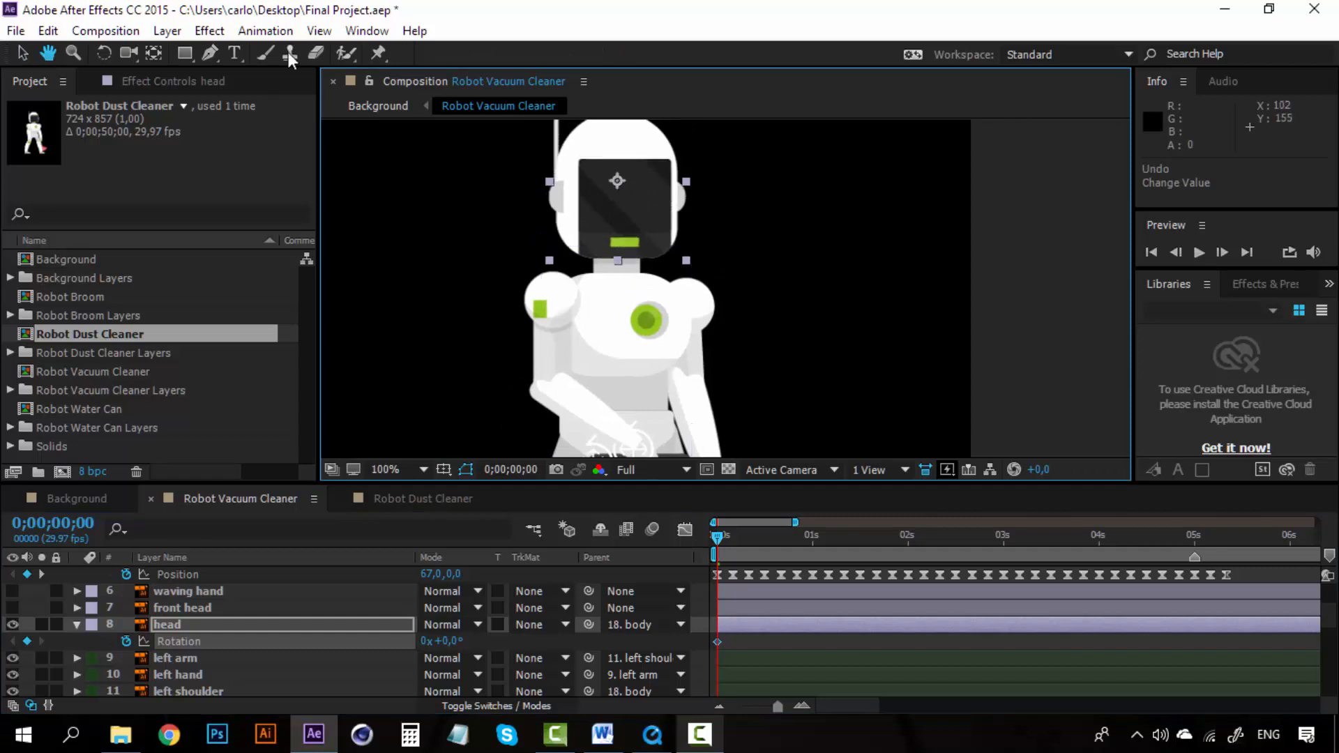
key("y")
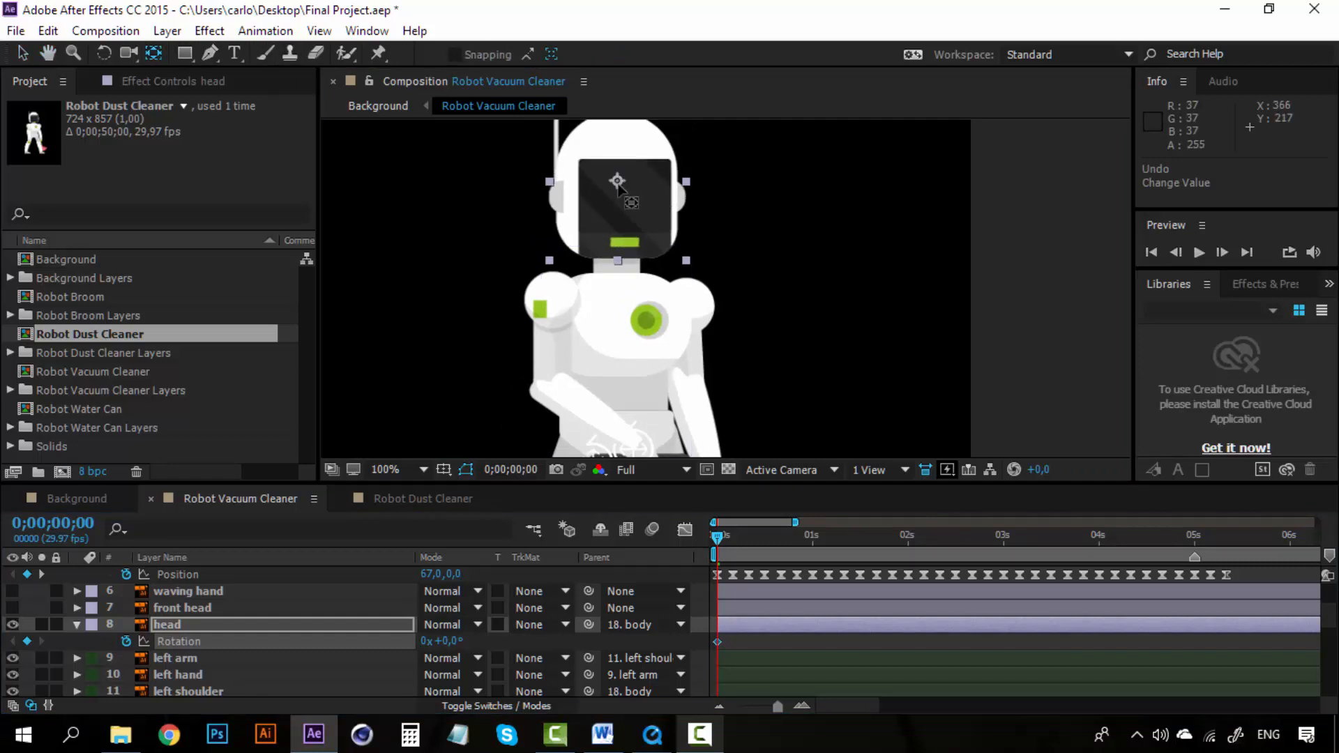
left_click_drag(618, 187, 619, 264)
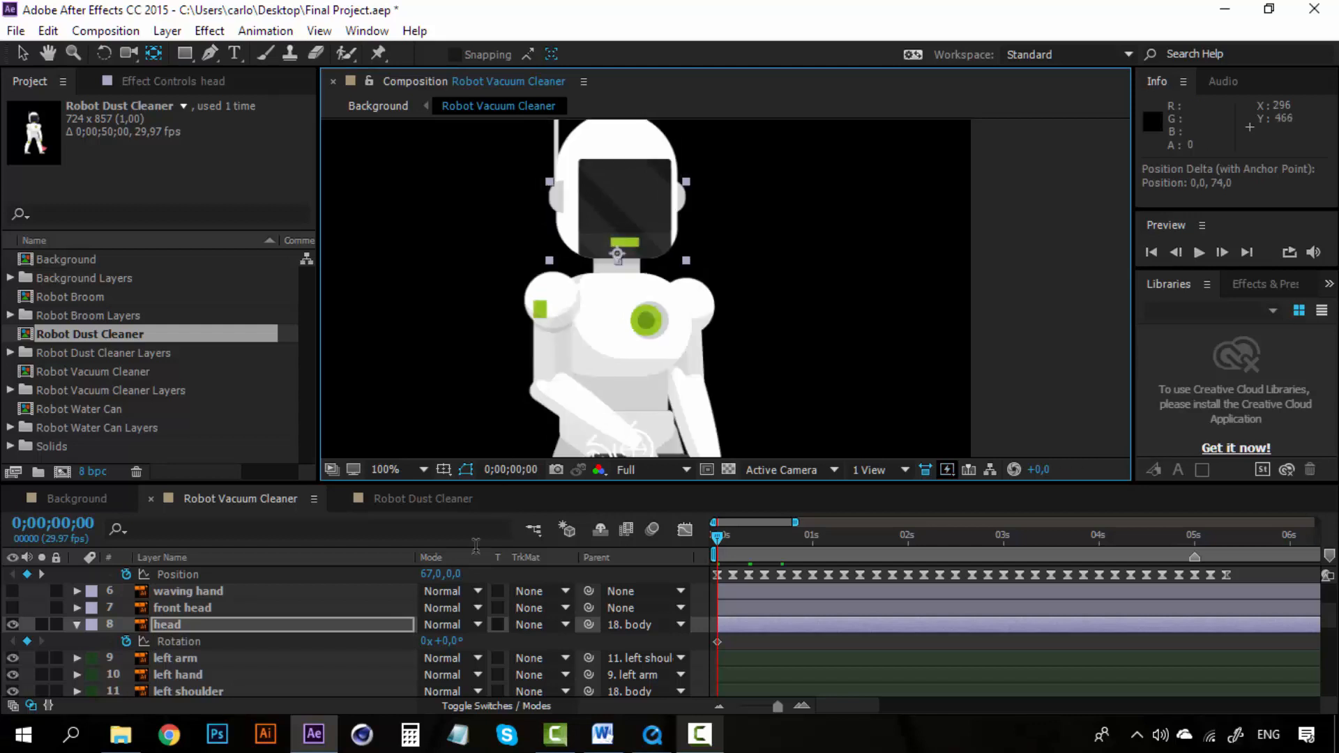
Step: Set the head's Rotation to 11° on the first keyframe
left_click_drag(458, 640, 467, 640)
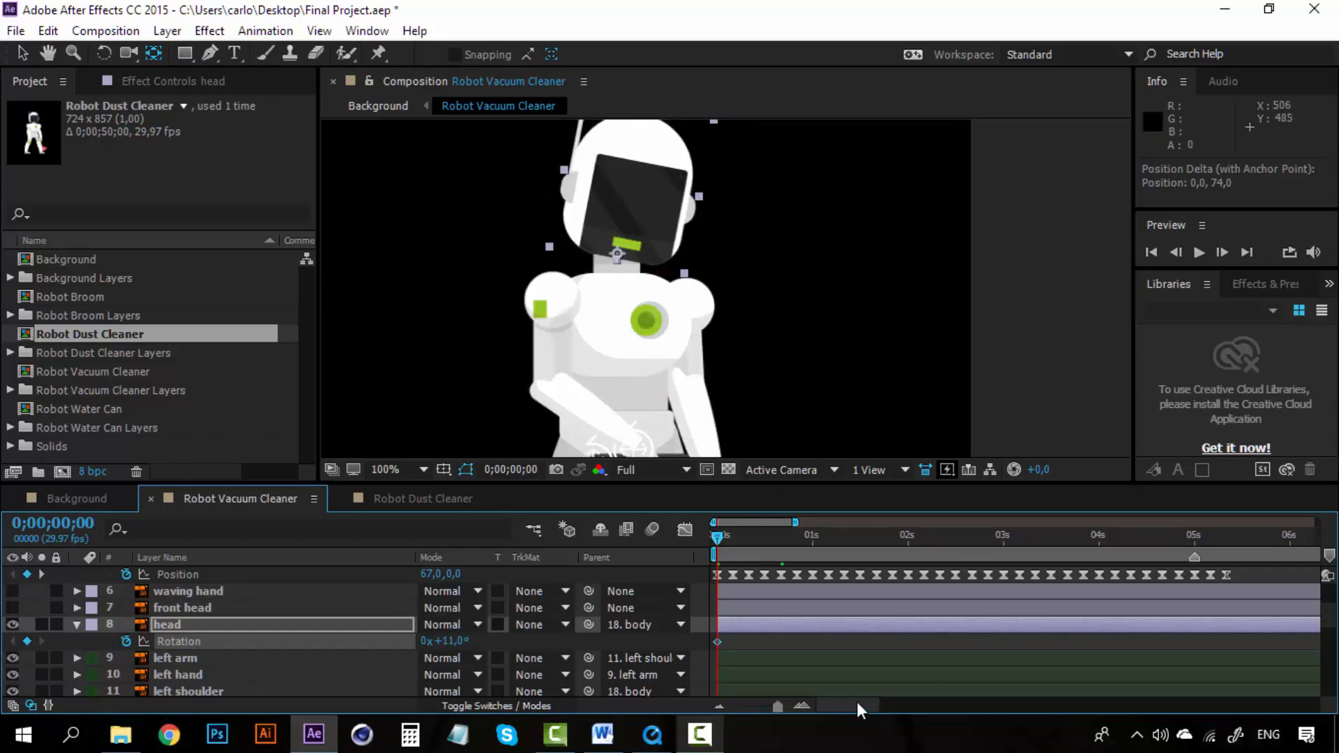
left_click_drag(858, 705, 804, 701)
left_click(905, 537)
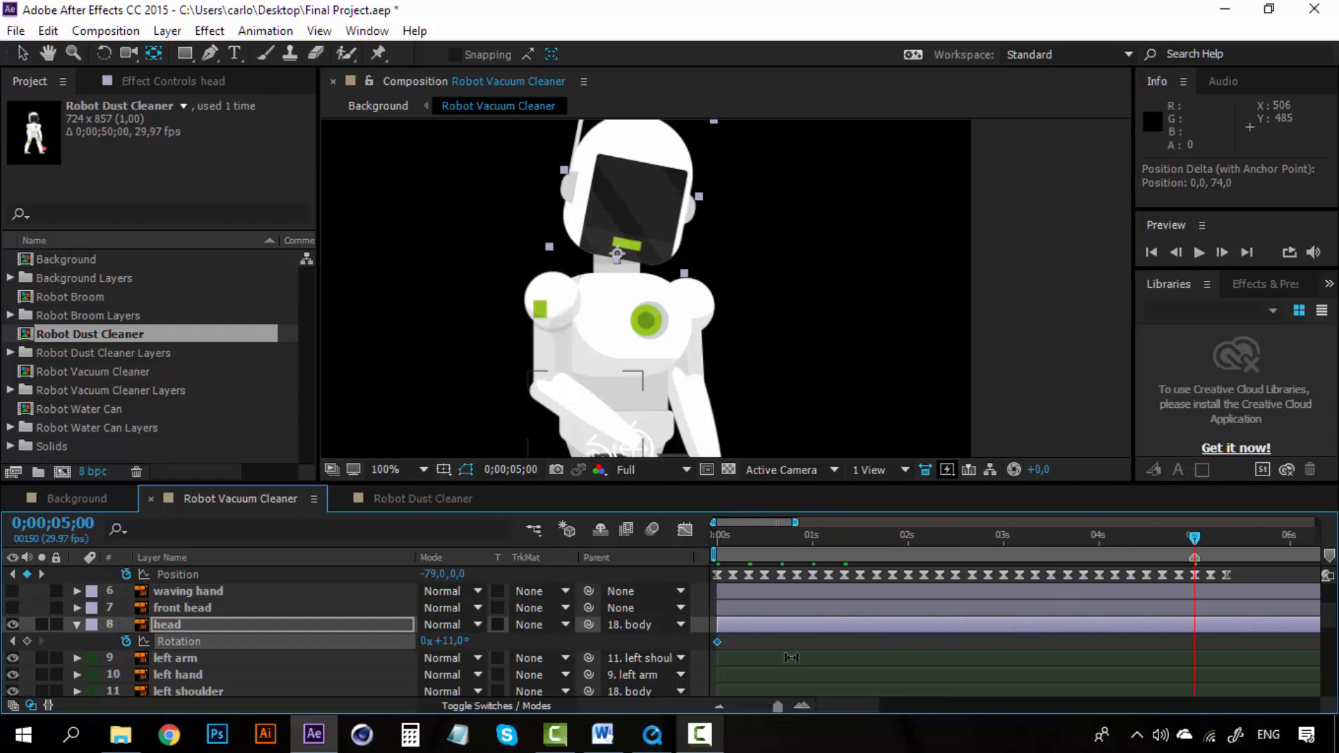
Step: Preview the animation from the start to check the head tilt and the walk cycle
left_click_drag(728, 530, 753, 533)
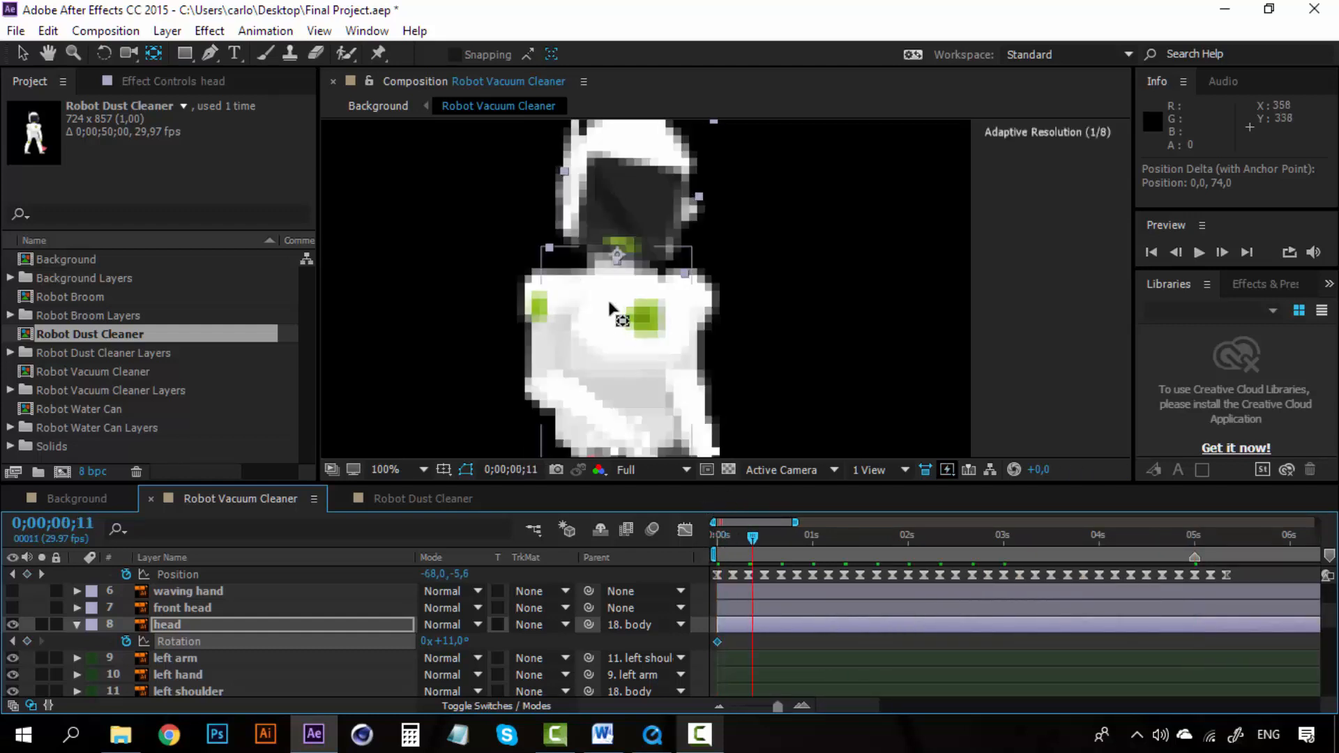
scroll(608, 298, "down", 2)
scroll(659, 367, "up", 4)
left_click_drag(660, 371, 742, 179)
scroll(664, 310, "down", 1)
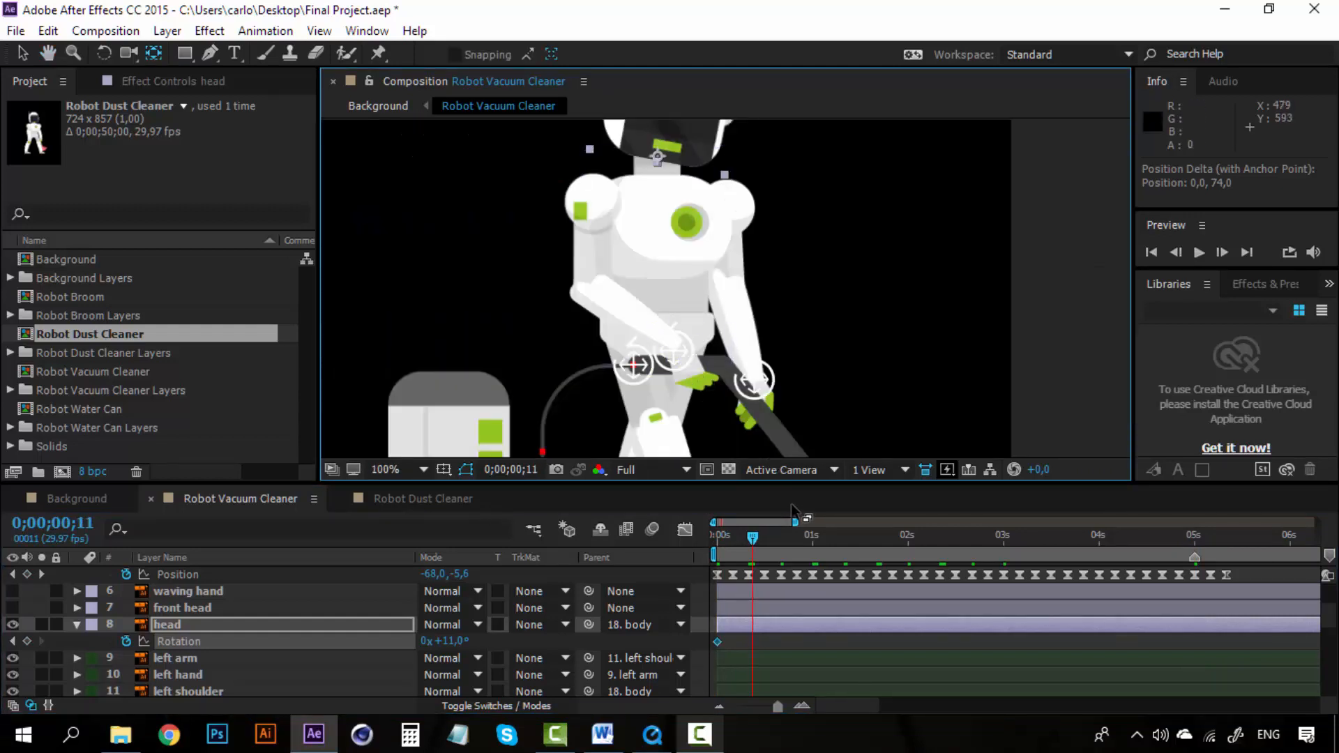
key("space")
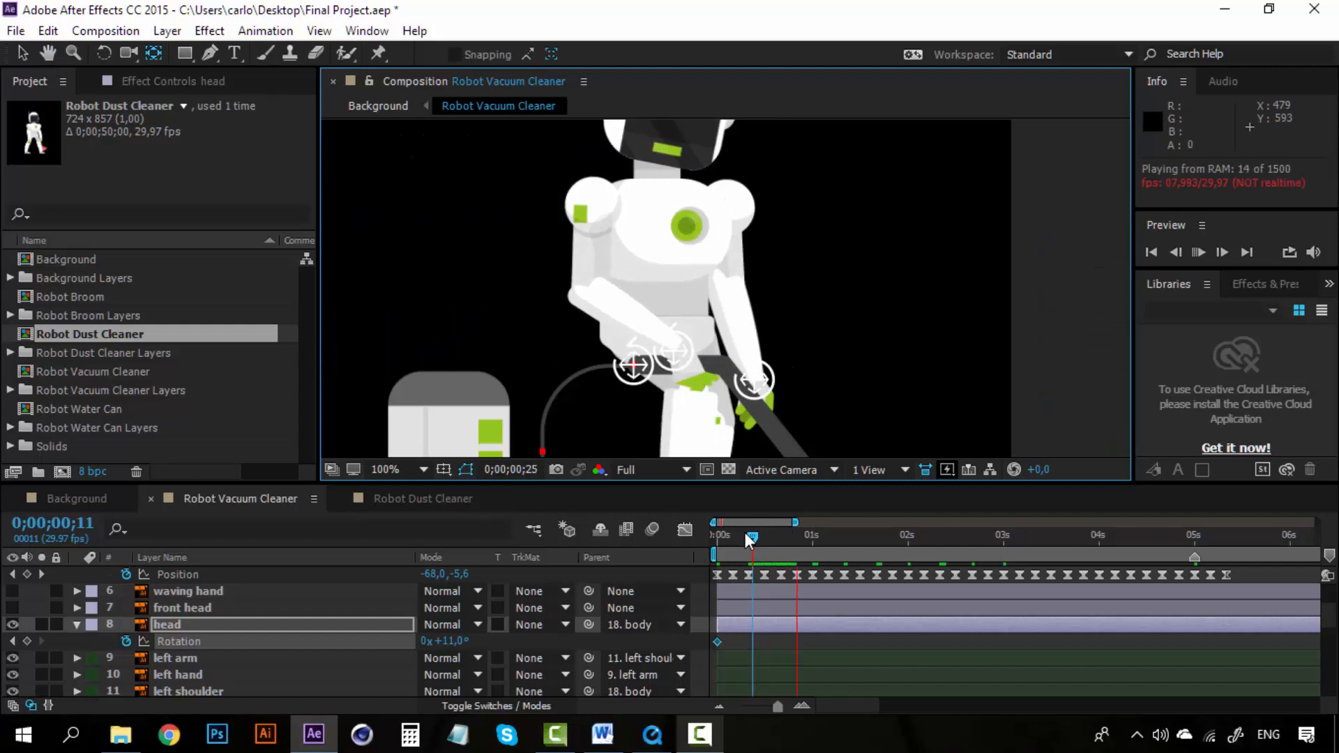
left_click_drag(756, 535, 714, 539)
key("space")
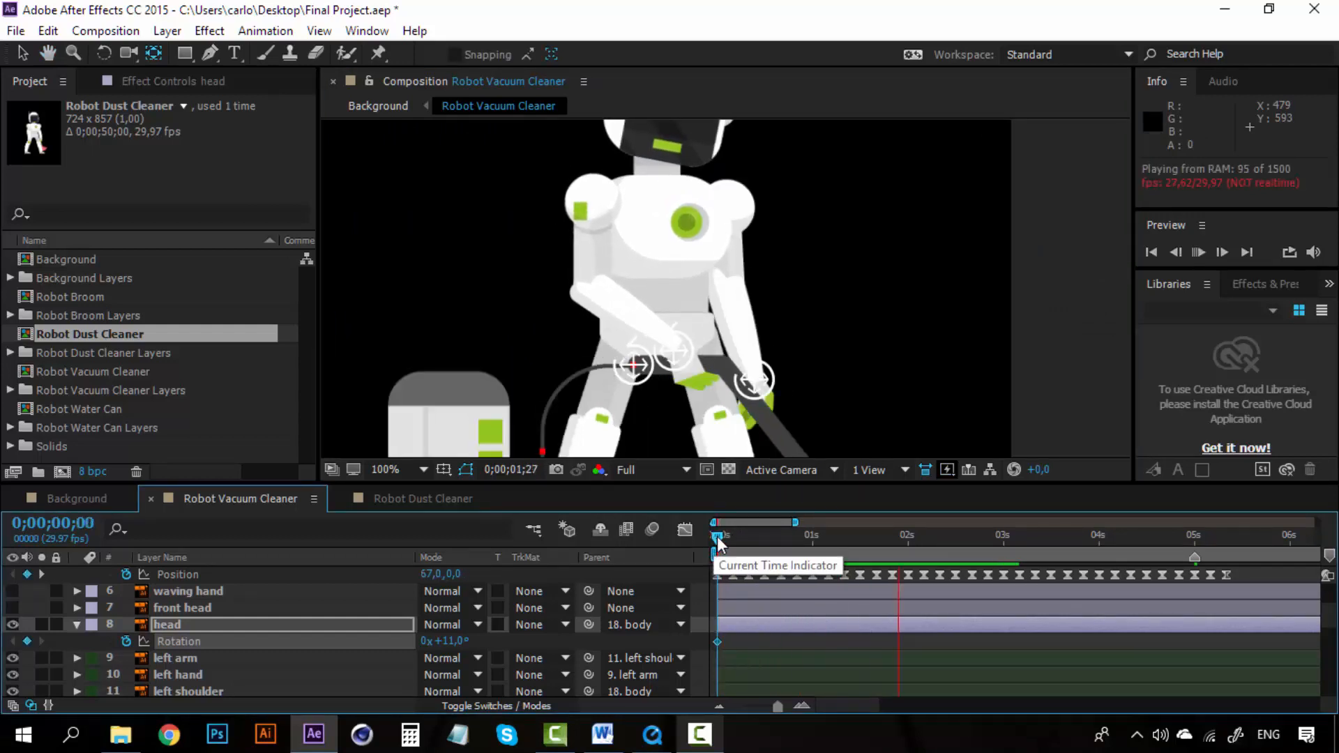
key("space")
key("space")
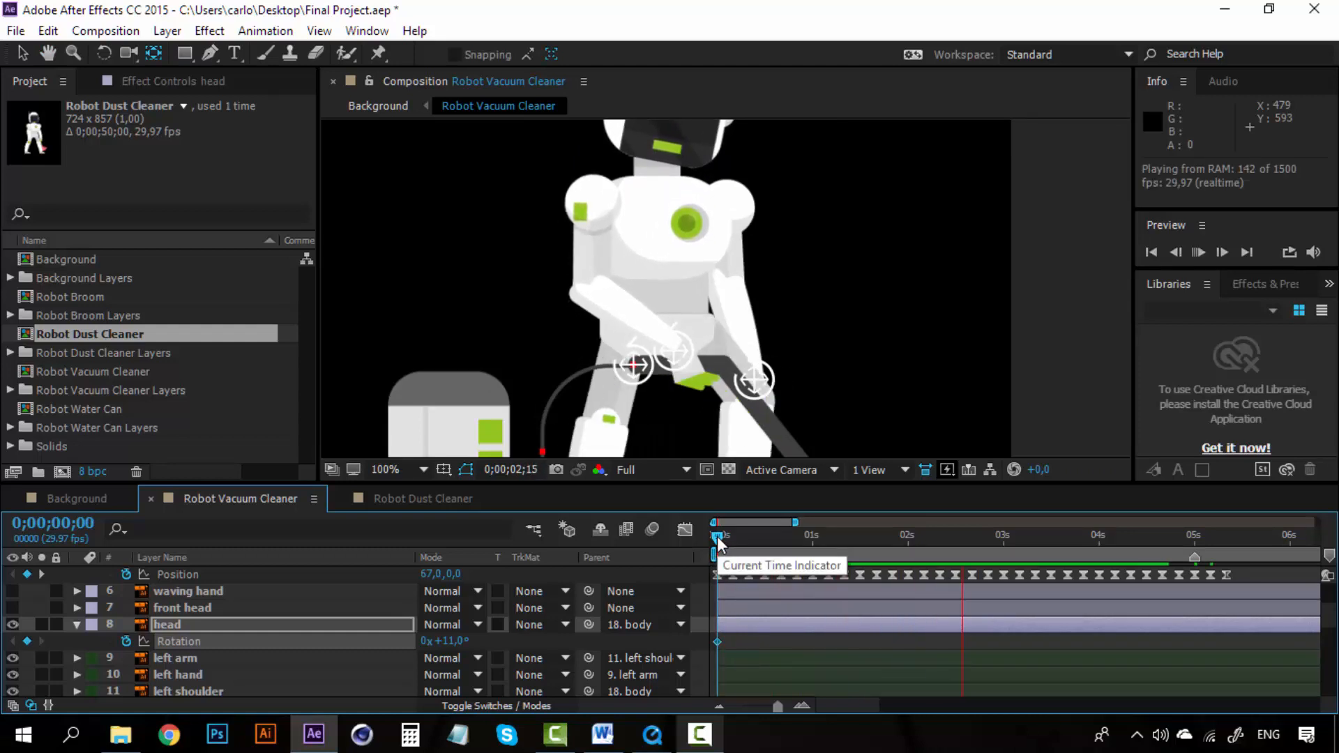
key("space")
key("space")
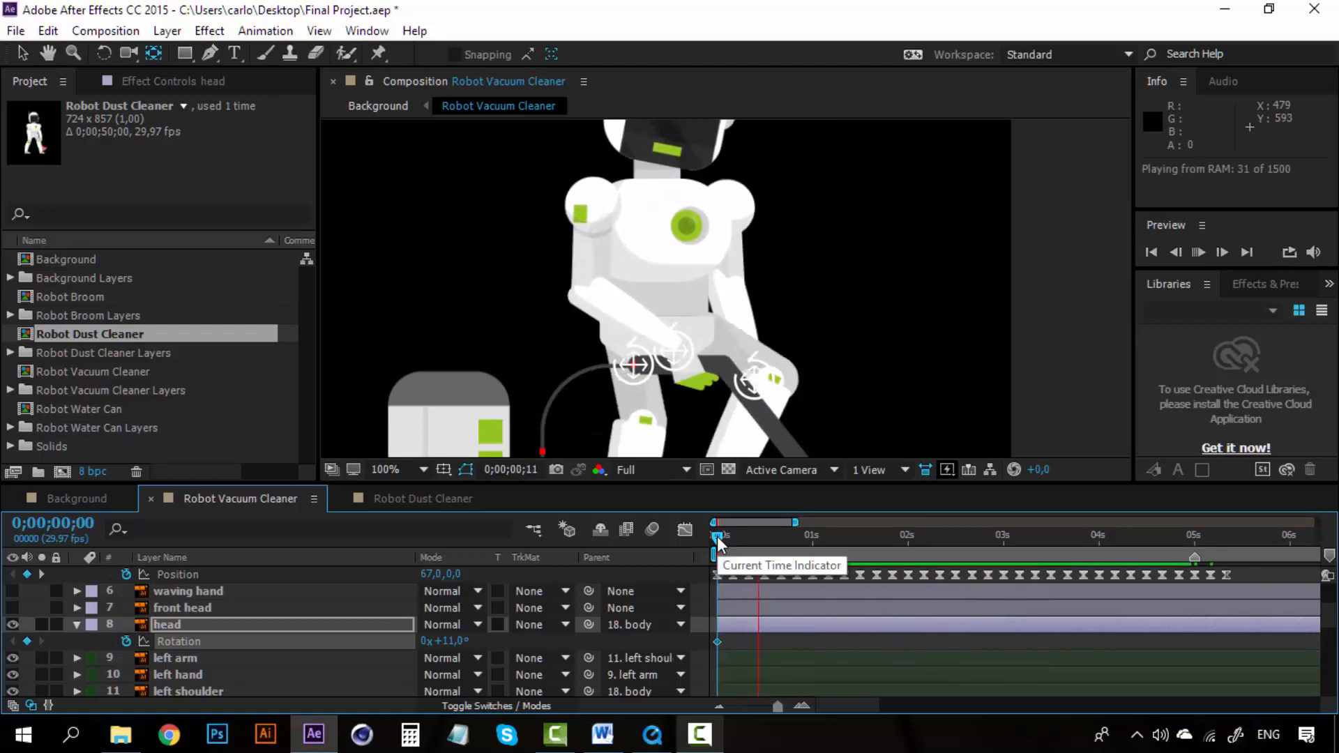
key("space")
Step: Enable Position keyframes at 0;00;00;00 on both the C_right hand and C_left hand controller layers
scroll(221, 618, "up", 3)
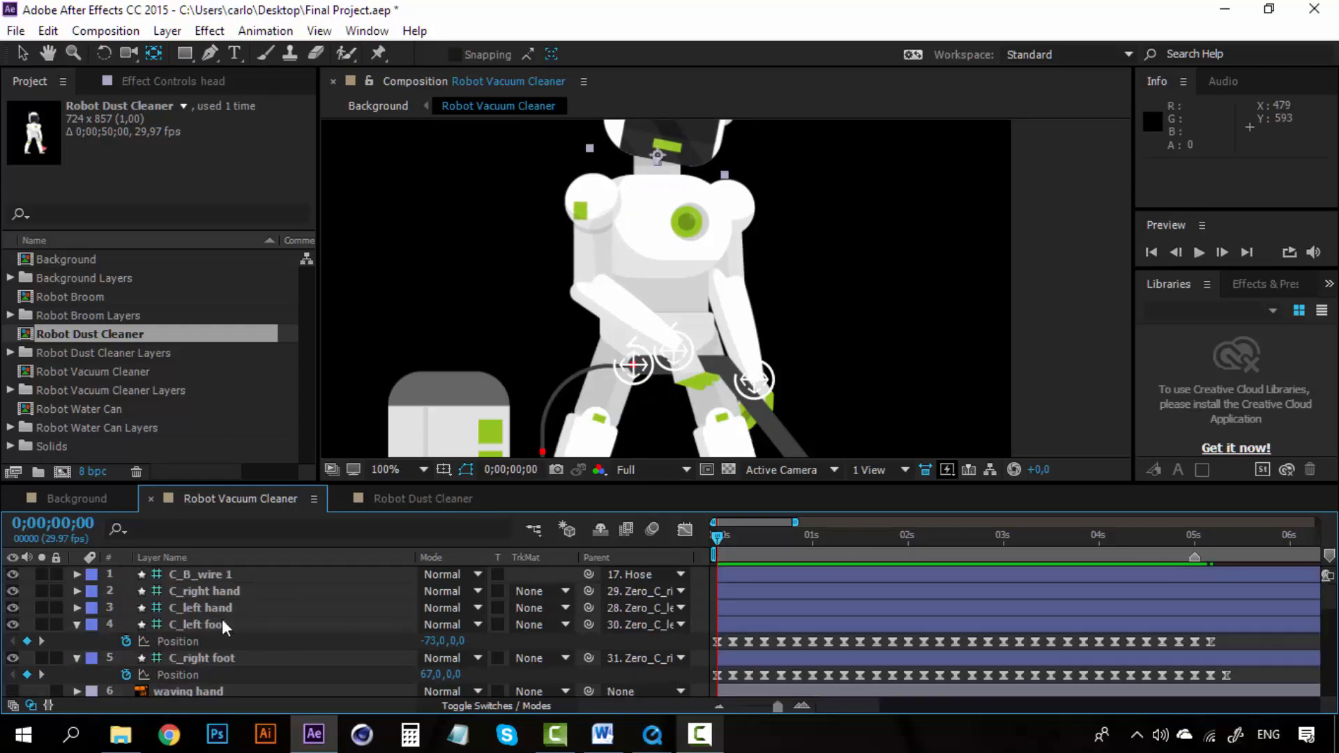
left_click(216, 606)
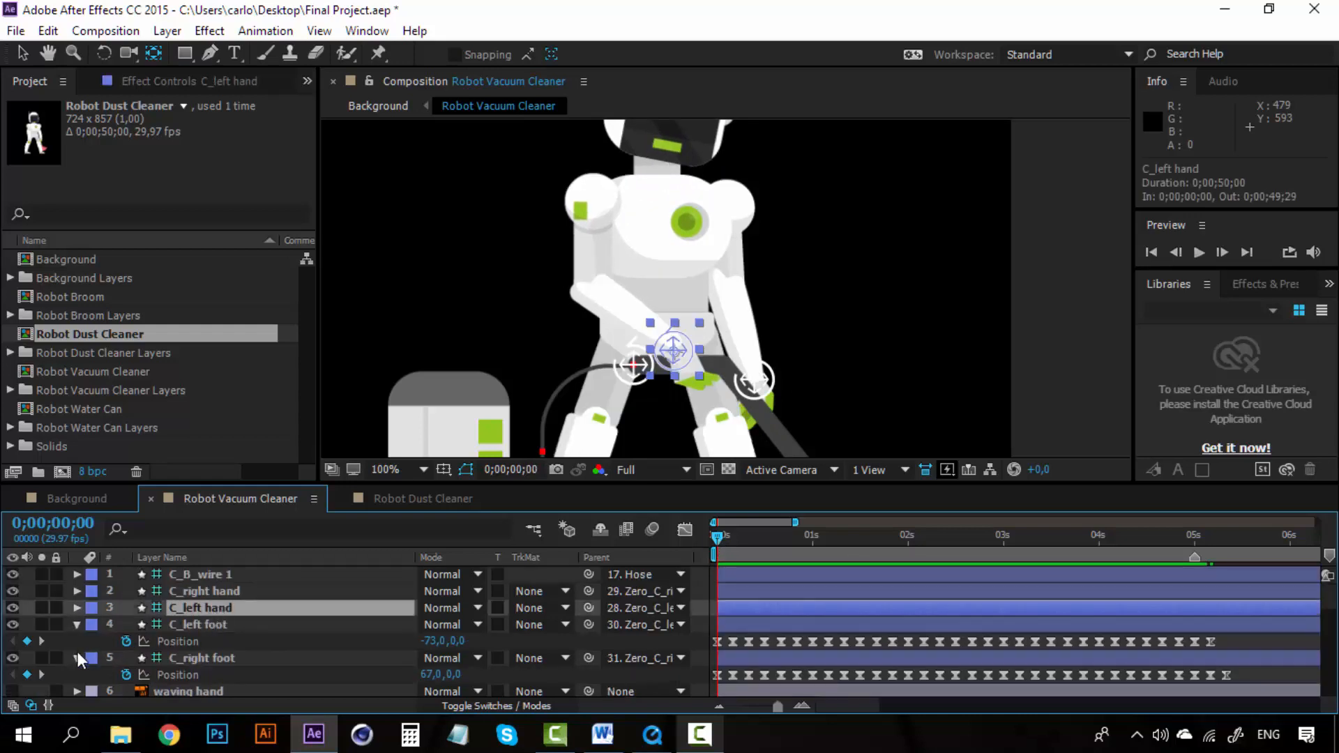
left_click(179, 588)
left_click(190, 604, "ctrl")
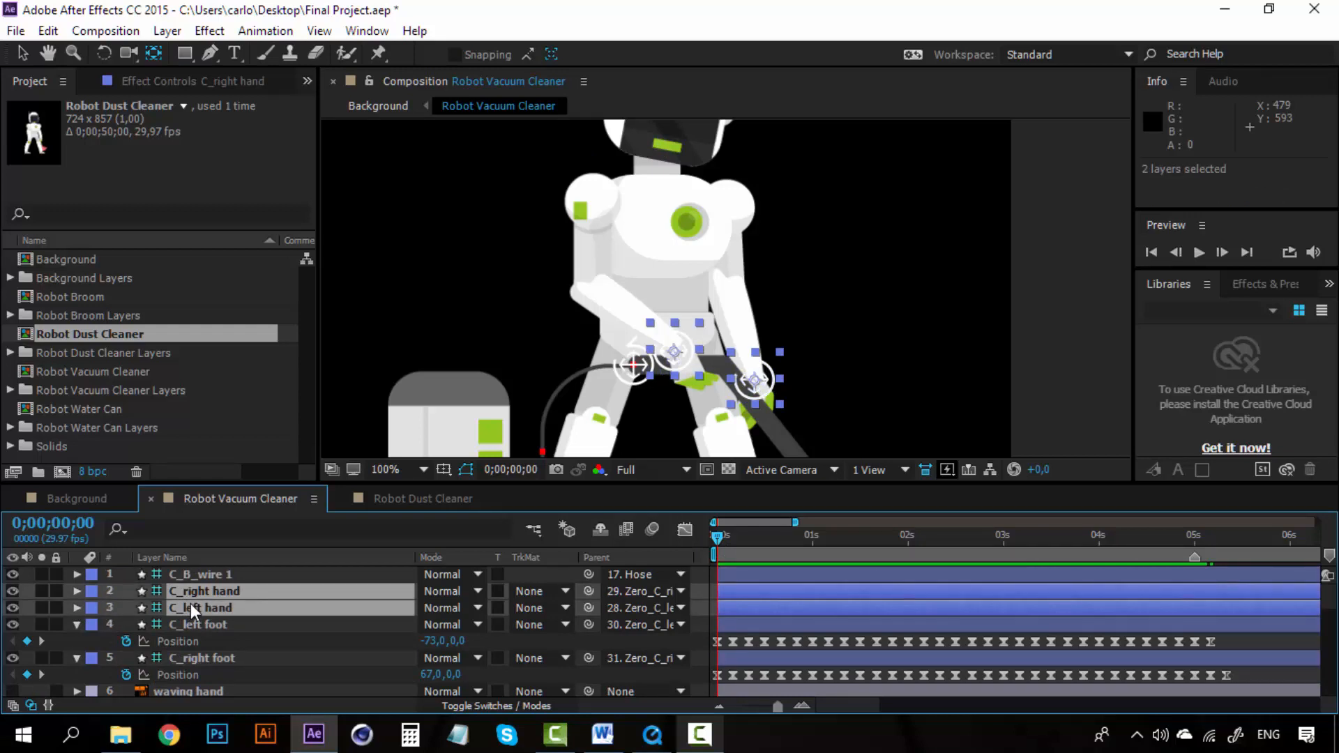
key("p")
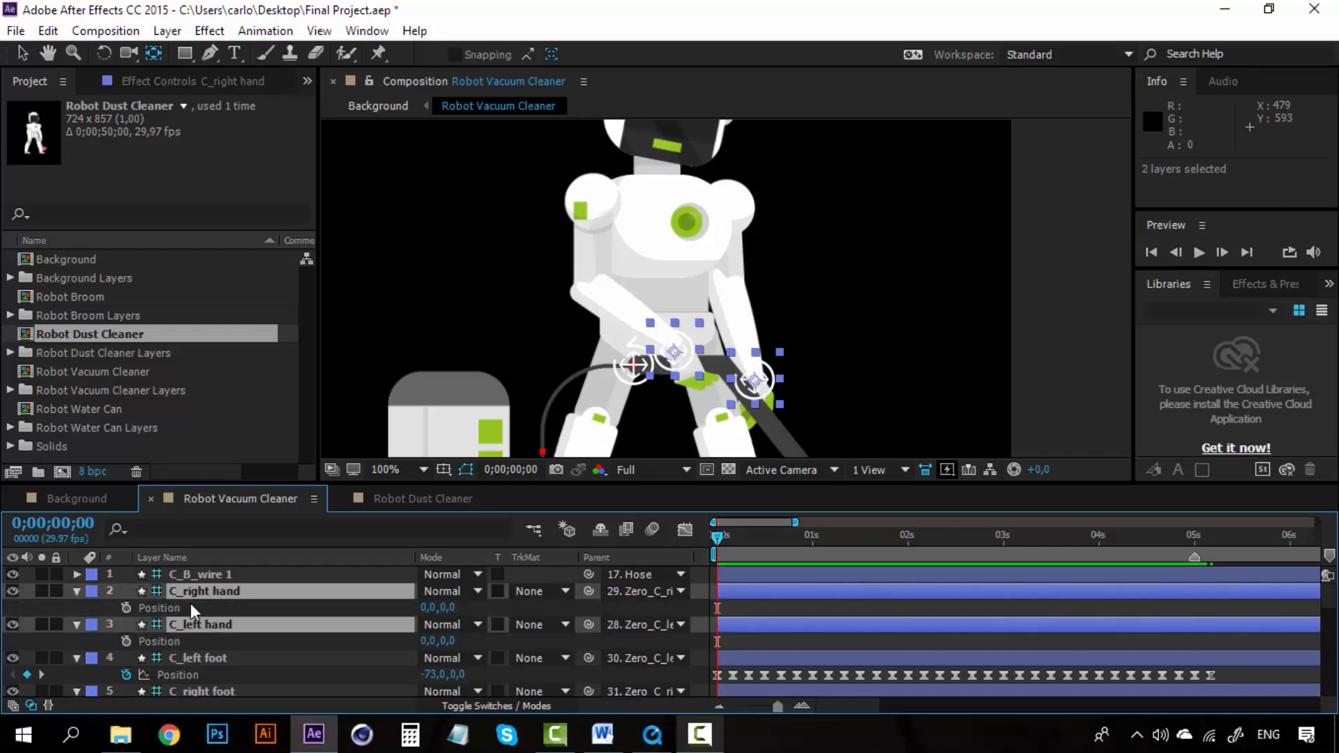
left_click(755, 608)
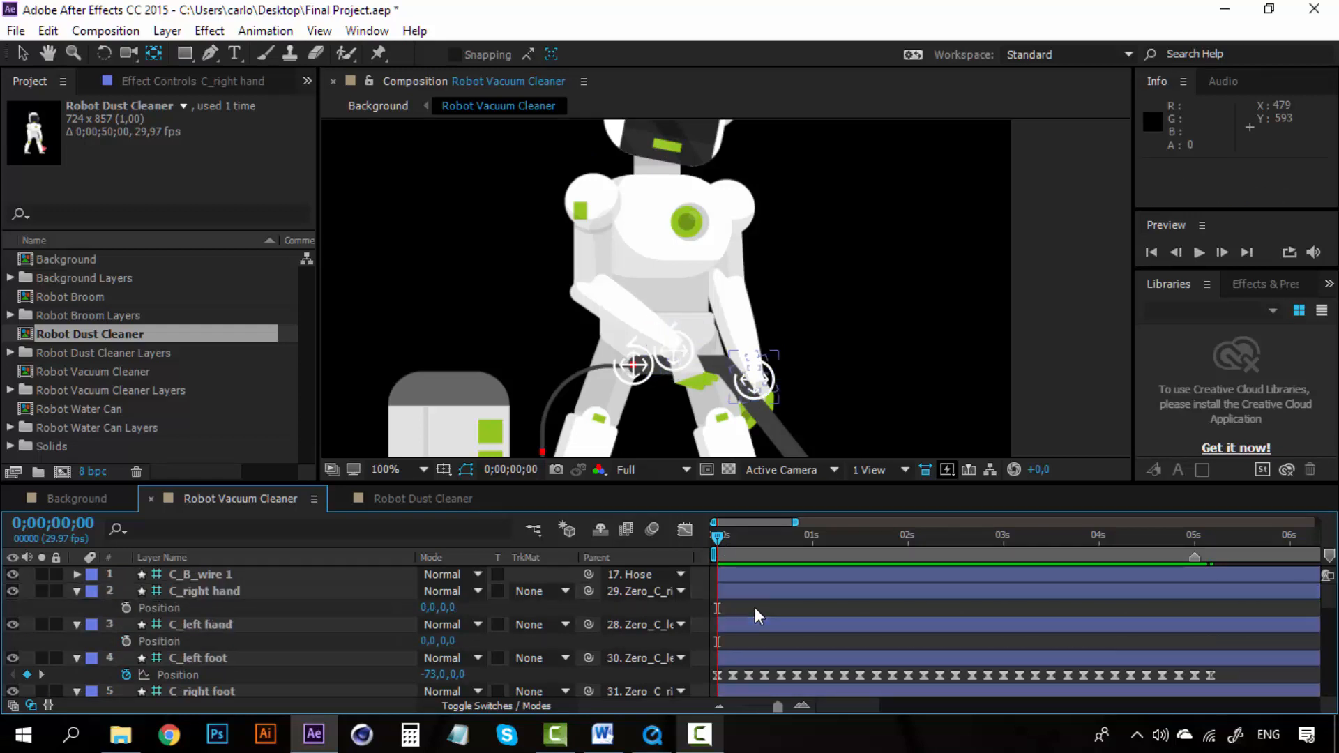
left_click(231, 592)
left_click(209, 623, "ctrl")
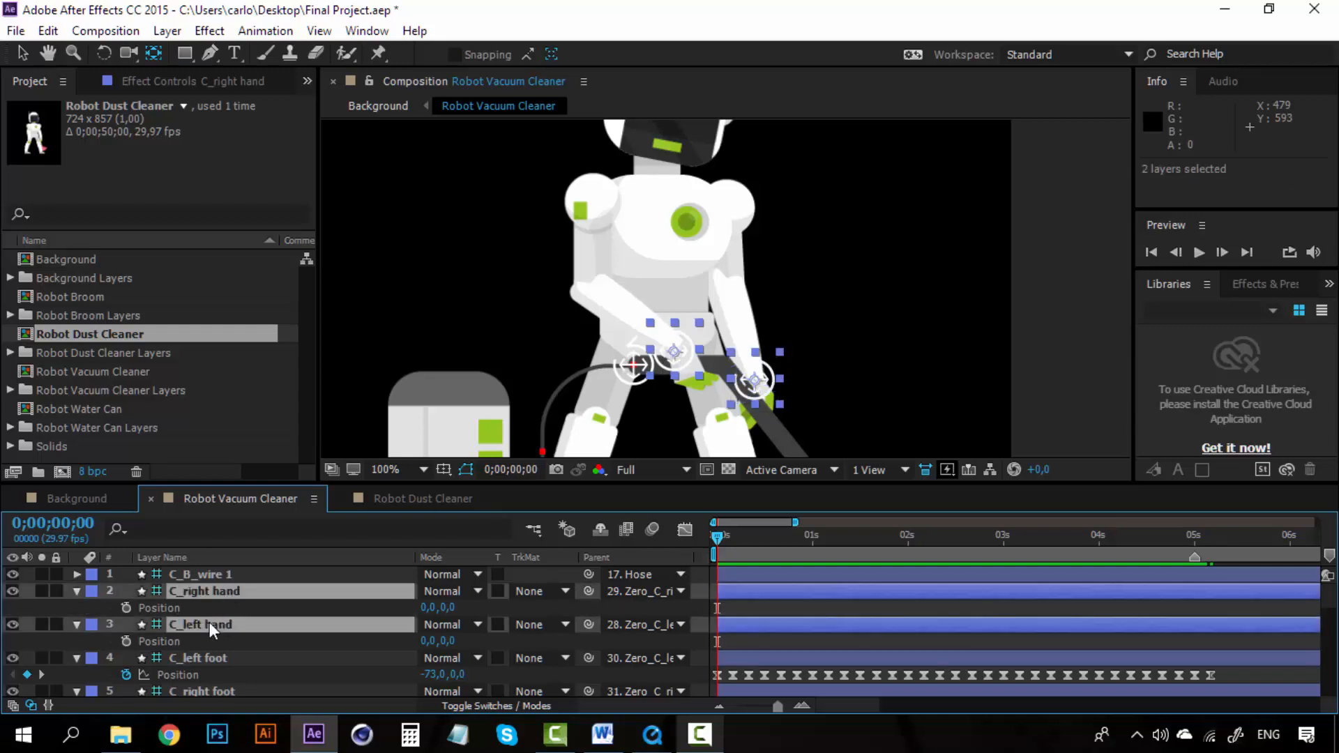
left_click(126, 607)
left_click(125, 641)
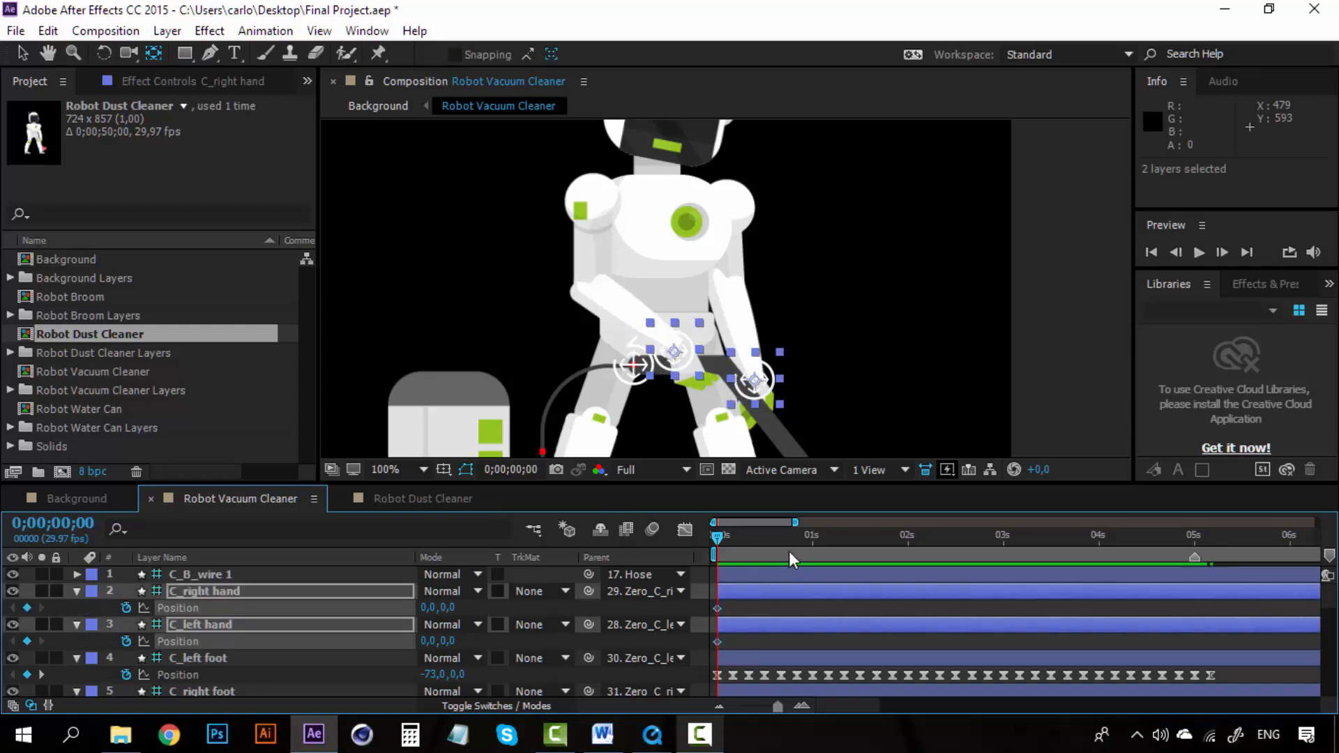
Step: At 0;00;00;10, move the C_left hand controller right to Position 26,0,0
left_click(801, 706)
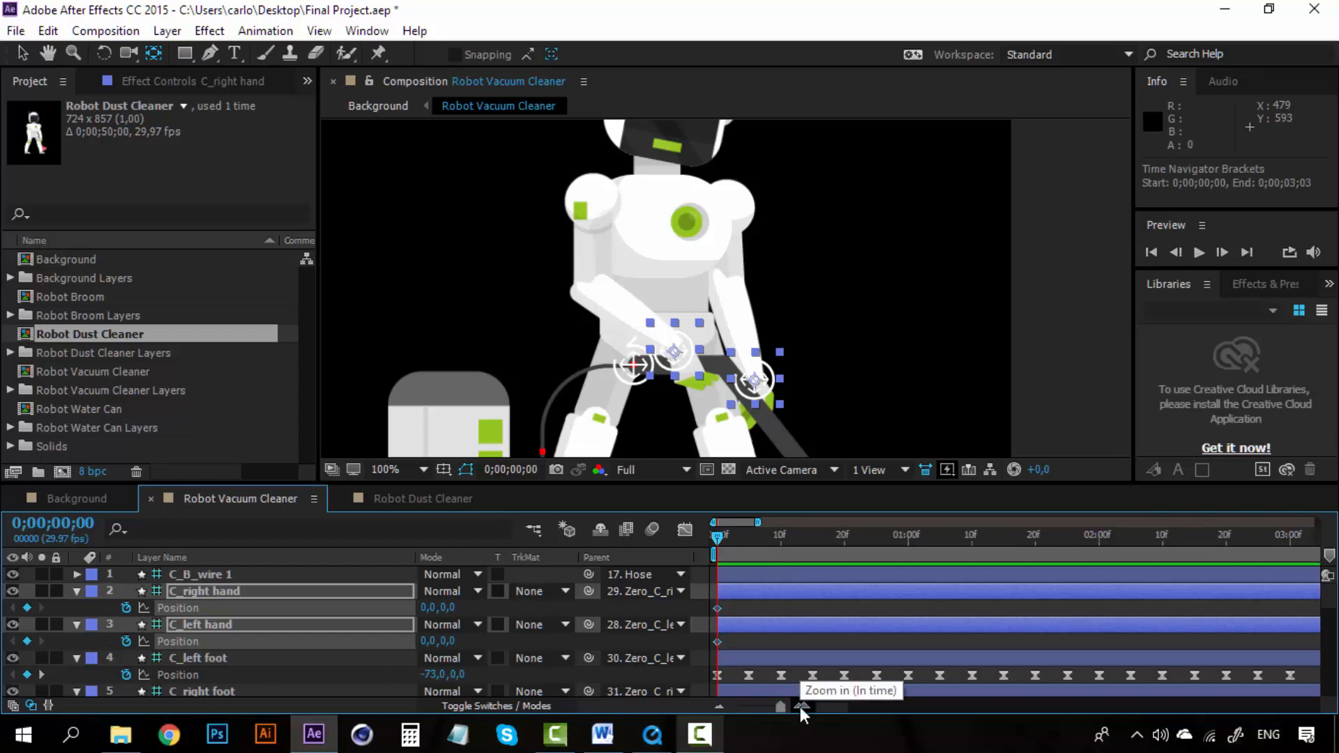
left_click(779, 532)
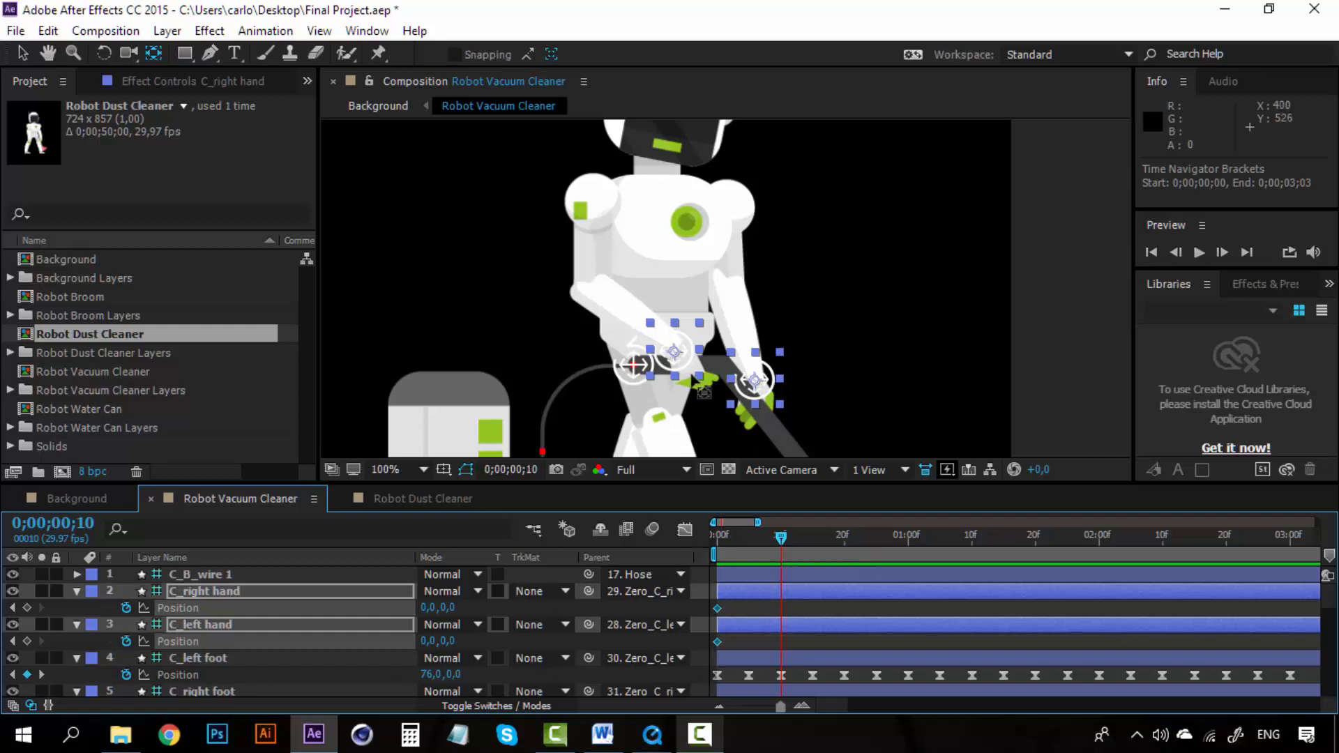
left_click(27, 54)
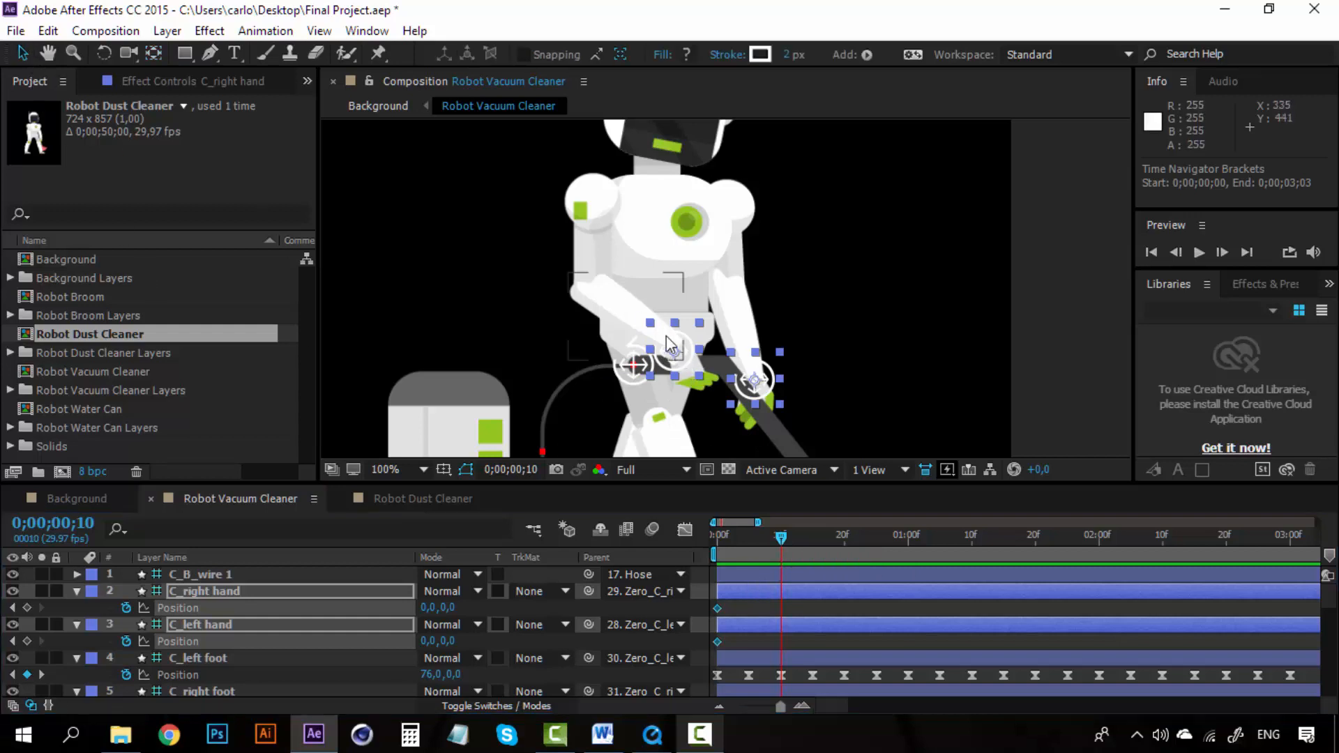
left_click(689, 343)
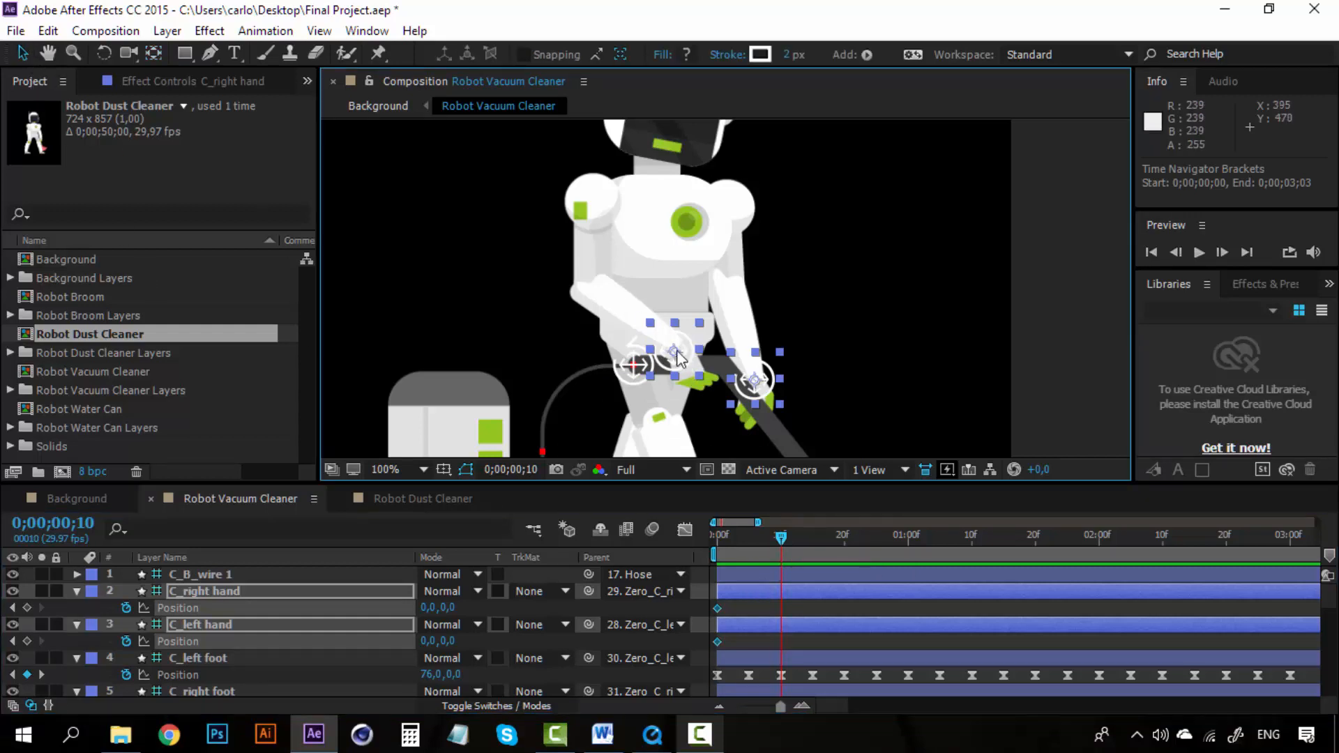
left_click(391, 592)
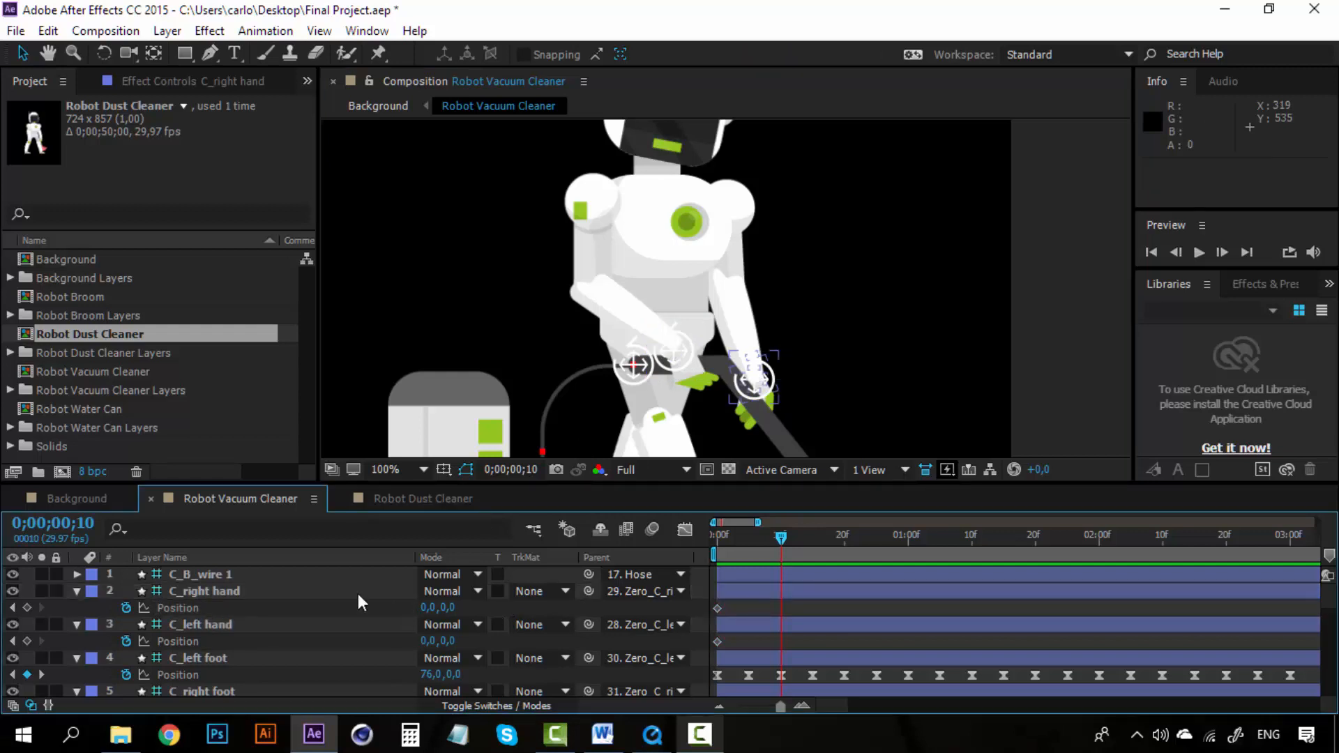
left_click(330, 625)
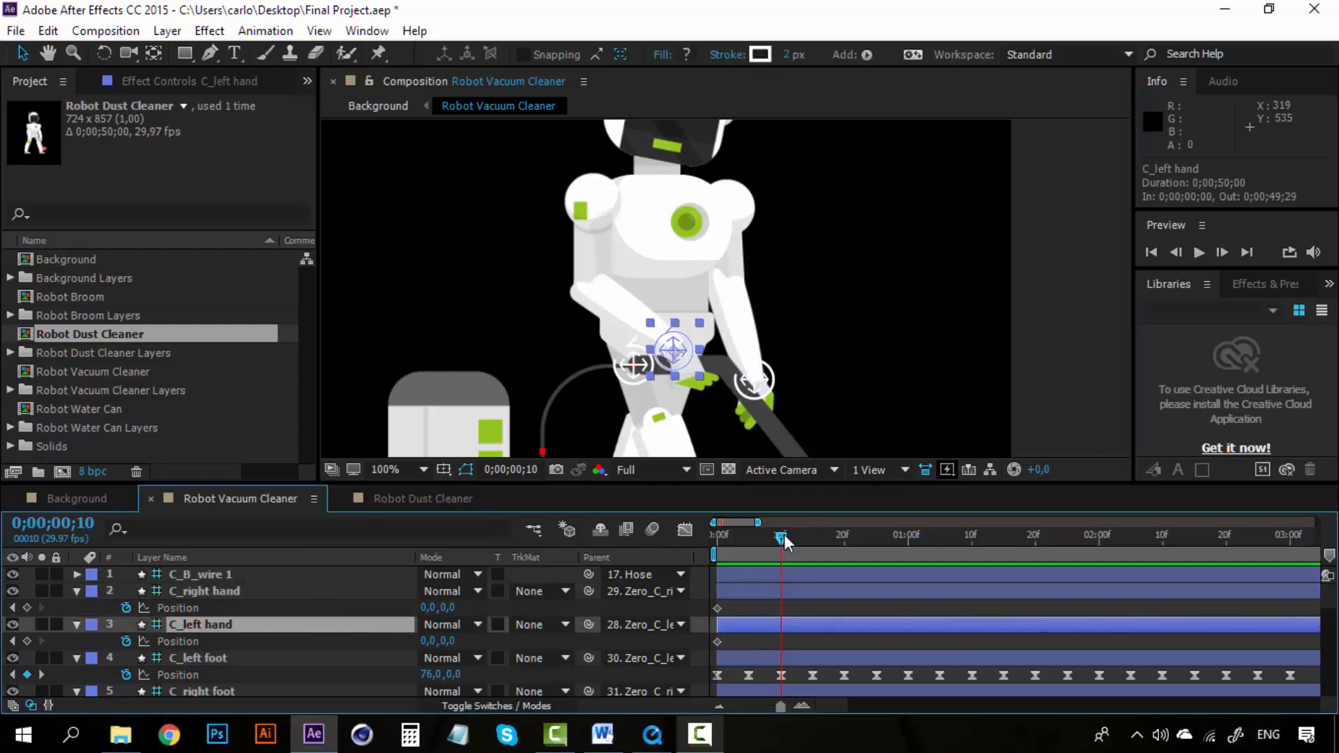
left_click_drag(685, 334, 713, 337)
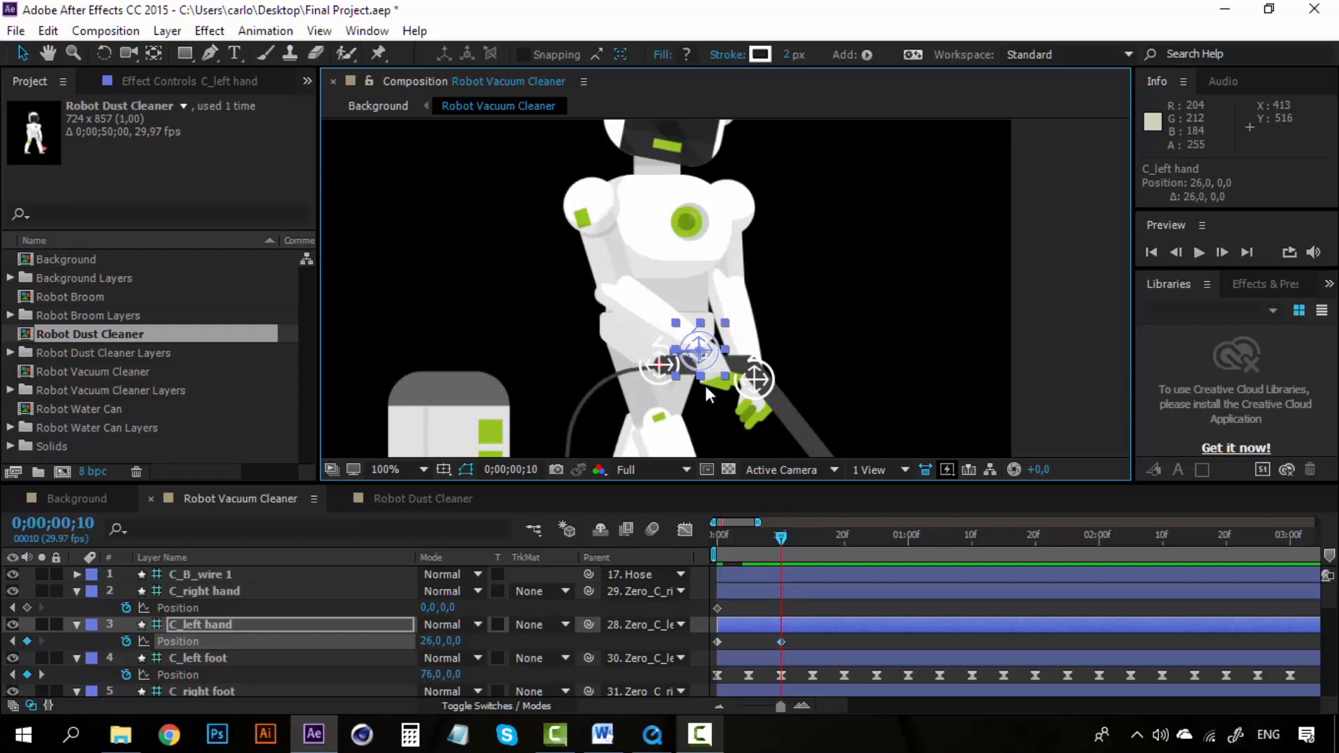
Step: Nudge the C_left hand controller further right to Position 35,0,0 at 0;00;00;10
key("Right")
key("Right")
key("Right")
key("Right")
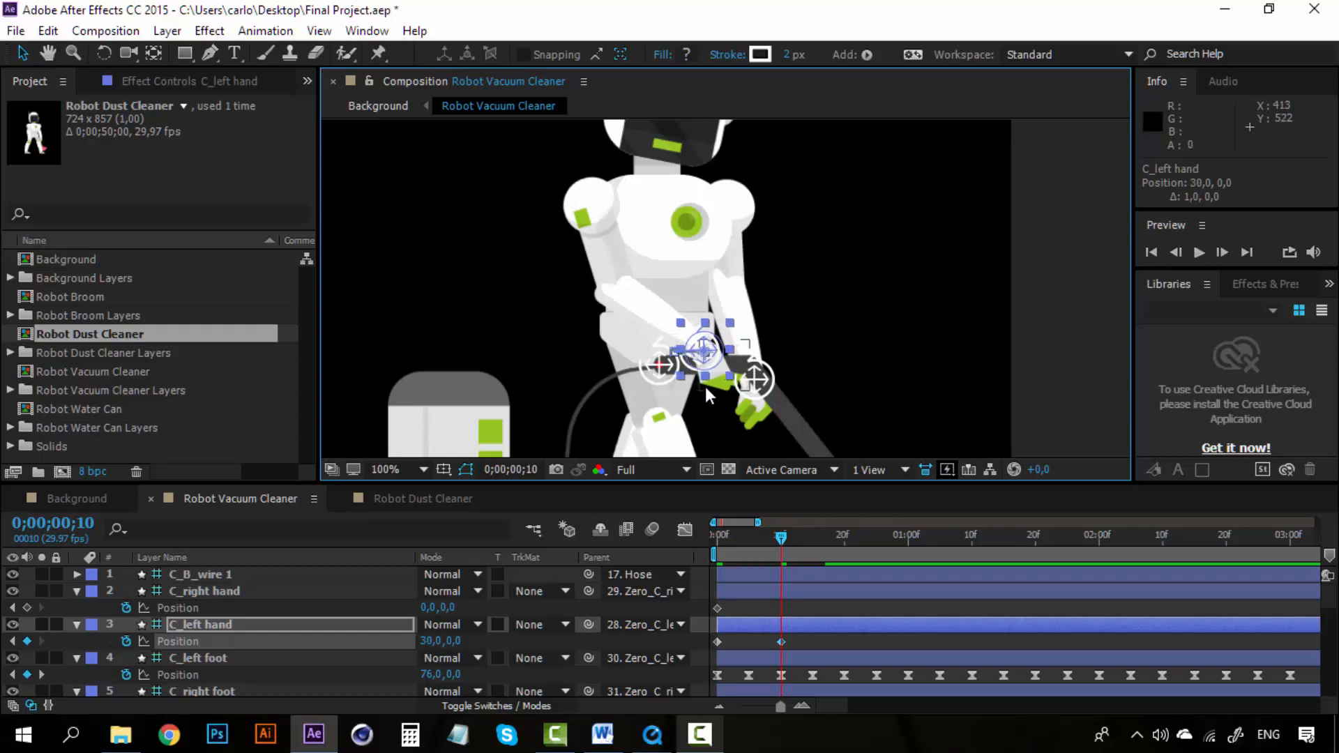
key("Right")
key("Right")
key("Right")
key("Right")
key("Right")
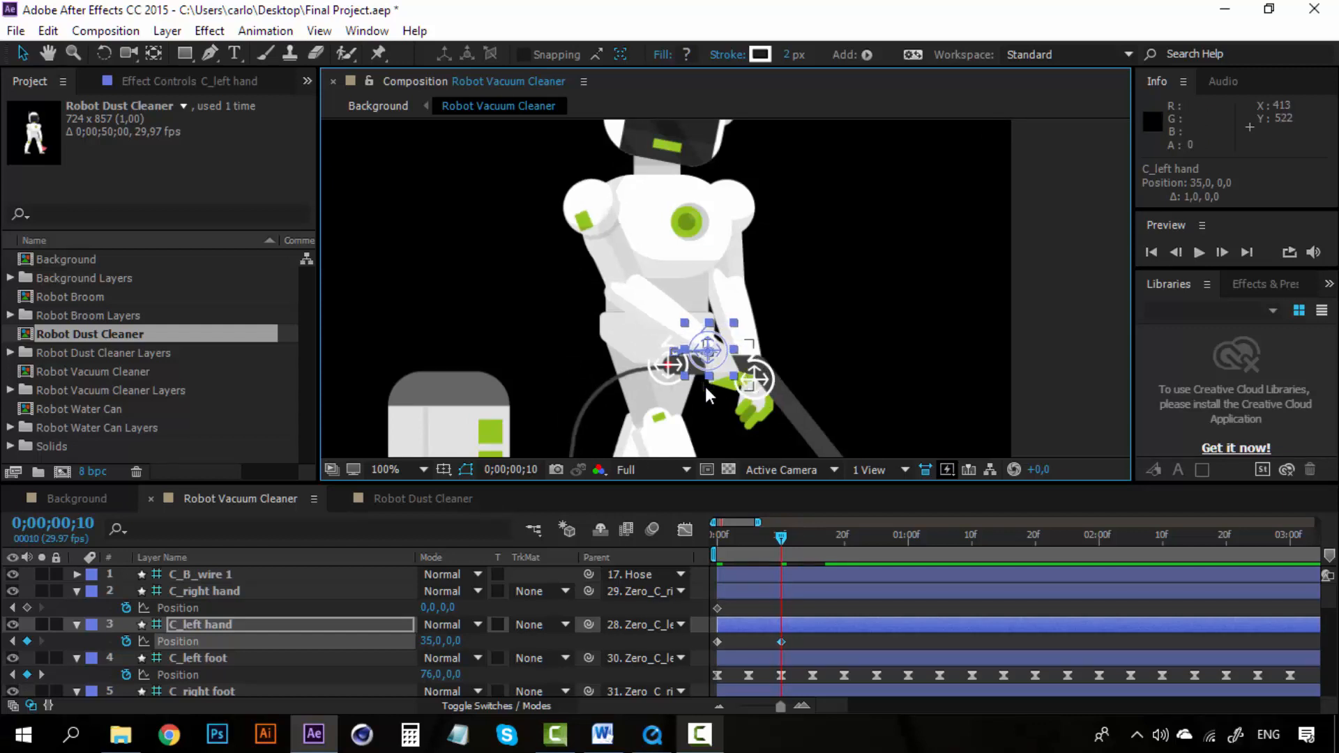
Step: Select the C_right hand controller and nudge it right to Position 30,0,0 at 0;00;00;10
left_click(203, 593)
key("Right")
key("Right")
key("Right")
key("Right")
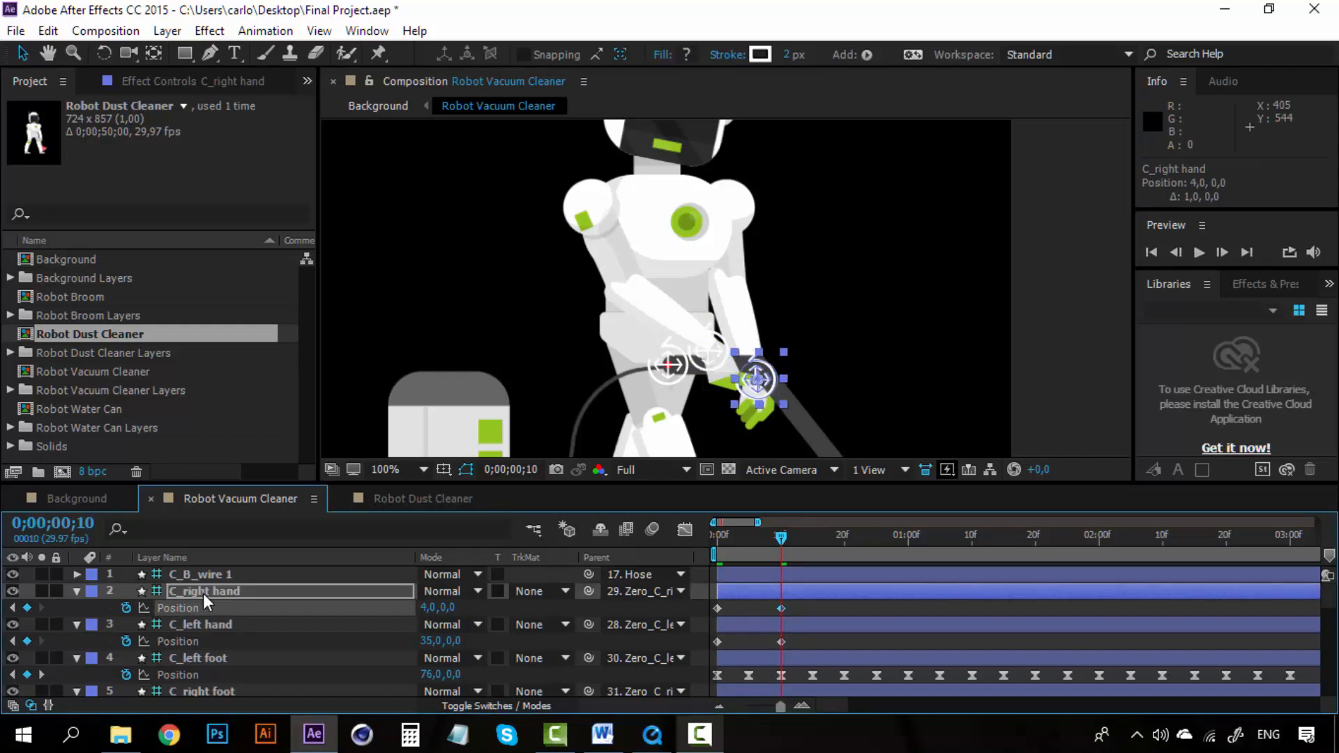
key("Right")
key("Right")
key("Right")
key("Right")
key("Right")
key("Right")
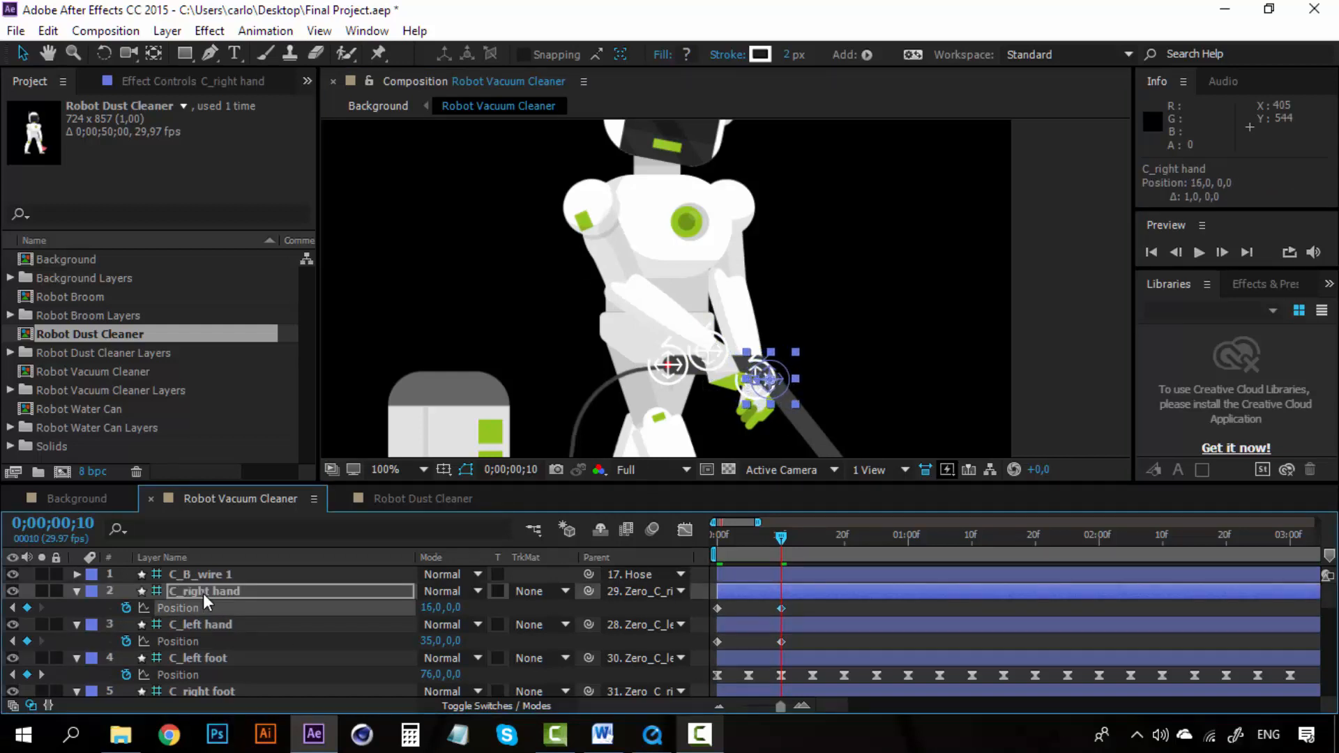
key("Right")
key("Right")
key("Right")
key("Right")
key("Right")
key("Right")
key("Right")
key("Right")
key("Right")
key("Right")
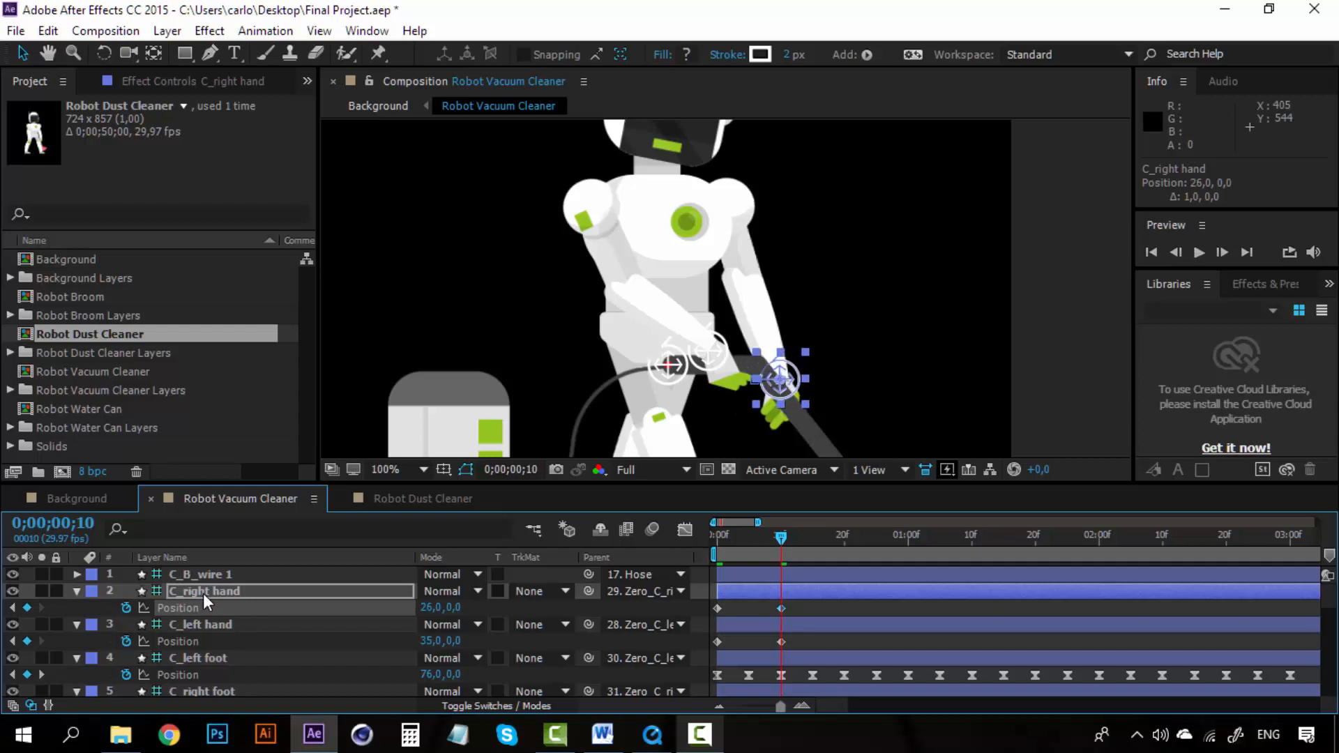
key("Right")
key("Right")
key("Right")
key("Right")
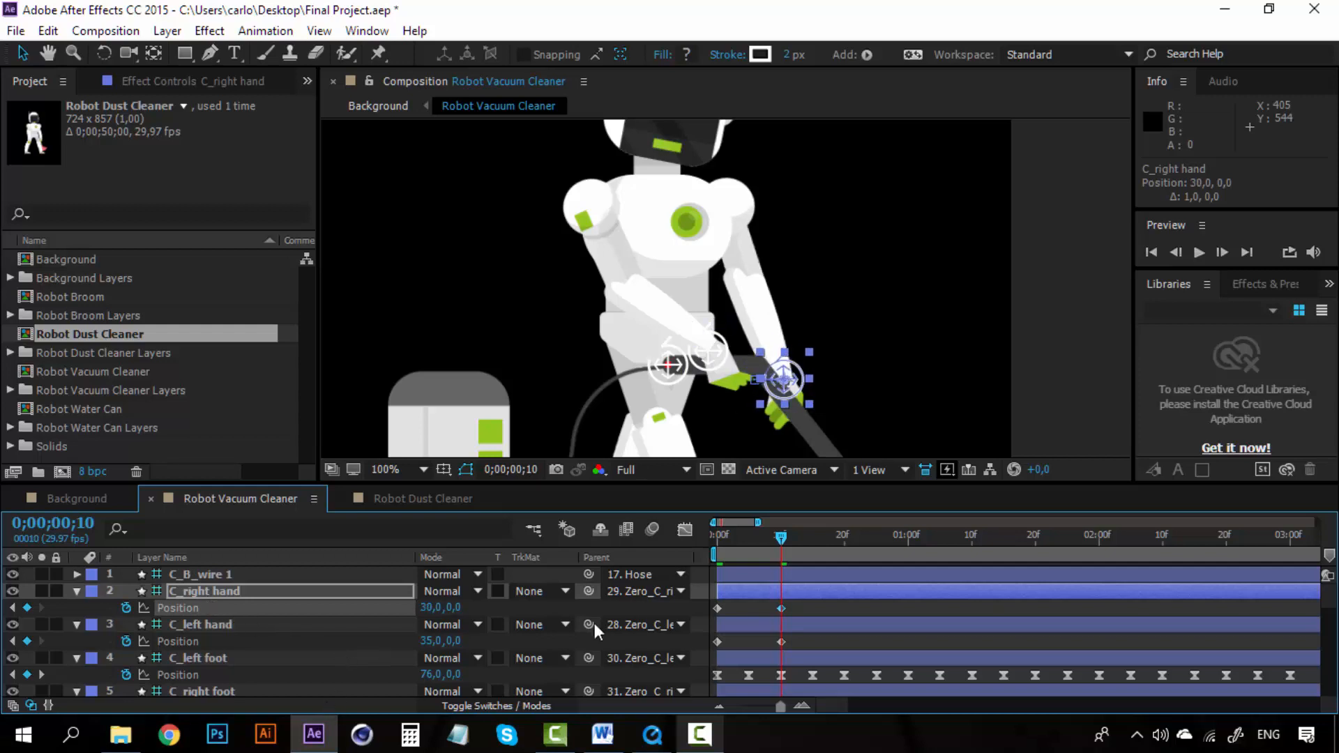
Step: Preview the animation from the start to check the hand movement
left_click_drag(781, 535, 706, 537)
key("space")
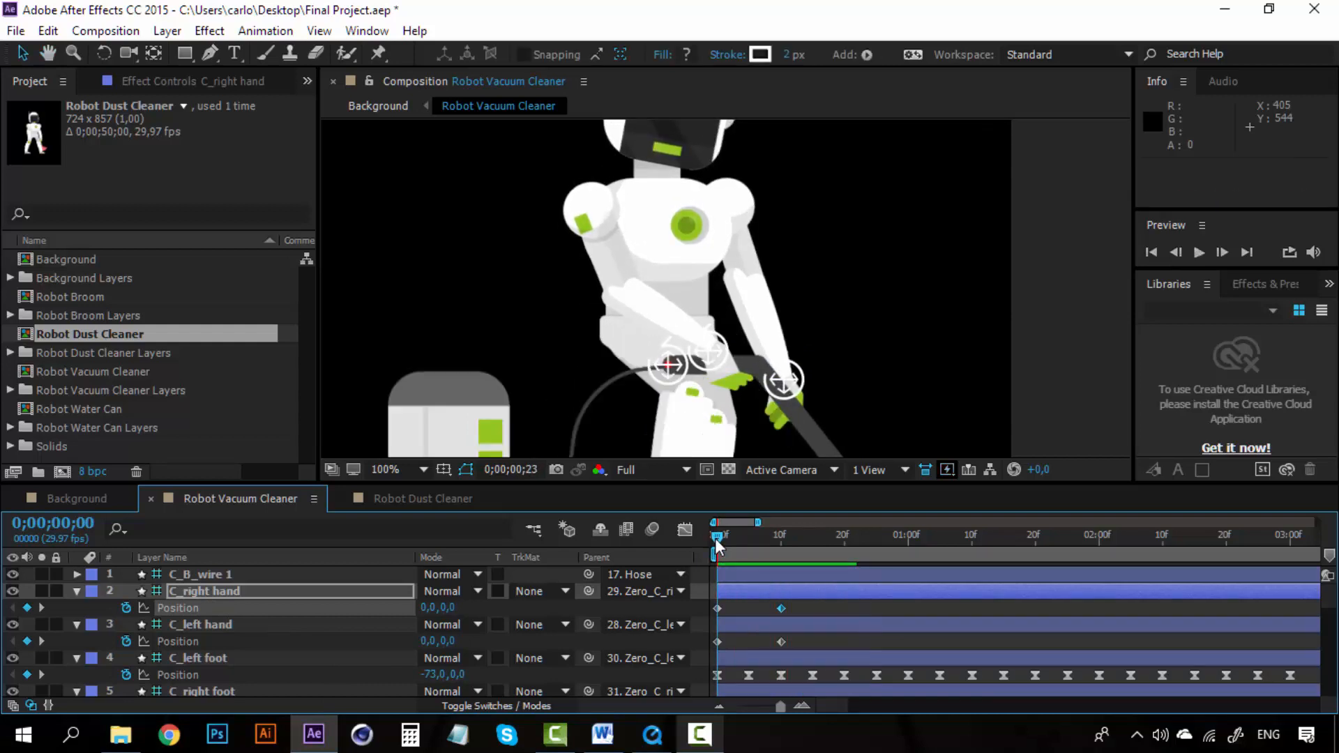
key("space")
Step: Apply Easy Ease to the Position keyframes of both the C_right hand and C_left hand controllers
left_click_drag(806, 606, 714, 615)
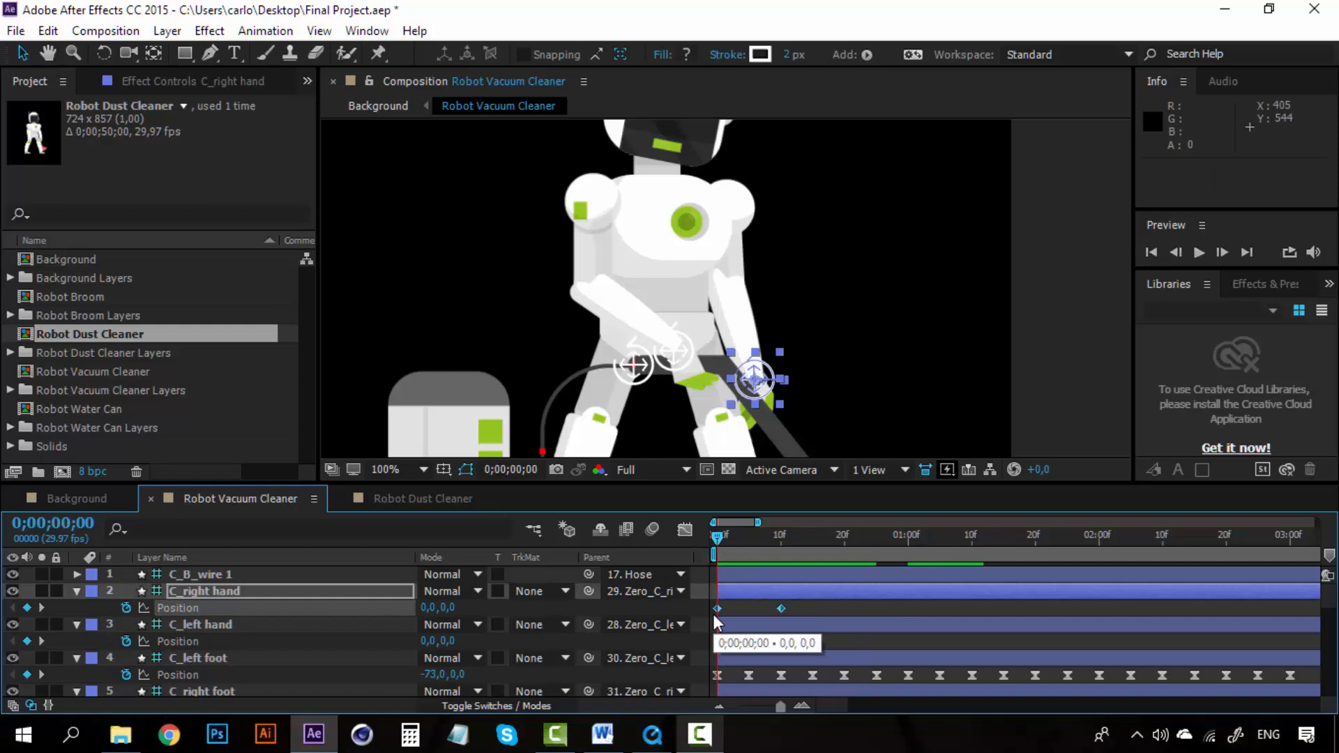
key("ctrl+c")
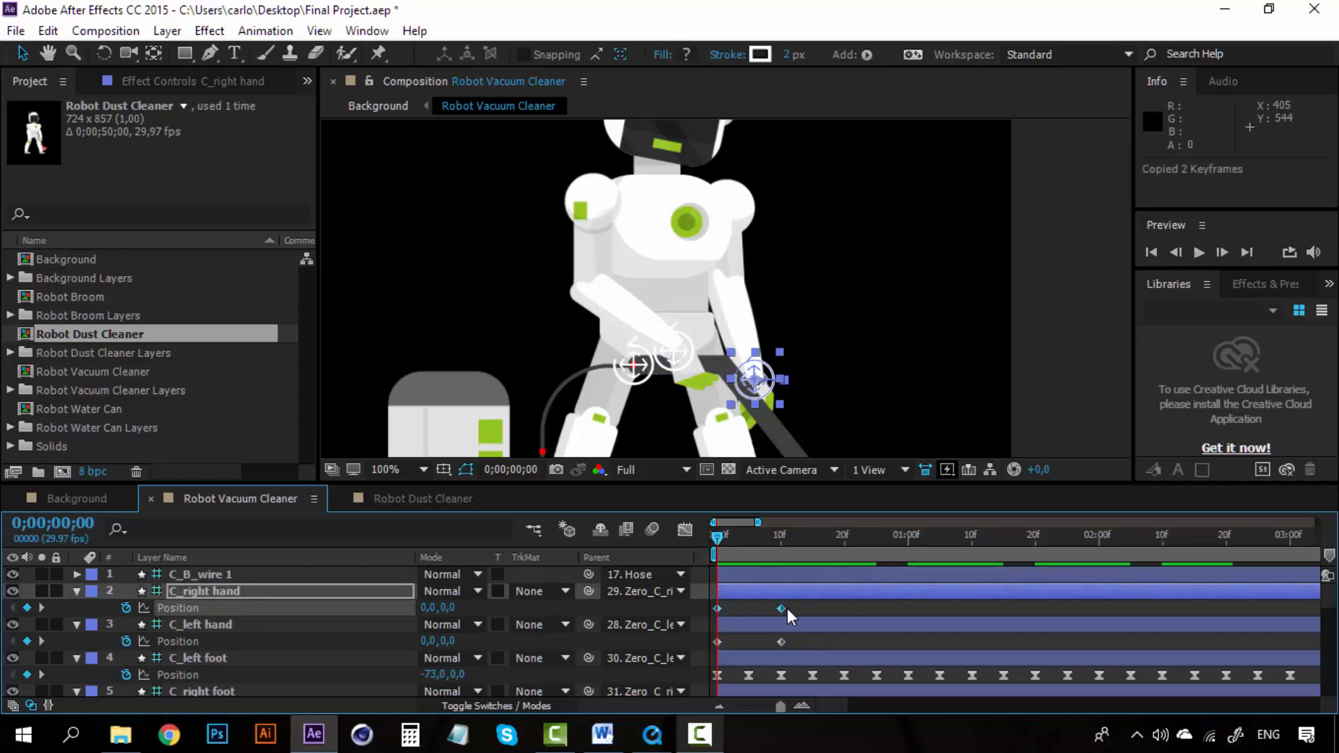
left_click_drag(800, 606, 696, 608)
right_click(714, 609)
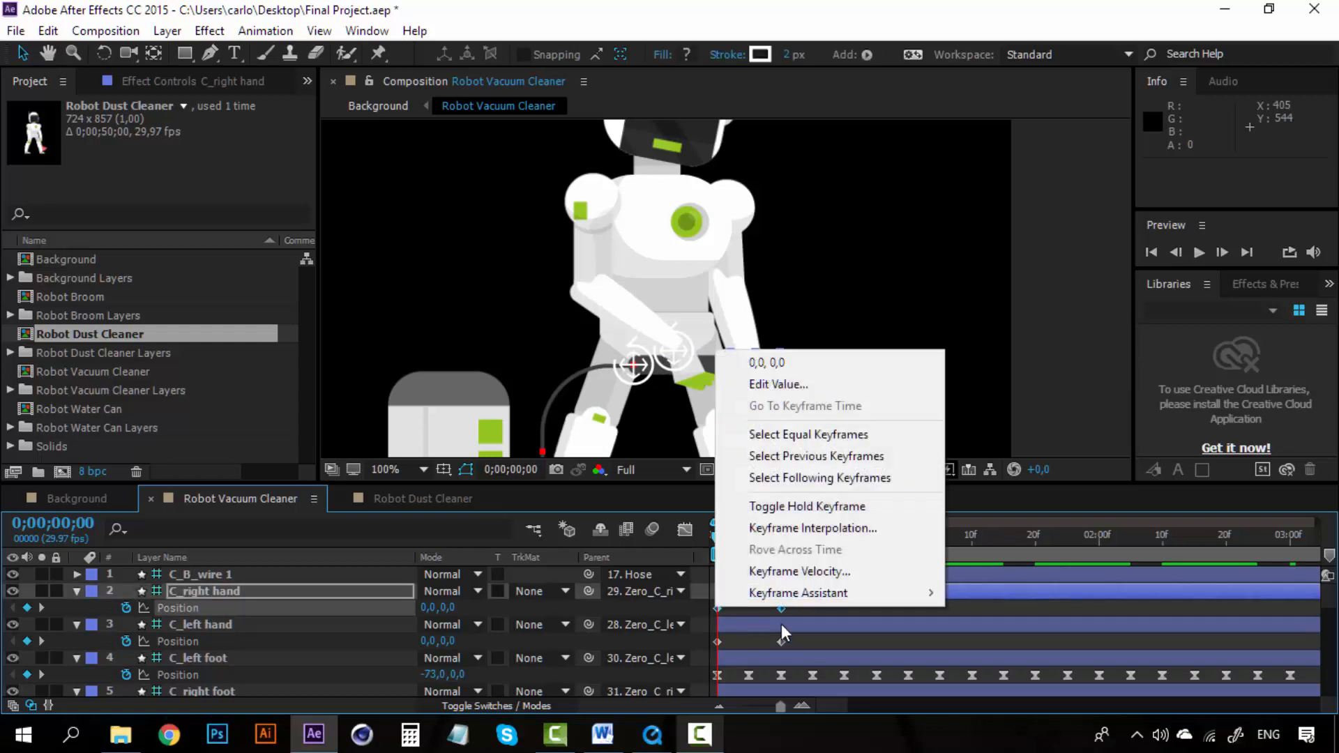
mouse_move(846, 592)
left_click(1015, 463)
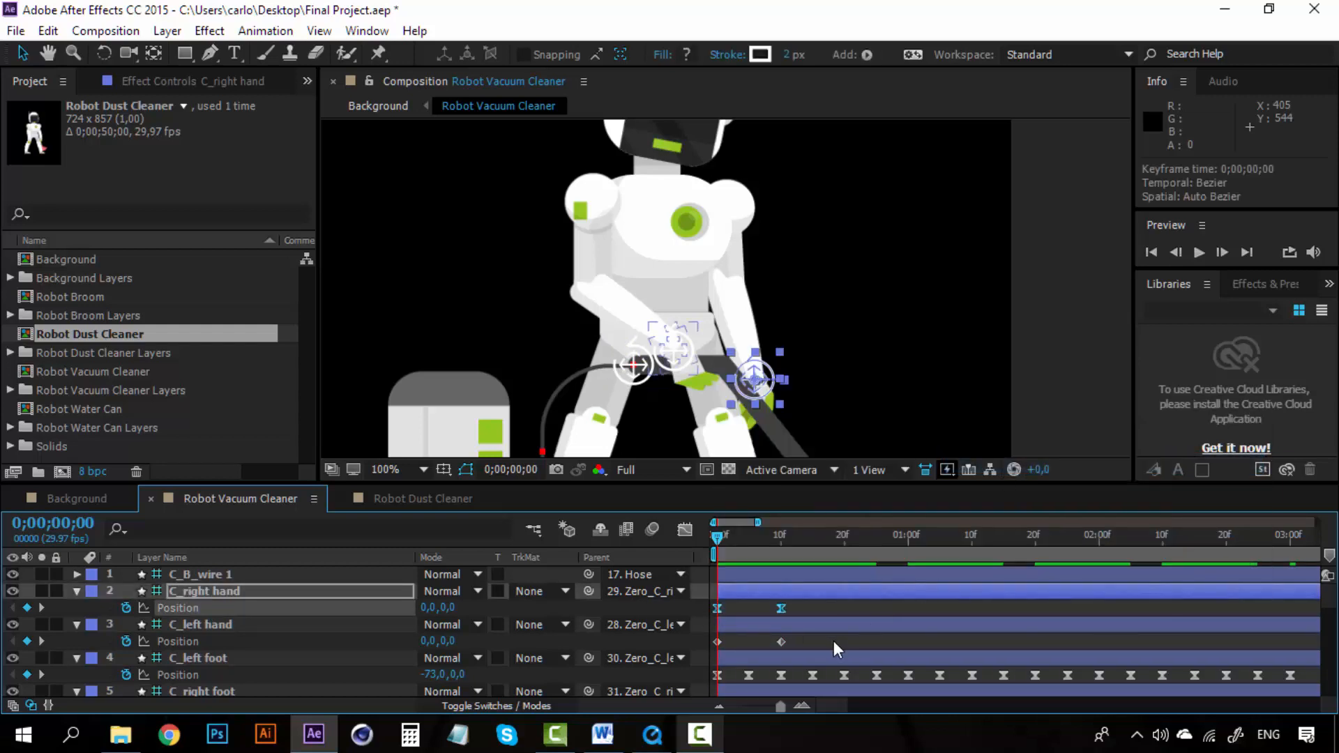
left_click_drag(833, 636, 702, 639)
right_click(719, 642)
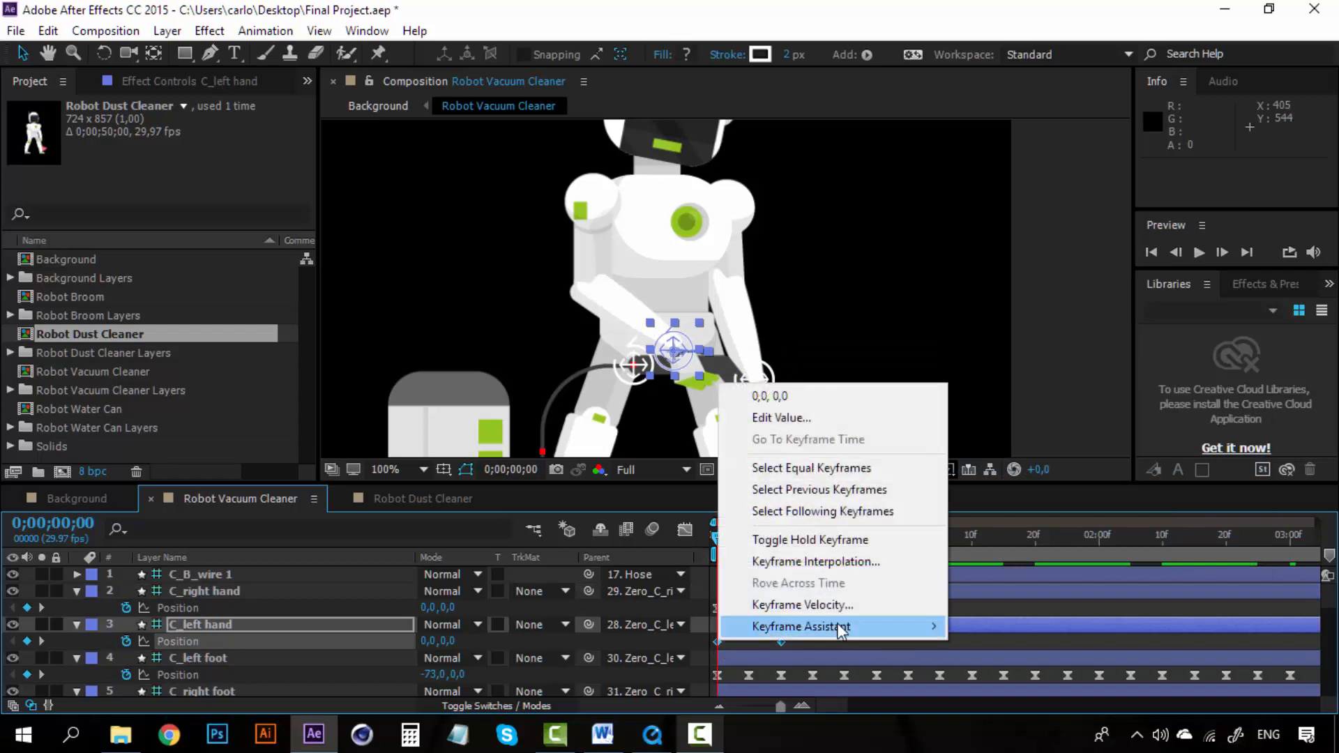
mouse_move(846, 625)
left_click(1025, 497)
Step: Repeat the C_right hand Position keyframes by copying and pasting them at 0;00;00;20, 0;00;01;10 and 0;00;02;20
left_click_drag(809, 605, 697, 613)
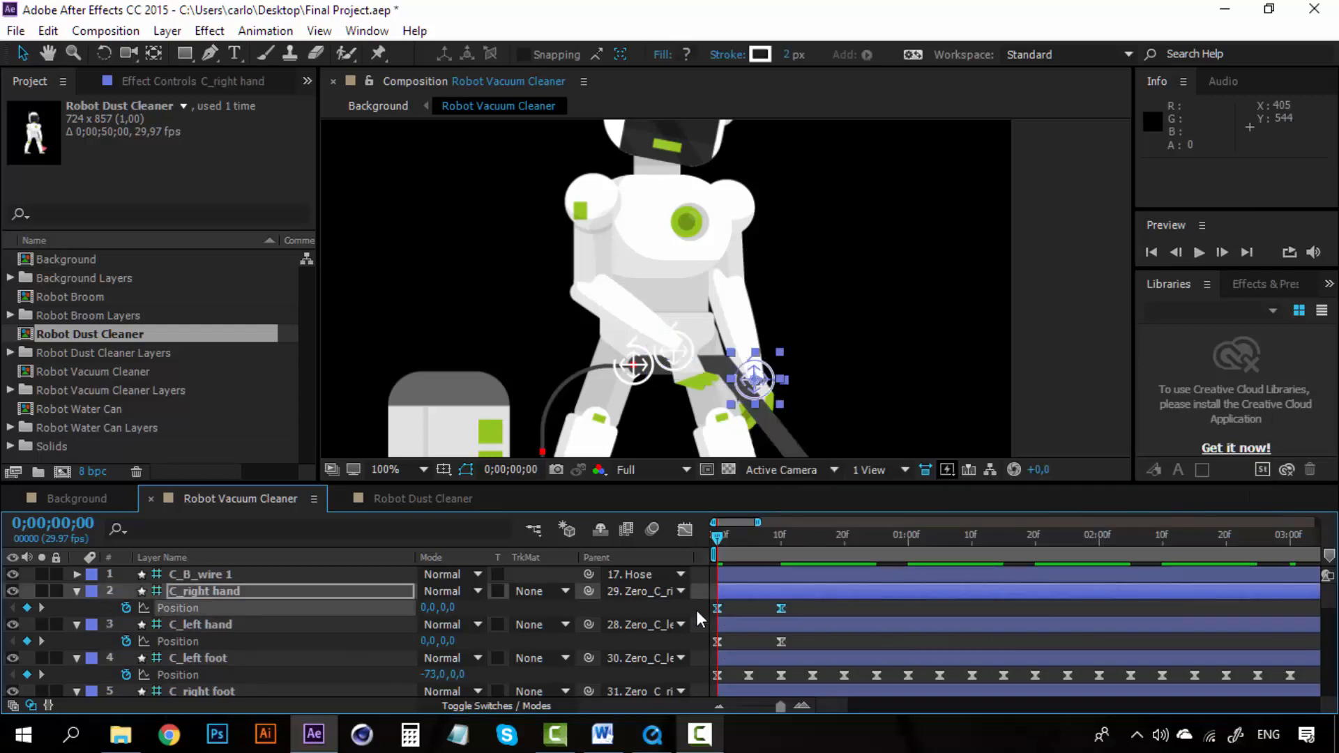
left_click(844, 535)
key("ctrl+v")
left_click_drag(943, 611, 694, 617)
key("ctrl+c")
left_click(975, 534)
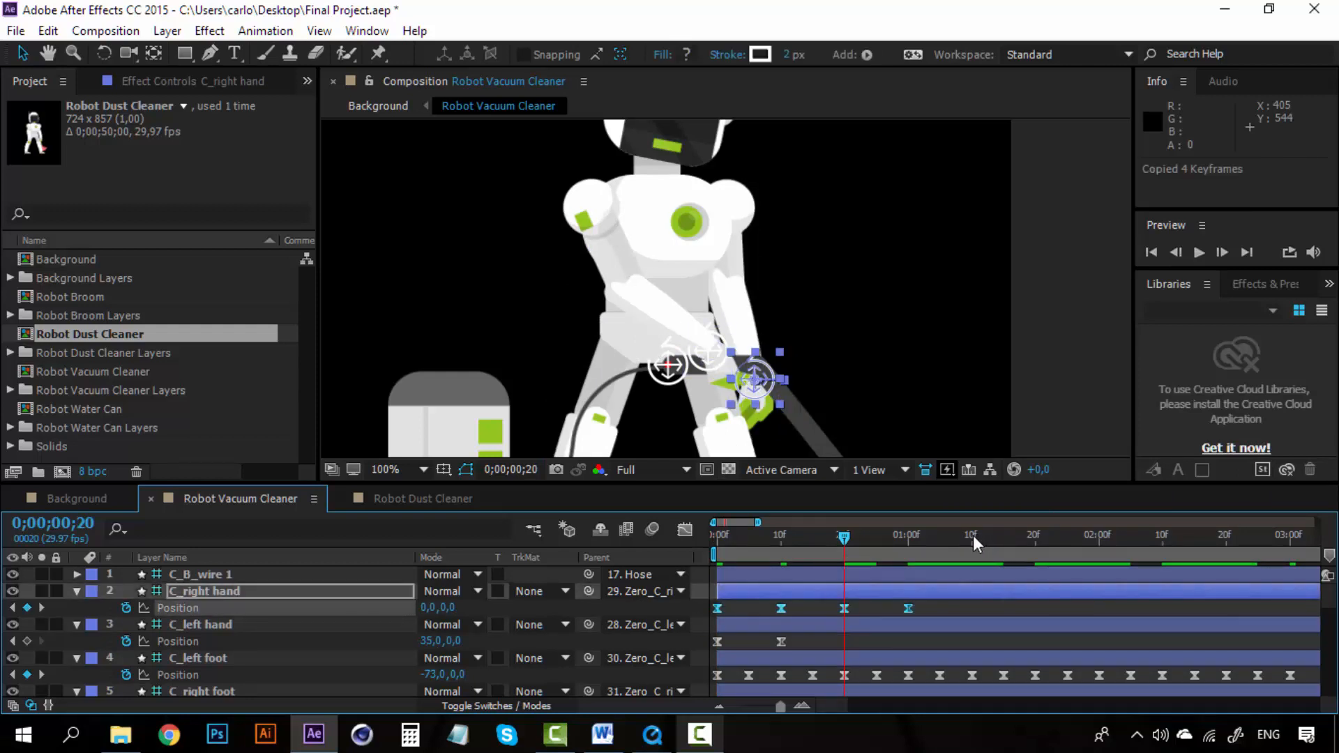
key("ctrl+v")
left_click_drag(1174, 608, 700, 620)
key("ctrl+c")
left_click(1227, 537)
key("ctrl+v")
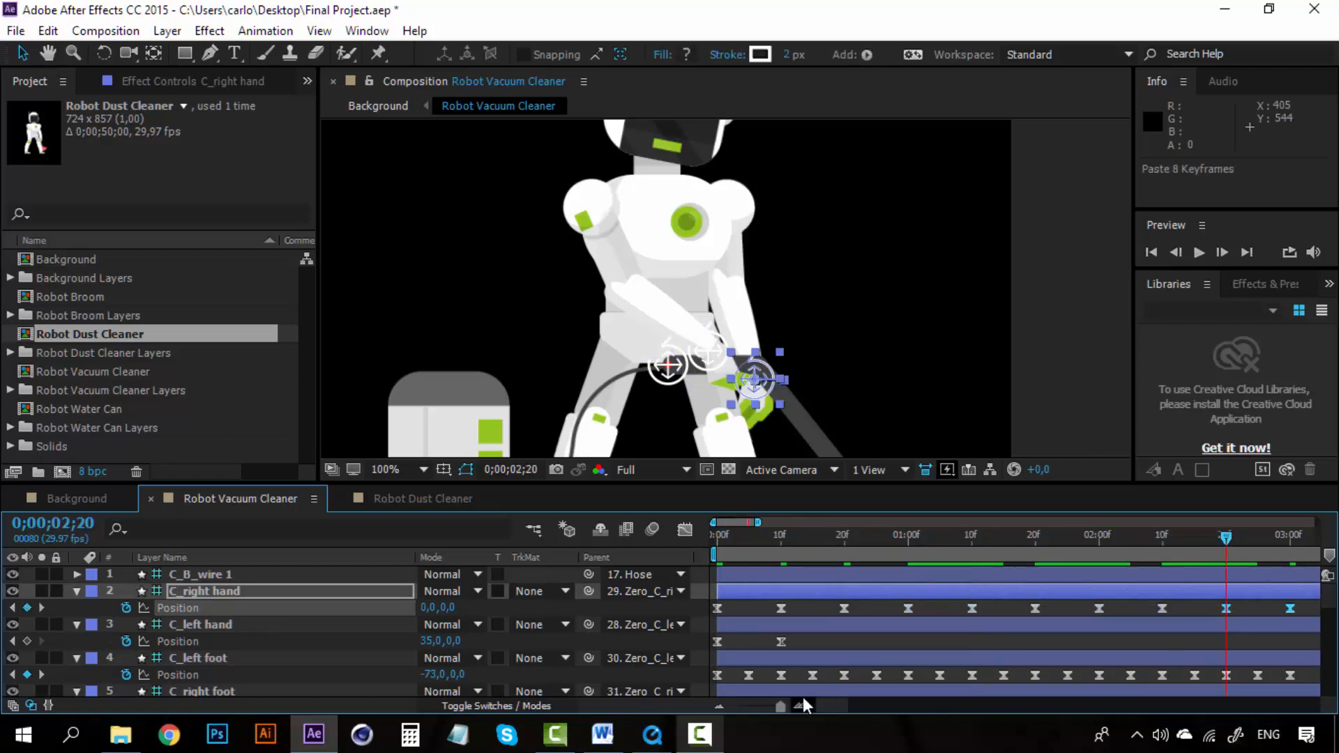
Step: Repeat the C_left hand Position keyframes by pasting copies at 0;00;00;20, 0;00;01;10, 0;00;02;20 and 0;00;04;00
left_click_drag(837, 701, 882, 701)
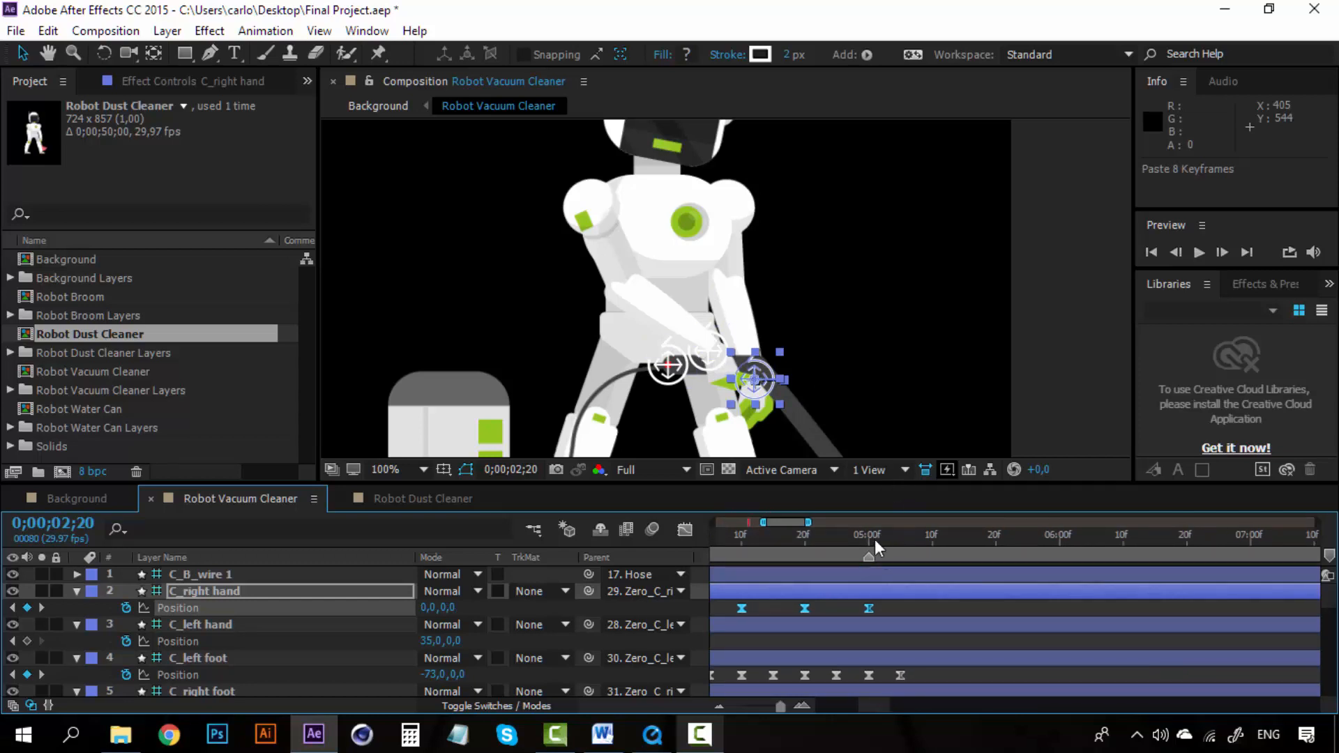
left_click_drag(868, 701, 808, 705)
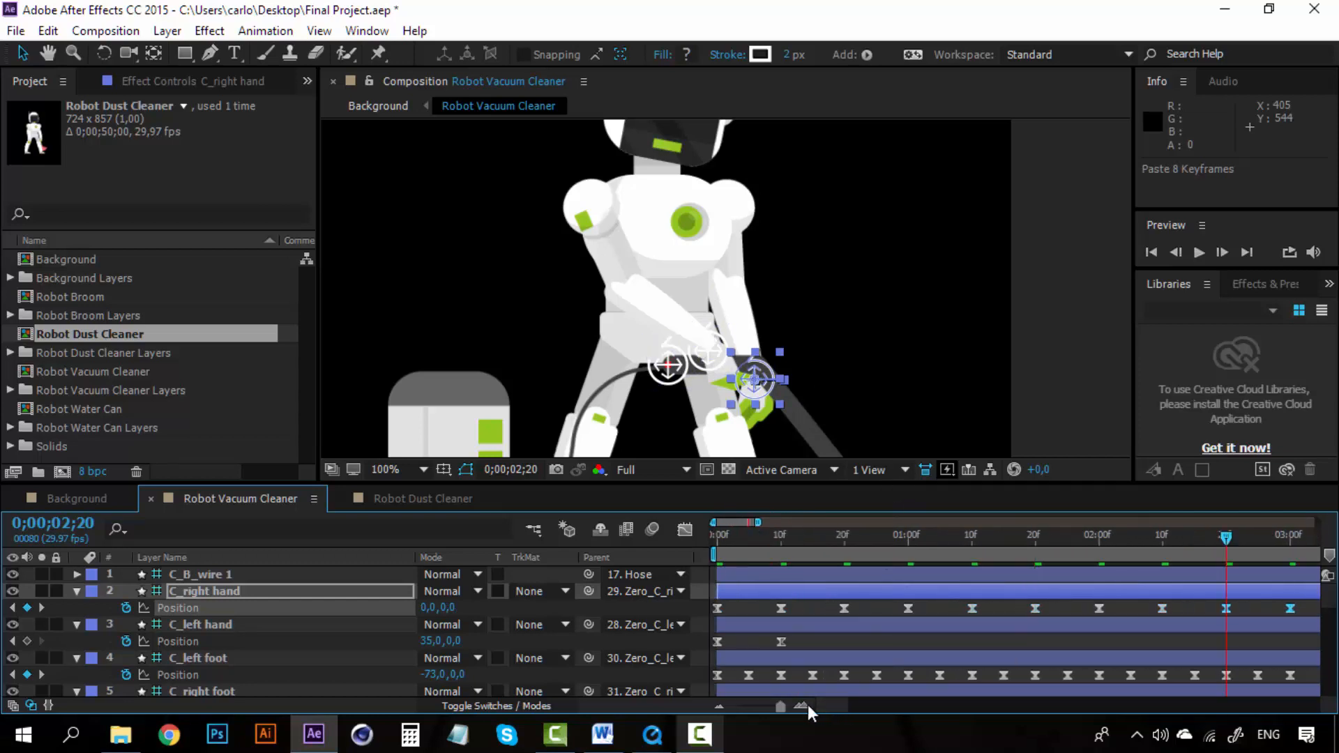
left_click(756, 638)
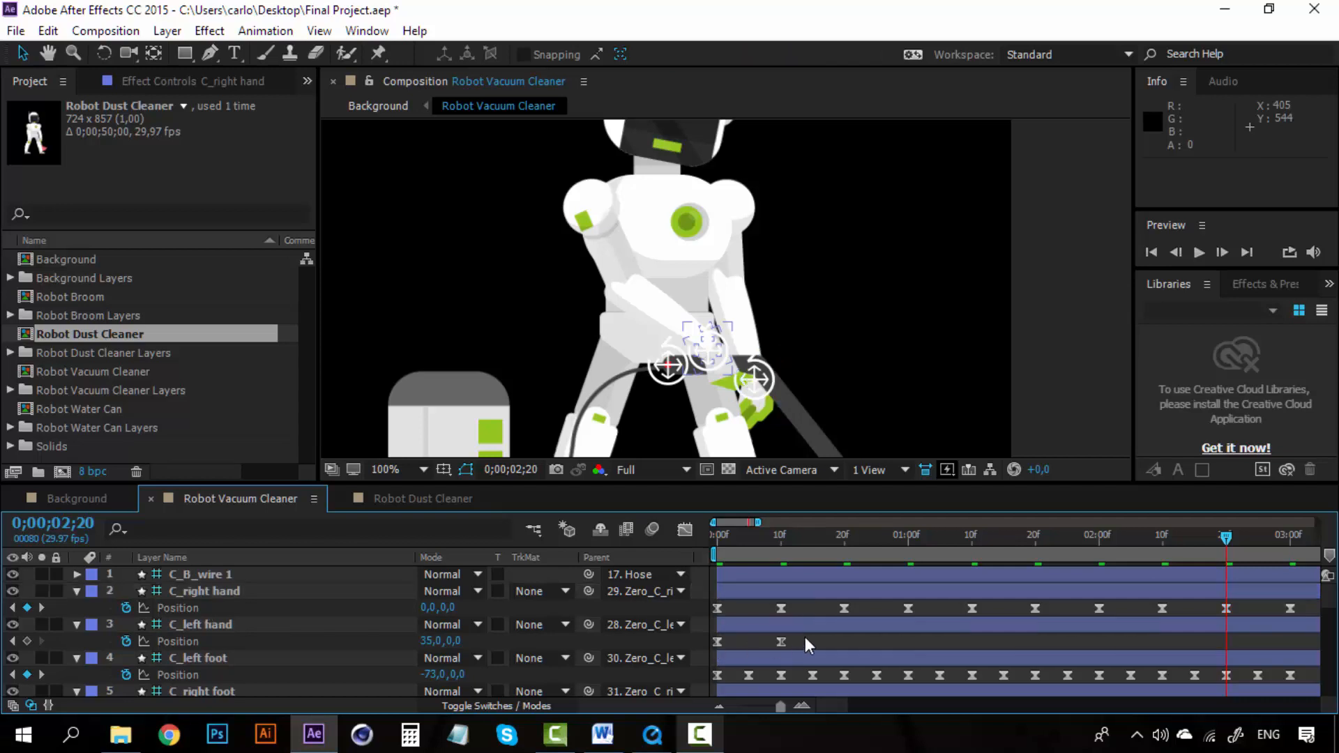
left_click_drag(805, 637, 719, 642)
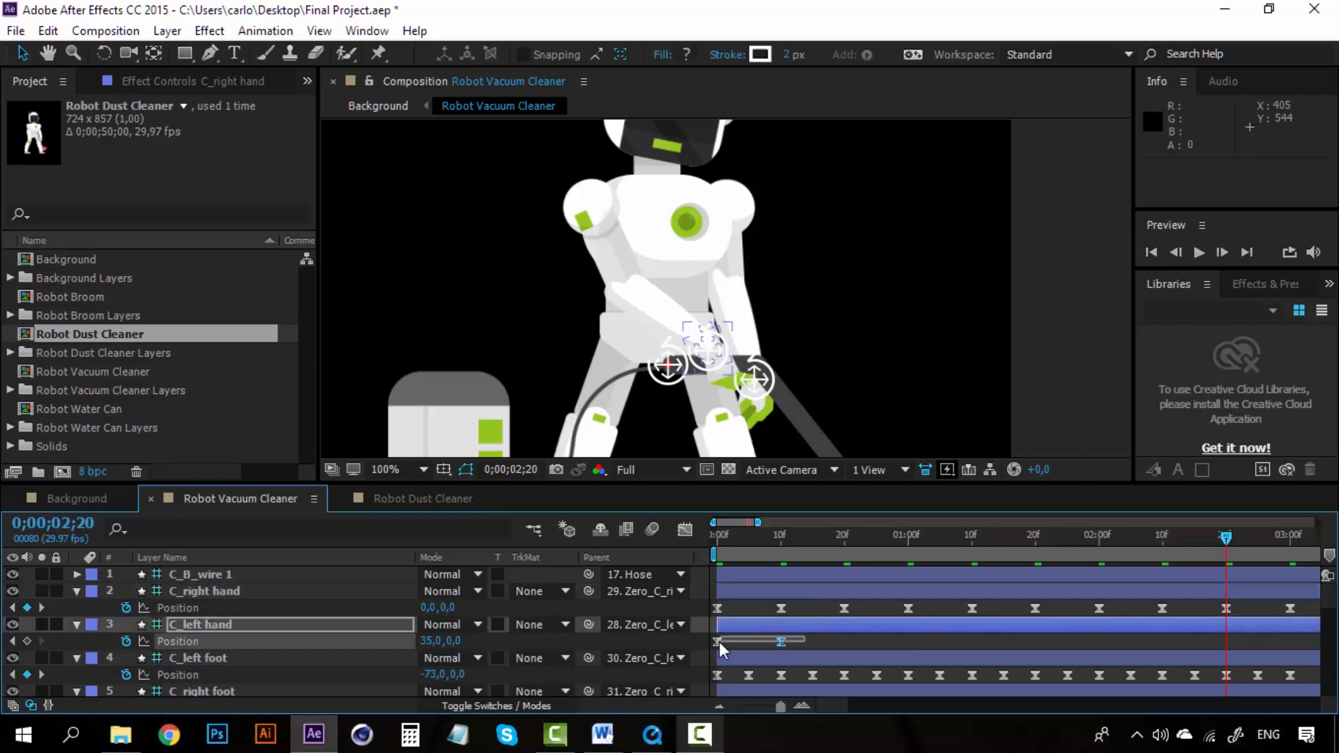
left_click(843, 537)
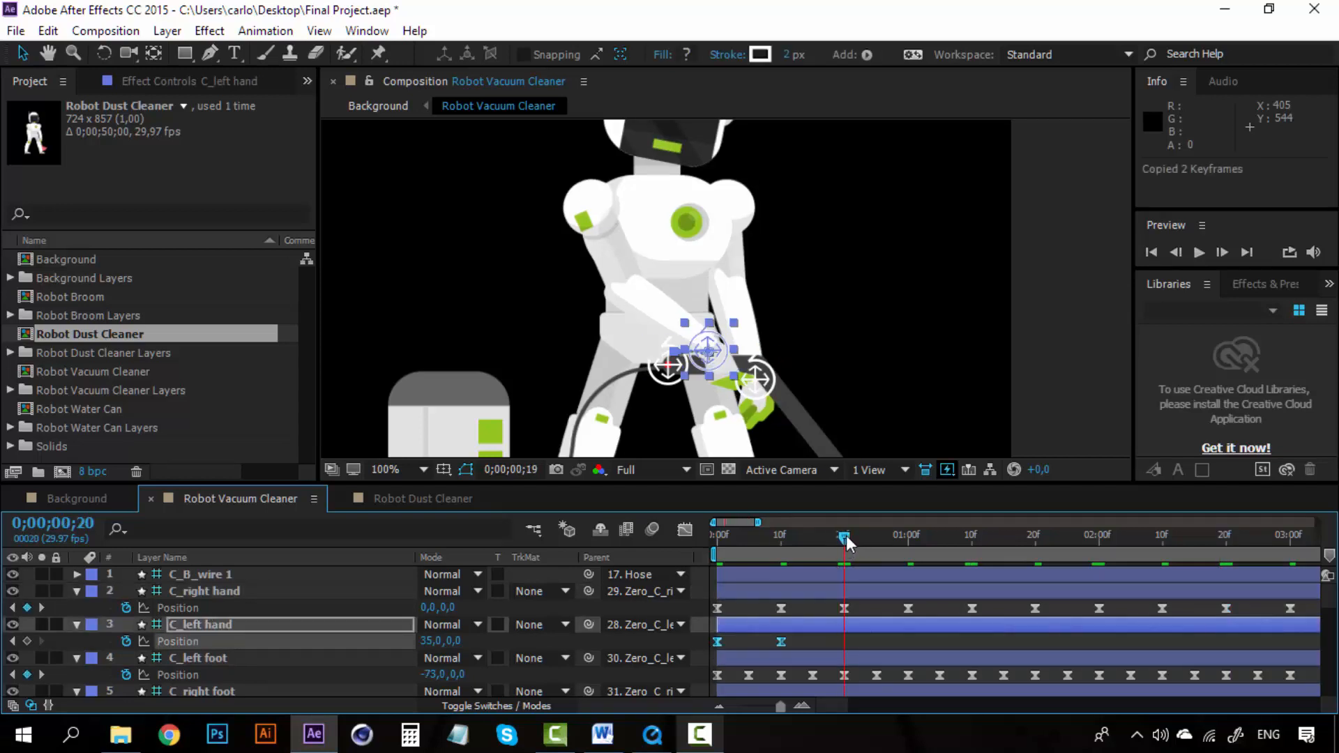
key("ctrl+v")
left_click_drag(947, 640, 713, 646)
left_click(972, 541)
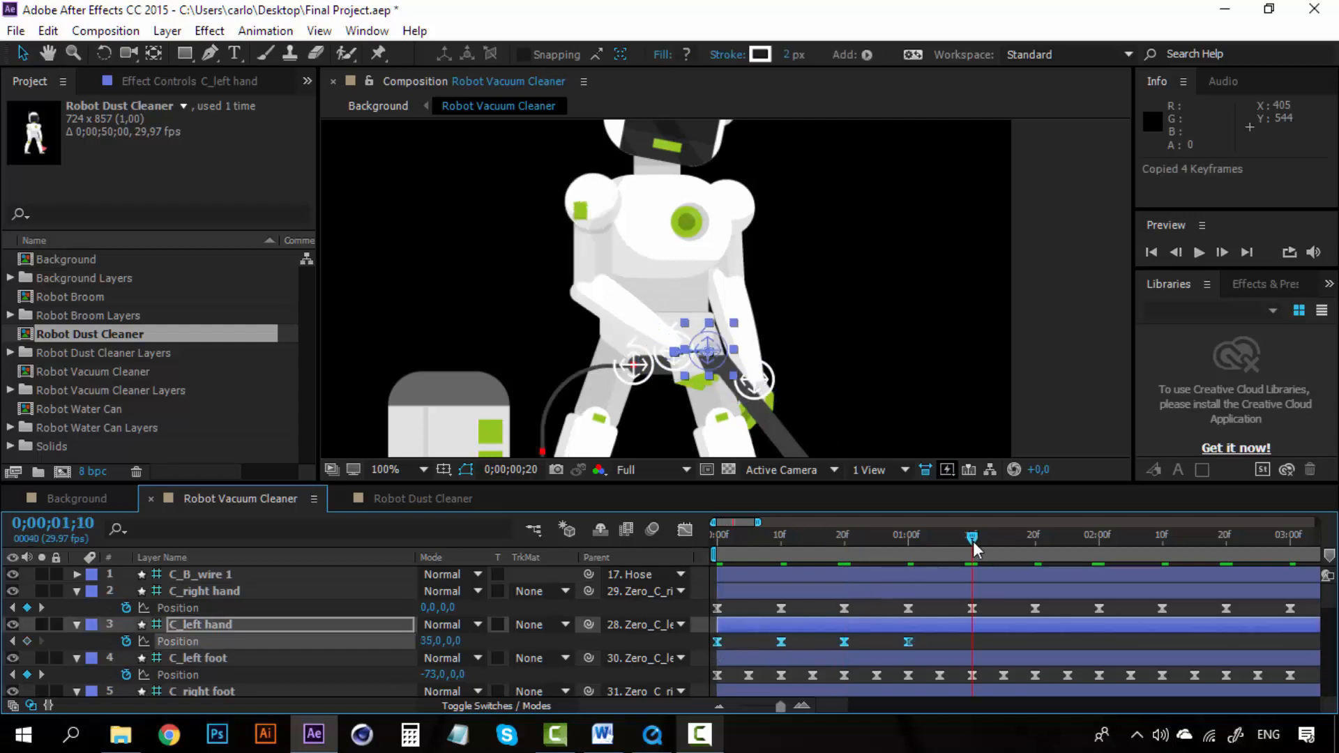
key("ctrl+v")
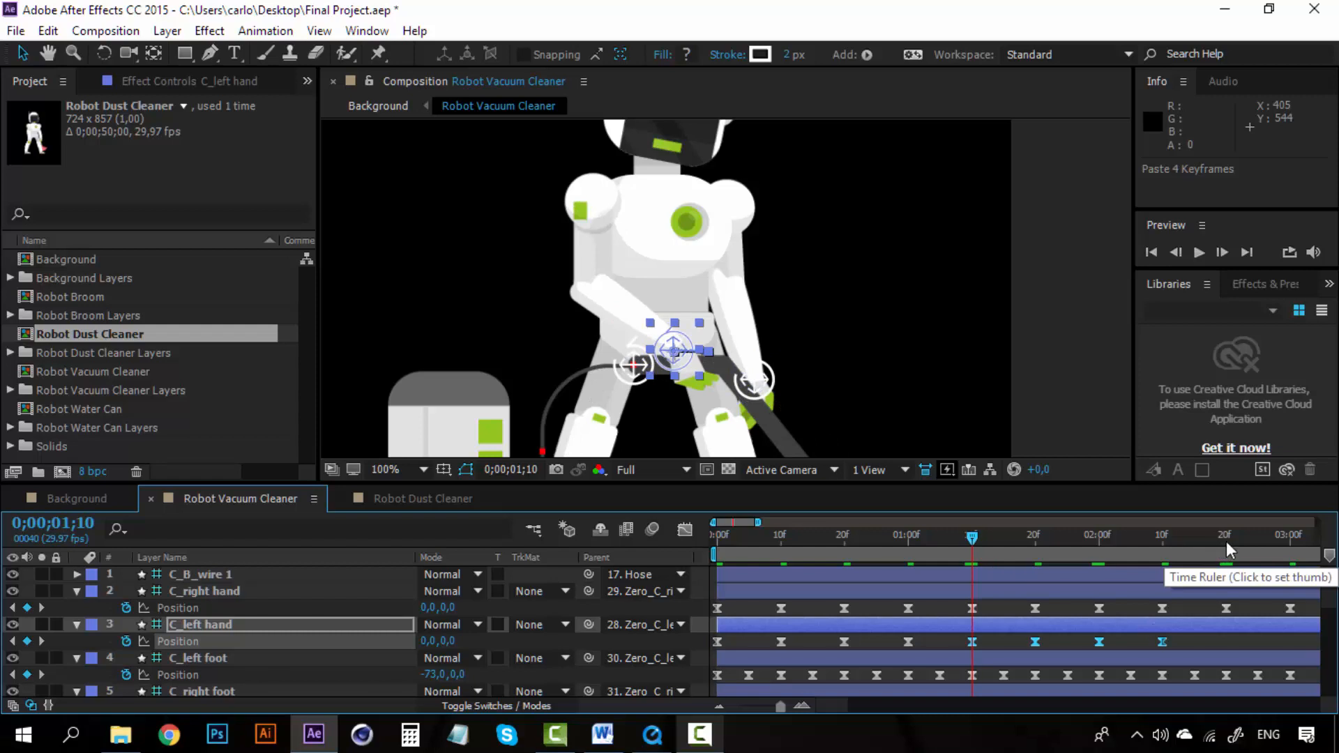
left_click(1226, 541)
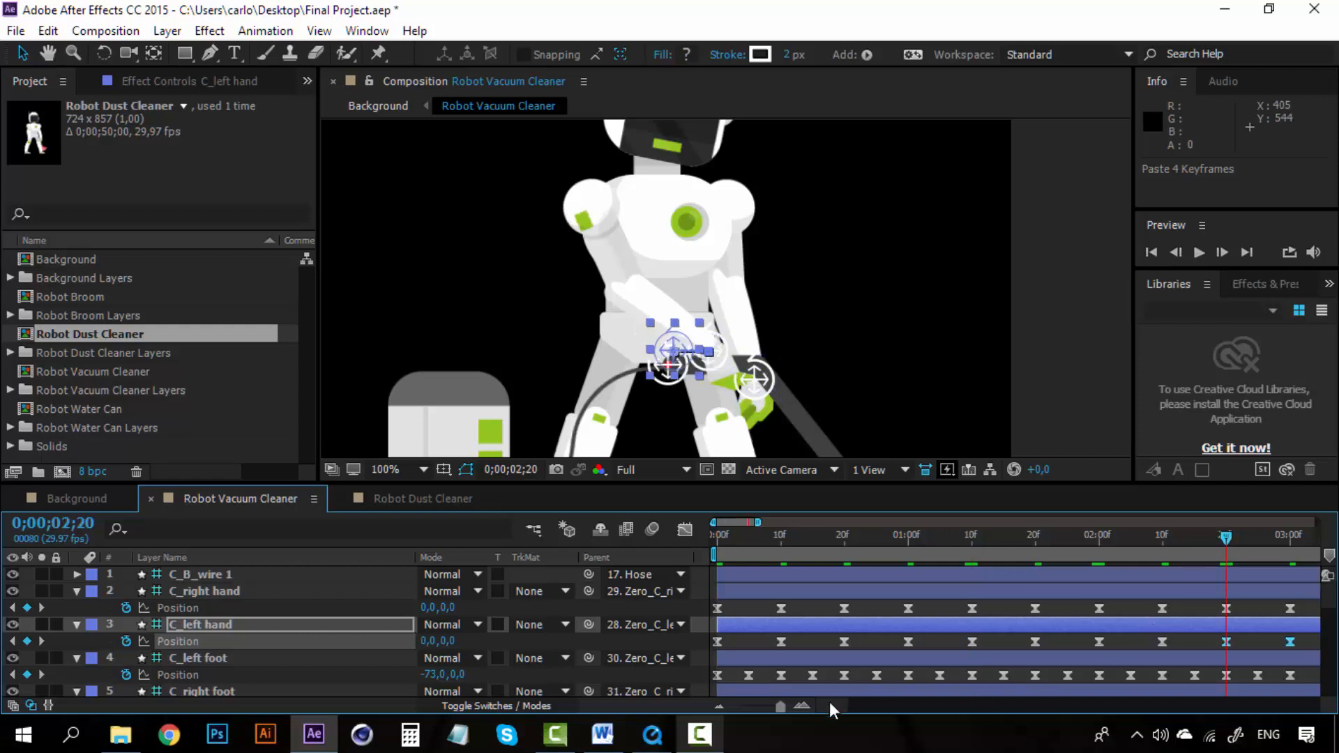
left_click_drag(830, 704, 860, 706)
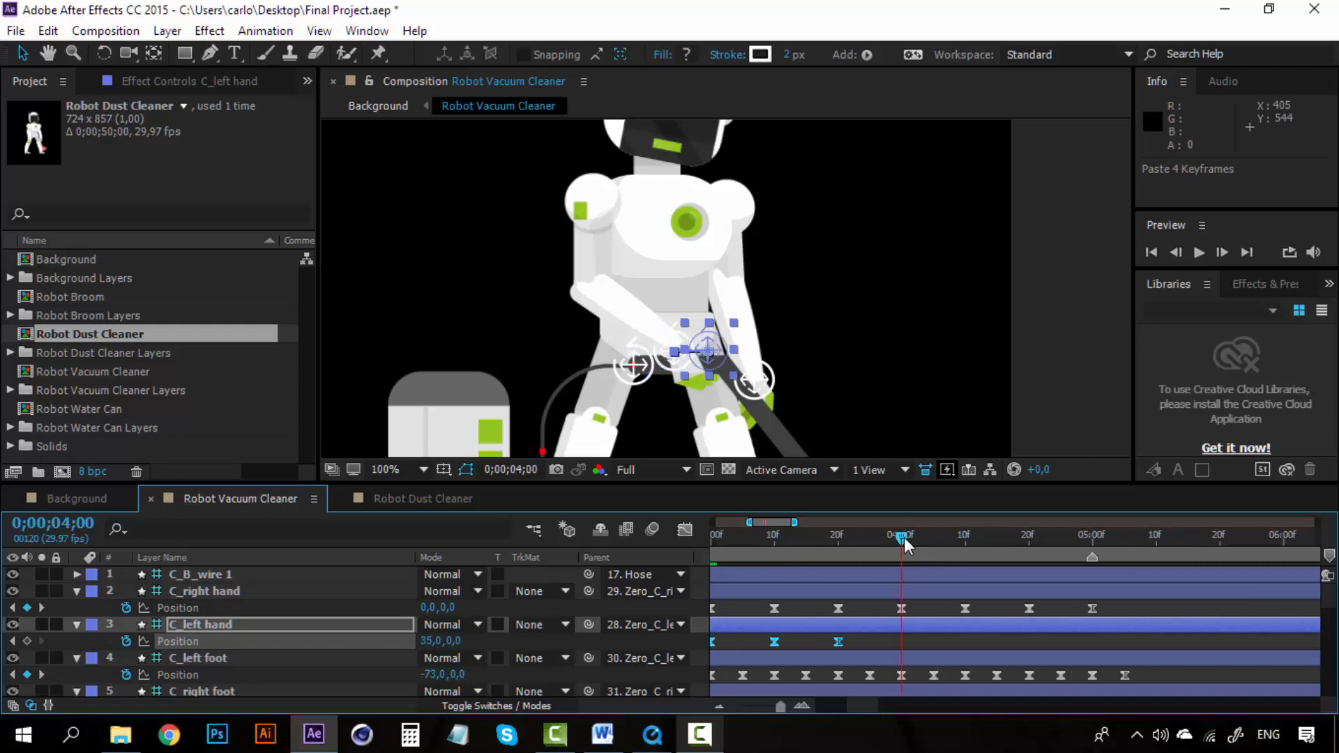
key("ctrl+v")
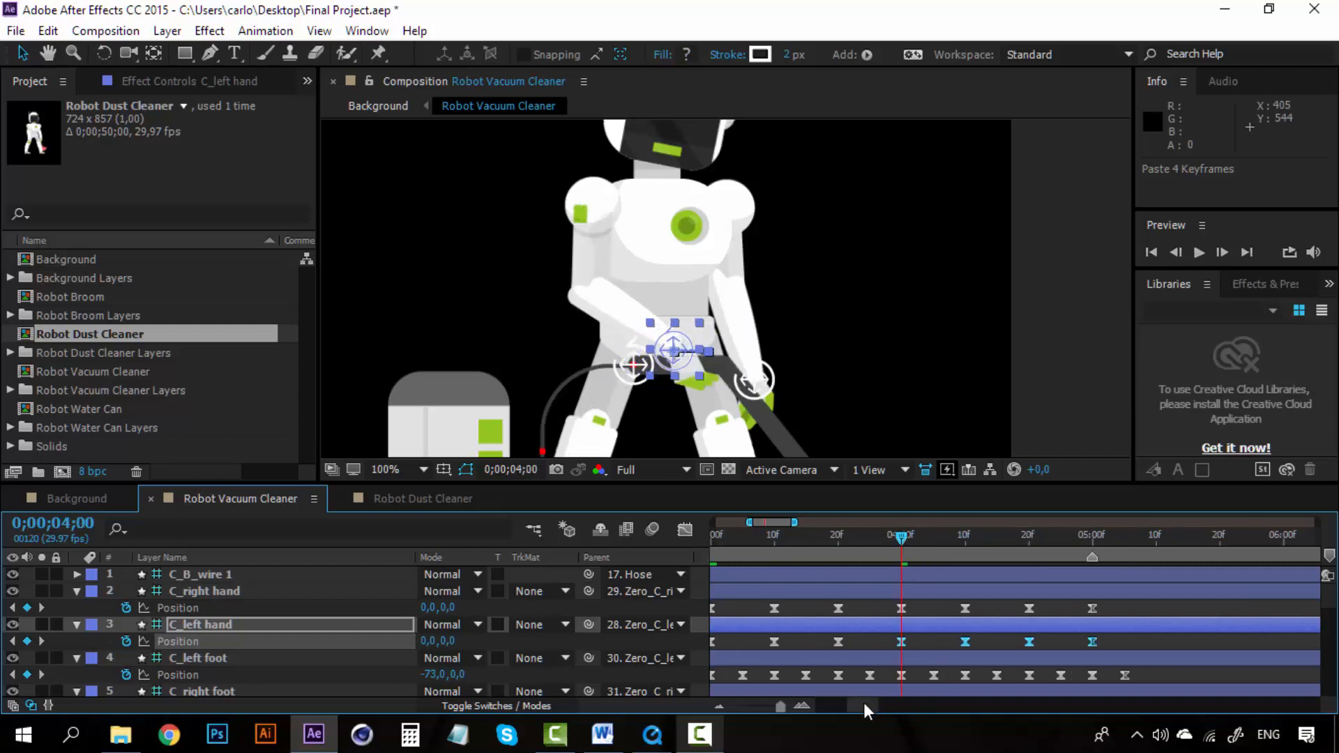
left_click_drag(863, 701, 805, 701)
Step: Zoom the composition view out and preview the whole animation from the start
key("comma")
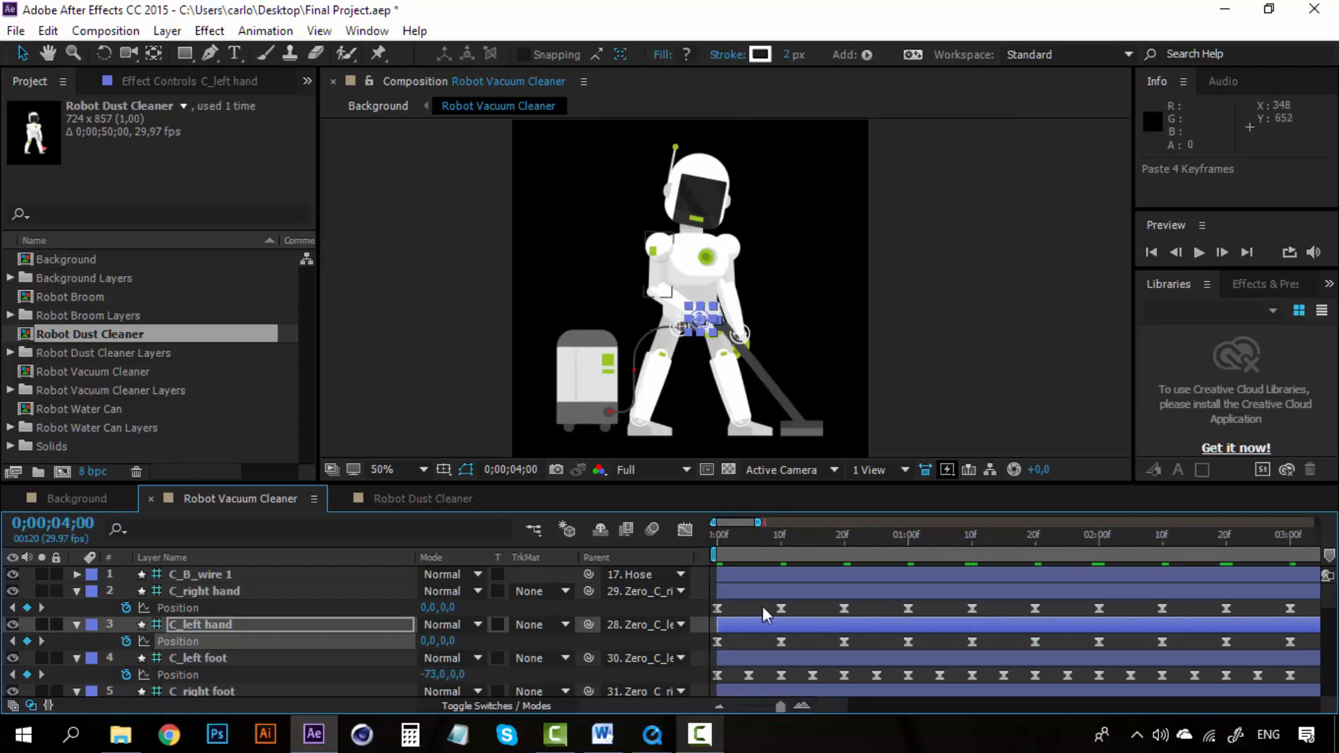
left_click_drag(728, 531, 704, 532)
key("space")
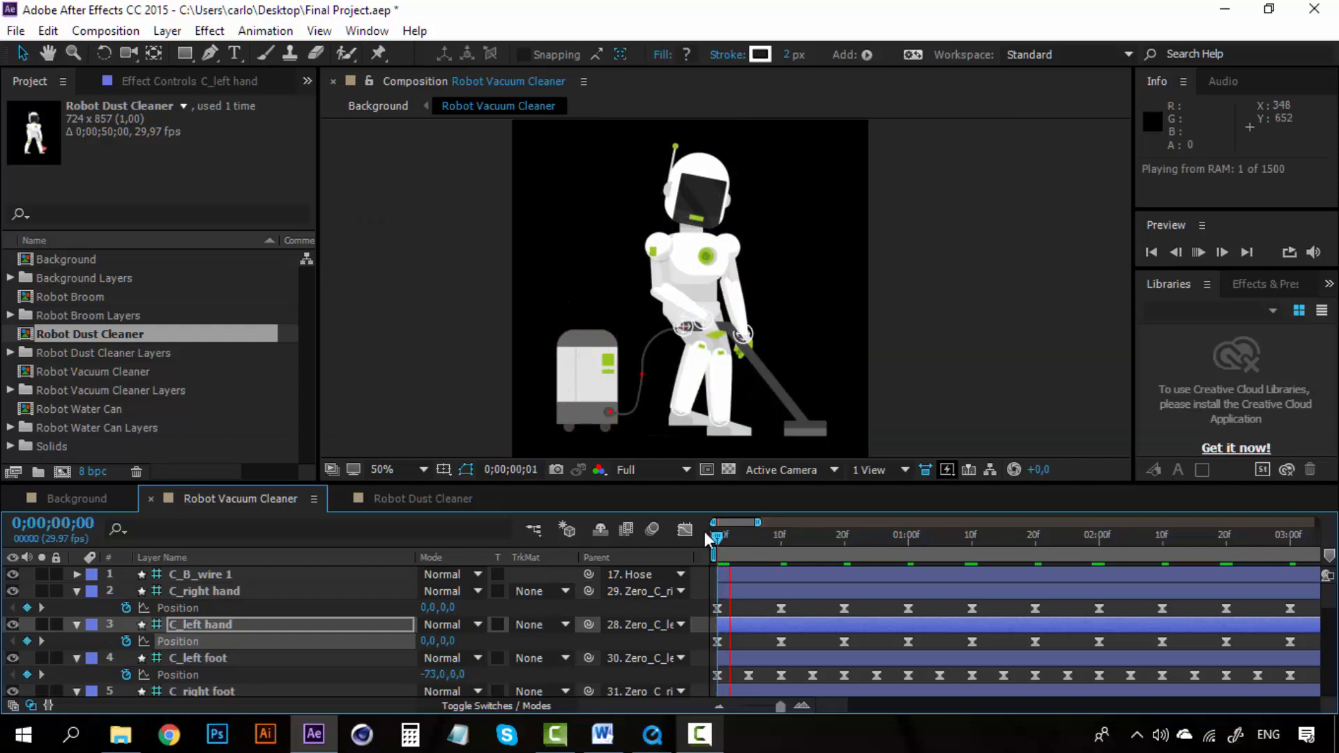
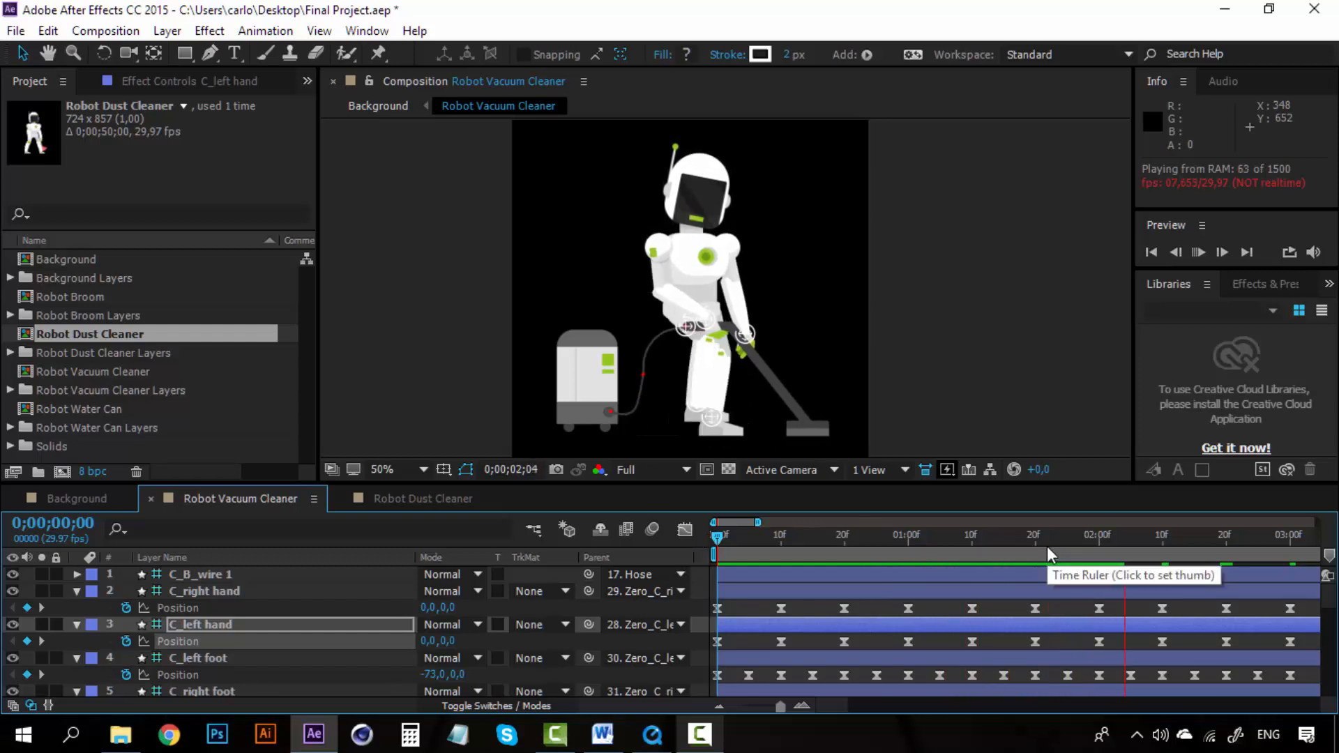
Step: Scroll the timeline and preview the hand controller motion around the three-second mark
left_click(1267, 536)
left_click_drag(830, 704, 858, 701)
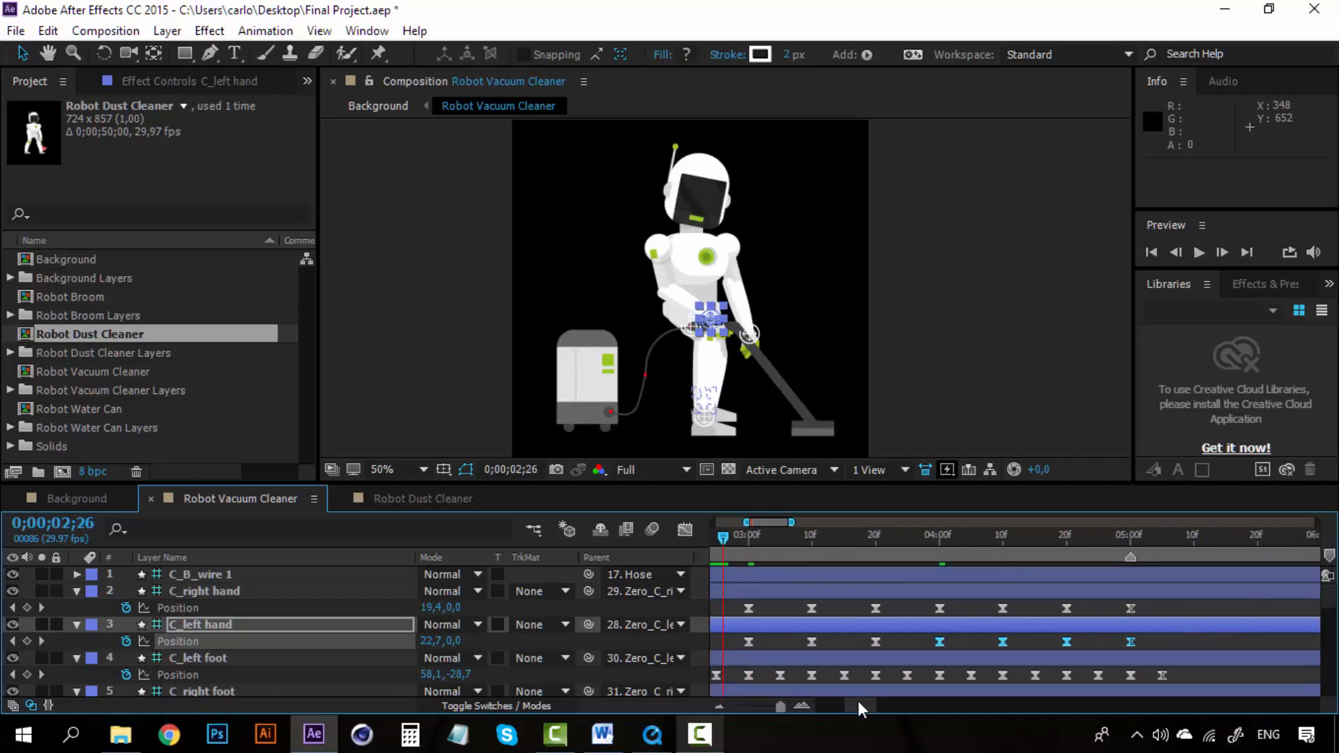
left_click_drag(963, 536, 979, 542)
key("space")
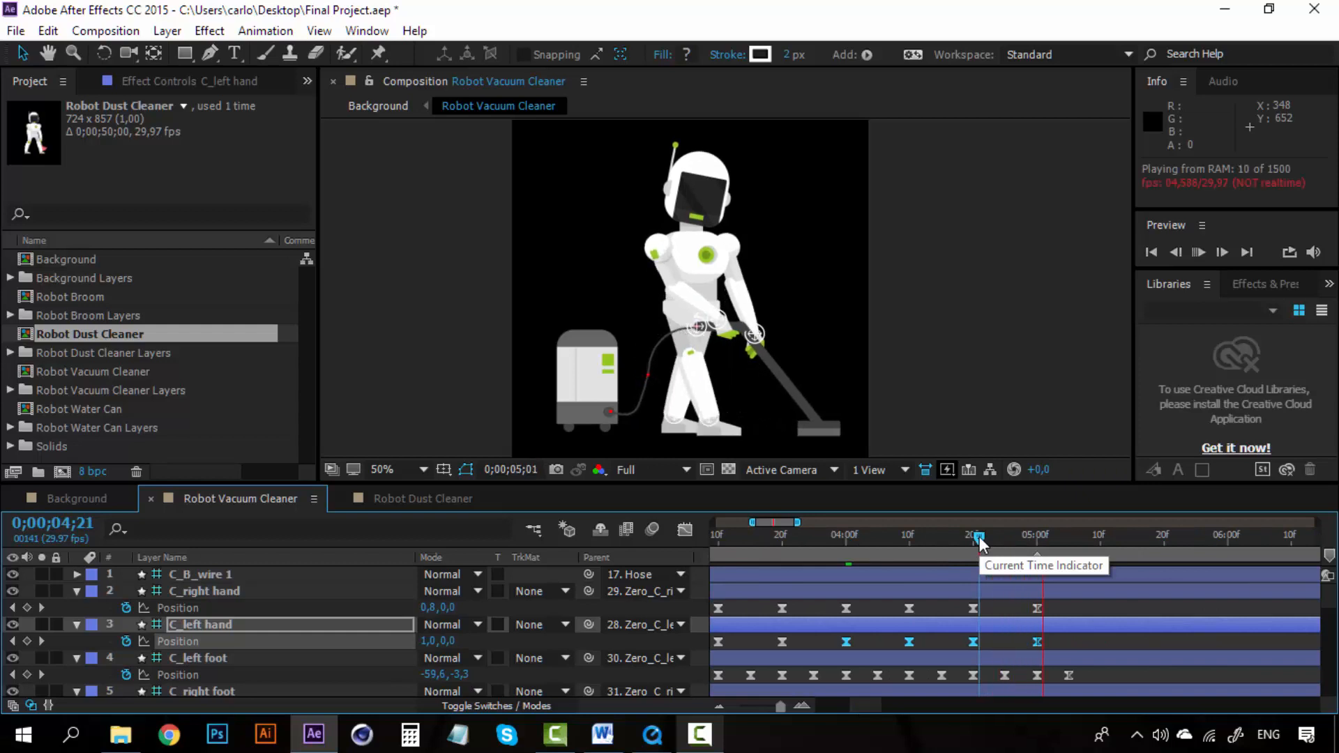
Step: Copy the 0;00;04;20 Position keyframes of C_right hand and C_left hand and paste them at 0;00;05;10
left_click_drag(981, 538, 1088, 534)
left_click(1058, 603)
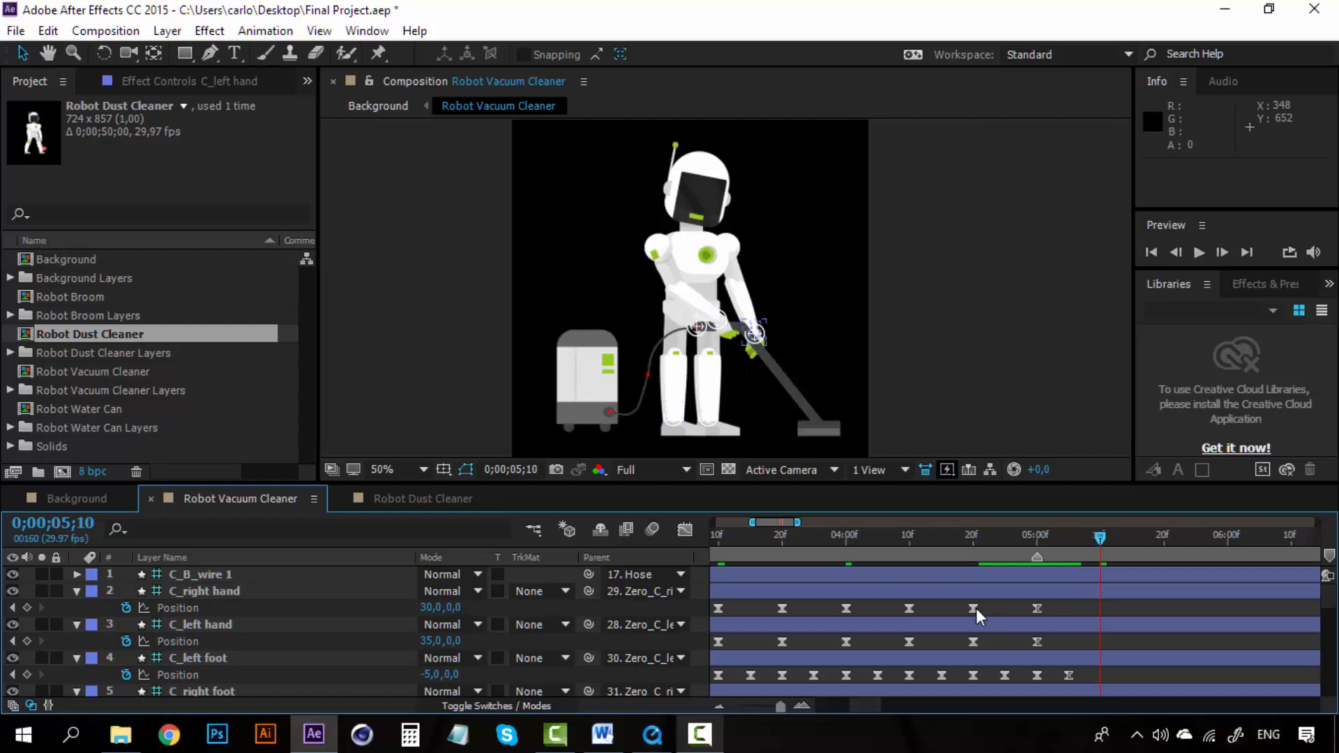
left_click(975, 608)
key("ctrl+c")
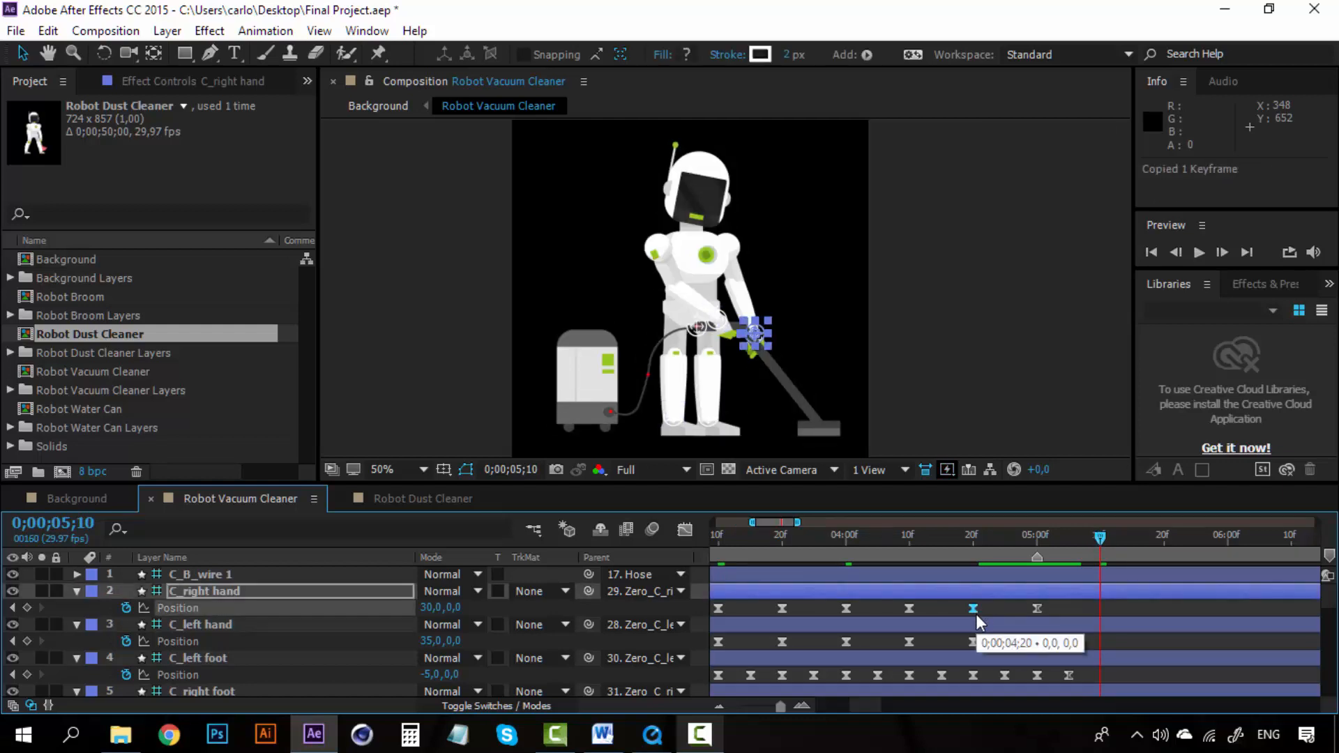
key("ctrl+v")
left_click(972, 641)
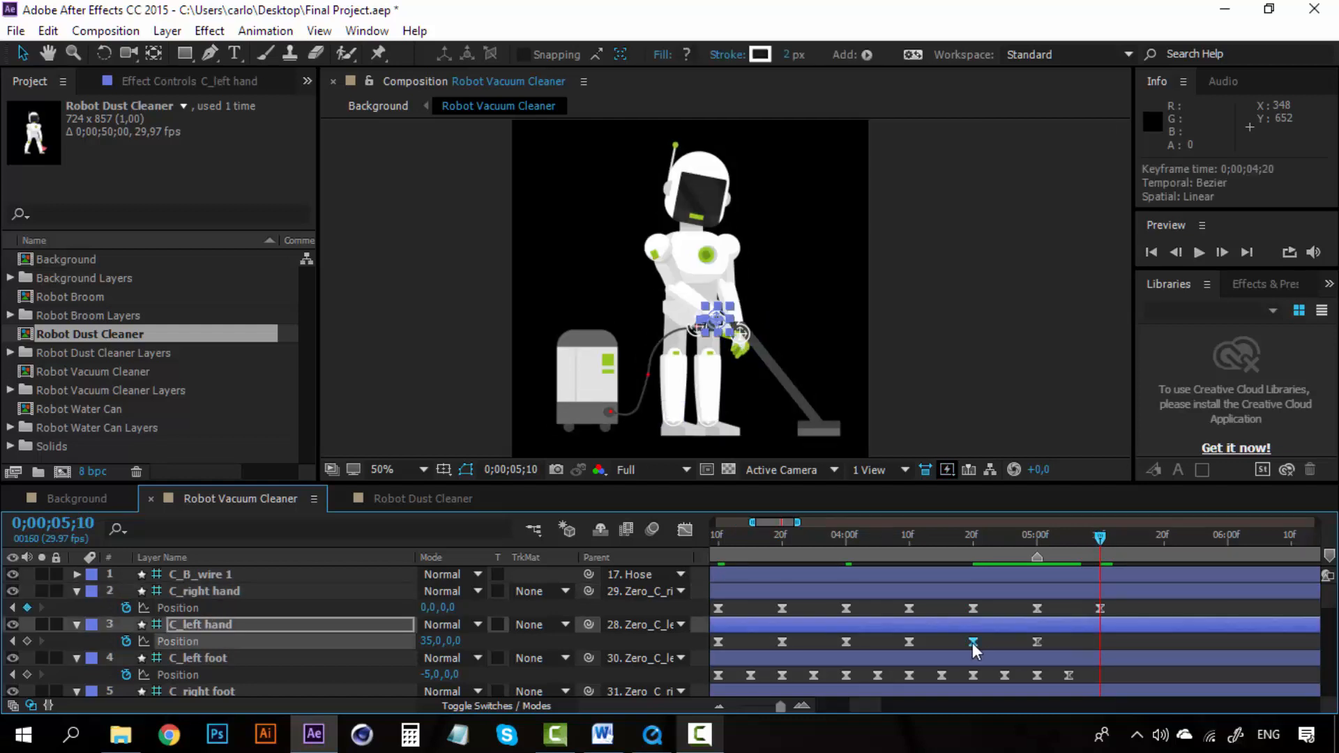
key("ctrl+c")
key("ctrl+v")
Step: Preview the animation from 0;00;05;00 and again from around 0;00;04;09
left_click(1036, 536)
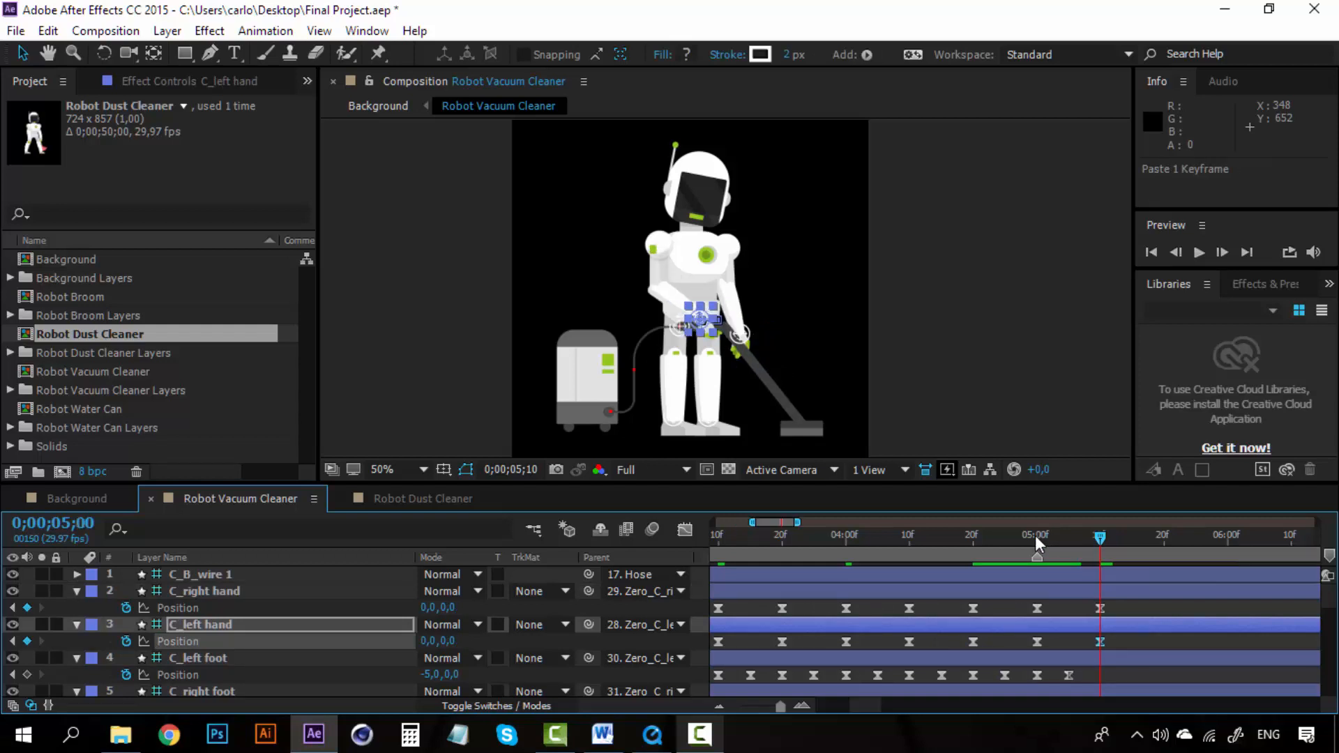
key("space")
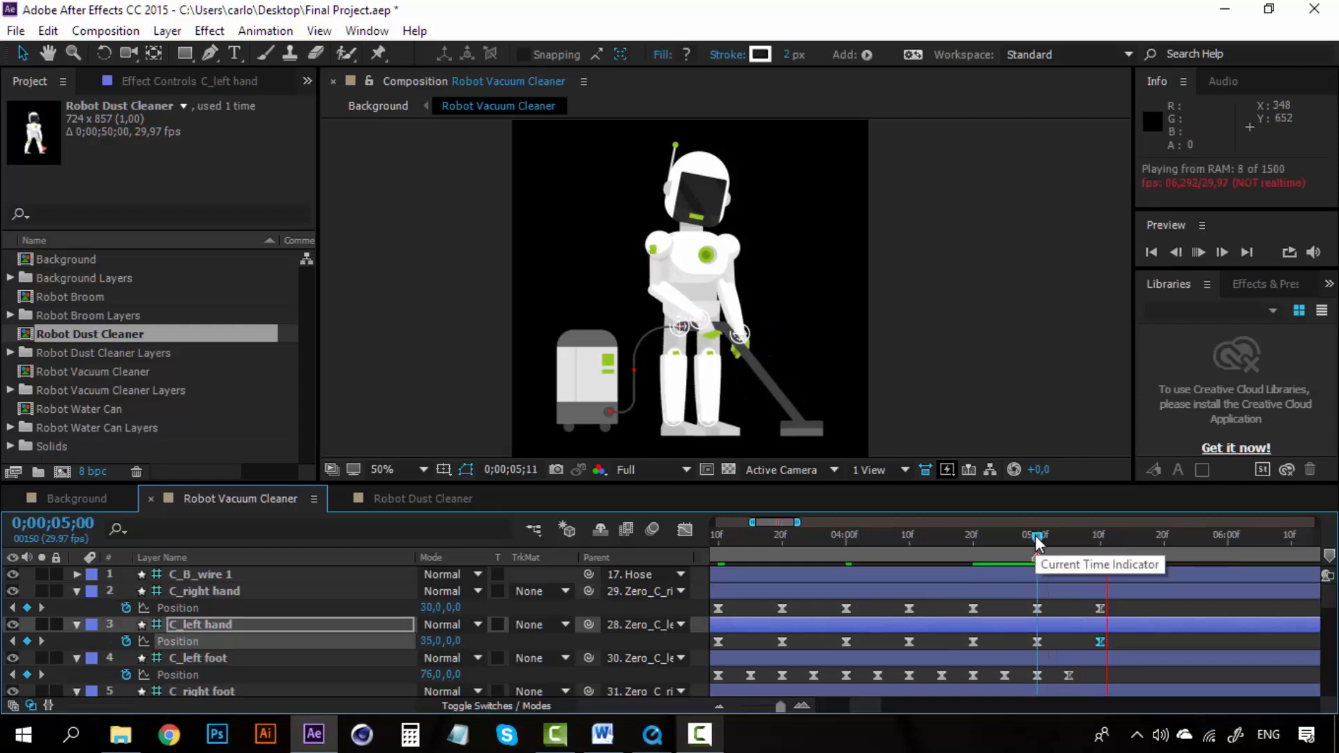
left_click_drag(1037, 538, 904, 533)
key("space")
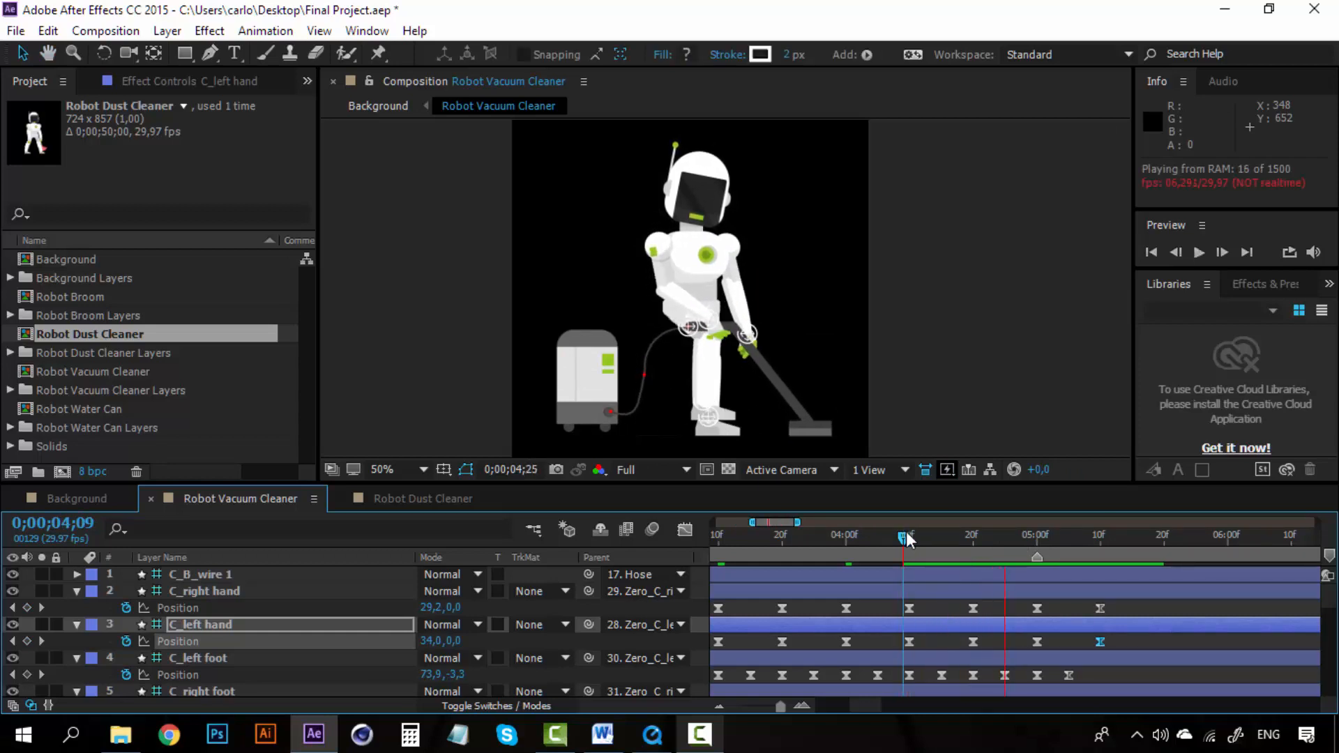
key("space")
Step: Undo the last layer move, then preview the arm motion around 0;00;04 with the view at 100%
key("ctrl+z")
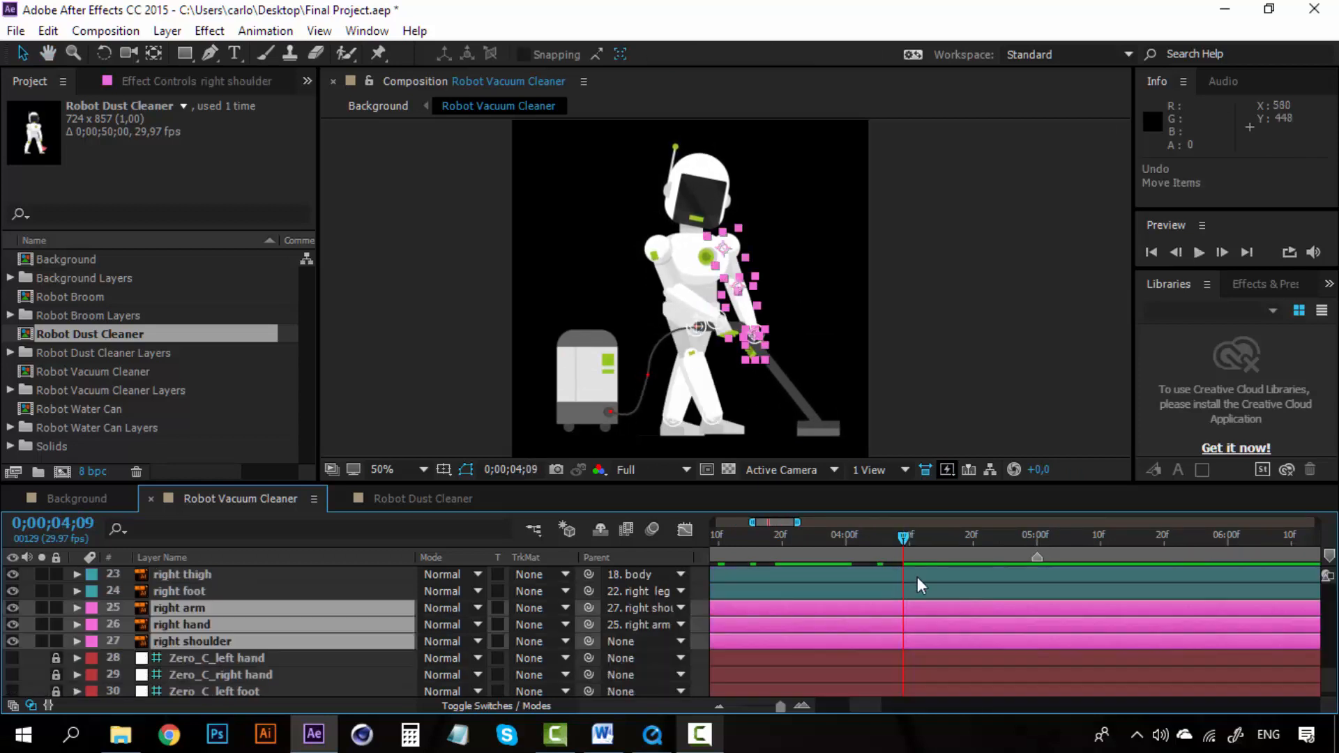
left_click(831, 544)
key("slash")
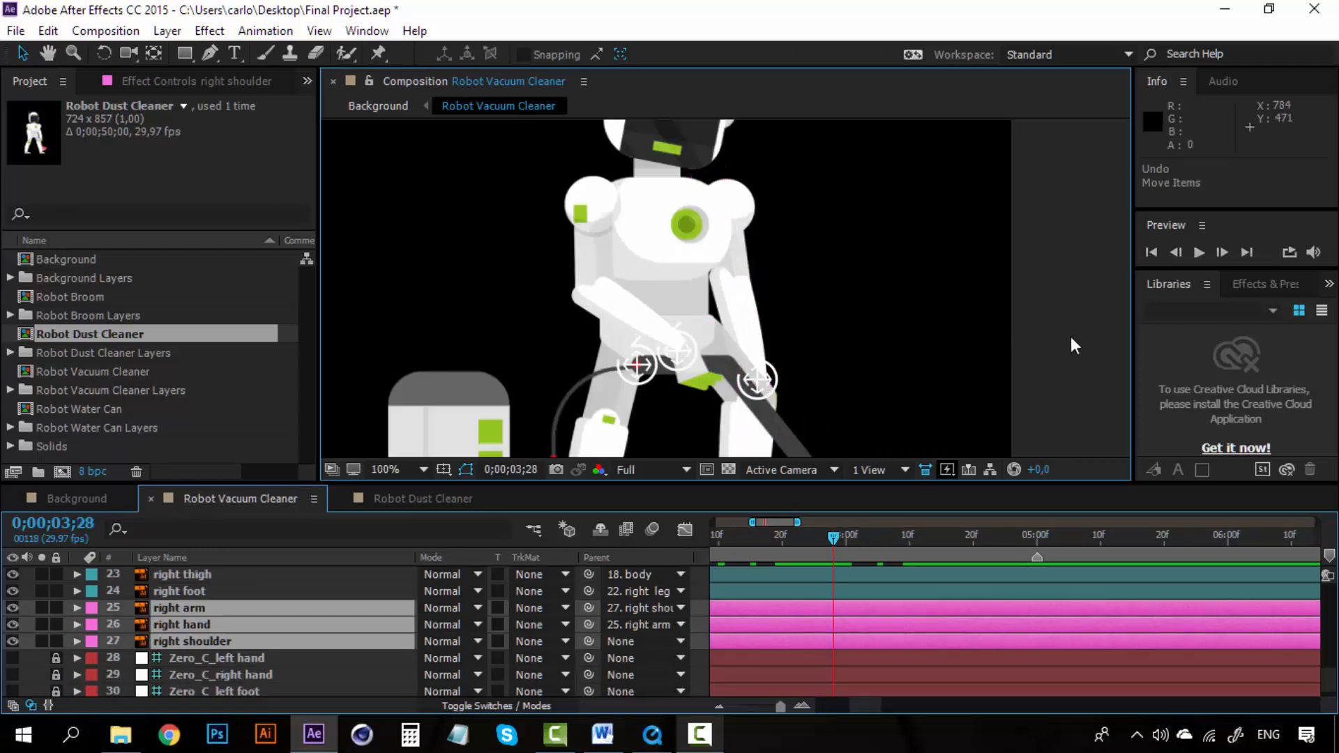
left_click(1069, 337)
key("space")
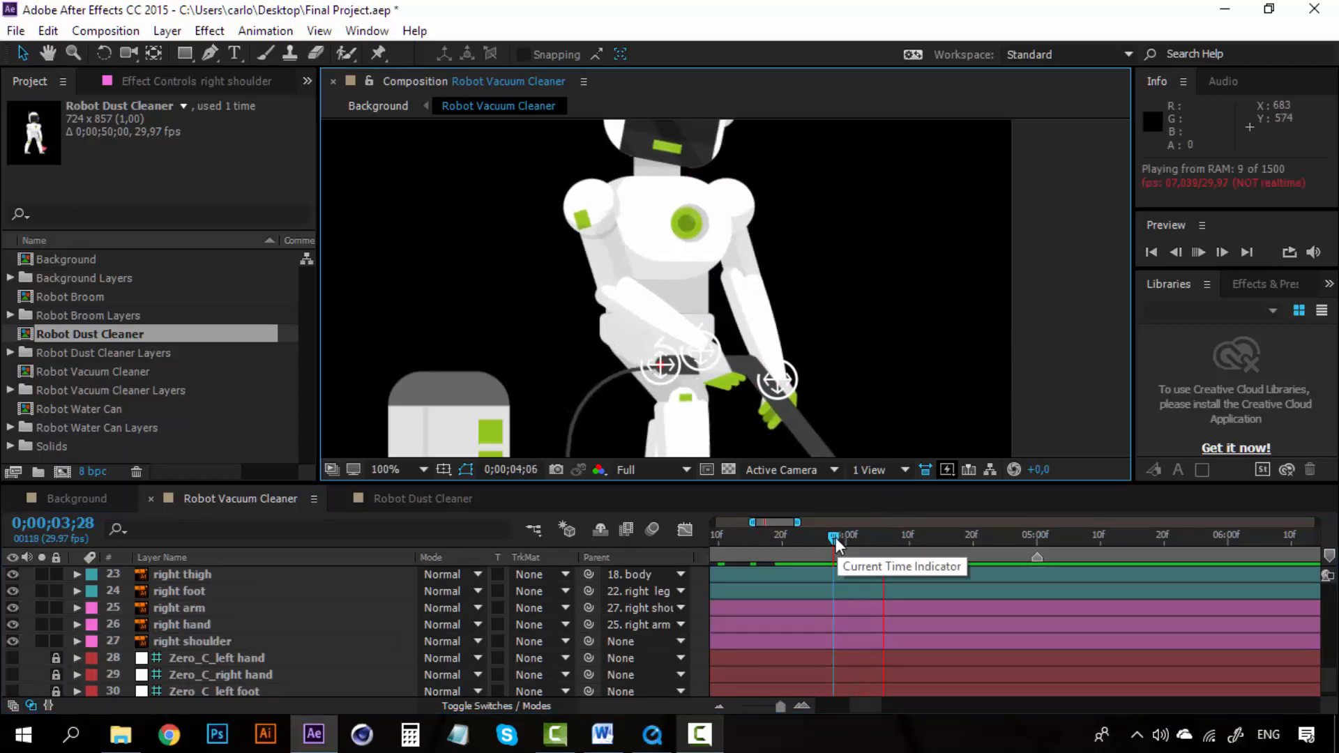
left_click(836, 537)
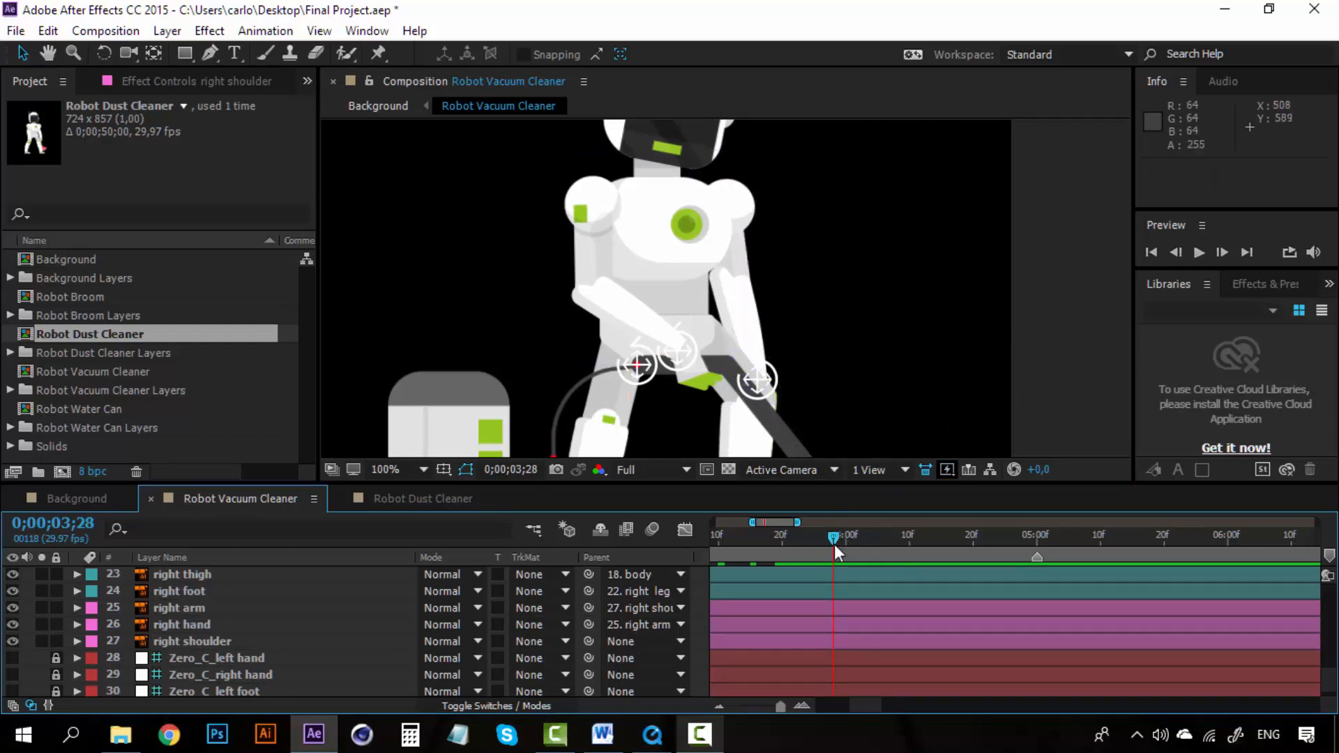
left_click_drag(834, 544, 852, 538)
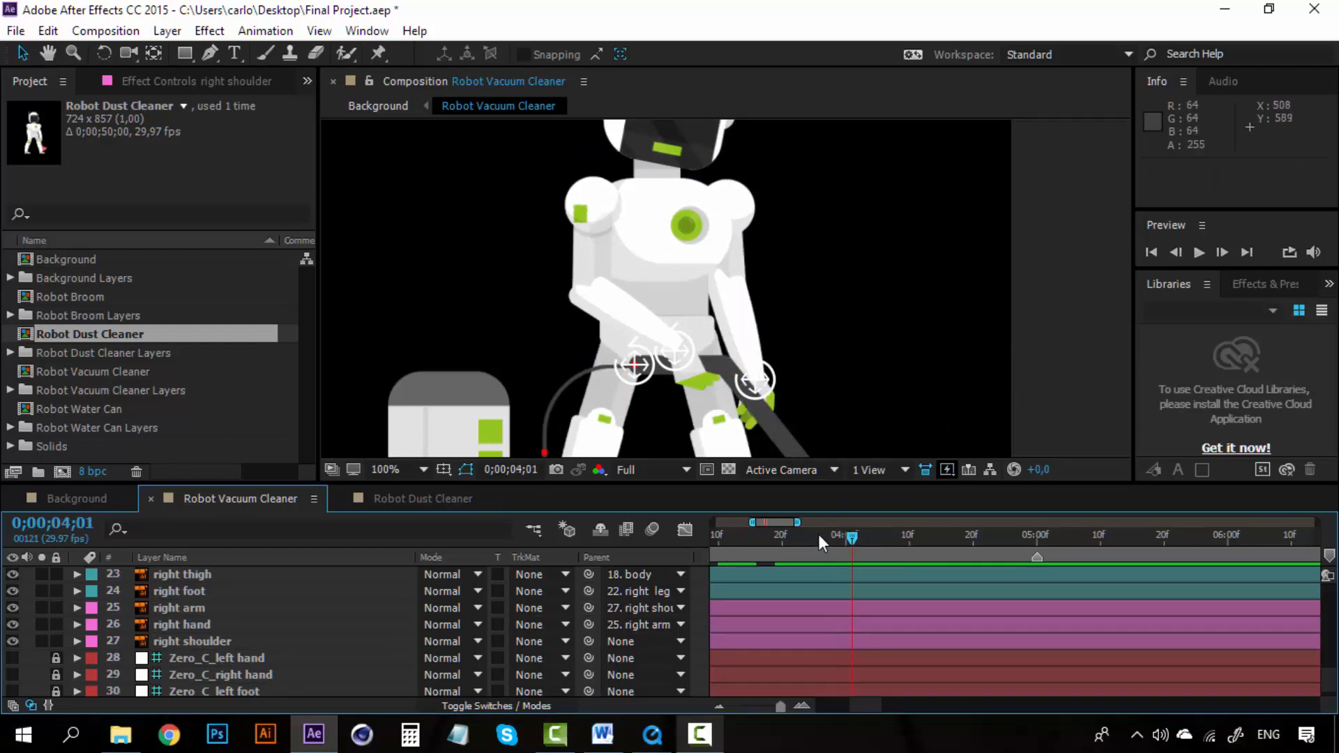
left_click(818, 534)
Step: Move the right arm, right hand and right shoulder layers up in the stack directly below the body layer
left_click(199, 614)
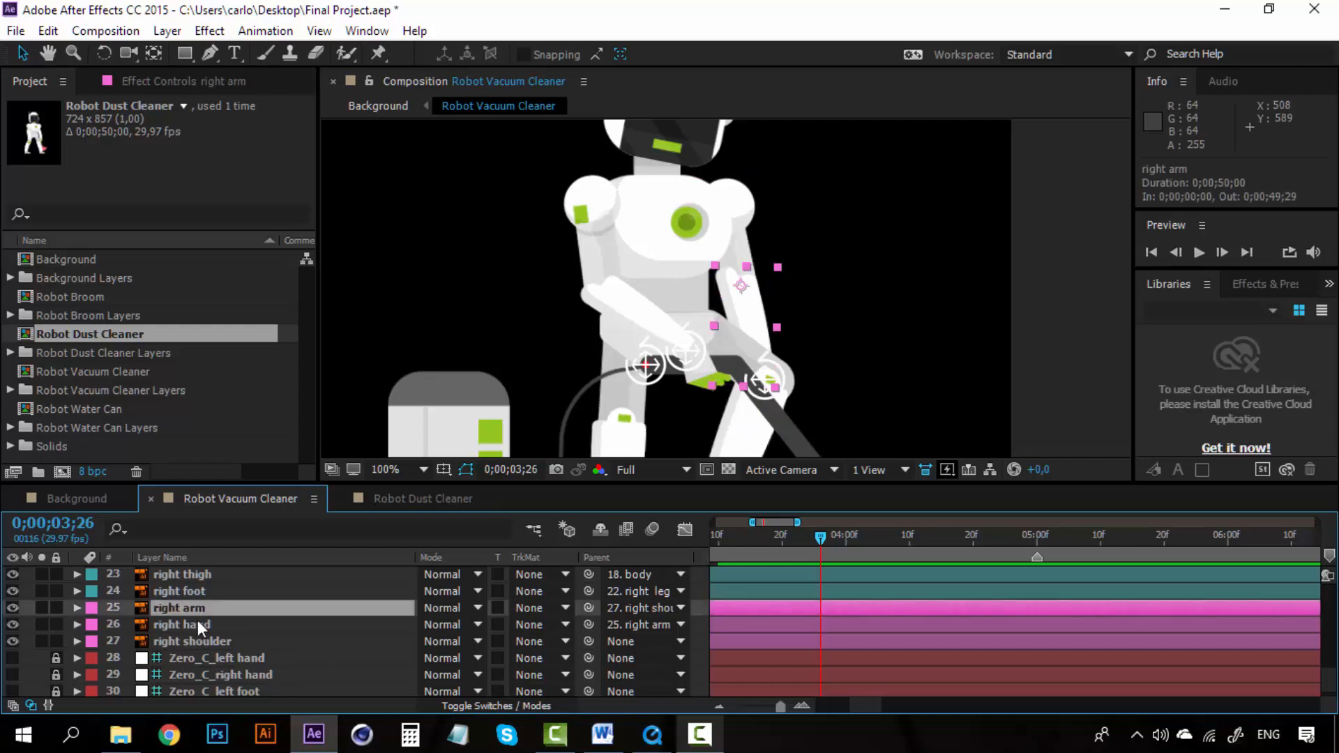
left_click(194, 638, "shift")
scroll(195, 649, "up", 2)
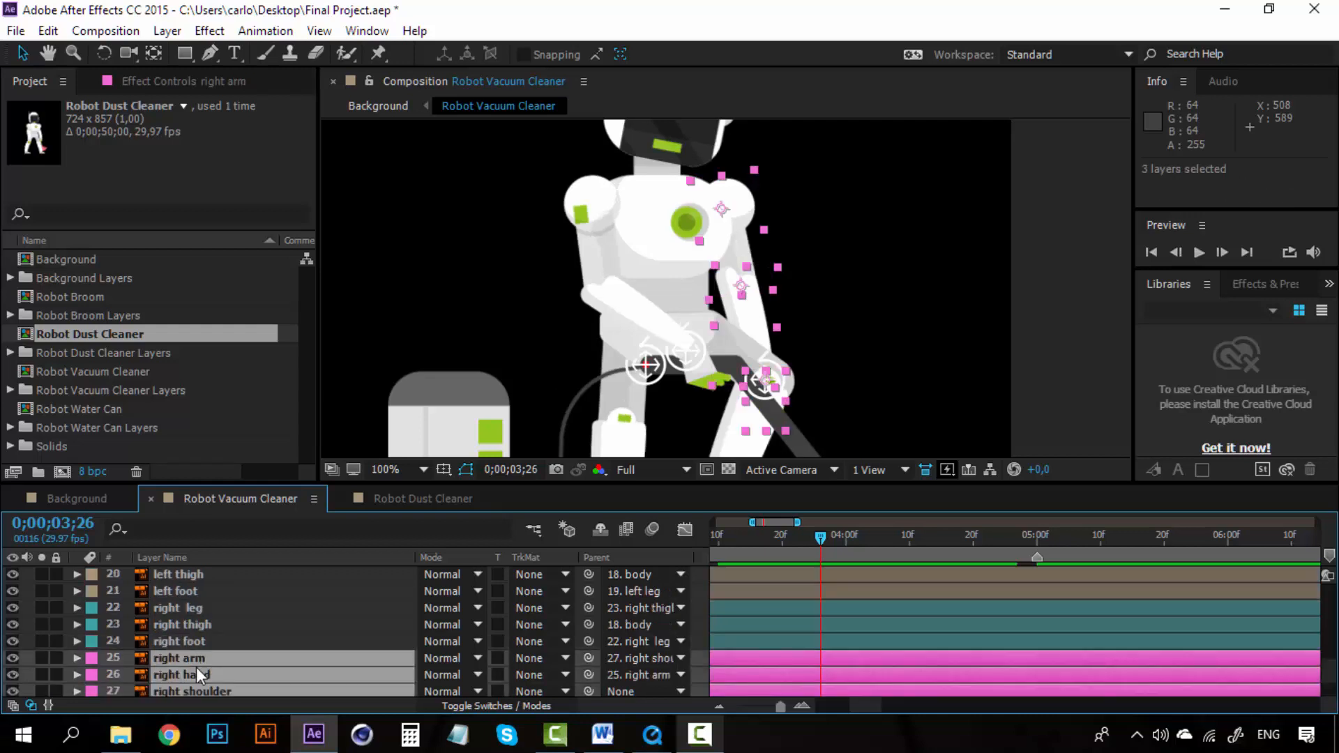
left_click_drag(195, 666, 196, 601)
key("space")
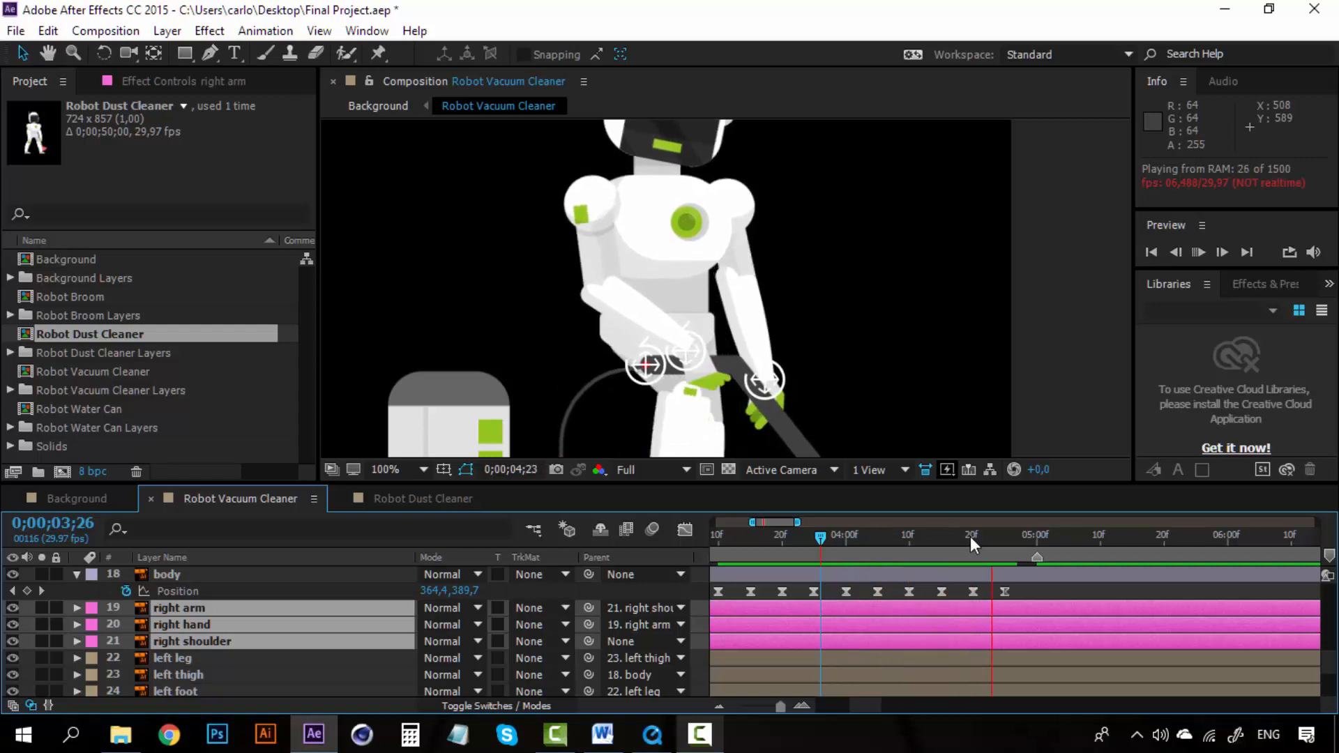
Step: Scrub the timeline between 0;00;05;00 and 0;00;05;10 to check the hand and arm motion
left_click_drag(969, 537, 1037, 537)
scroll(1037, 568, "down", 1)
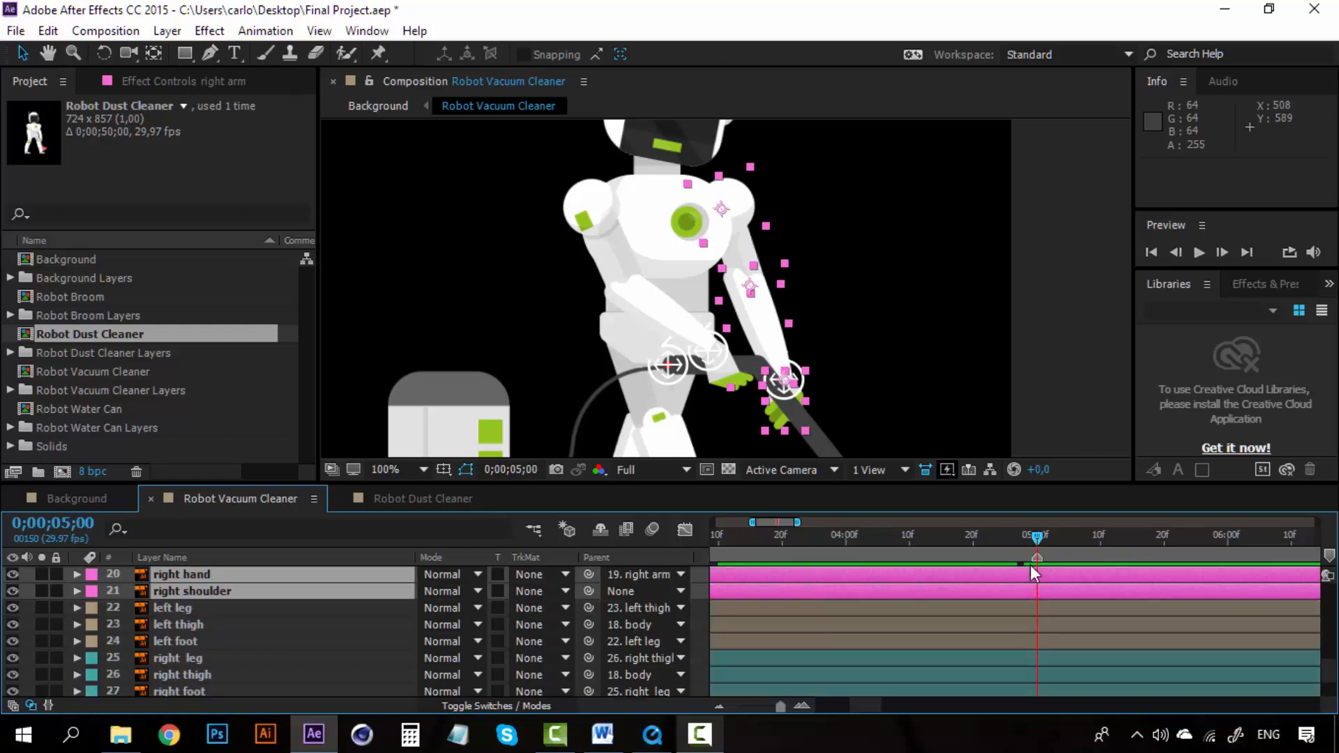
scroll(1036, 570, "up", 8)
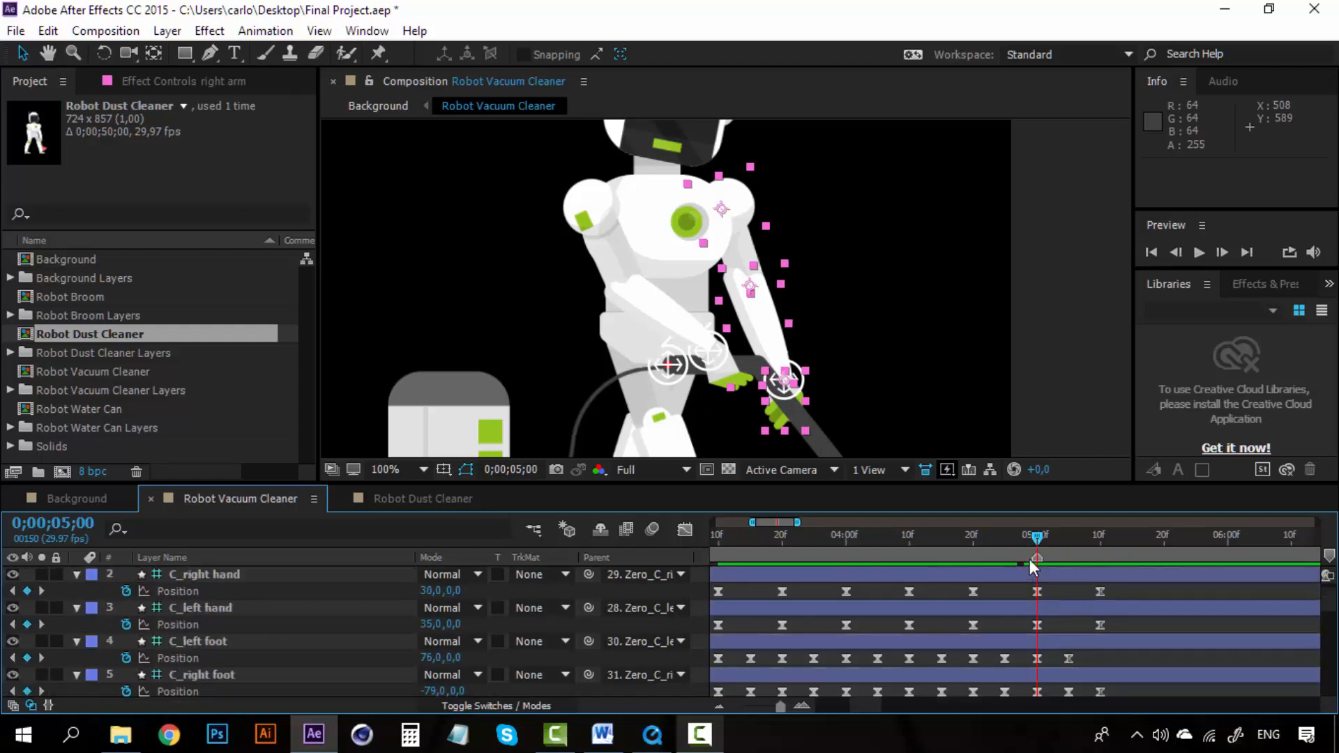
left_click(1088, 537)
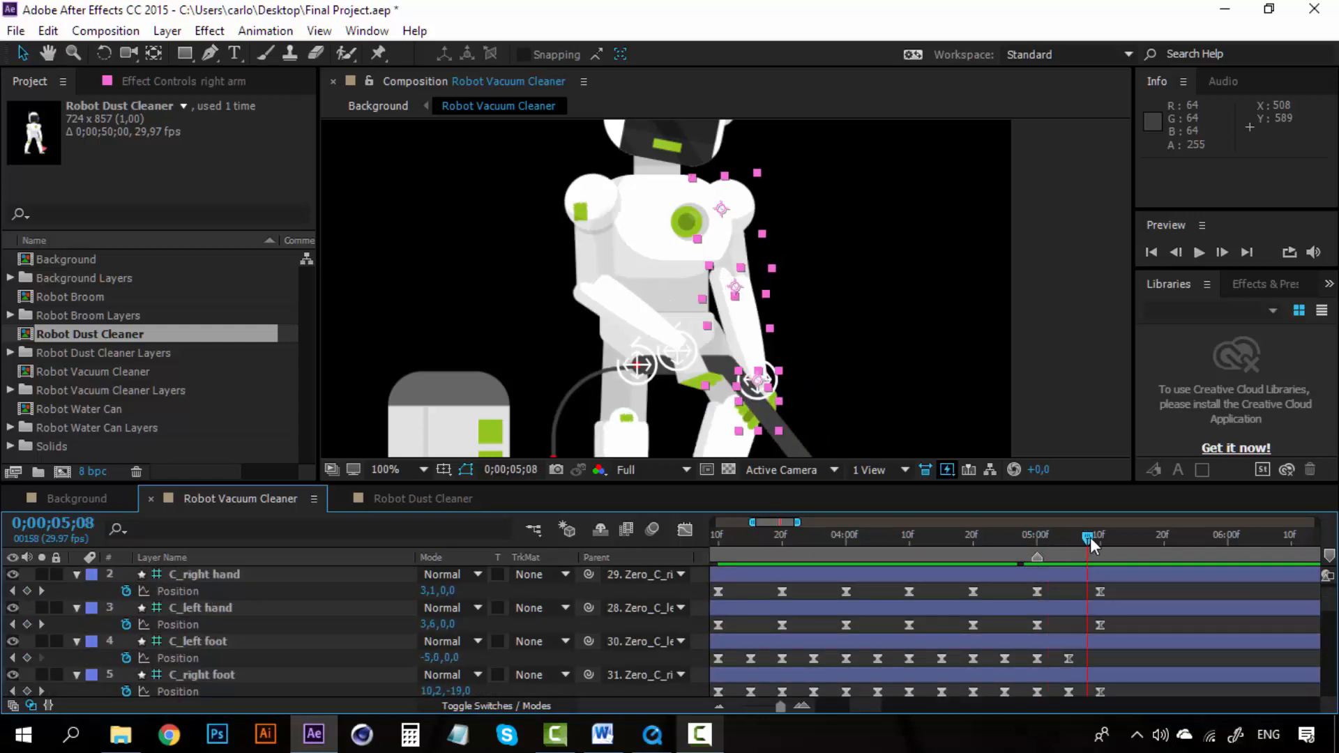
left_click(1097, 537)
scroll(722, 335, "down", 2)
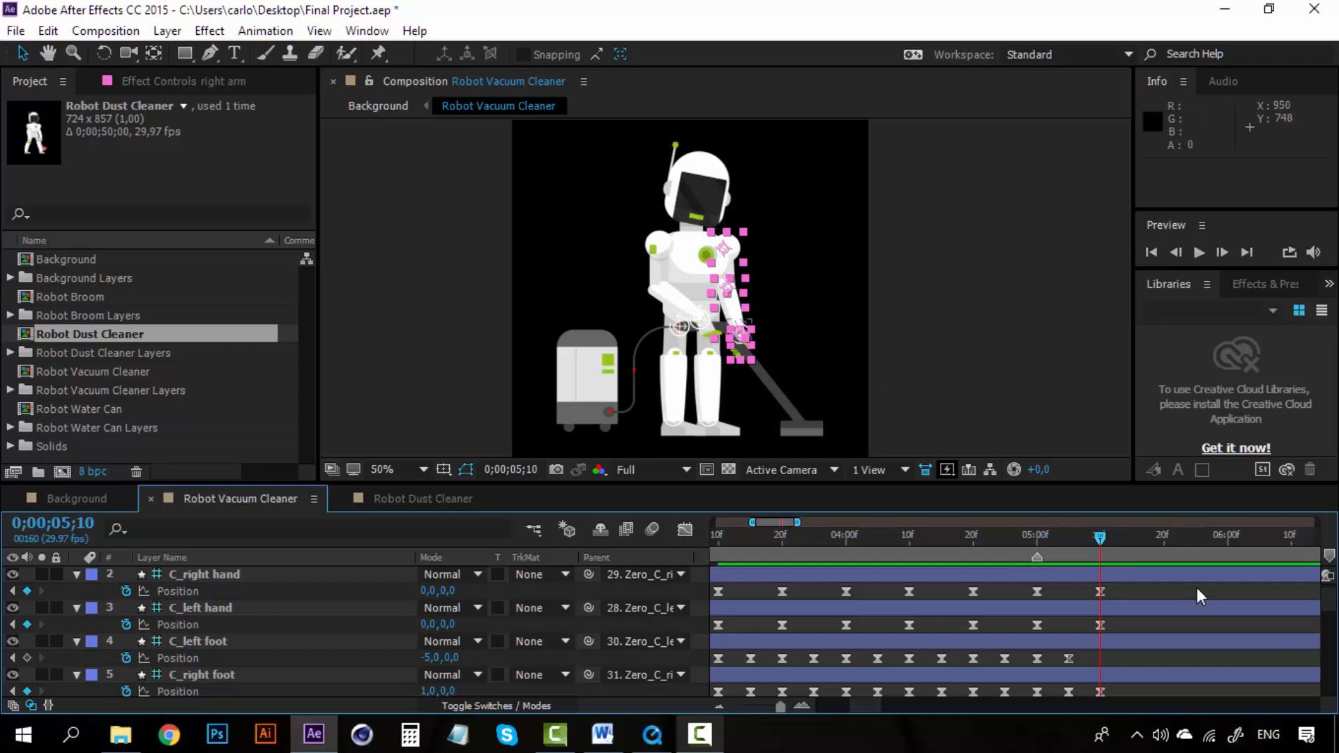
mouse_move(1100, 539)
left_mouse_down()
mouse_move(887, 537)
mouse_move(1103, 533)
left_mouse_up()
left_click(1129, 614)
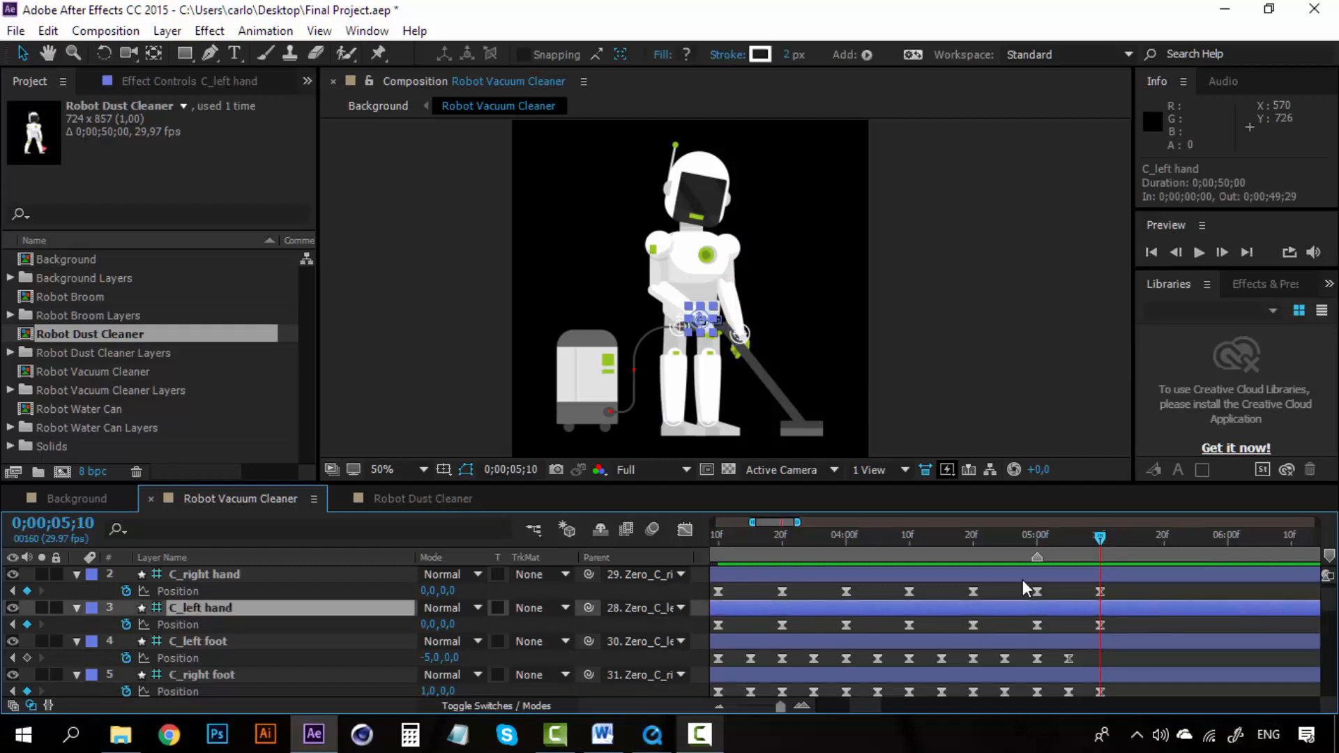
Step: Open the rendered Final Project video, play it for reference, and minimize the player
left_click(656, 736)
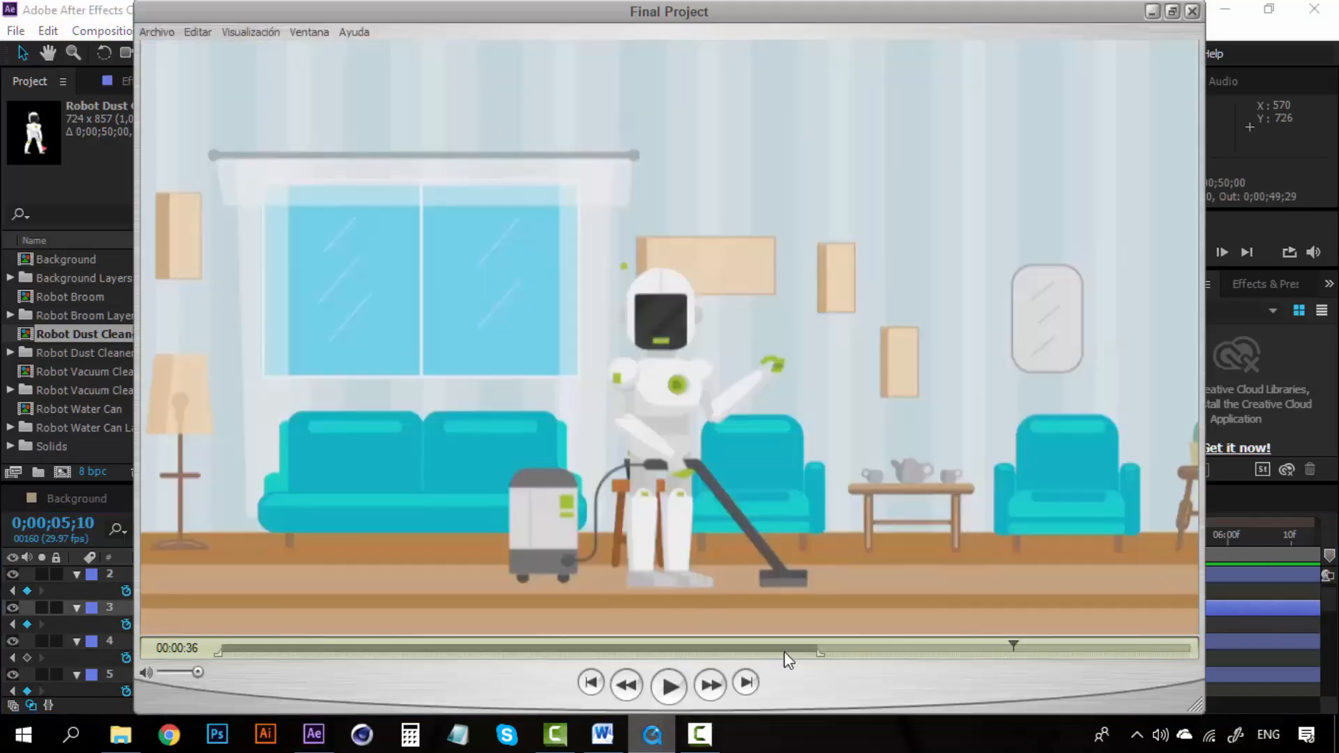
left_click(996, 647)
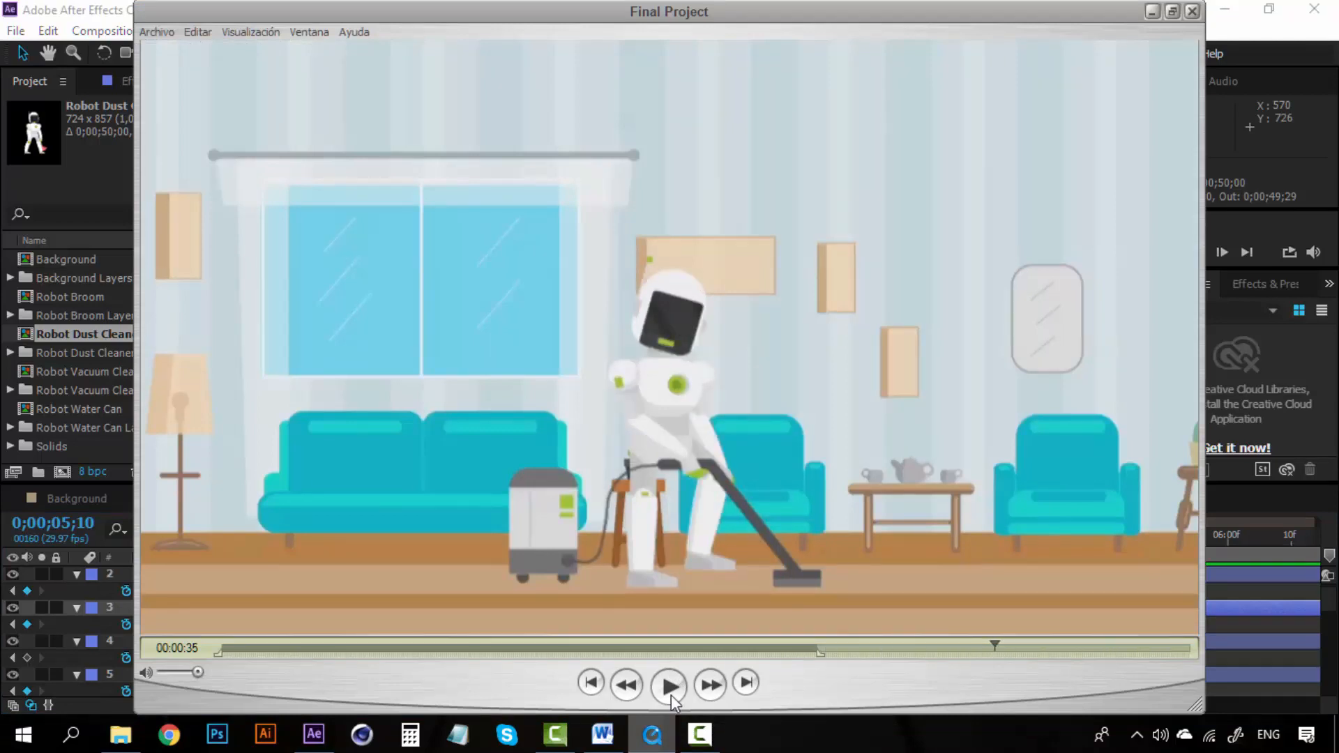
left_click(670, 689)
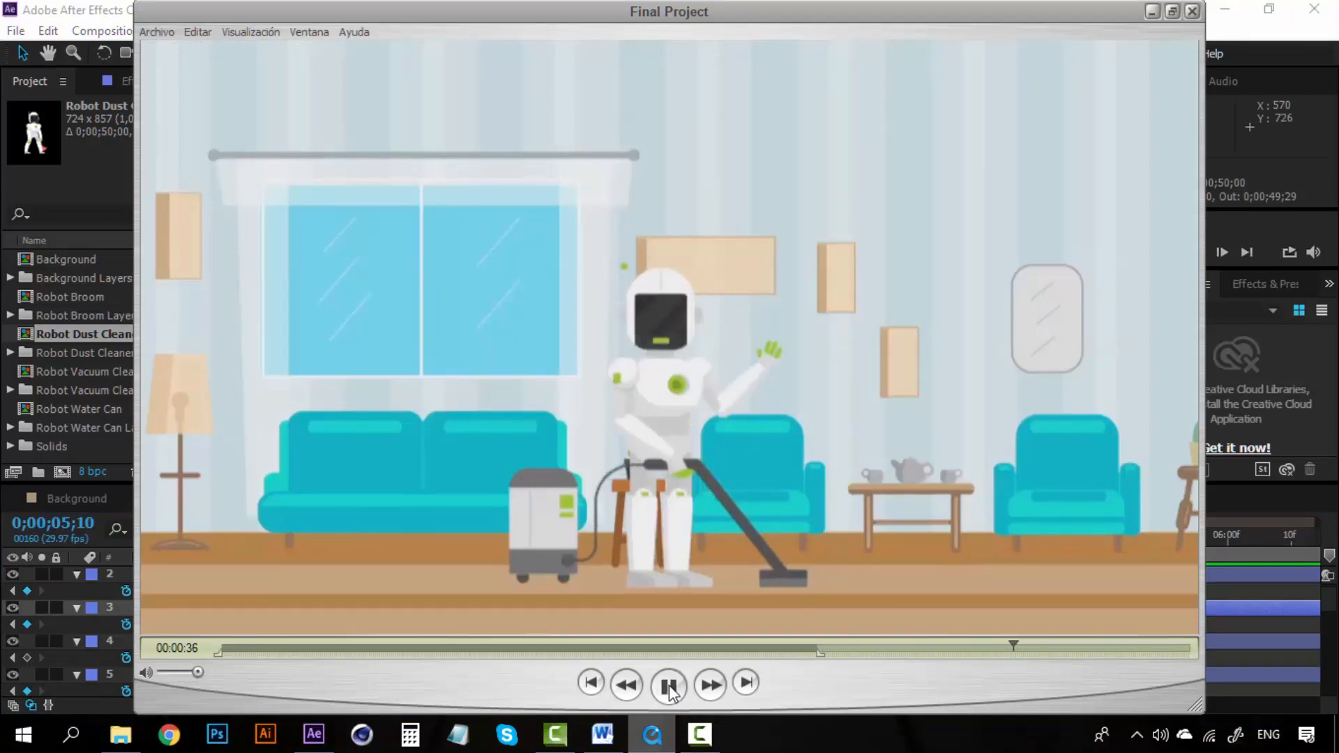
left_click(1150, 11)
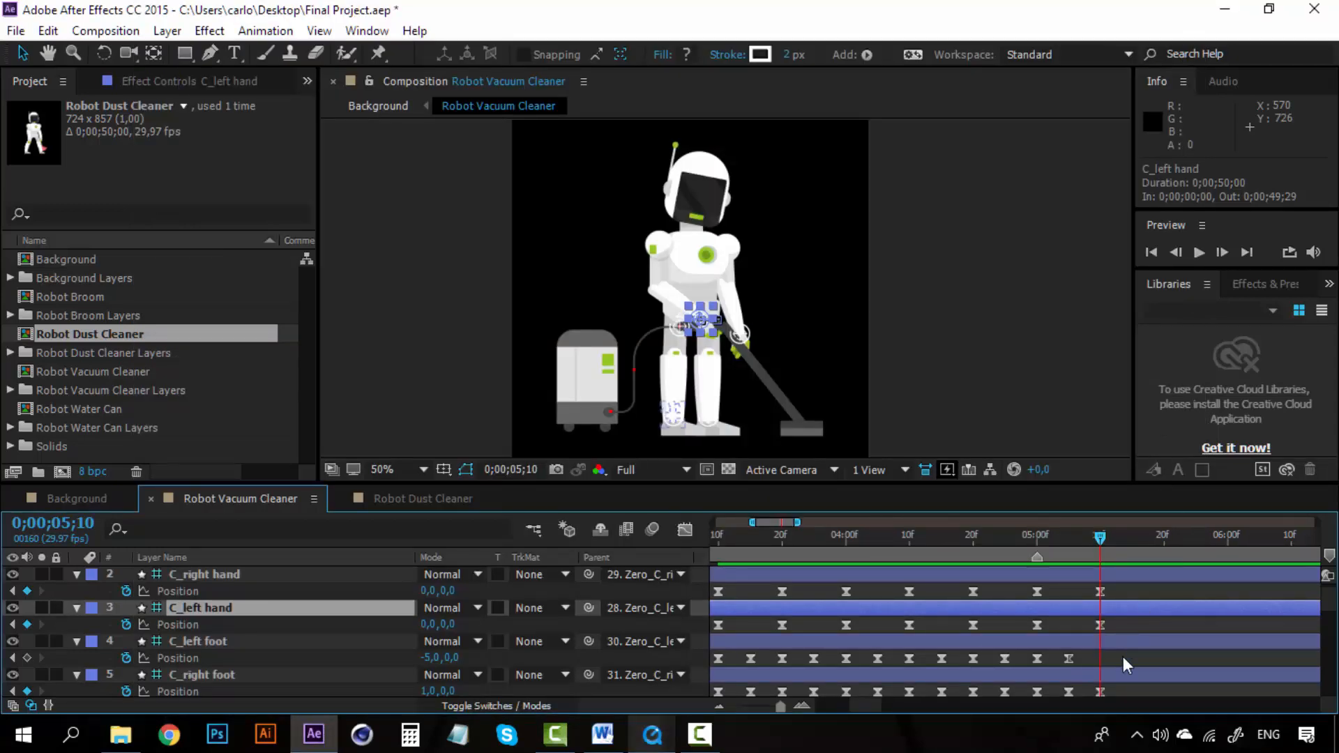
Step: Key the head layer's Rotation at 0;00;05;10 and set it to 0 at 0;00;05;20
scroll(1123, 656, "down", 1)
scroll(1102, 626, "down", 1)
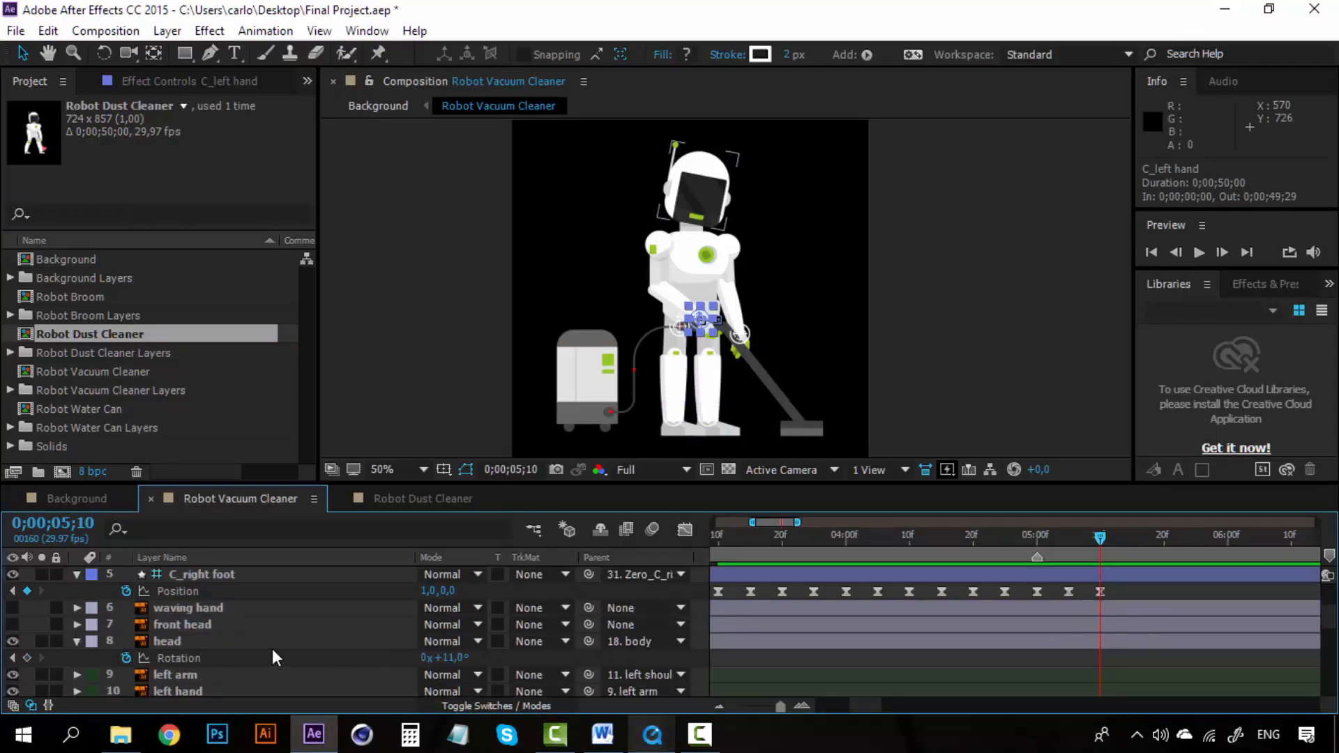
left_click(329, 642)
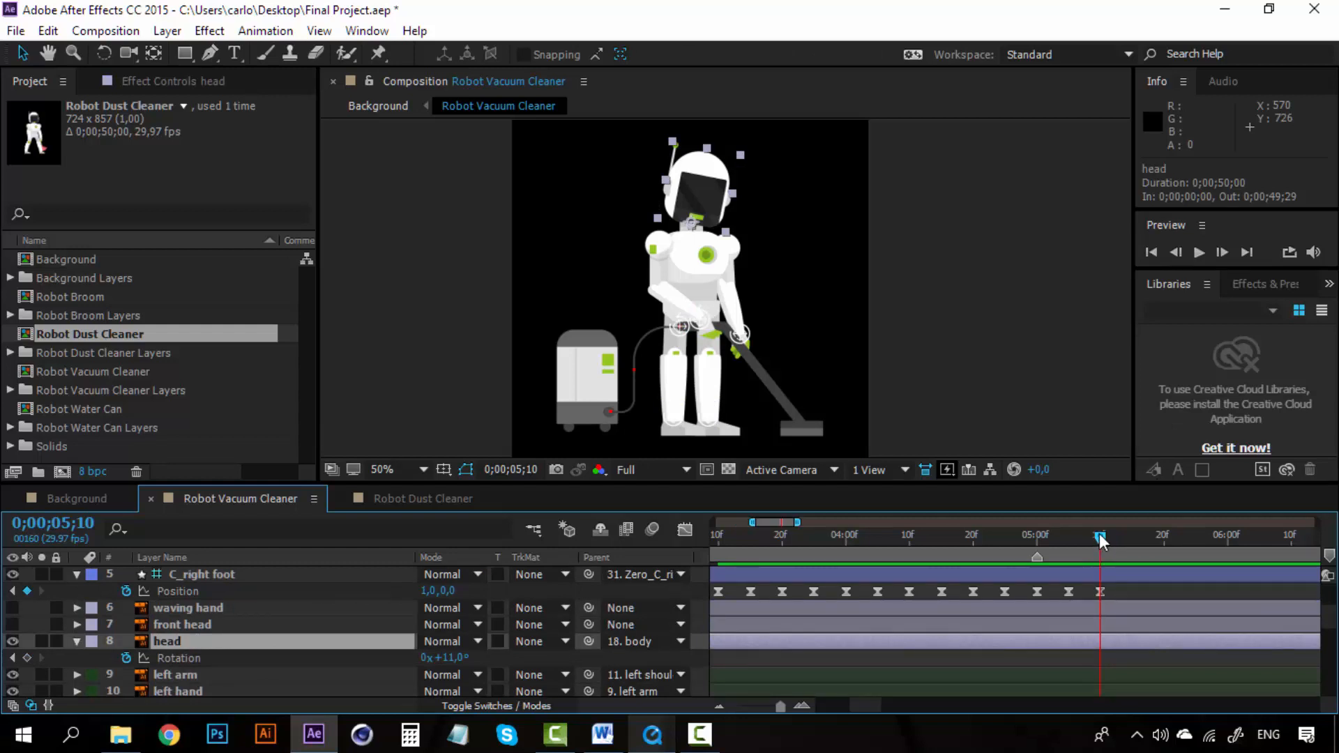
mouse_move(1099, 533)
left_mouse_down()
mouse_move(1083, 533)
mouse_move(1097, 528)
left_mouse_up()
left_click(28, 660)
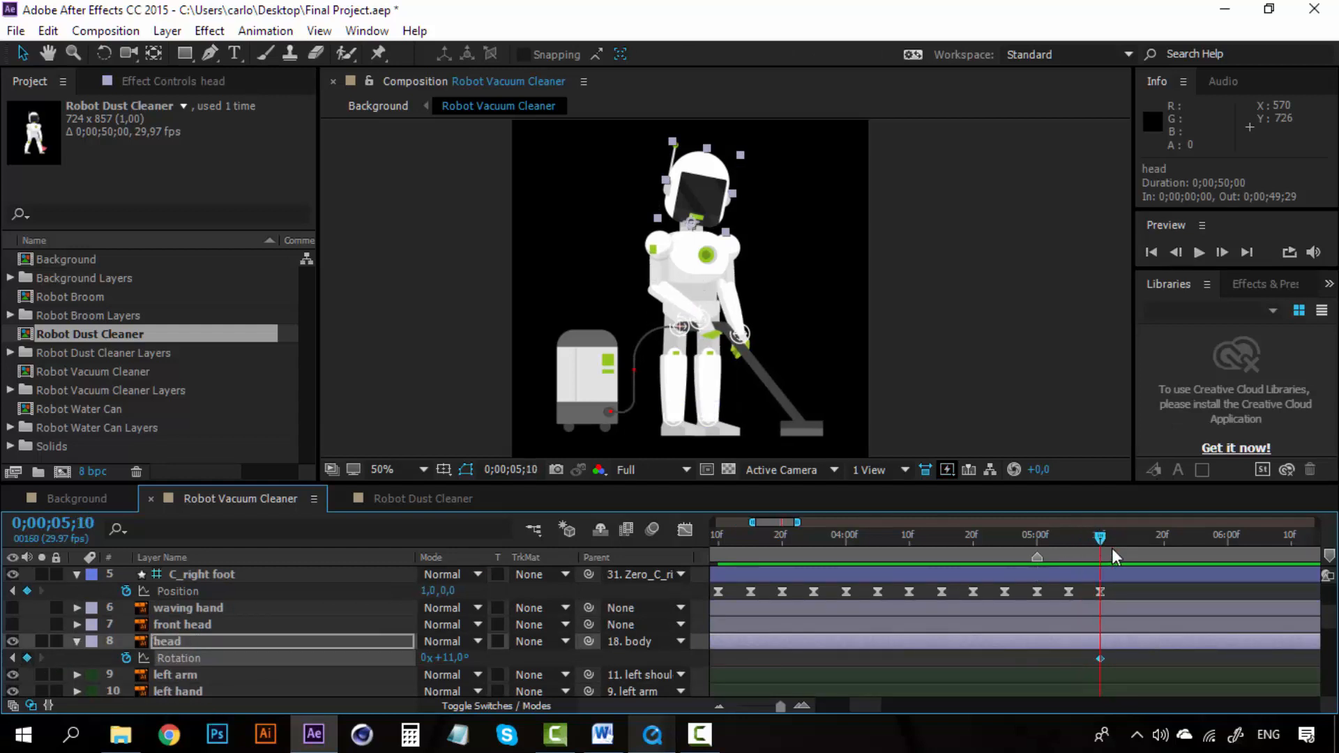
left_click(1162, 537)
left_click(450, 658)
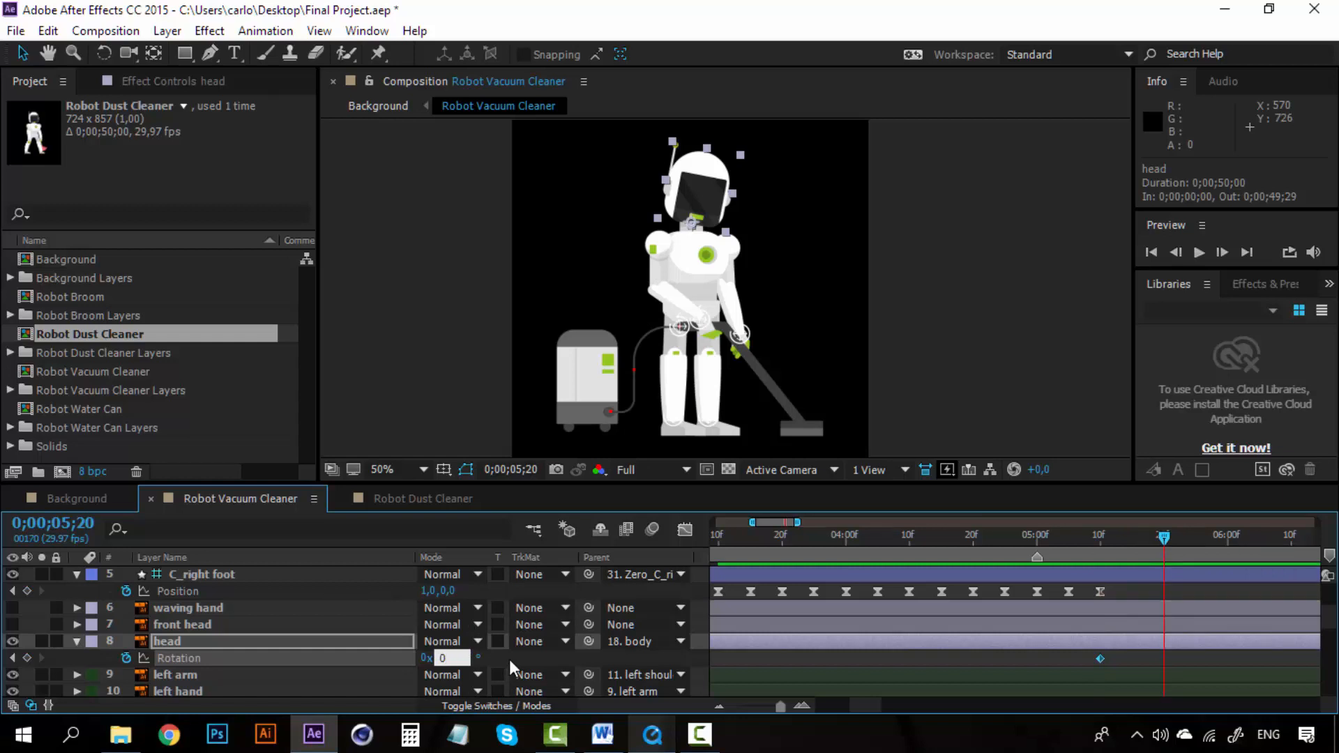
type("0")
key("Return")
Step: Preview the head rotation between 0;00;05;10 and 0;00;05;20
left_click(1100, 539)
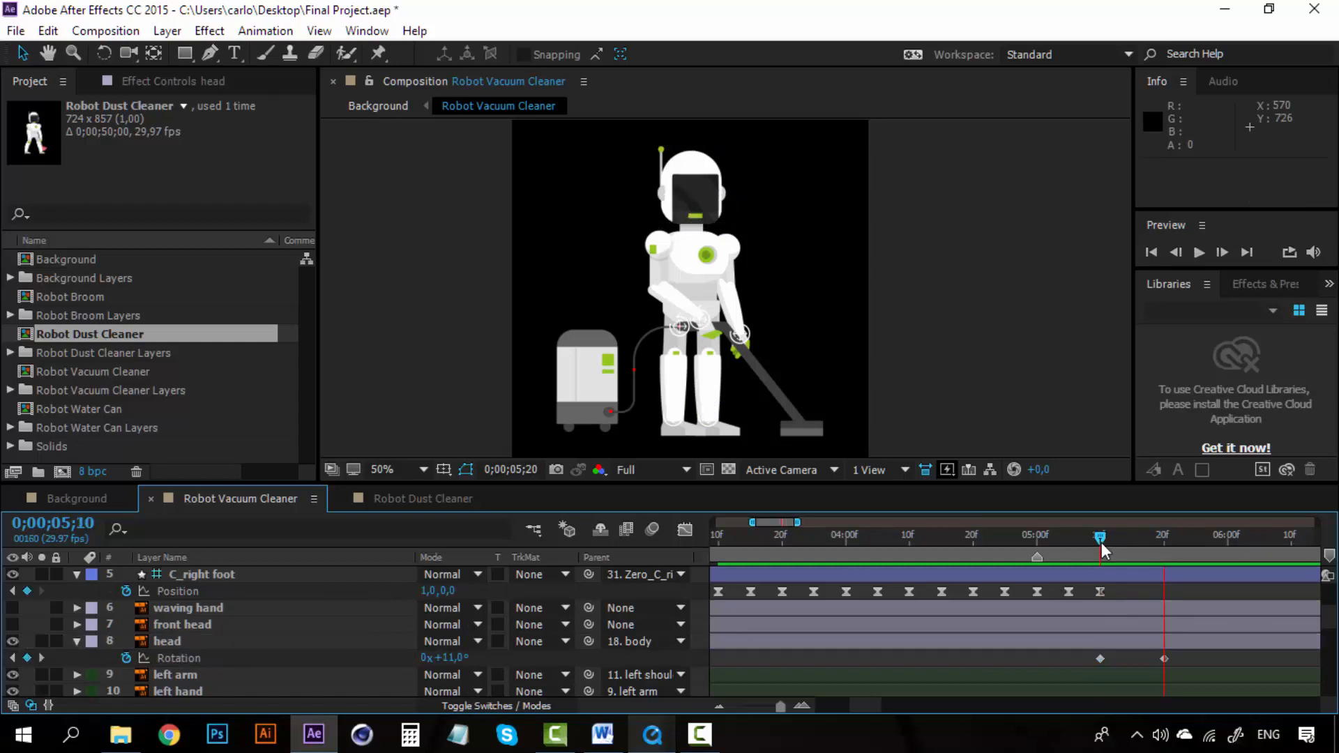
key("space")
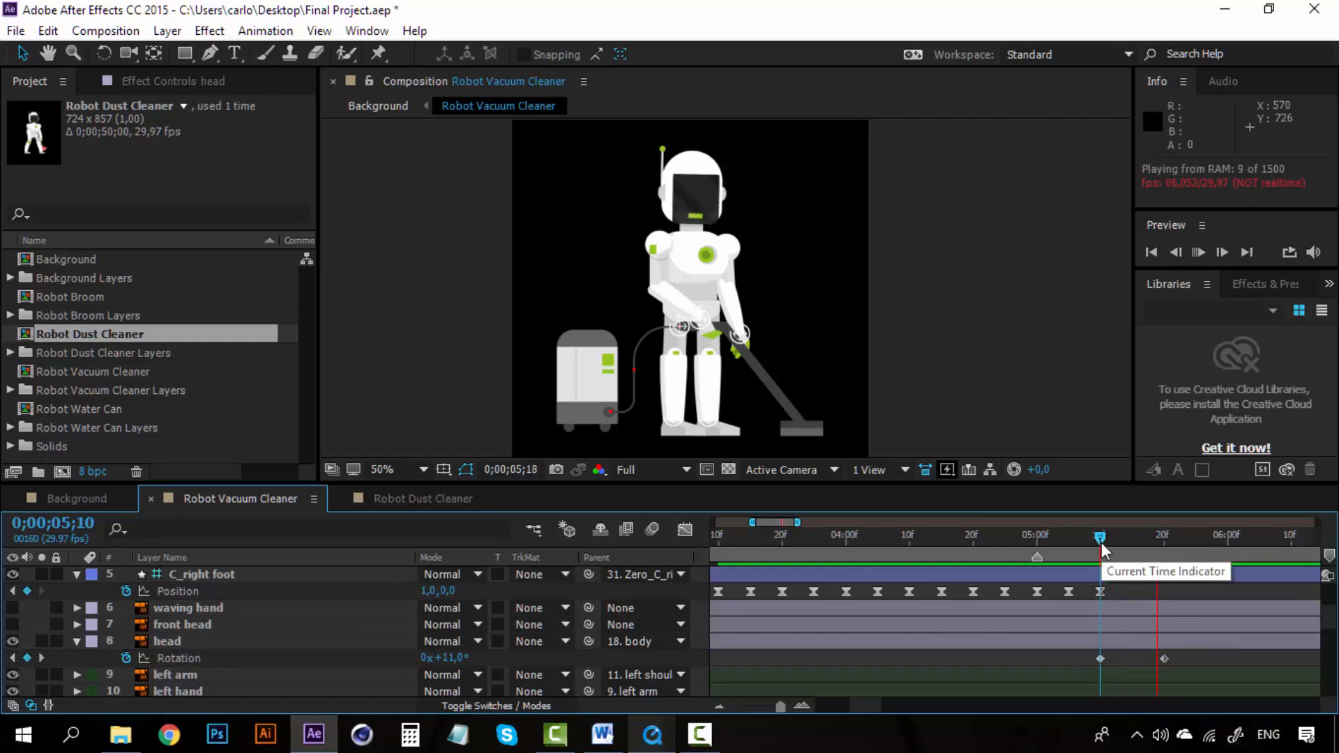
left_click_drag(1154, 543, 1163, 541)
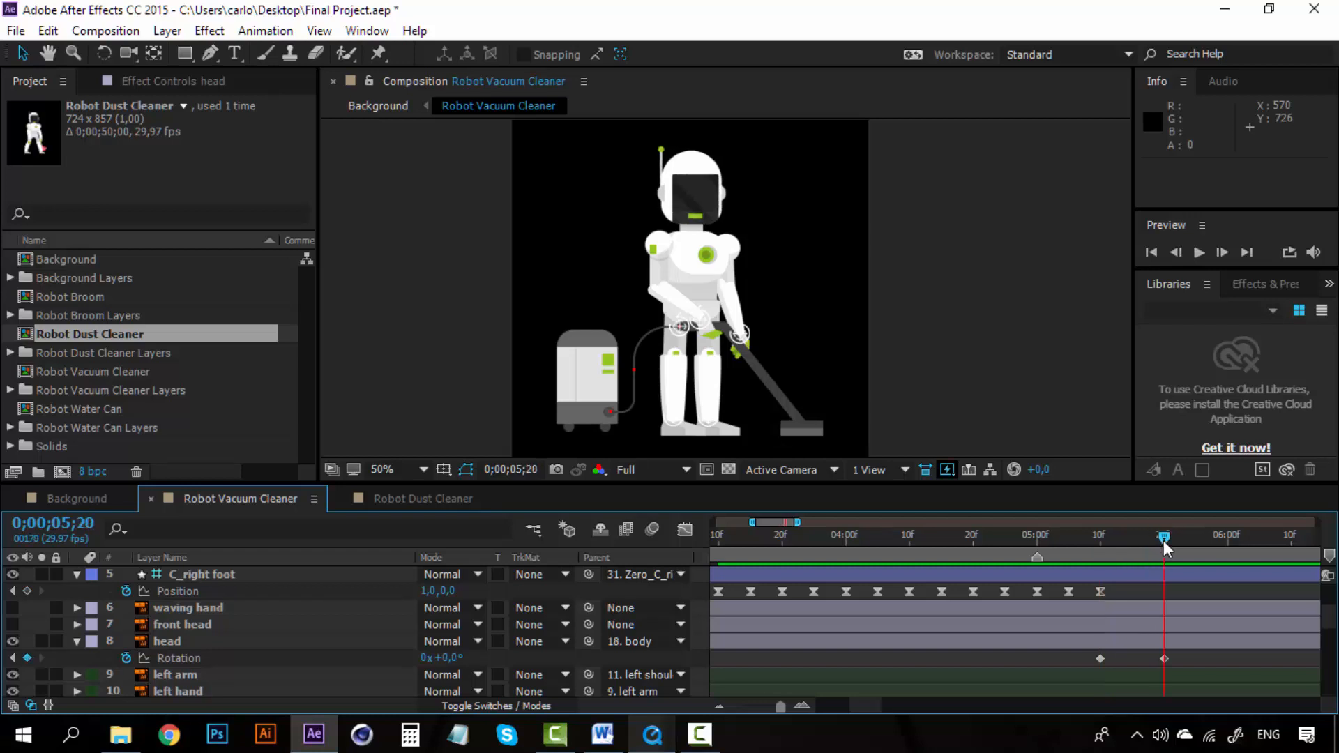
Step: Make the front head layer visible and drag it onto the robot's head
left_click(292, 636)
left_click(193, 624)
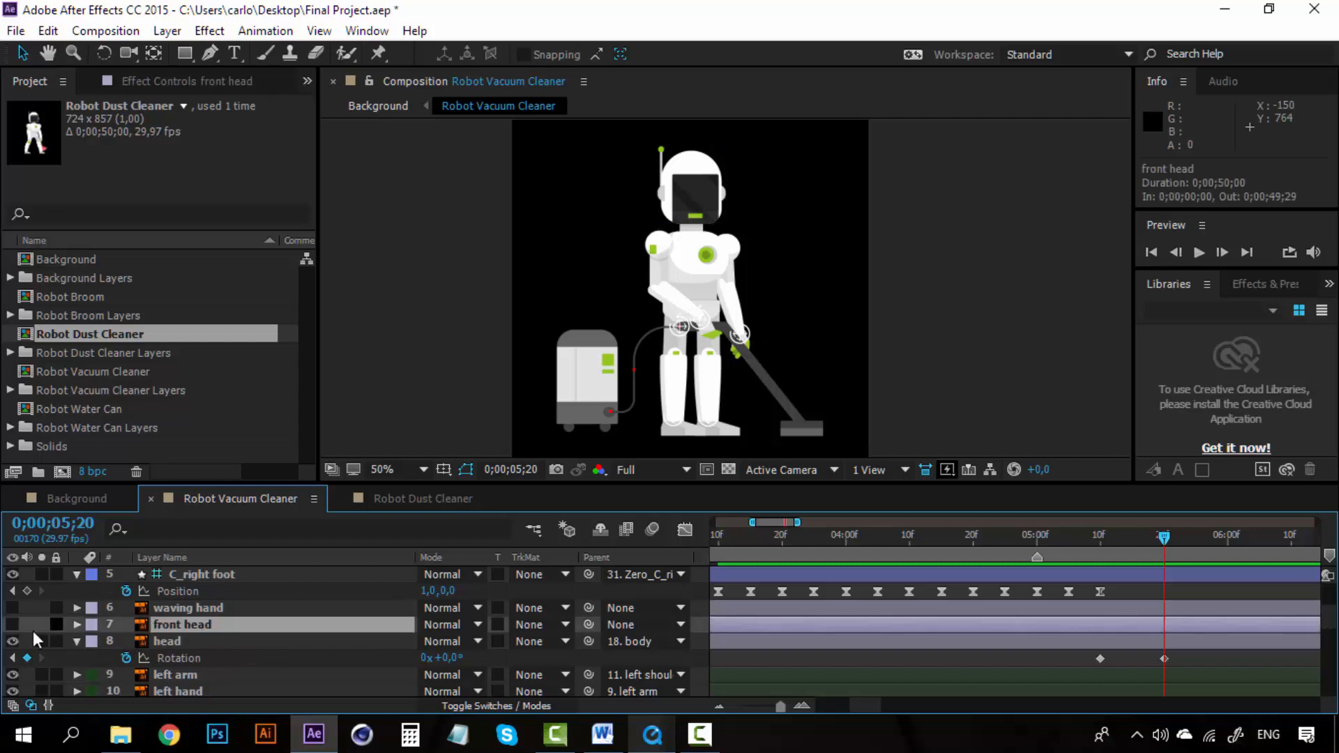
left_click(13, 624)
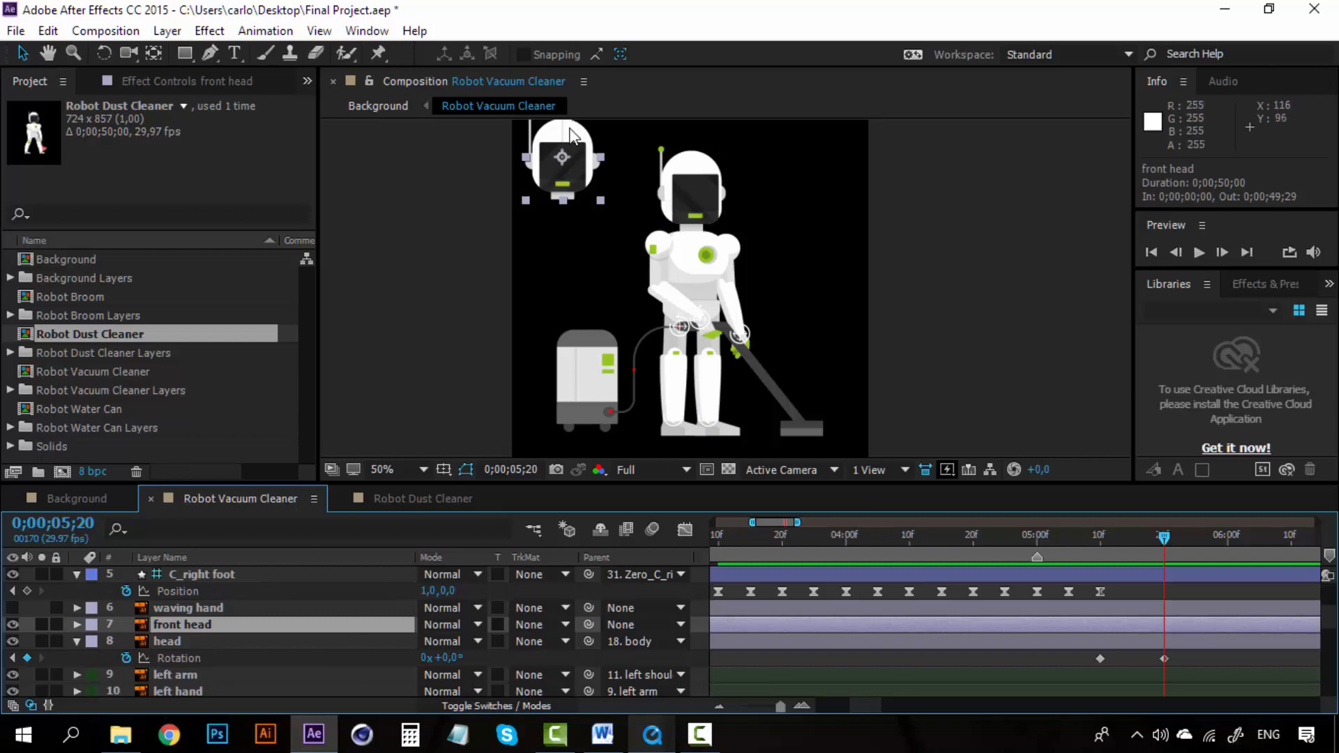
left_click_drag(576, 142, 697, 224)
scroll(697, 224, "up", 2)
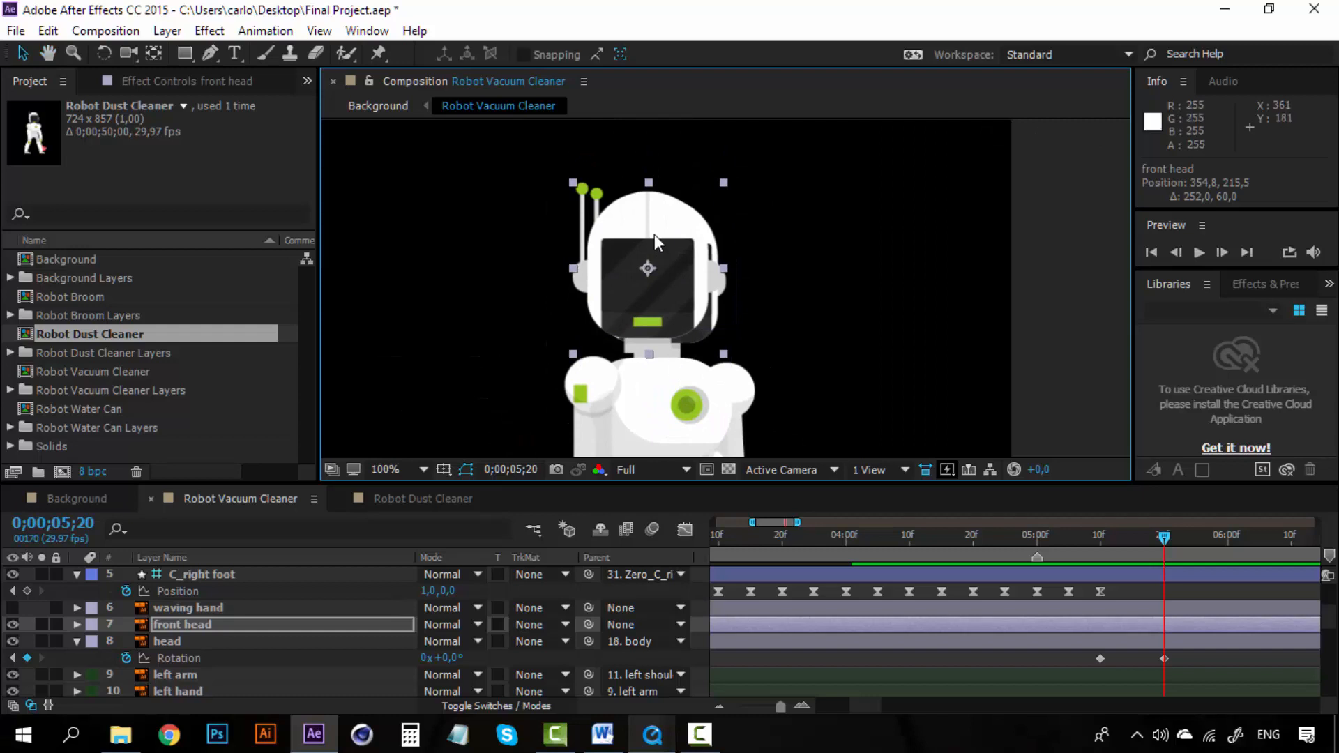
Step: Align the front head layer precisely over the robot's head by nudging its position
left_click_drag(654, 235, 657, 238)
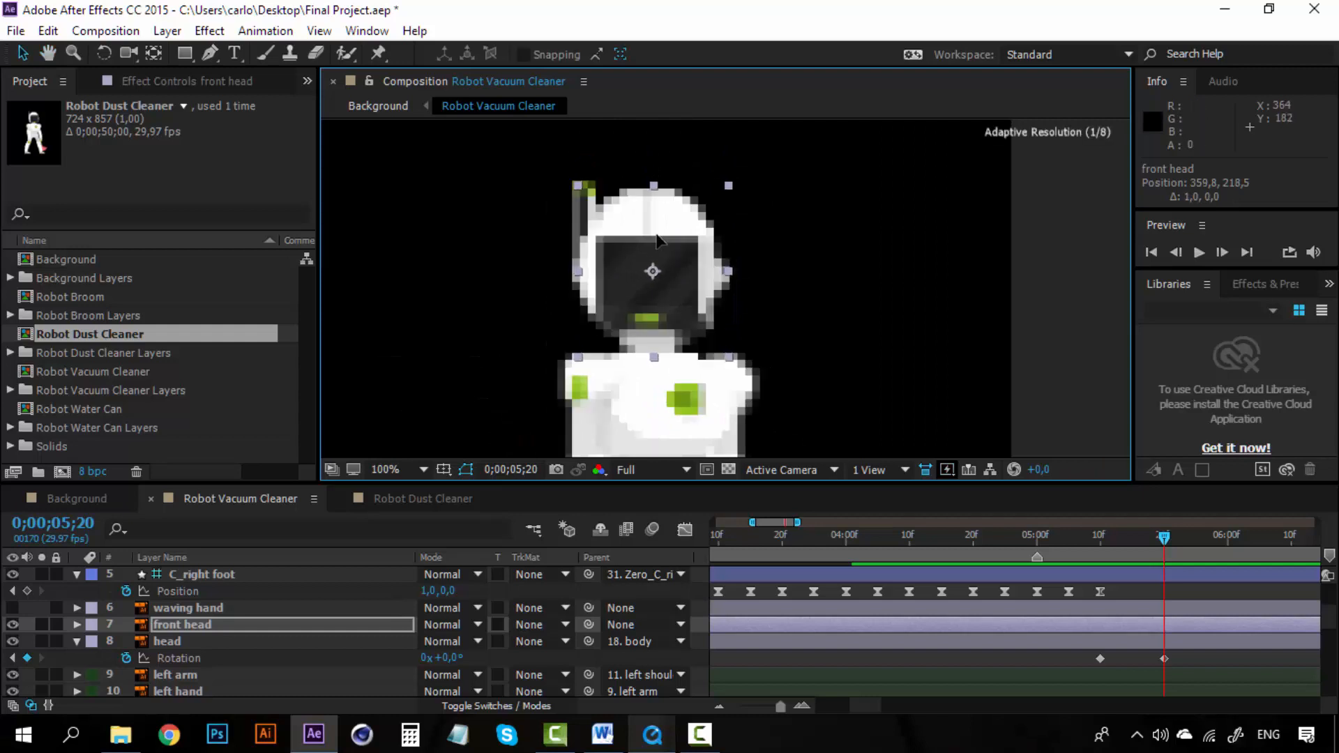
key("Right")
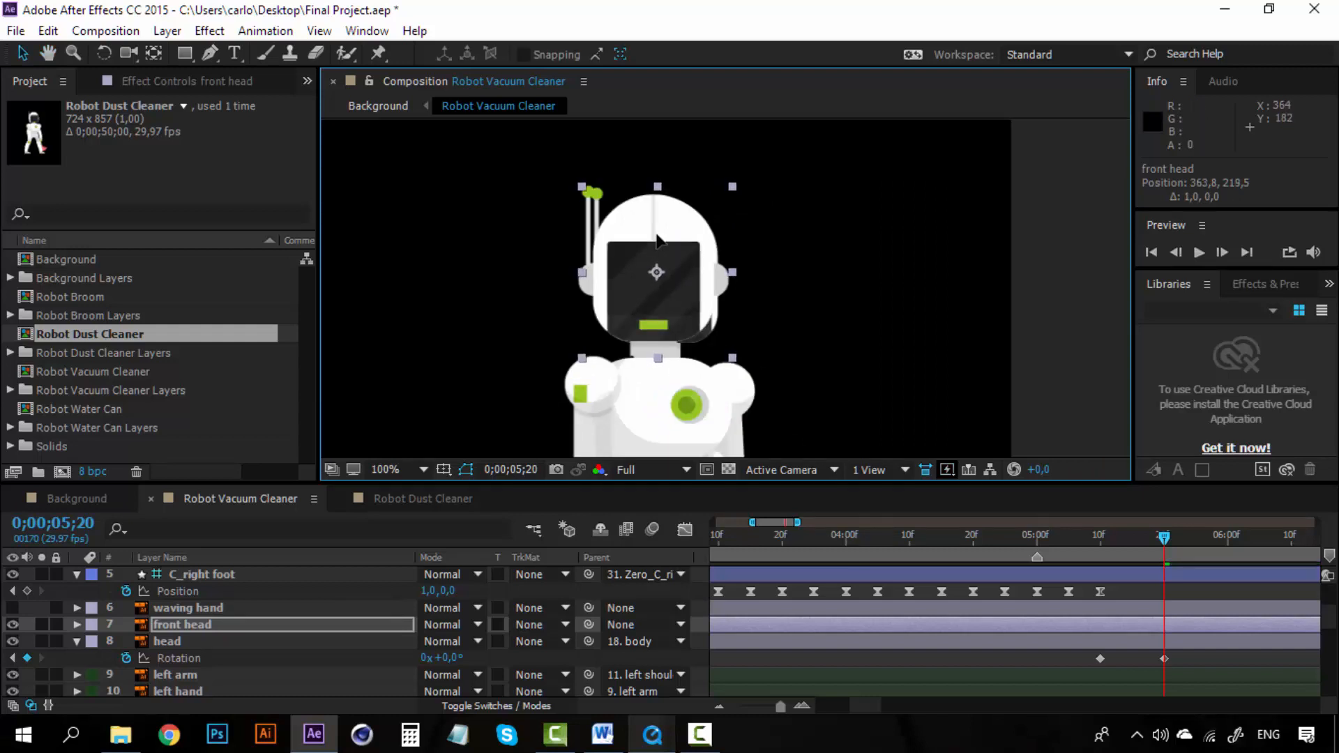
key("Right")
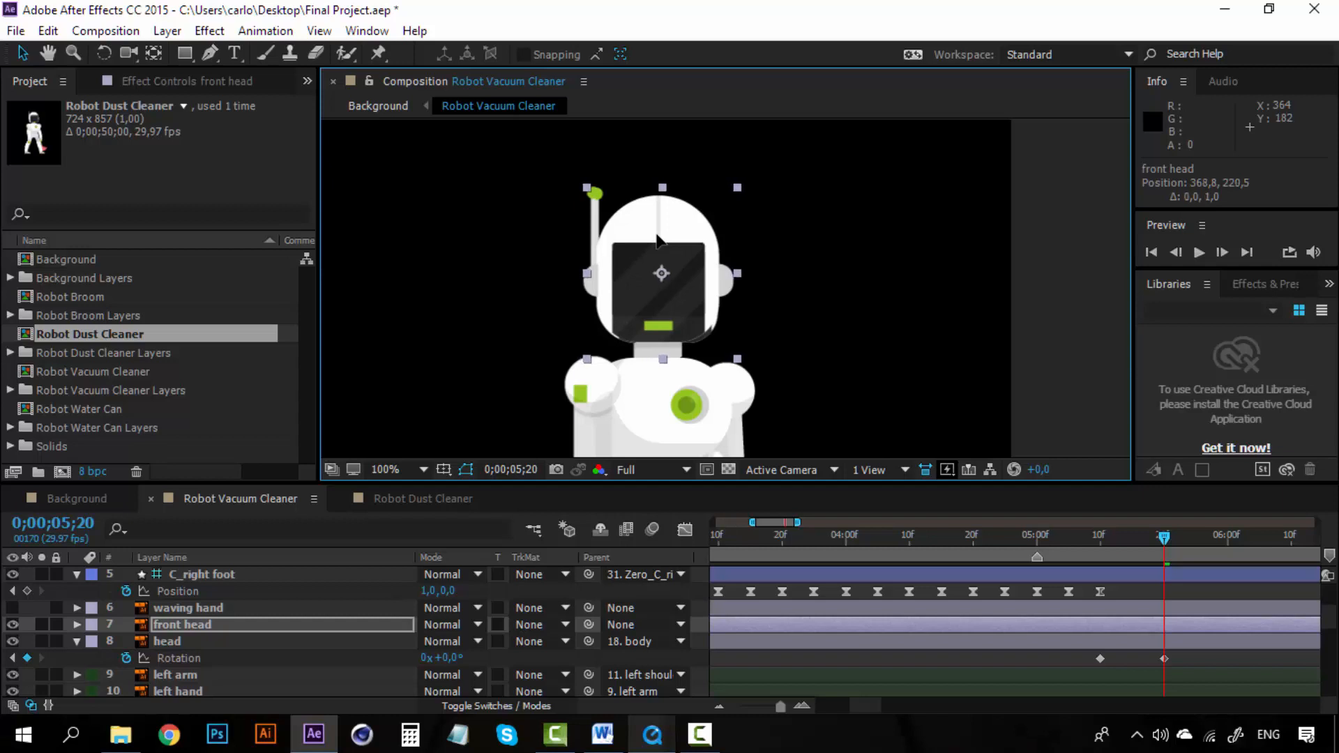
key("Down")
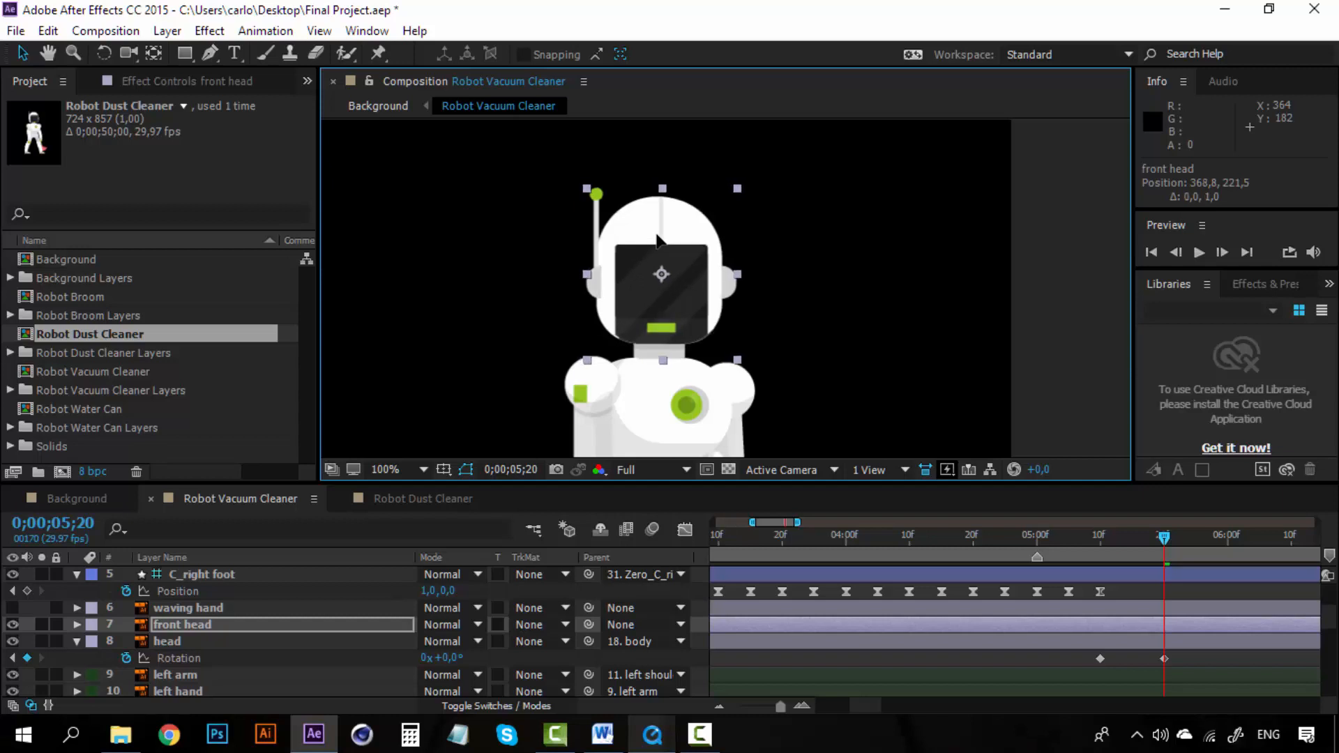
key("Left")
key("Down")
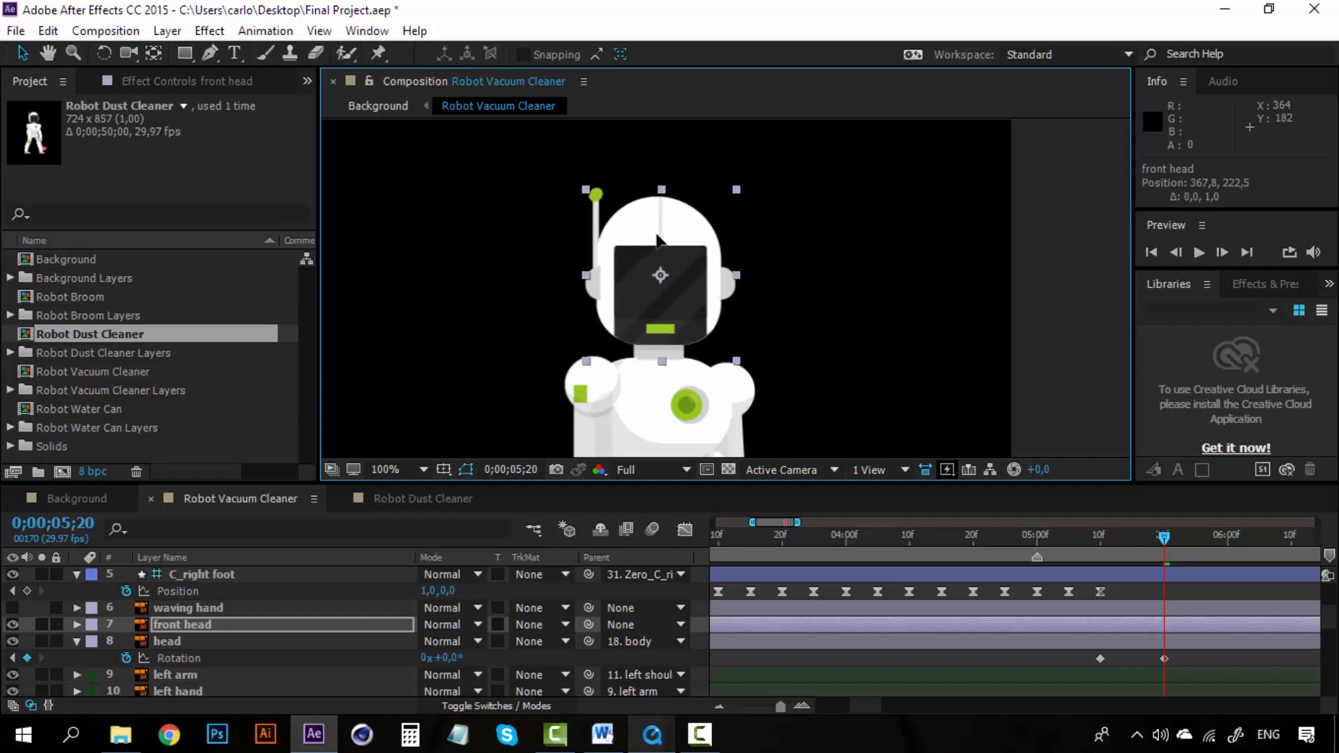
key("Up")
key("Right")
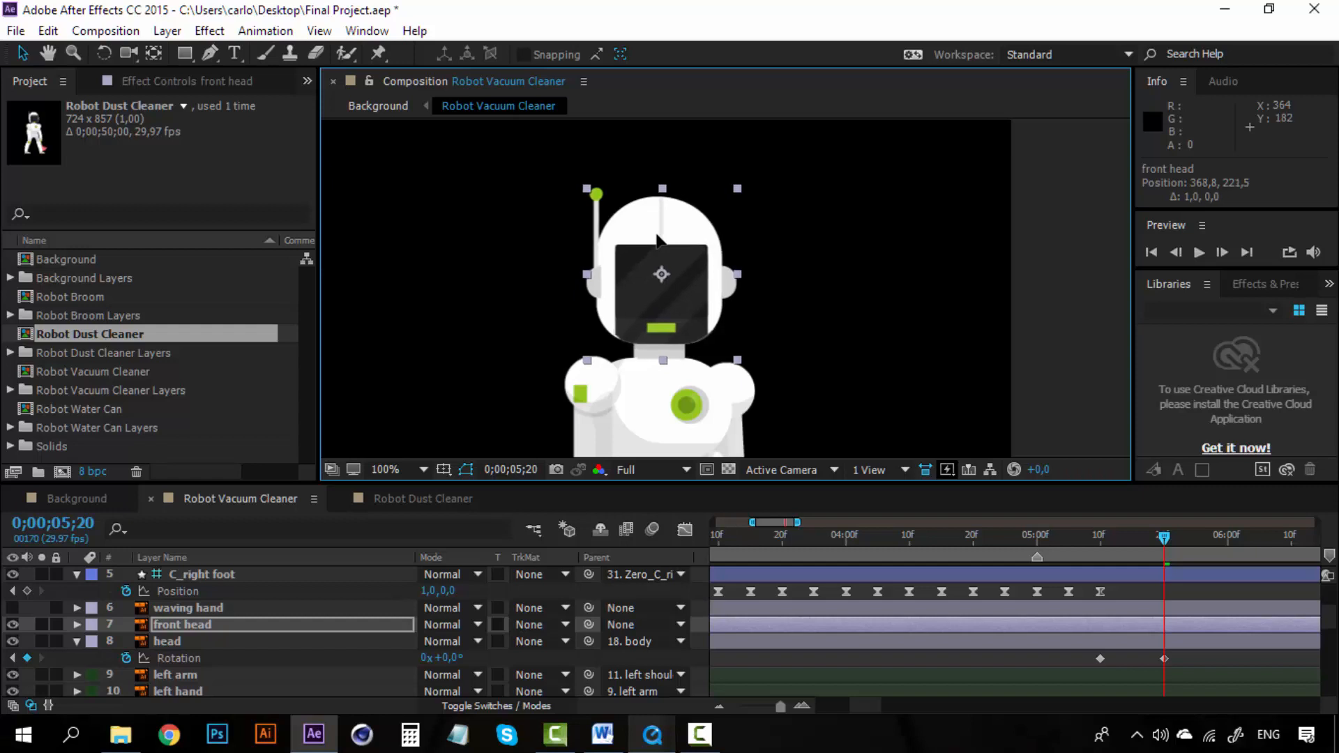
key("Left")
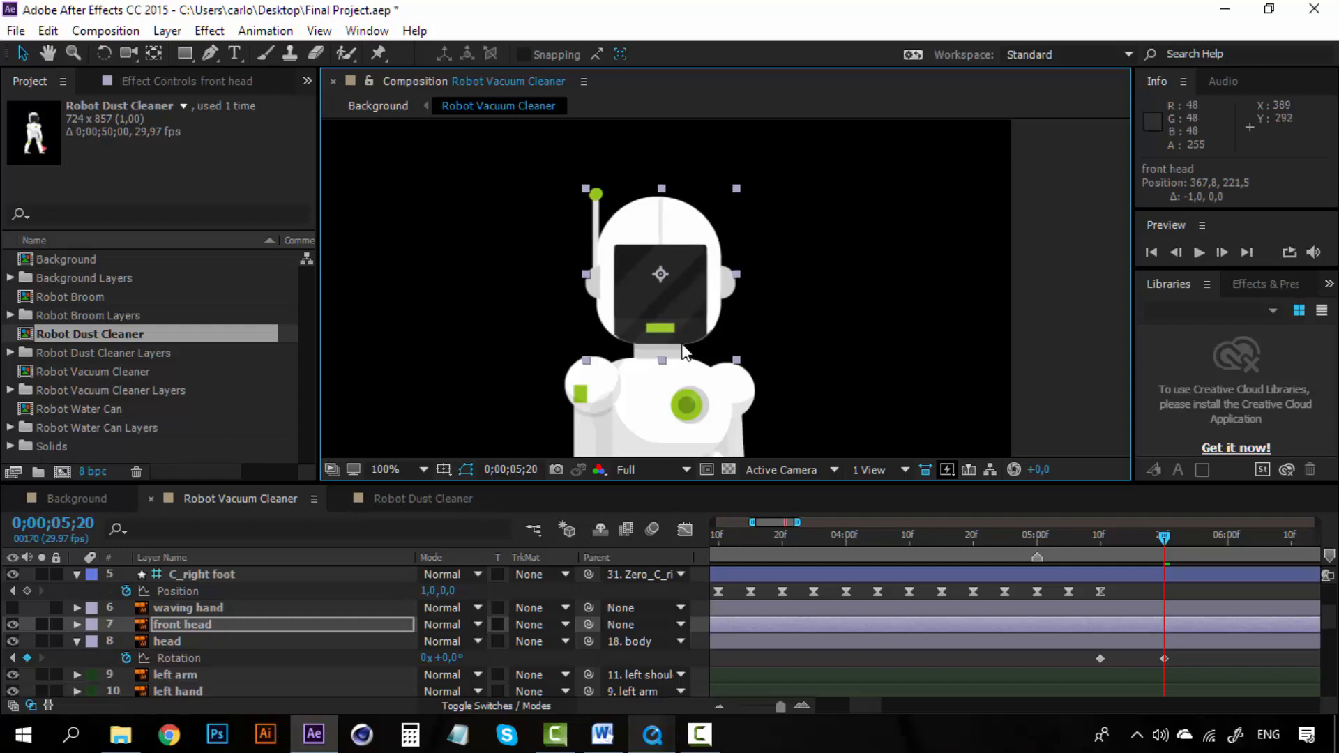
key("Left")
key("Up")
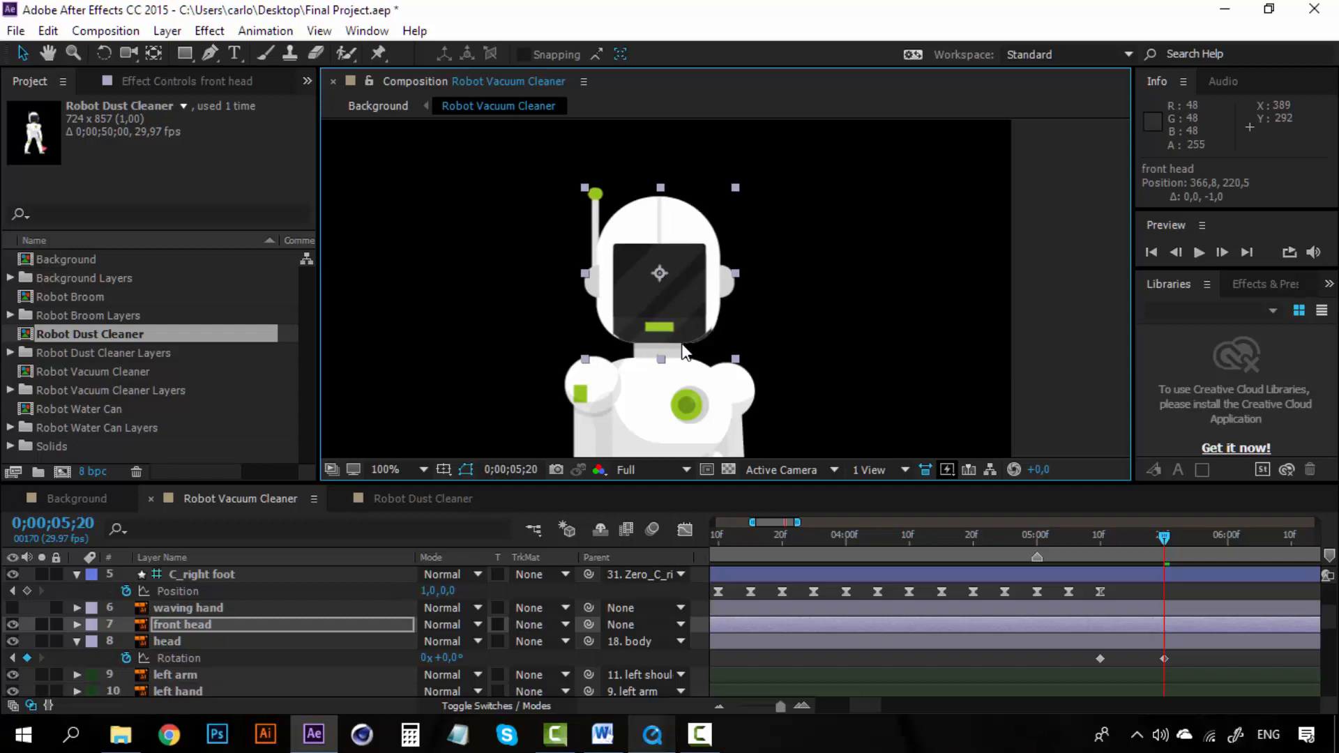
key("Right")
key("Down")
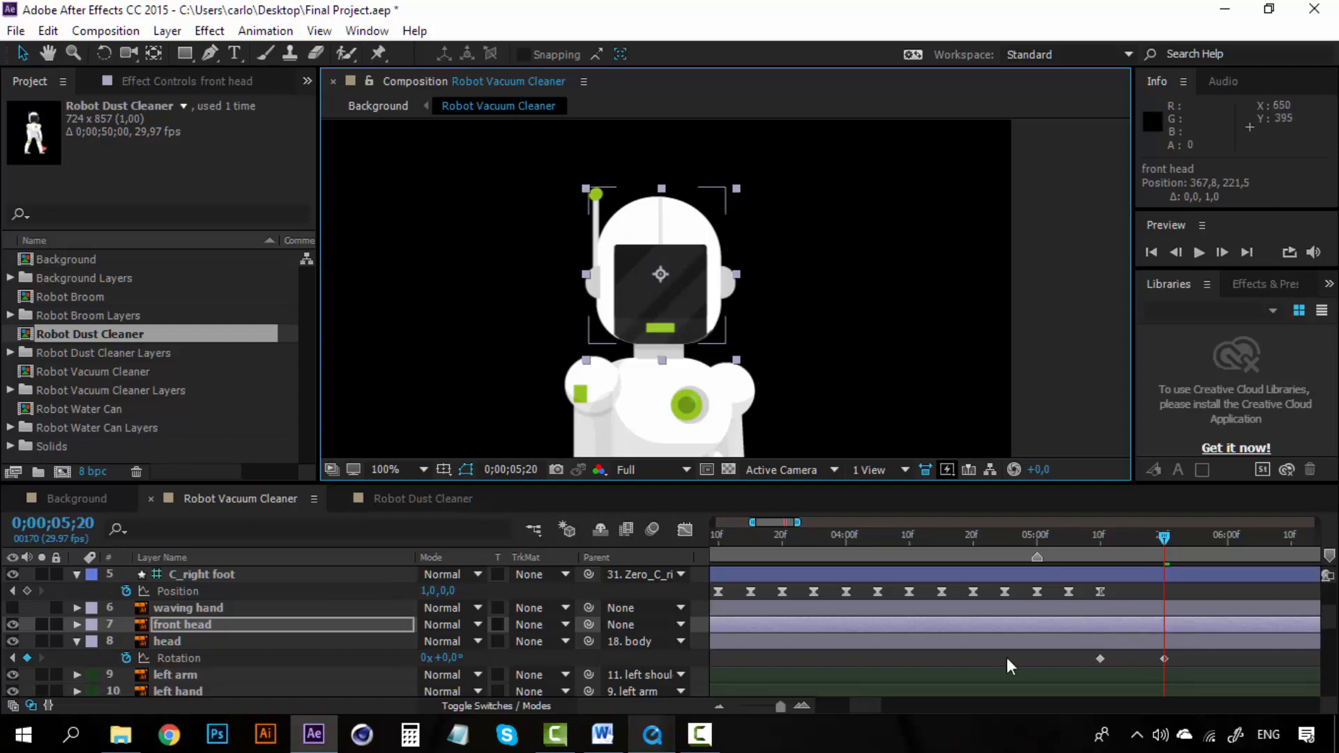
Step: Trim the front head layer so it starts at 0;00;05;20
left_click(789, 641)
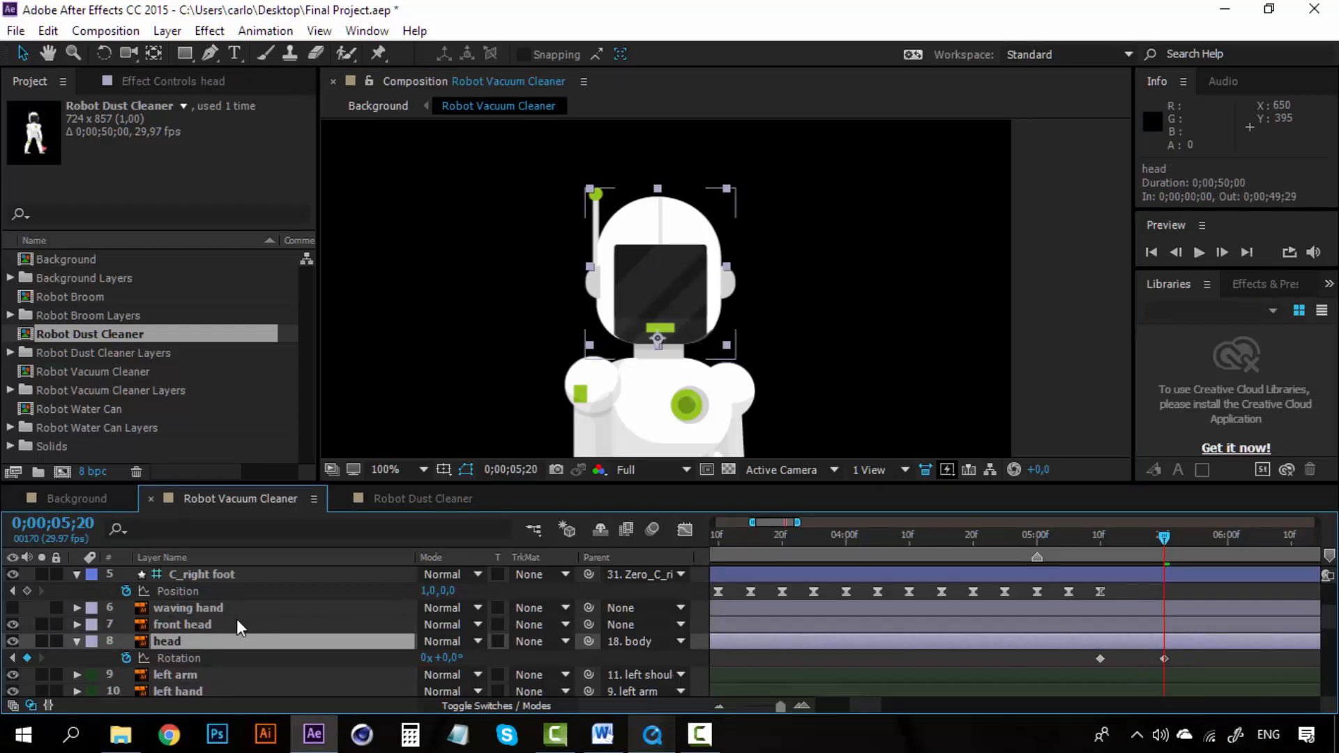
left_click(213, 624)
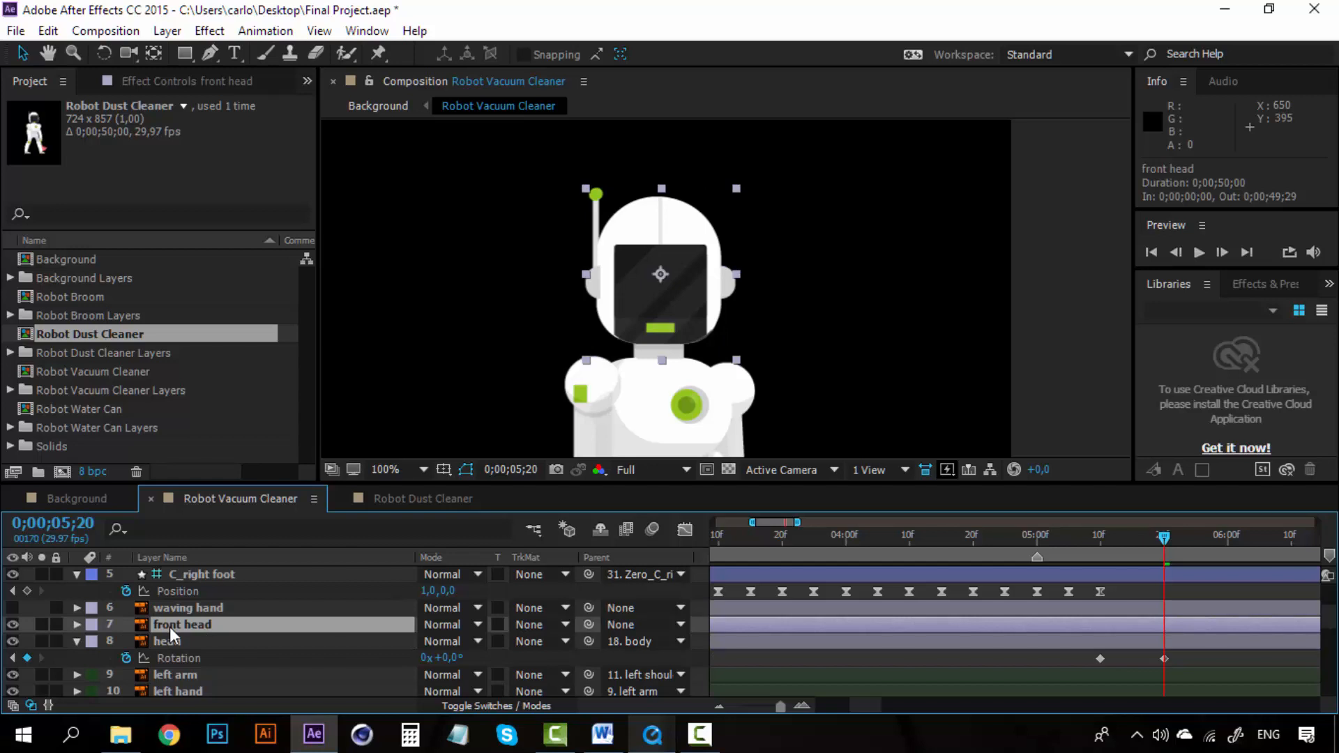
key("alt+[")
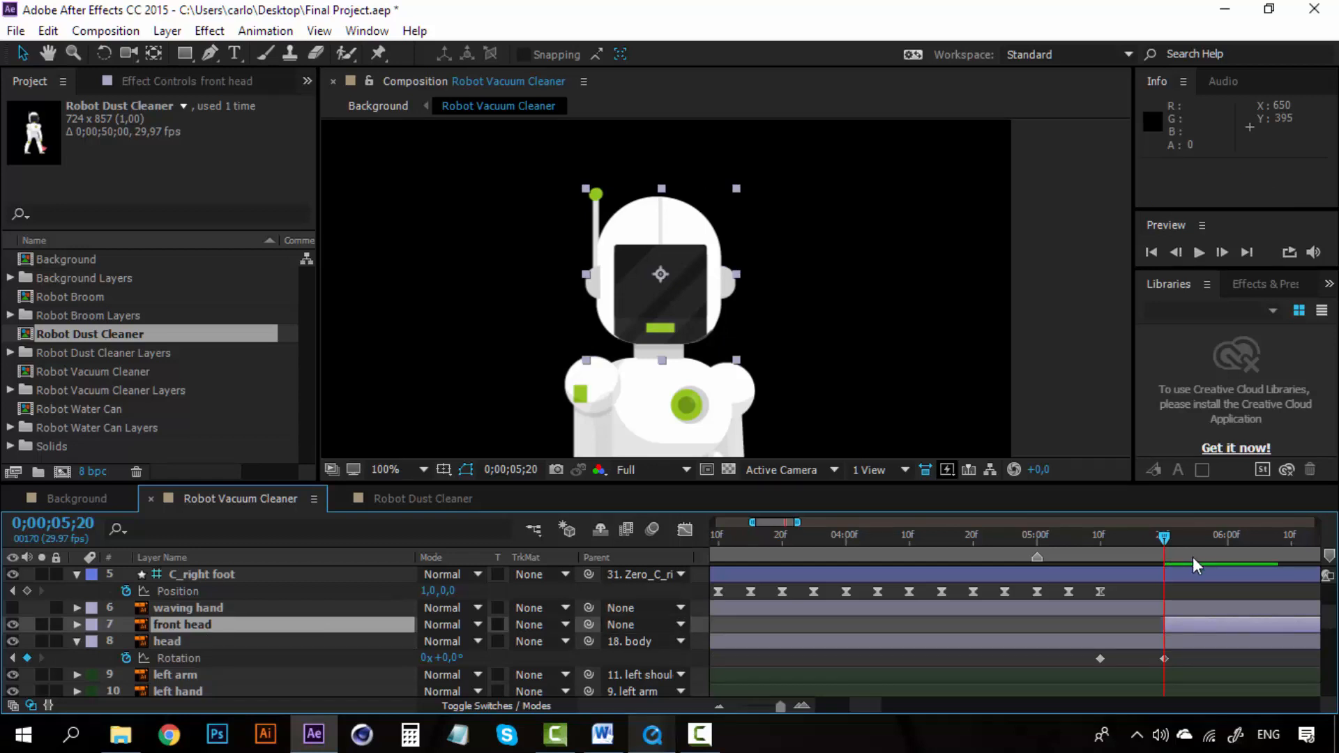
Step: Set the head layer's label color to Purple and trim its out point to 0;00;05;20
left_click(1169, 643)
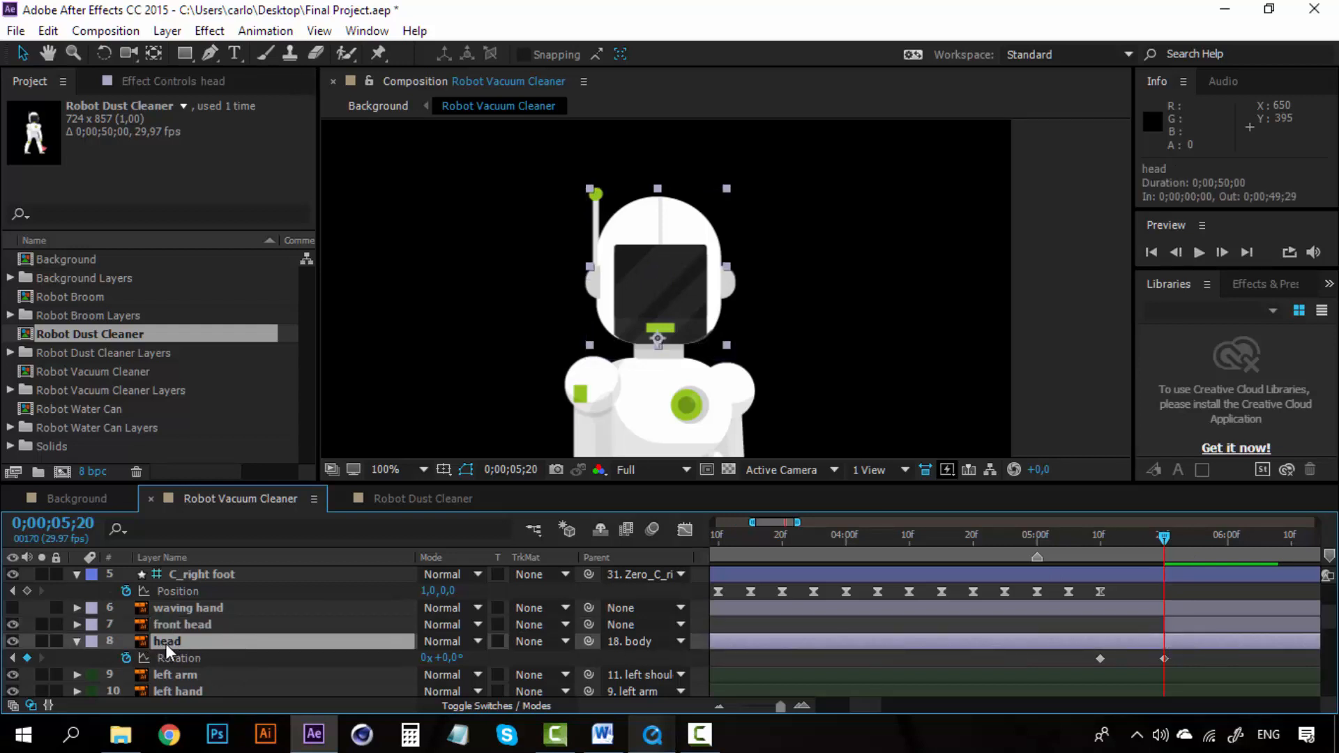
left_click(92, 648)
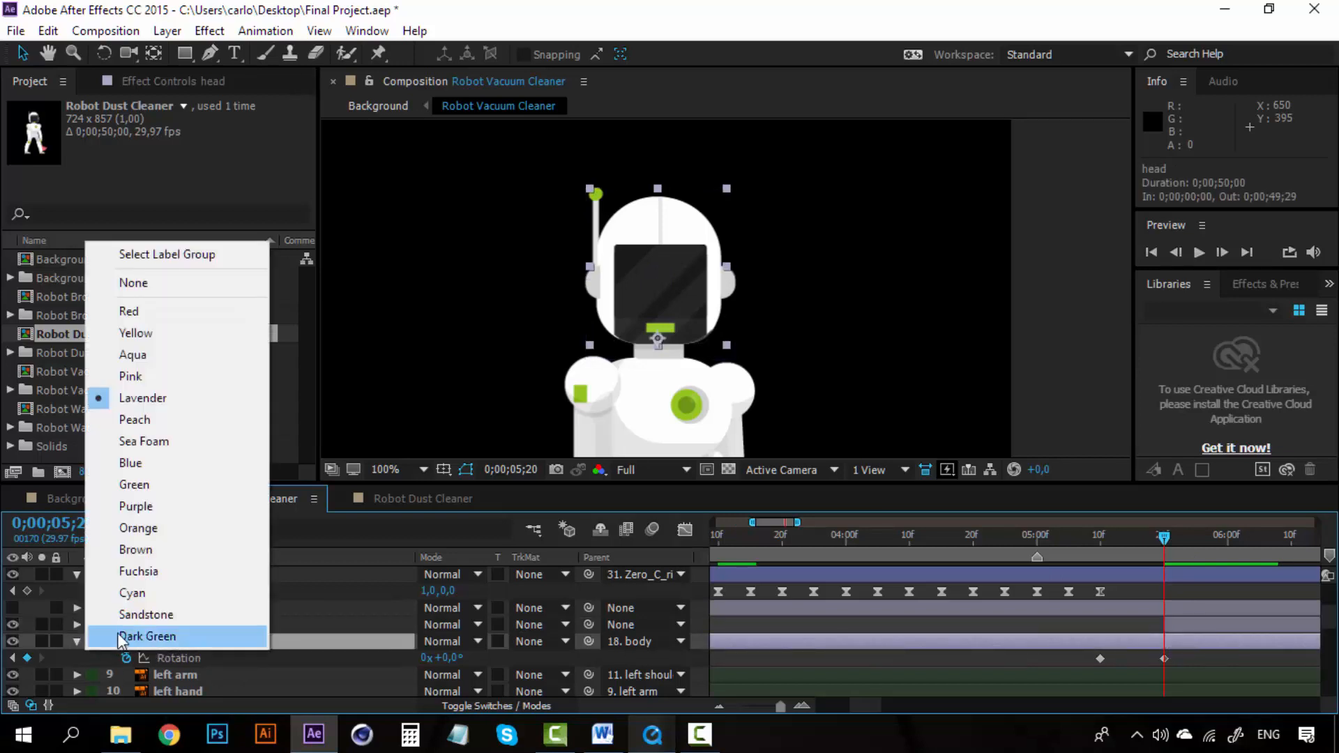
left_click(168, 506)
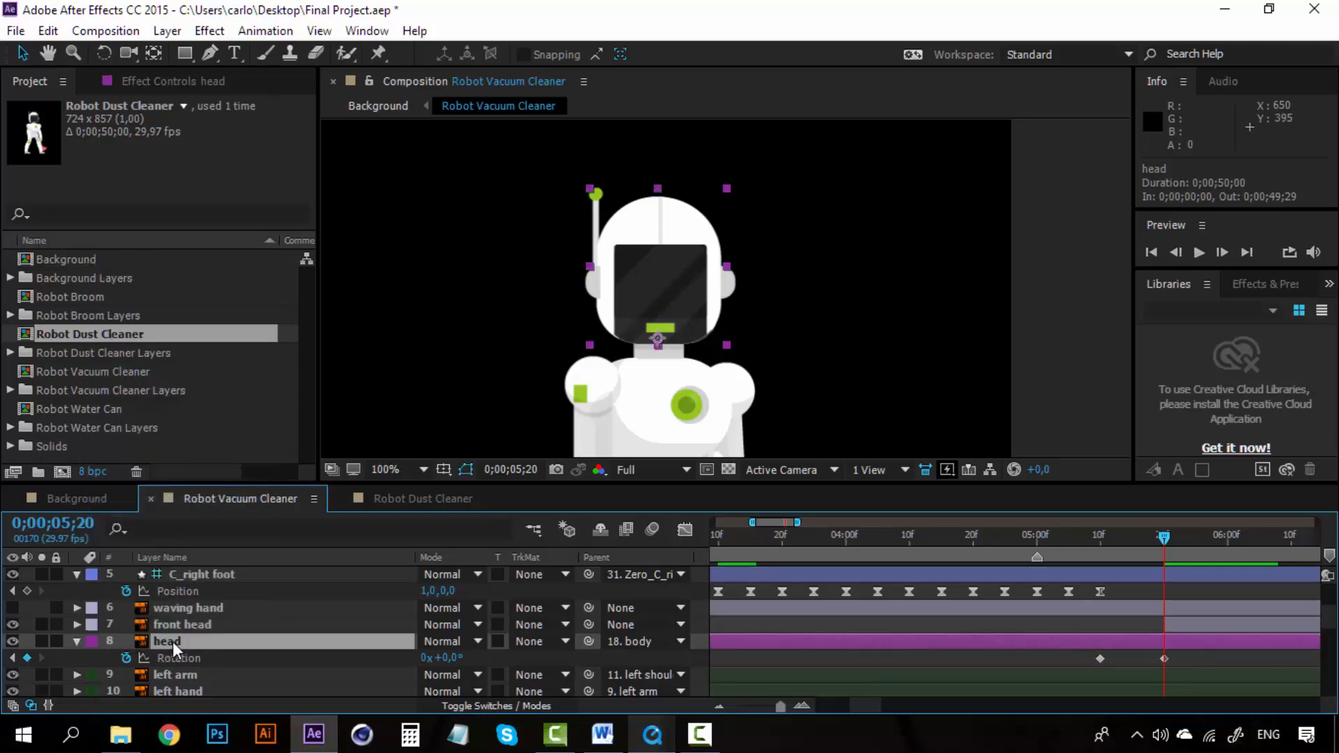
key("alt+bracketright")
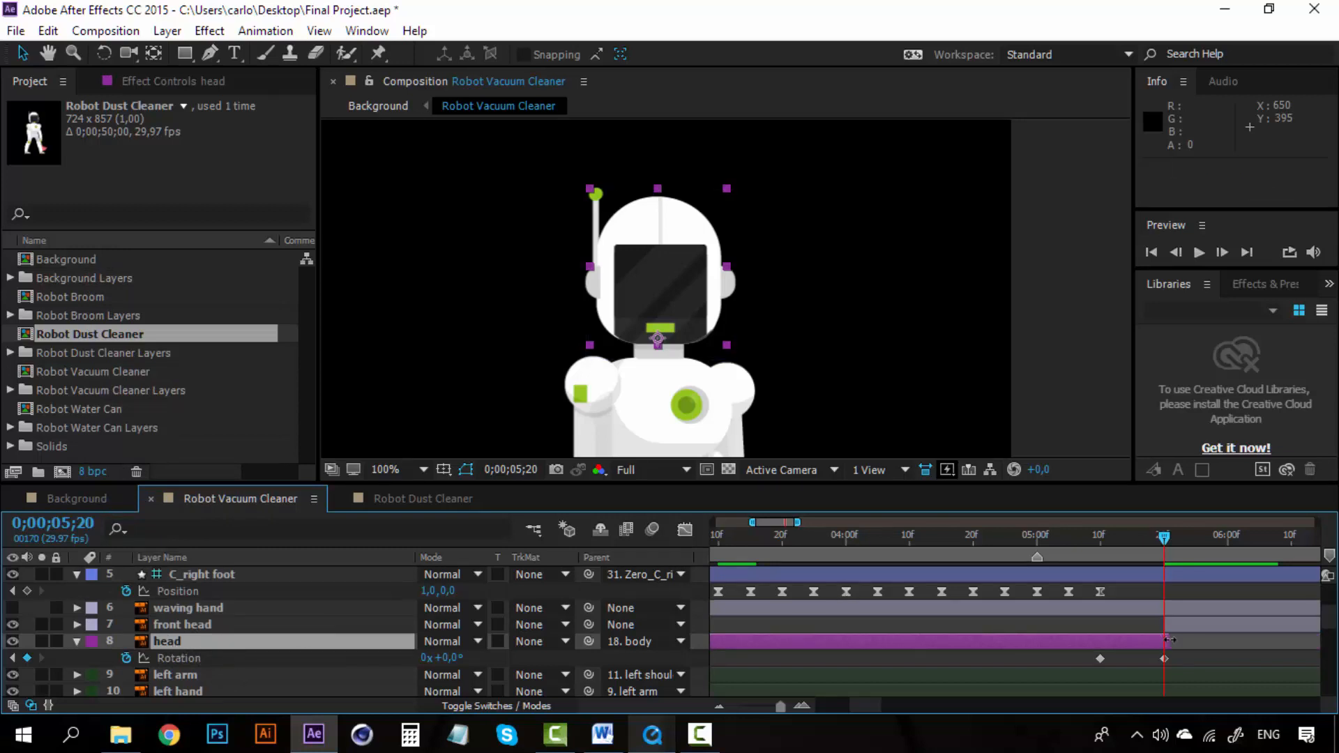
left_click_drag(1164, 641, 1164, 641)
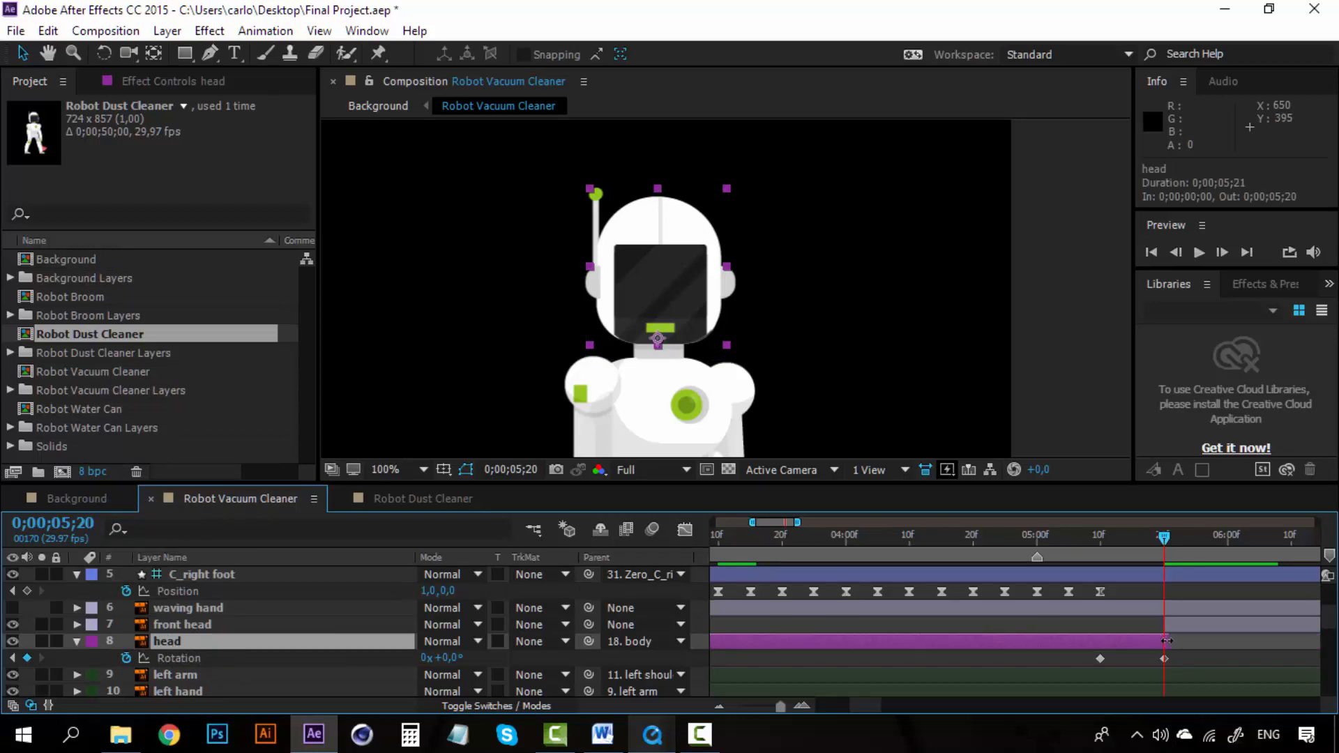
Step: Preview the switch from the side head to the front head around 0;00;05;20
left_click(1144, 538)
key("space")
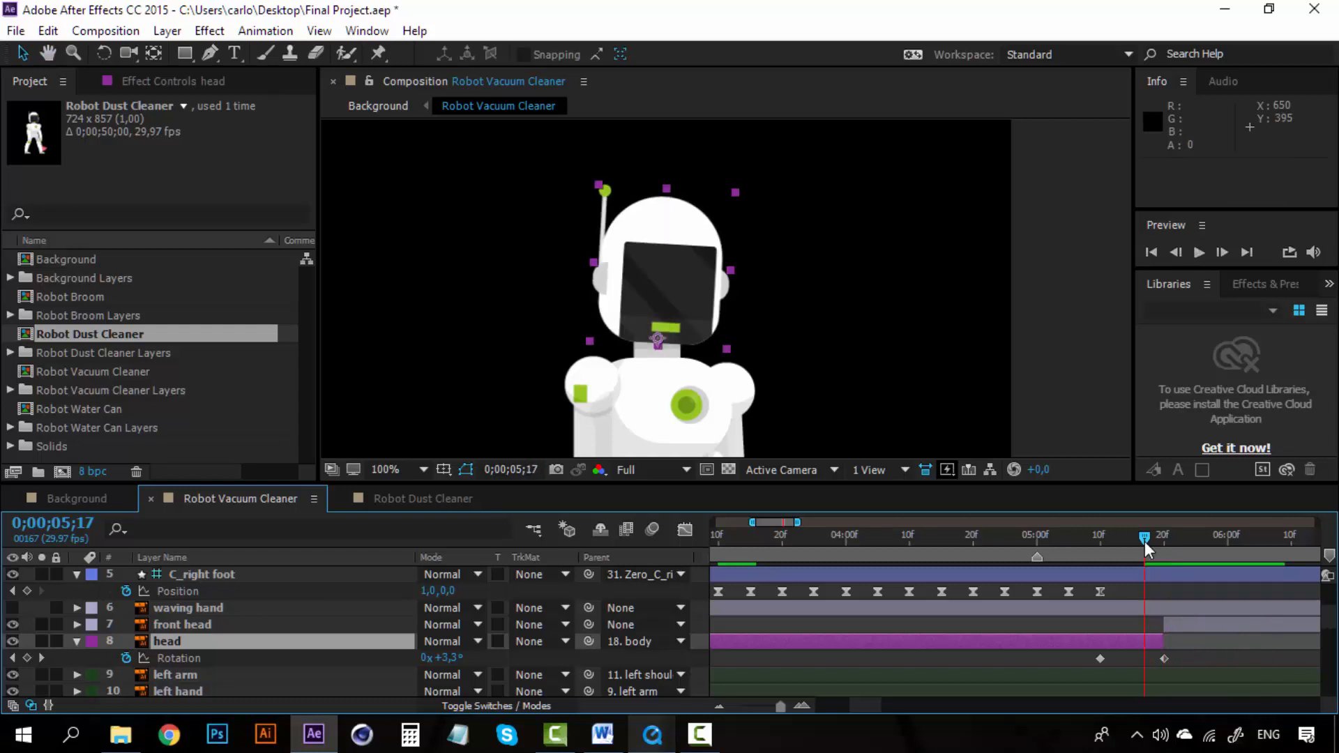
left_click_drag(1145, 541, 1091, 535)
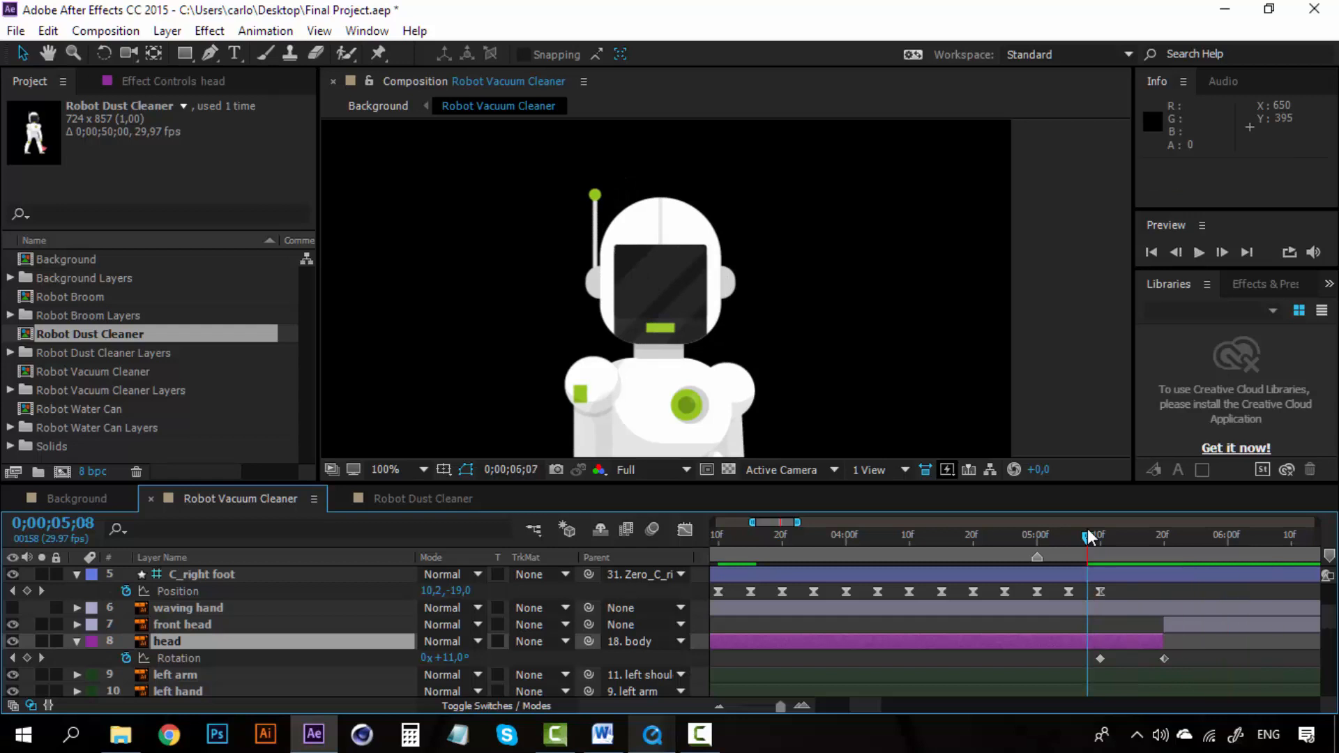
left_click_drag(1089, 537, 1158, 534)
Step: Restore the Final Project video, play the head-turn moment near 00:00:36 for reference, and minimize it
left_click(657, 737)
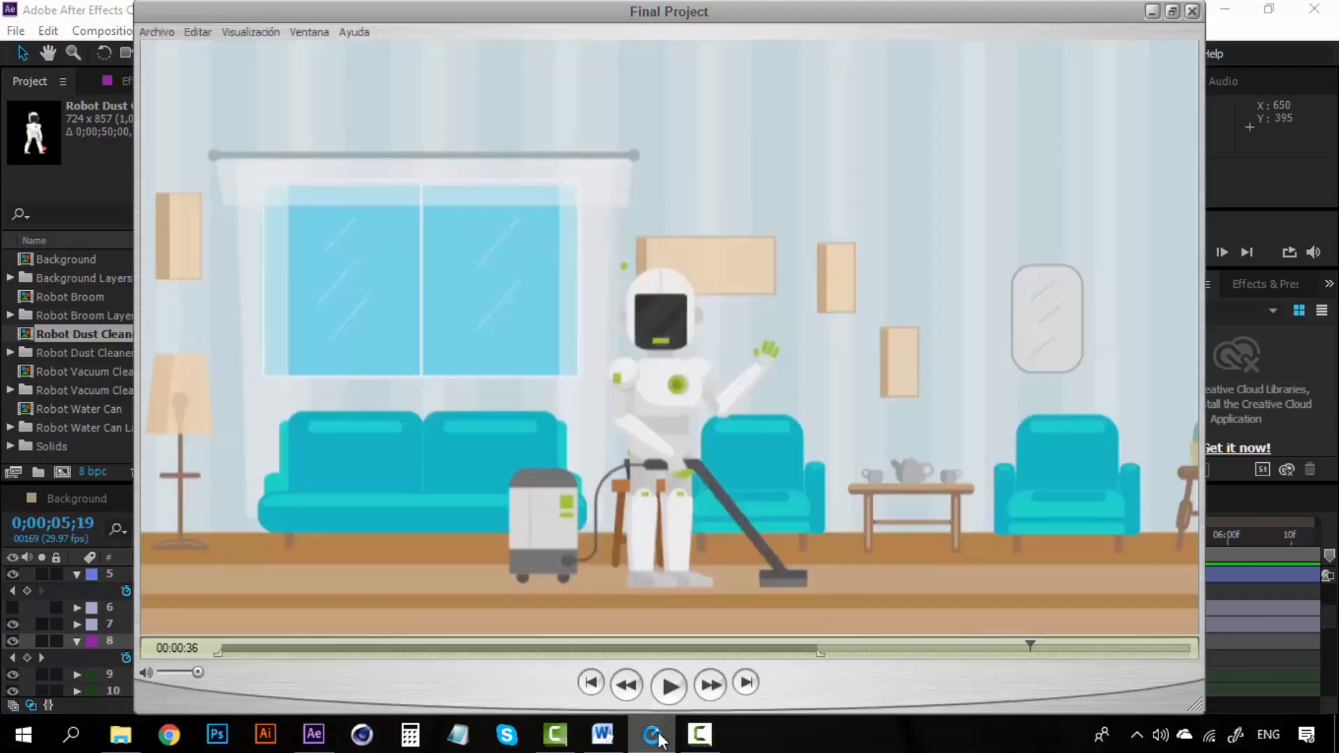
left_click(1004, 646)
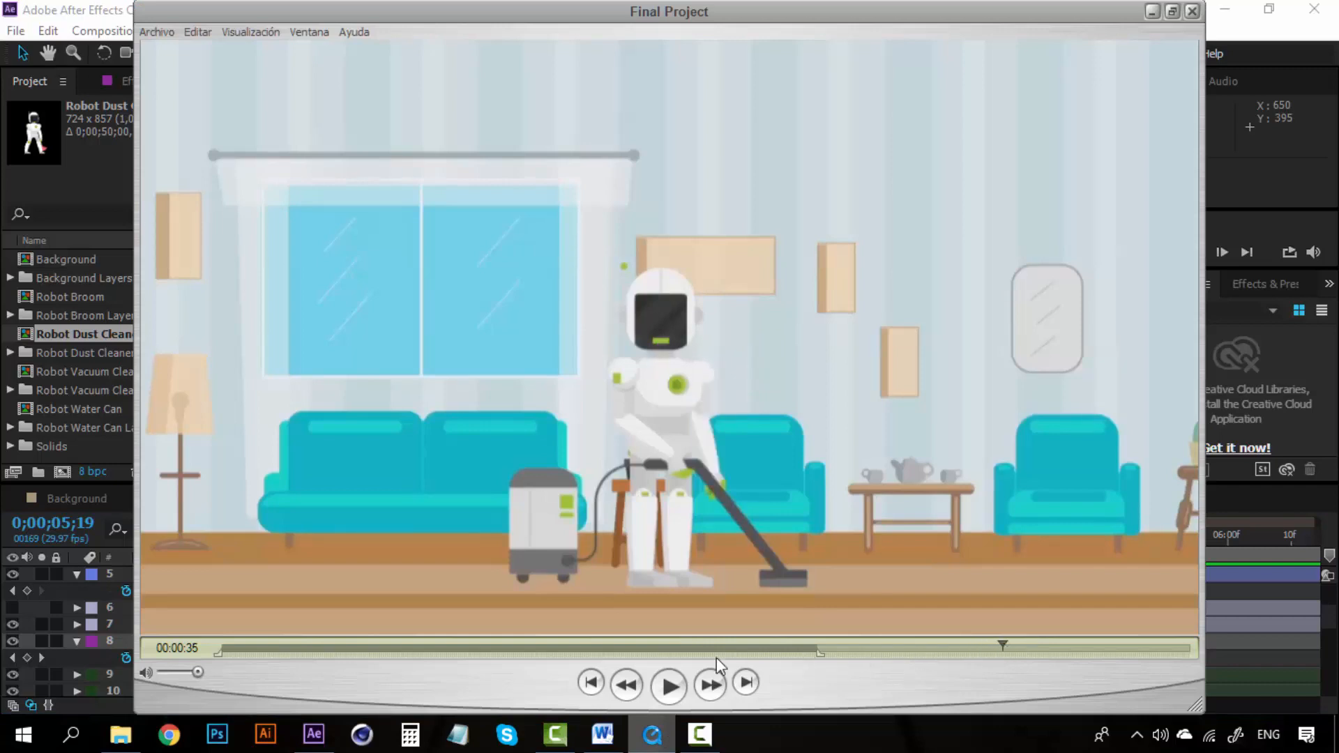
left_click(668, 687)
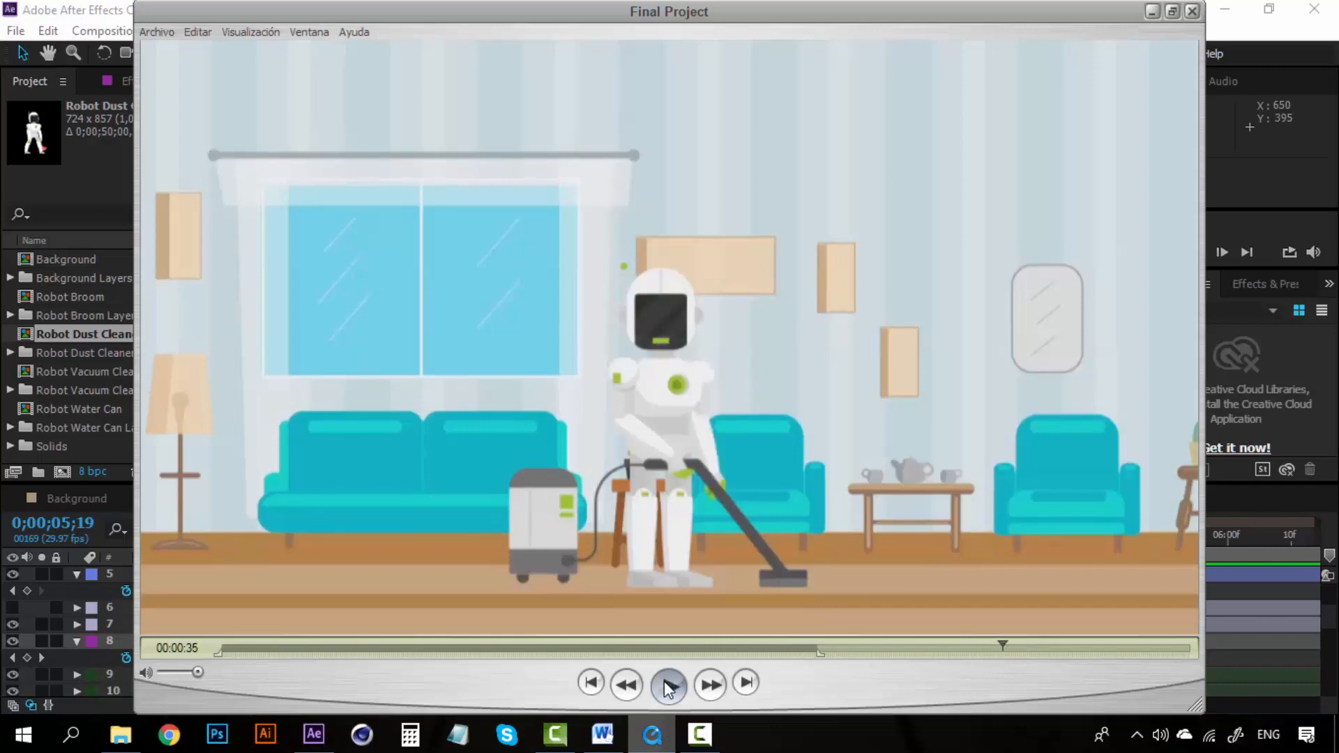
left_click(907, 646)
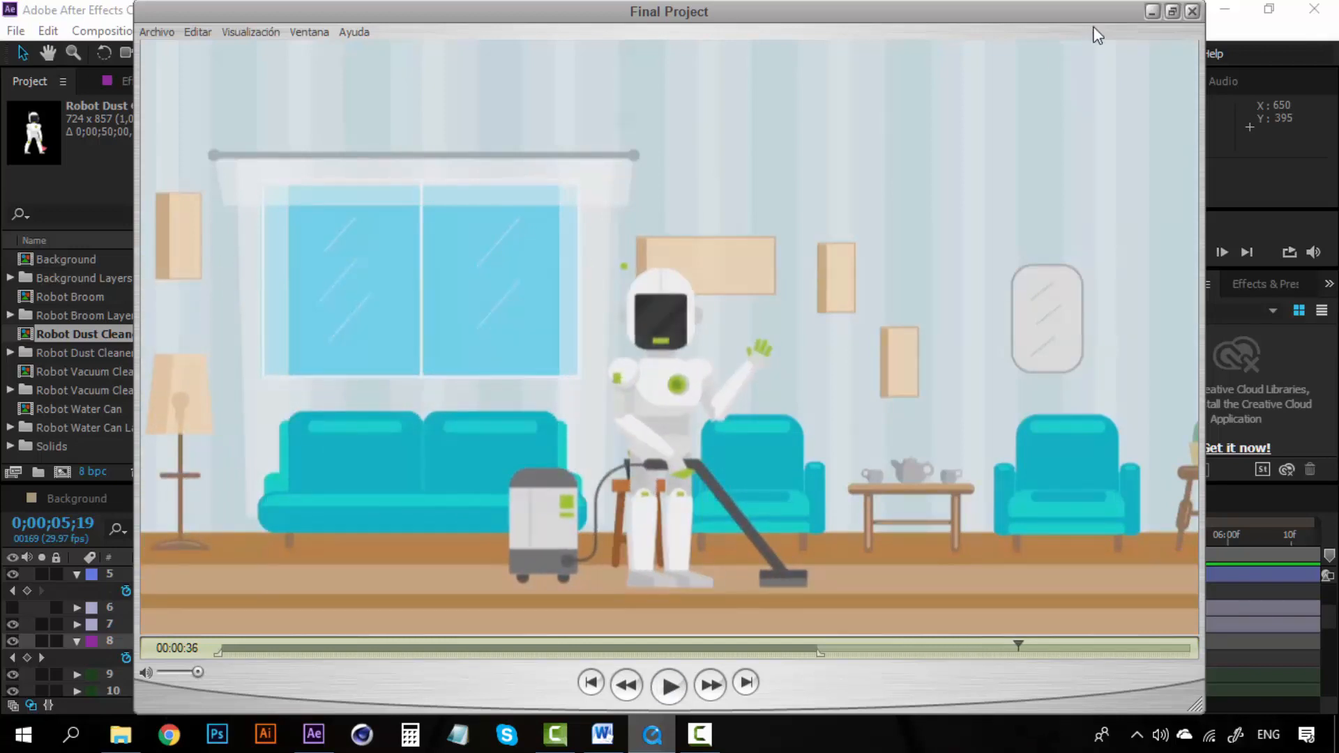
left_click(1154, 12)
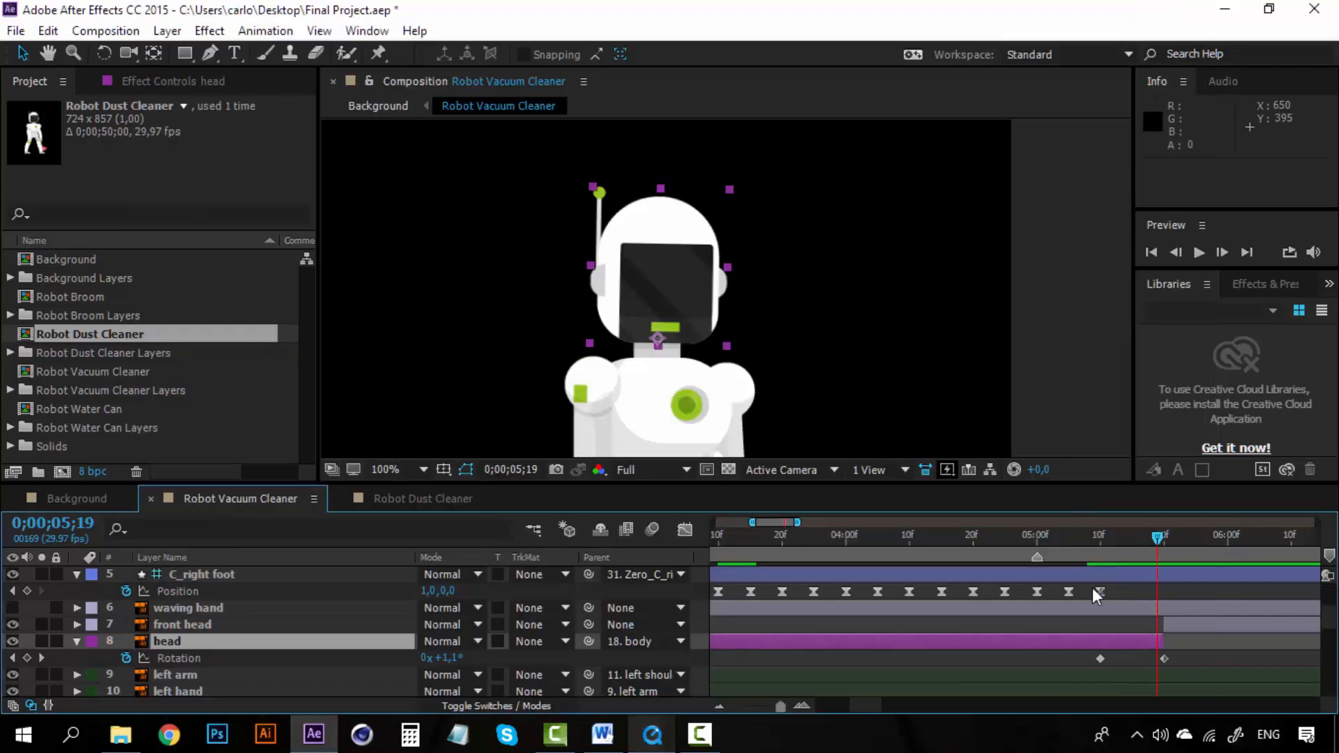
Step: Play and scrub the composition again to compare the head turn with the reference
key("space")
left_click(1136, 537)
key("space")
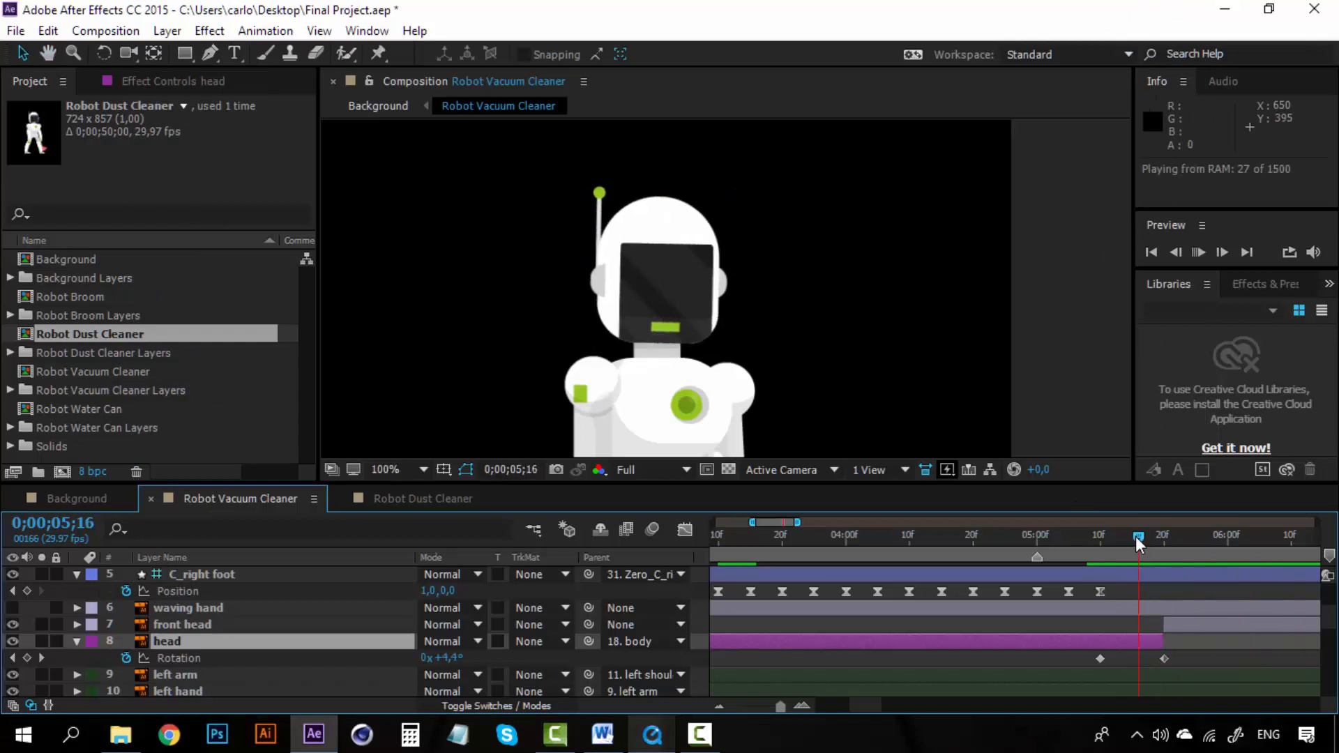
left_click_drag(1136, 537, 1173, 534)
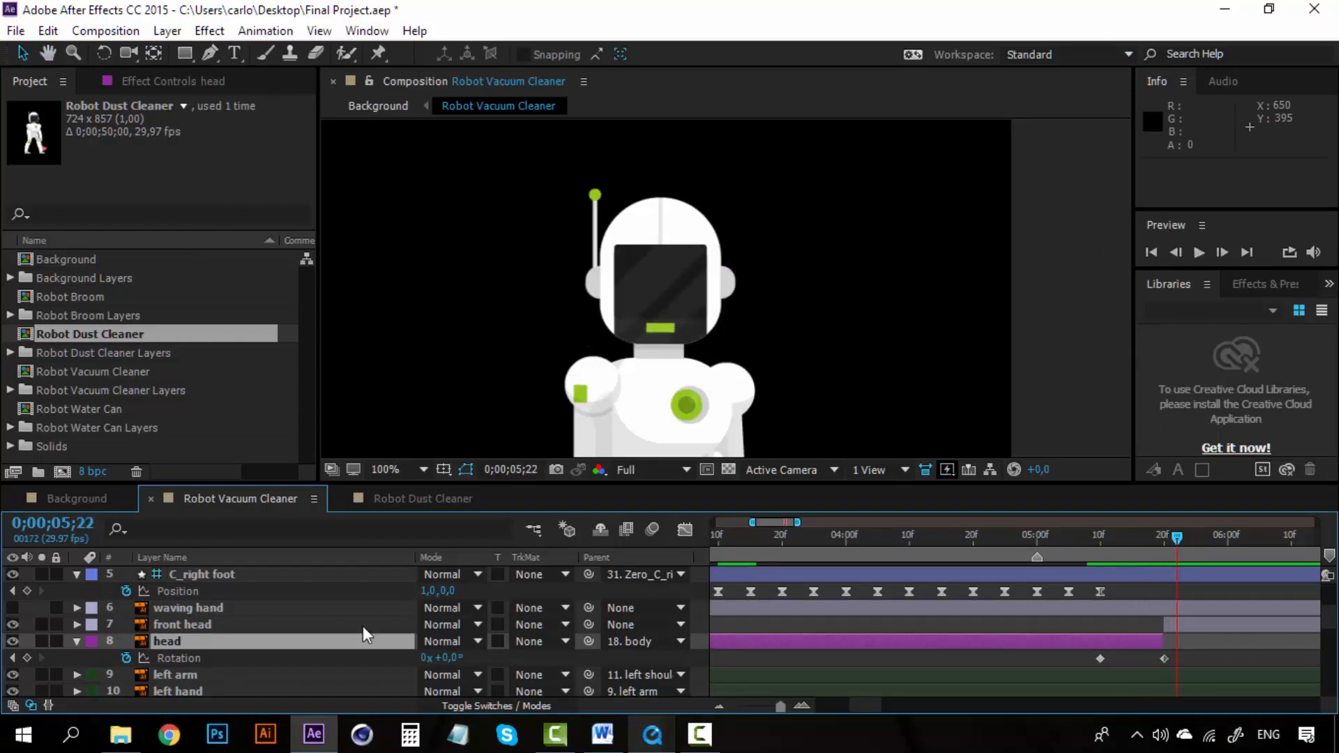
Step: Add a Position keyframe for the C_right hand controller at 0;00;05;22
left_click(199, 625)
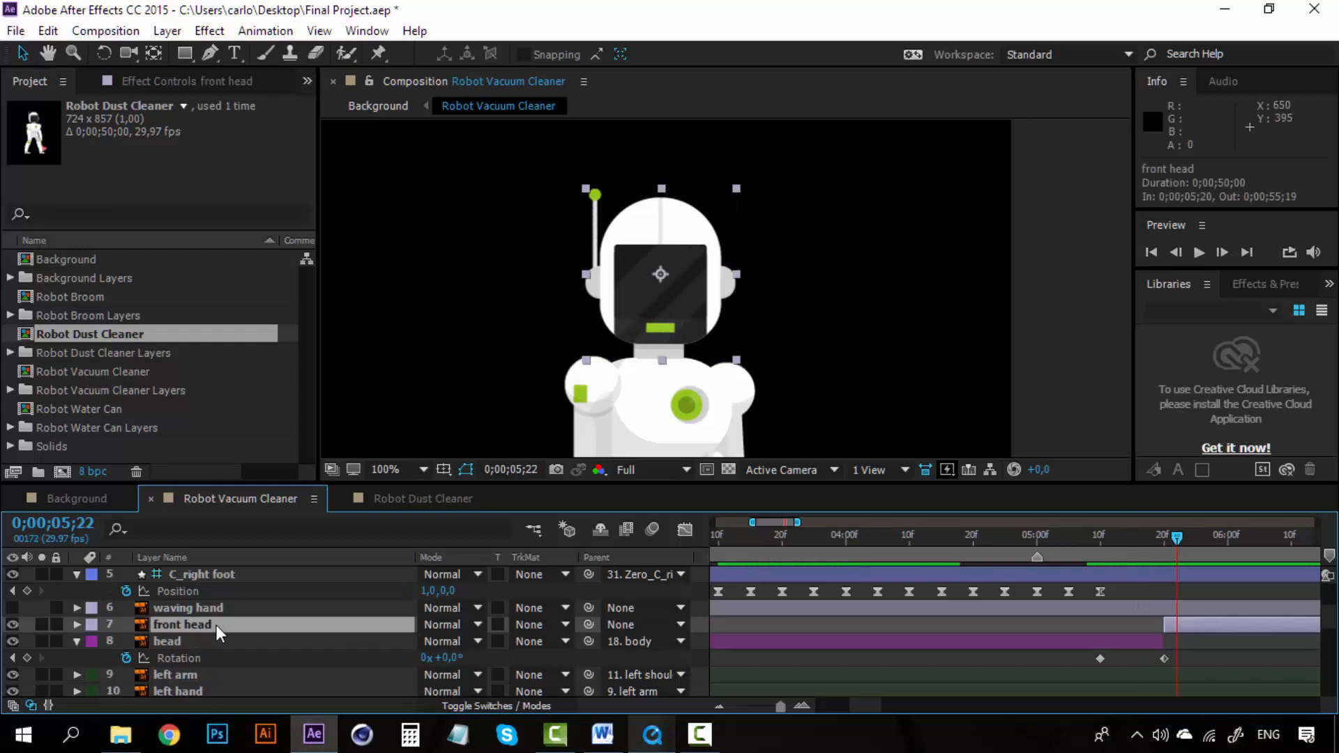
left_click_drag(801, 359, 703, 209)
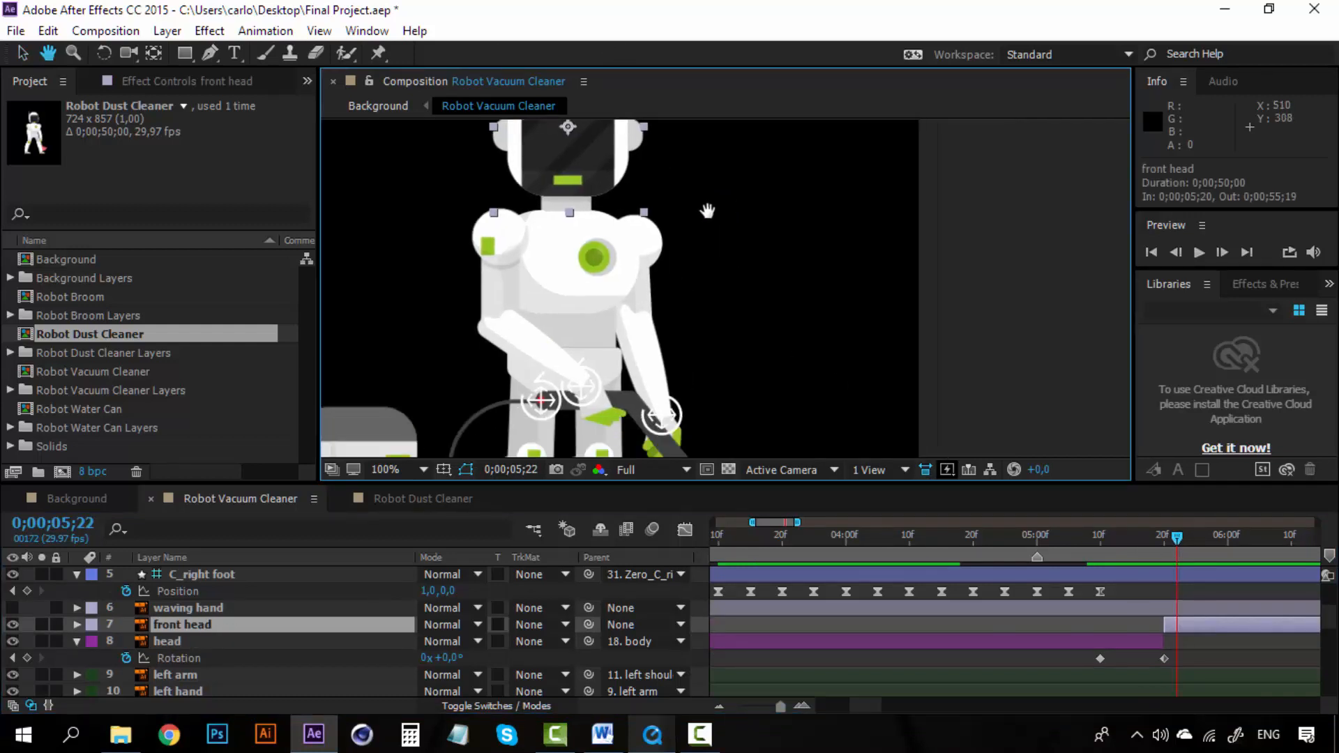
left_click_drag(724, 318, 727, 262)
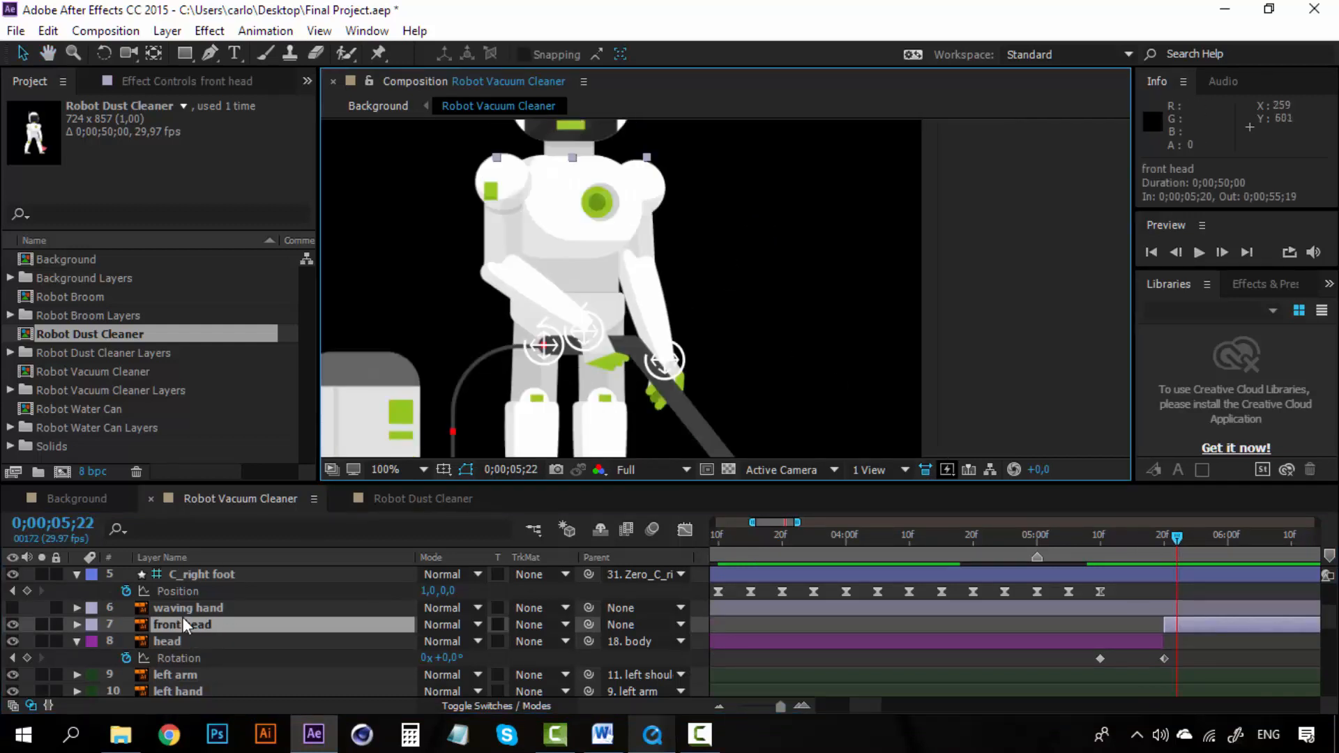
scroll(187, 633, "up", 3)
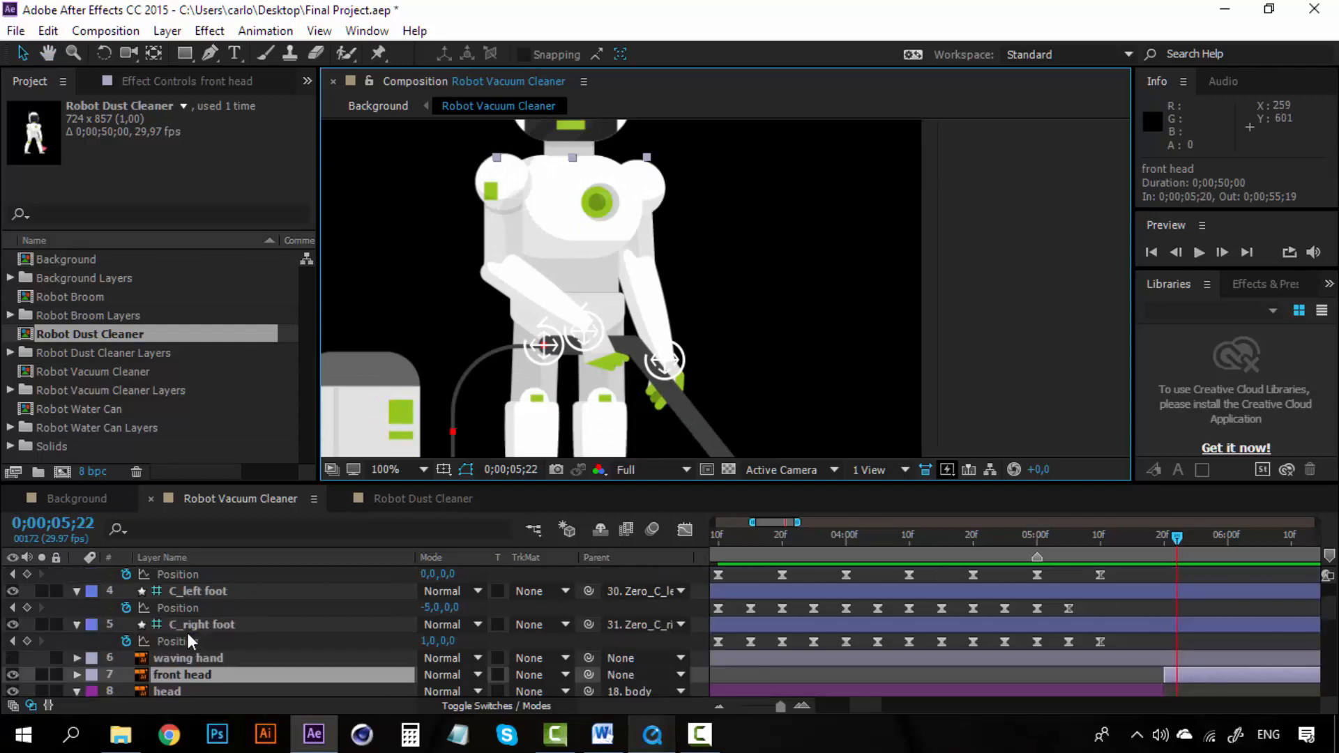
left_click(77, 623)
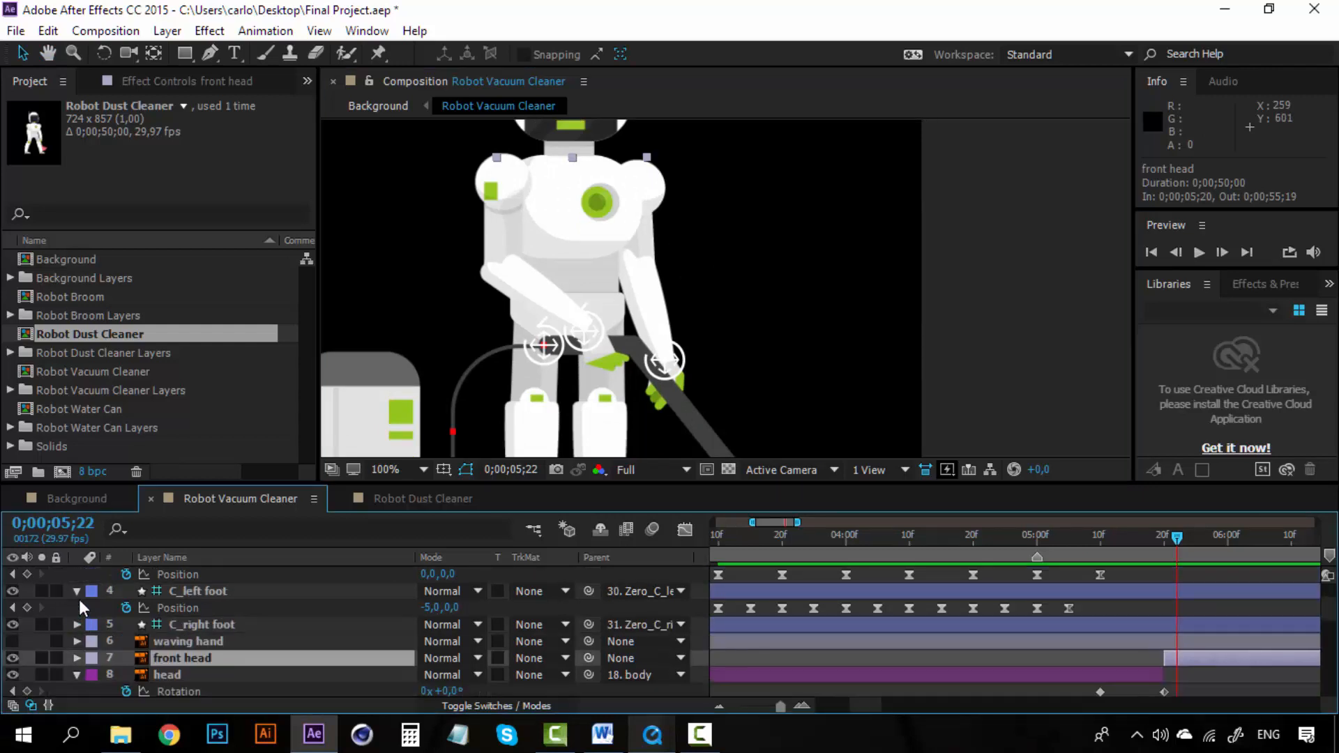
left_click(78, 591)
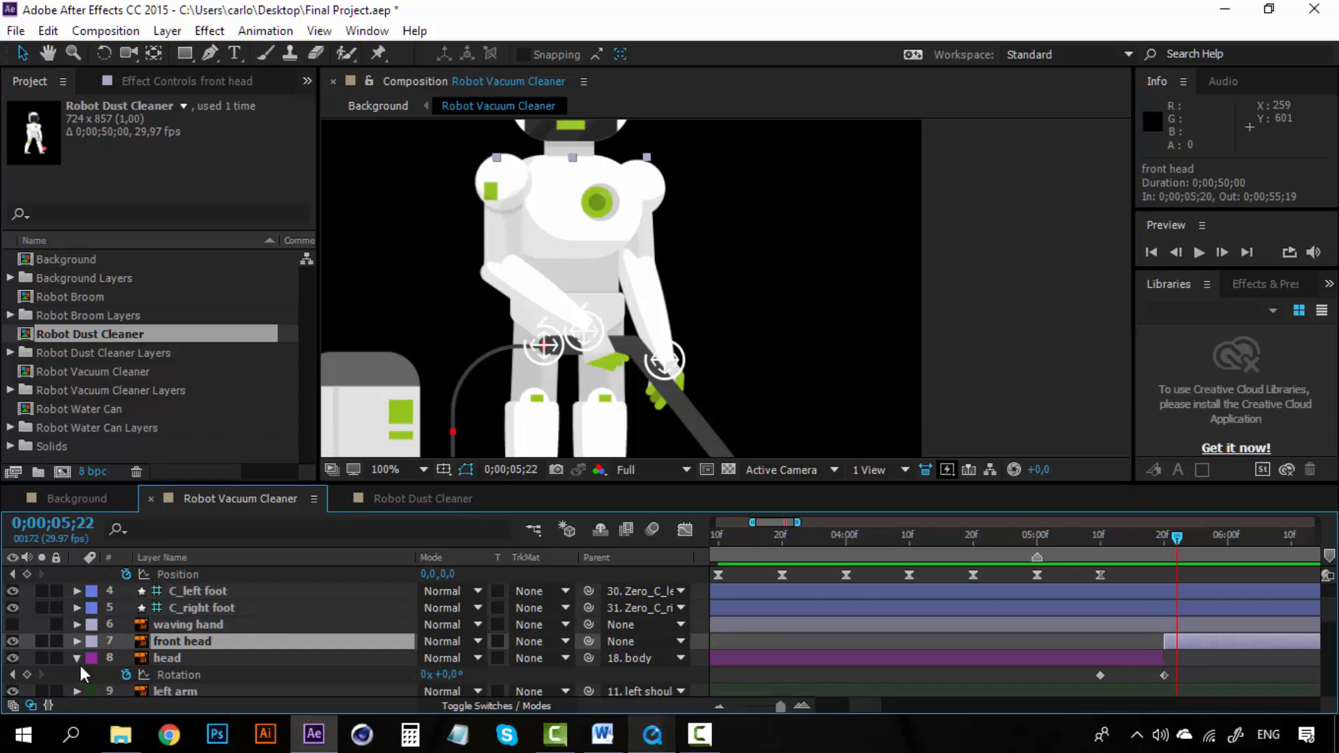
scroll(294, 614, "up", 4)
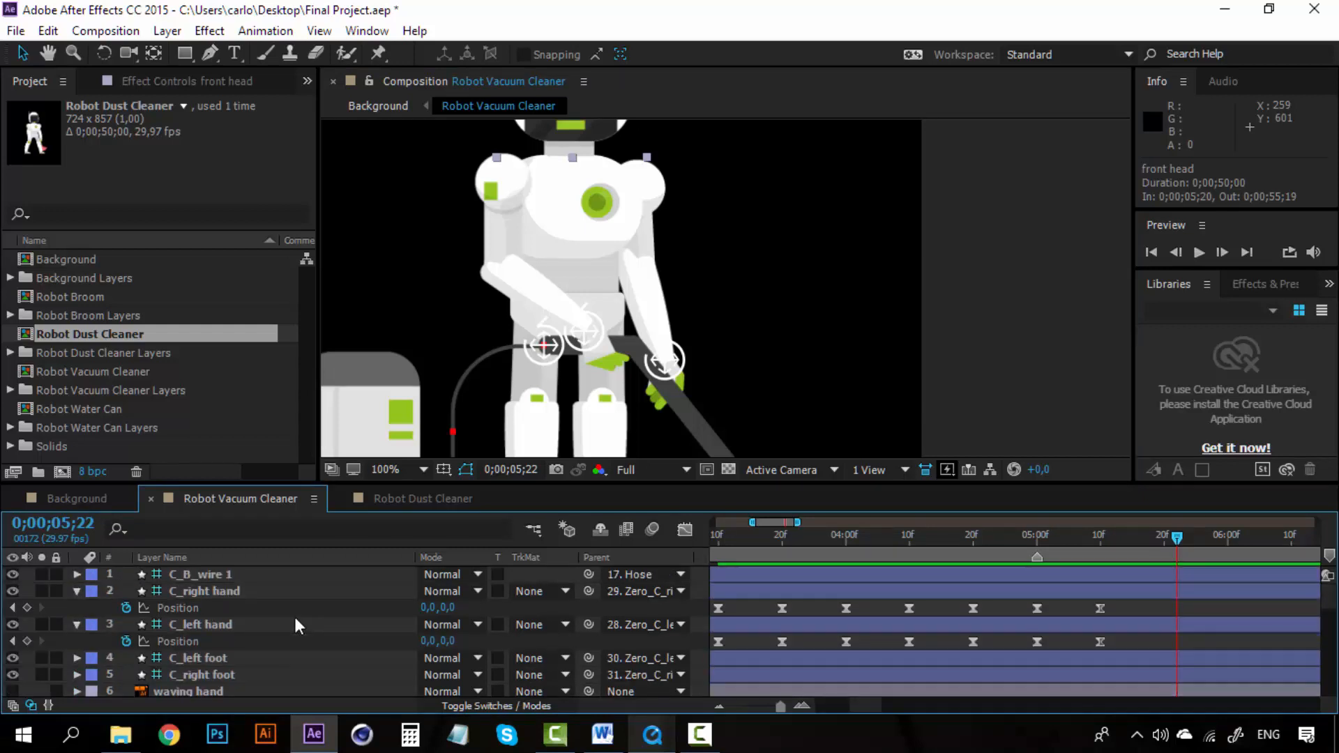
left_click(201, 590)
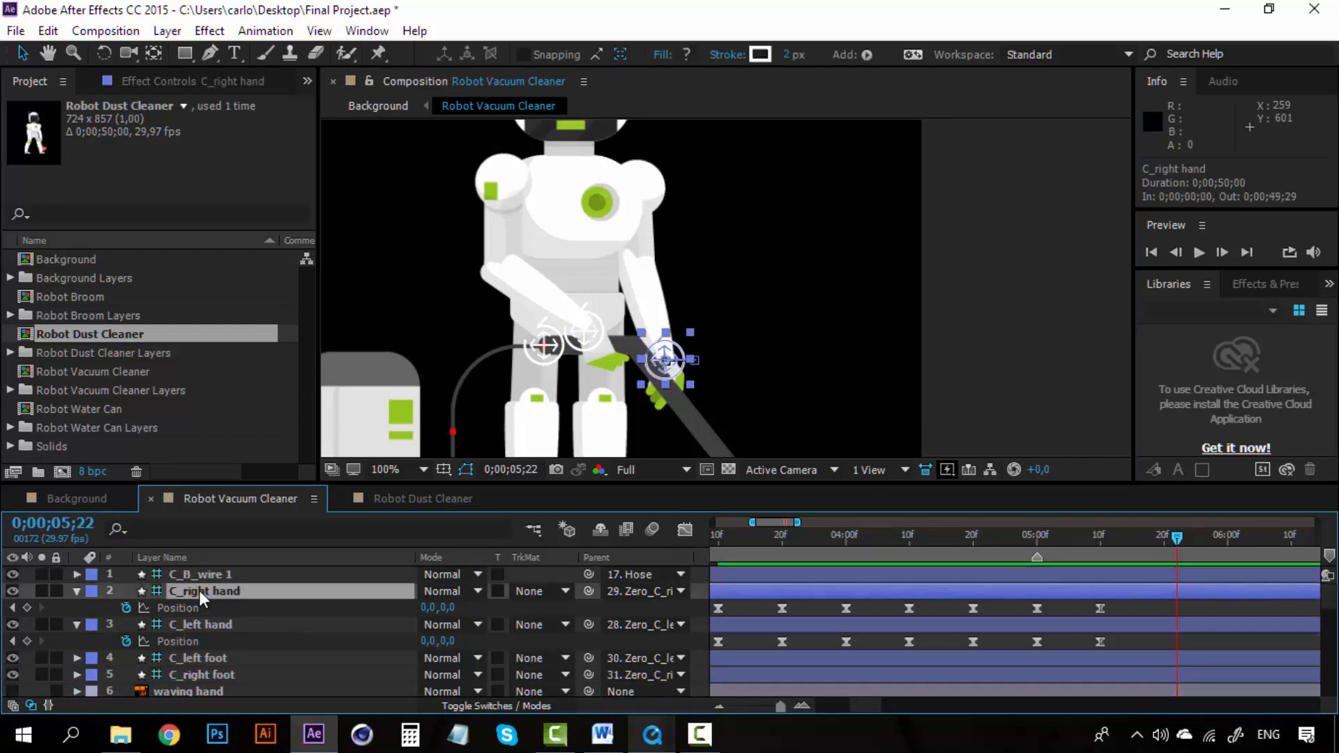
left_click(28, 608)
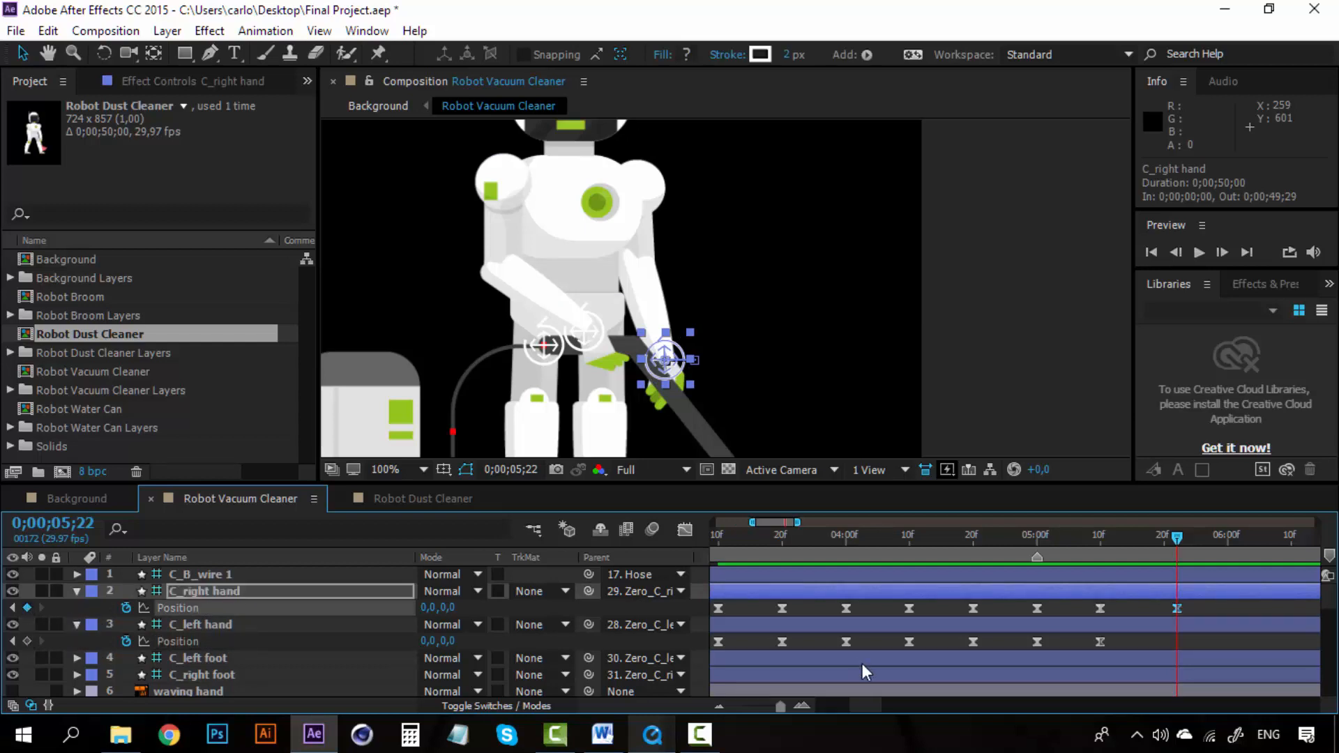
Step: Raise the C_right hand controller up beside the head, keying its Position at 0;00;06;10
left_click_drag(864, 705, 878, 704)
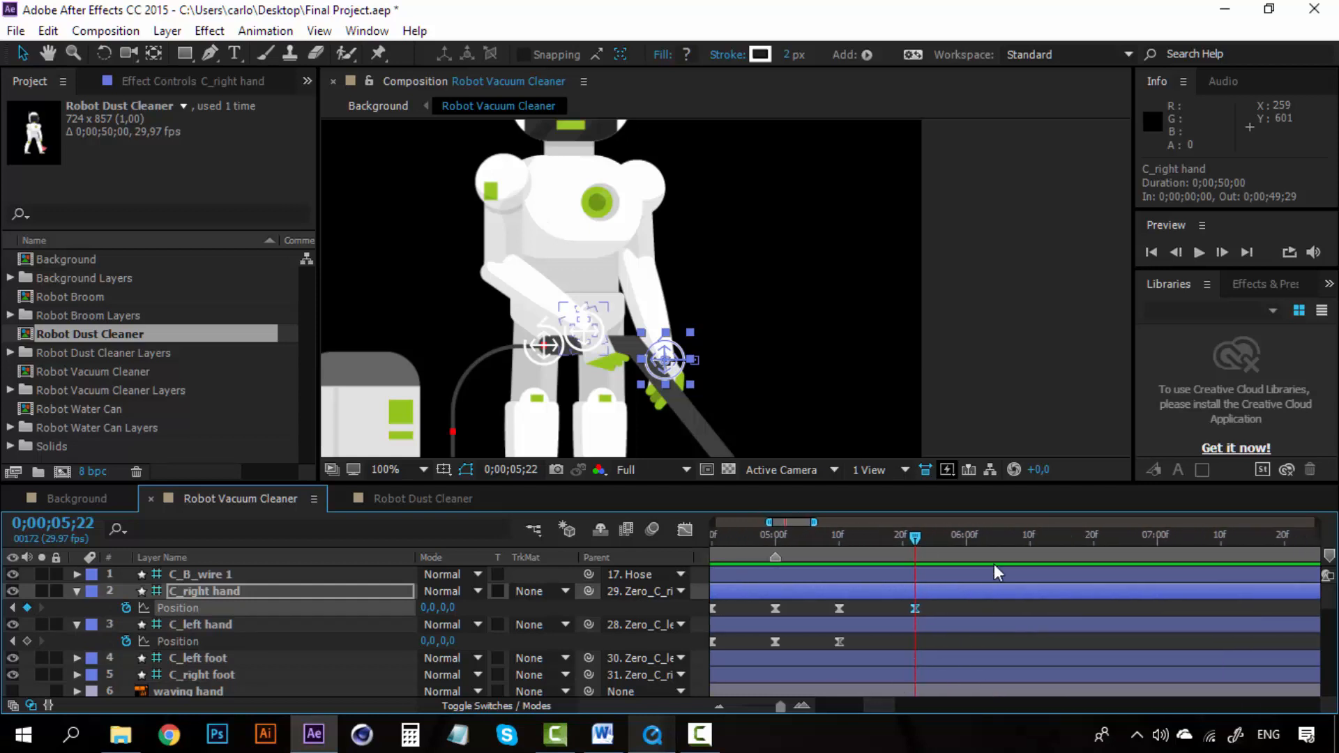
left_click(1030, 537)
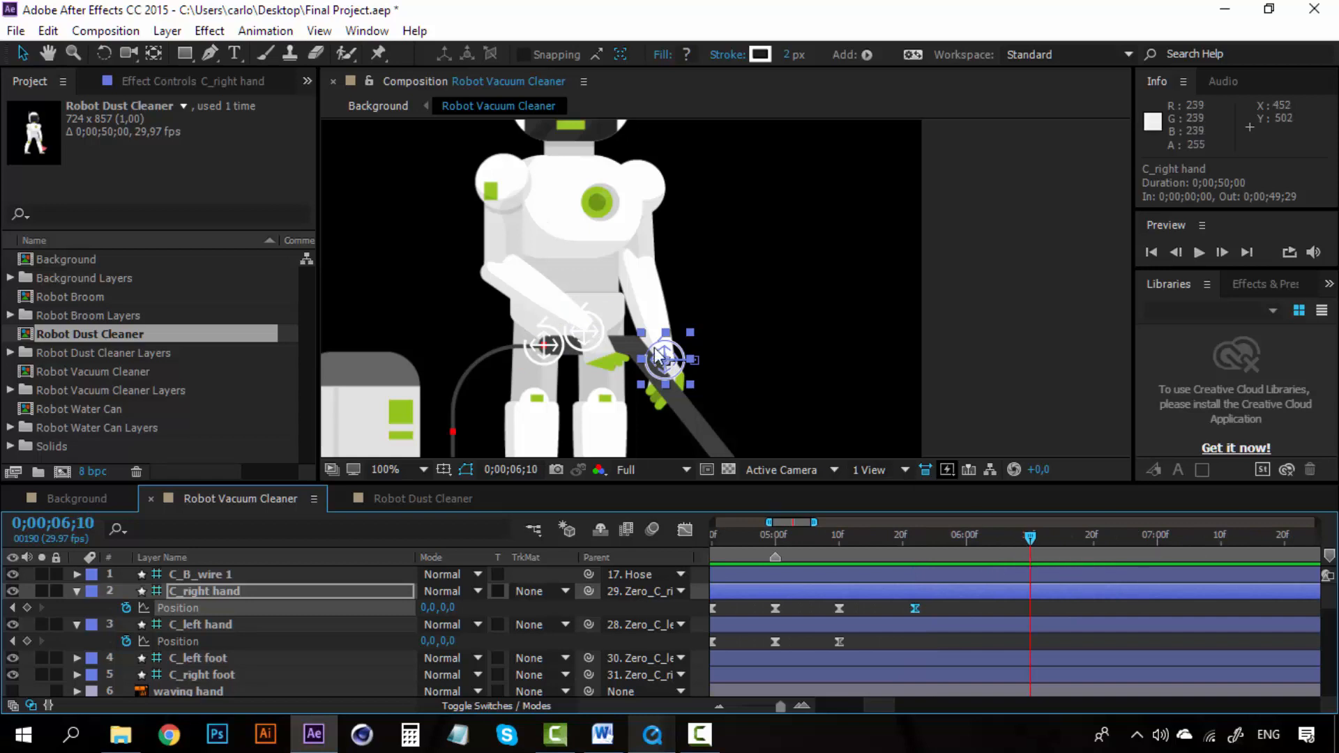
key("space")
left_click_drag(657, 358, 635, 372)
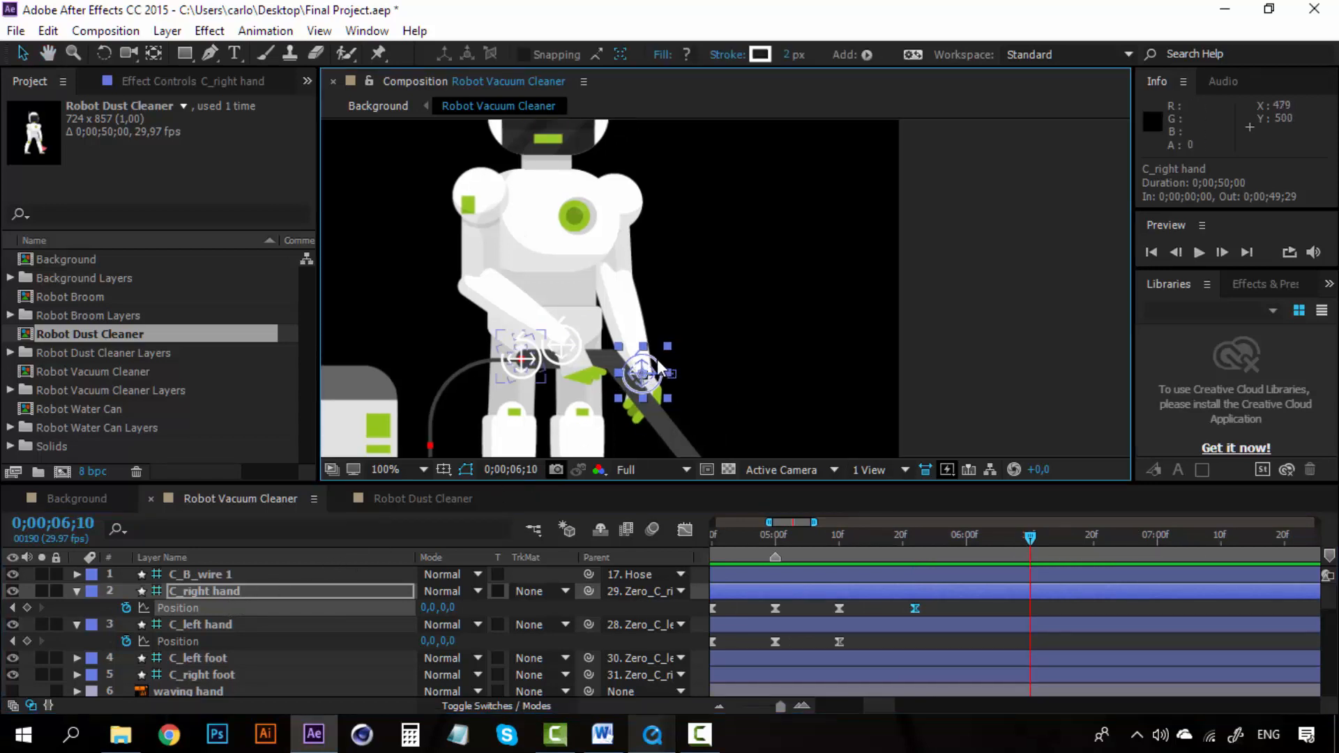
left_click_drag(641, 373, 774, 136)
key("space")
left_click_drag(725, 268, 719, 334)
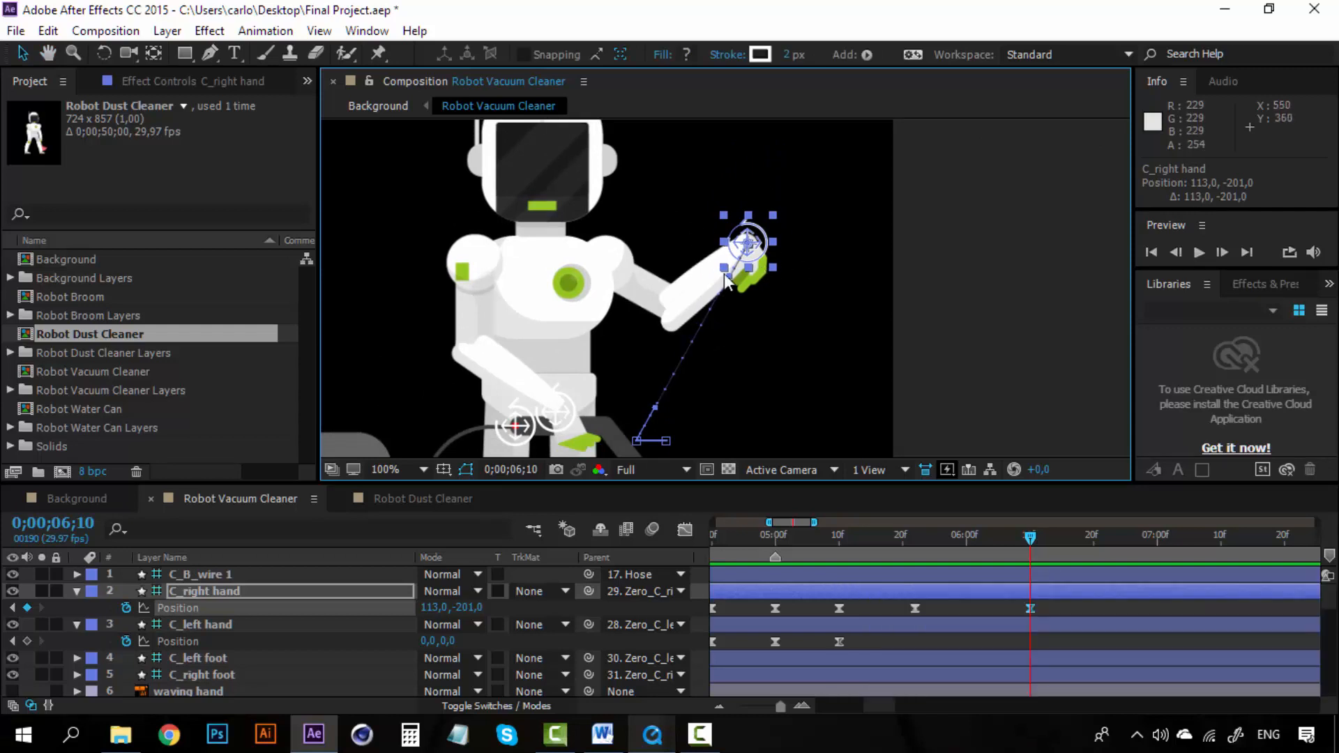
Step: Key the C_right hand's Rotation at 0;00;05;22 and rotate it to -127° at 0;00;06;10
left_click(915, 538)
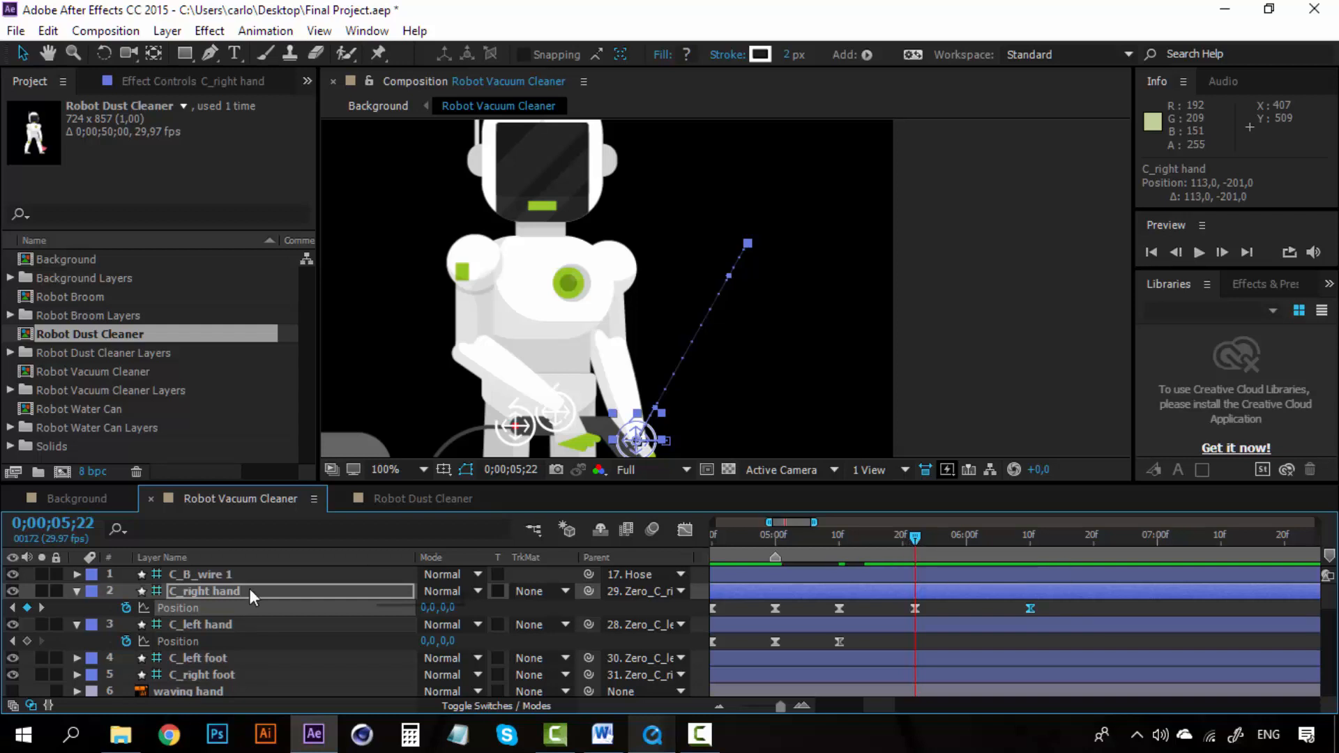
key("r")
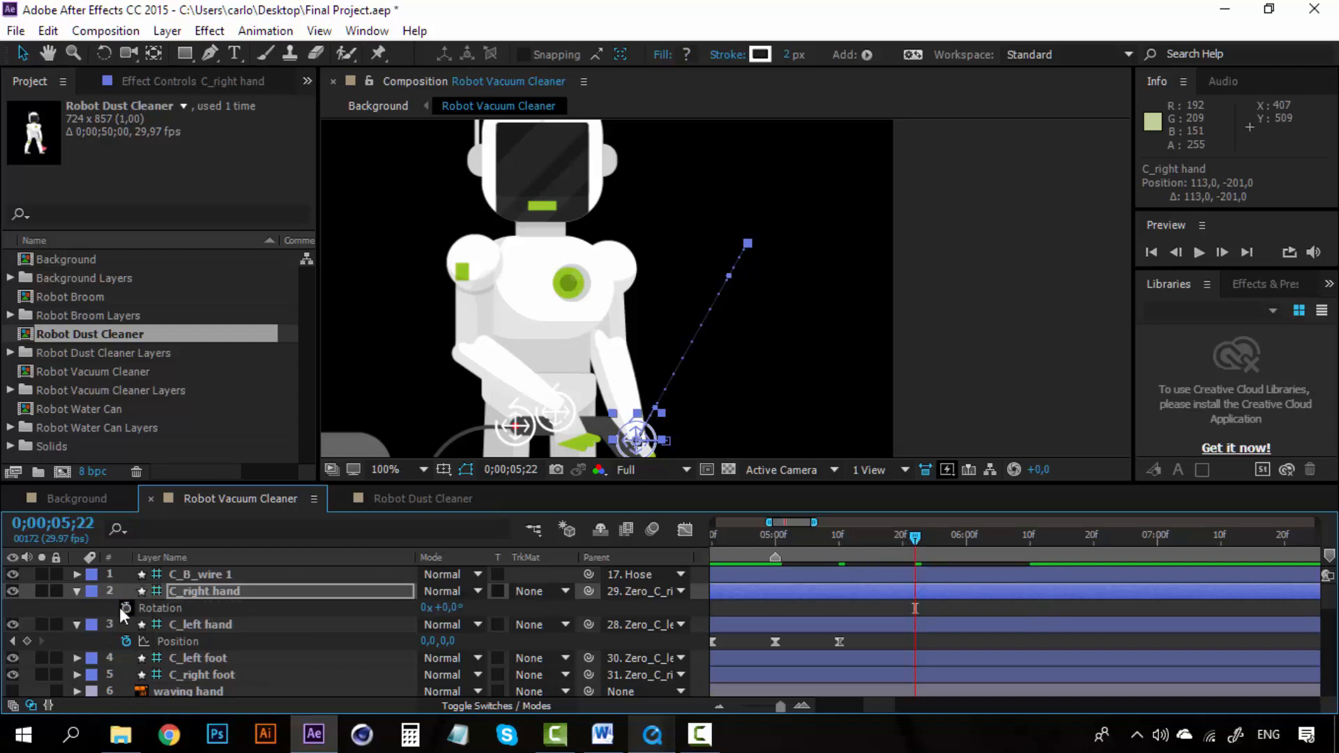
left_click(125, 608)
left_click(185, 590)
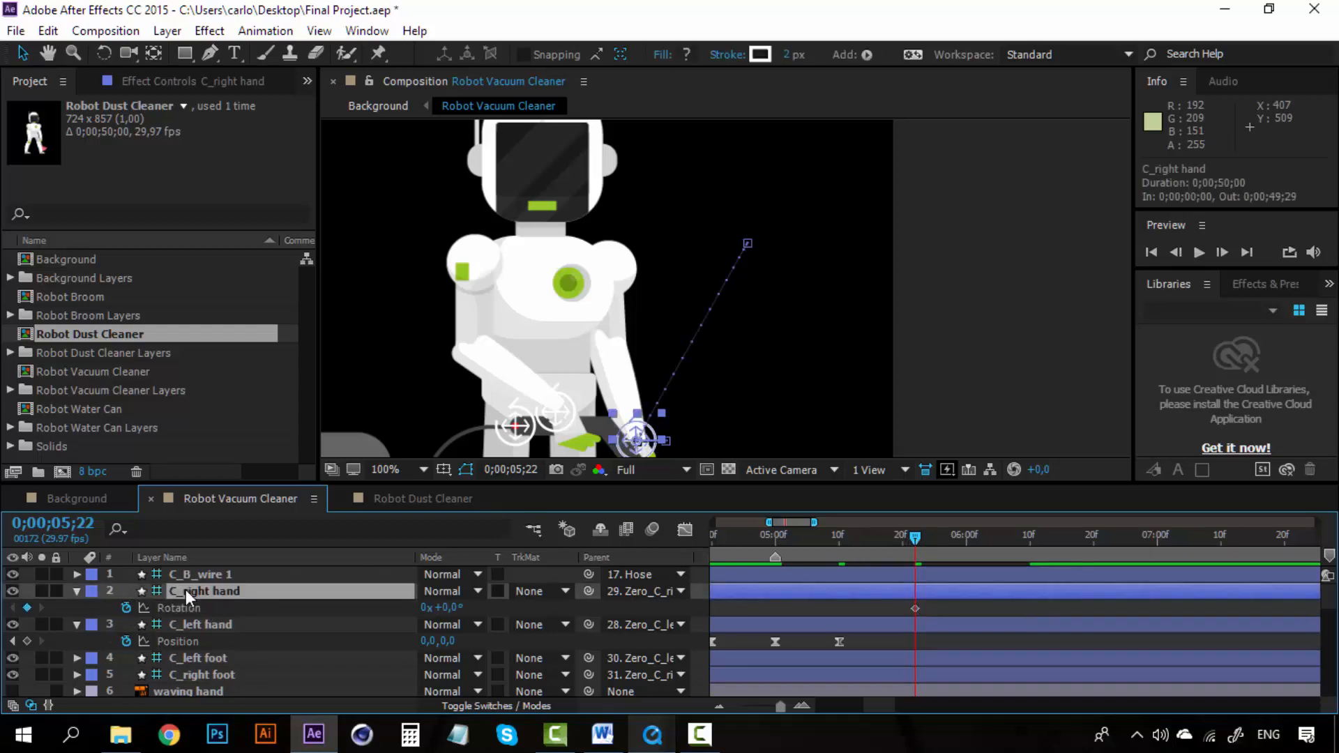
key("shift+p")
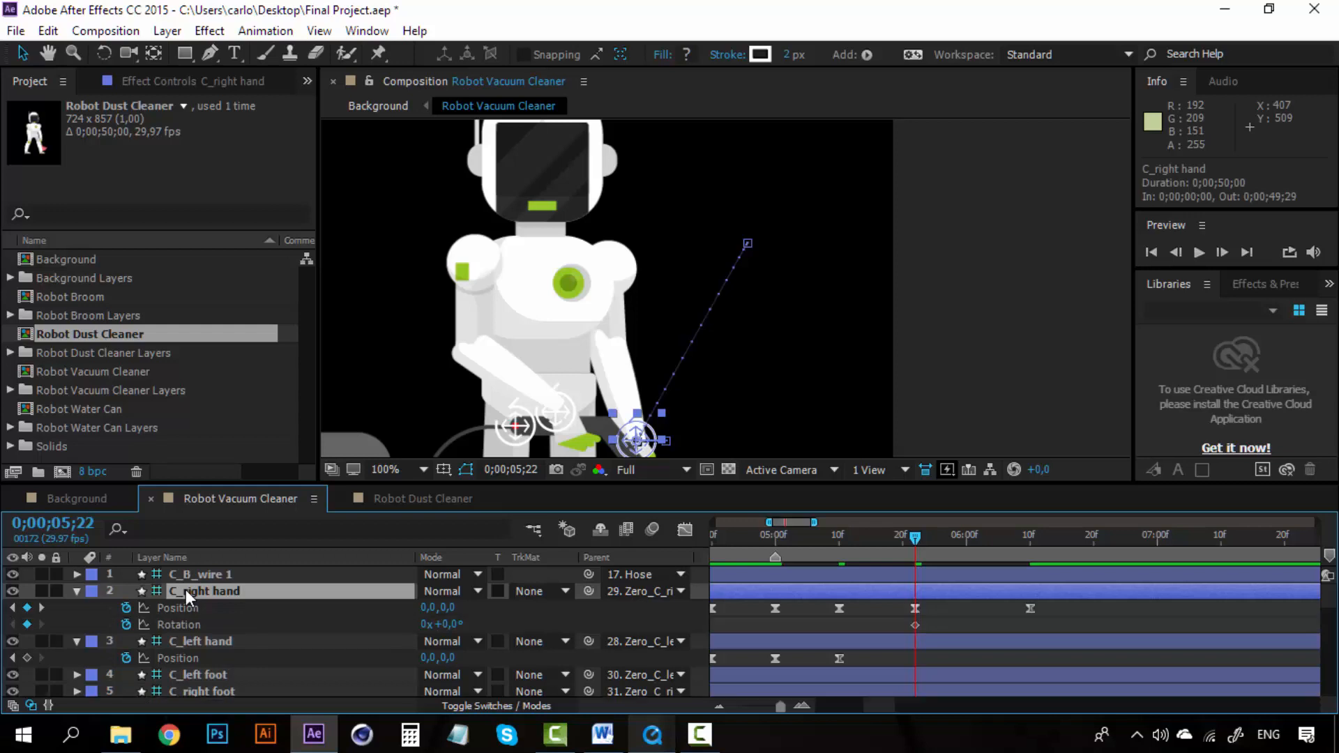
left_click(1028, 540)
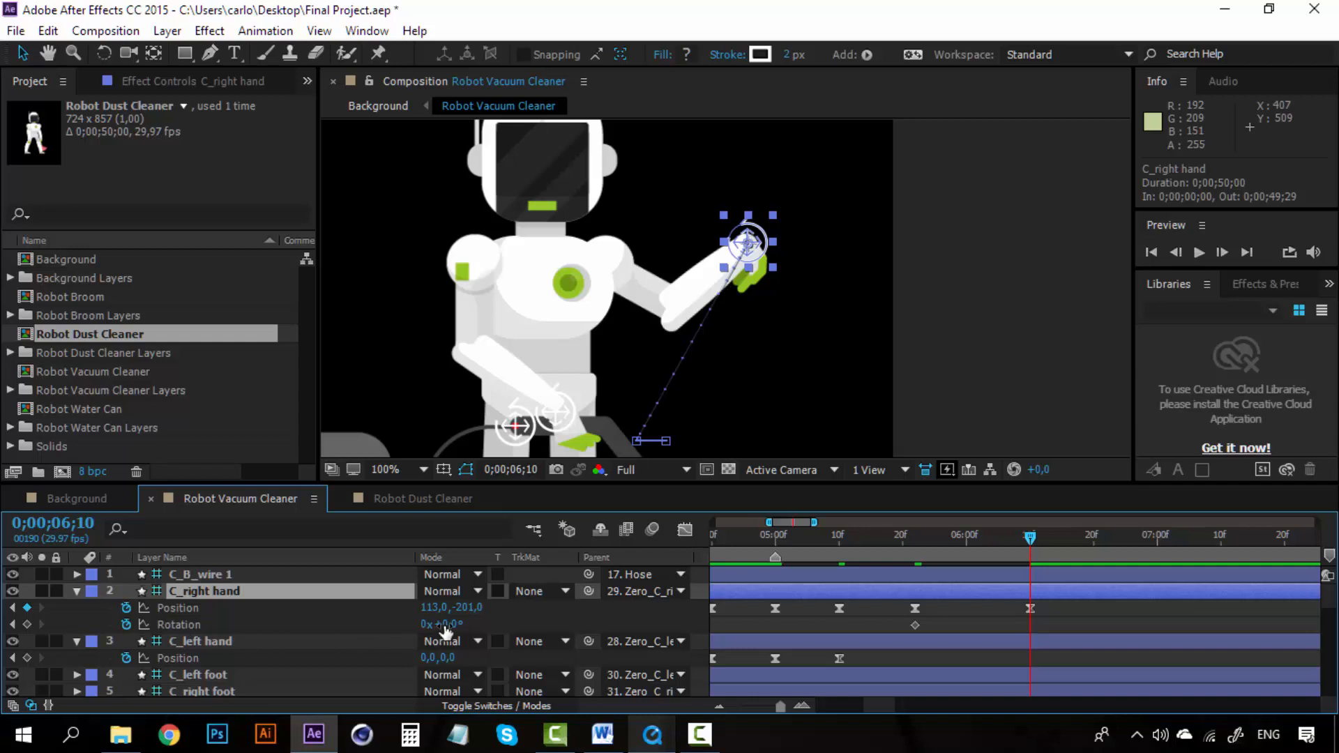
left_click_drag(441, 631, 351, 640)
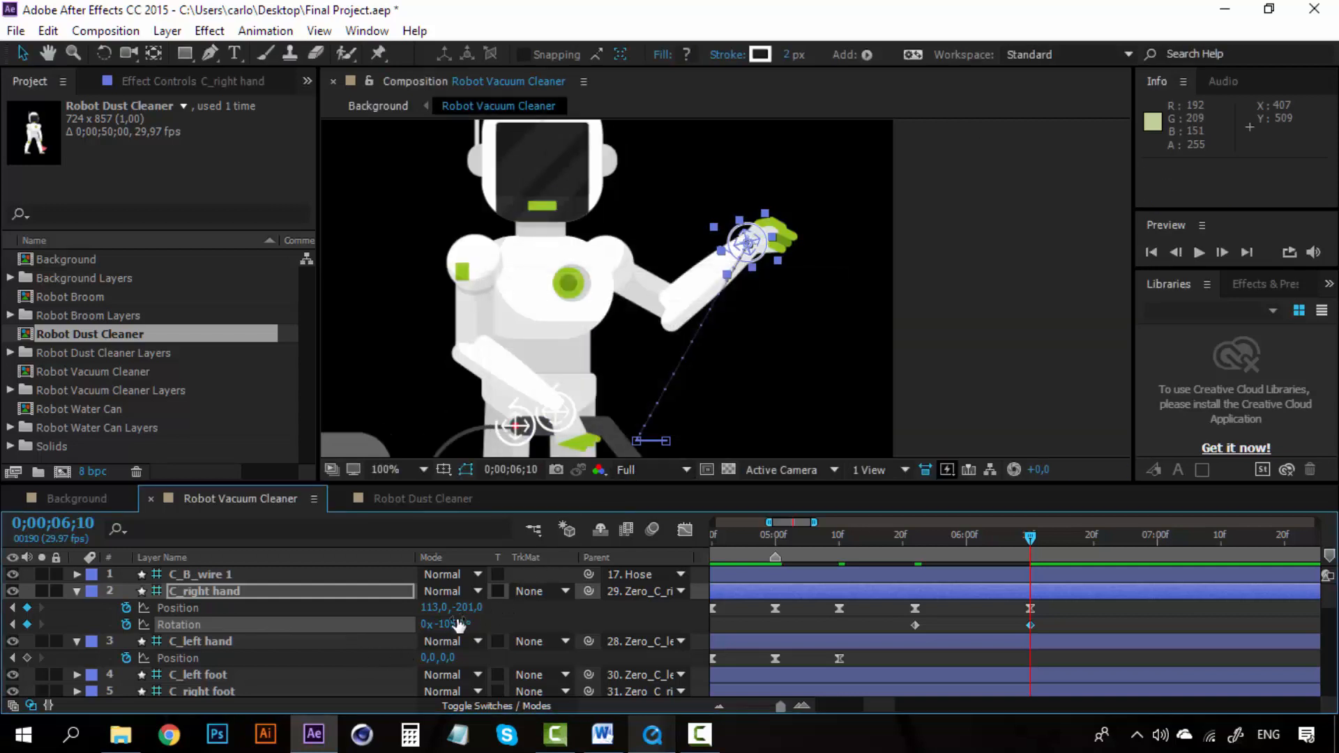
left_click_drag(452, 624, 437, 624)
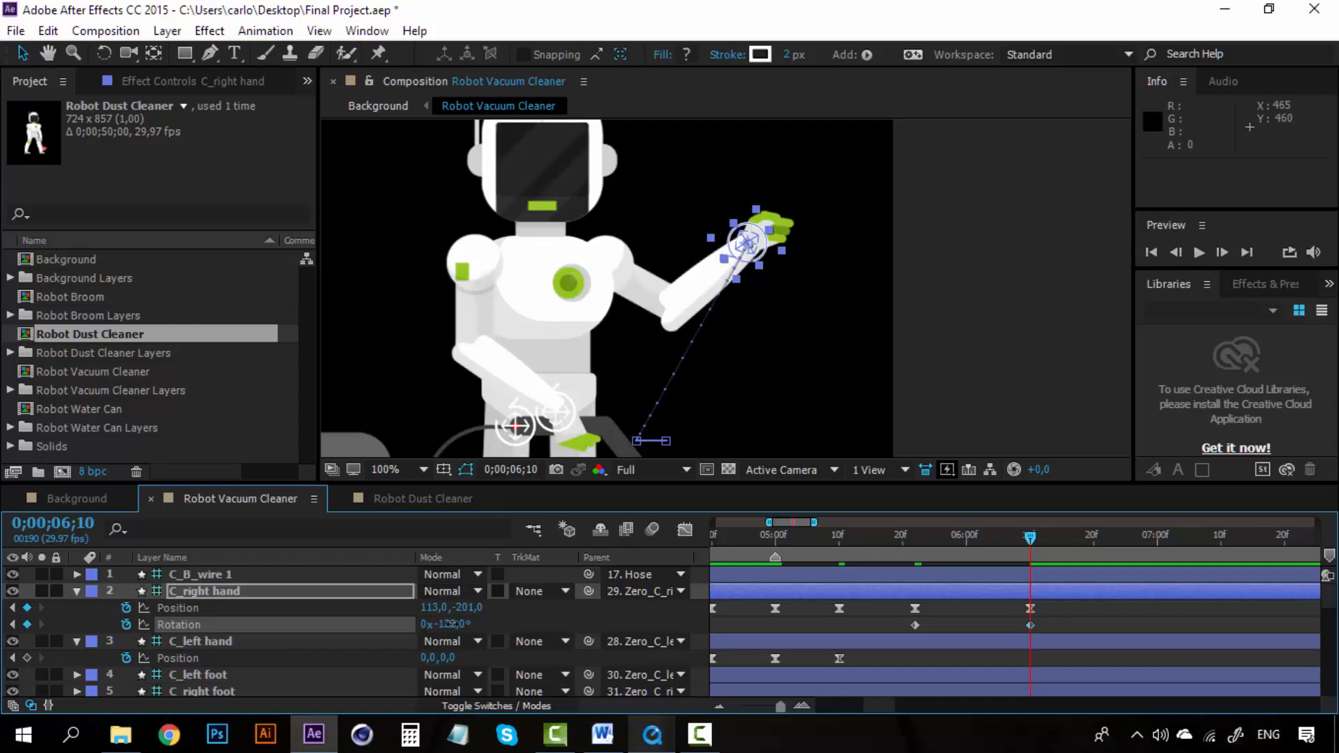
left_click_drag(452, 625, 449, 625)
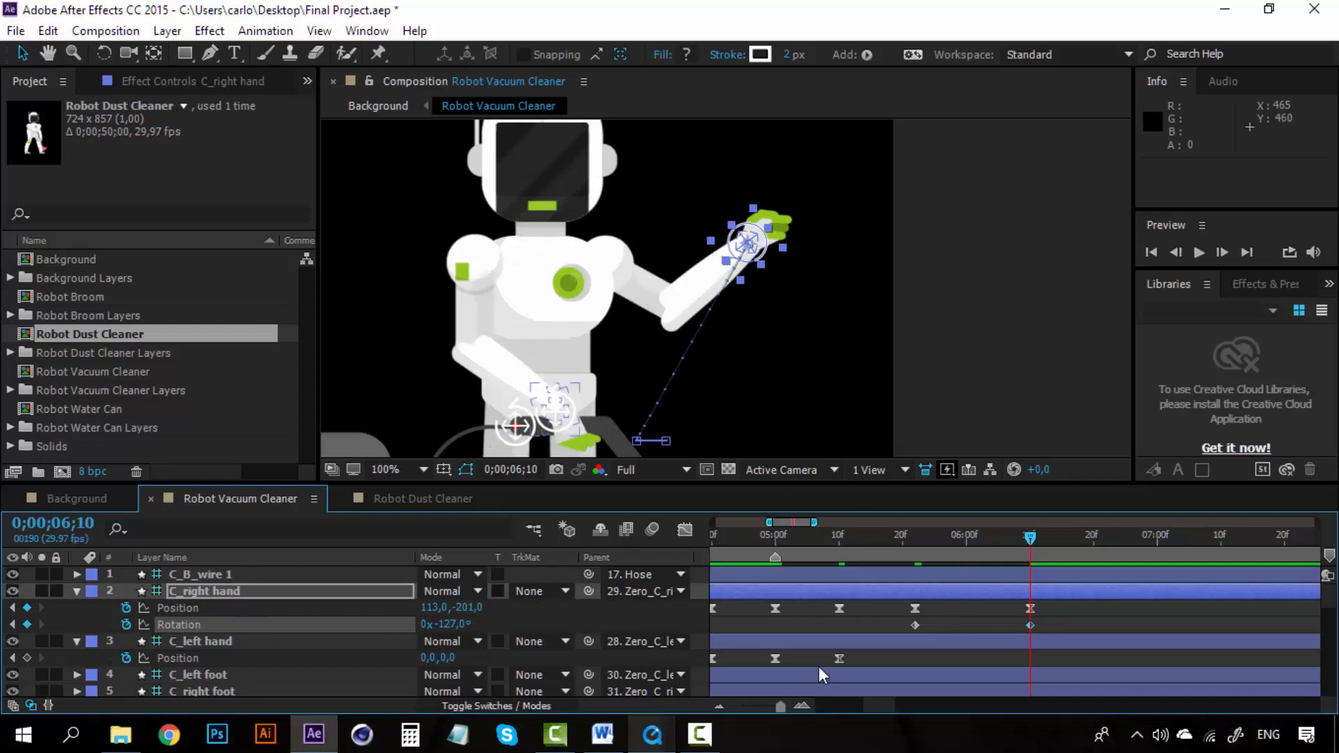
Step: Label the waving hand layer Yellow and move it onto the robot's raised hand at about 591, 294, then hide it again
scroll(932, 624, "down", 3)
scroll(932, 623, "up", 2)
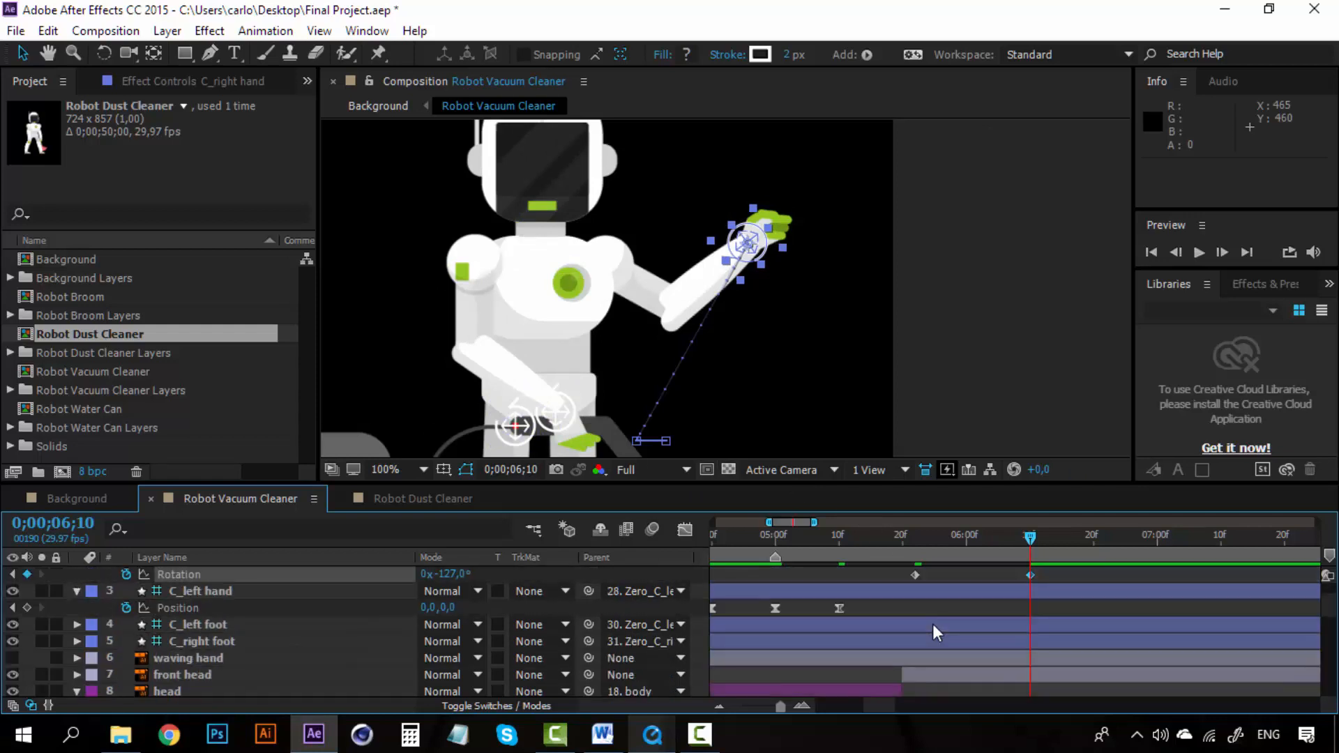
left_click(169, 655)
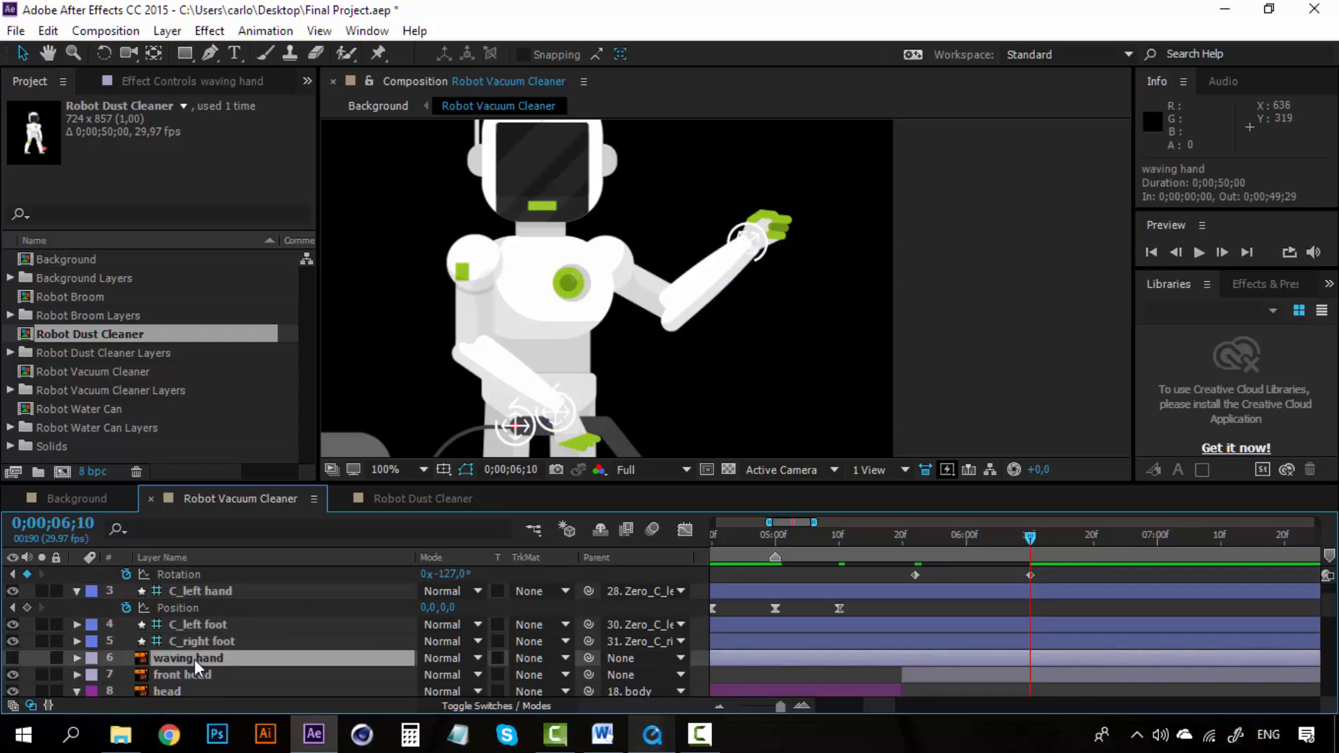
left_click(14, 658)
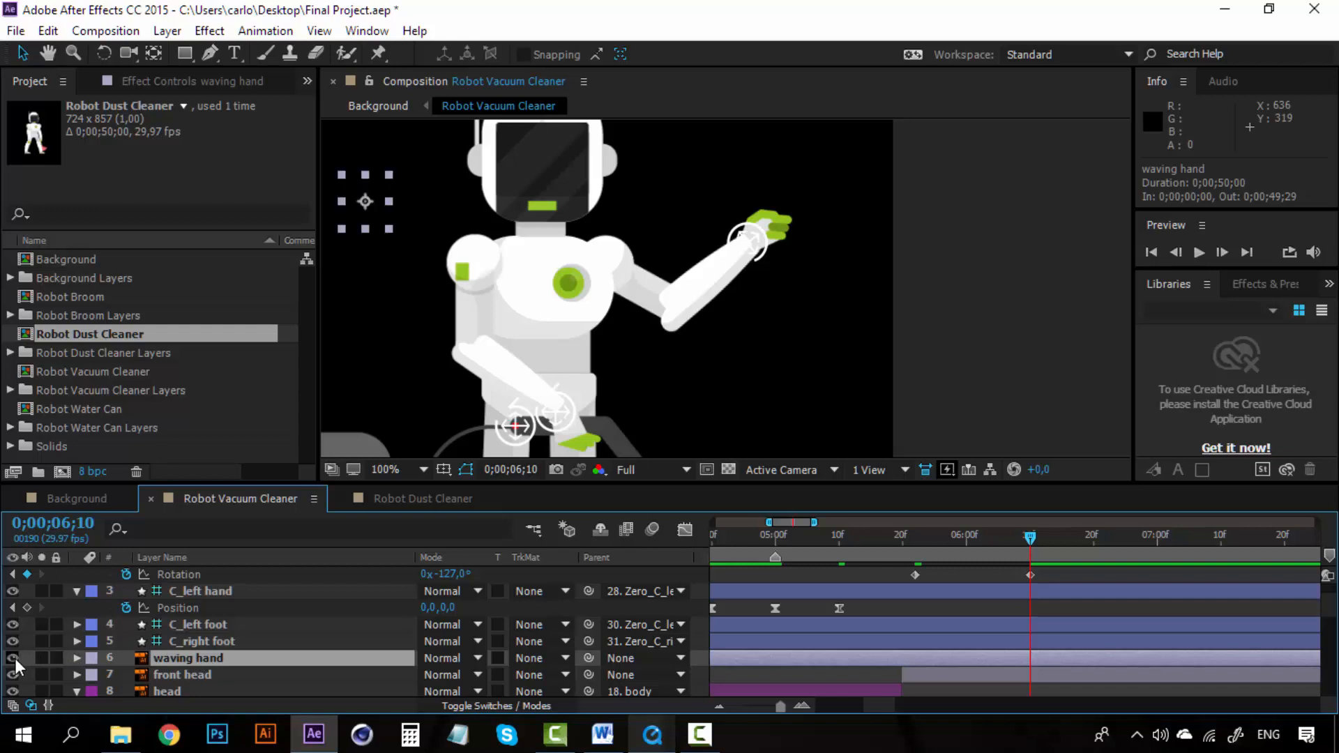
left_click(92, 670)
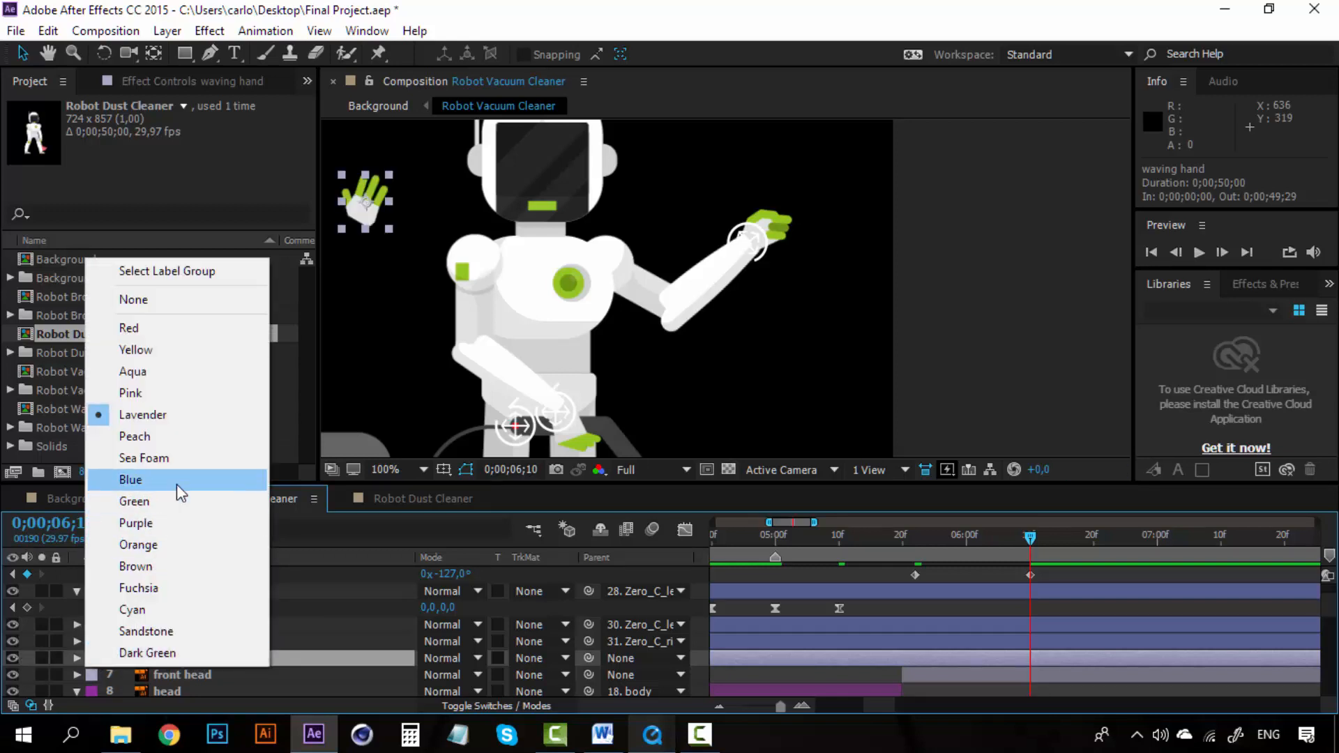
left_click(169, 352)
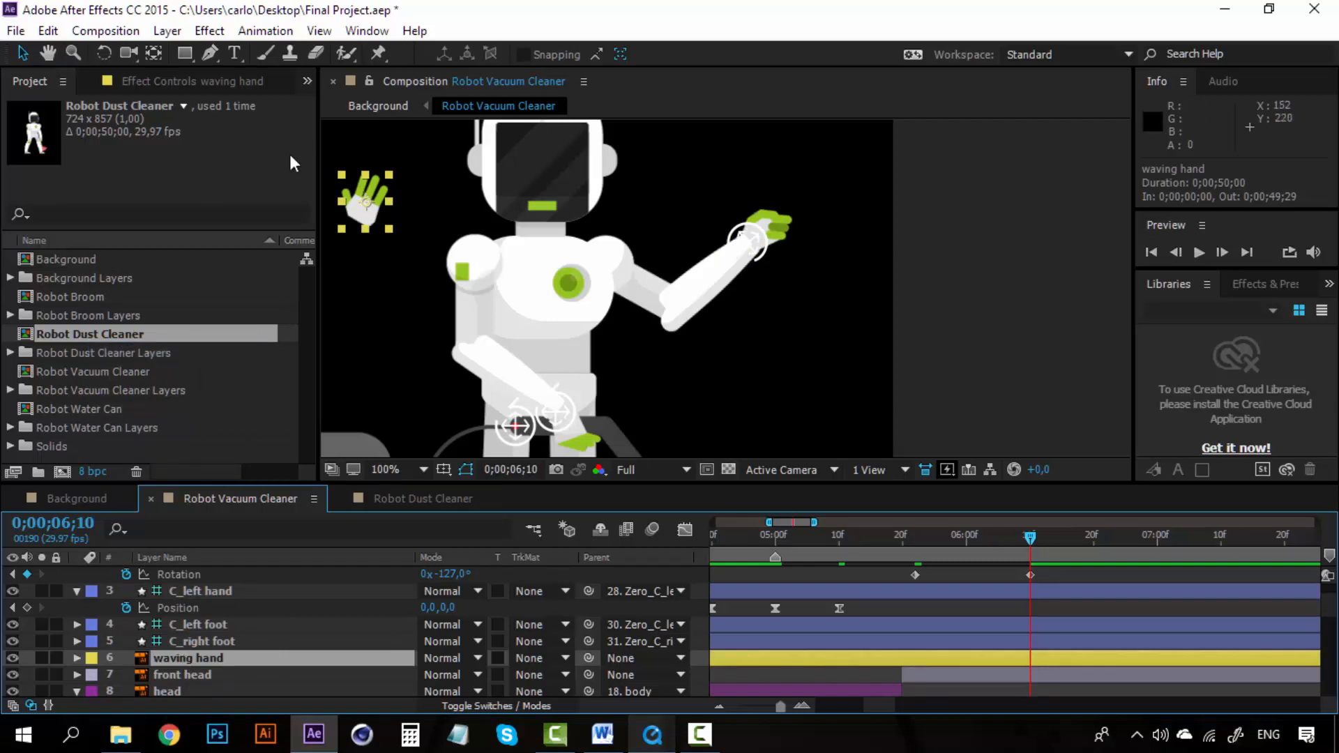
left_click_drag(374, 185, 770, 211)
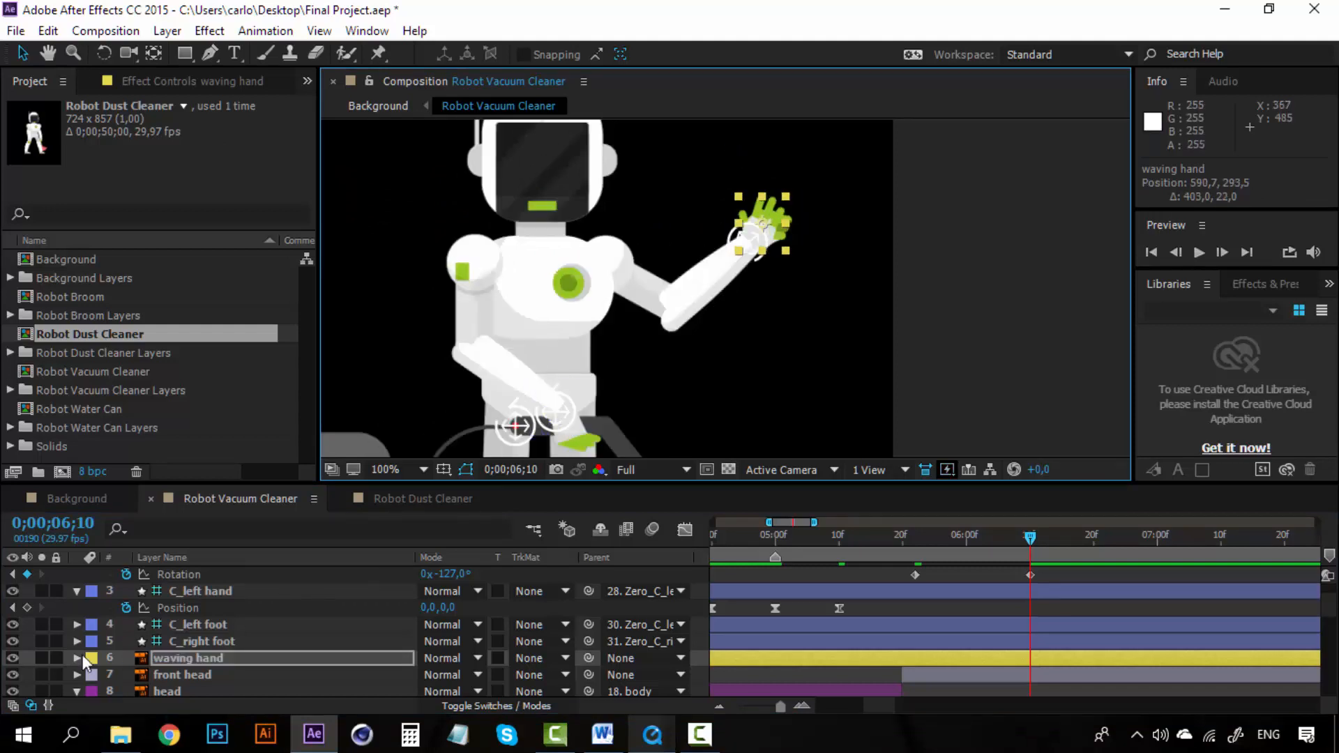
left_click(12, 658)
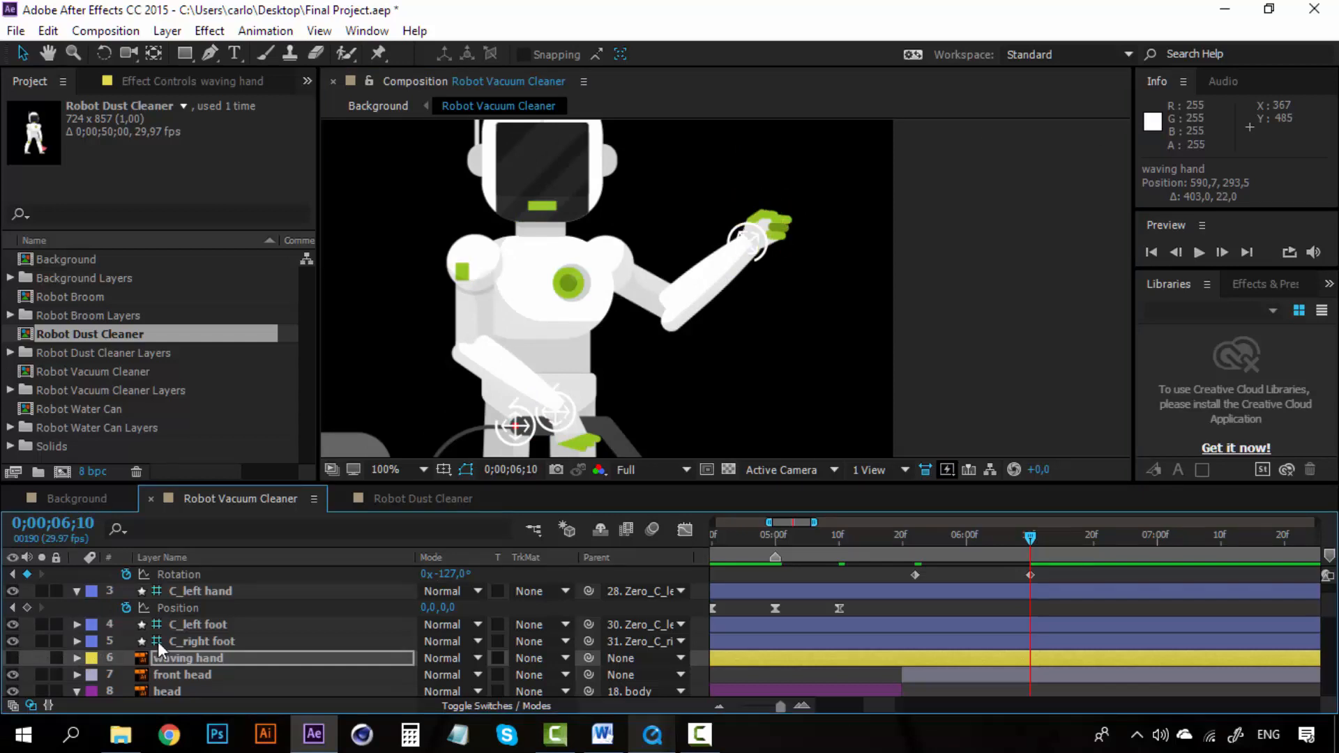
Step: Scroll through the lower layers to locate the robot's original right hand layer
scroll(176, 661, "down", 1)
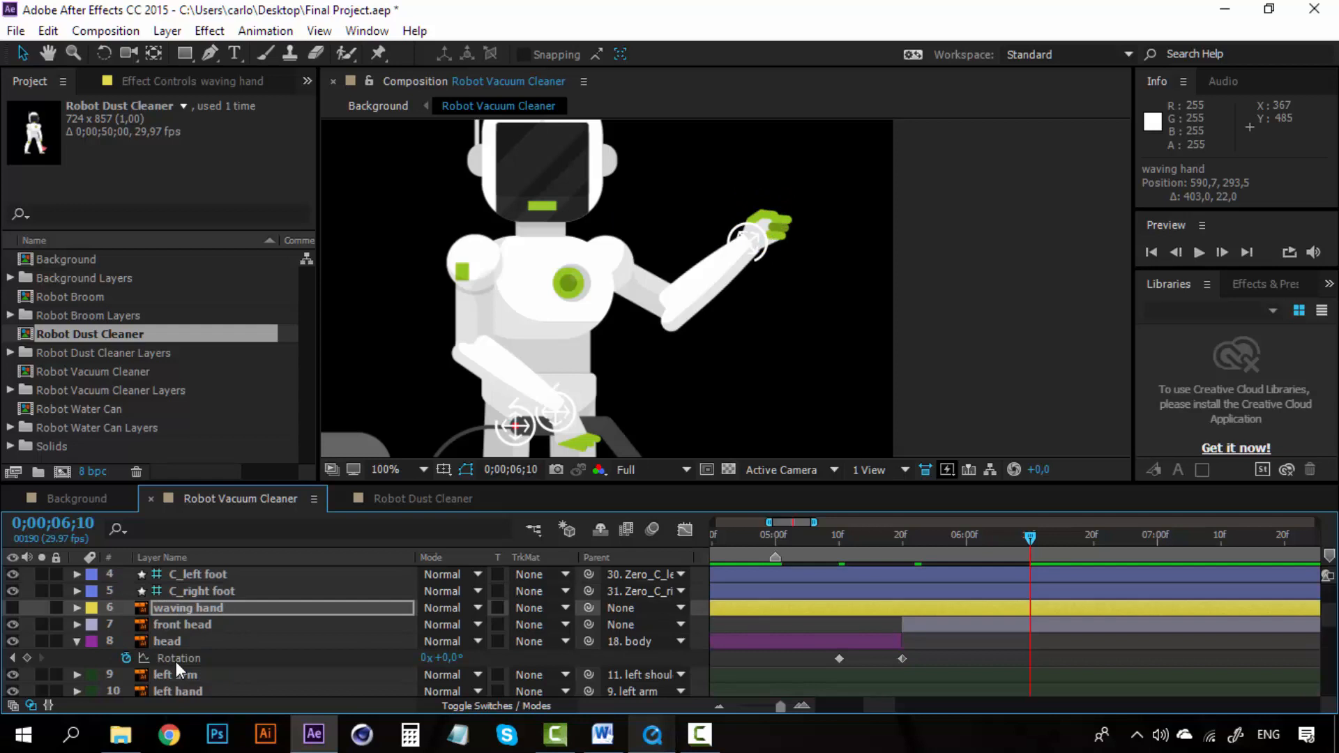
scroll(176, 670, "down", 1)
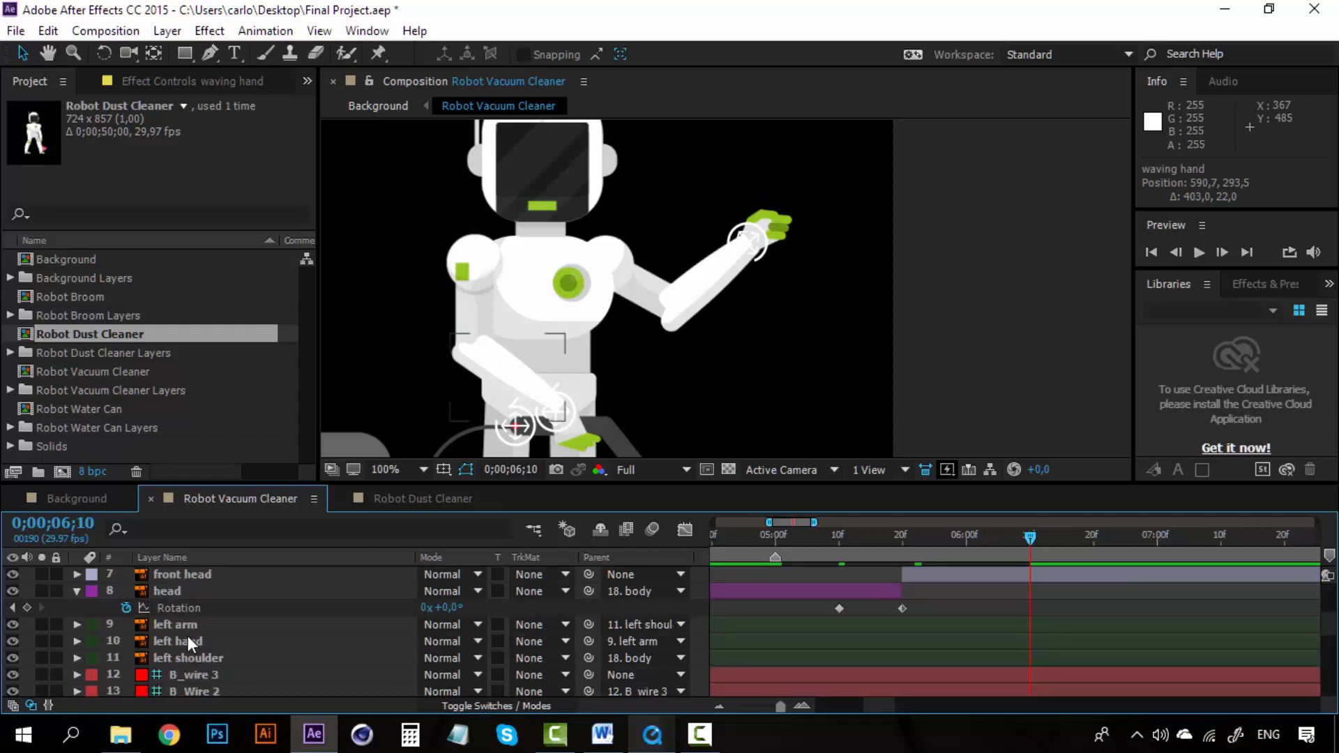
left_click(187, 642)
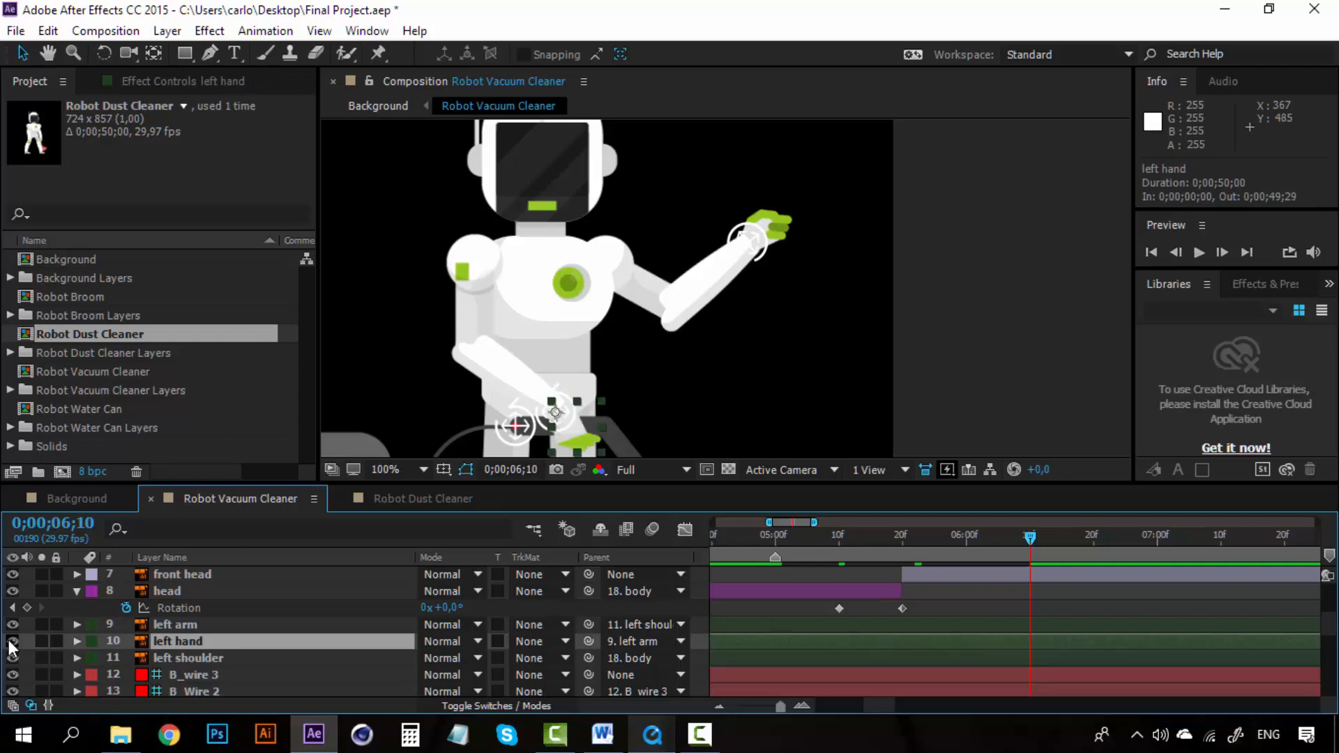
scroll(170, 638, "up", 1)
scroll(169, 638, "up", 1)
scroll(170, 637, "down", 1)
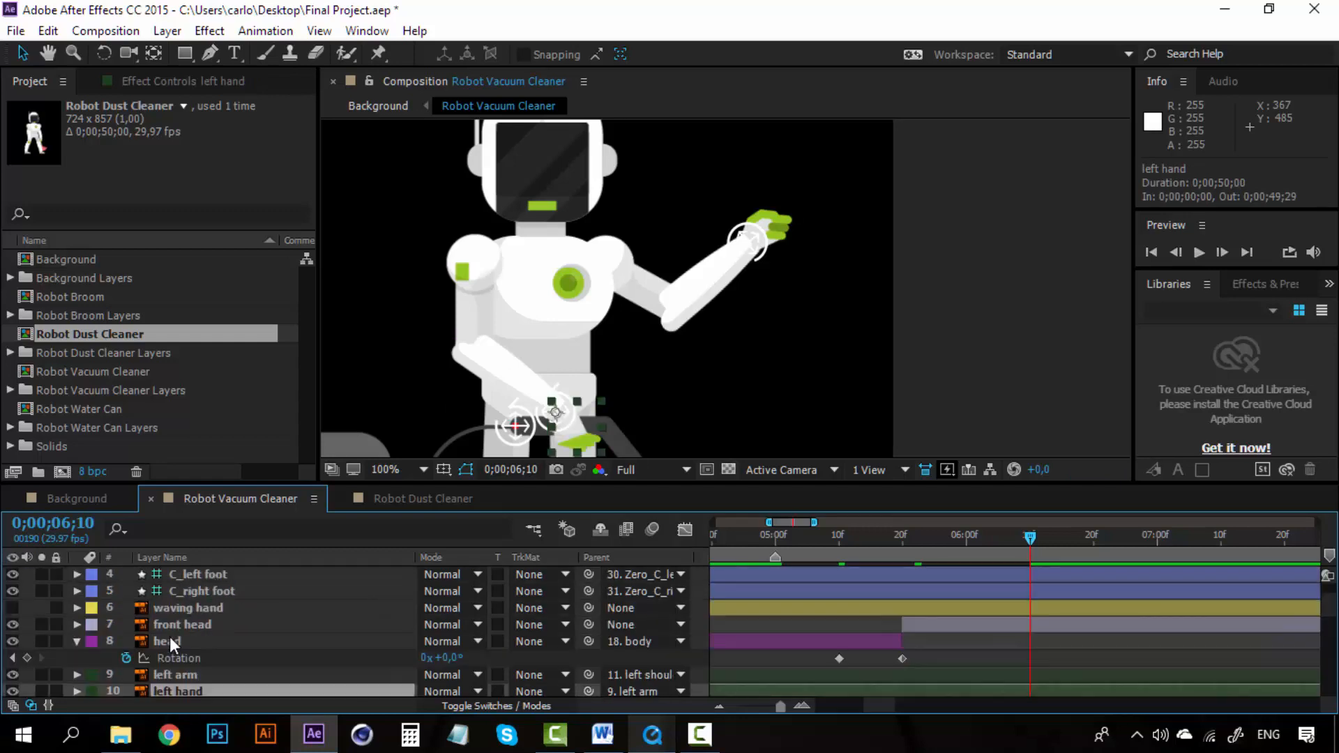
scroll(169, 641, "down", 5)
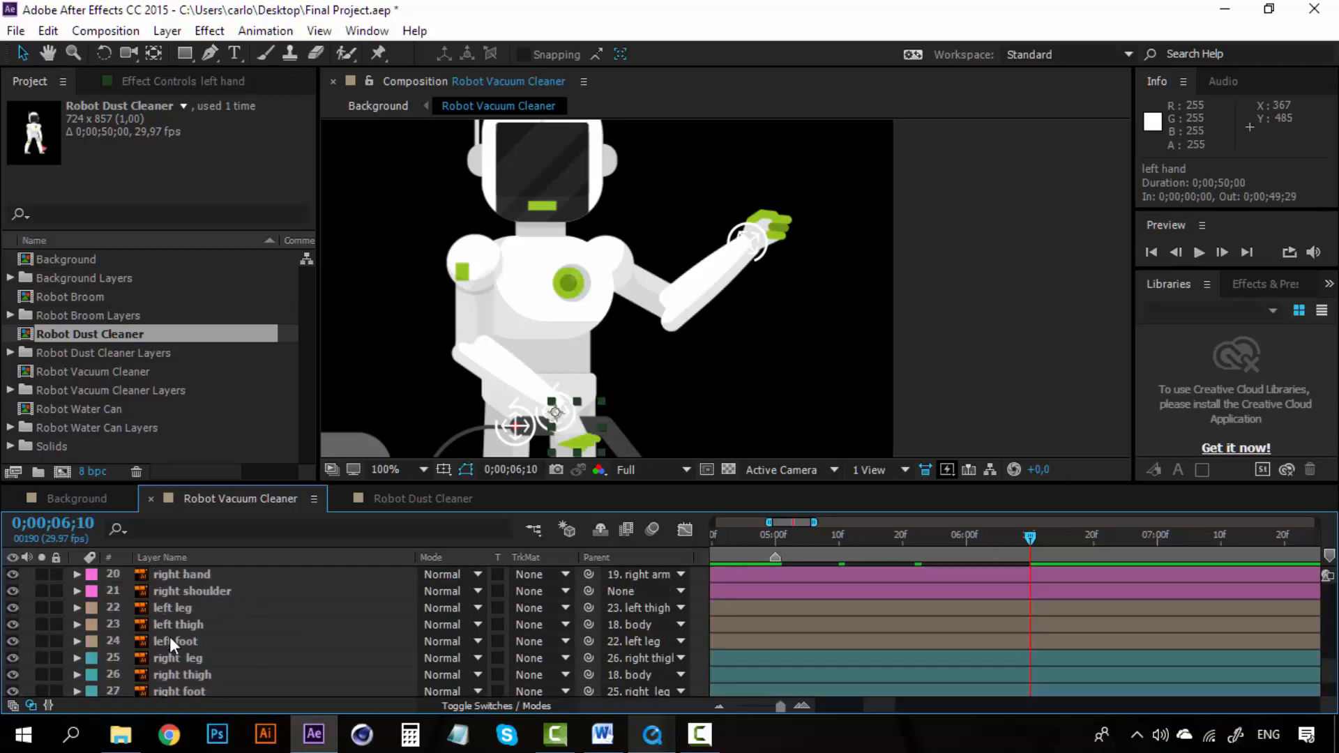
key("p")
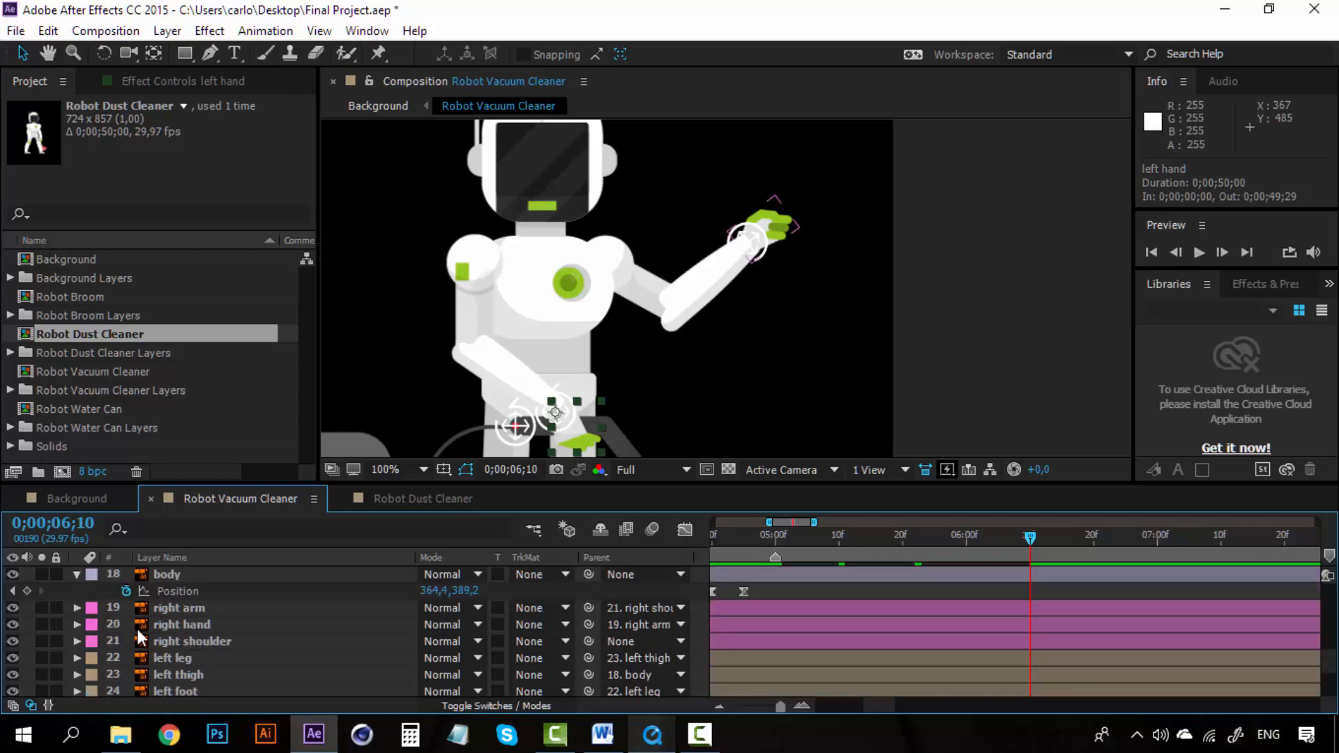
left_click(15, 621)
left_click(14, 620)
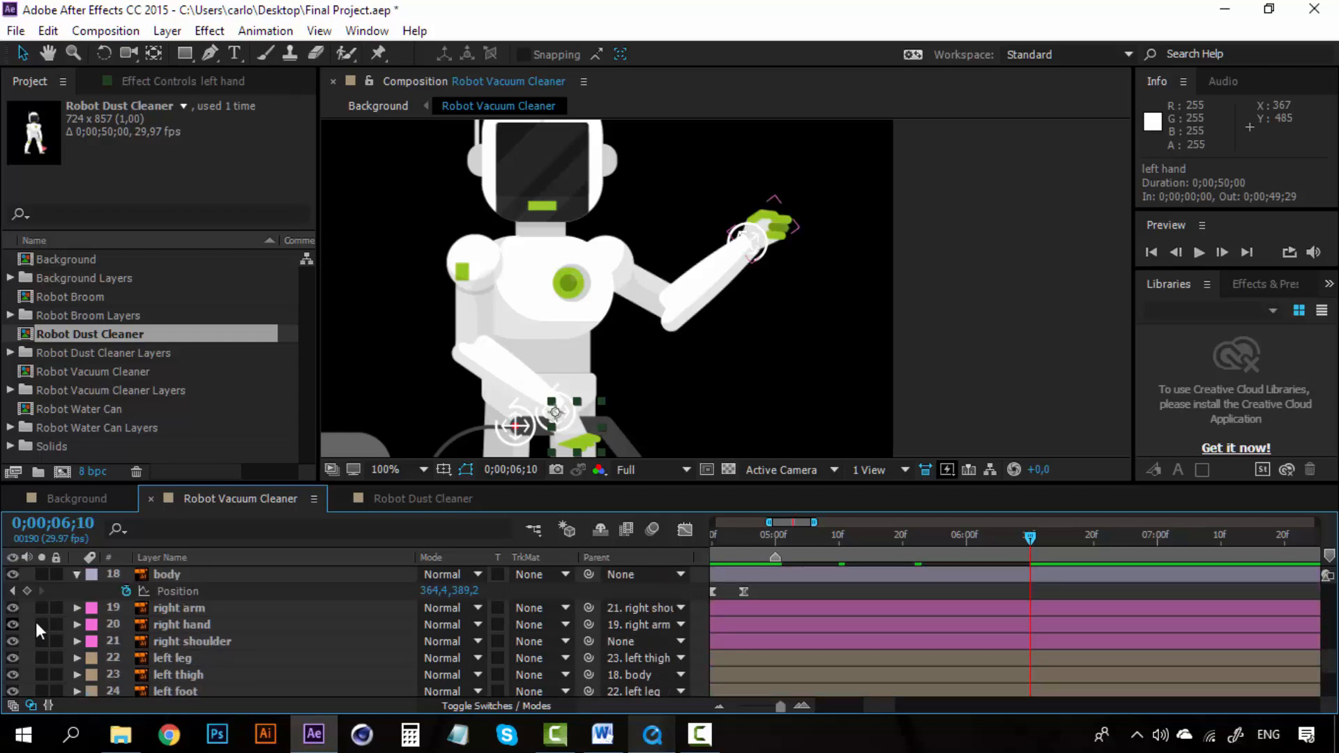
Step: Add an Opacity keyframe for the right hand layer at 0;00;06;10
left_click(167, 622)
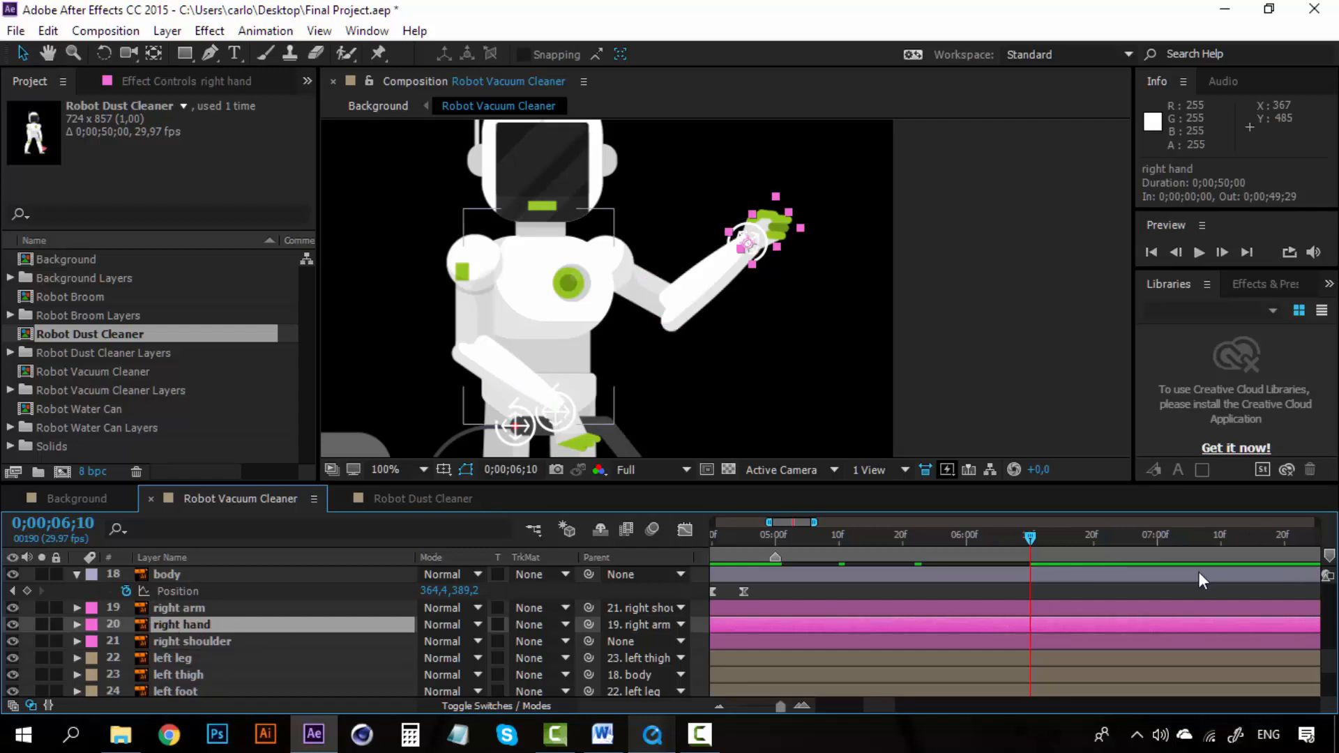
scroll(375, 500, "up", 1)
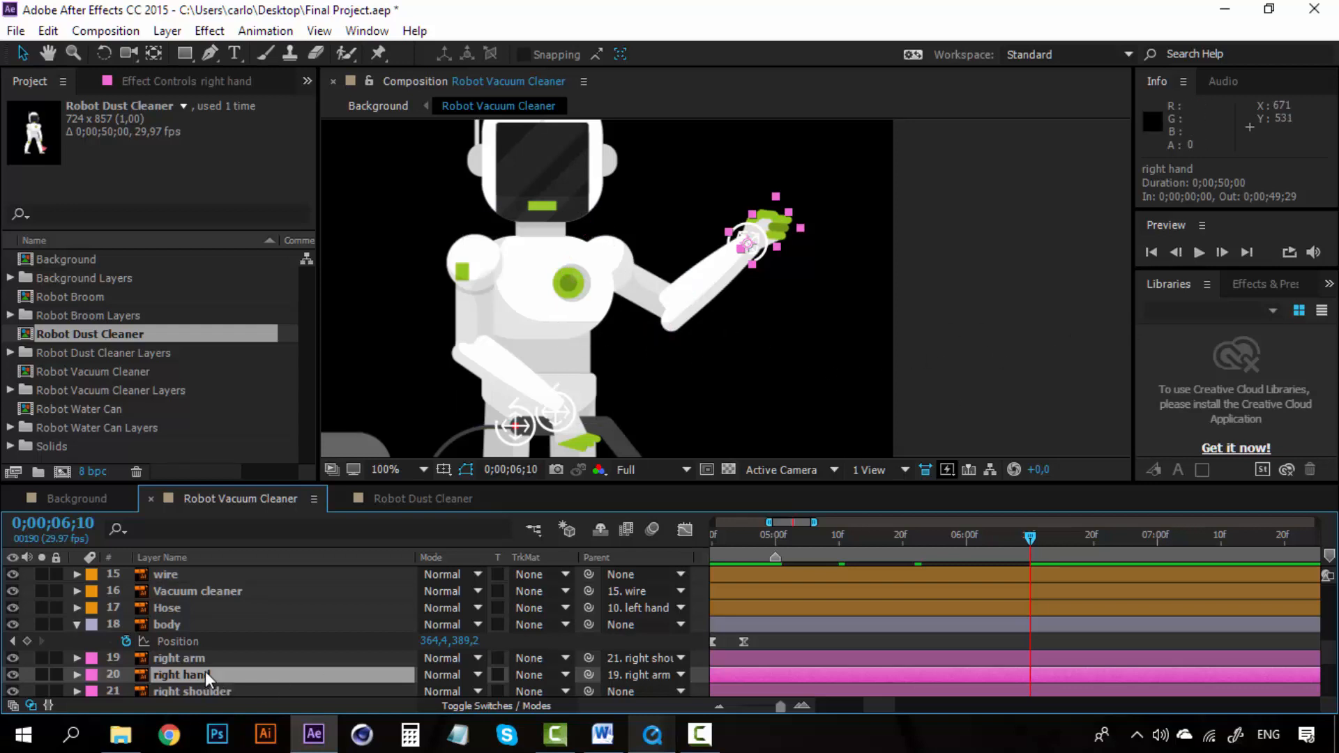
scroll(206, 671, "up", 6)
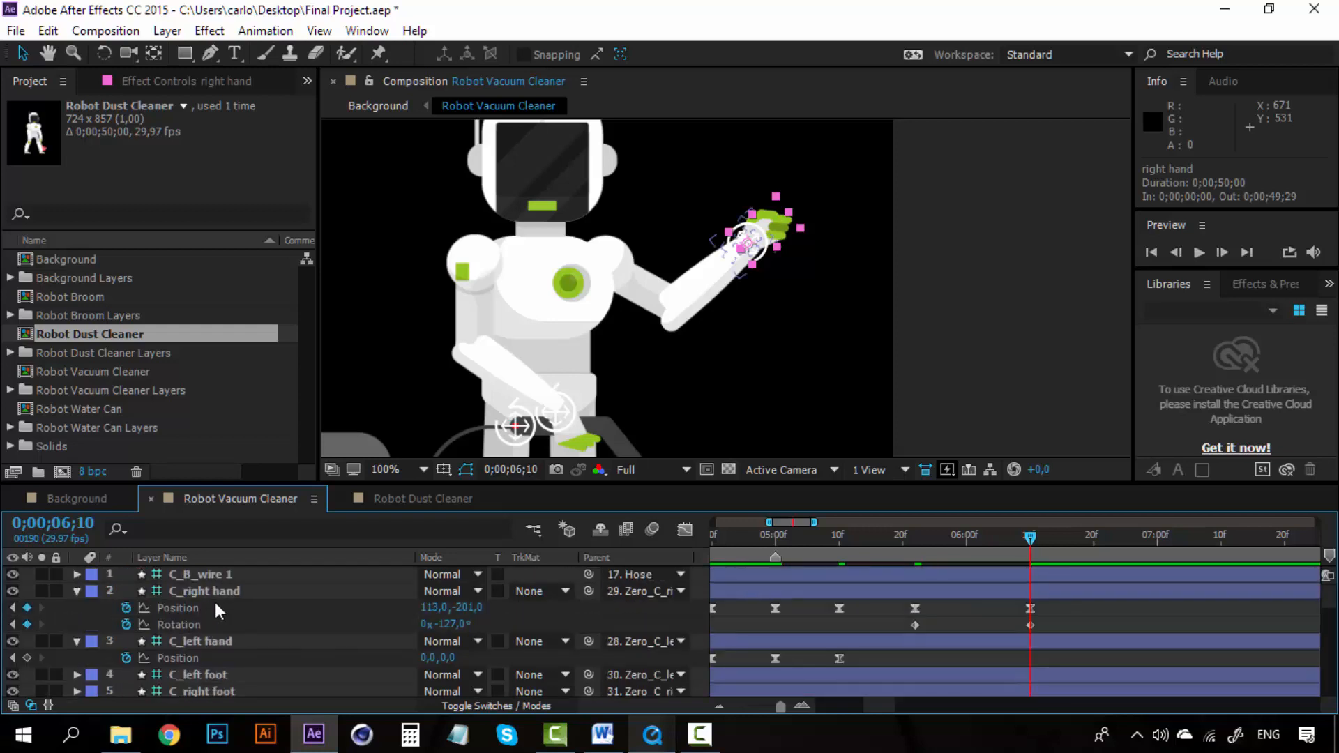
scroll(215, 601, "down", 6)
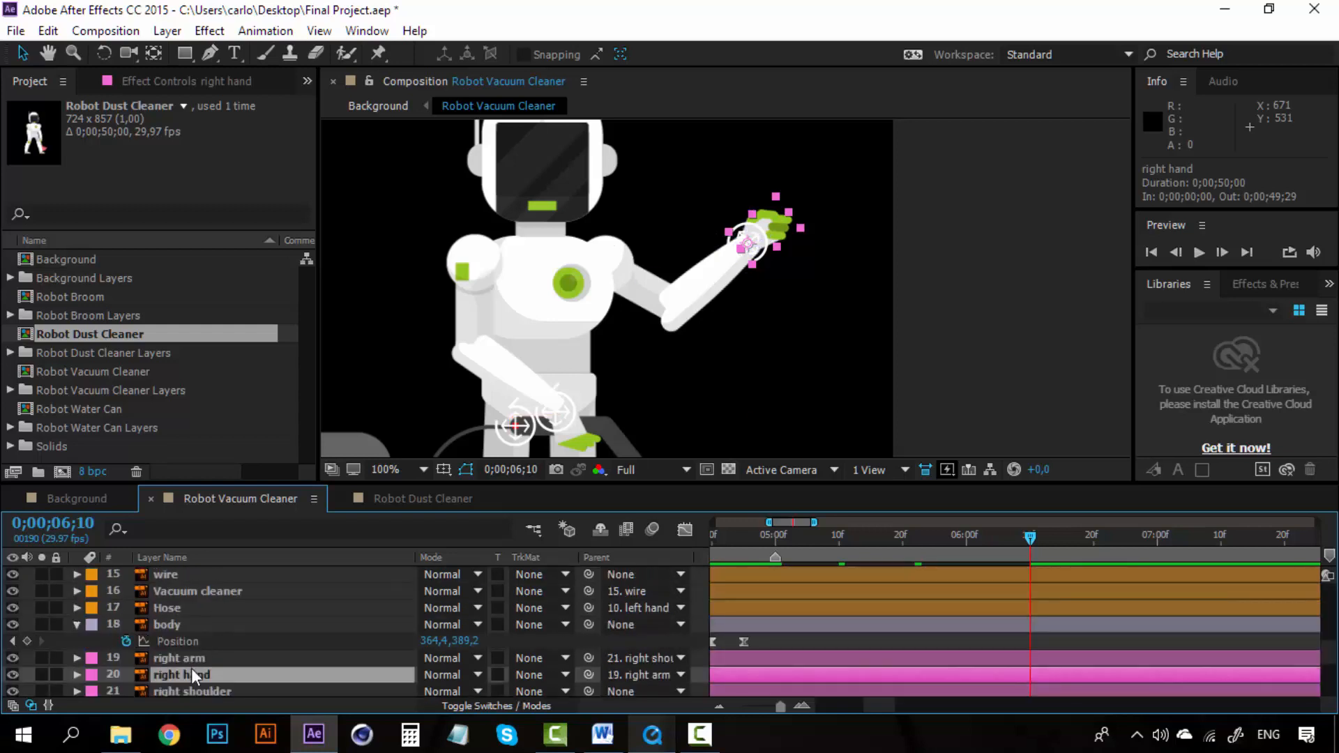
scroll(192, 668, "down", 1)
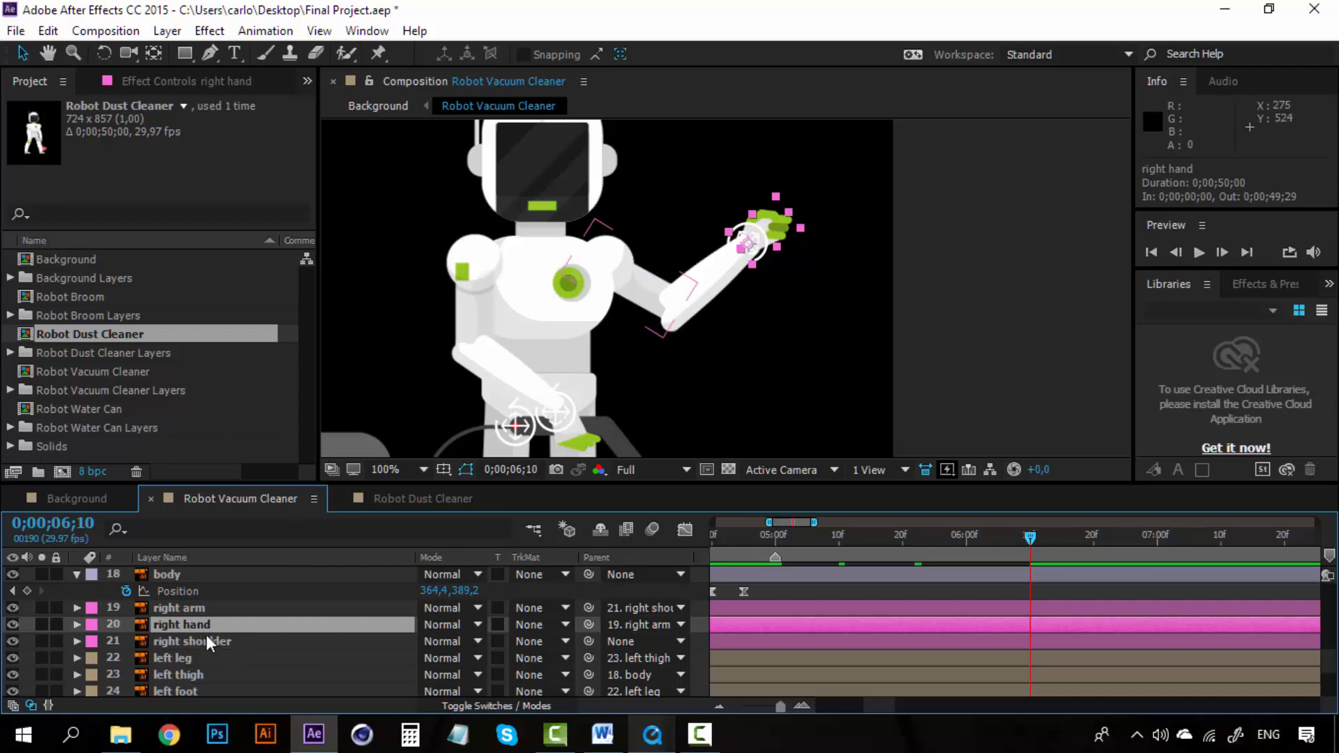
key("t")
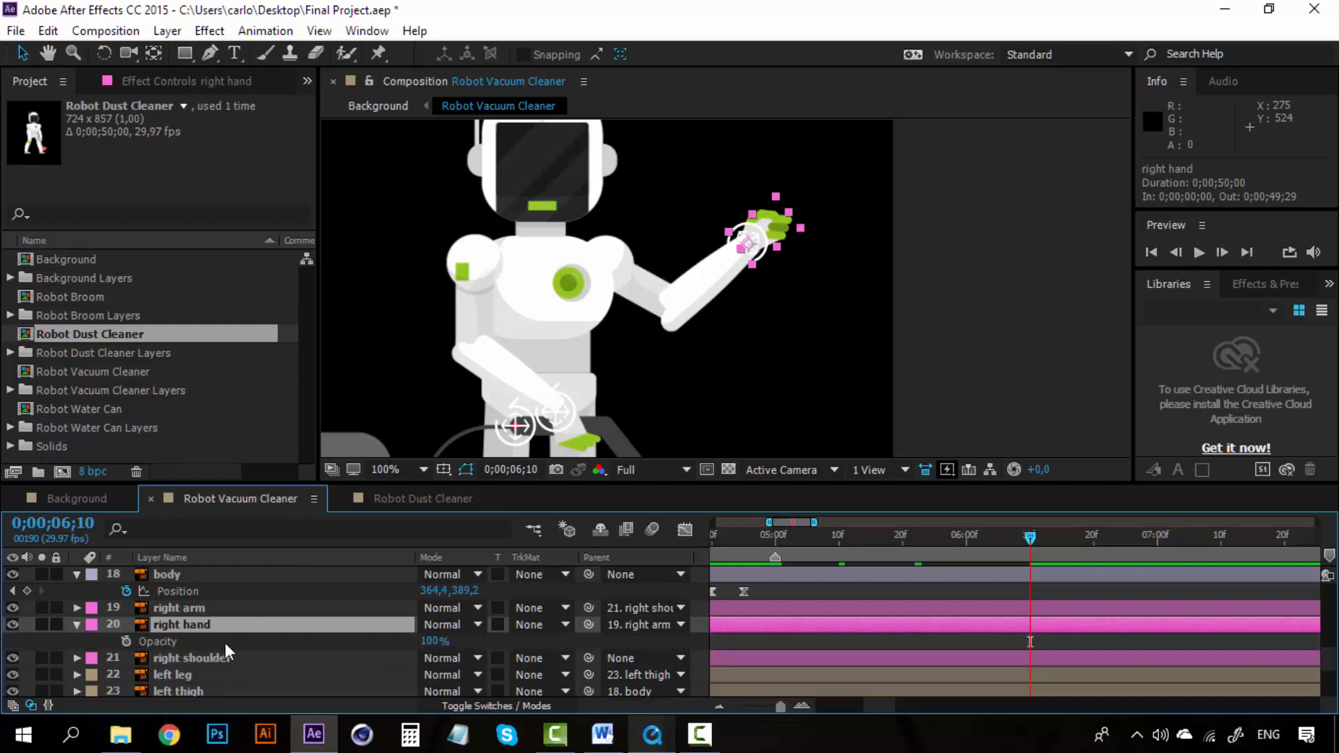
left_click(126, 641)
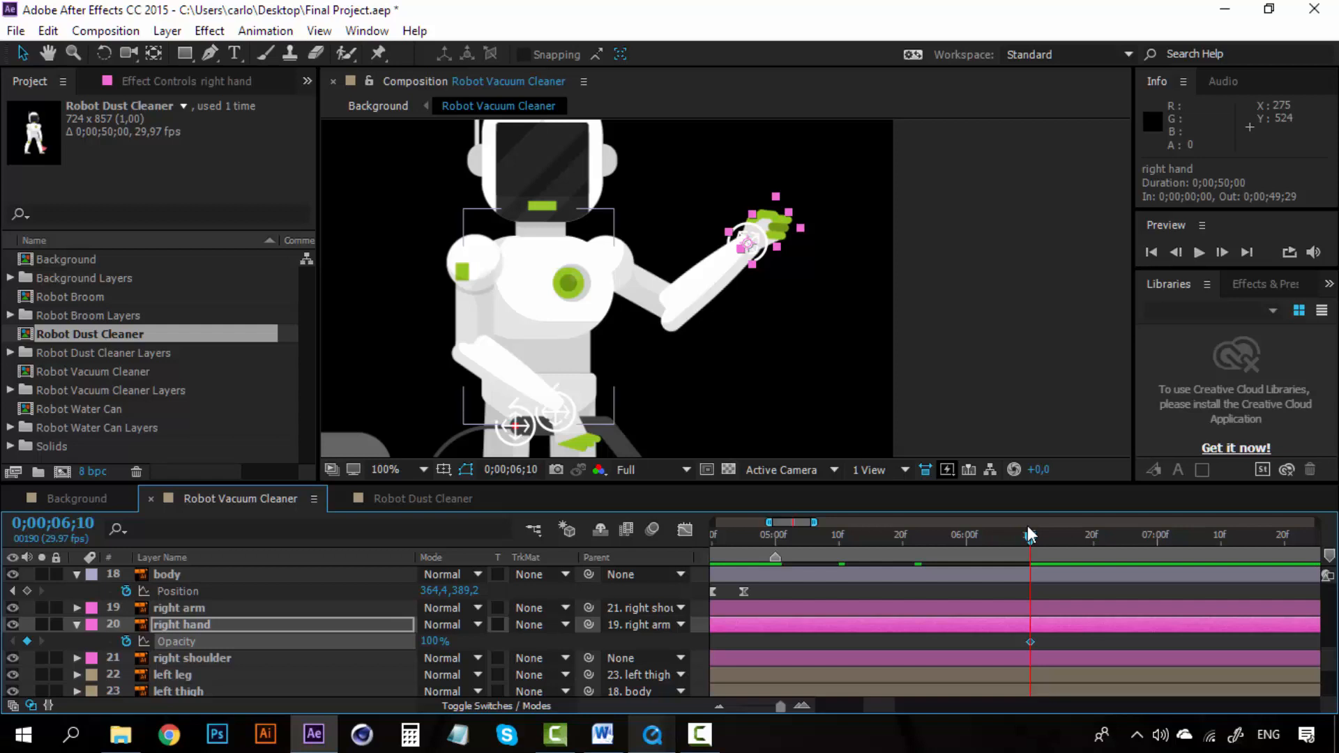
Step: Set the right hand's Opacity to 0% at 0;00;06;11 and scrub around that frame to check the change
key("Page_Down")
key("Page_Down")
key("Page_Up")
key("Page_Up")
key("Page_Up")
key("Page_Up")
key("Page_Up")
key("Page_Down")
key("Page_Down")
key("Page_Down")
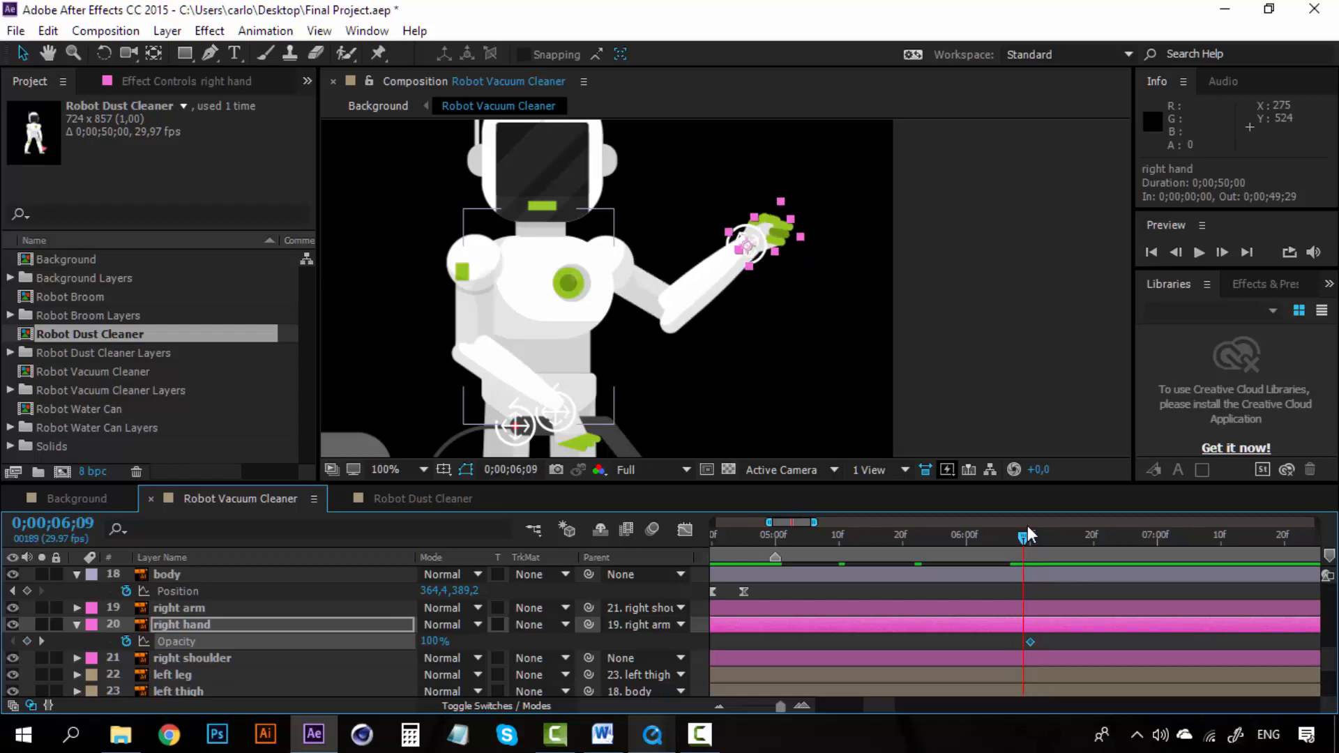
key("Page_Down")
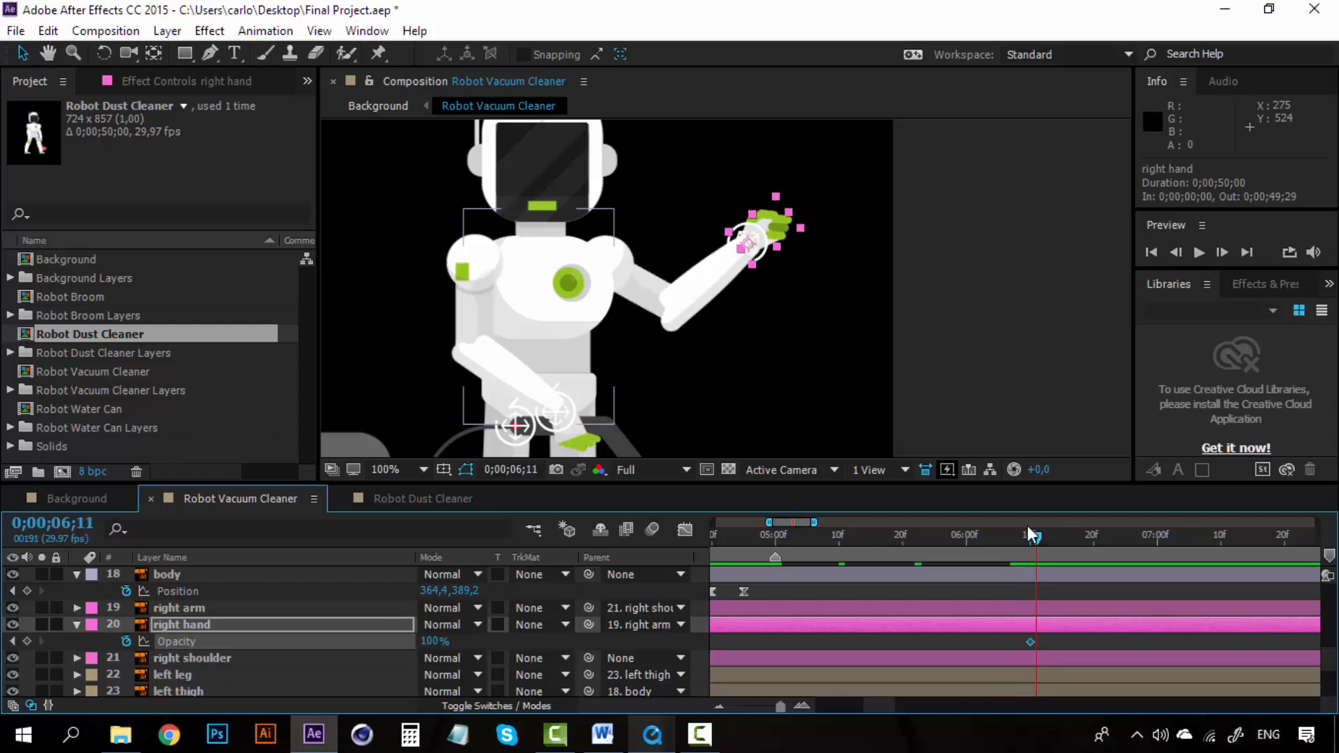
left_click(436, 641)
type("0")
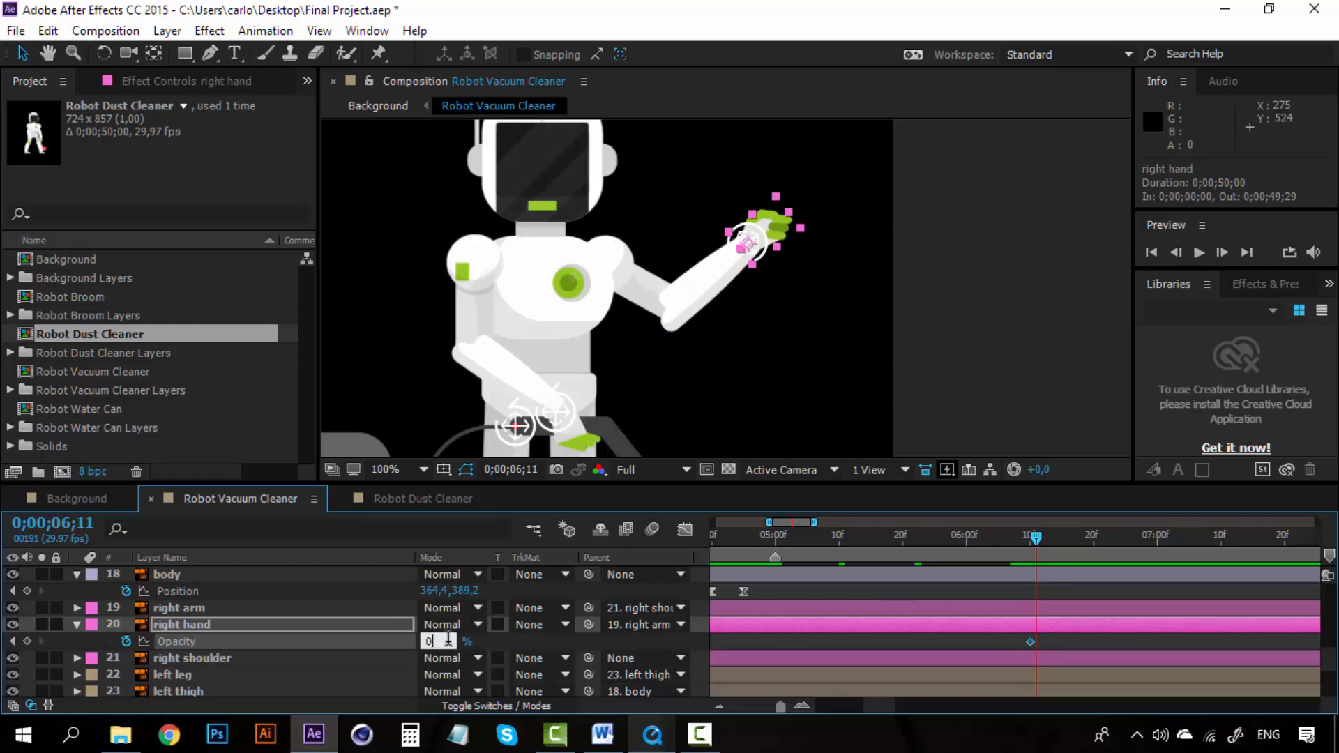
key("Return")
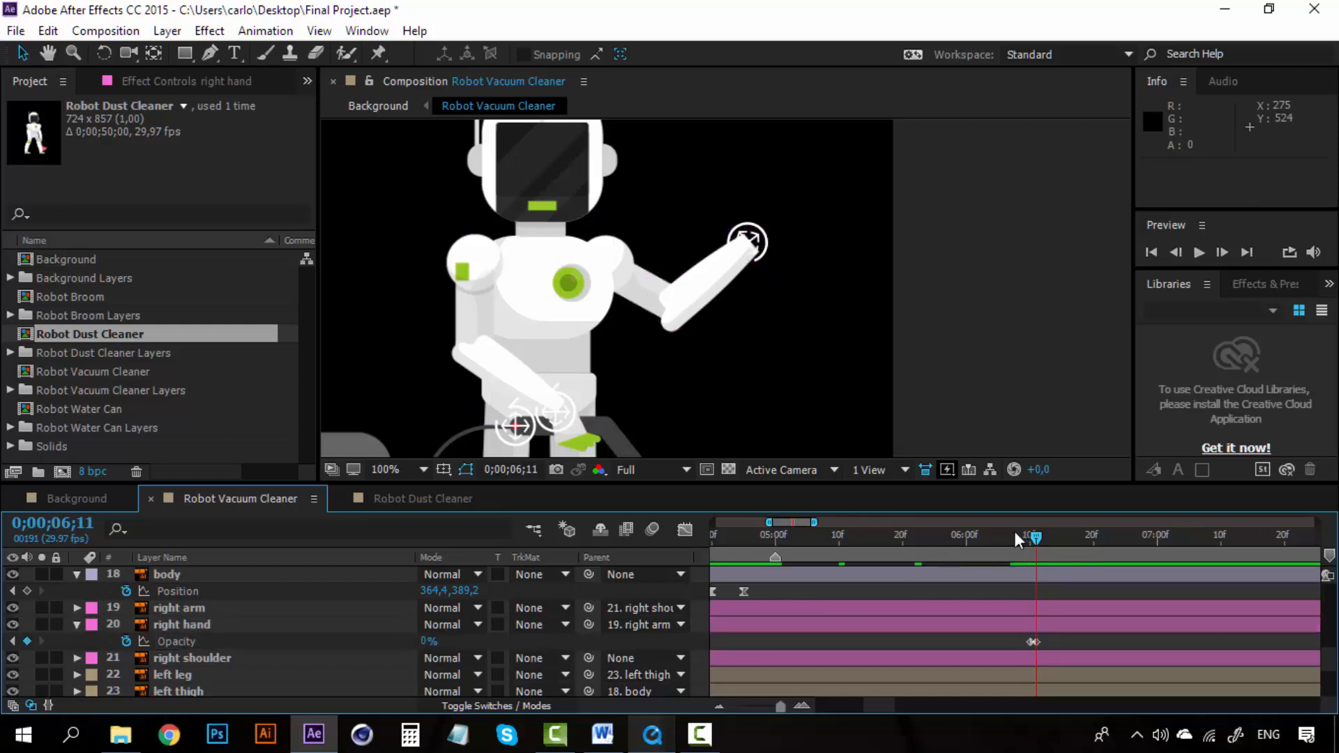
left_click(1016, 535)
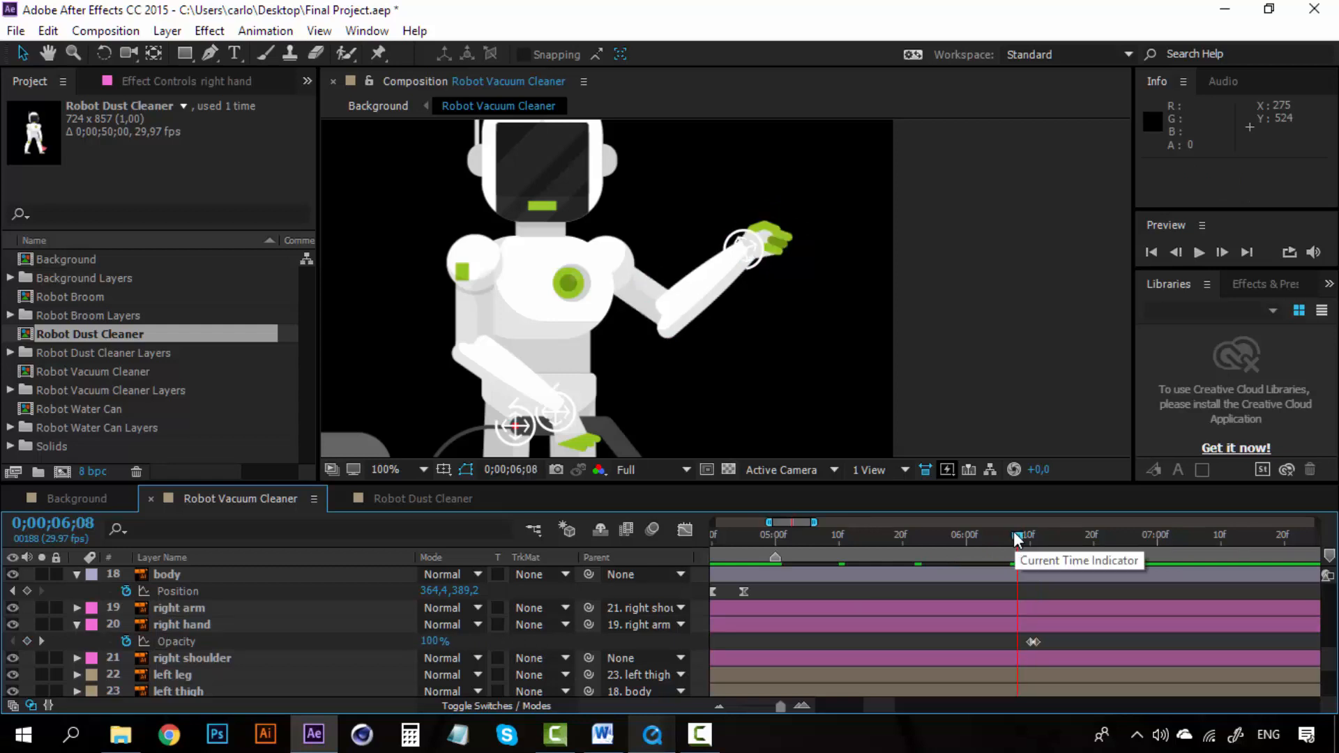
key("space")
mouse_move(1016, 537)
left_mouse_down()
mouse_move(1044, 534)
mouse_move(1031, 537)
left_mouse_up()
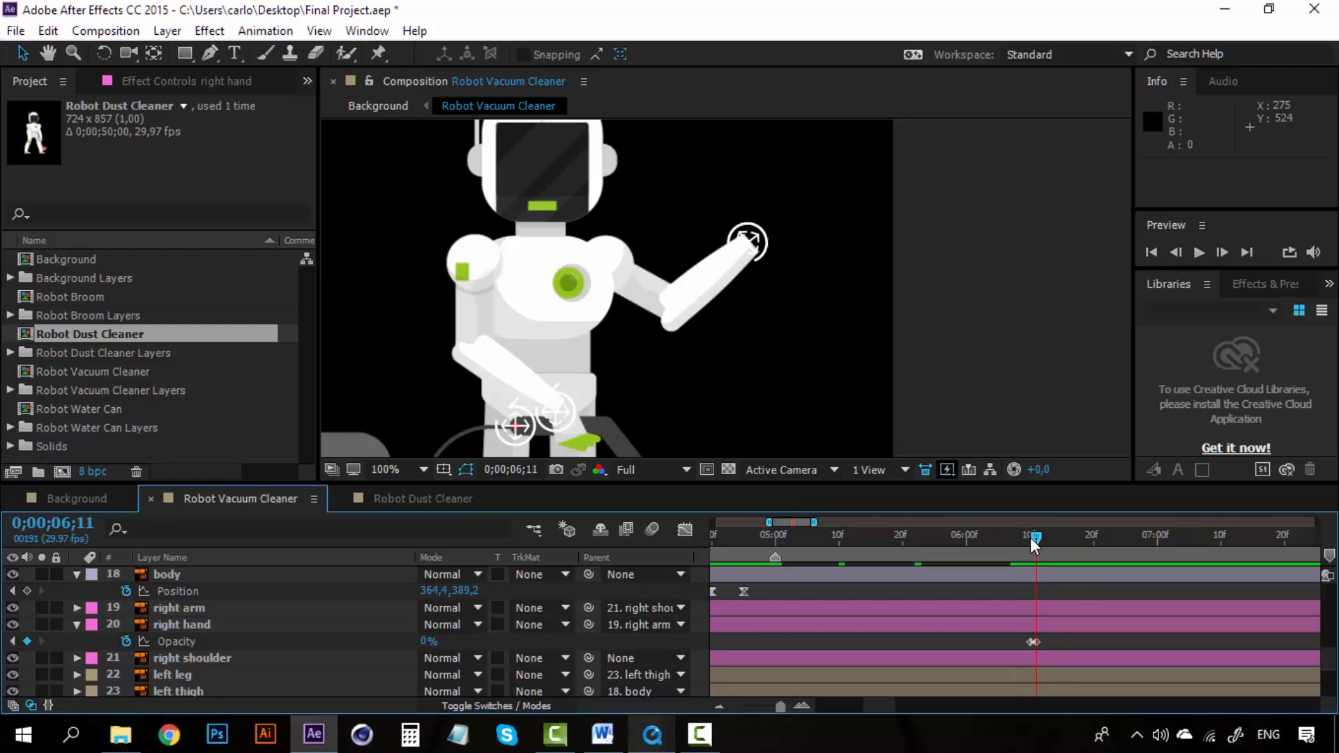
Step: Move the waving hand layer just above the right arm layer and trim its start to 0;00;06;11
scroll(248, 654, "up", 8)
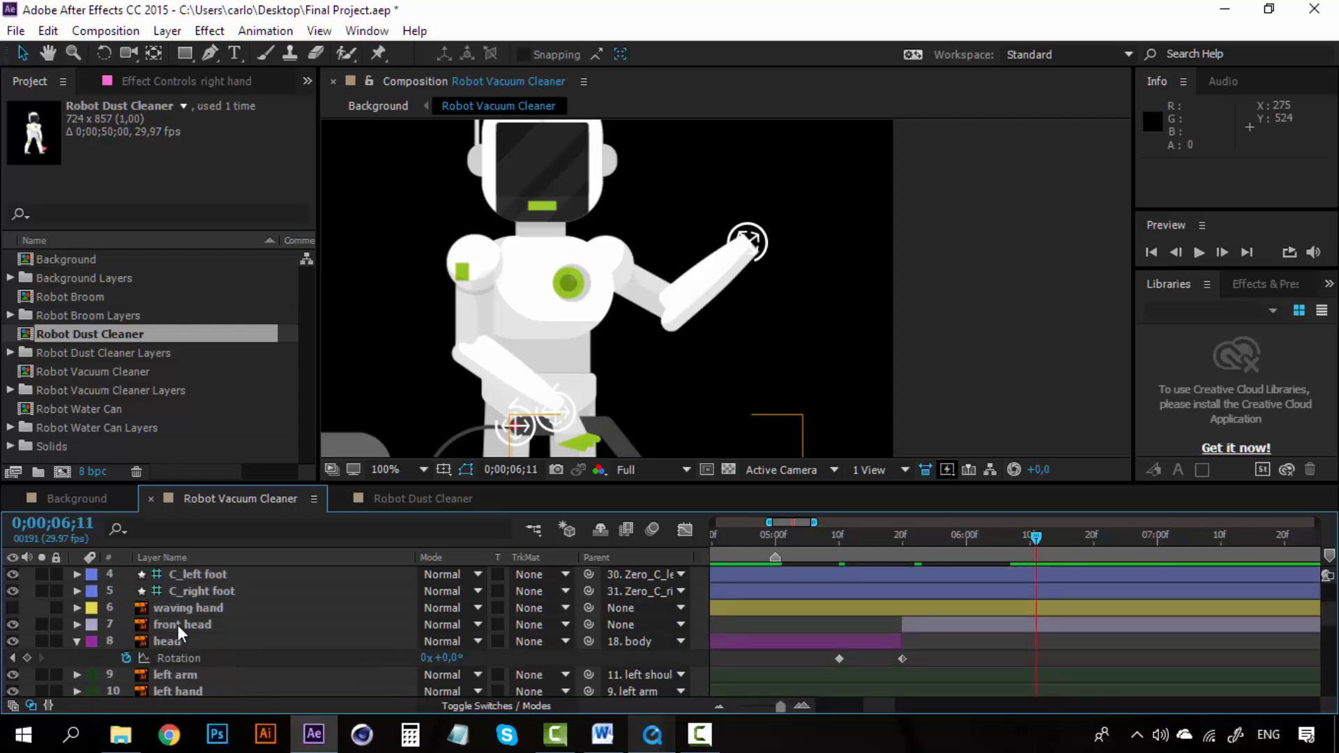
left_click_drag(159, 608, 181, 626)
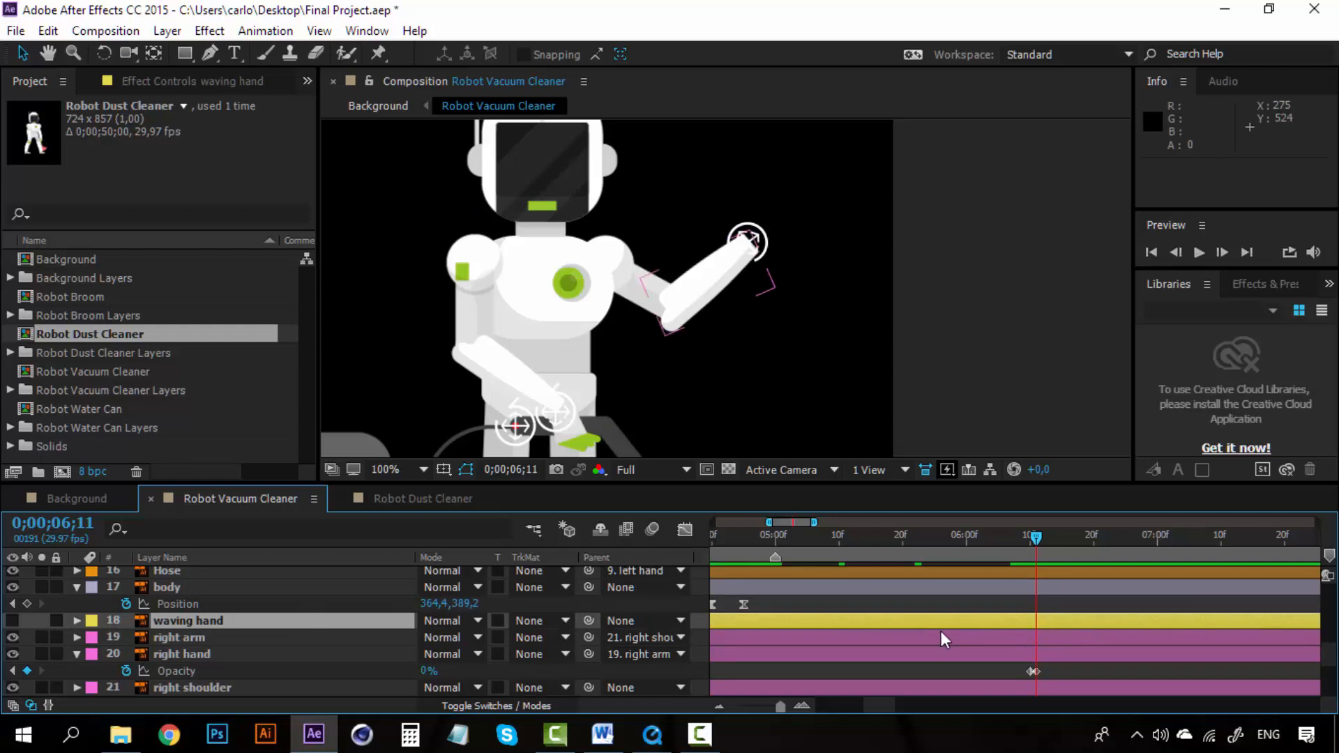
left_click(802, 707)
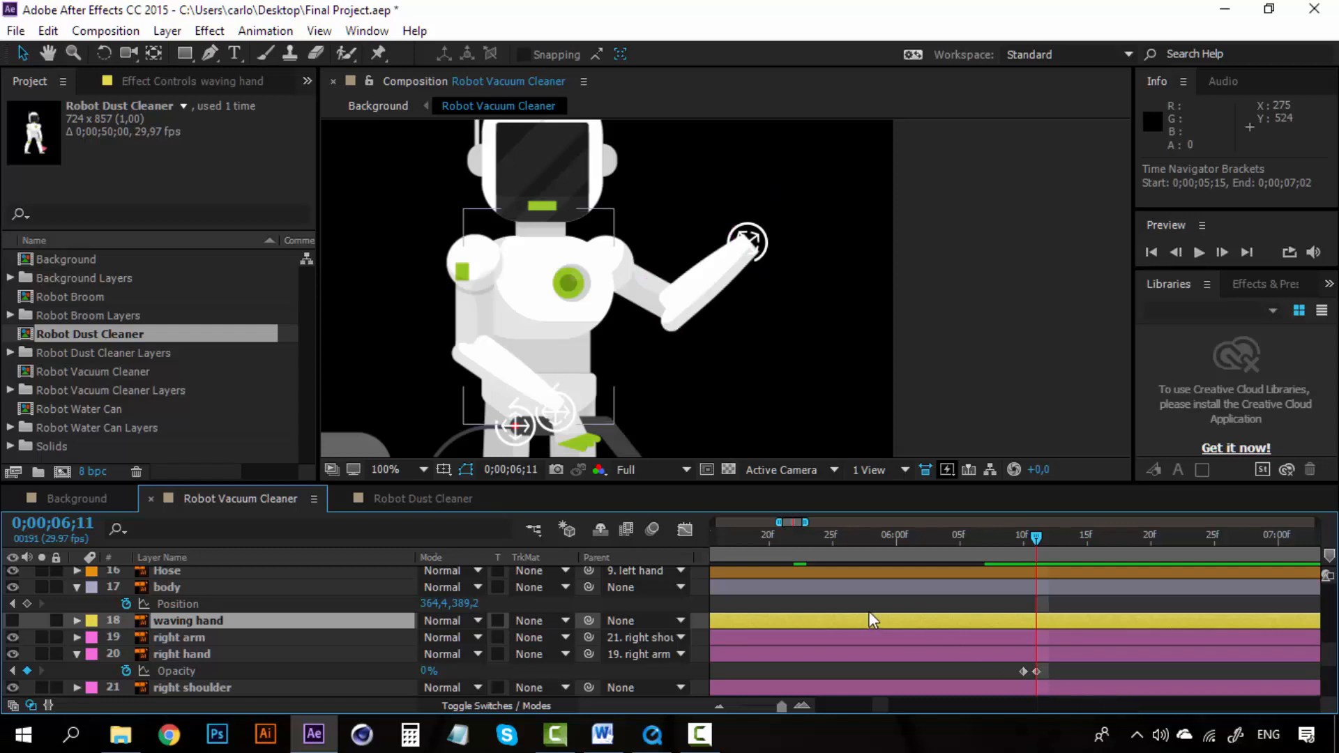
key("alt+bracketleft")
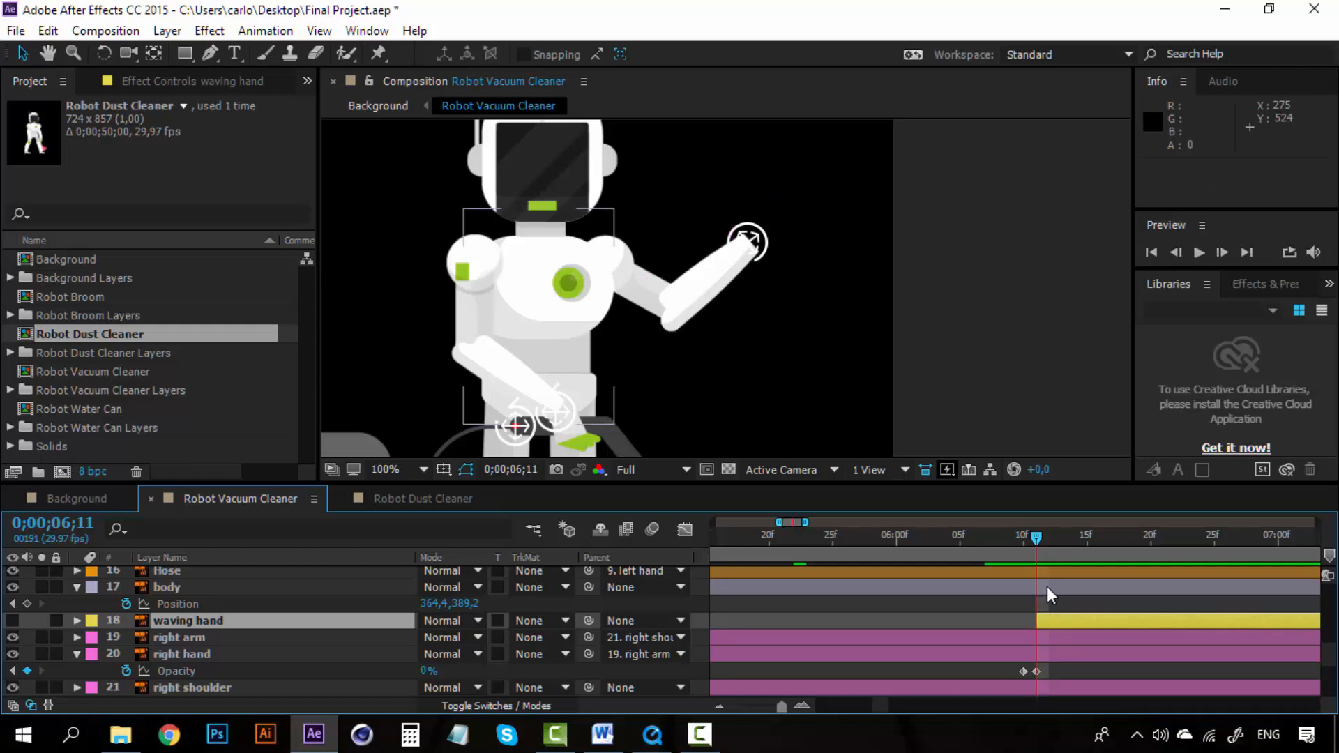
Step: Turn on the waving hand layer's visibility and scrub between 0;00;06;10 and 0;00;06;11 to check the hand swap
left_click(806, 706)
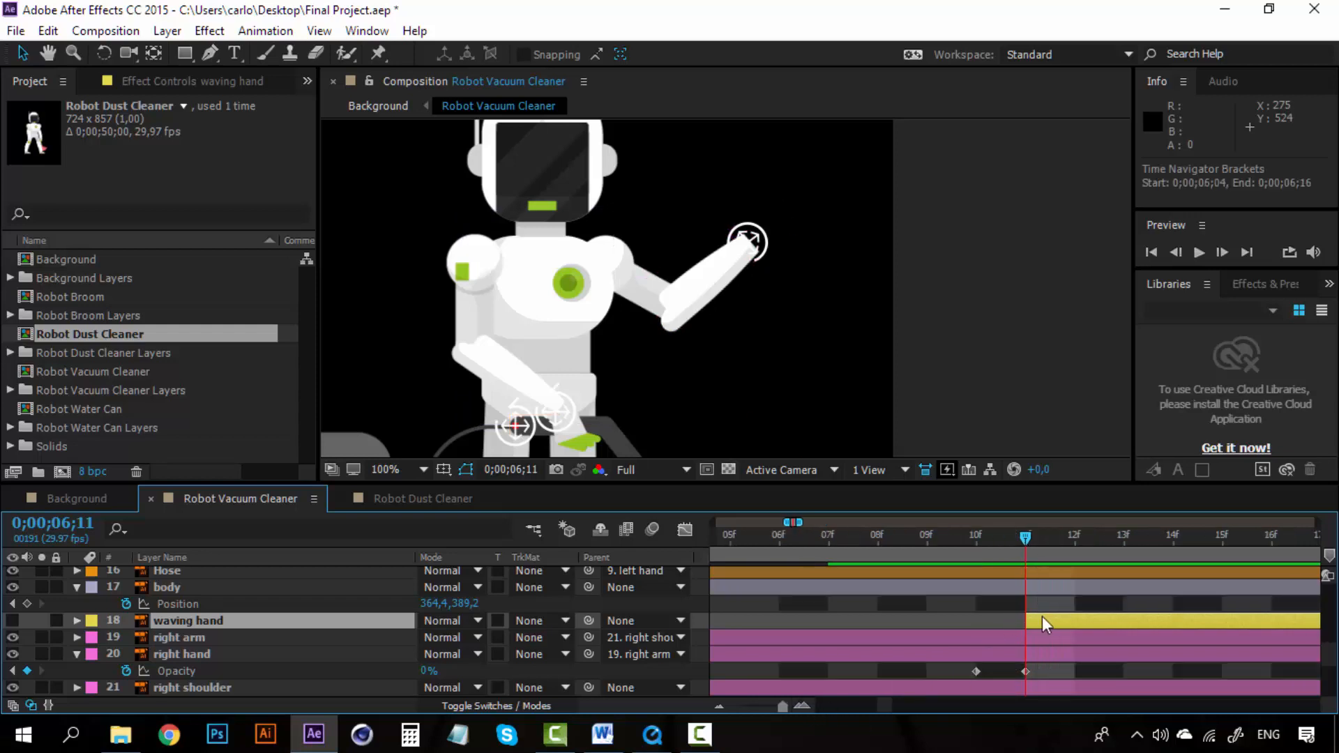
key("Page_Up")
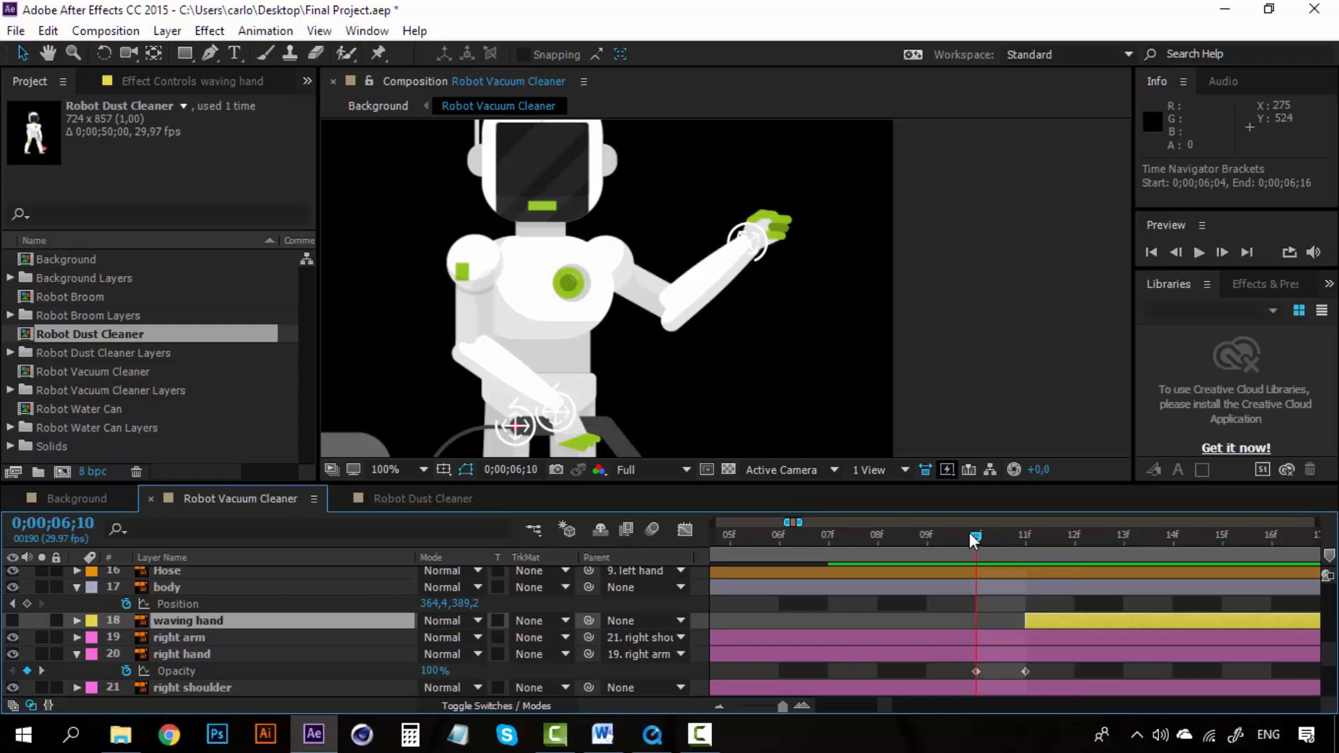
left_click(1029, 530)
left_click(13, 620)
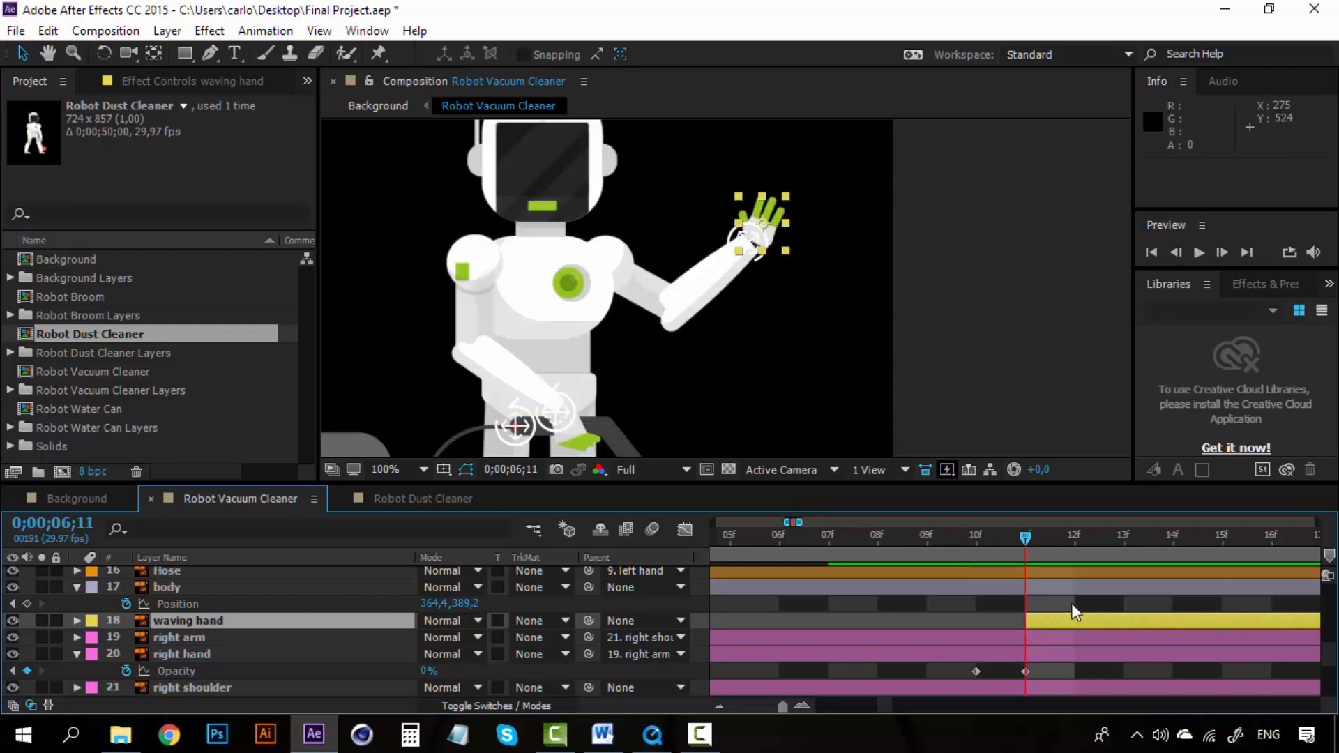
left_click(975, 537)
key("space")
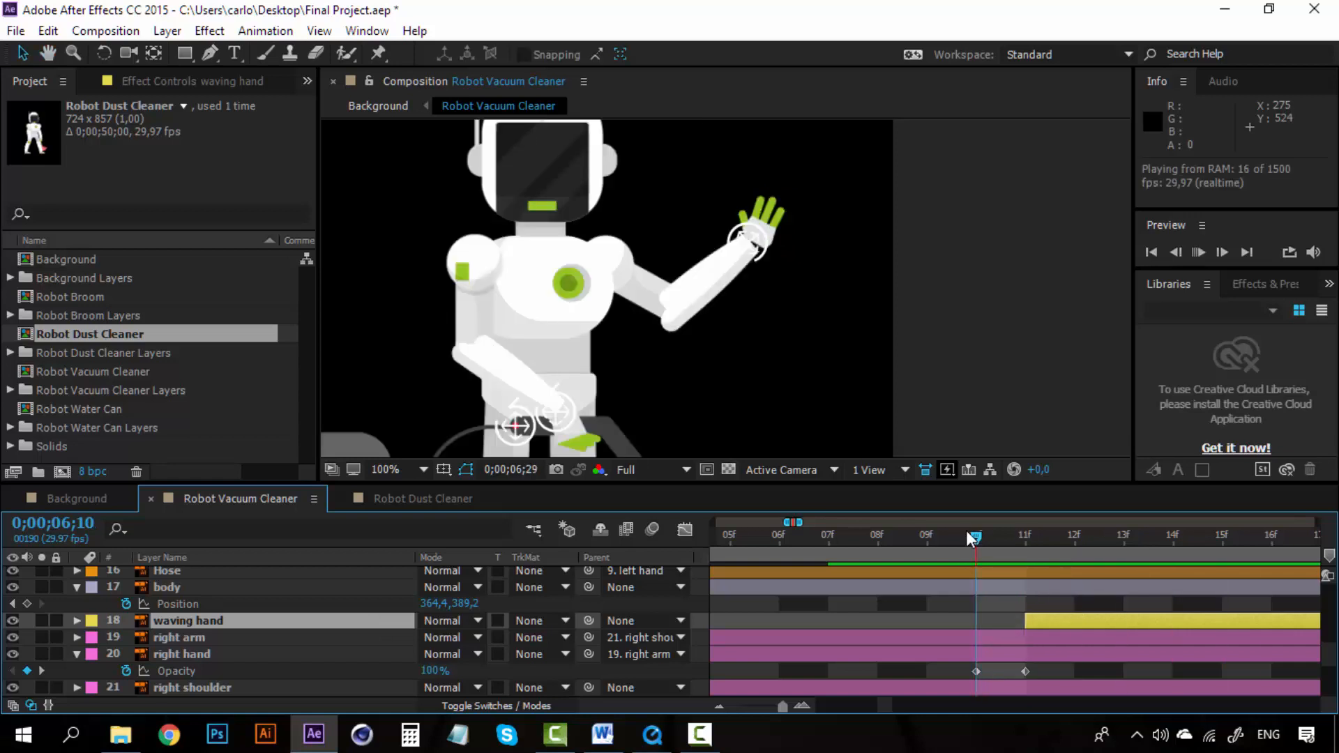
key("space")
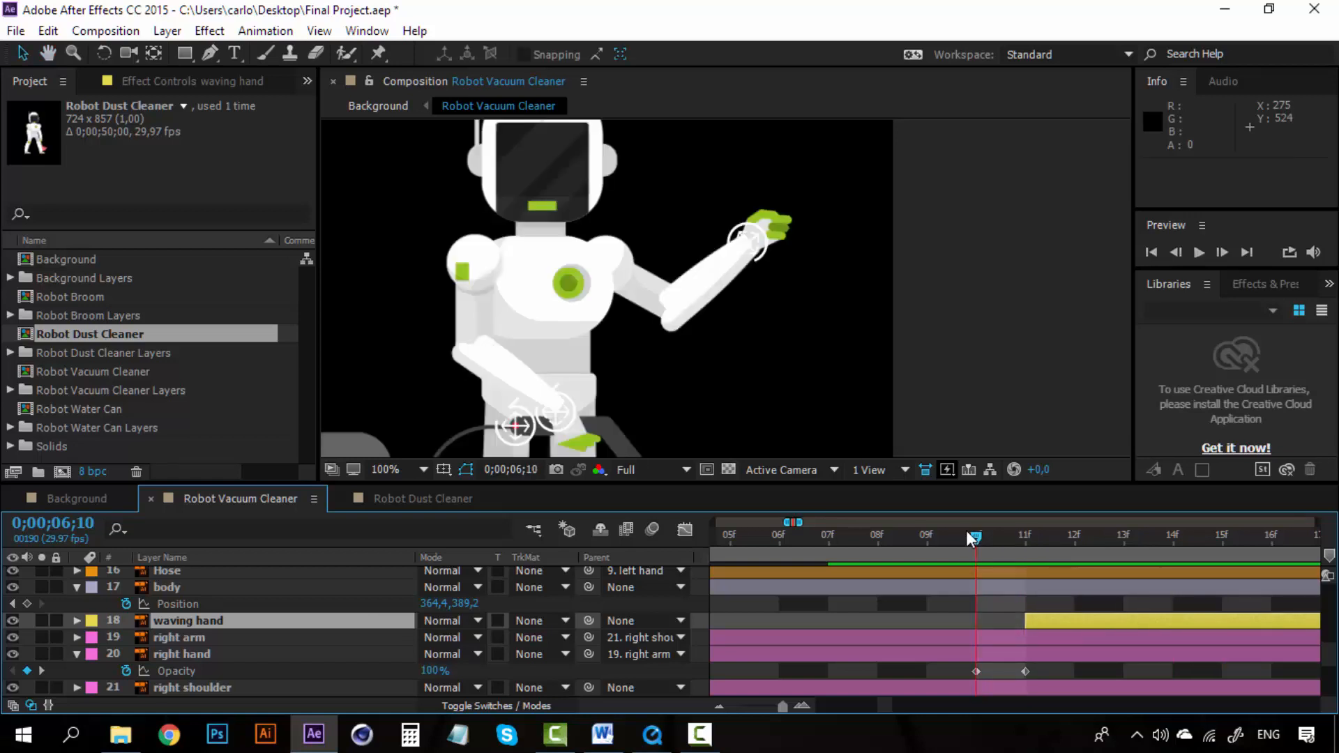
left_click_drag(977, 536, 1024, 537)
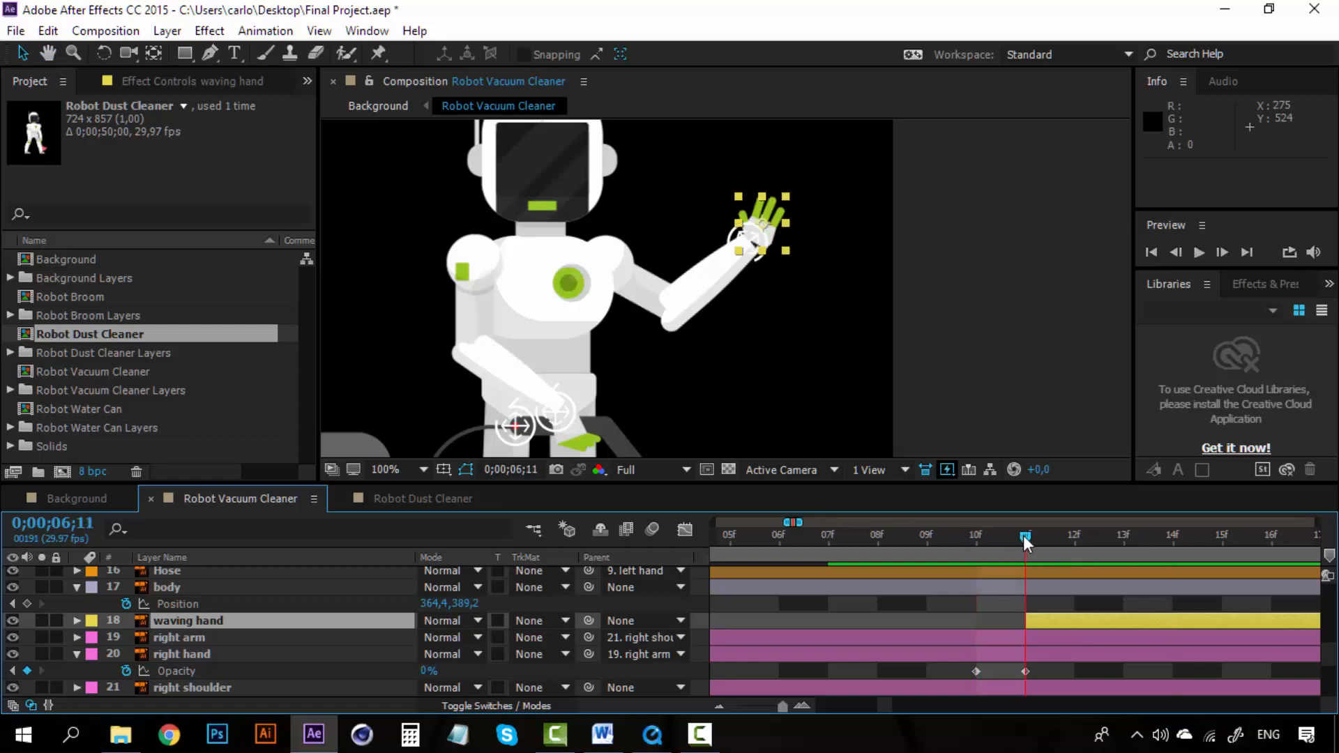
Step: Zoom in on the raised hand and rotate the waving hand layer to about 20°
left_click(760, 234)
scroll(763, 247, "up", 1)
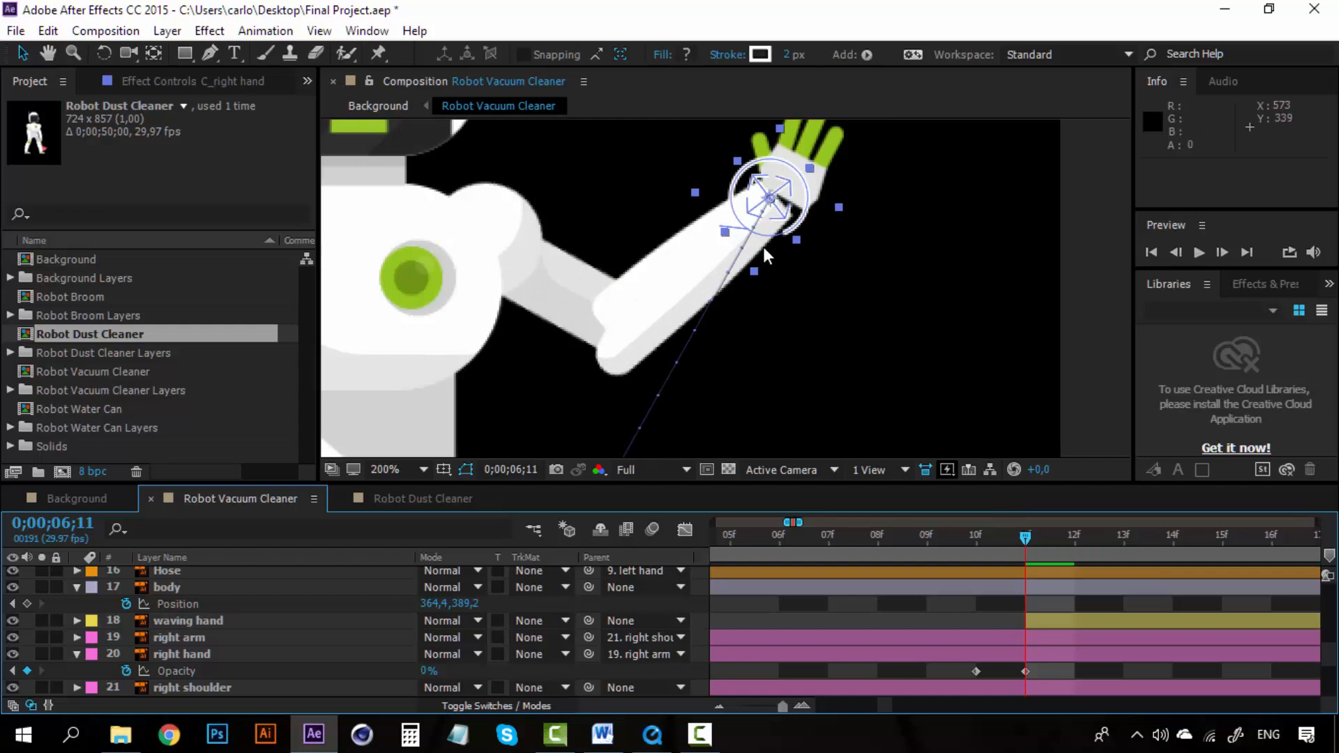
left_click(164, 629)
left_click(182, 622)
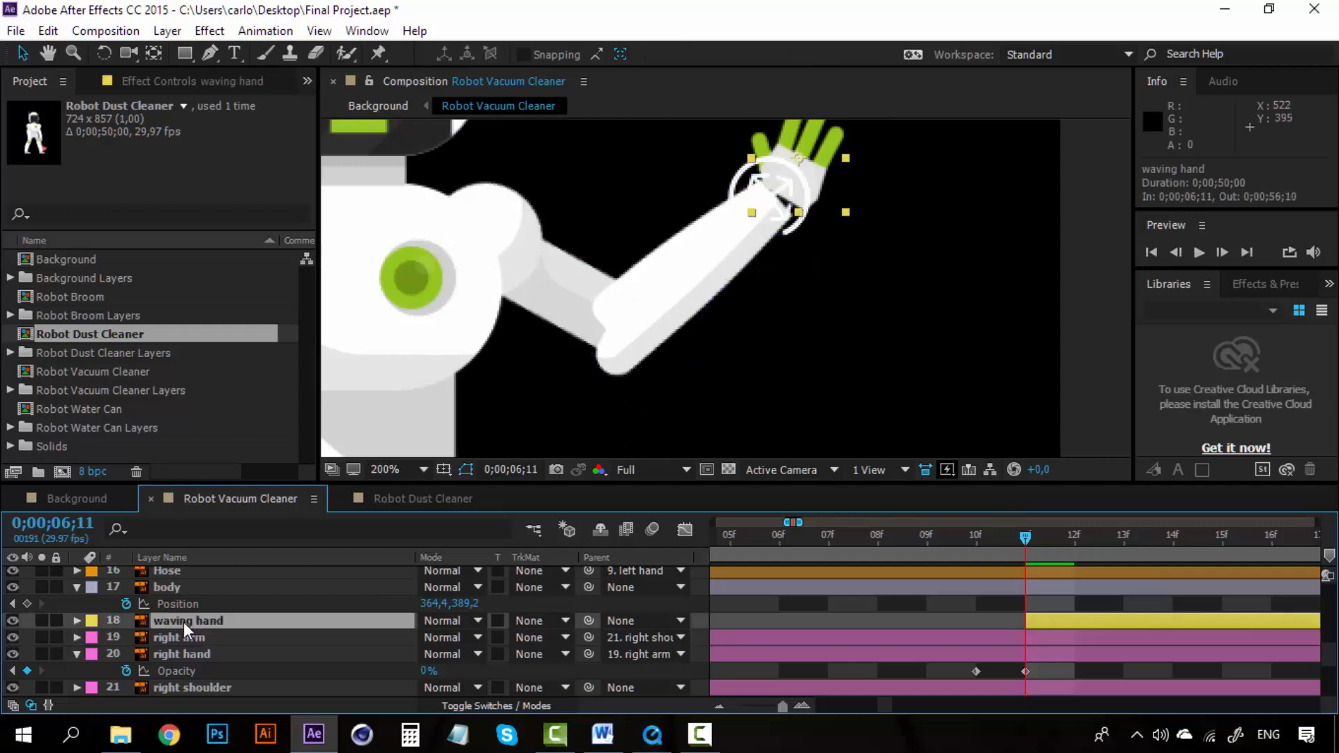
key("r")
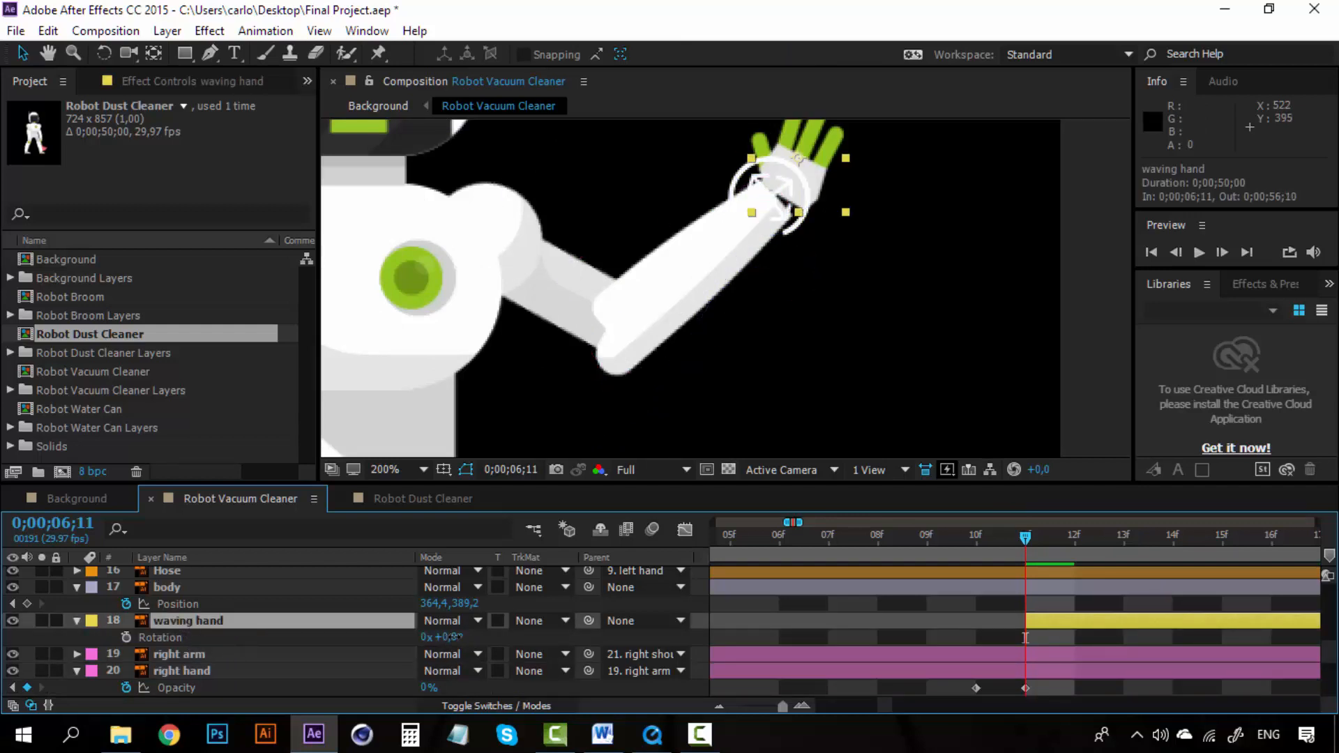
left_click_drag(450, 637, 464, 637)
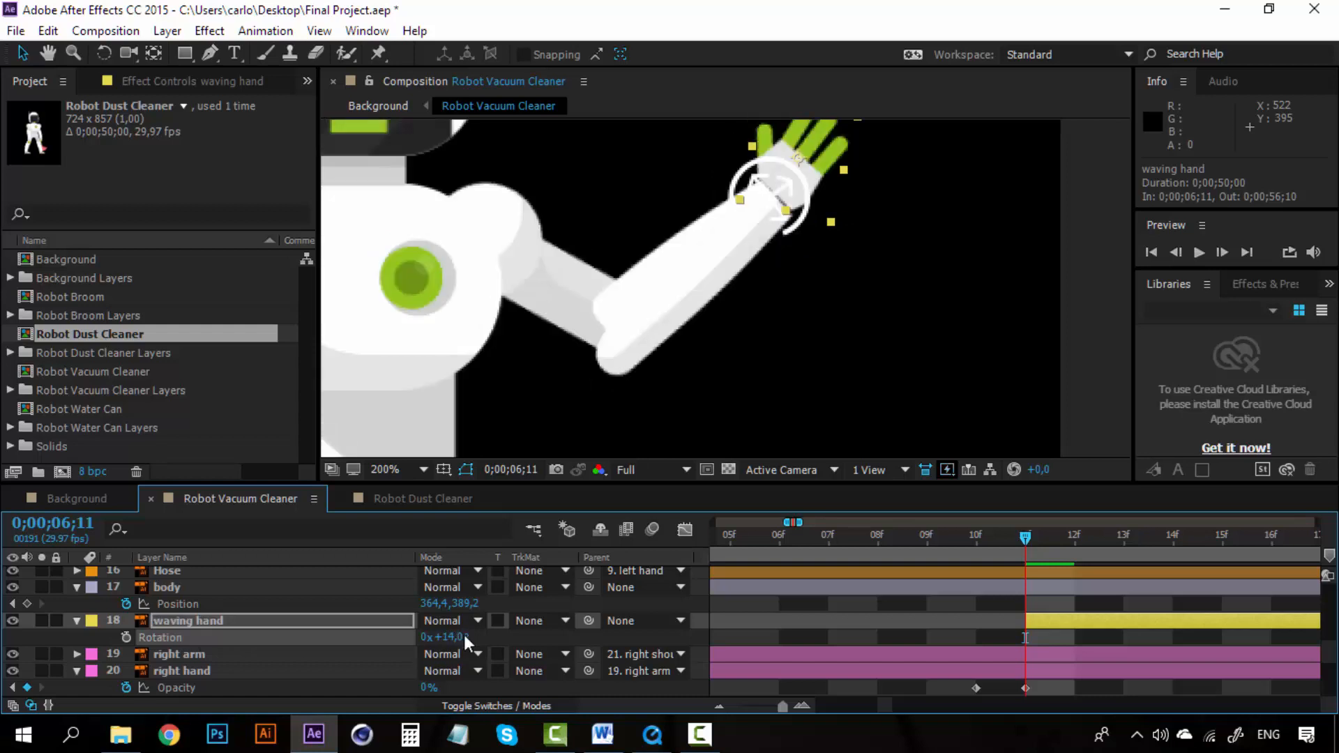
left_click(467, 639)
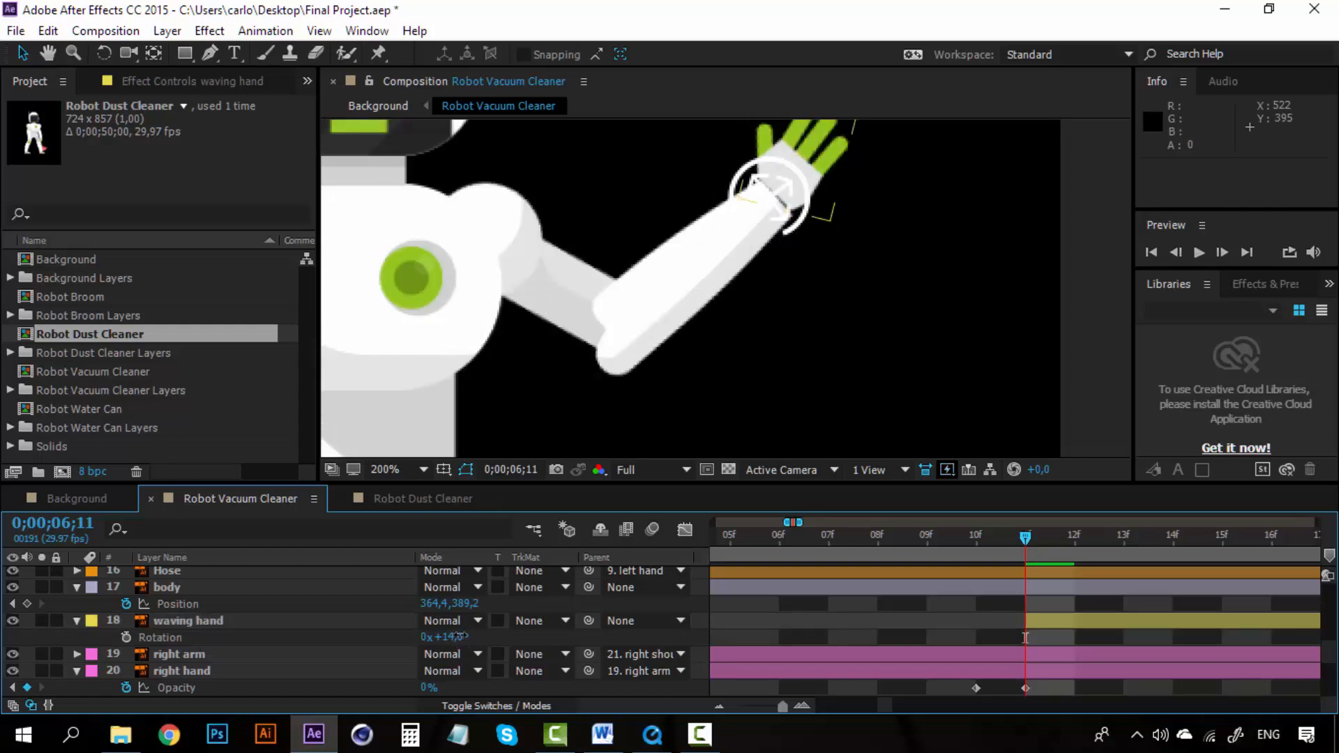
left_click_drag(462, 636, 468, 637)
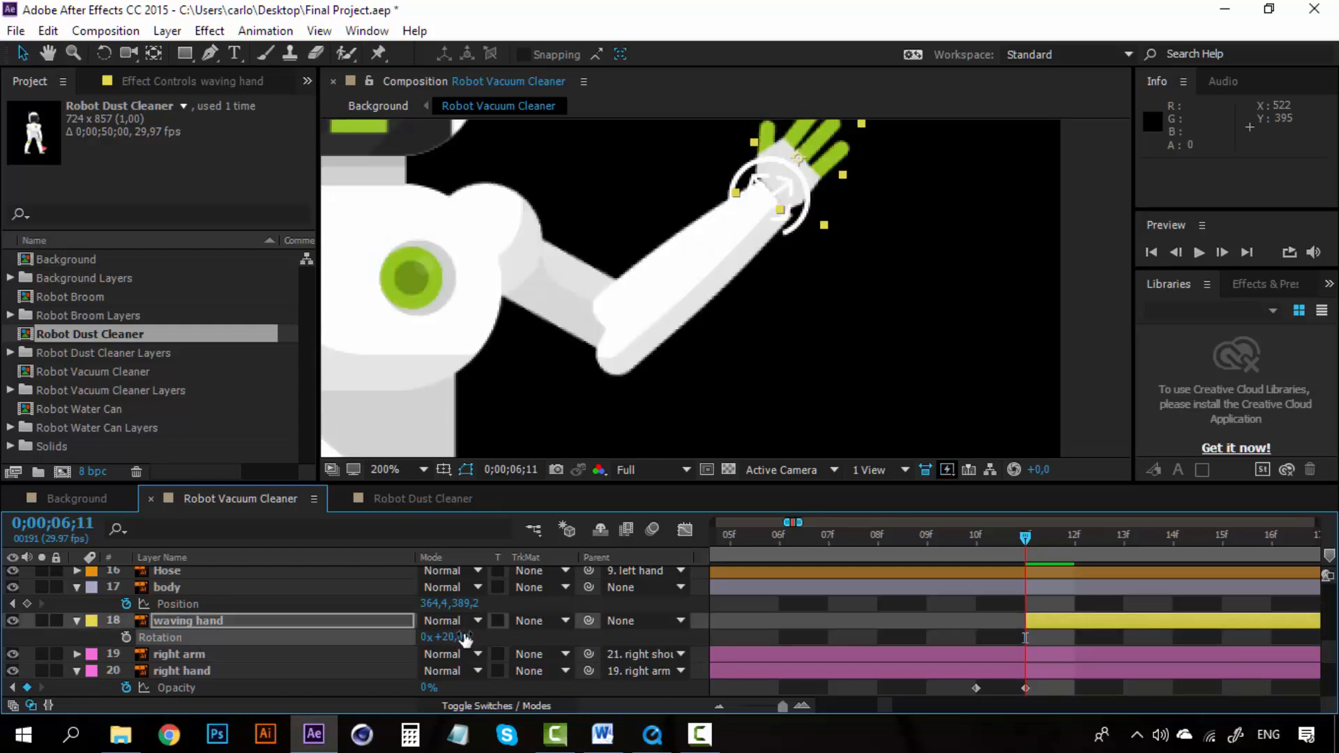
Step: Nudge the waving hand layer's position to about 592, 297 so it sits on the wrist
left_click(229, 620)
key("Return")
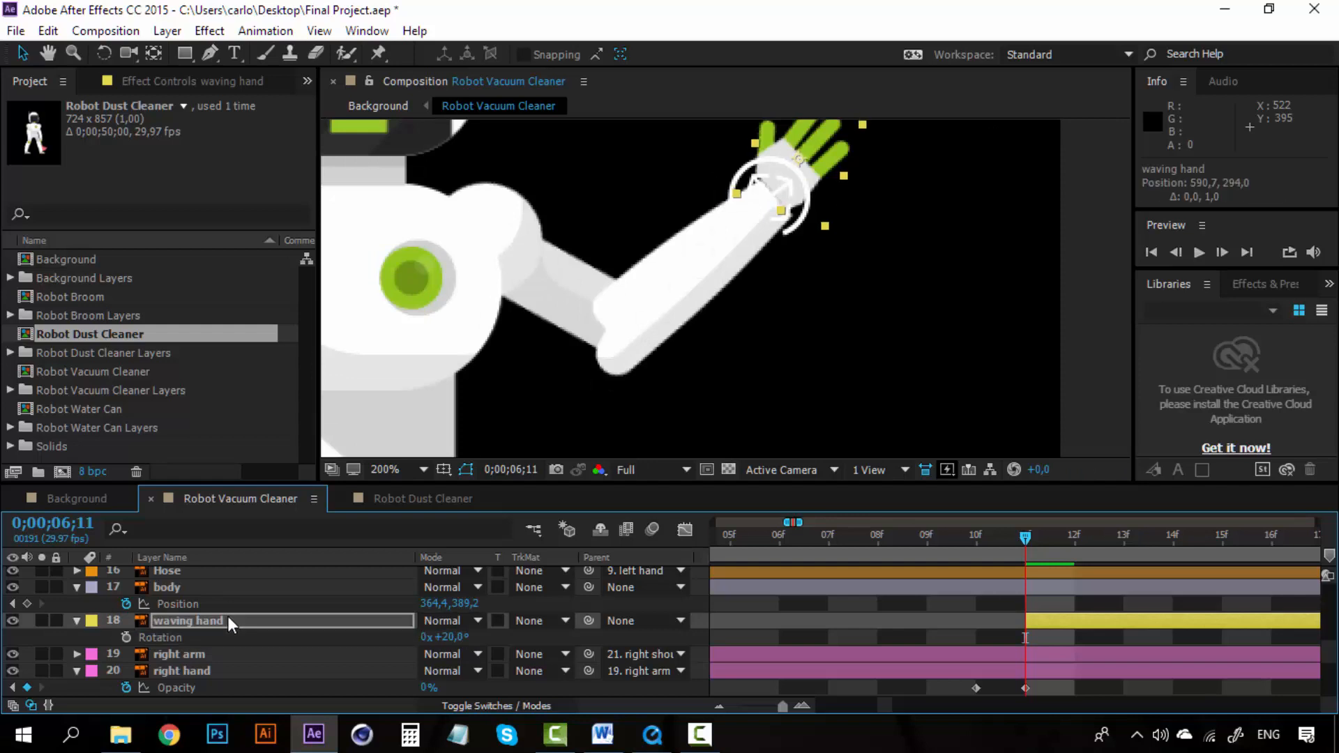
key("Right")
key("Down")
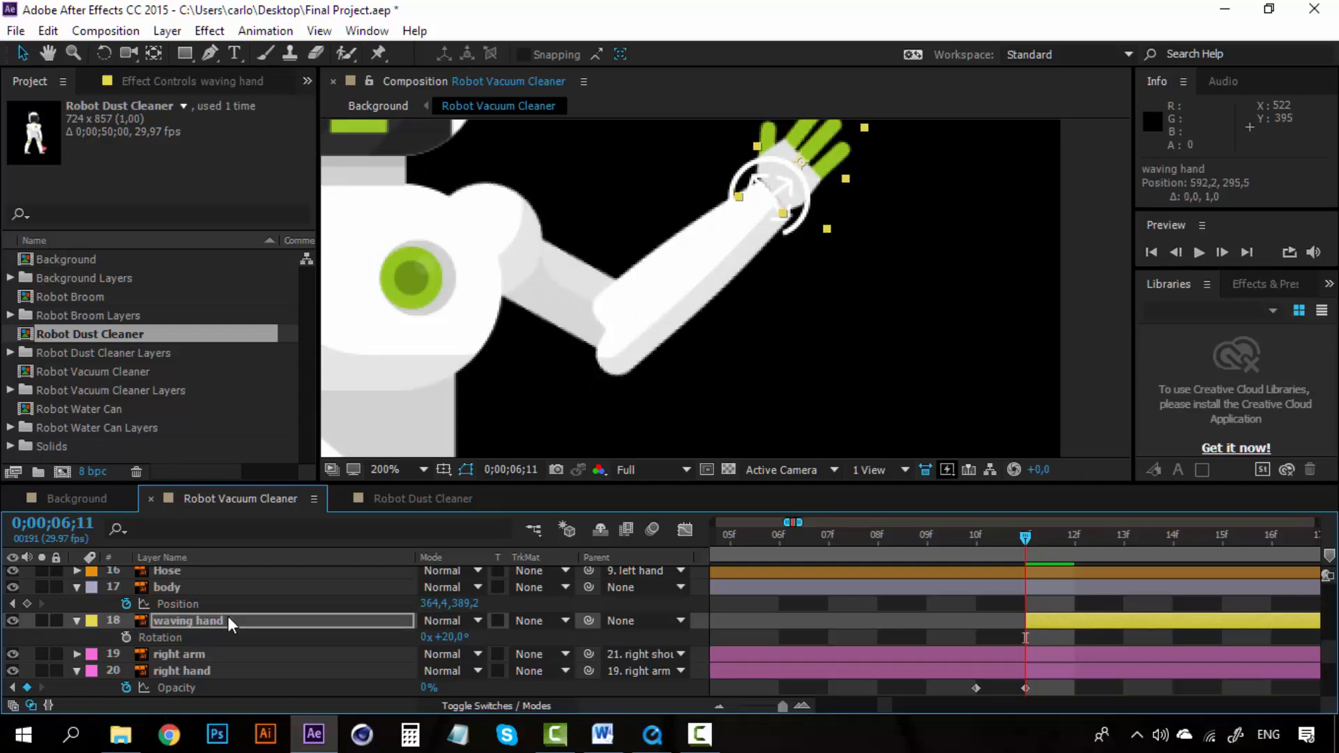
key("Down")
key("Left")
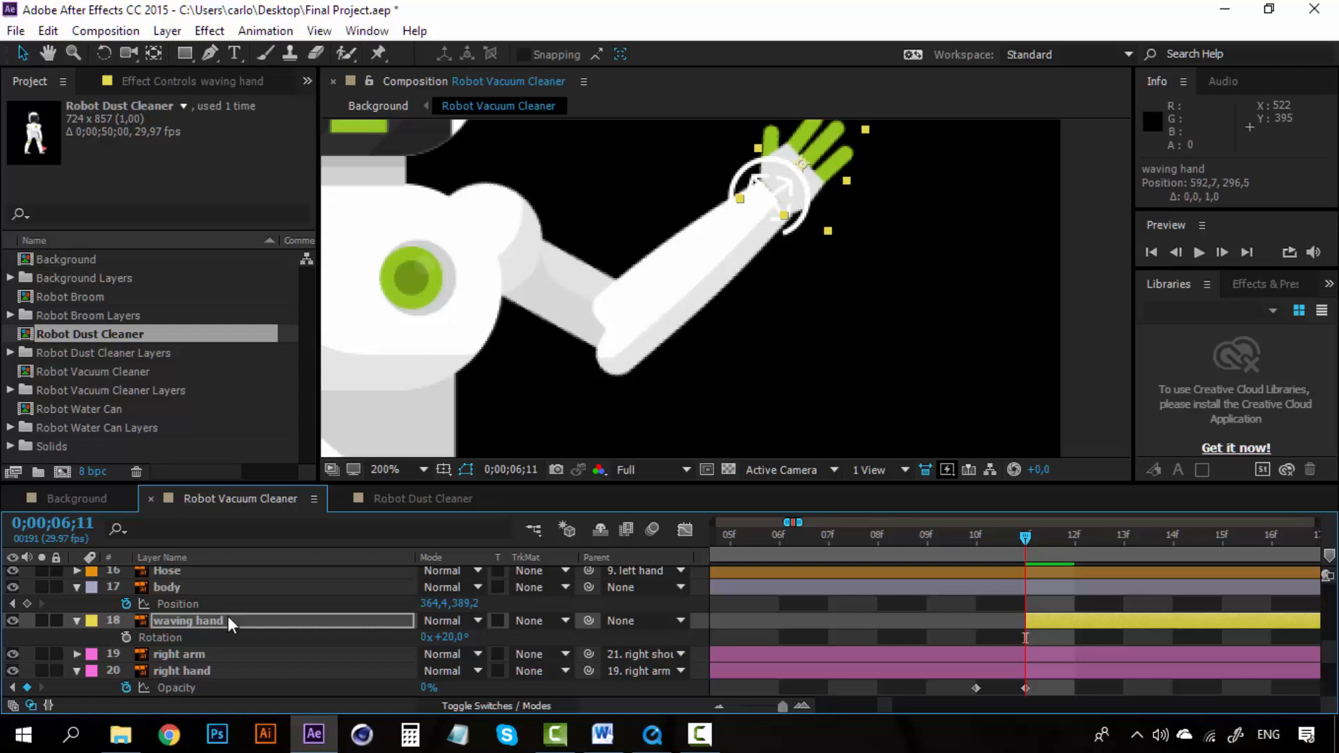
key("Down")
key("Down")
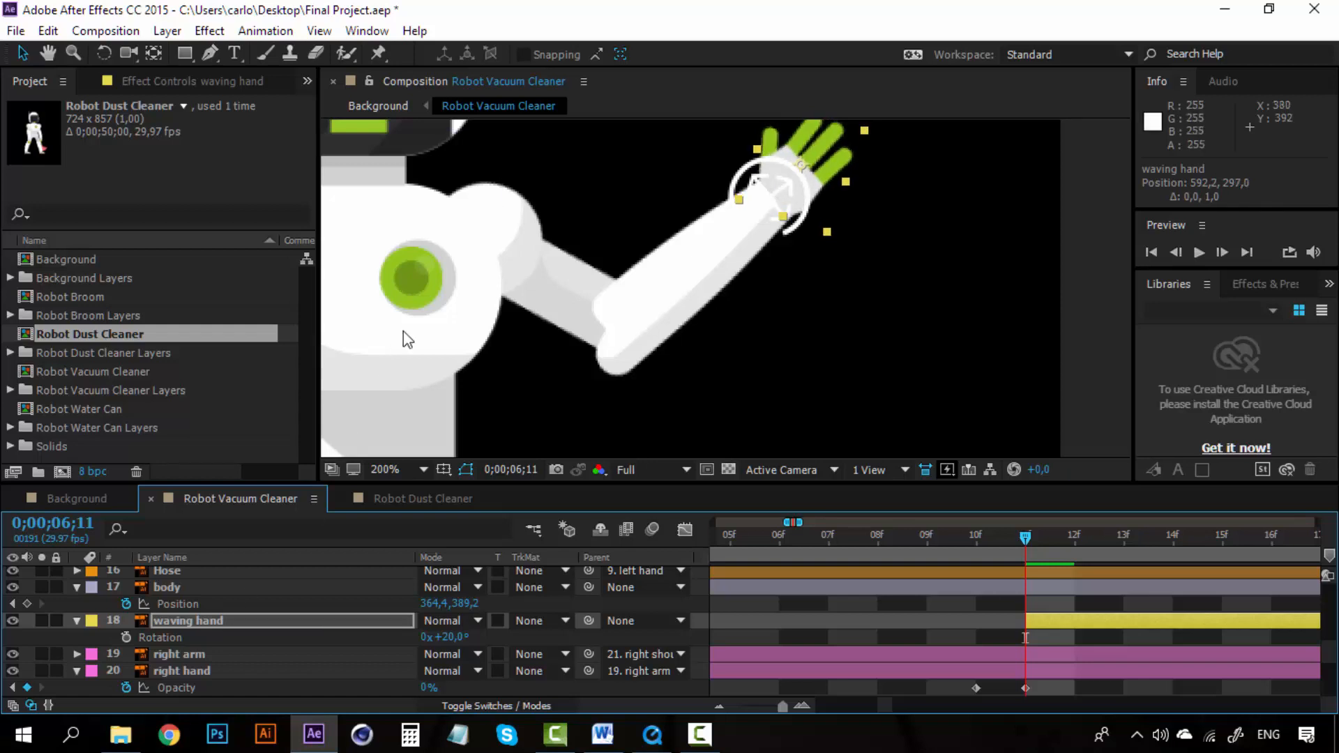
key("comma")
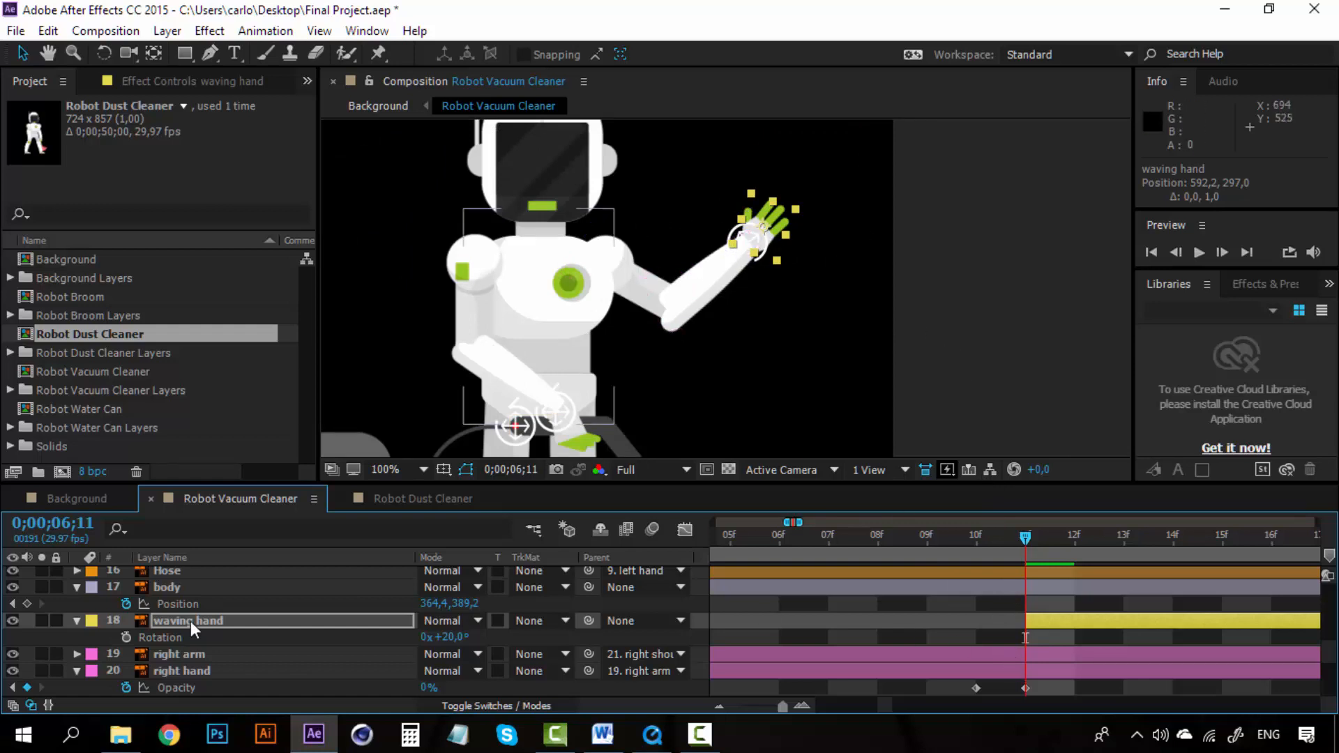
left_click(719, 707)
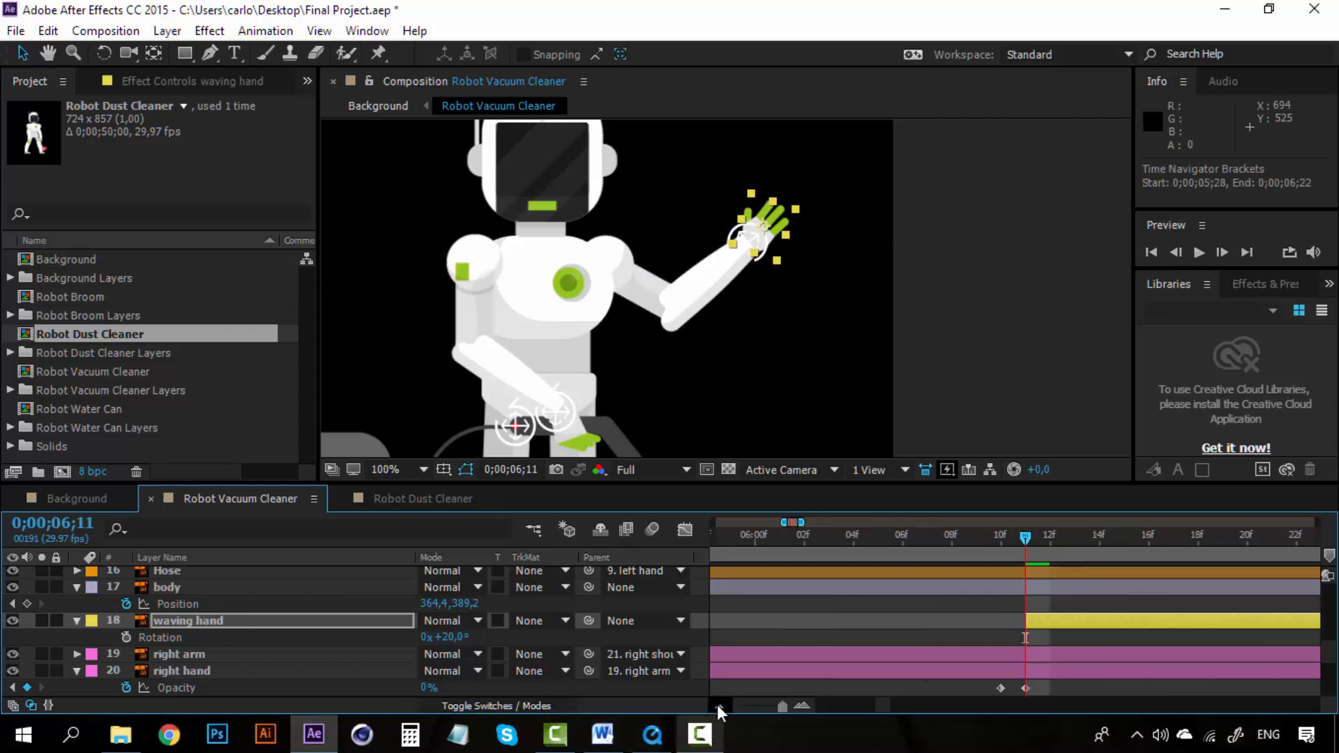
left_click(224, 620)
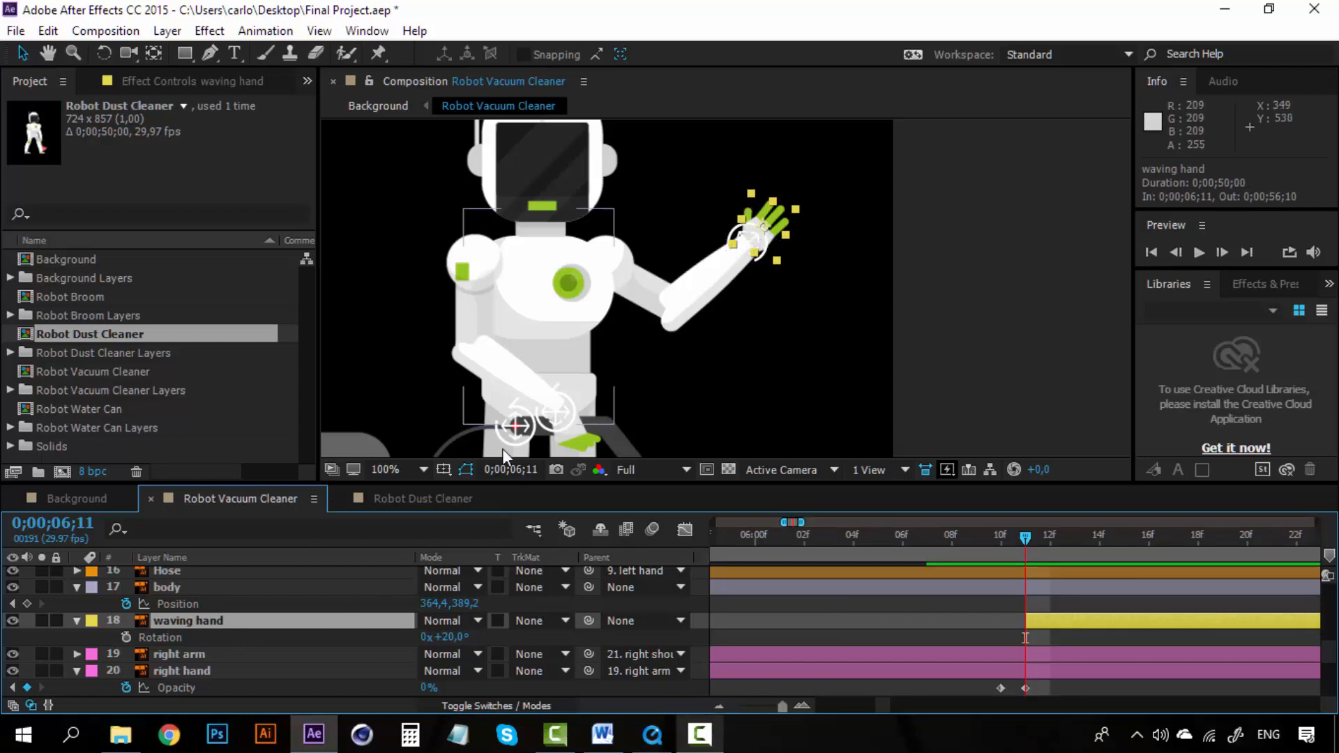
left_click(966, 249)
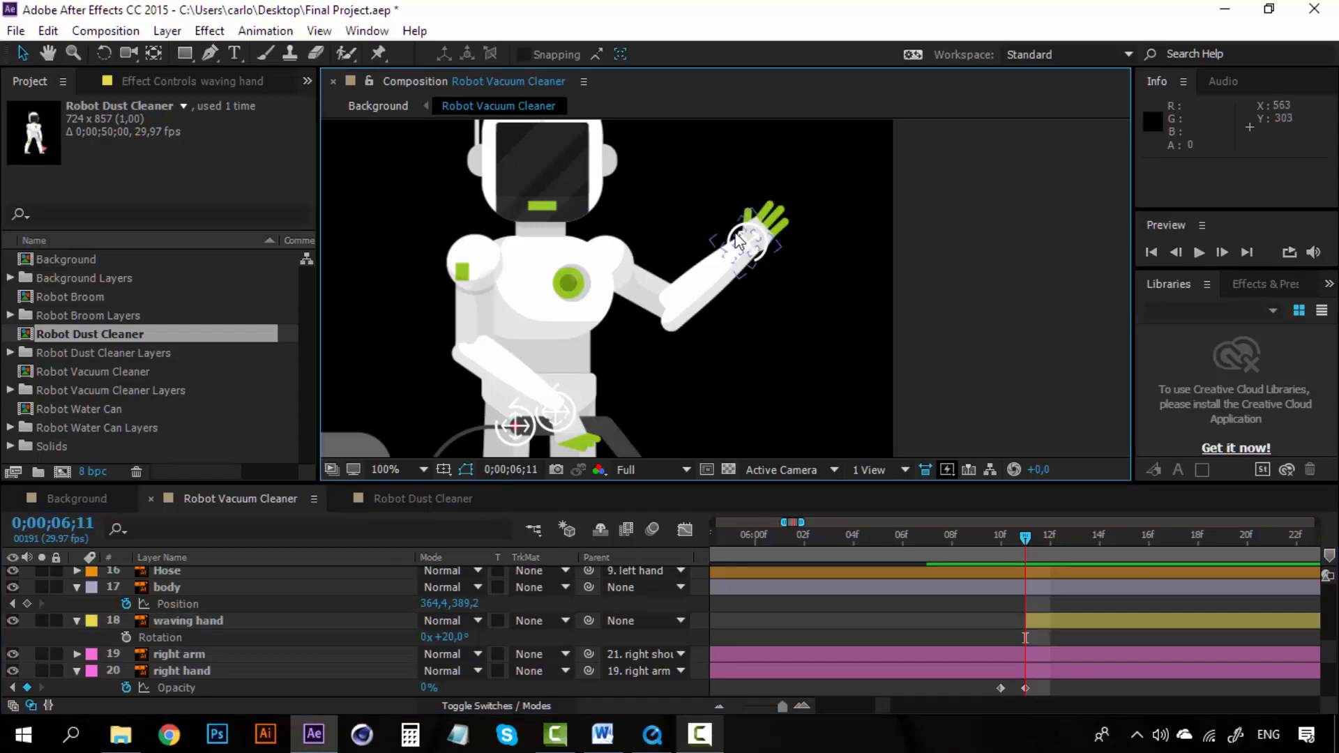
left_click_drag(738, 241, 675, 239)
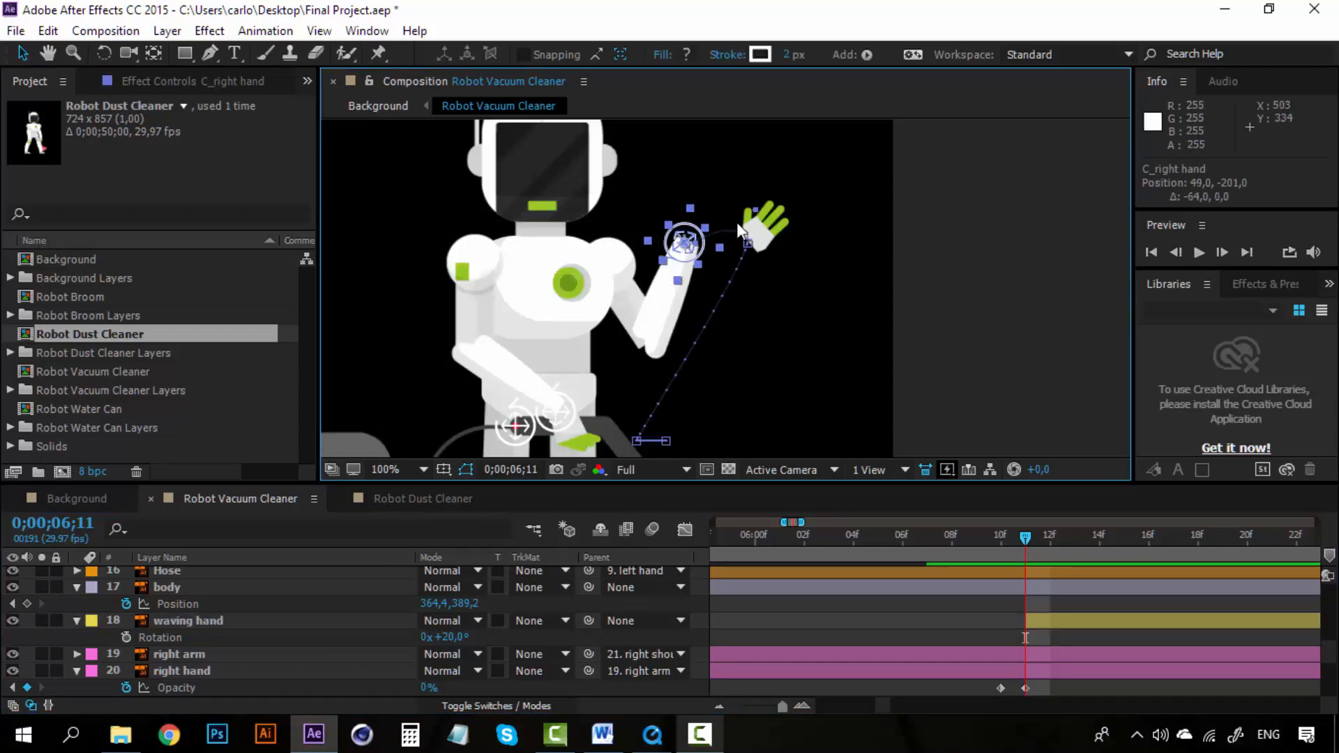
key("ctrl+z")
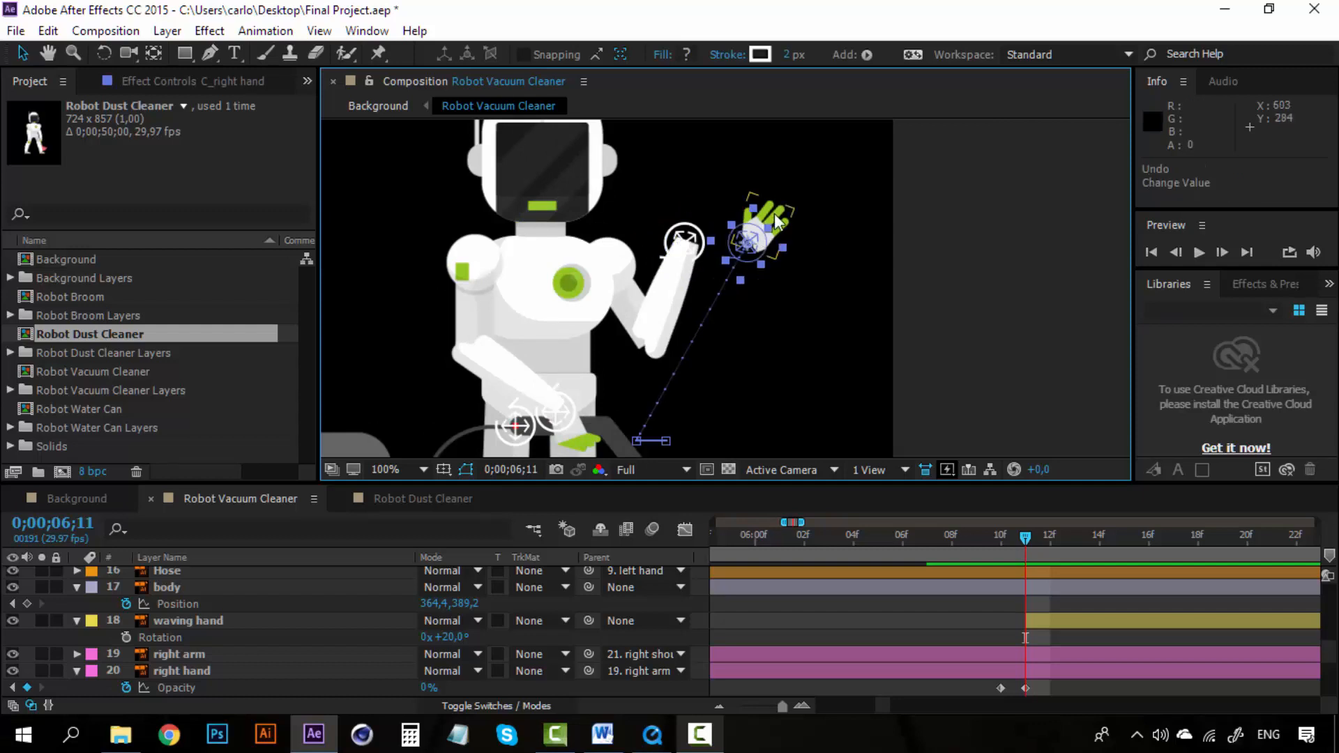
Step: Parent the waving hand layer to the C_right hand controller
left_click(244, 626)
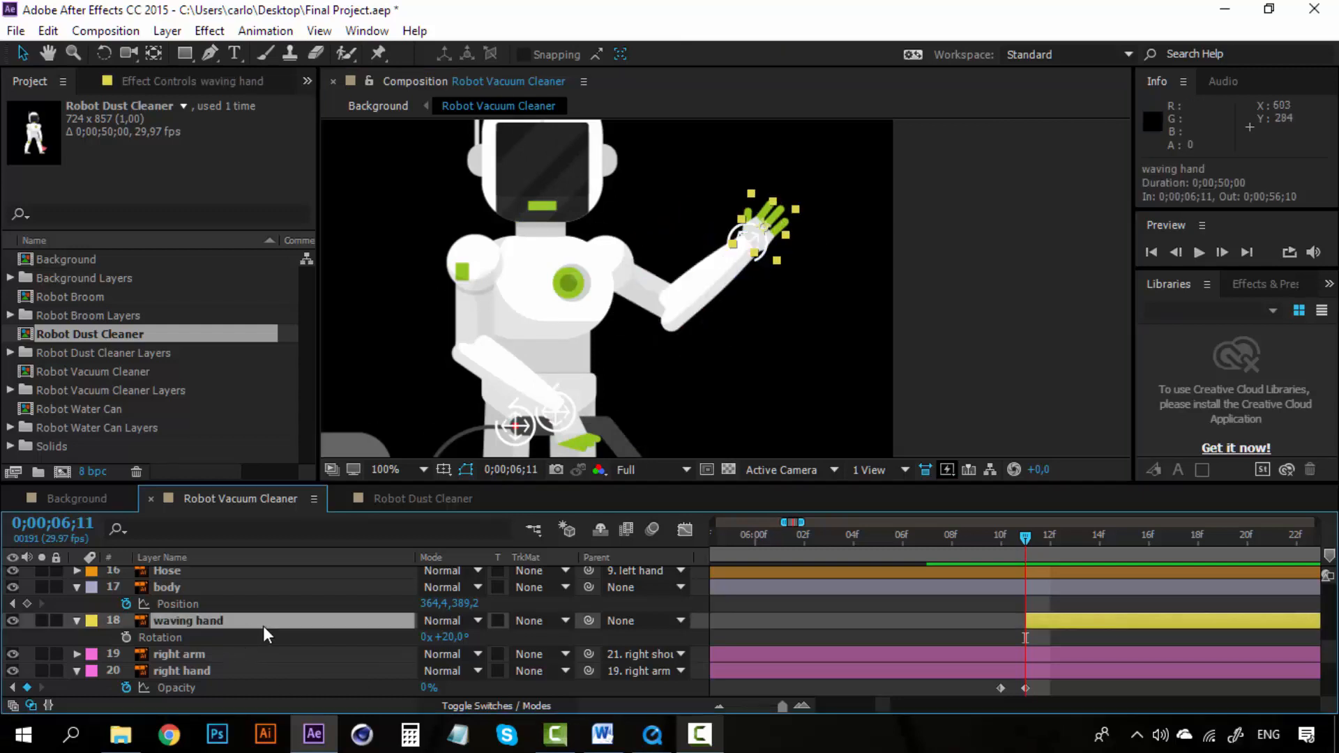
left_click(620, 618)
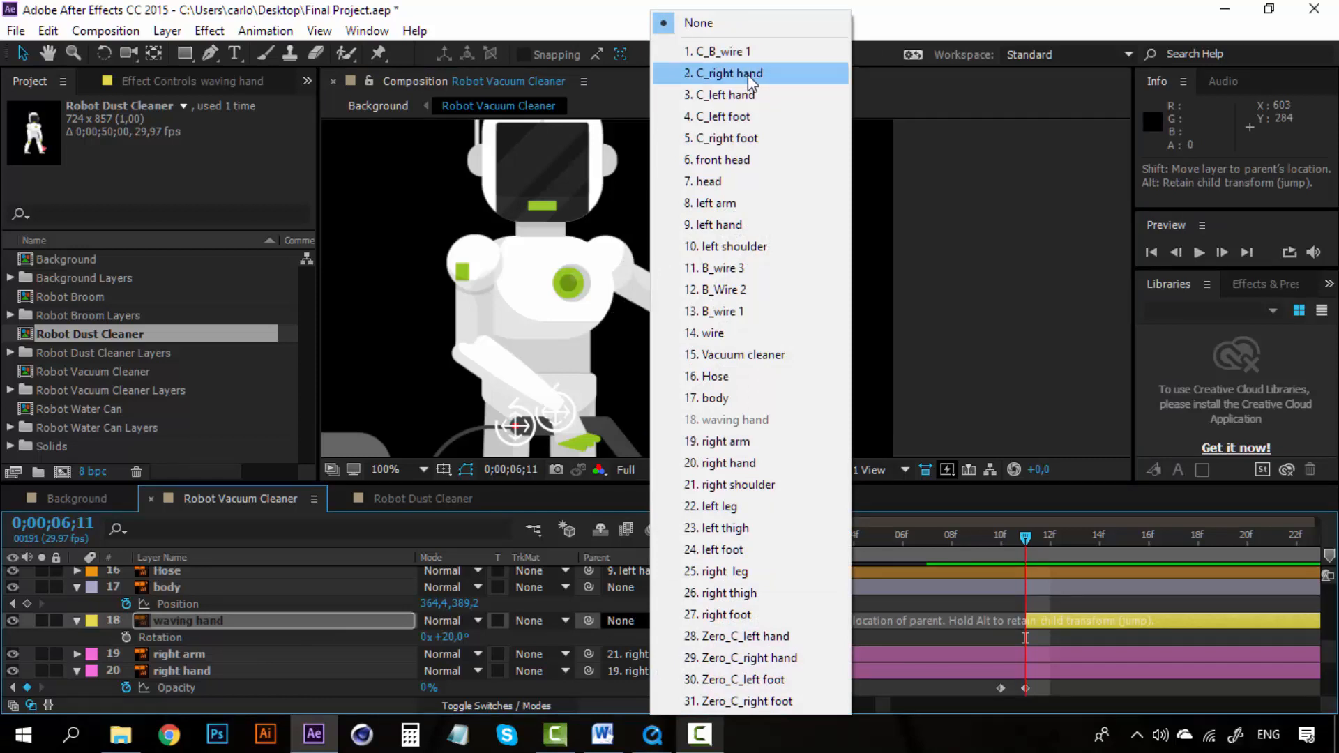
left_click(705, 76)
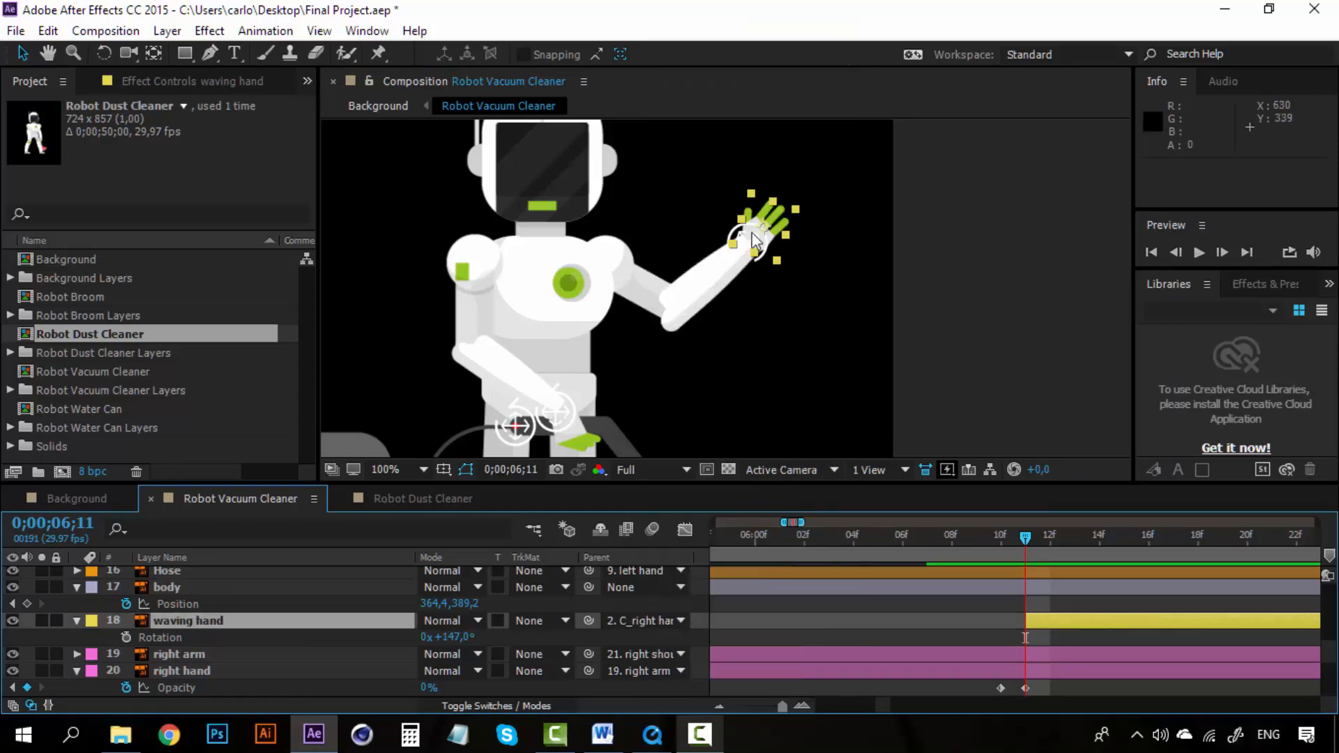
Step: Keyframe the C_right hand controller's position at 0;00;06;20, moving the raised hand inward to about 57, -201
left_click_drag(754, 243, 691, 238)
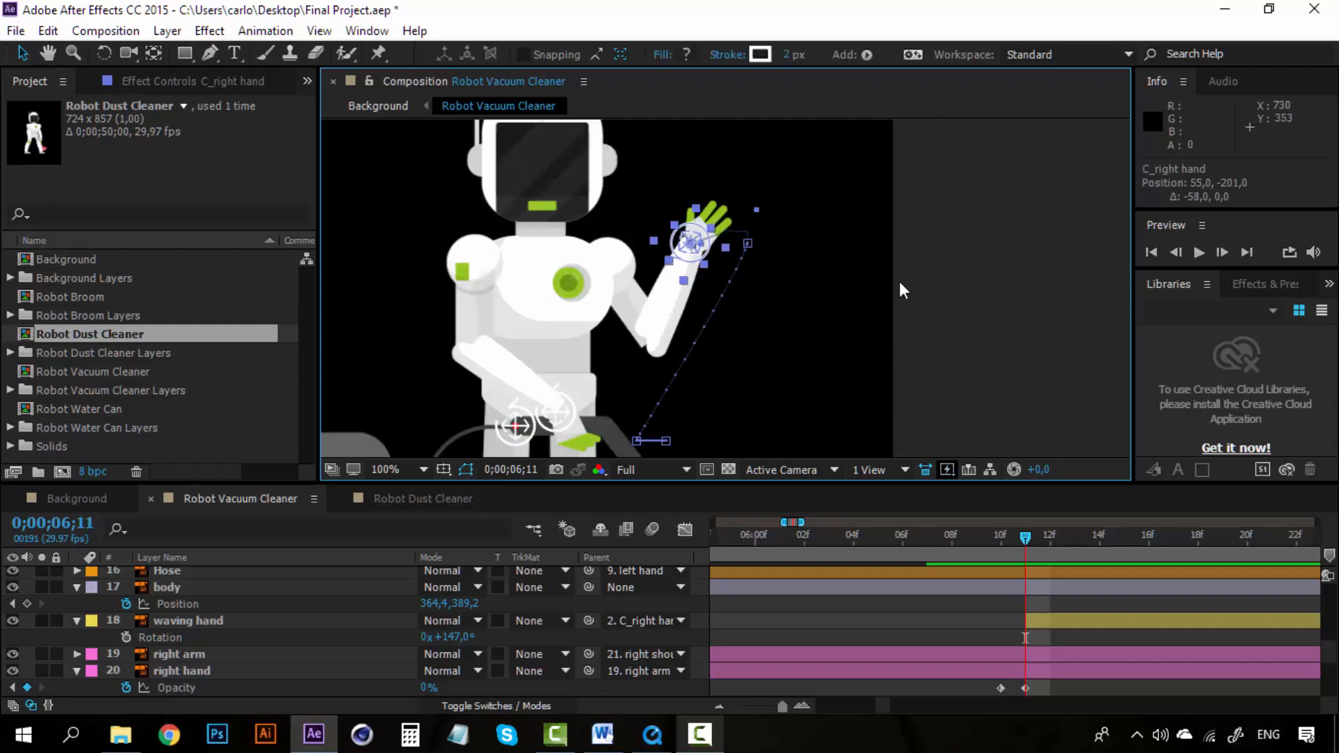
key("ctrl+z")
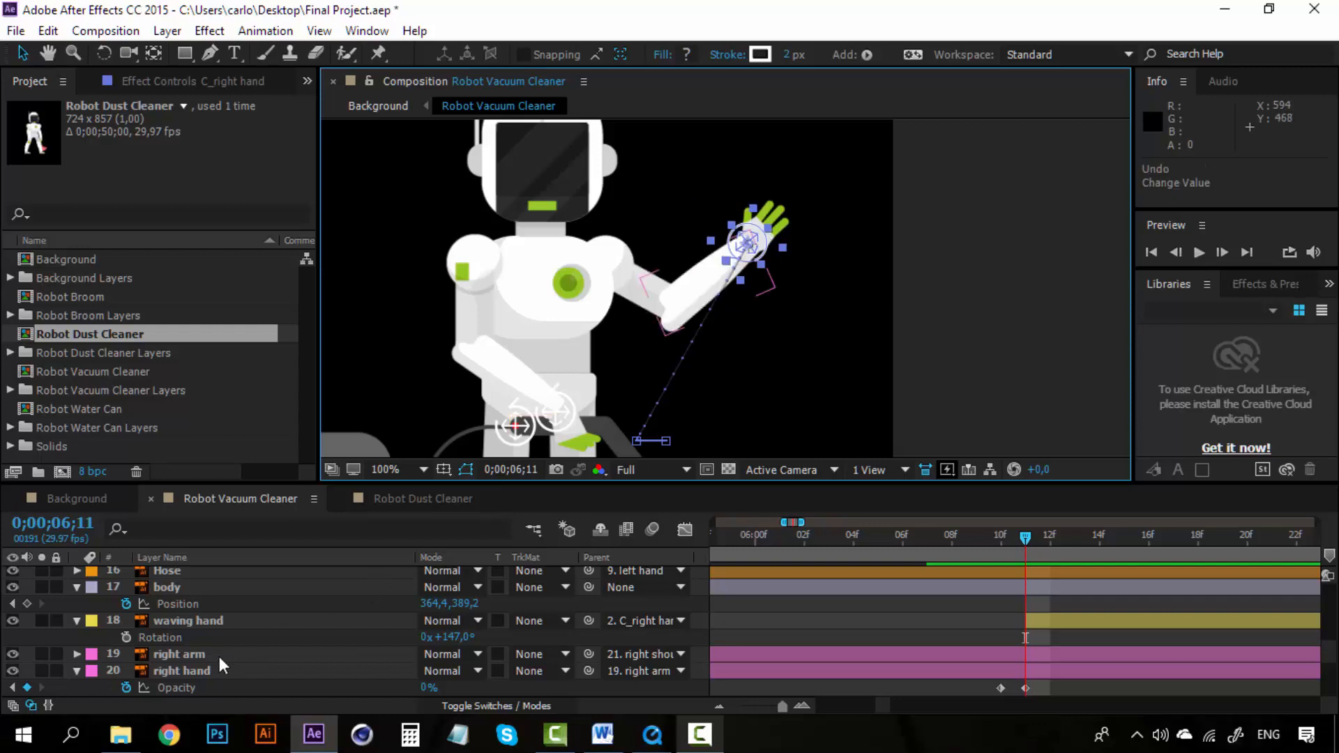
scroll(219, 666, "up", 10)
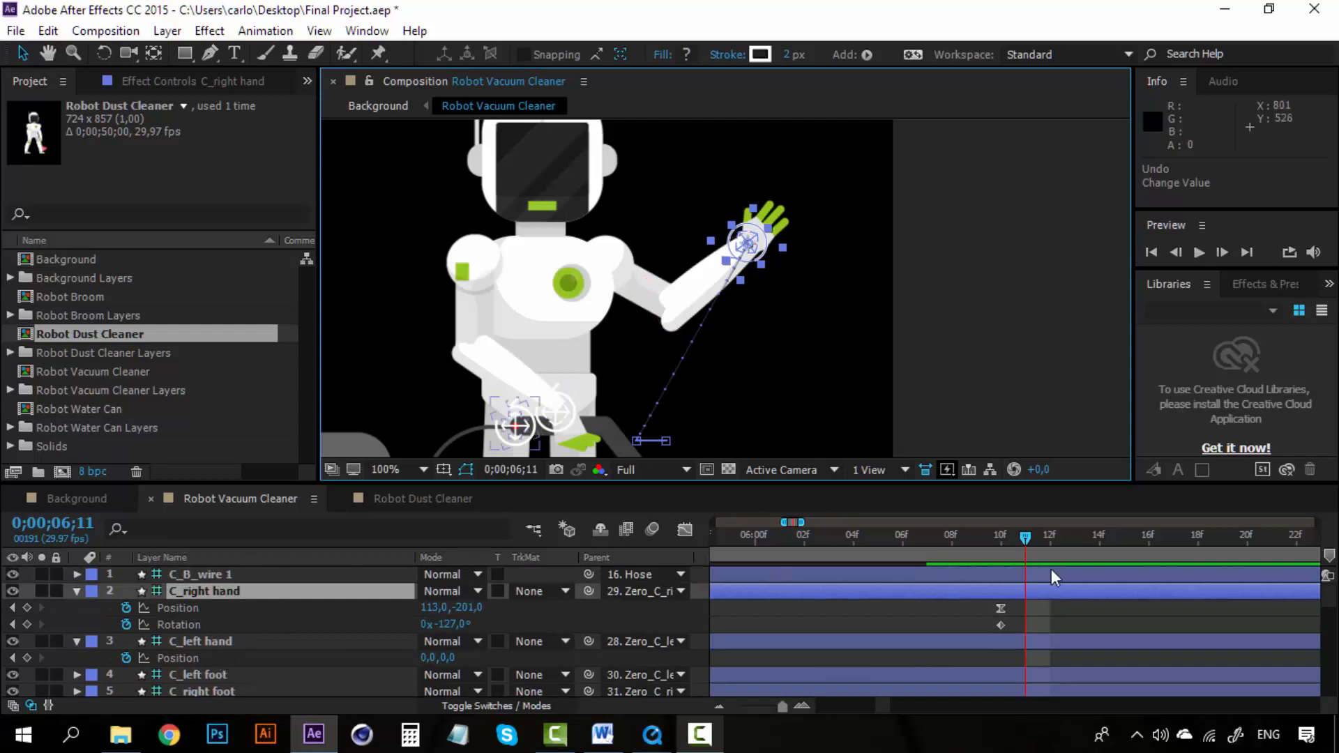
left_click(1002, 537)
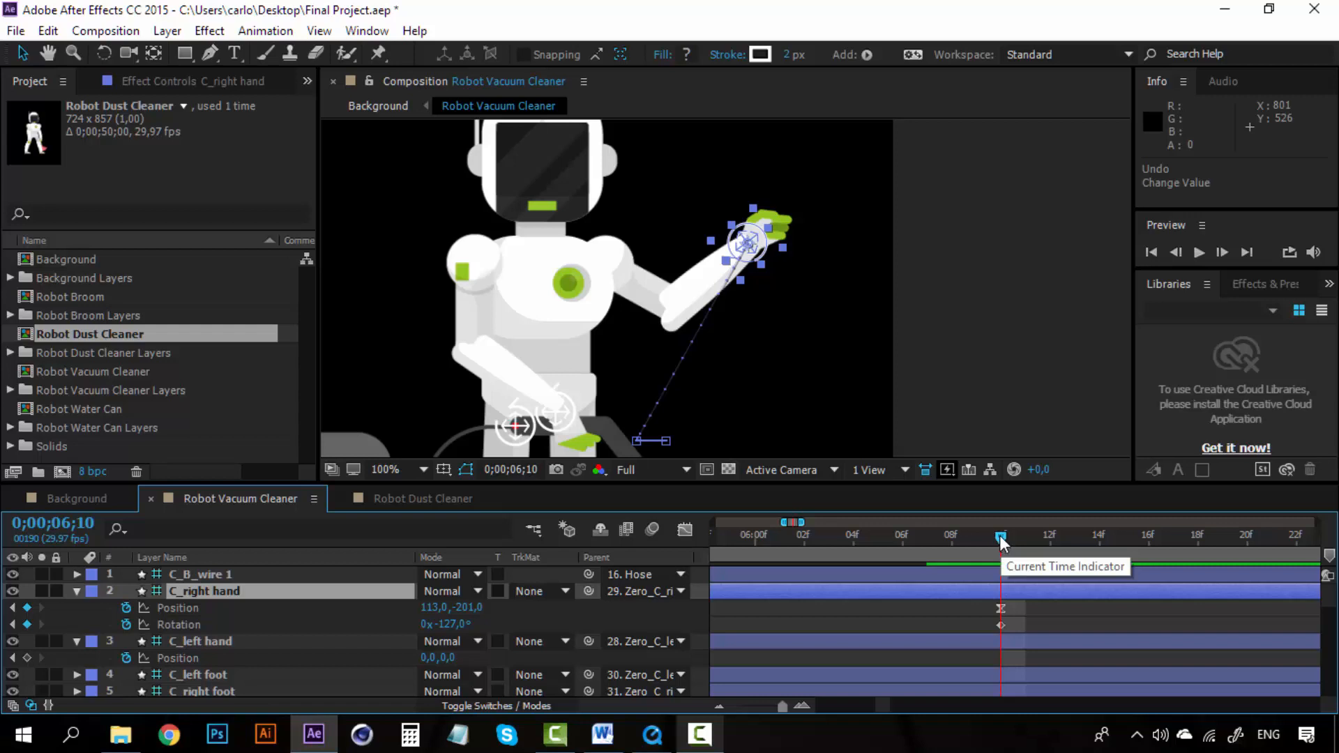
mouse_move(1001, 541)
left_mouse_down()
mouse_move(957, 535)
mouse_move(996, 540)
left_mouse_up()
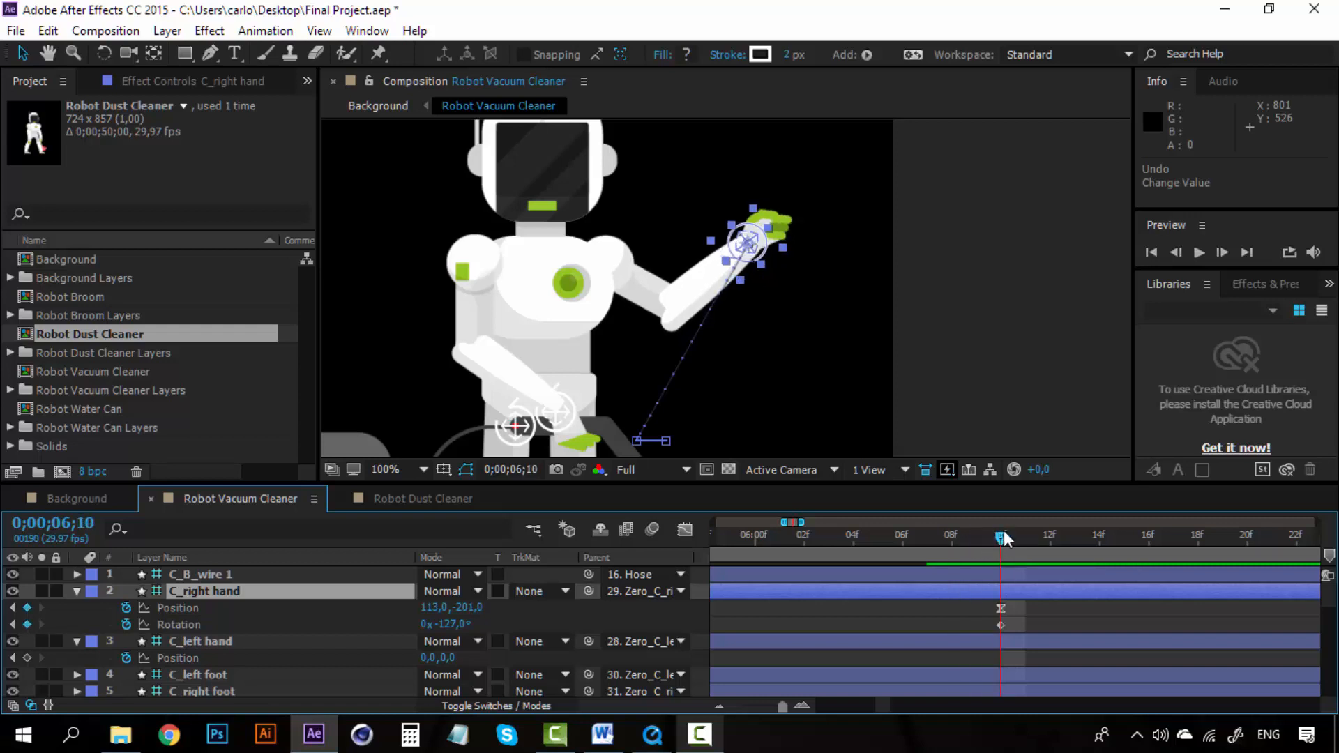
left_click(721, 705)
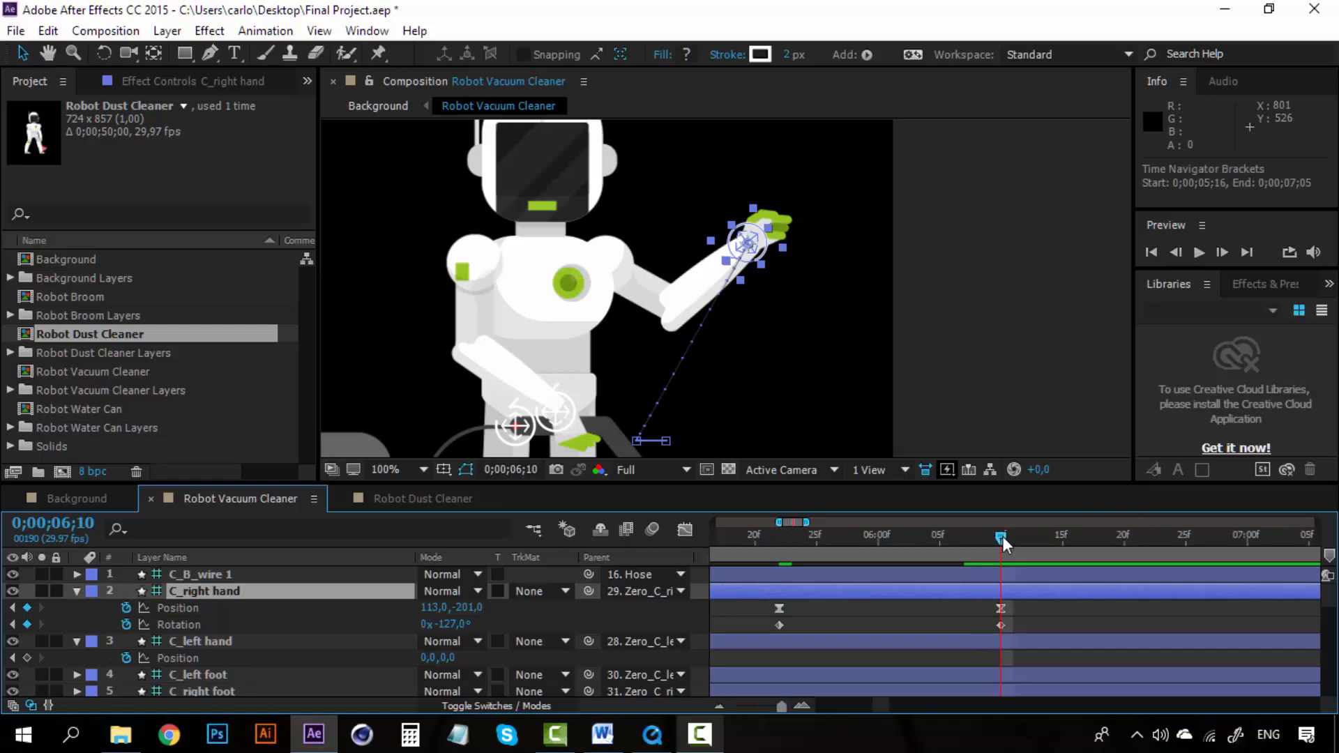
left_click_drag(1003, 537, 1026, 537)
left_click(1120, 535)
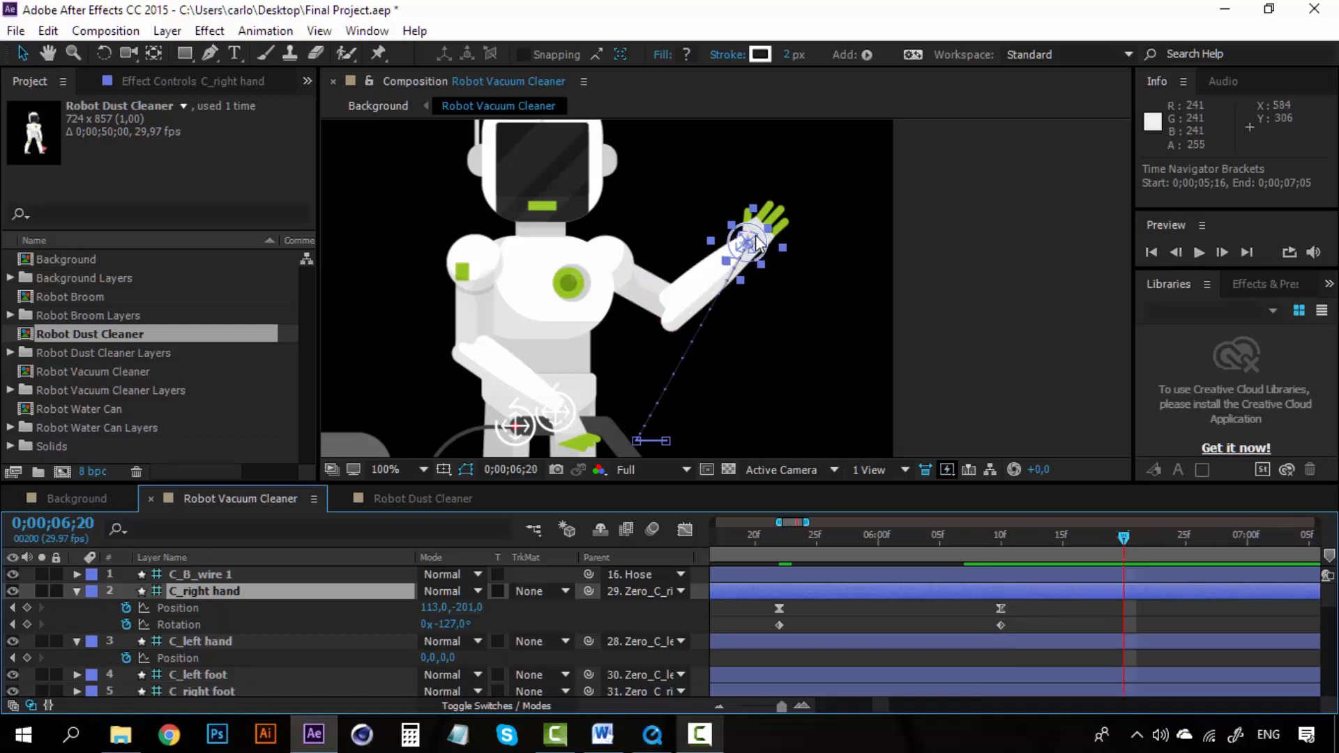
left_click_drag(757, 240, 701, 238)
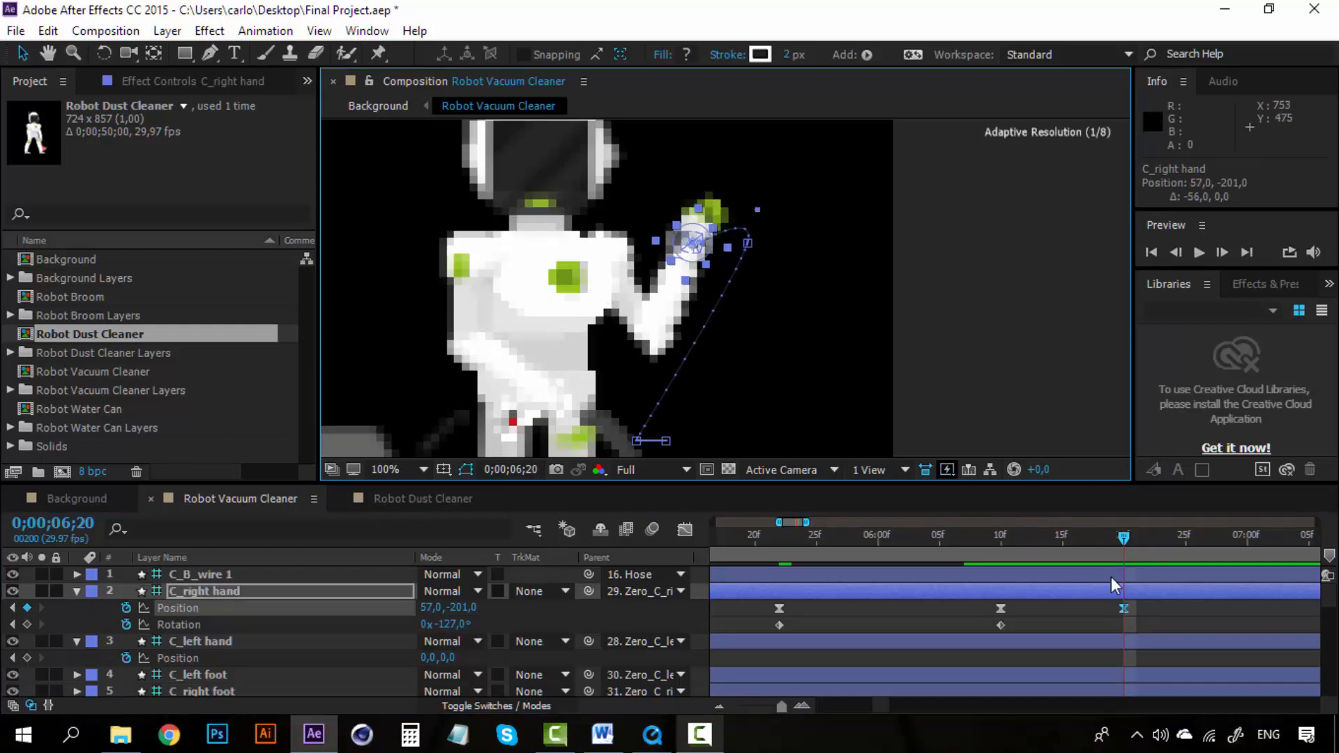
Step: Set the spatial interpolation of the C_right hand position keyframes to Linear
left_click(1159, 617)
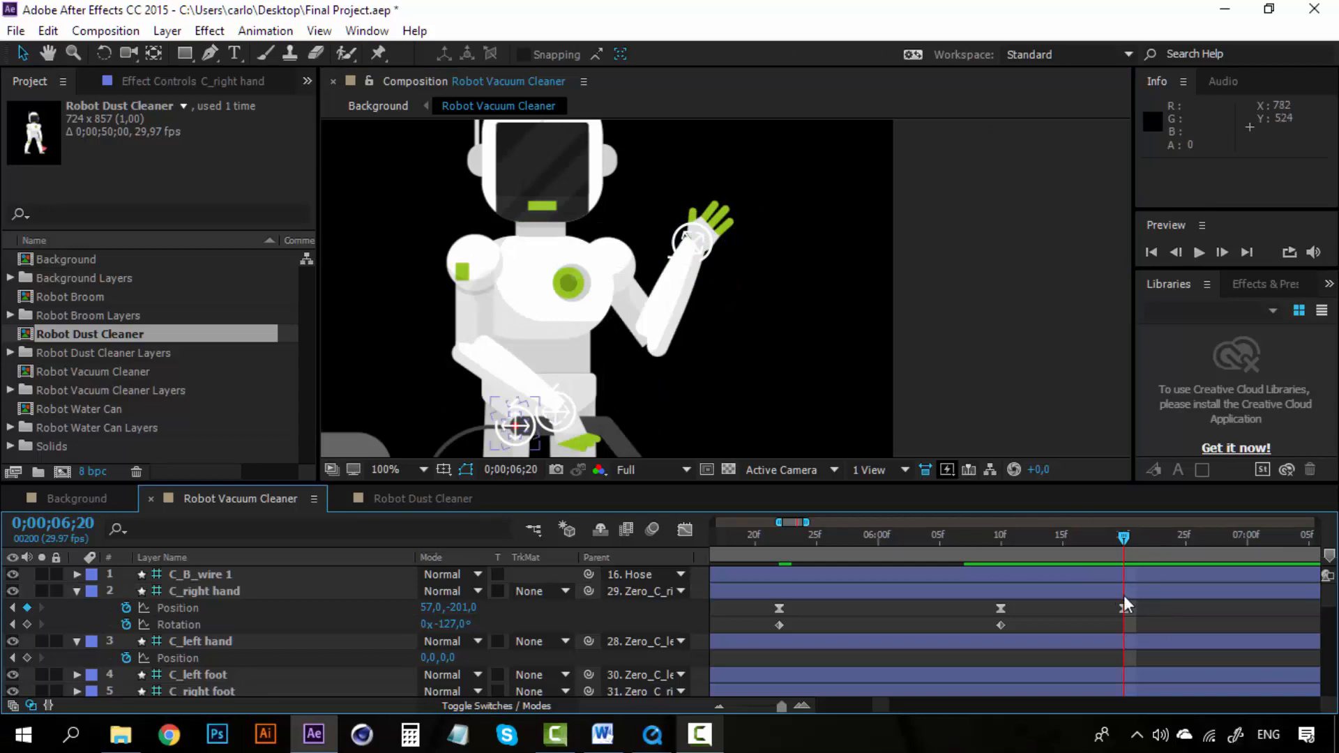
left_click_drag(1147, 610, 985, 616)
right_click(999, 610)
left_click(1089, 531)
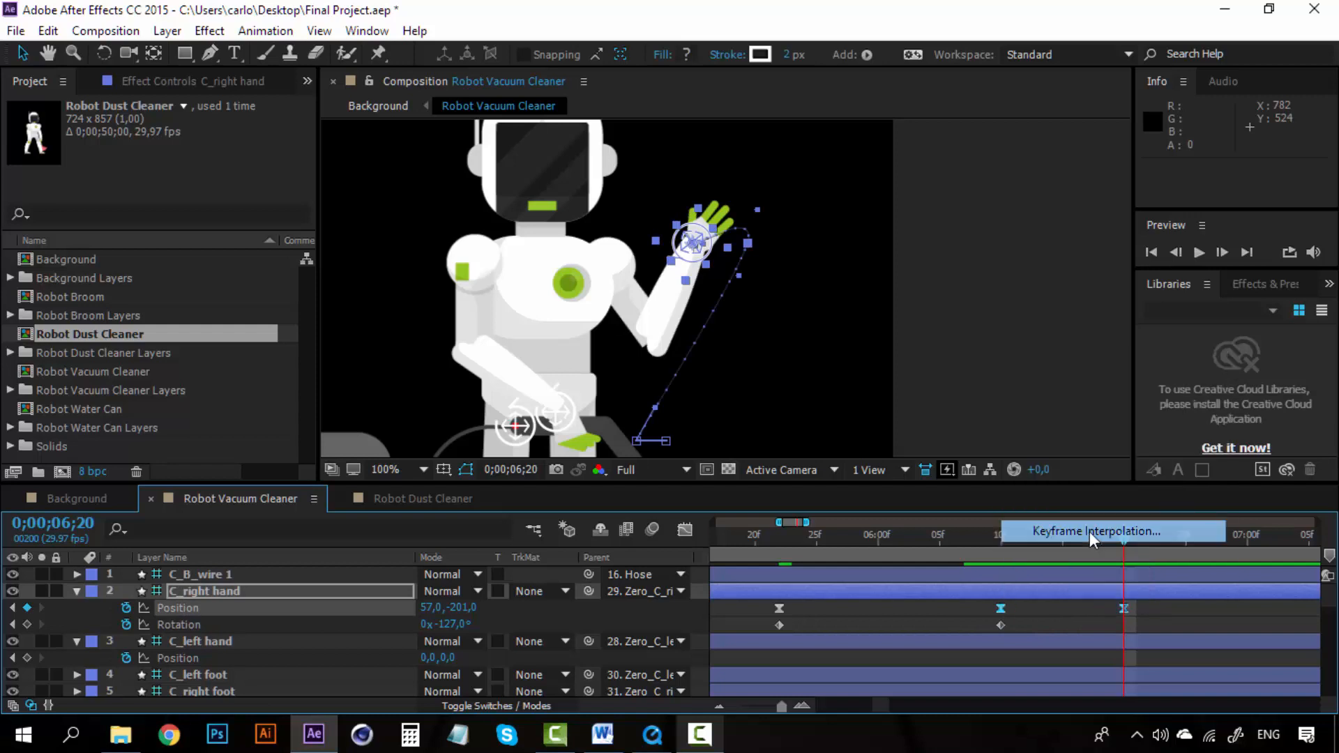
left_click(1031, 355)
left_click(1043, 406)
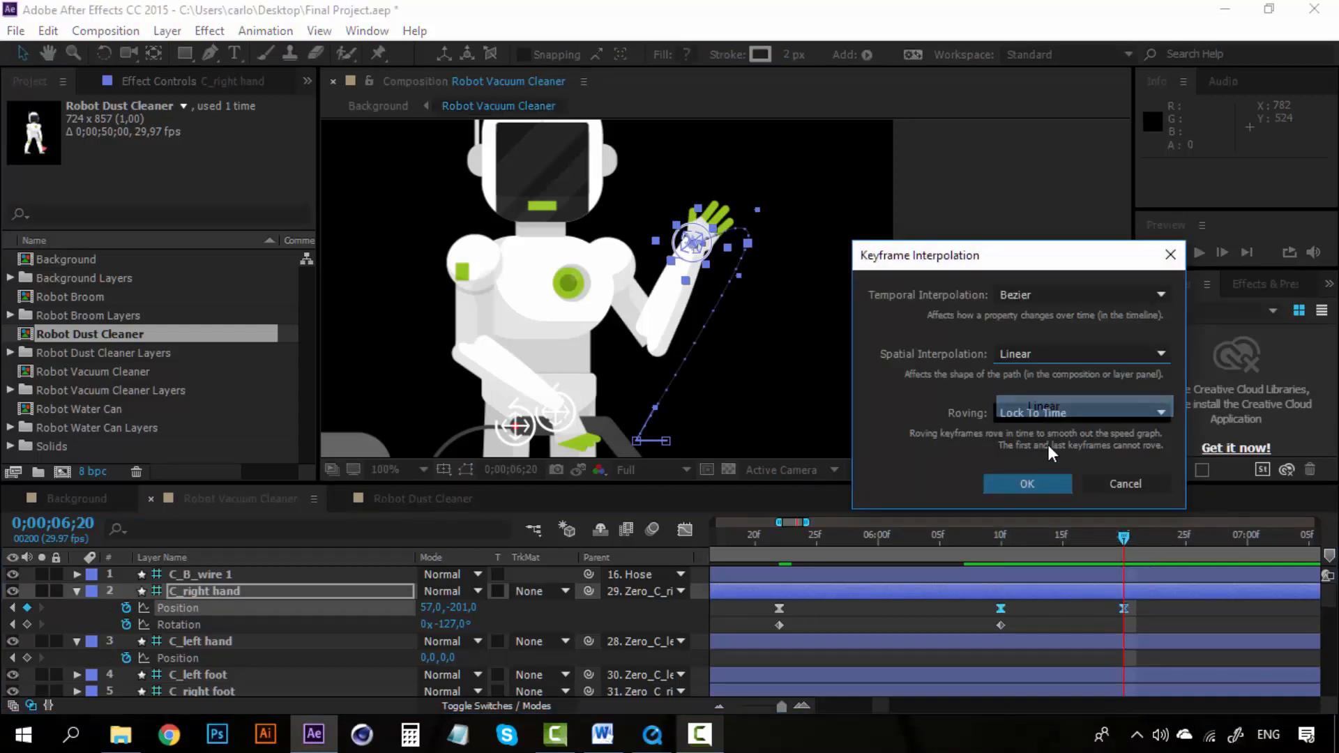
left_click(1044, 481)
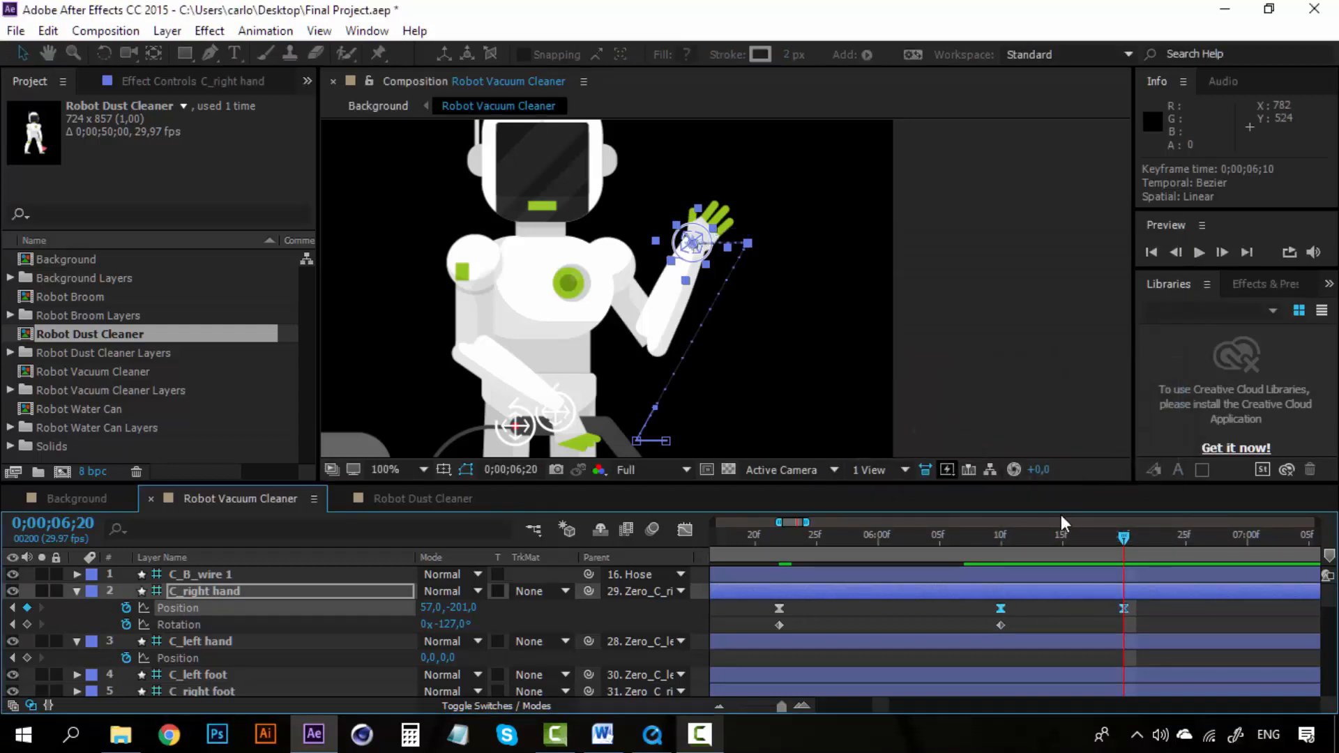
Step: Play back the wave from 0;00;06;10 to check the hand motion
left_click(999, 542)
key("space")
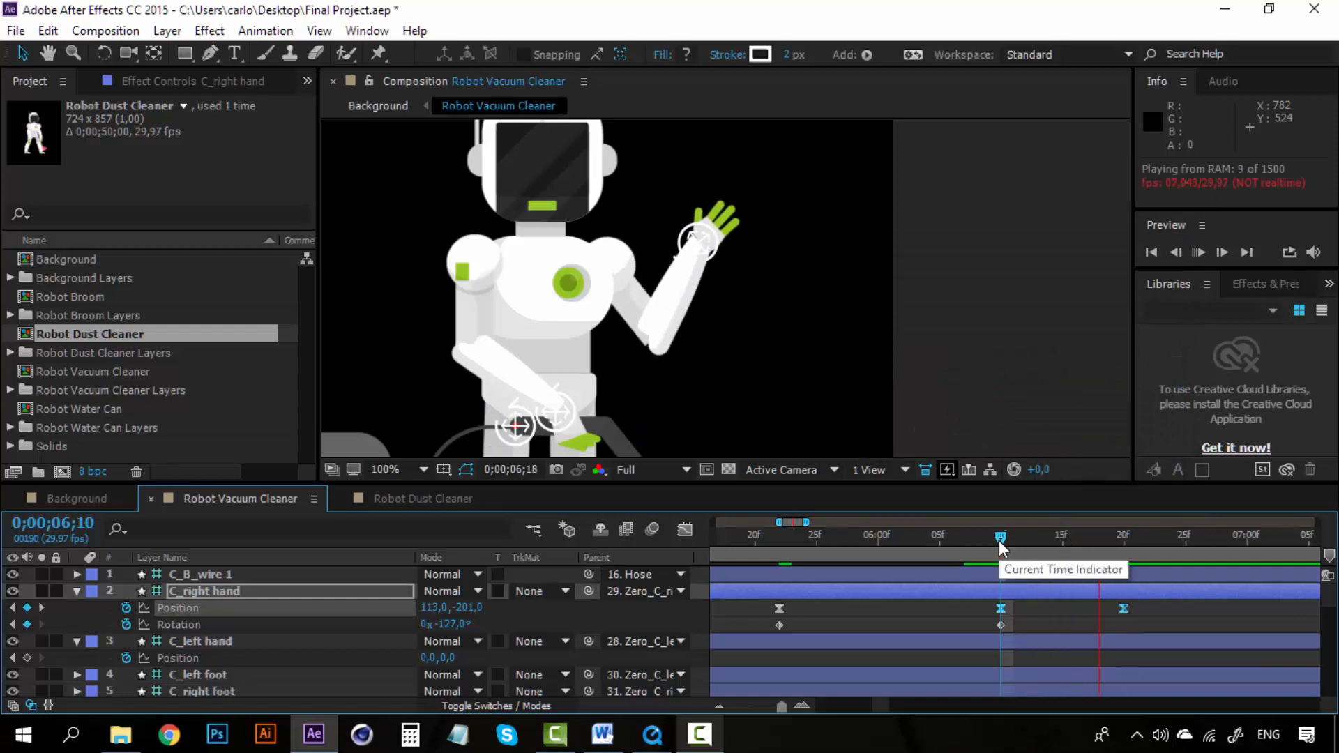
key("space")
left_click_drag(999, 541, 1137, 537)
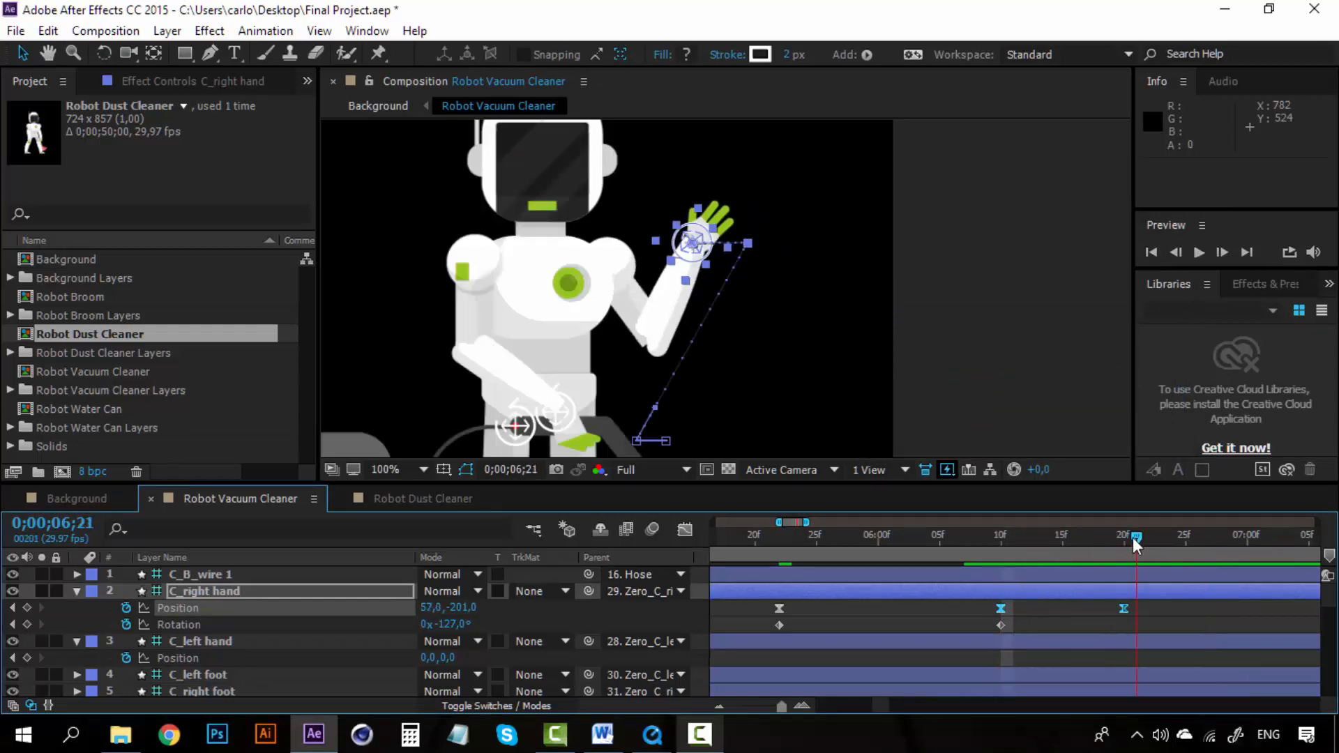
left_click(1068, 628)
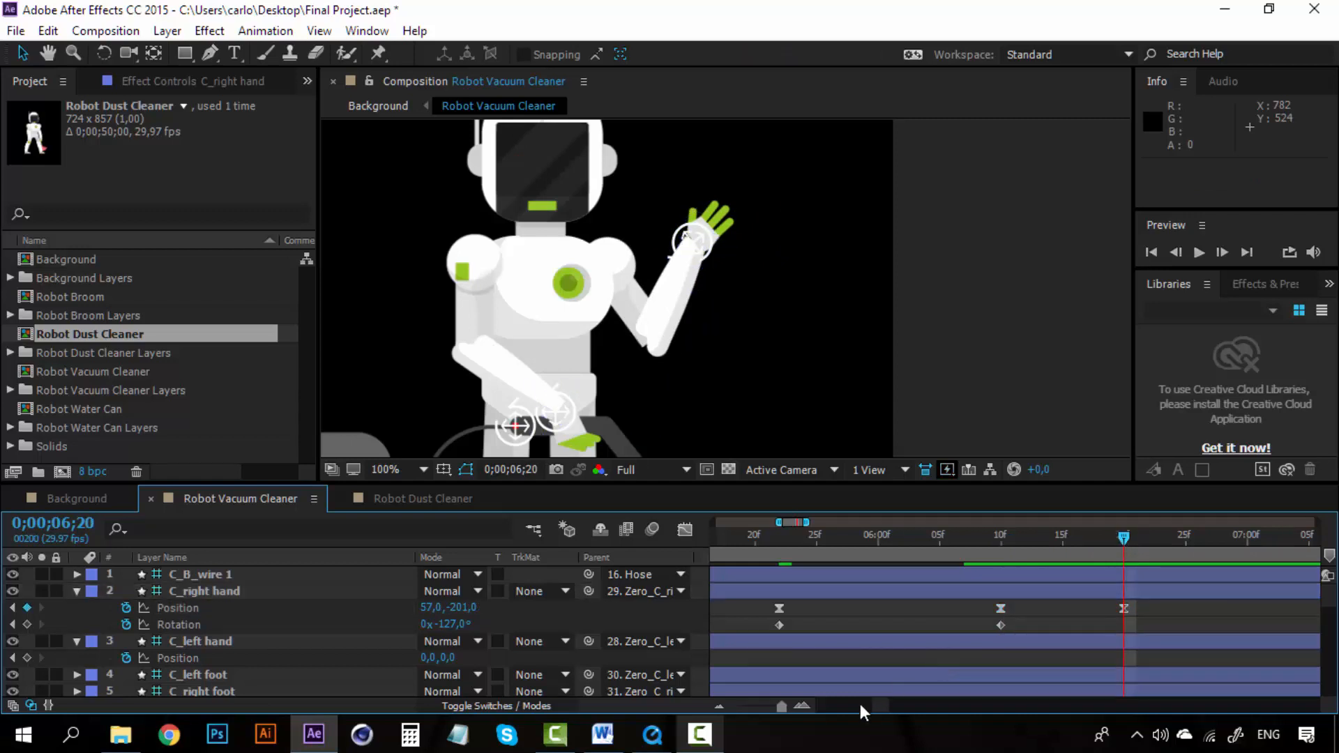
Step: Copy the two C_right hand position keyframes and paste them at 0;00;07;00
left_click_drag(876, 706, 882, 706)
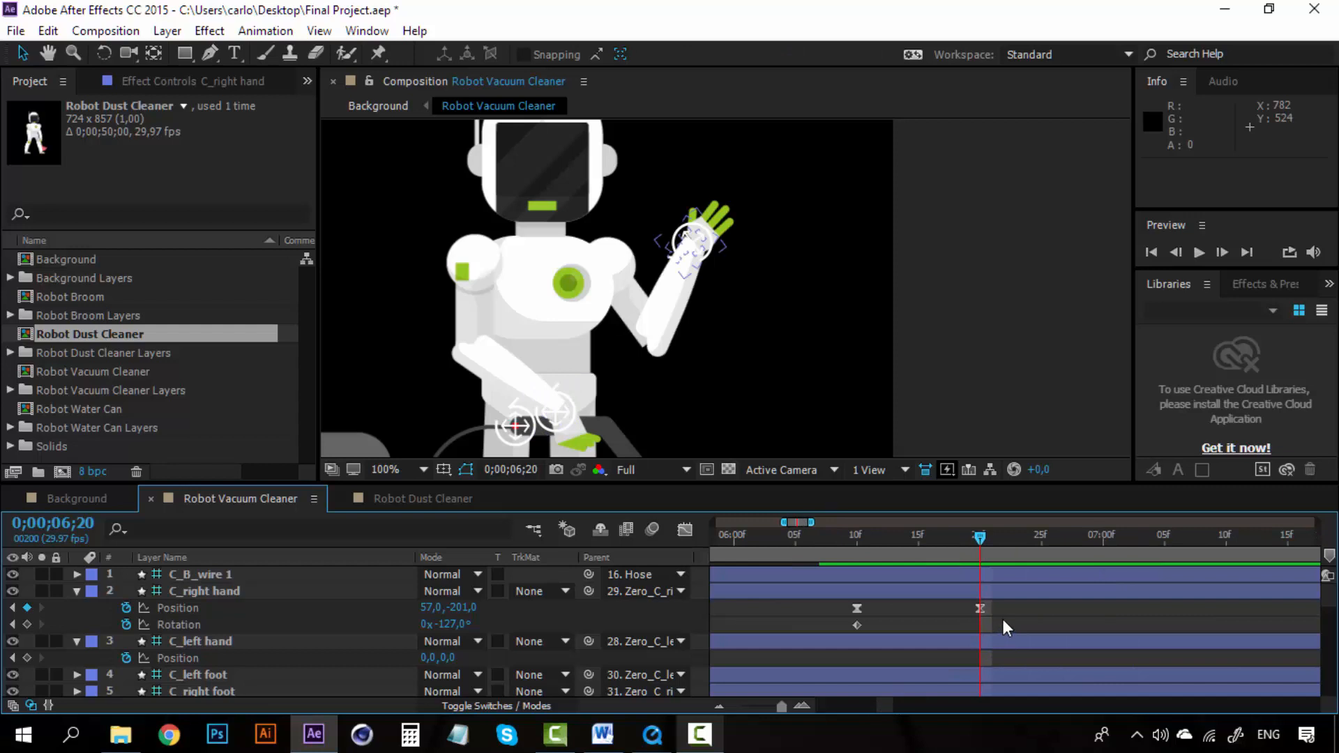
left_click_drag(1003, 615, 835, 609)
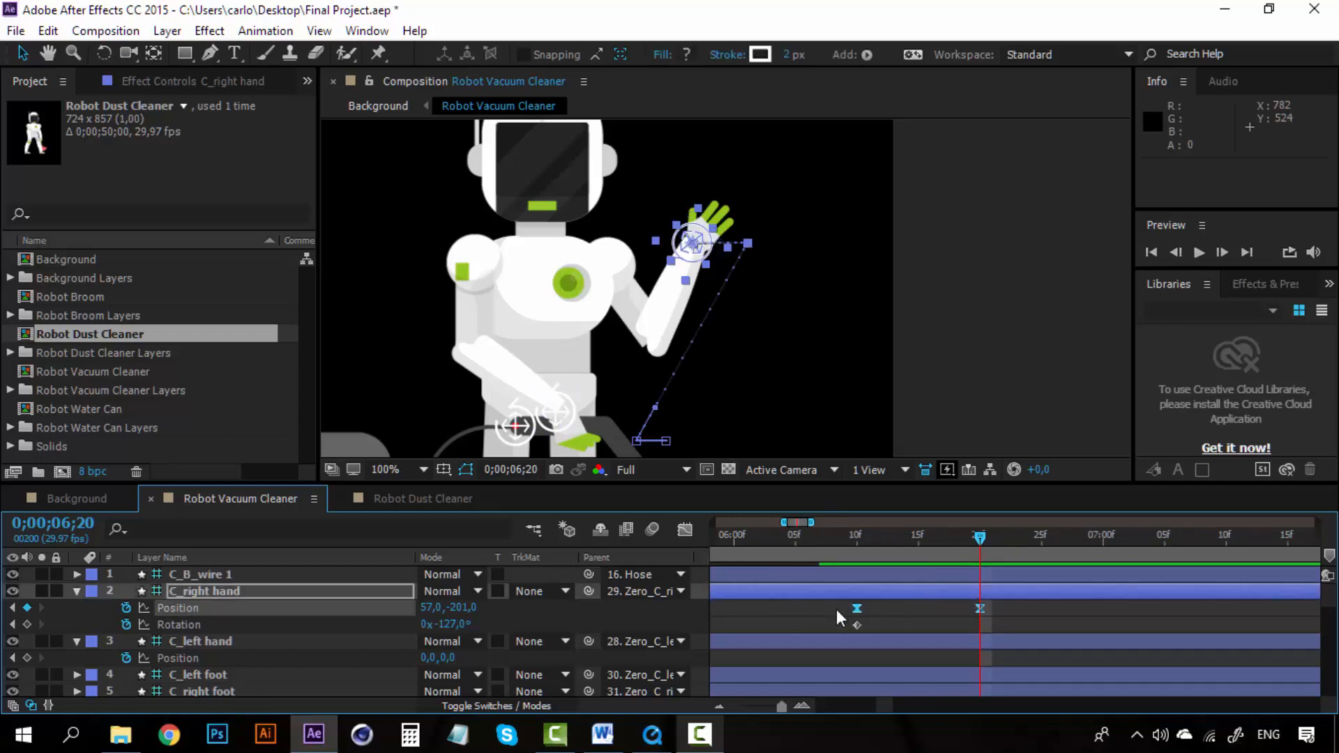
key("ctrl+c")
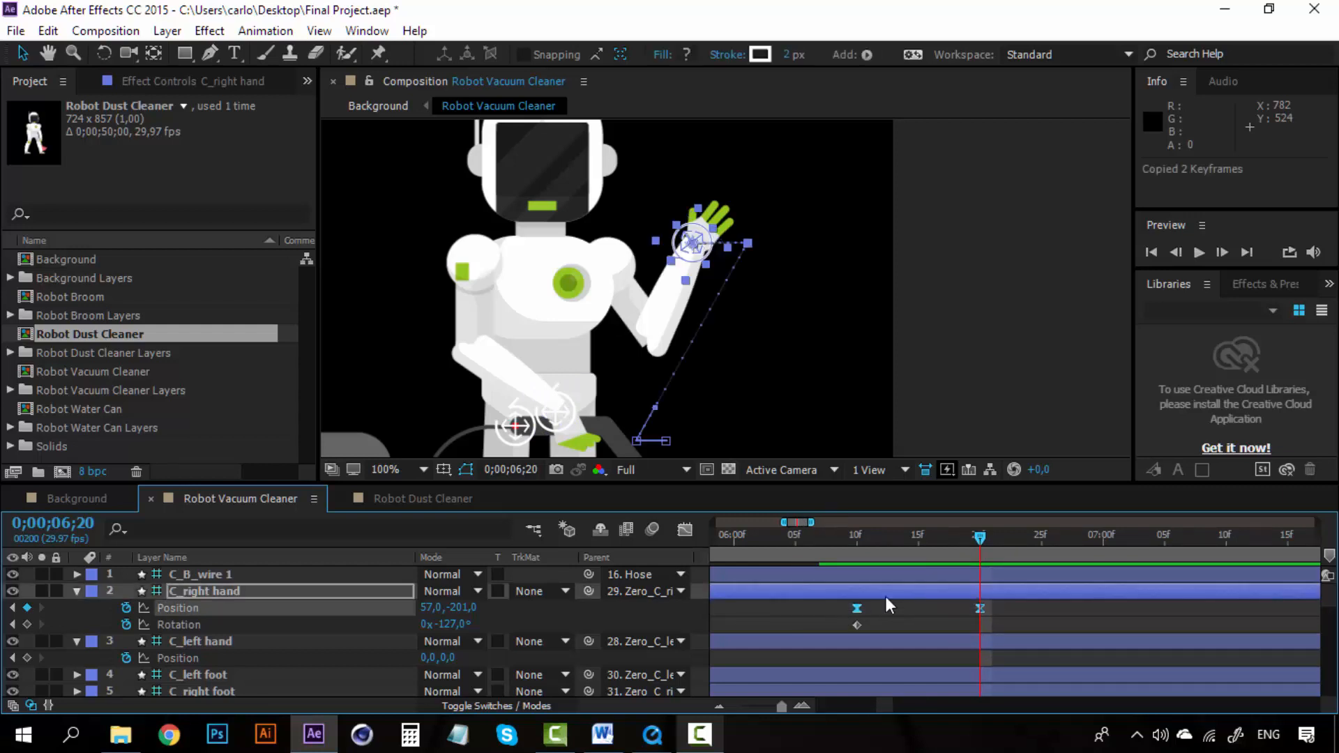
left_click(1103, 534)
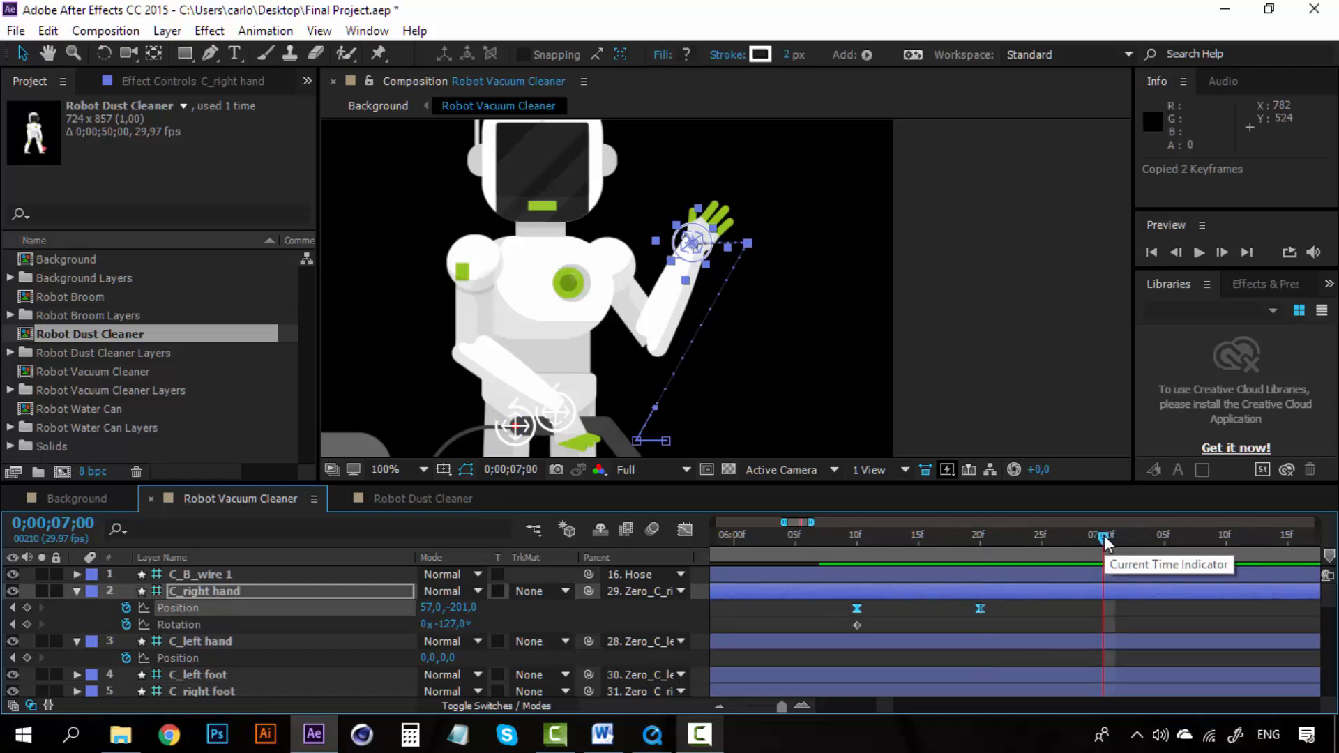
key("ctrl+v")
Step: Paste the copied position keyframes again at 0;00;07;20 and 0;00;08;10 to repeat the wave
left_click(719, 706)
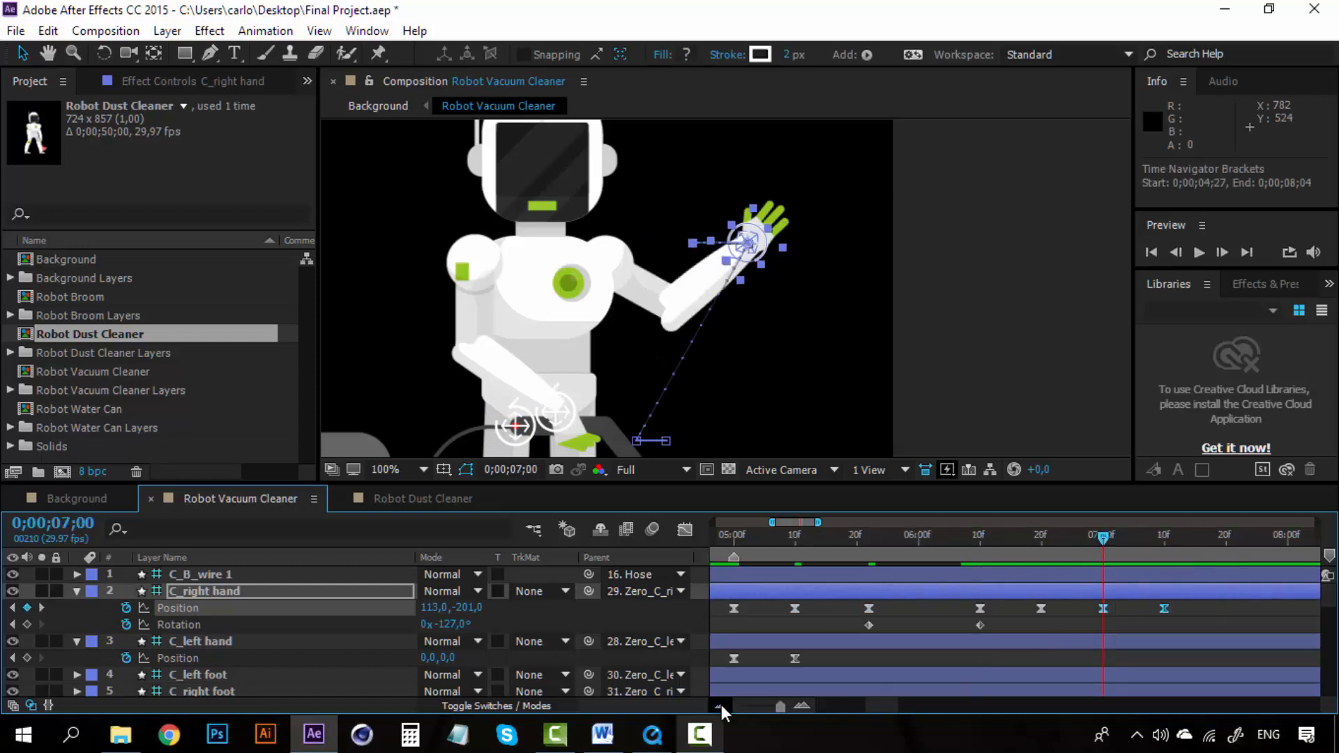
left_click_drag(864, 701, 890, 700)
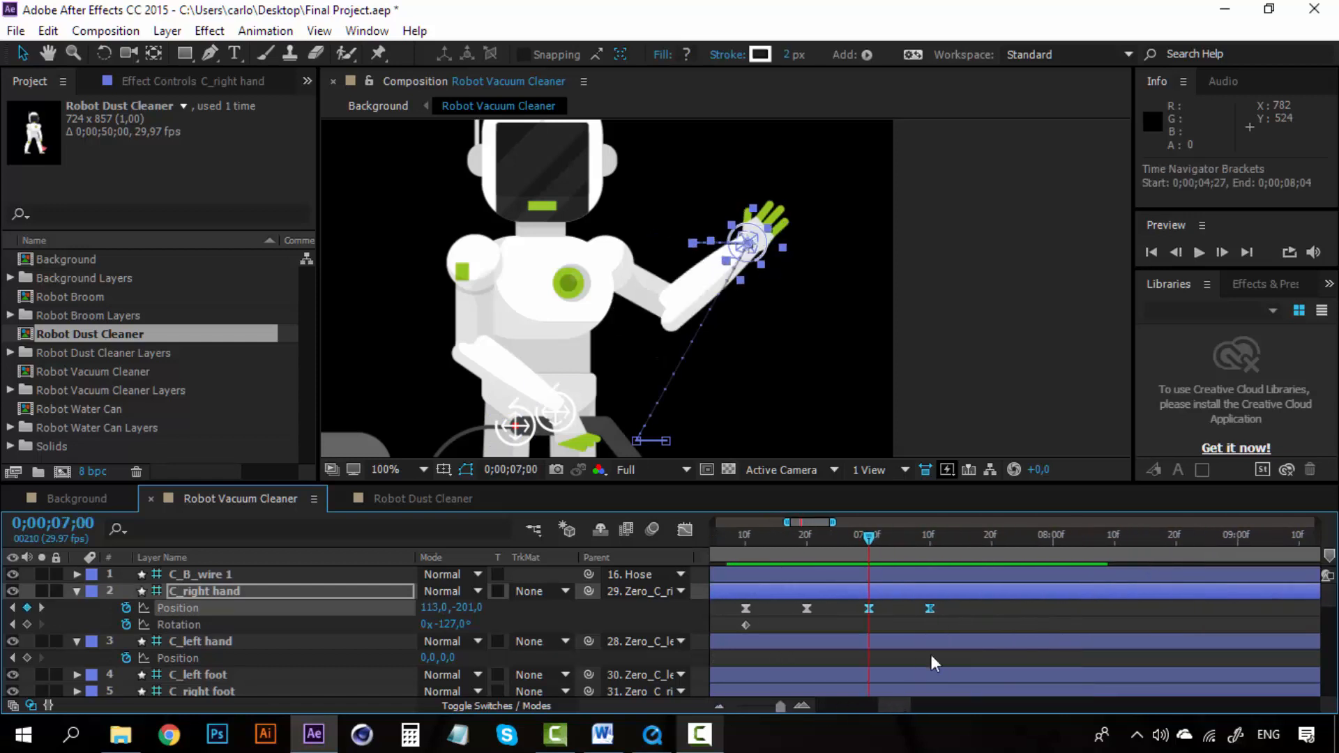
left_click(992, 537)
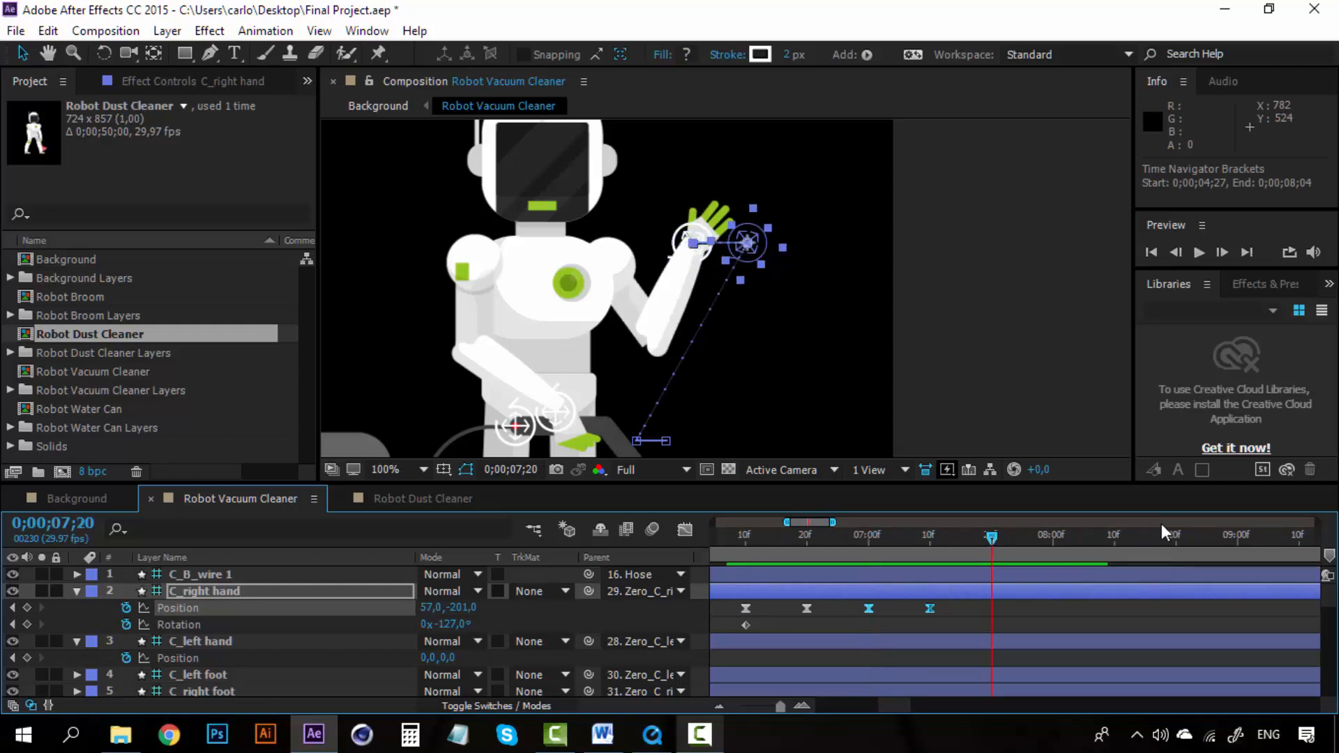
key("ctrl+v")
left_click(1114, 537)
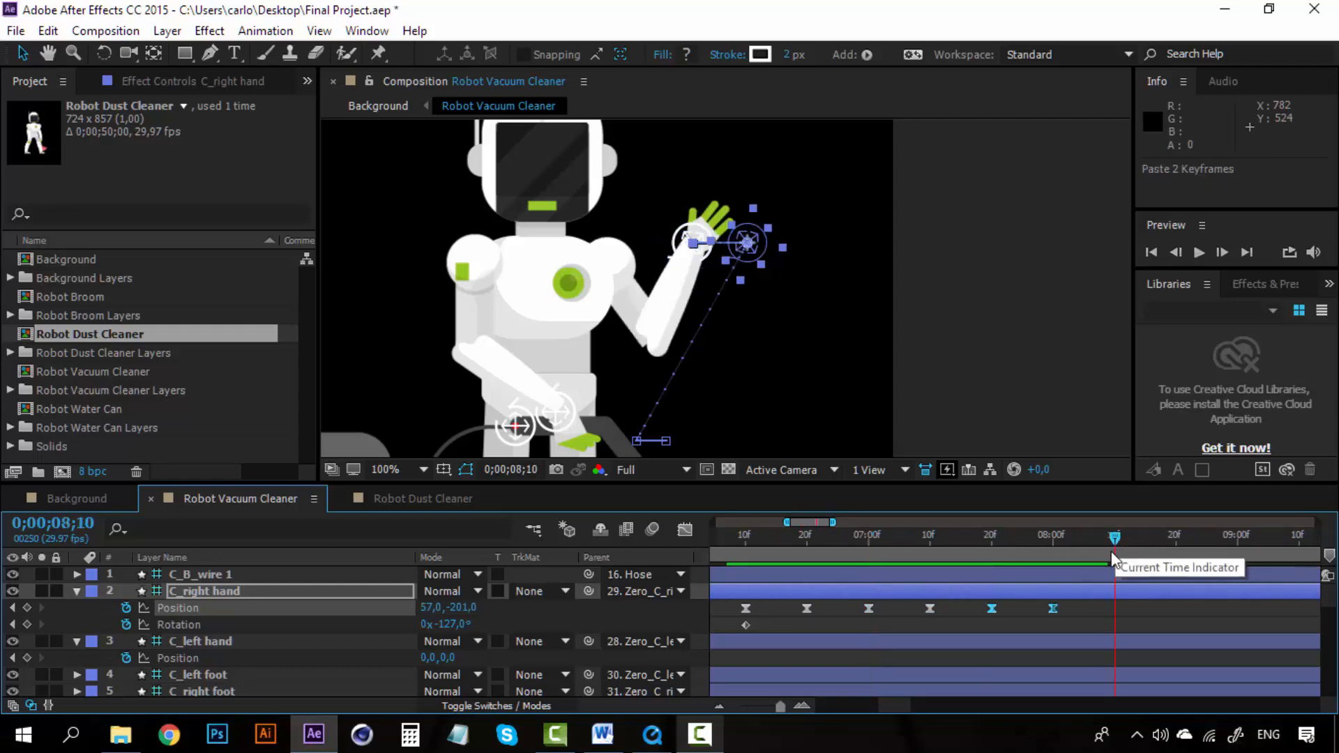
key("ctrl+v")
Step: Play back the repeated wave from 0;00;06;10 to review it
left_click(745, 534)
key("space")
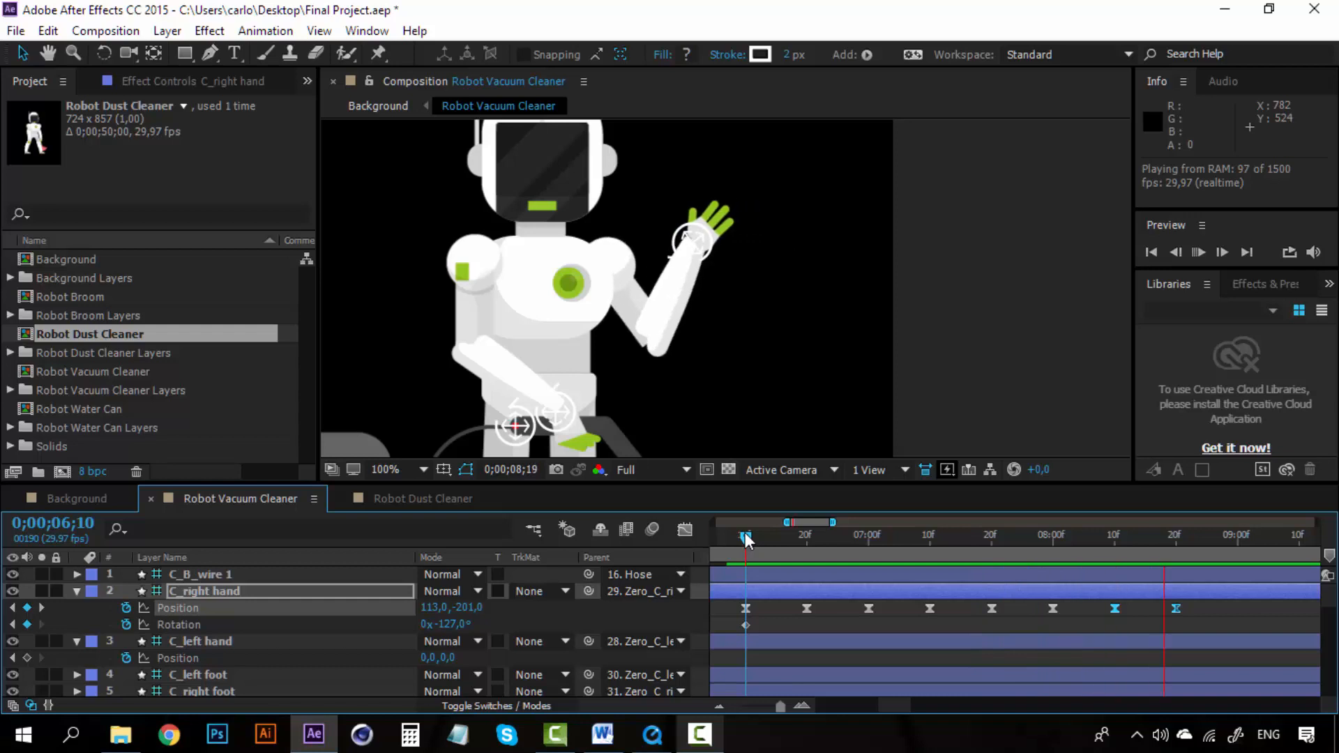
mouse_move(745, 539)
left_mouse_down()
mouse_move(857, 537)
mouse_move(746, 537)
left_mouse_up()
key("space")
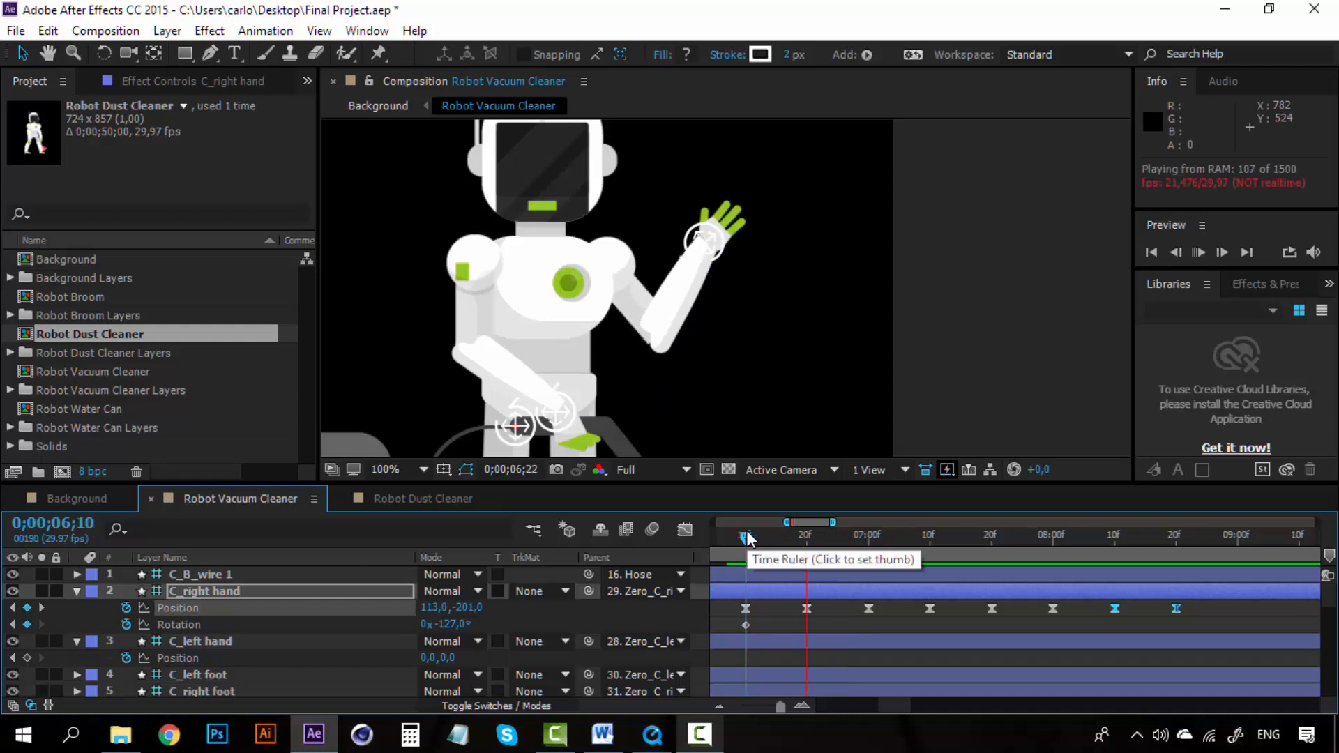
left_click(748, 539)
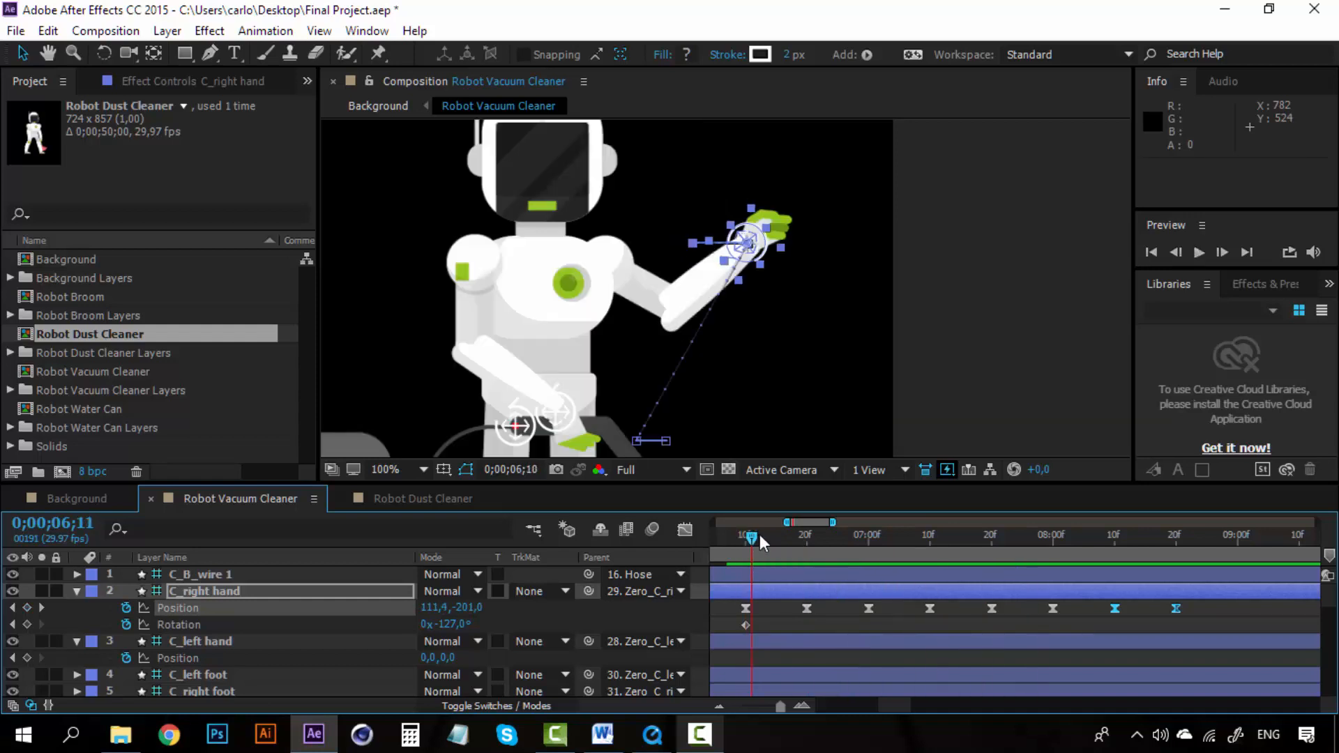
left_click_drag(760, 534, 807, 534)
Step: Add a Rotation keyframe to the waving hand layer at 0;00;06;11
scroll(778, 632, "down", 5)
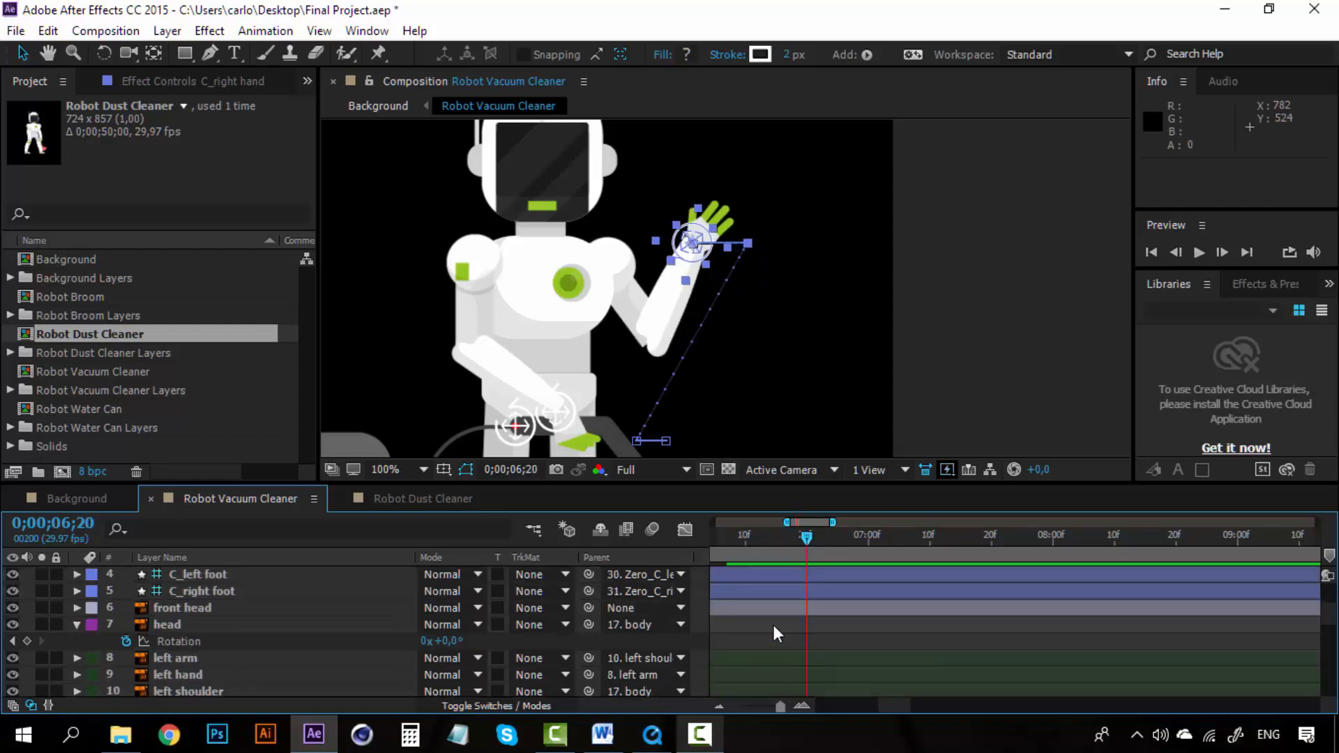
scroll(774, 628, "down", 2)
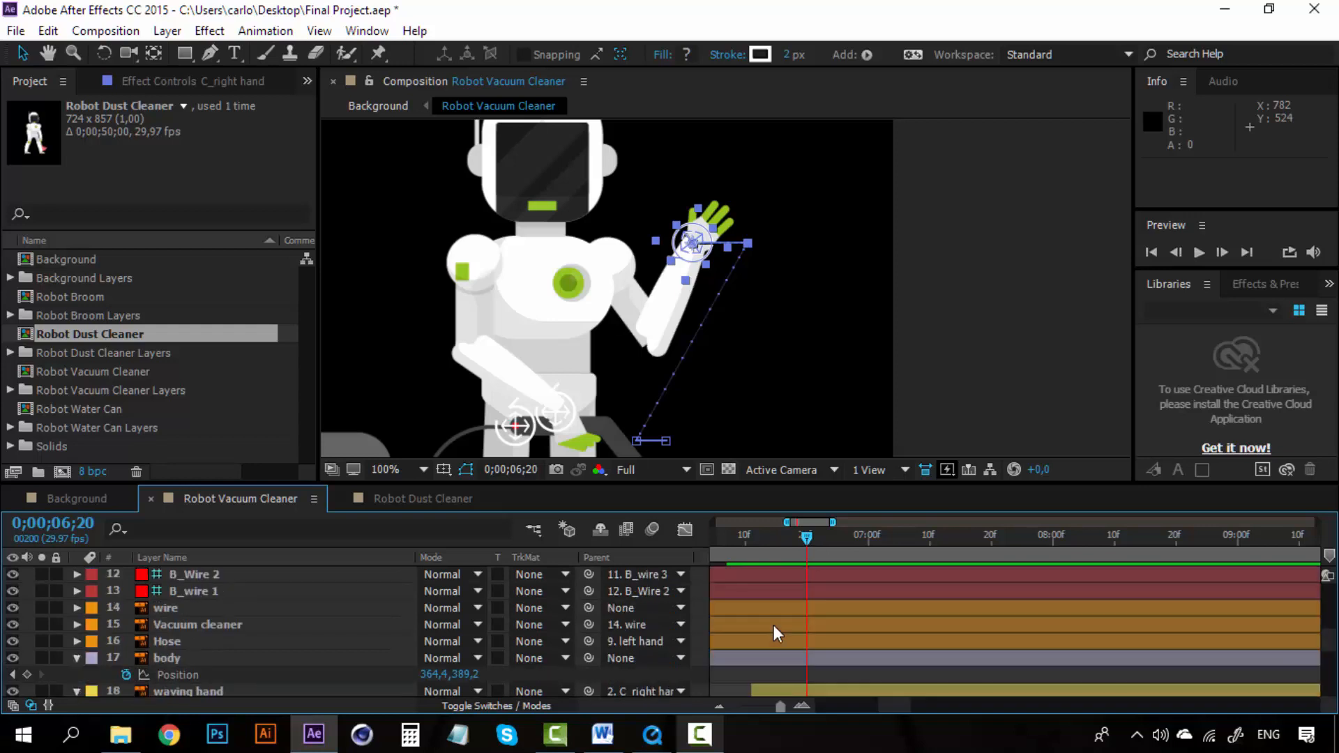
scroll(774, 627, "down", 4)
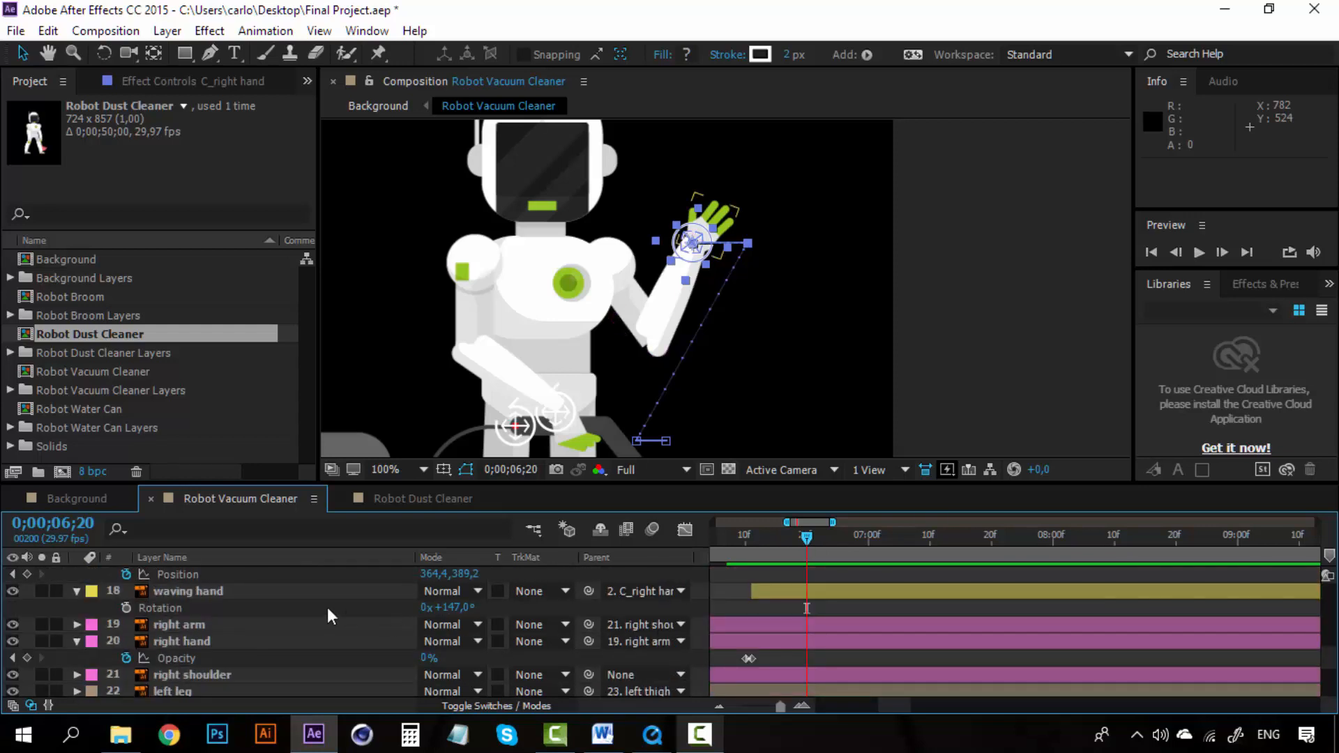
left_click(752, 537)
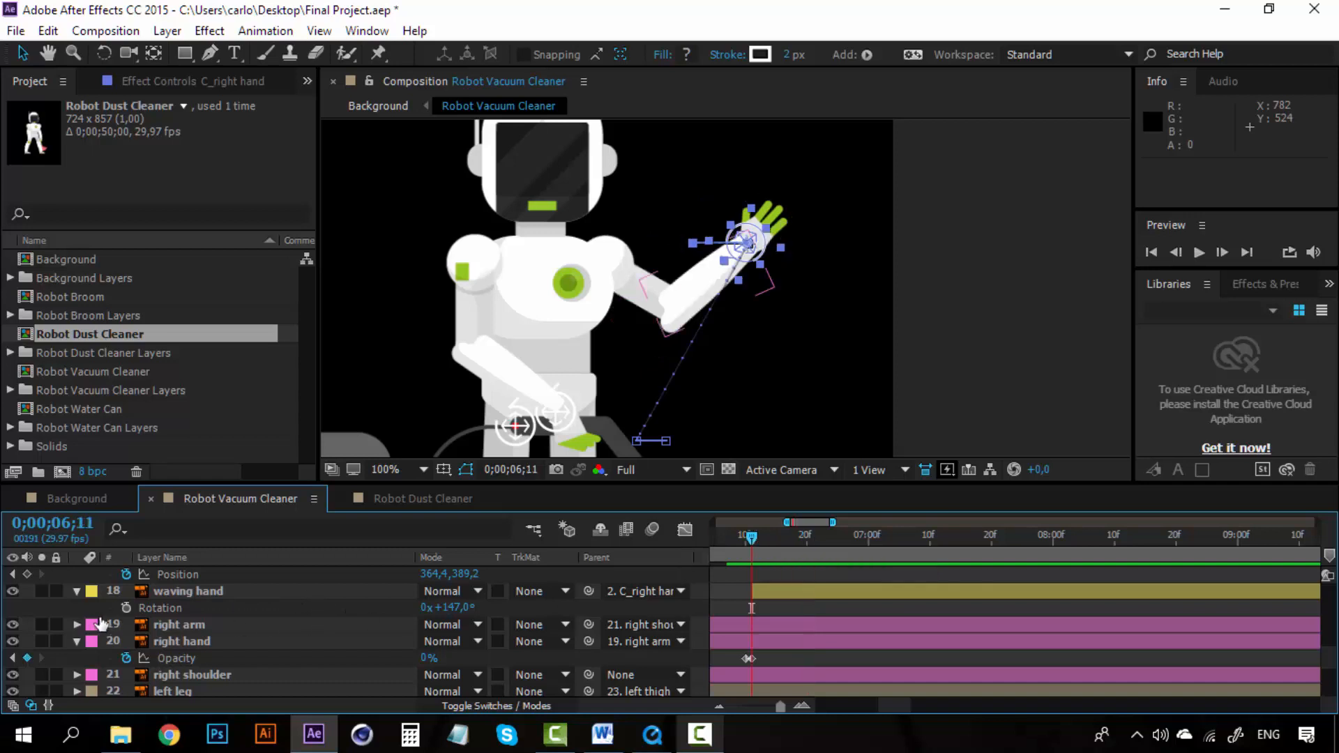
left_click(126, 608)
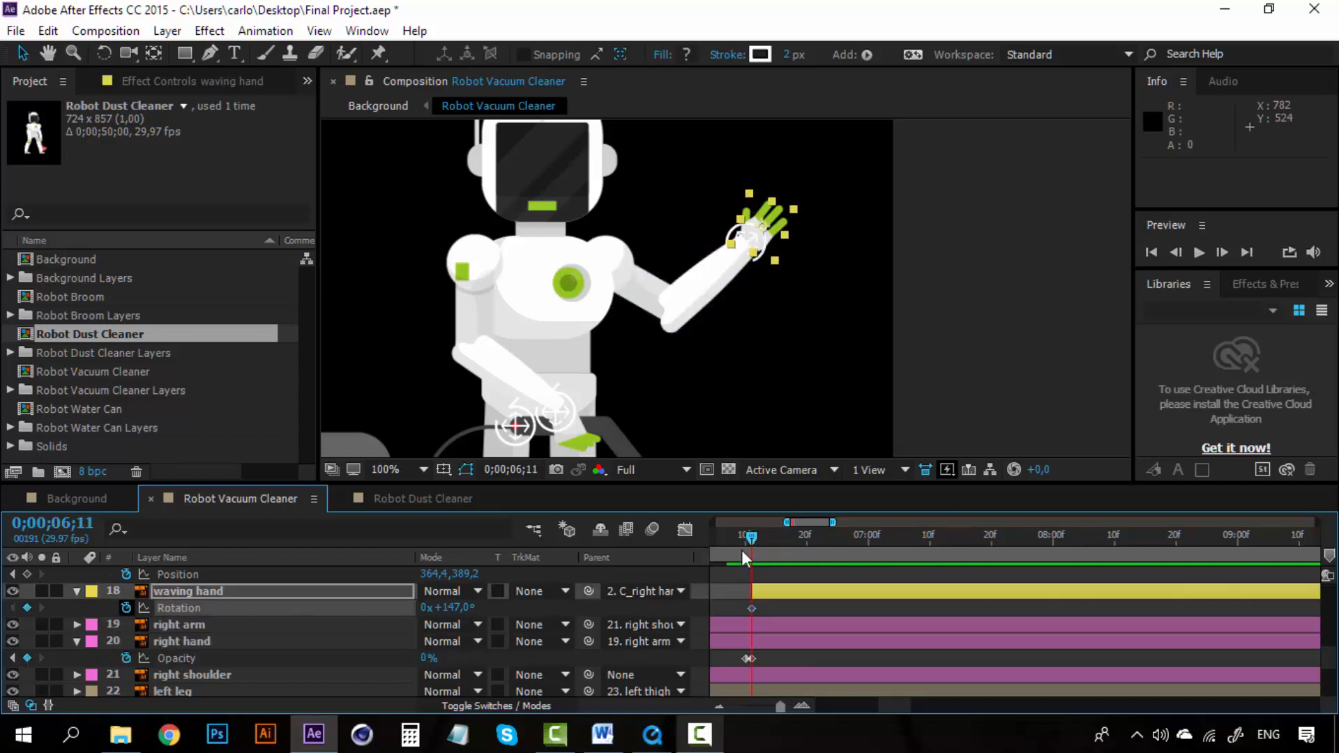
Step: At 0;00;06;20, zoom in on the hand and set the waving hand layer's rotation to 111°
left_click(805, 537)
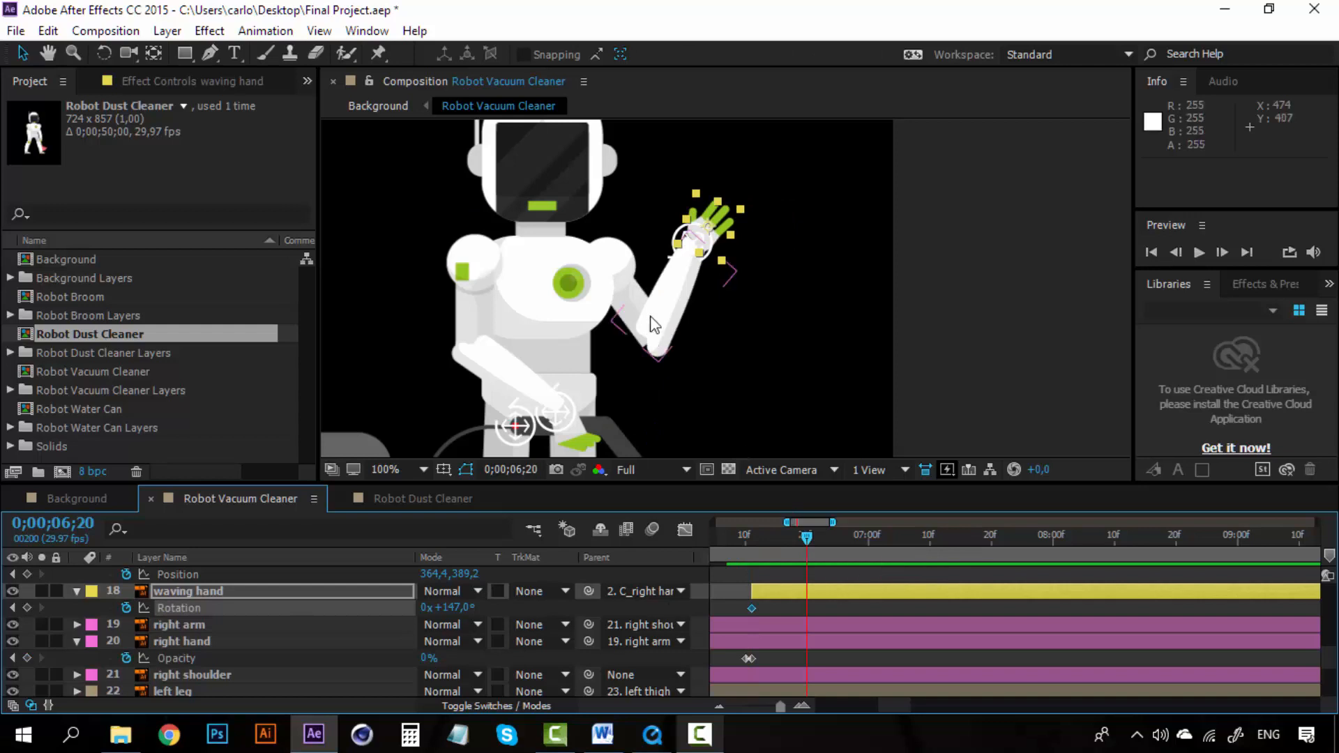
scroll(667, 263, "up", 1)
left_click_drag(644, 228, 654, 278)
key("v")
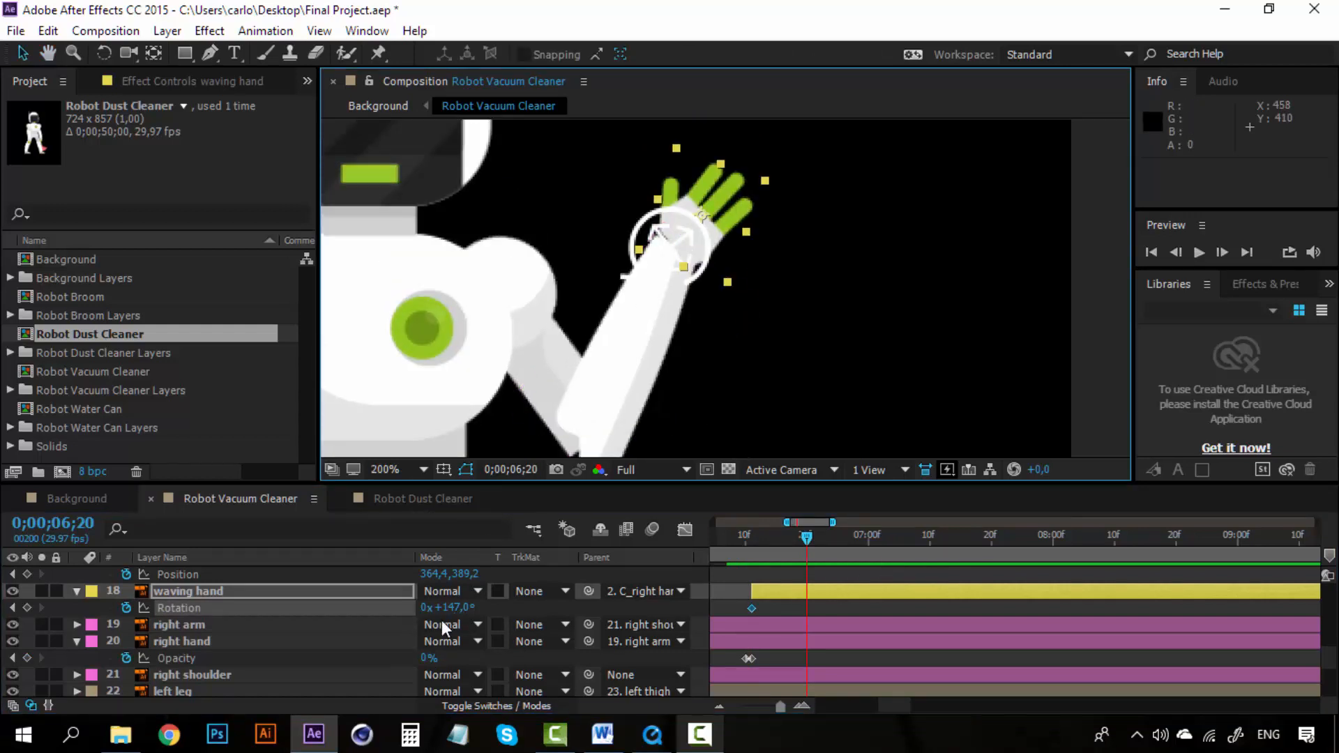
left_click_drag(454, 608, 438, 607)
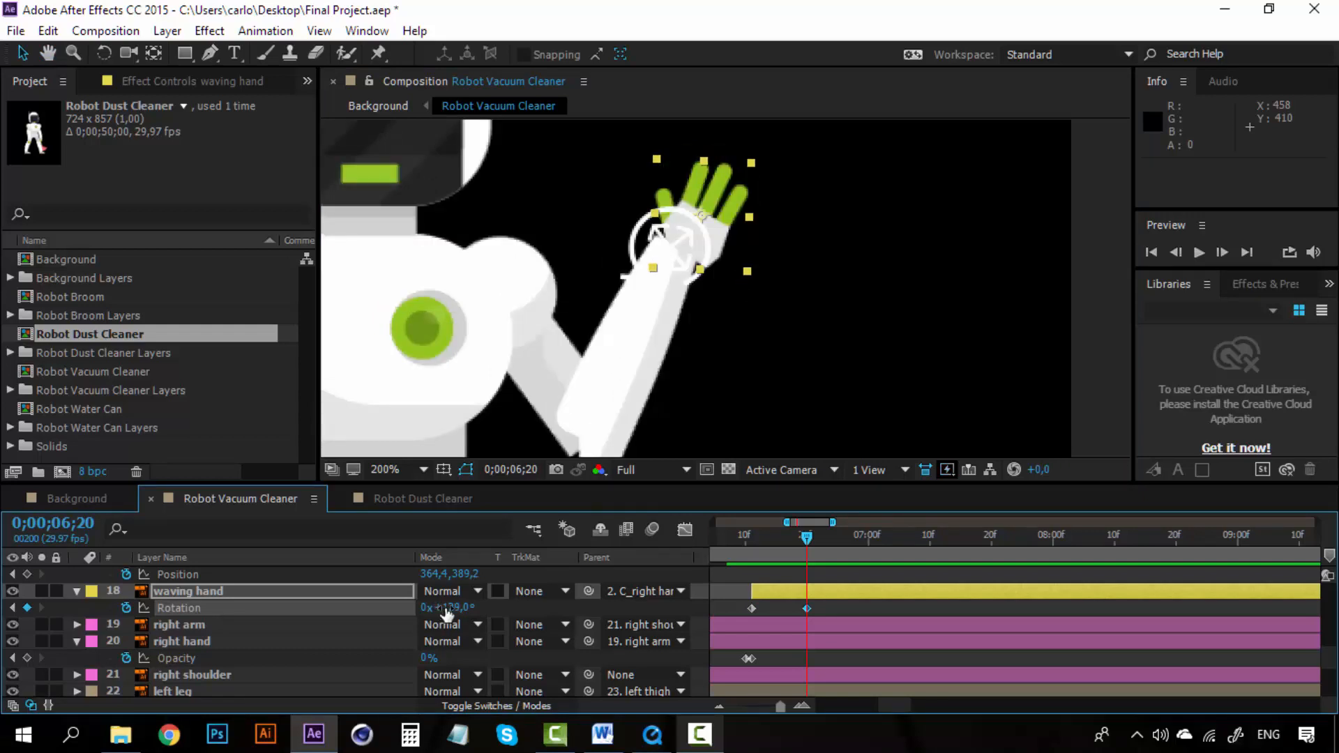
left_click_drag(447, 609, 439, 609)
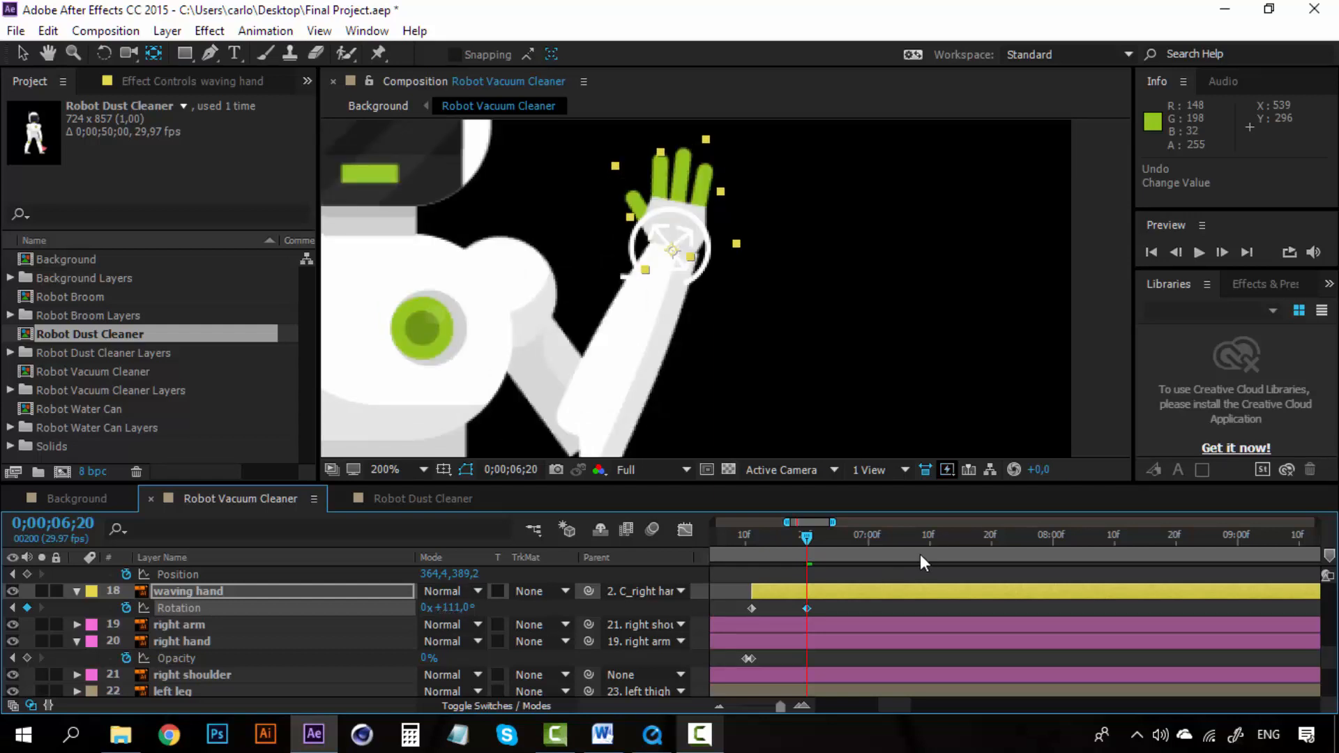
Step: Copy the waving hand's first Rotation keyframe and paste it at 0;00;07;00
left_click(867, 539)
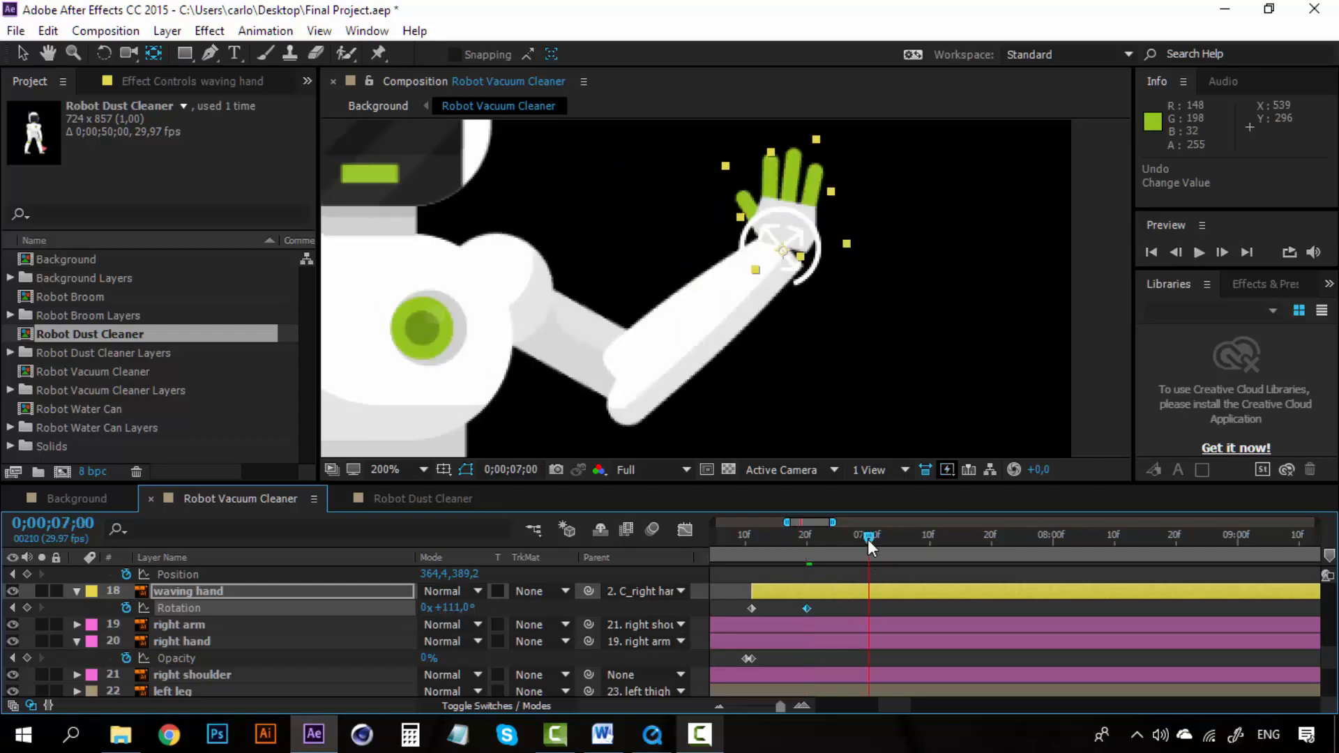
left_click(751, 608)
key("ctrl+c")
key("ctrl+v")
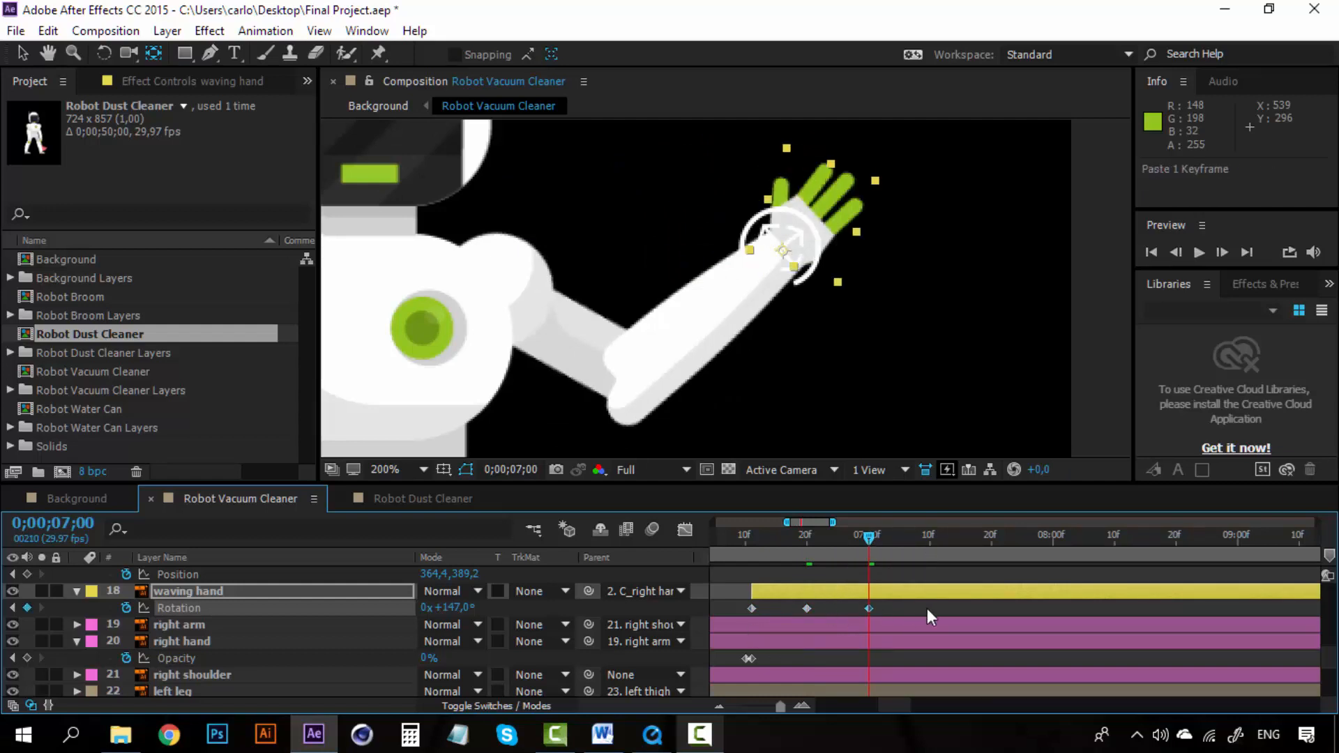
left_click(907, 608)
left_click_drag(739, 608, 727, 612)
scroll(844, 611, "up", 10)
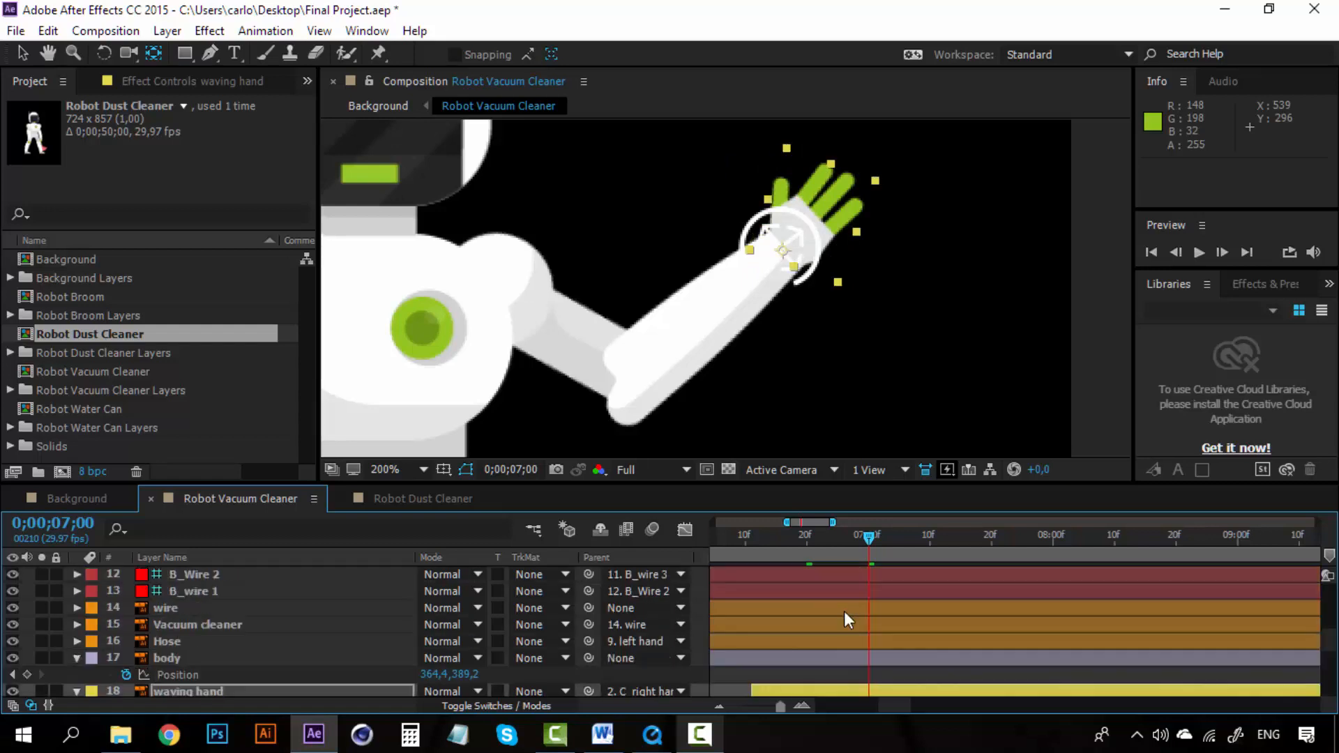
scroll(844, 611, "down", 8)
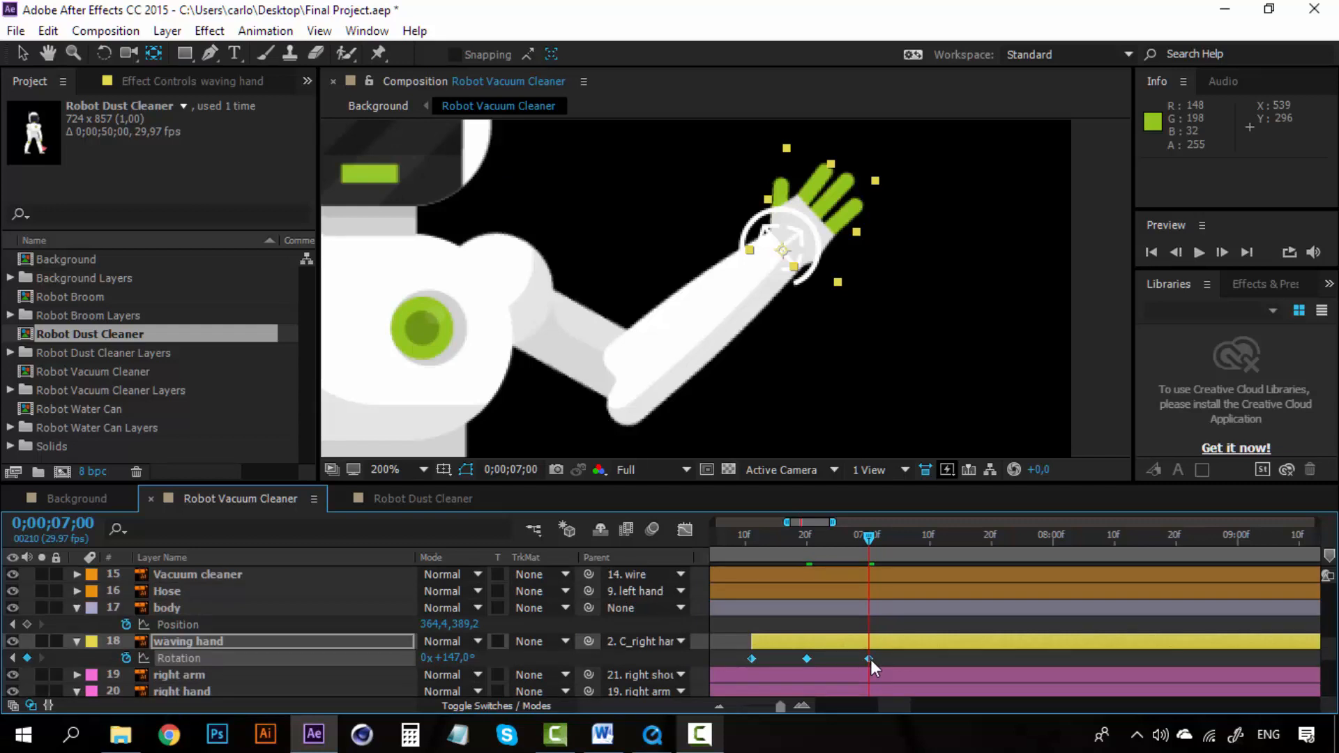
Step: Apply a Keyframe Assistant option to the waving hand's Rotation keyframe at 0;00;07;00
right_click(871, 659)
mouse_move(955, 653)
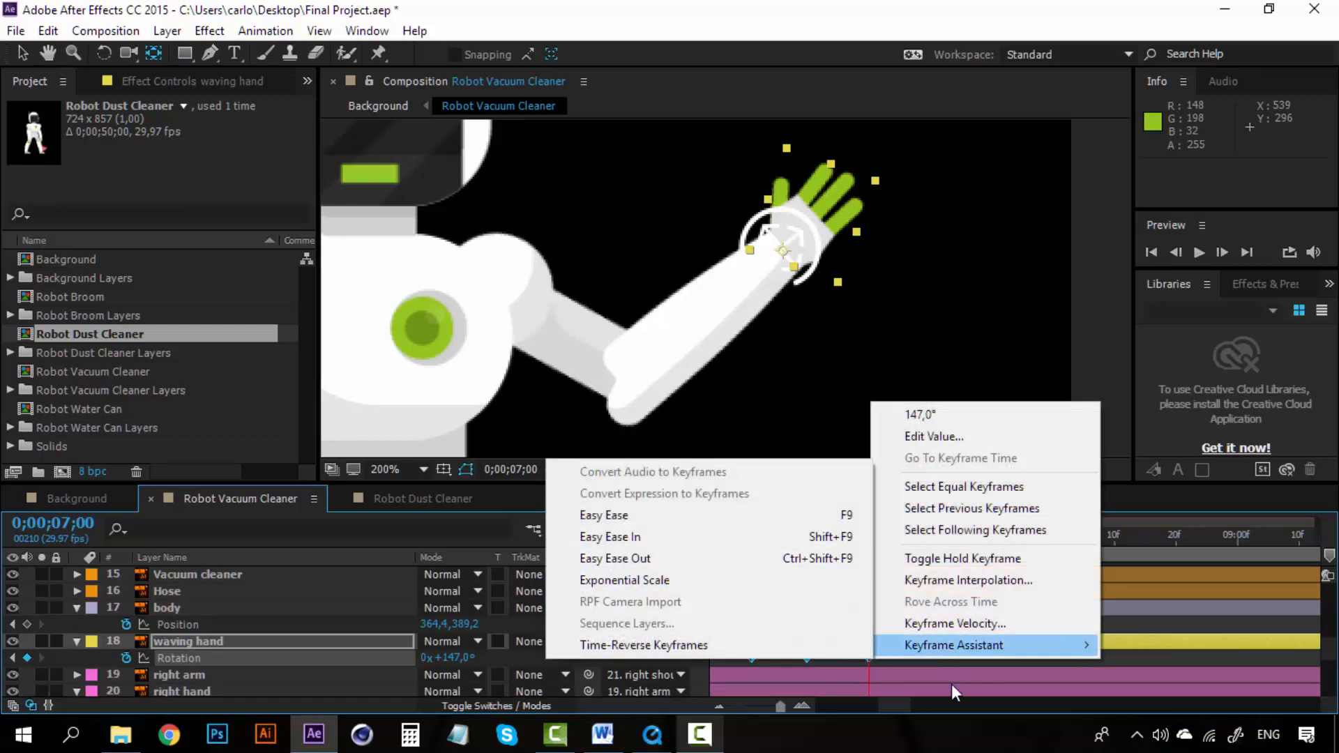
left_click(1125, 656)
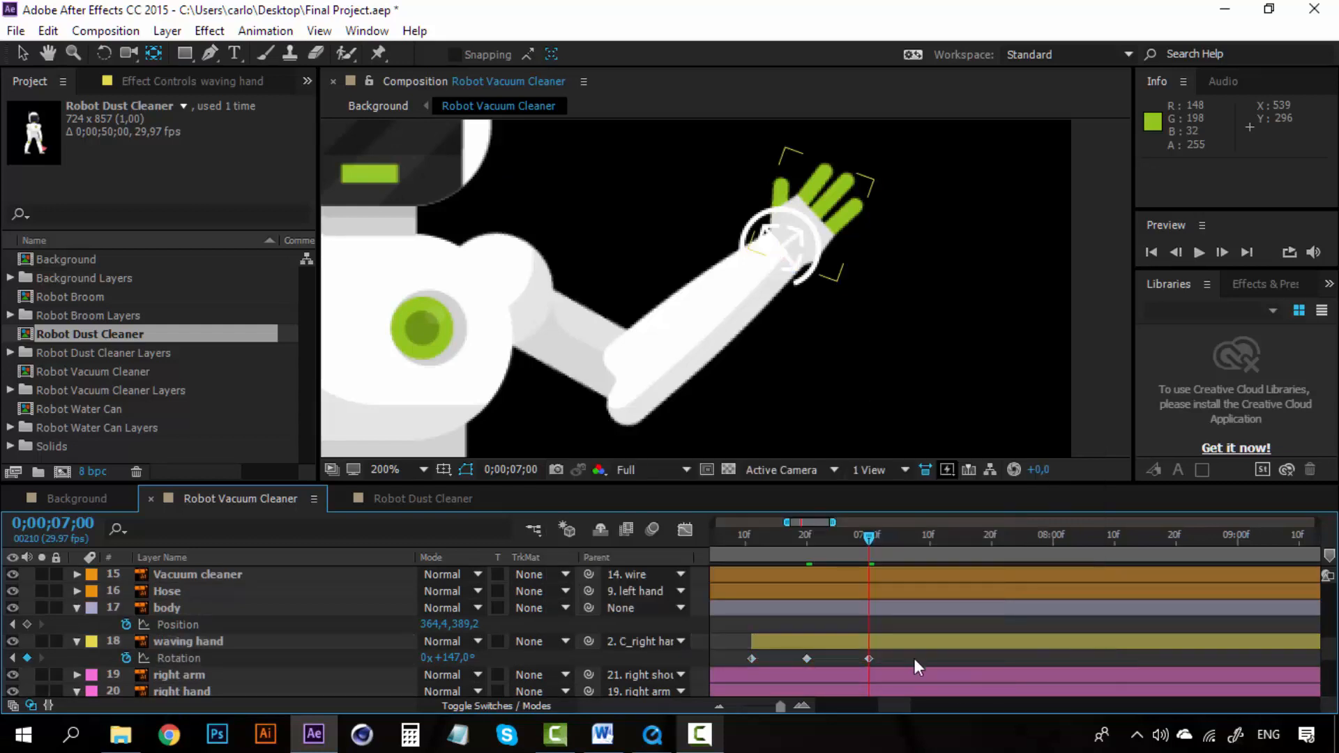
left_click(740, 658)
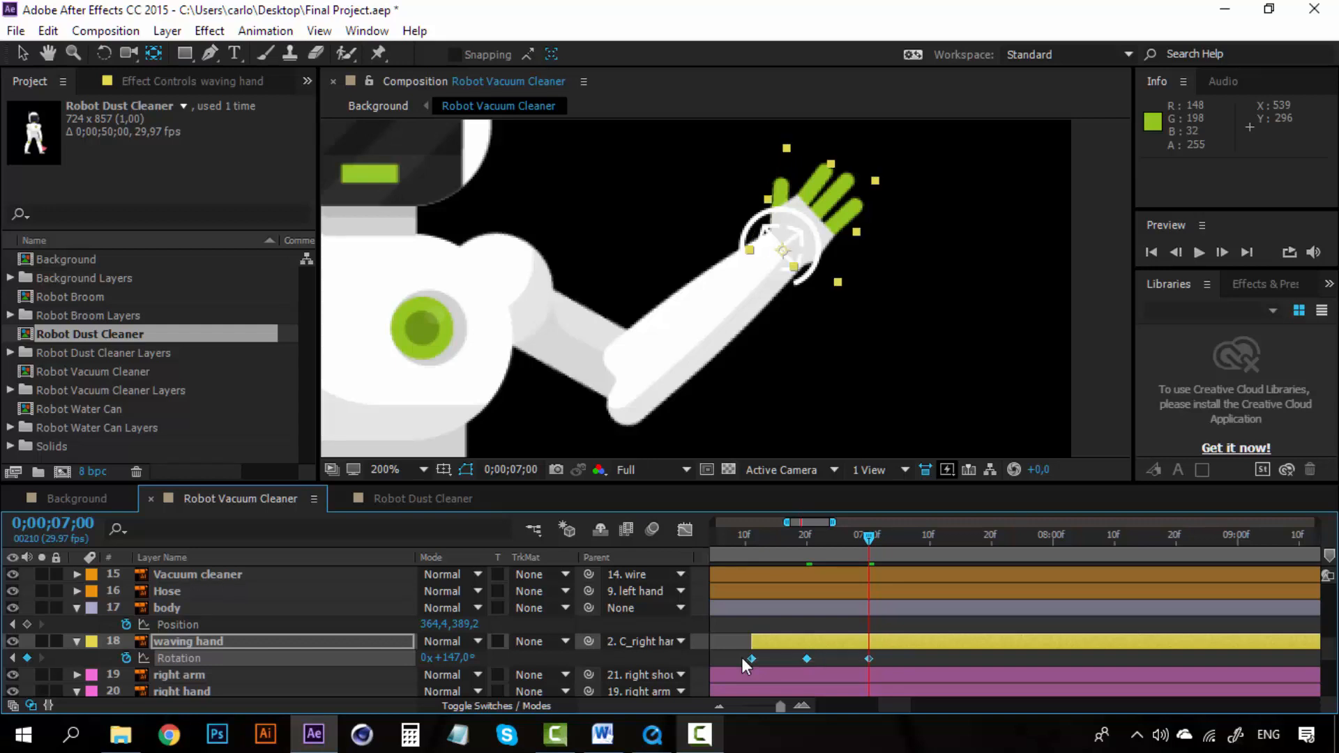
left_click(887, 659)
Step: Copy the waving hand's Rotation keyframe at 0;00;06;20 and paste it at 0;00;07;10
left_click(808, 658)
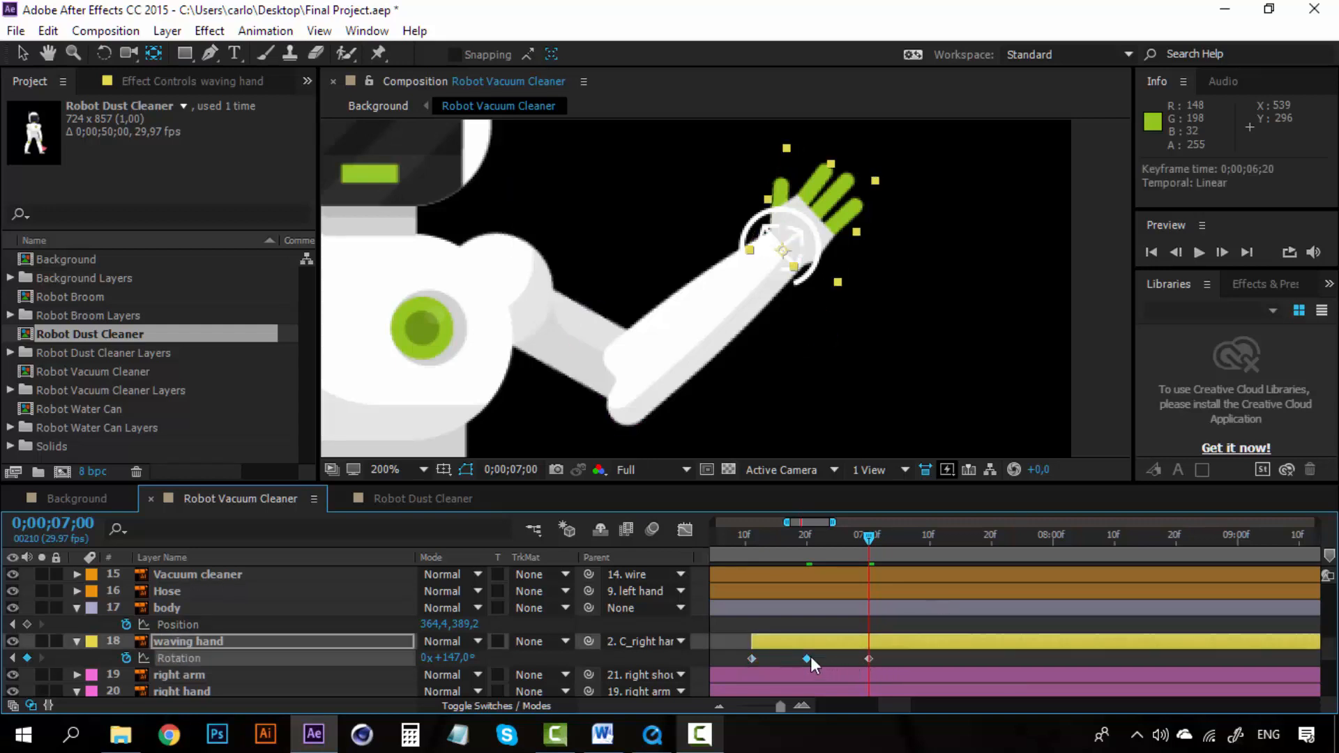
key("ctrl+c")
left_click(929, 537)
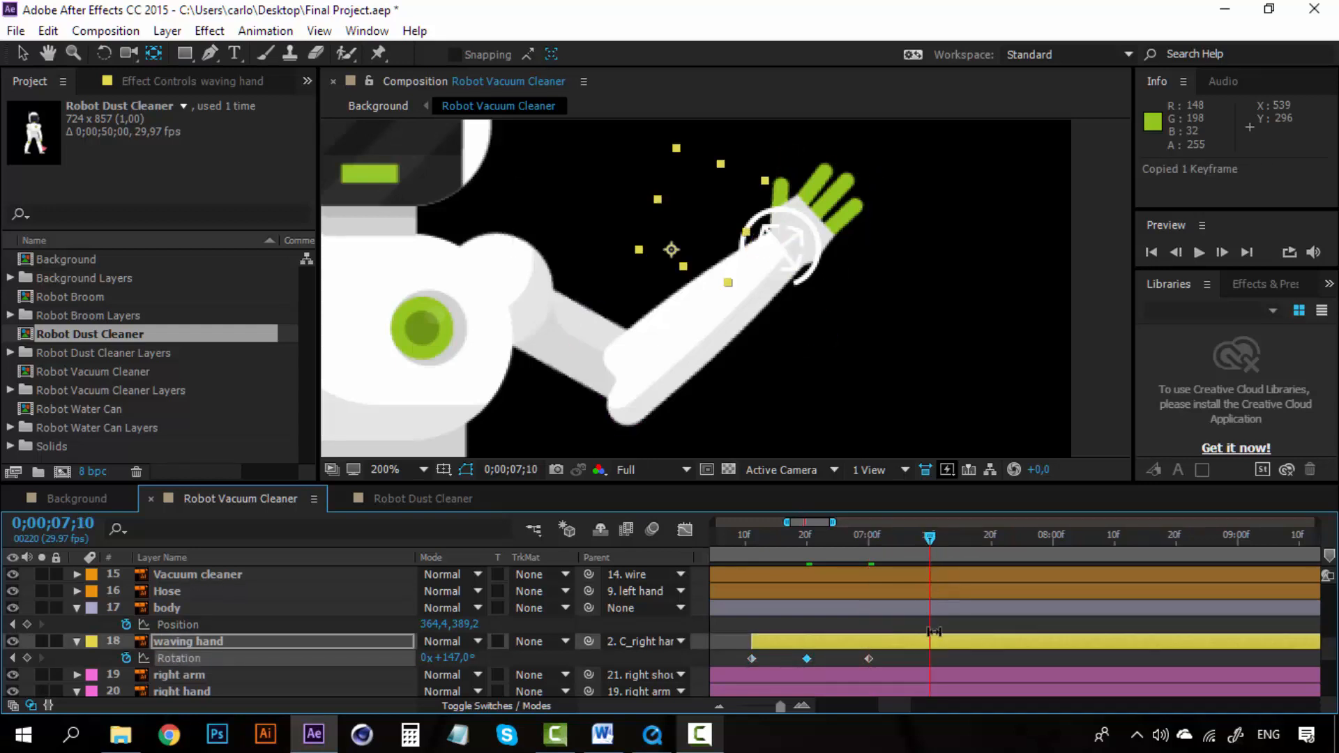
key("ctrl+v")
Step: Copy all four waving hand Rotation keyframes and paste them at 0;00;07;20 to repeat the rotation wave
left_click_drag(909, 659, 744, 664)
key("ctrl+c")
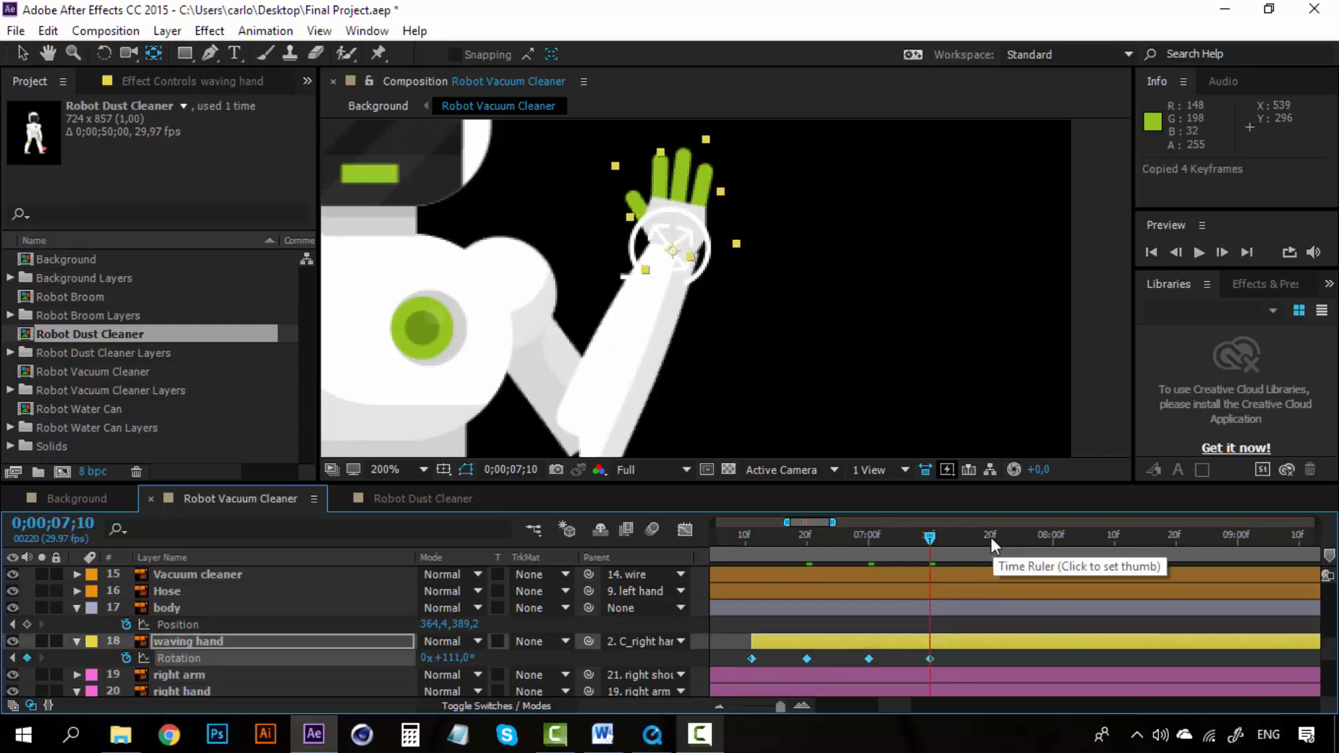
left_click(991, 537)
left_click_drag(889, 709, 906, 708)
scroll(923, 625, "up", 10)
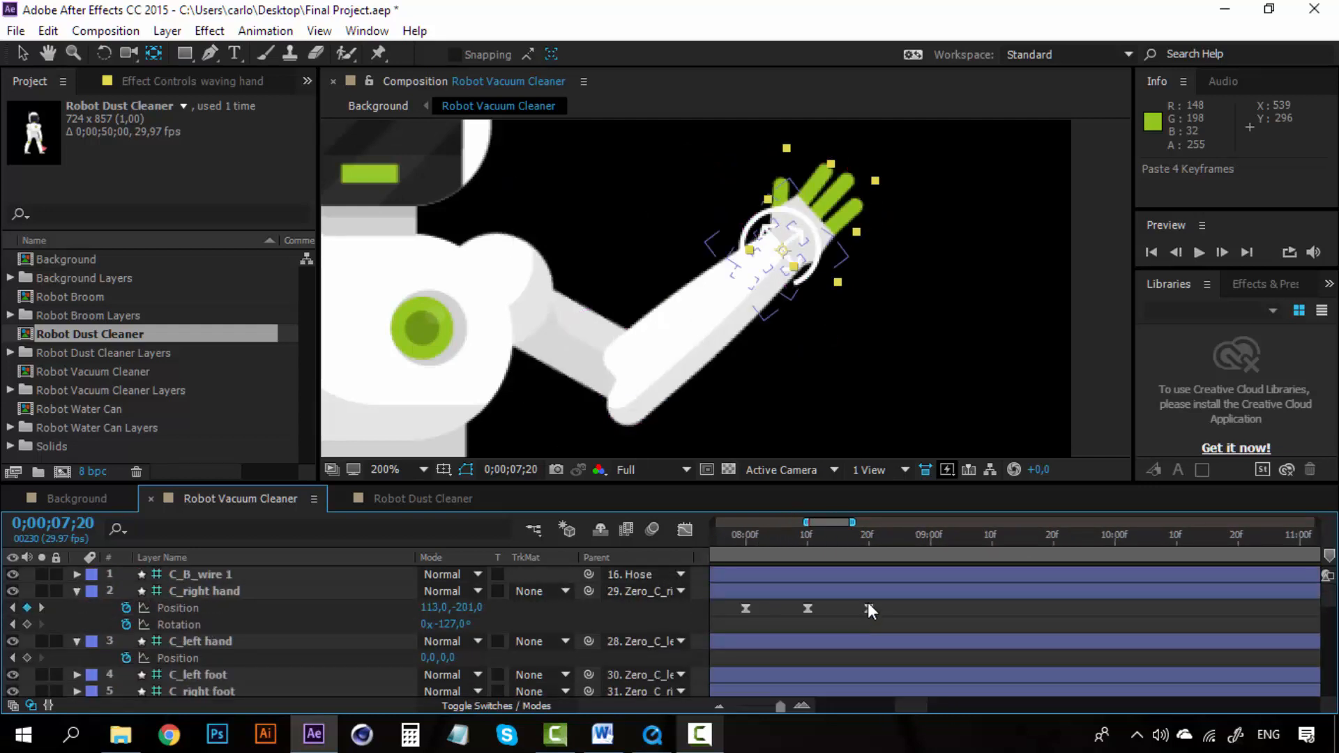
Step: Play back the waving hand animation from 0;00;06;11 to 0;00;09;00 to review the wave
left_click(869, 535)
scroll(870, 652, "down", 5)
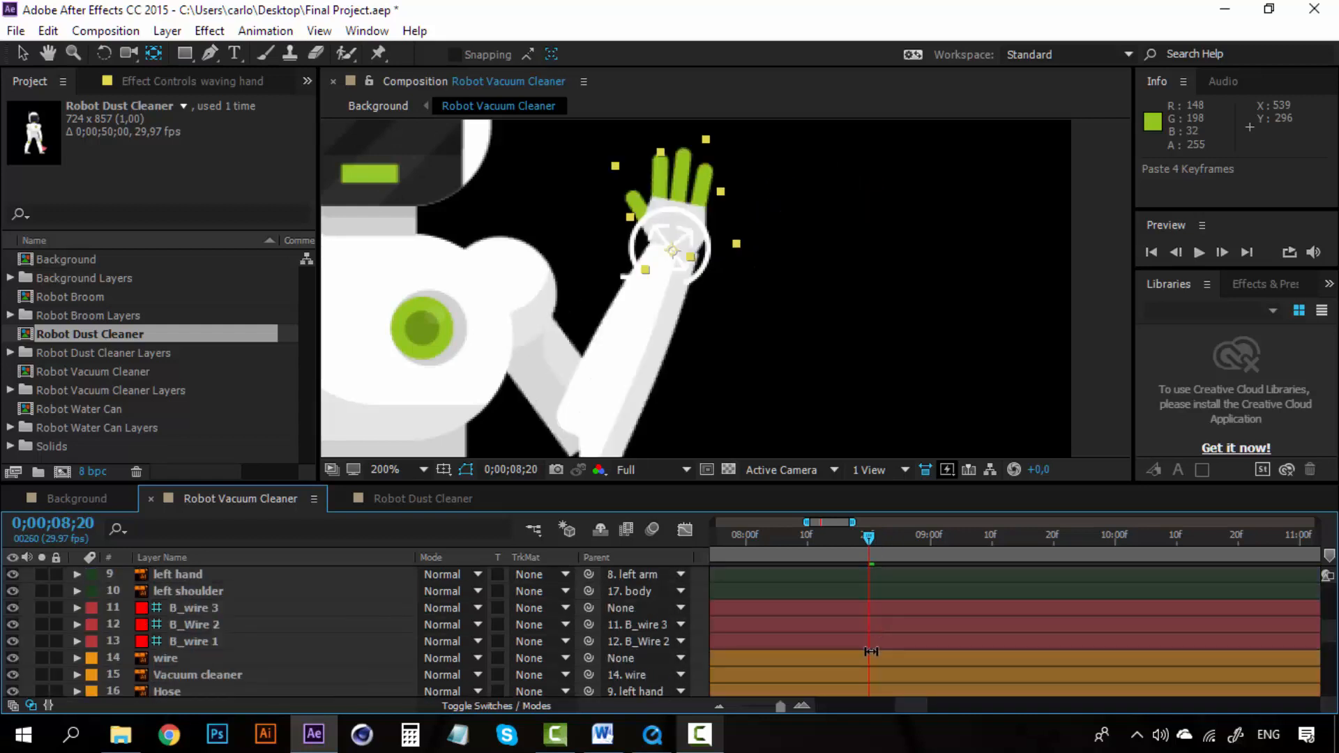
scroll(871, 651, "down", 3)
left_click_drag(902, 700, 886, 701)
left_click(751, 539)
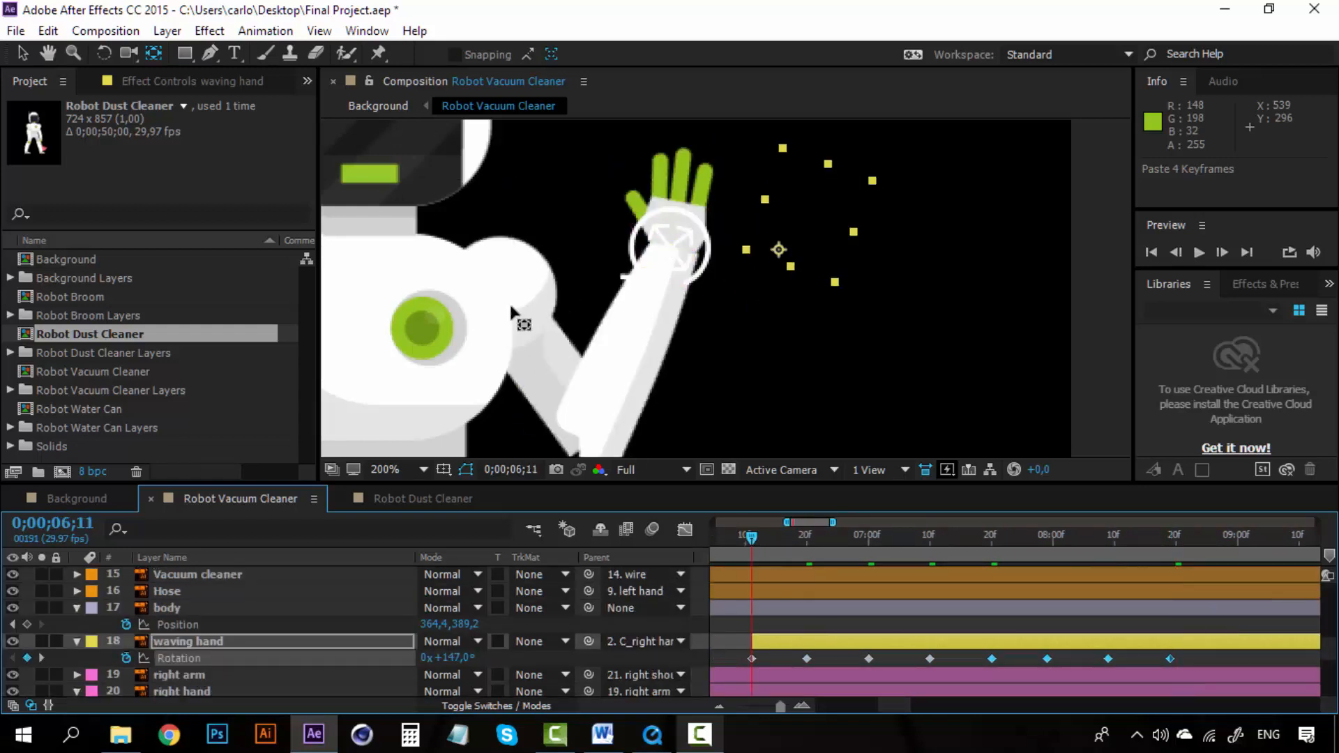
scroll(495, 282, "down", 2)
key("space")
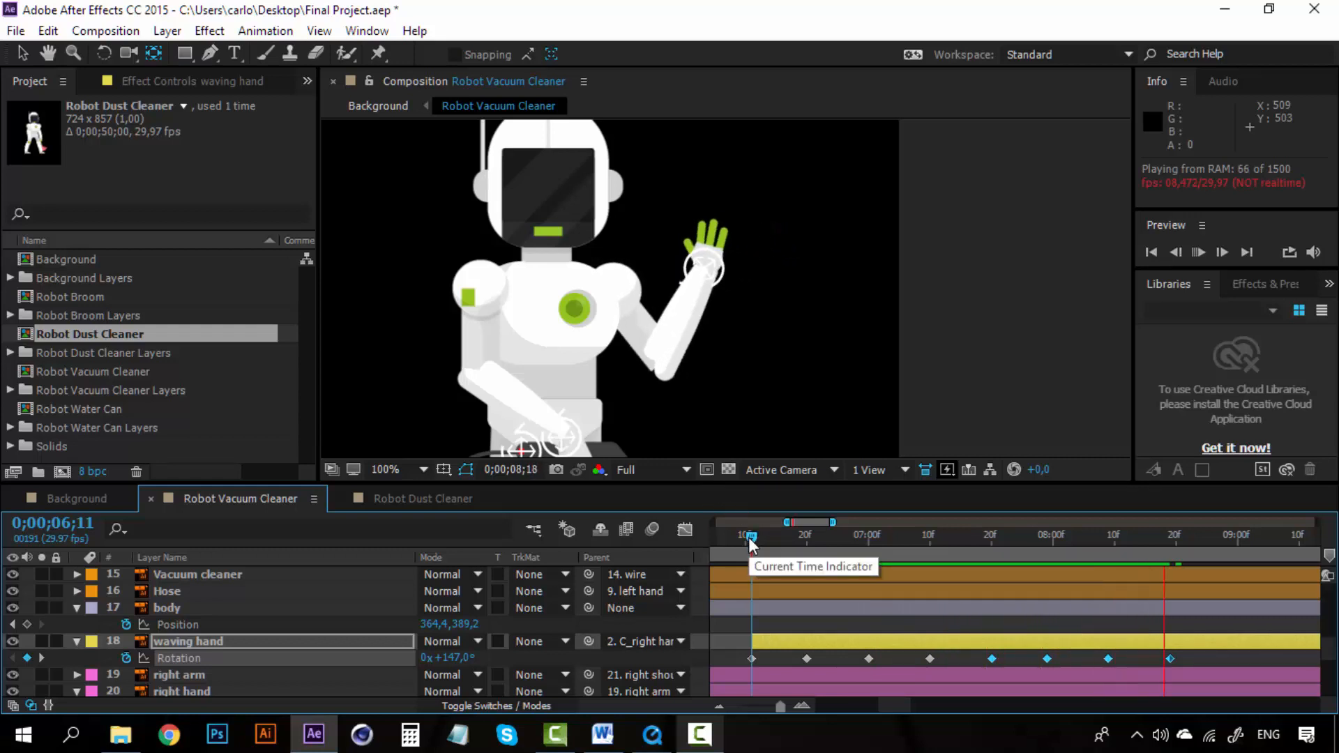
key("space")
left_click_drag(748, 537, 1236, 541)
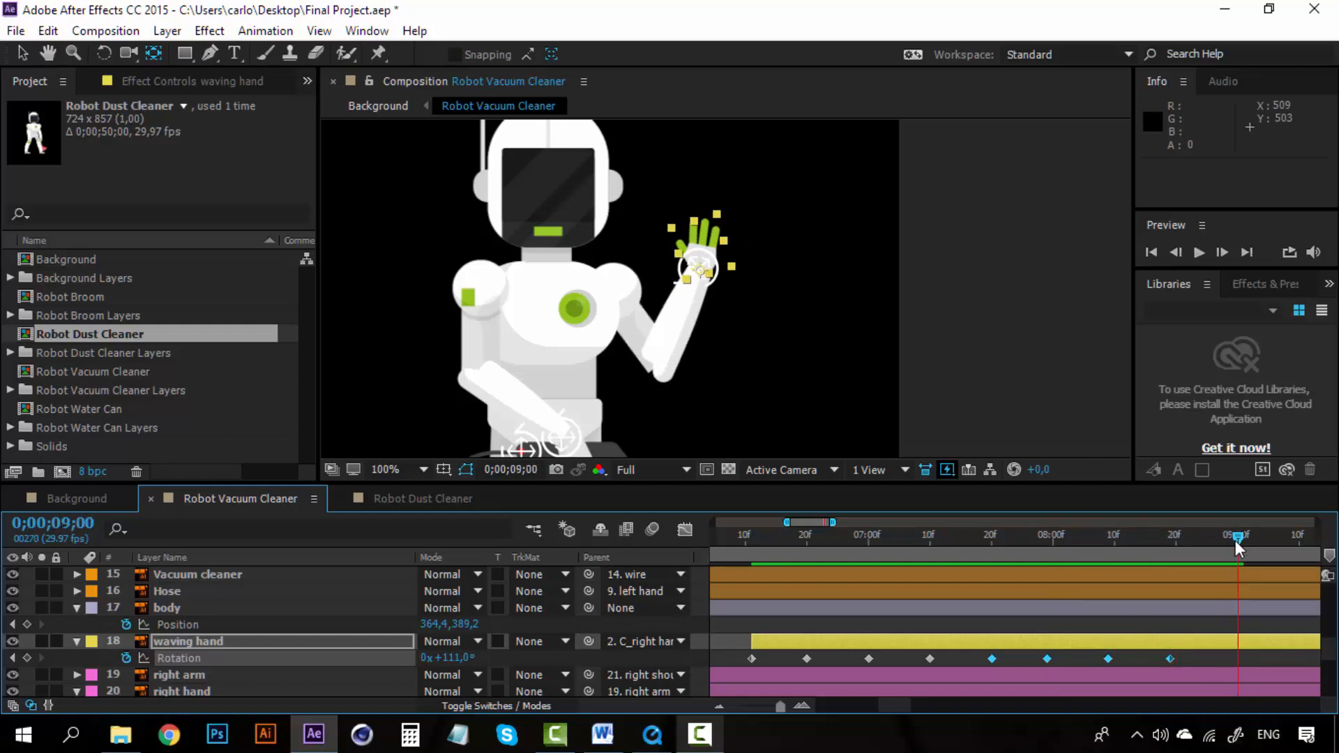
Step: Copy the waving hand's Rotation keyframe at 0;00;08;10 and paste it at 0;00;09;00
left_click(1196, 660)
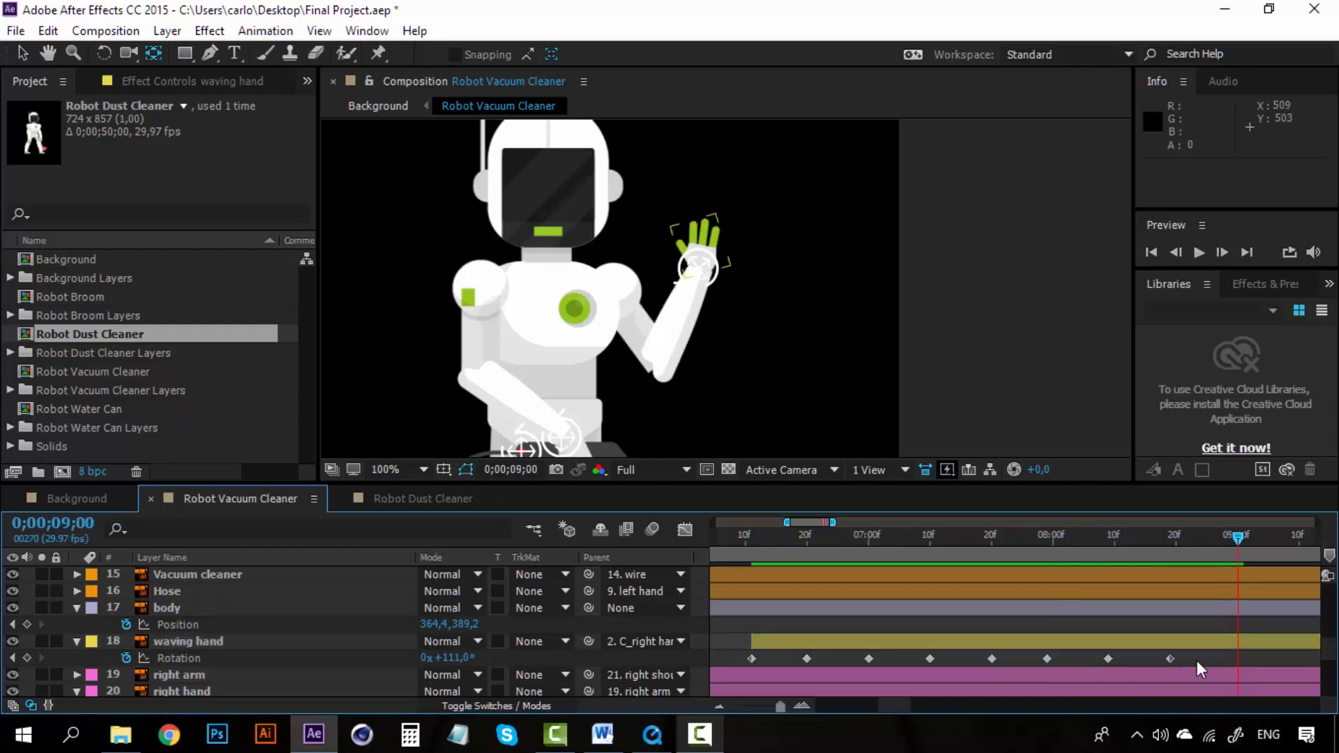
left_click(1110, 658)
key("ctrl+c")
key("ctrl+v")
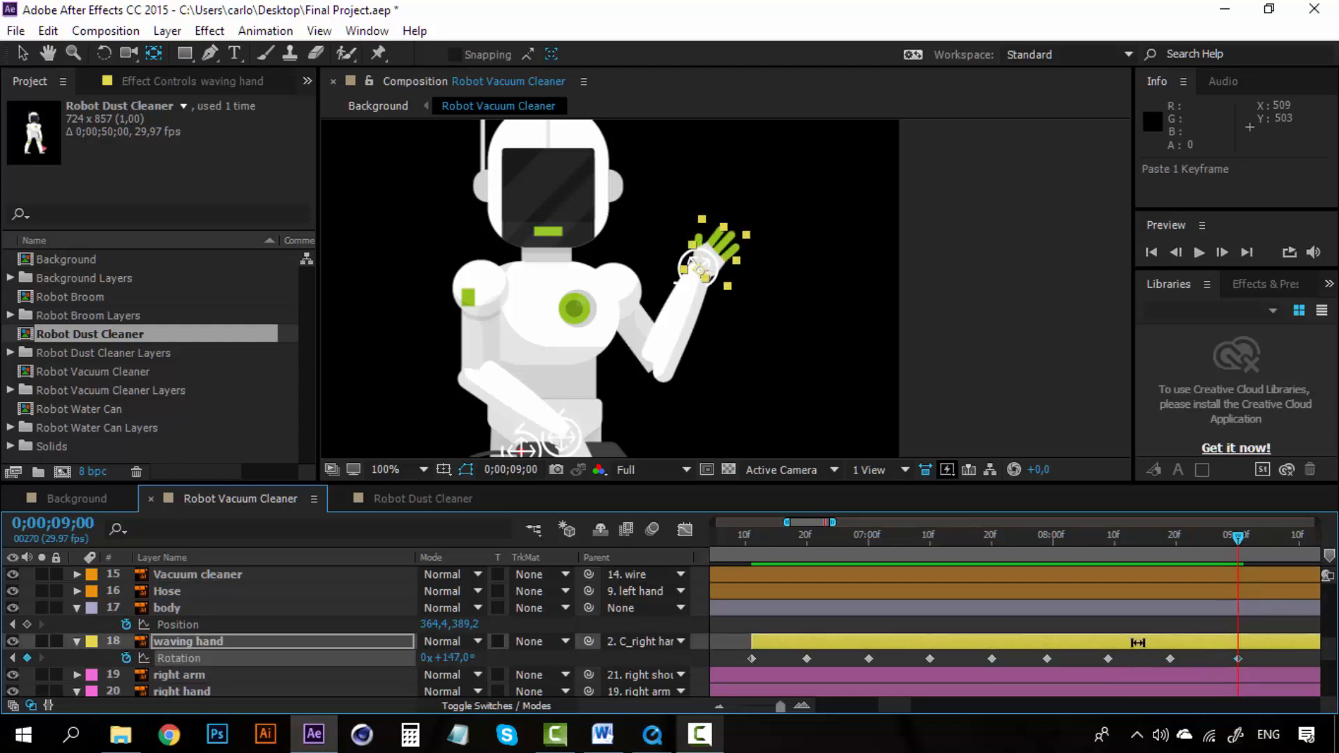
Step: Copy the C_right hand Position keyframe at 0;00;08;10 and paste it at 0;00;09;00
scroll(1154, 633, "up", 8)
scroll(1153, 633, "up", 3)
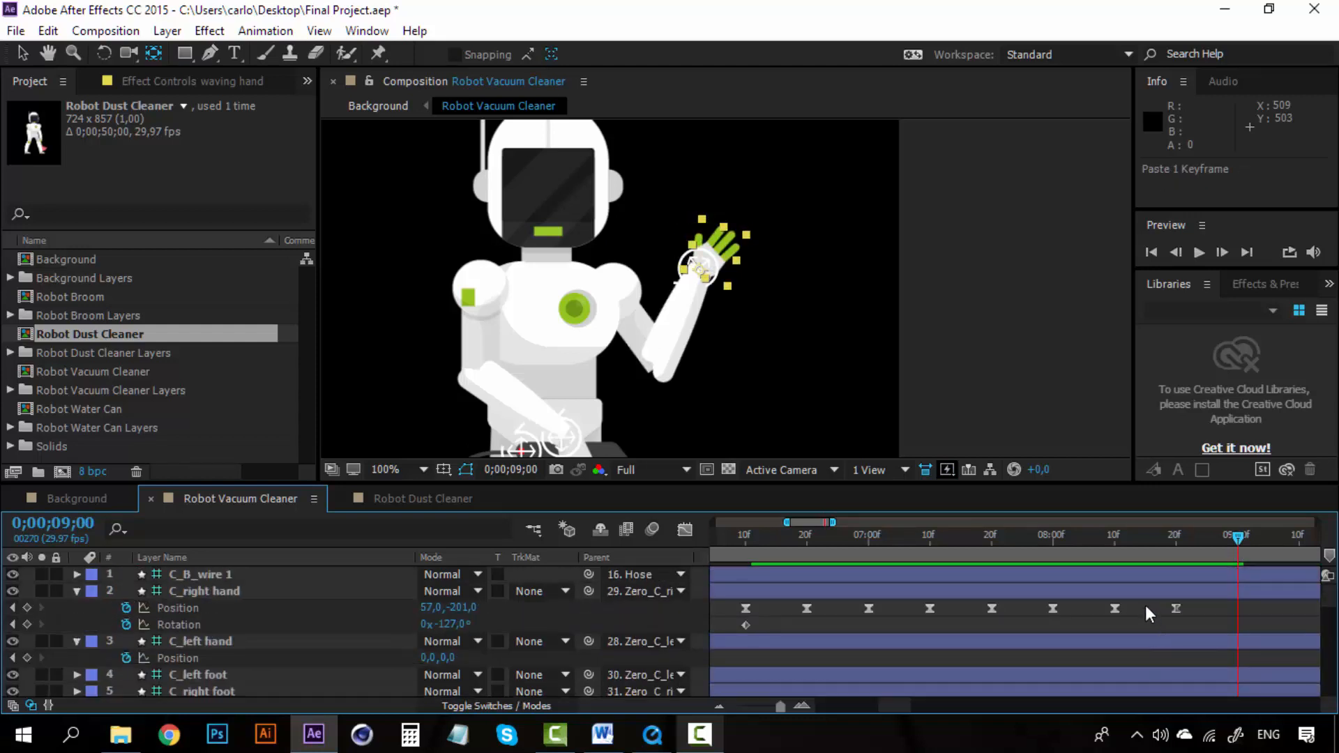
left_click(1116, 607)
key("ctrl+c")
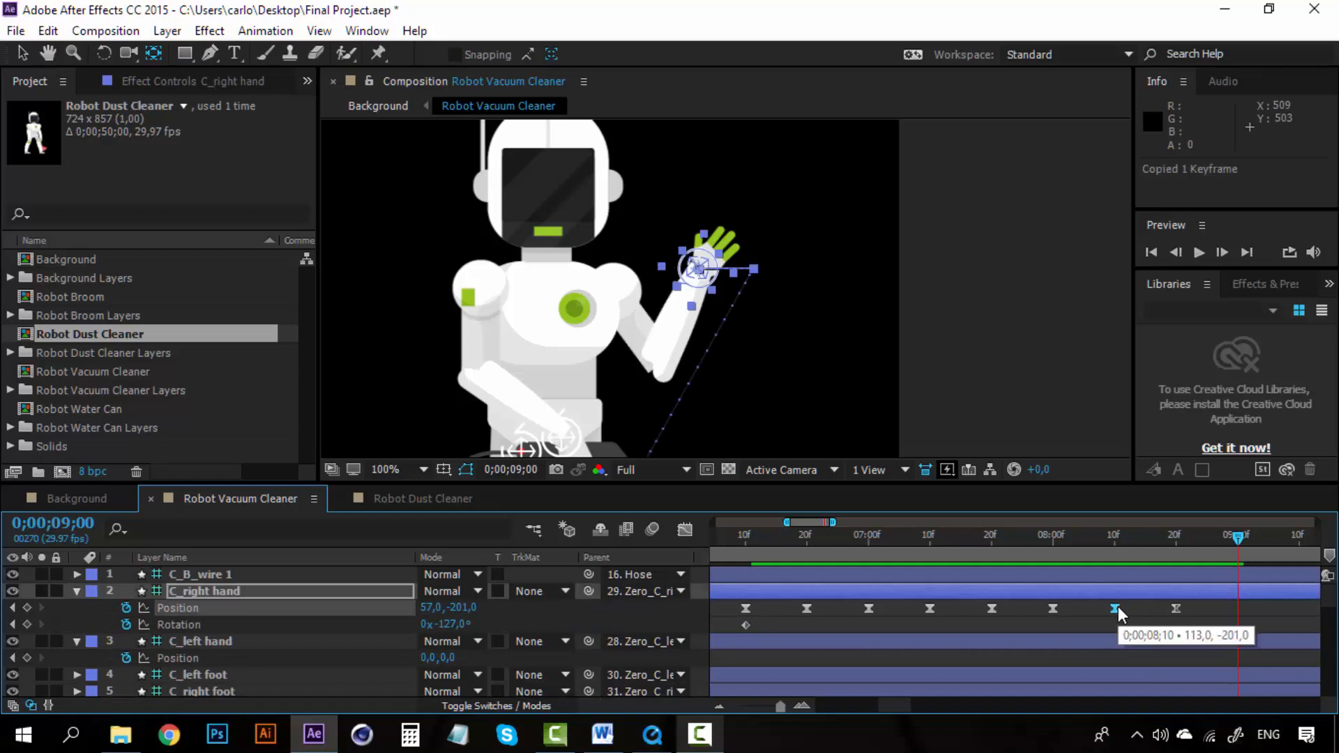
key("ctrl+v")
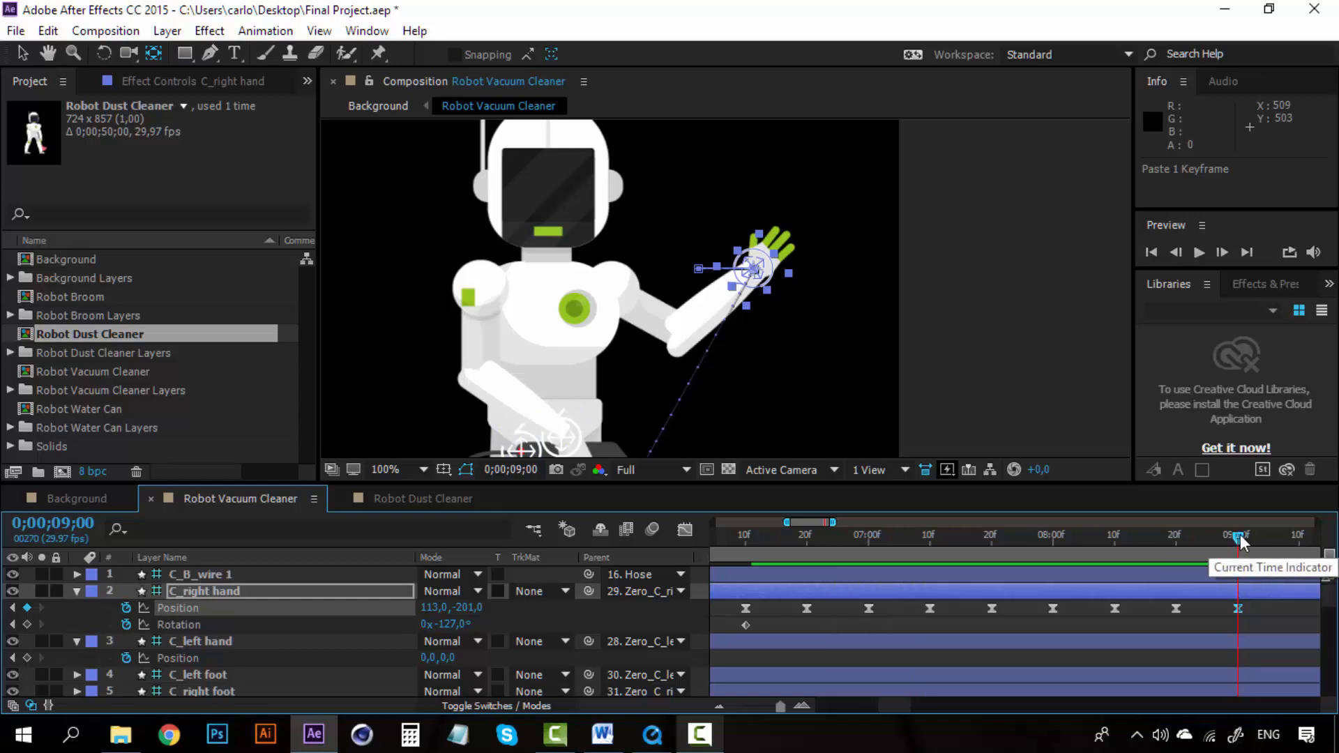
scroll(1120, 626, "down", 2)
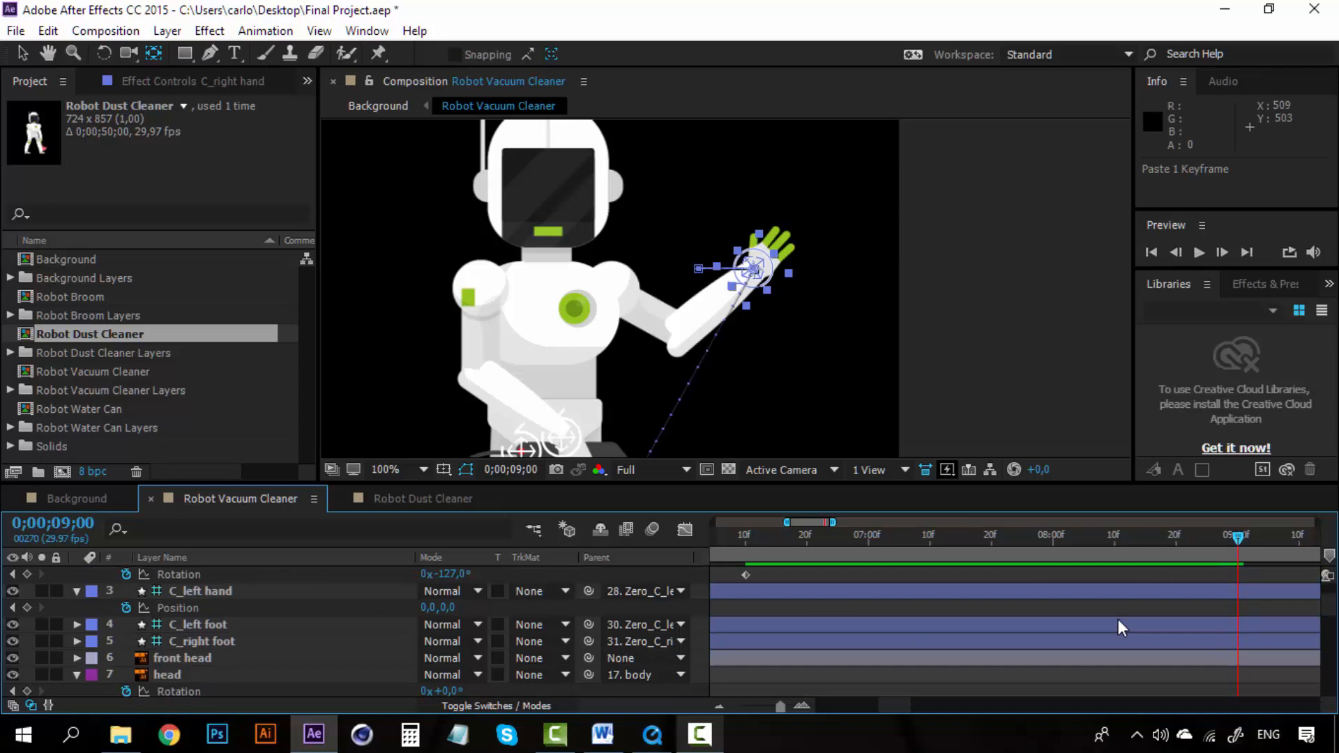
scroll(1120, 626, "down", 12)
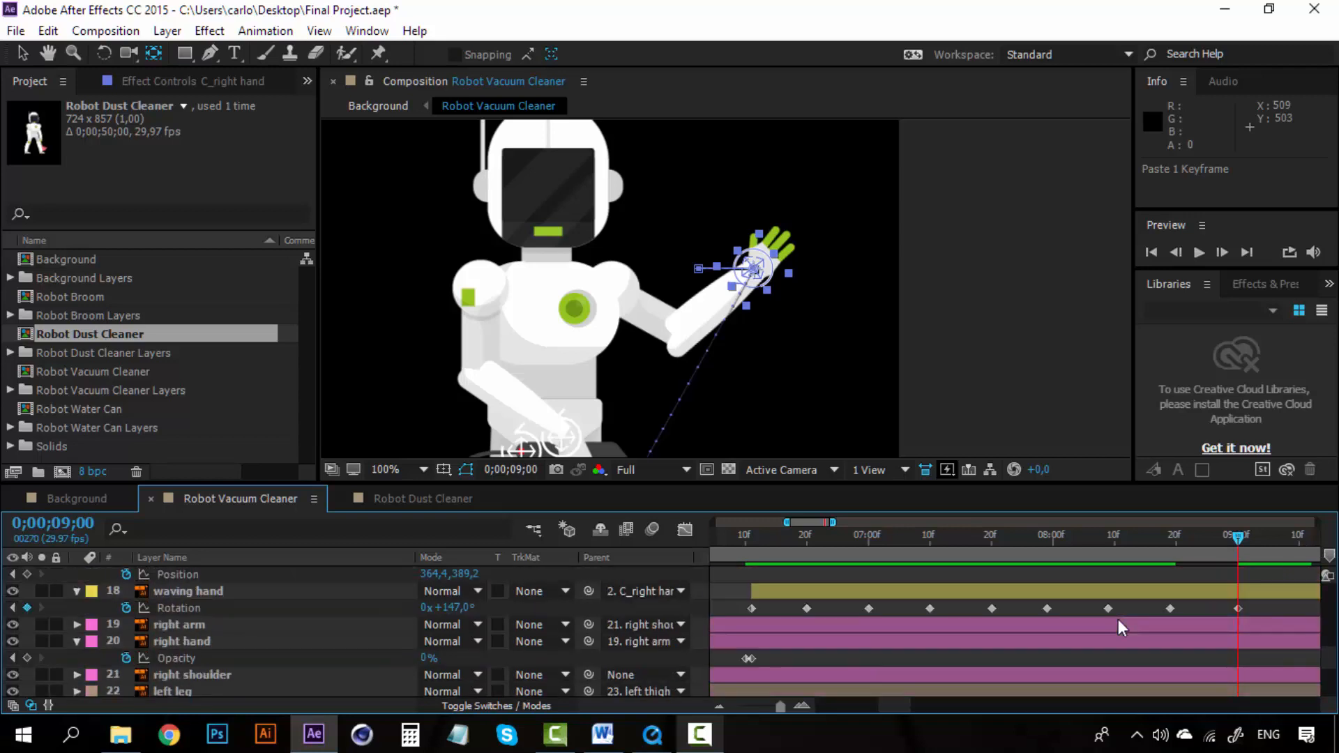
Step: Trim the waving hand layer's out point to 0;00;09;00
left_click(1130, 588)
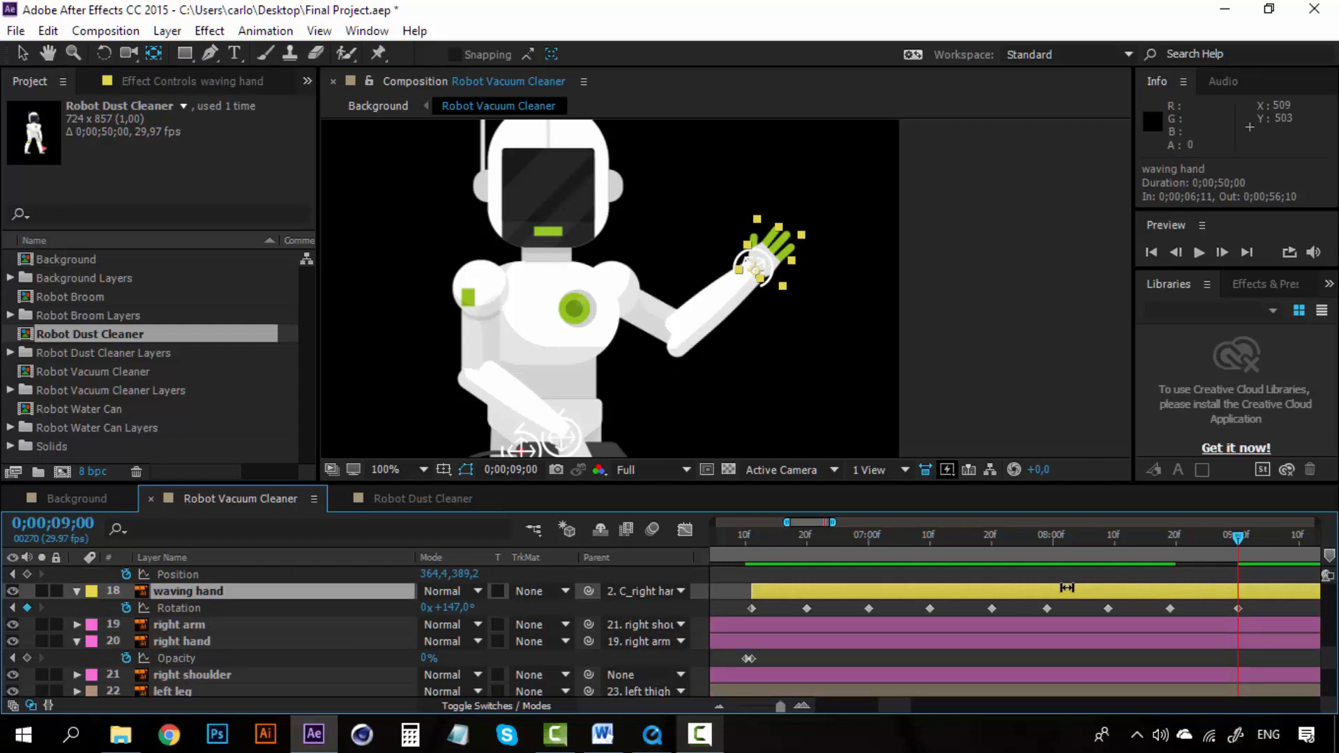
key("alt+bracketright")
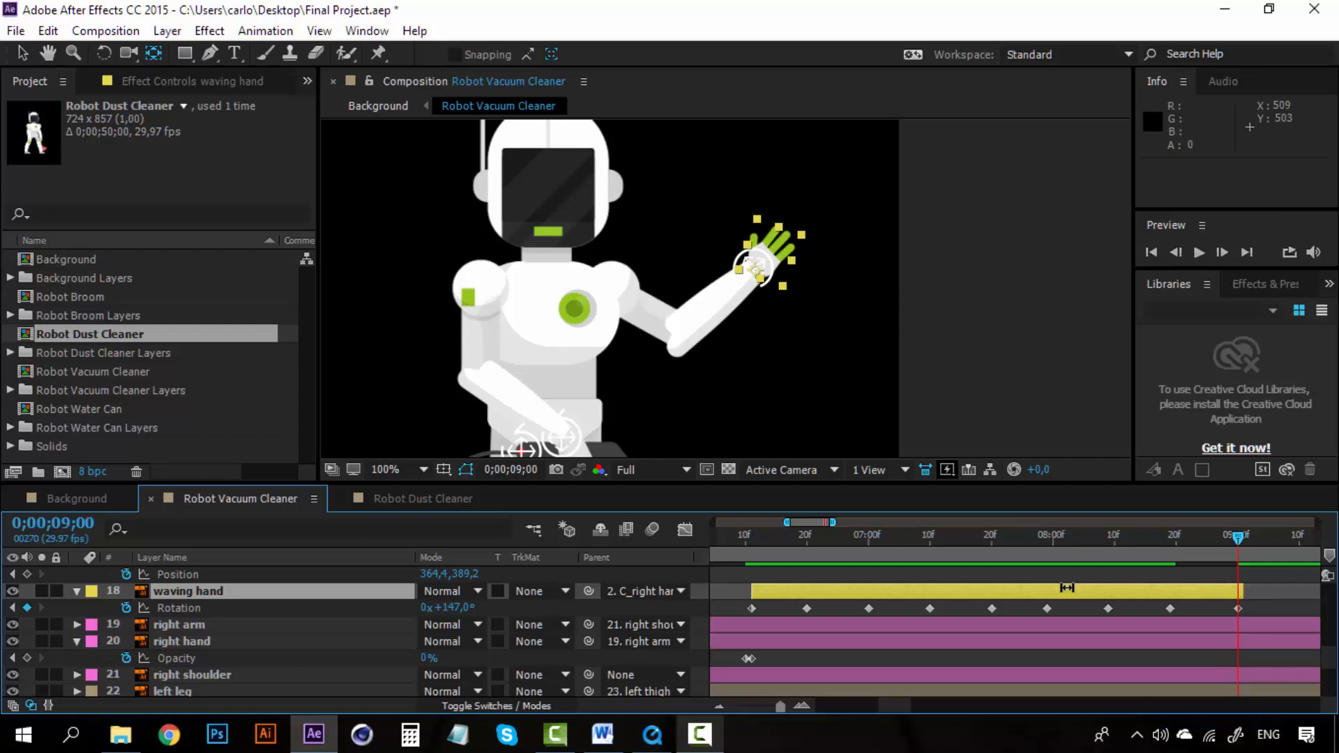
left_click_drag(1245, 592, 1240, 591)
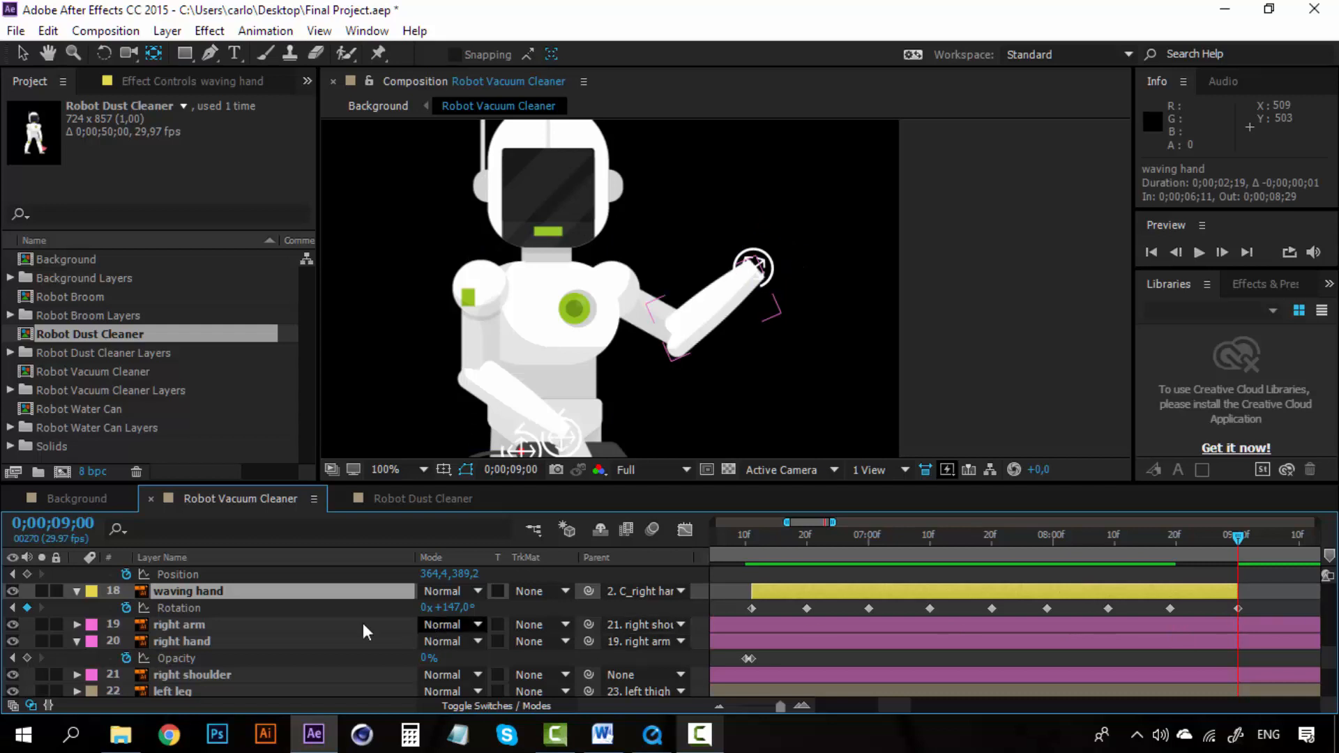
Step: Keyframe the right hand layer's Opacity at 0% on 0;00;09;00 and 100% on 0;00;09;01
left_click(325, 637)
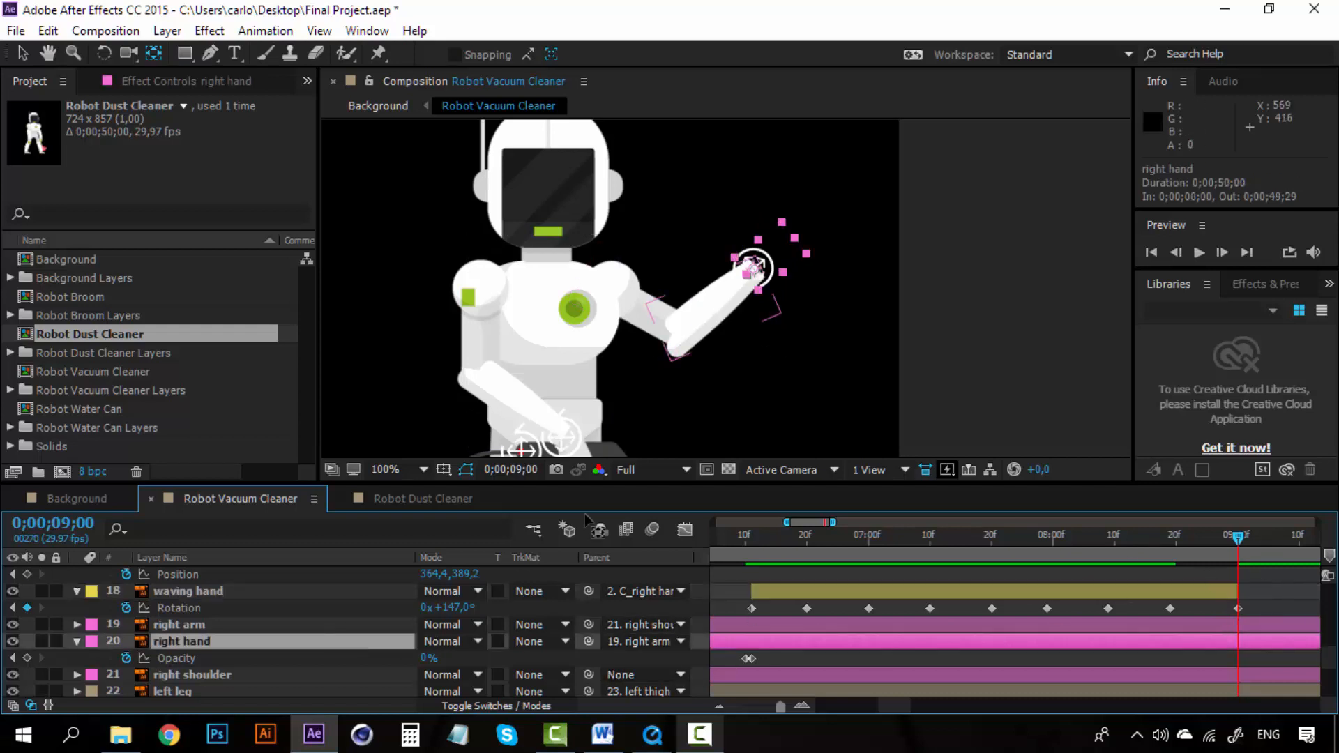
left_click(26, 658)
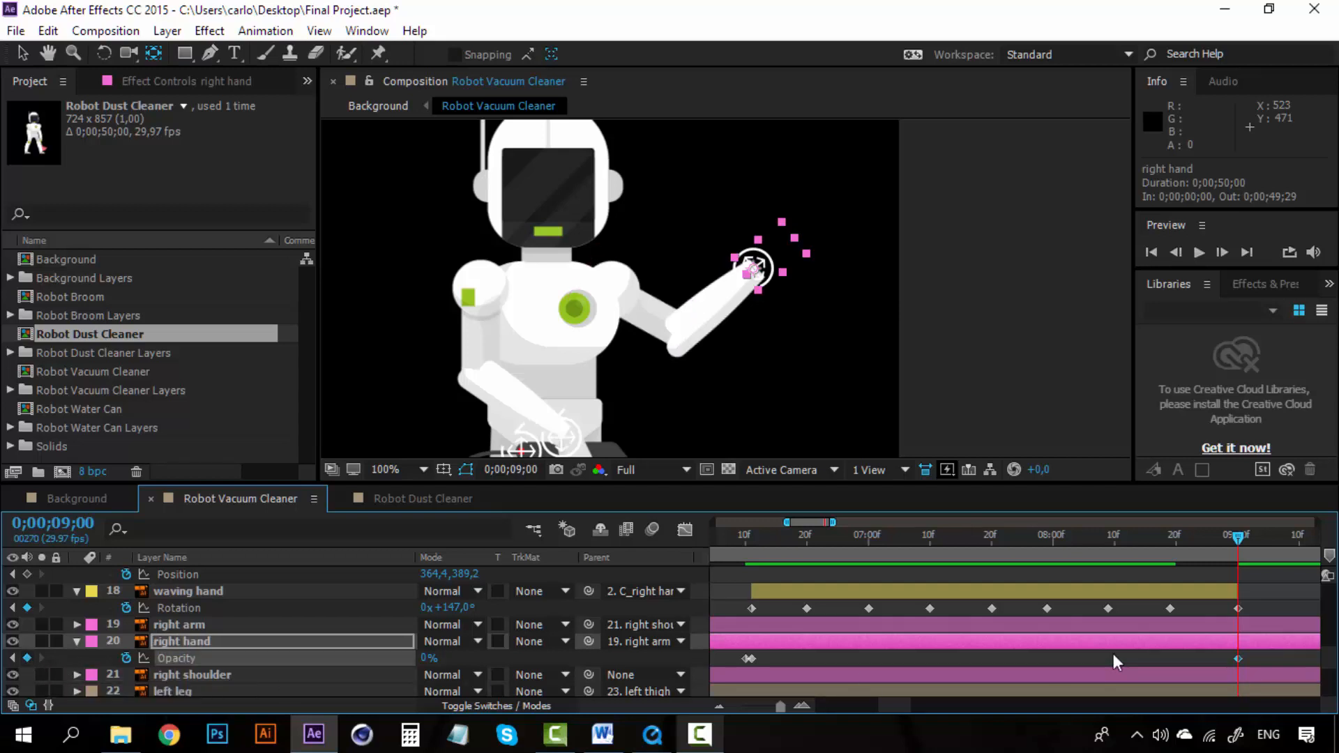
key("Page_Down")
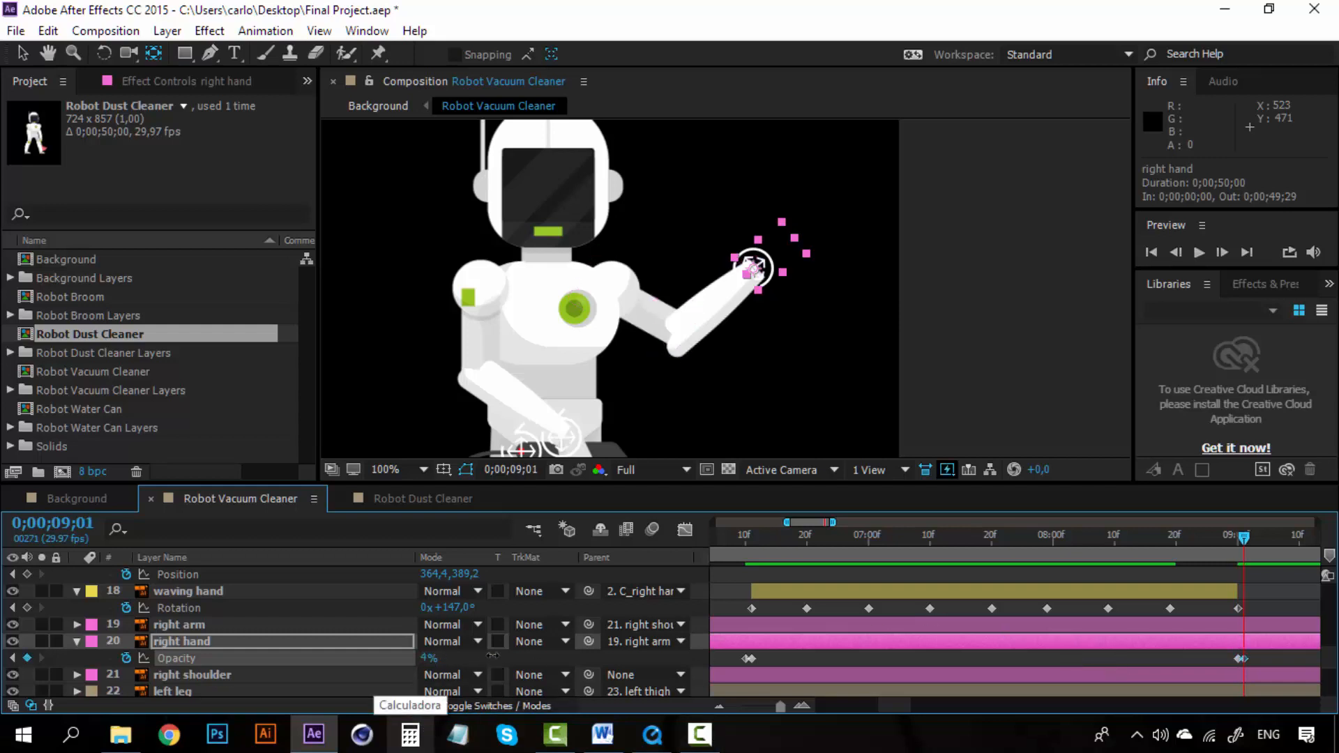
left_click_drag(428, 659, 622, 659)
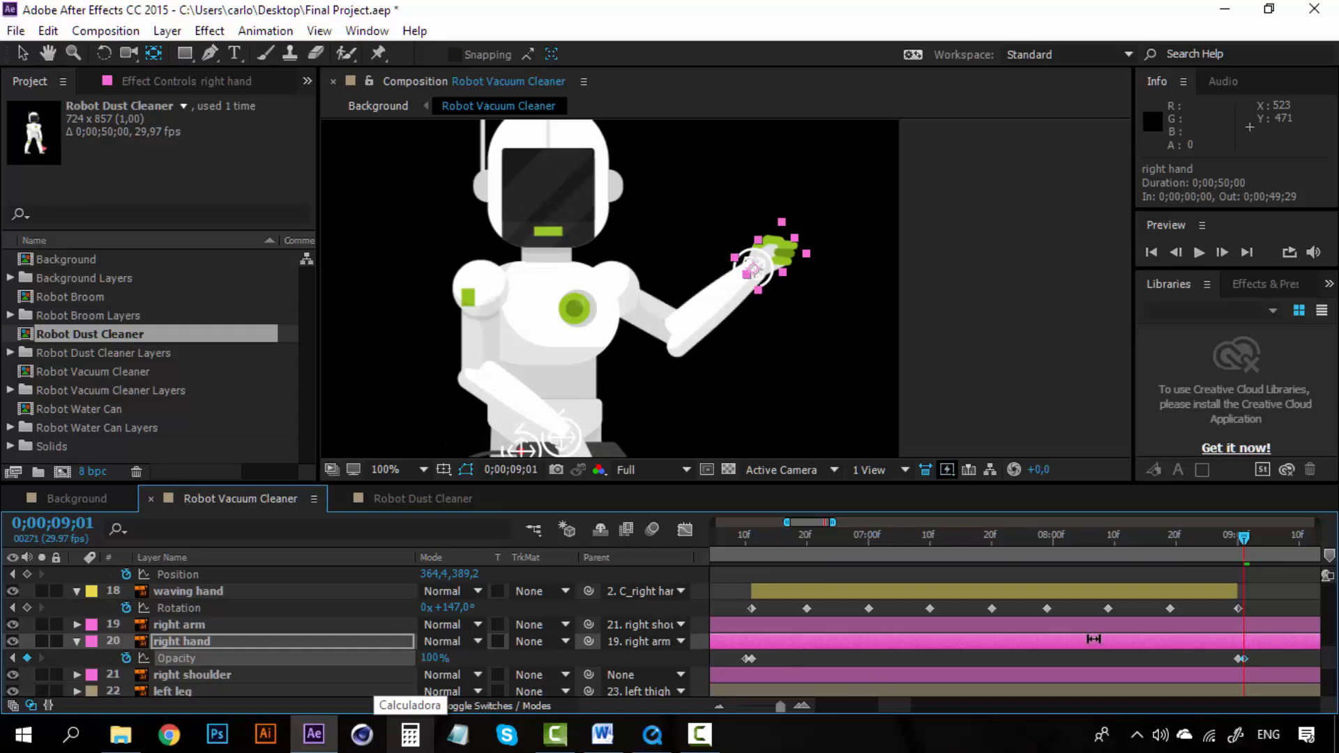
Step: Adjust the timing of the right hand's opacity keyframes and preview the hand swap around 0;00;09;00
mouse_move(1237, 542)
left_mouse_down()
mouse_move(1223, 534)
mouse_move(1237, 536)
left_mouse_up()
key("space")
key("space")
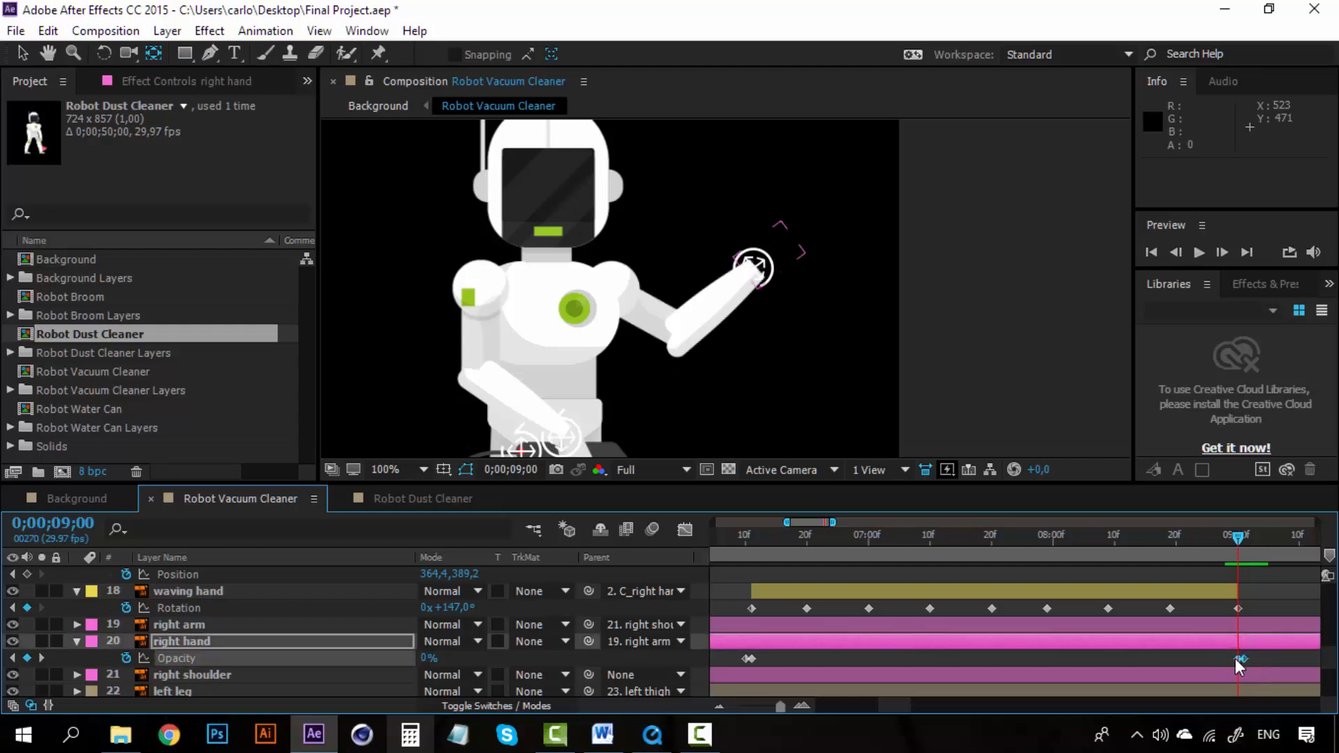
left_click_drag(1242, 658, 1237, 659)
left_click_drag(1237, 536, 1217, 532)
key("space")
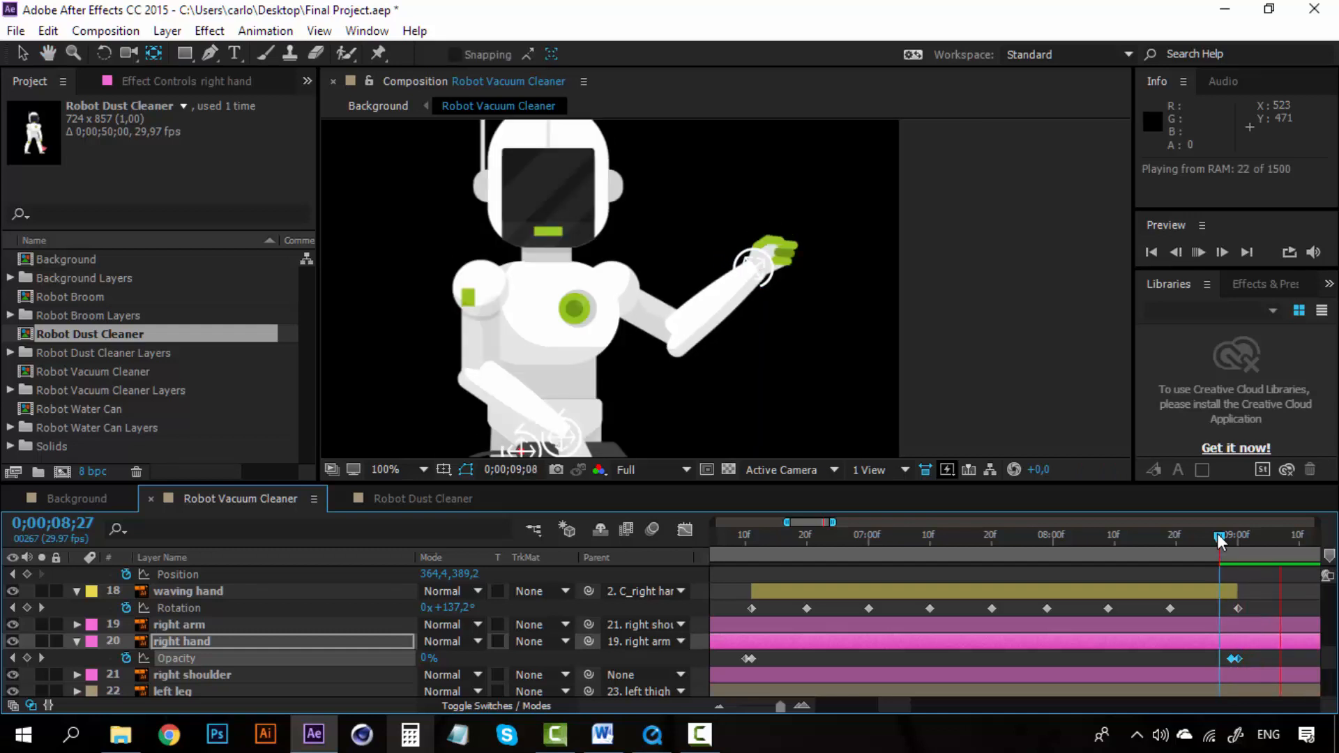
left_click_drag(1219, 539, 1237, 539)
Step: Copy the C_right hand's lowered-arm Position and Rotation keyframes at 0;00;05;22
scroll(1219, 601, "up", 10)
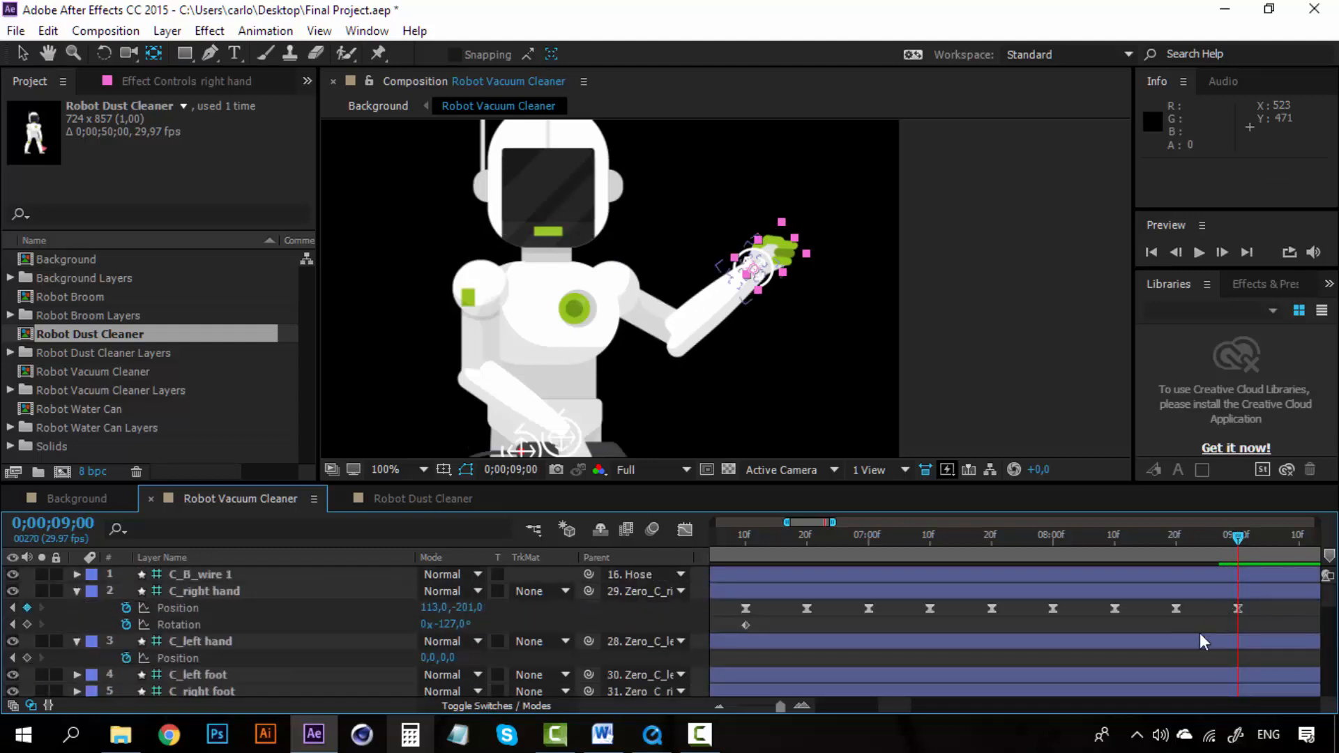
left_click(754, 616)
left_click_drag(755, 604, 738, 629)
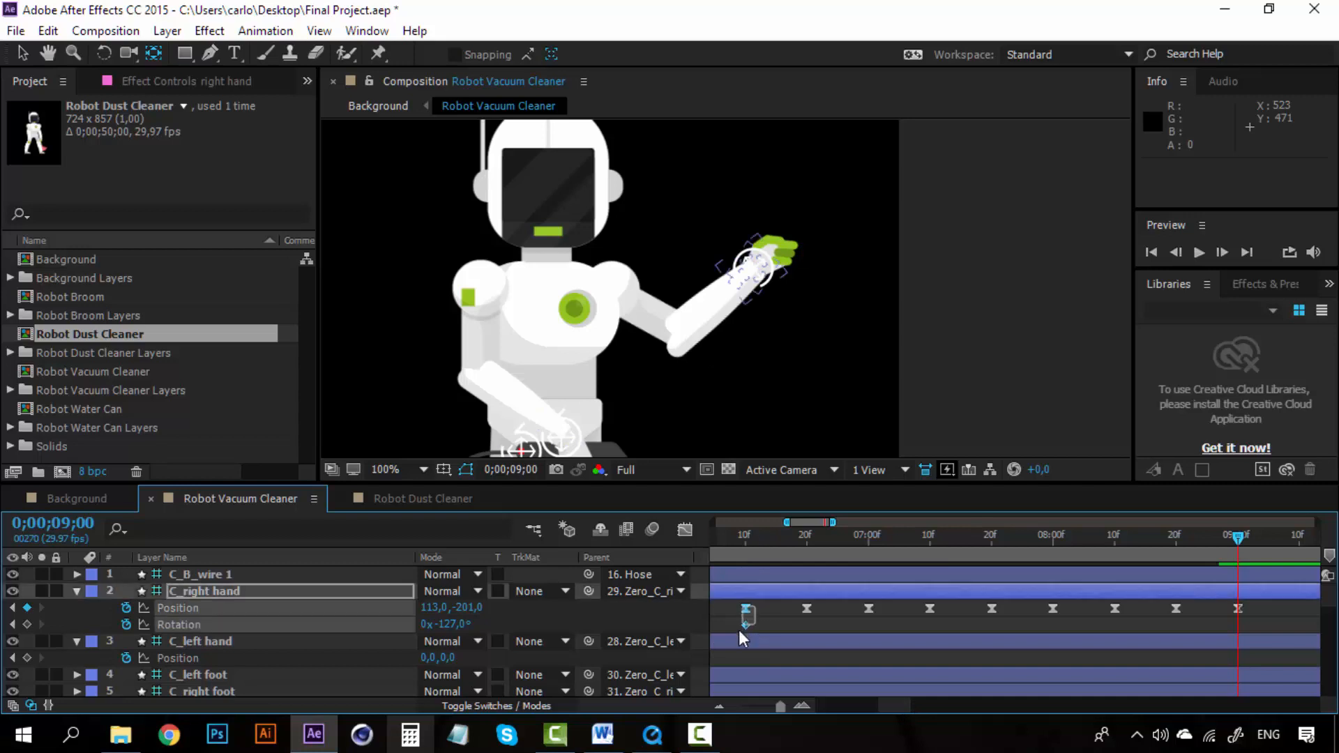
left_click(719, 705)
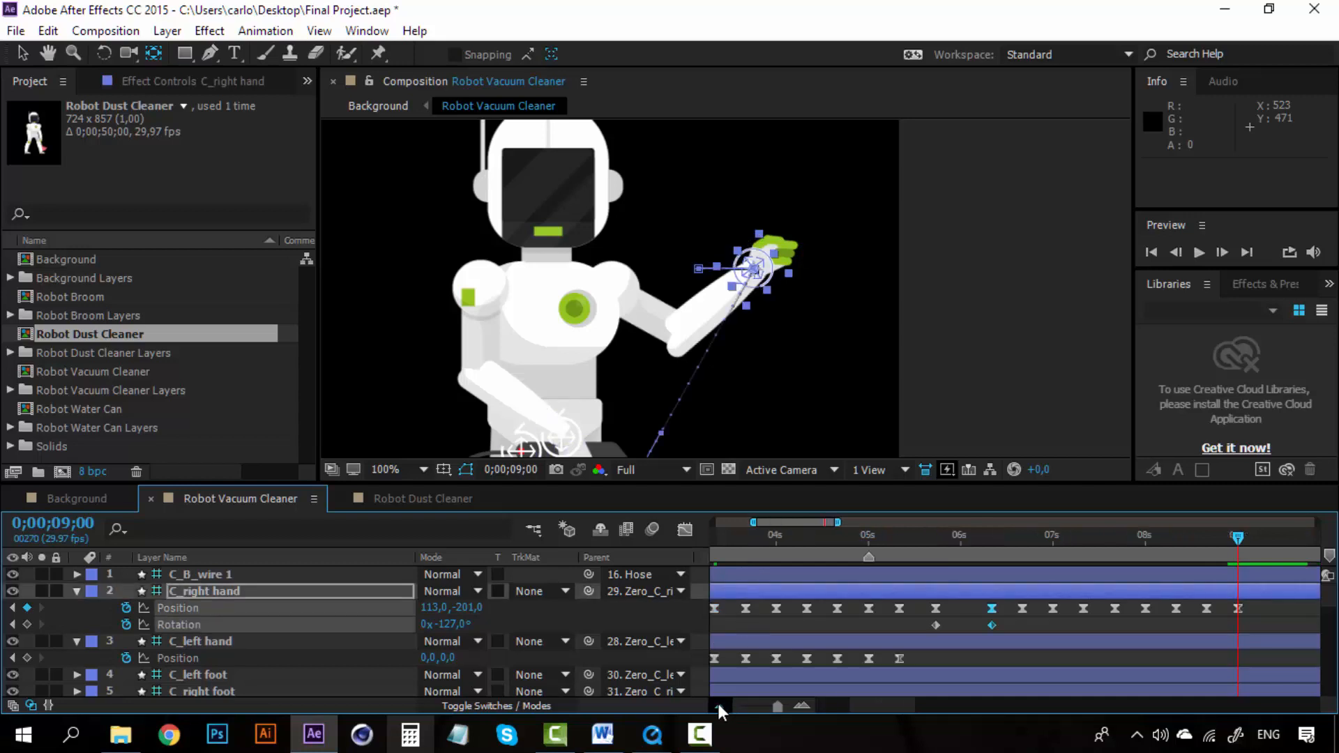
left_click(990, 537)
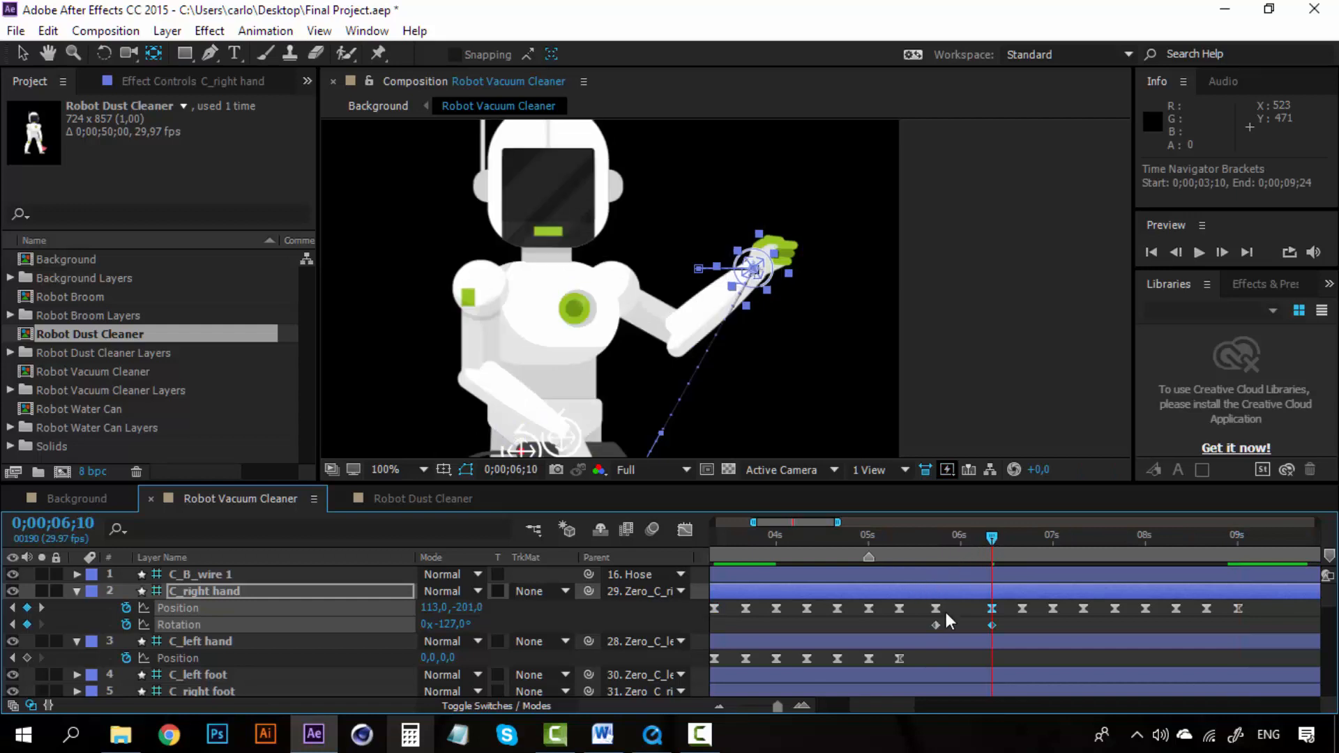
left_click_drag(946, 612, 930, 625)
key("ctrl+c")
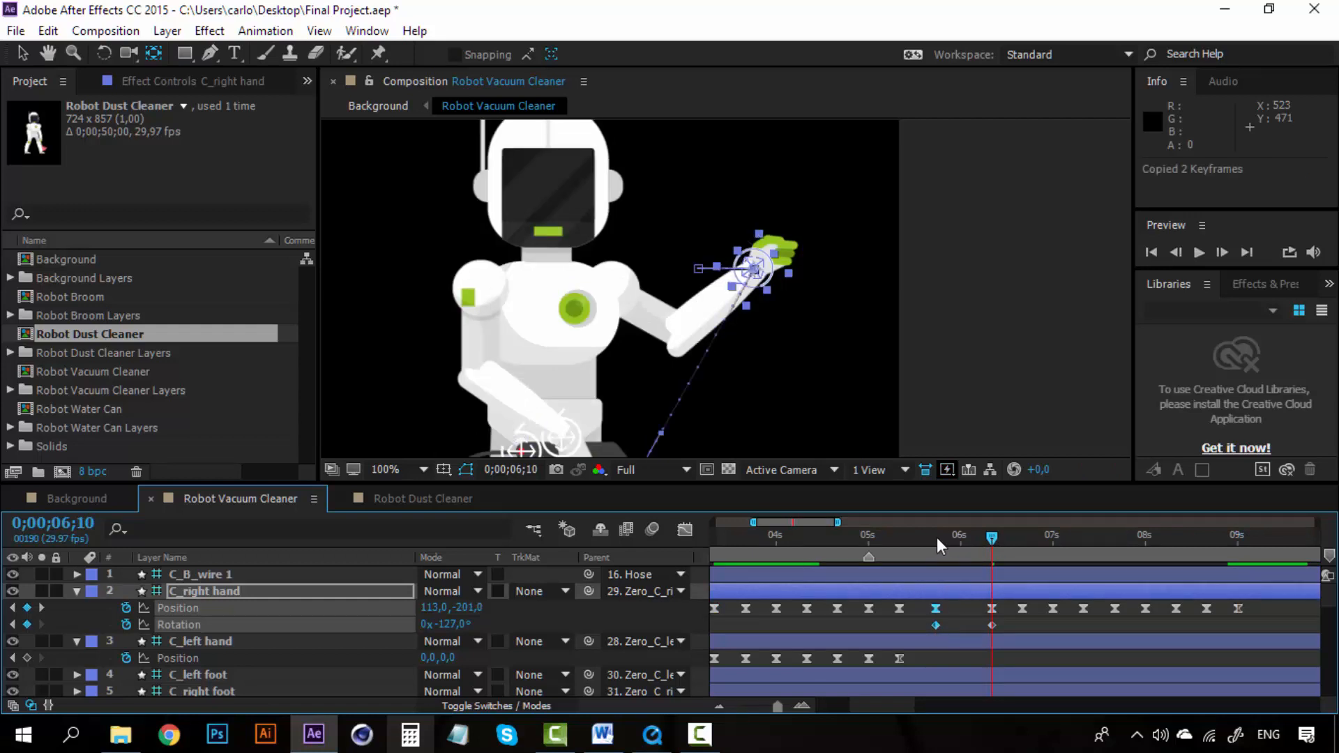
Step: Paste the copied Position and Rotation keyframes on C_right hand at 0;00;09;10 to lower the arm again
left_click(936, 537)
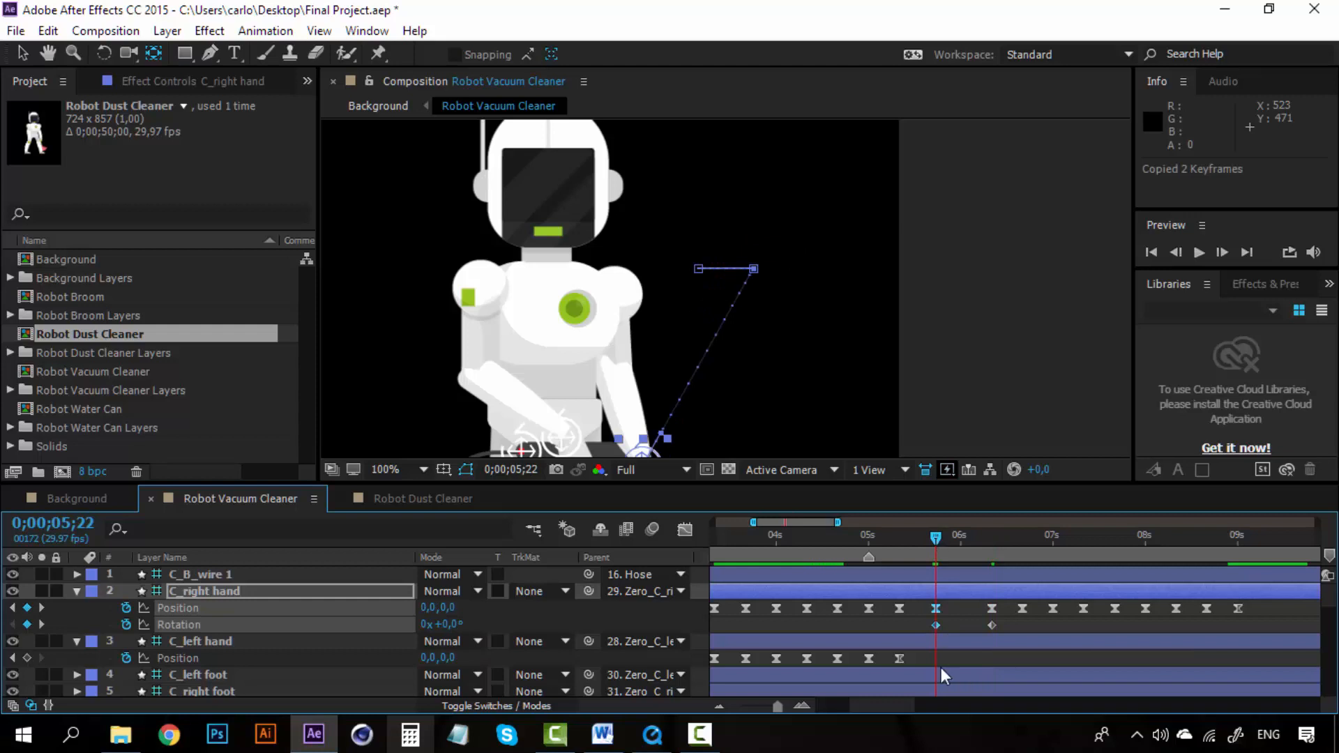
left_click_drag(898, 706, 931, 706)
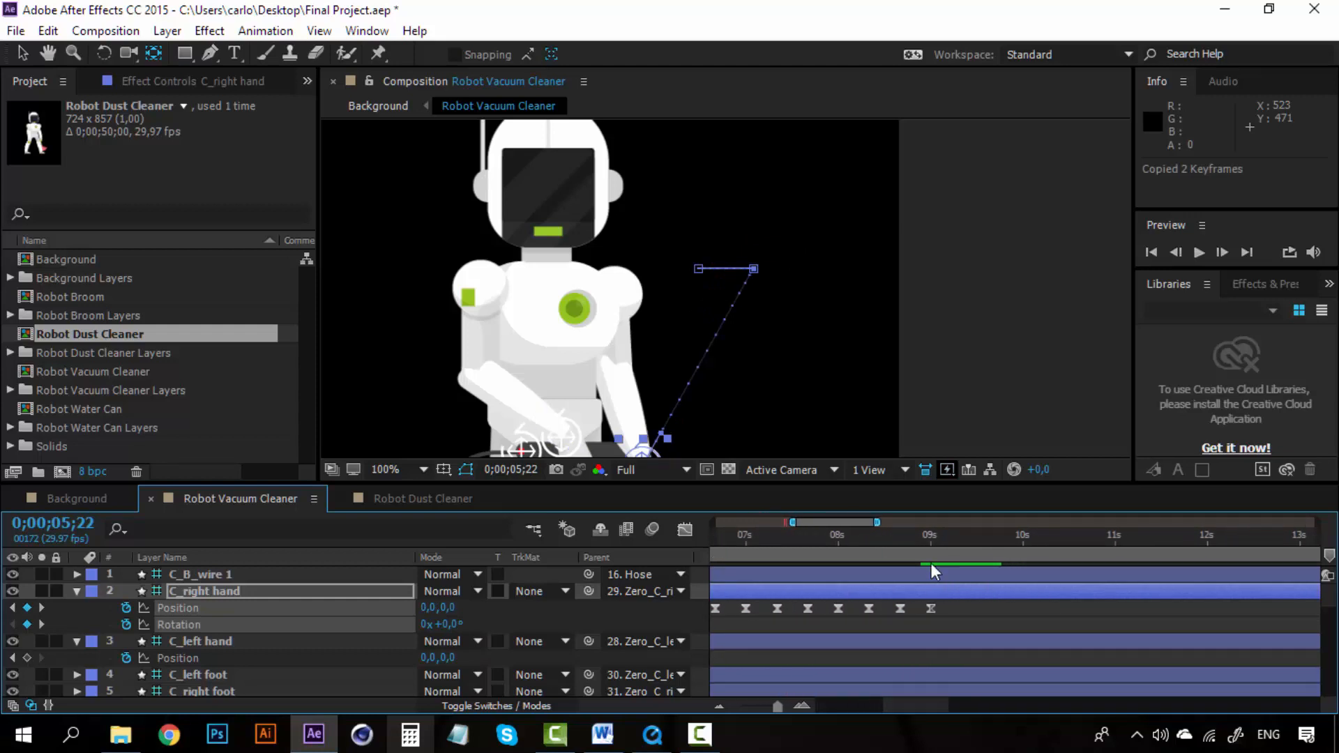
left_click(947, 539)
scroll(953, 654, "down", 6)
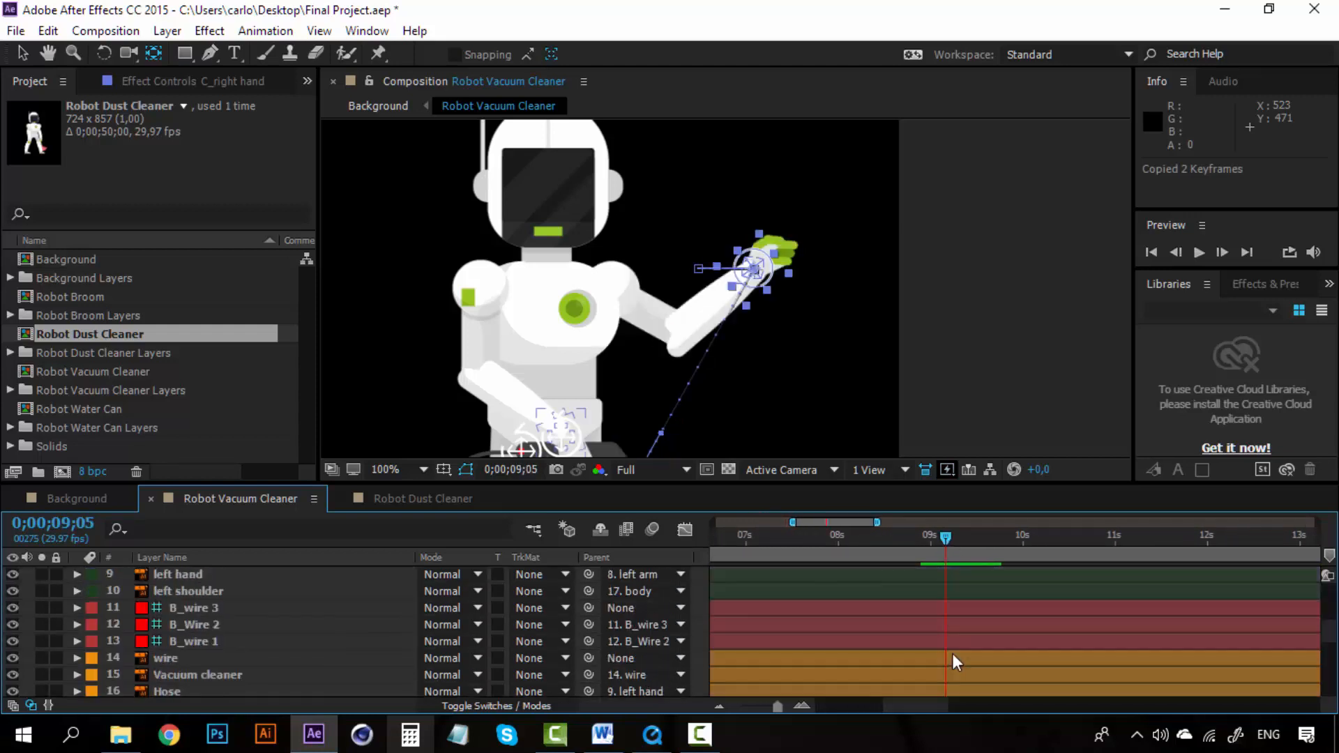
left_click(930, 539)
scroll(939, 600, "up", 6)
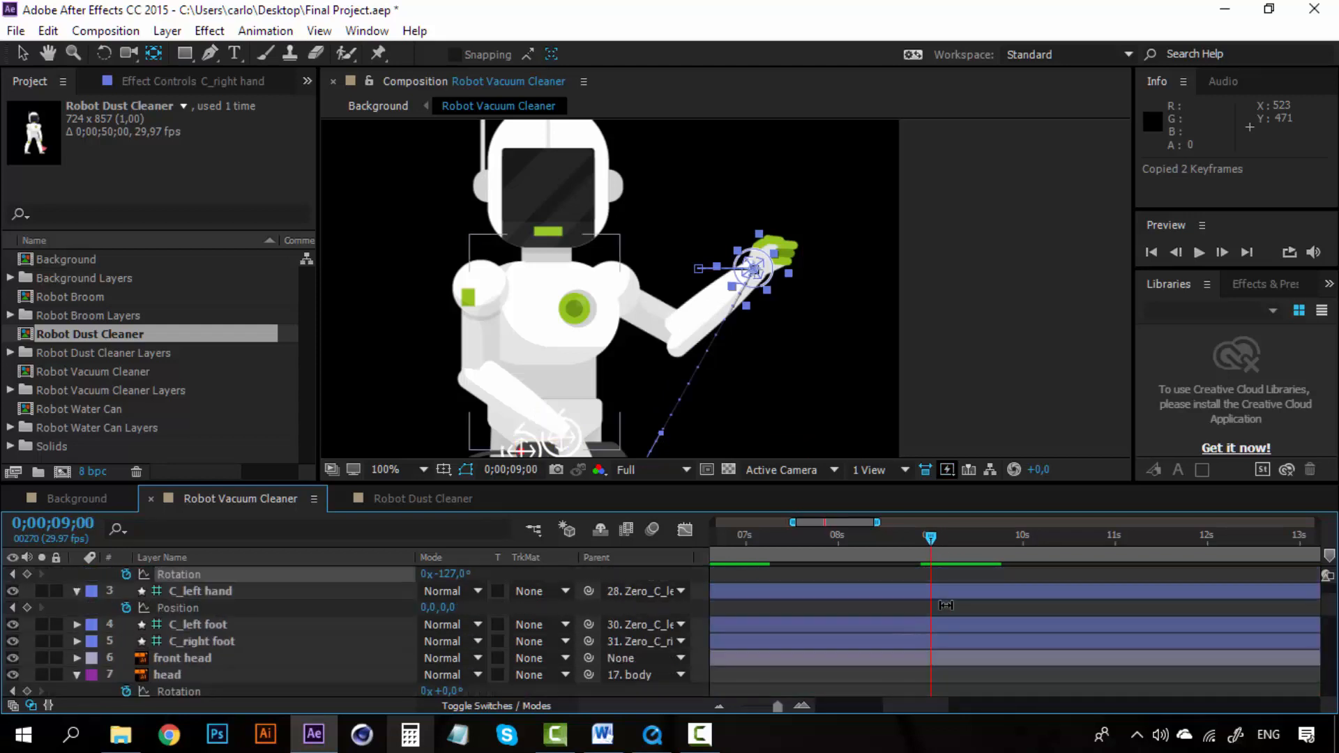
left_click(806, 704)
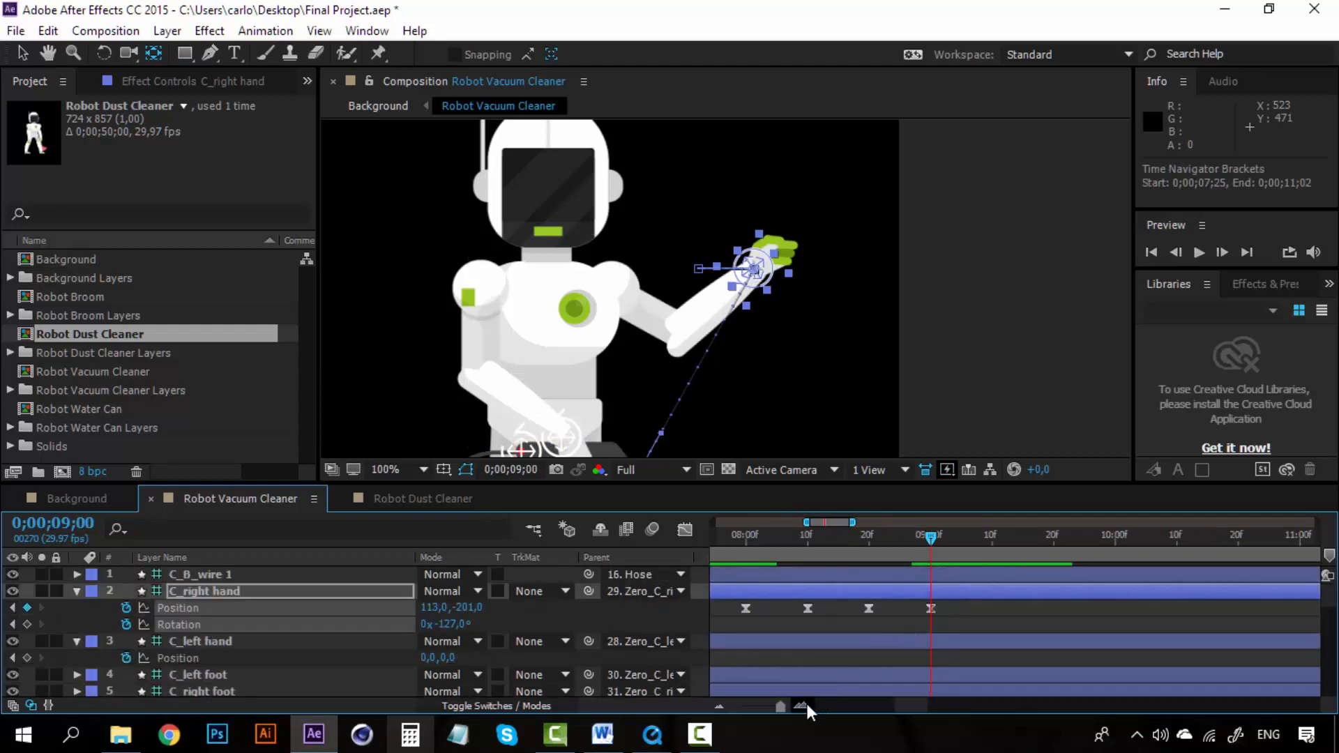
left_click(992, 542)
key("ctrl+v")
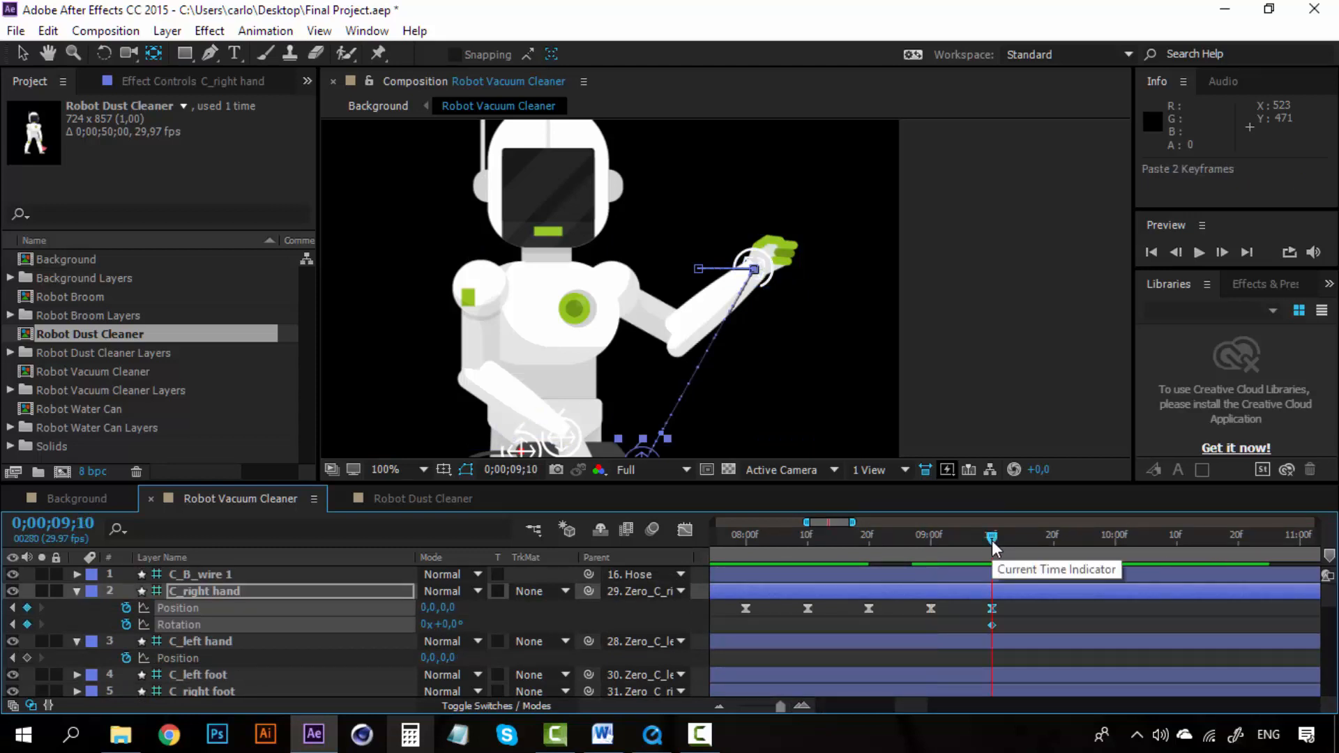
Step: Preview the hand wave and arm lowering between about 0;00;06;10 and 0;00;09;10
left_click(905, 538)
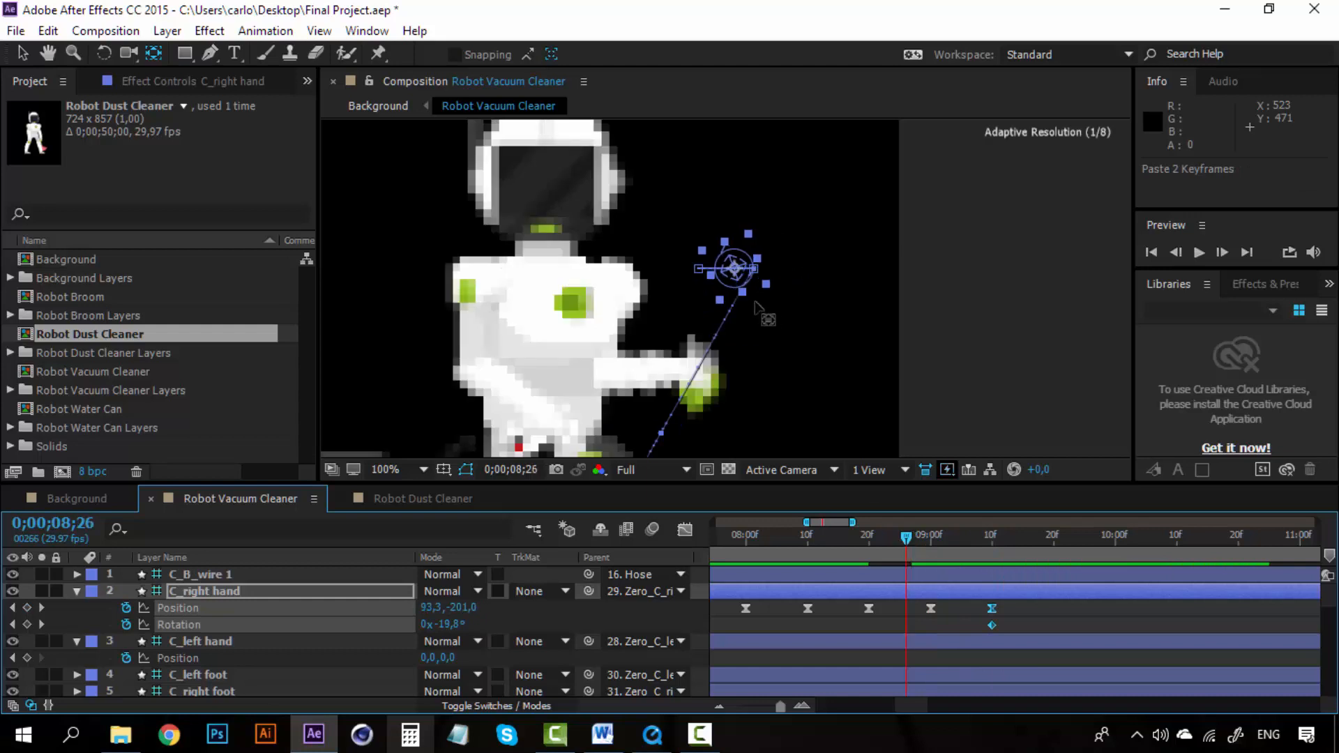
scroll(754, 302, "down", 1)
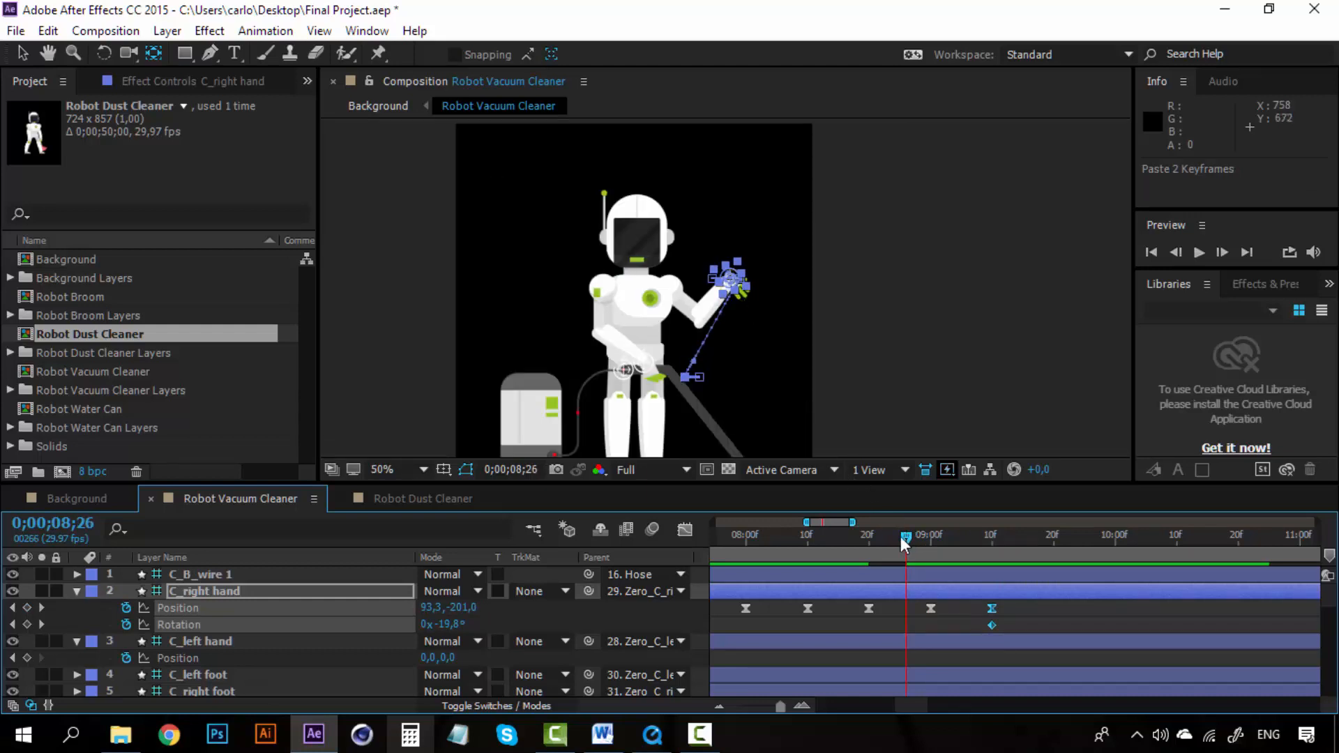
left_click_drag(901, 537, 836, 538)
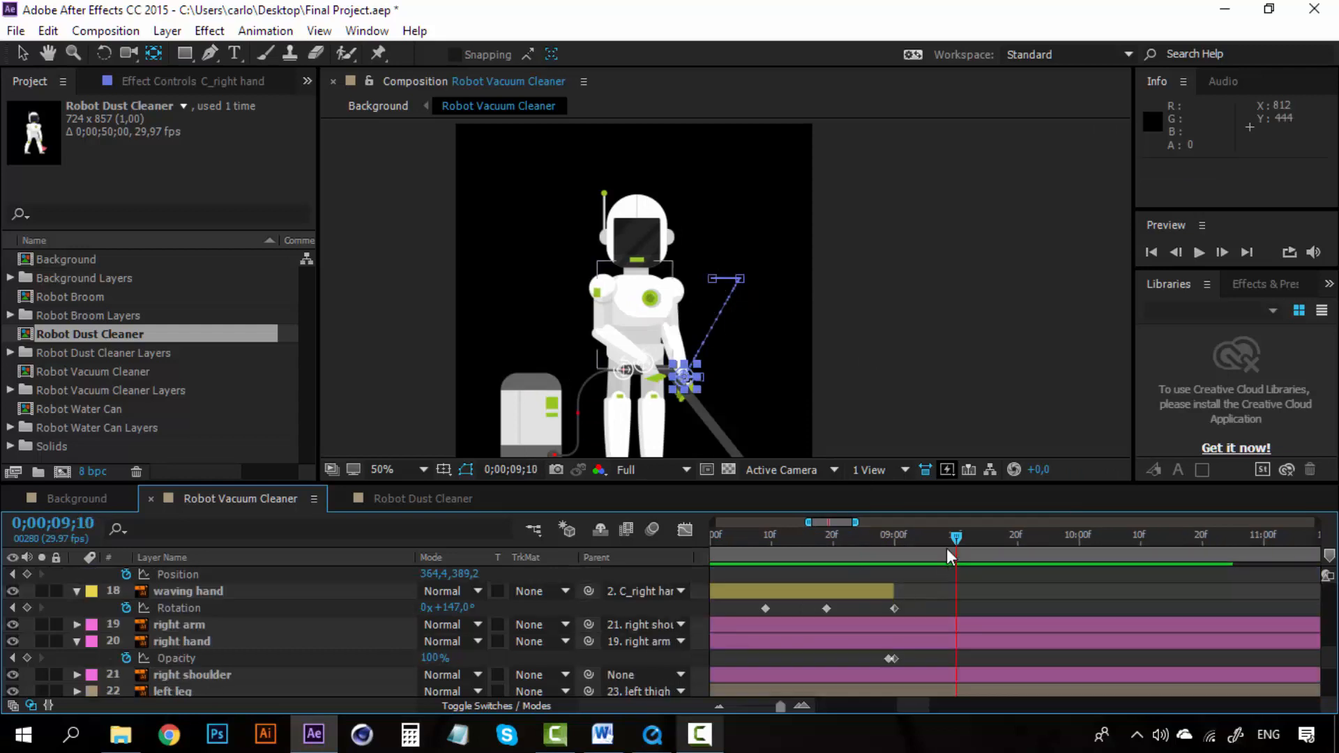
left_click_drag(951, 541, 802, 532)
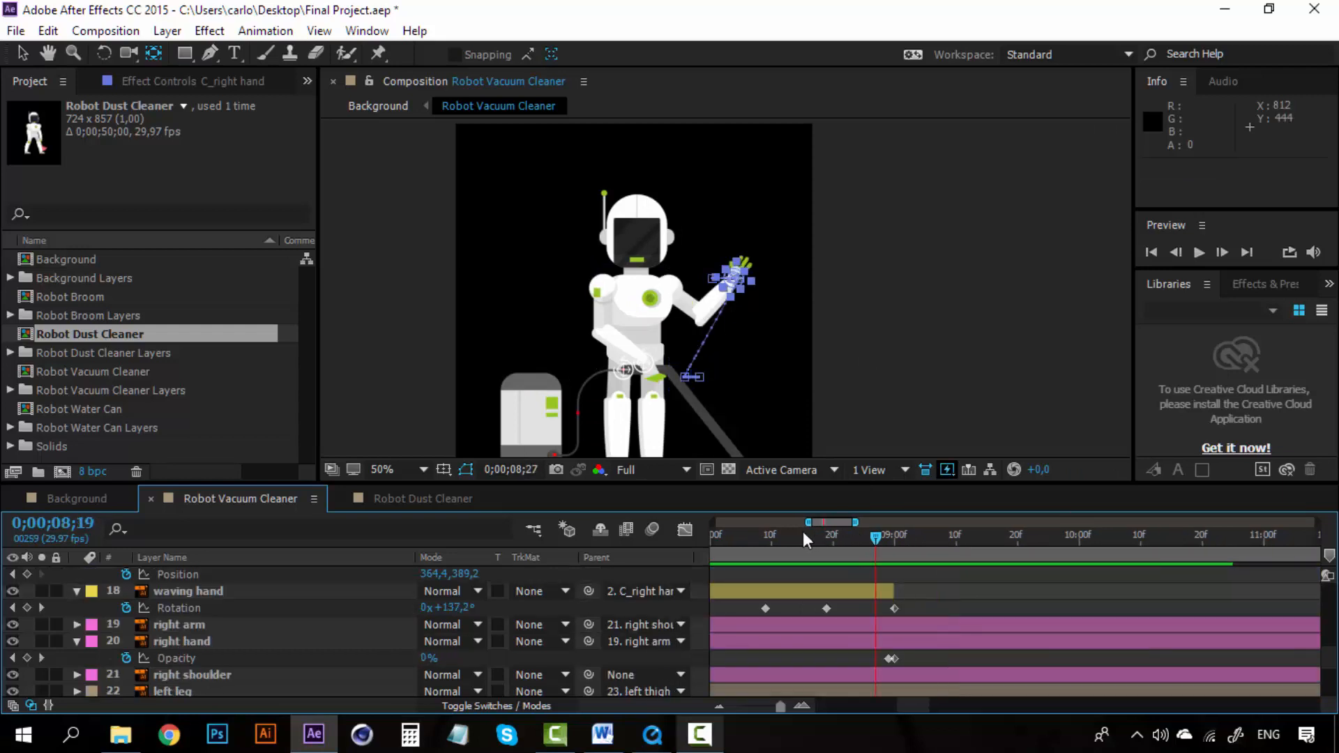
left_click(803, 532)
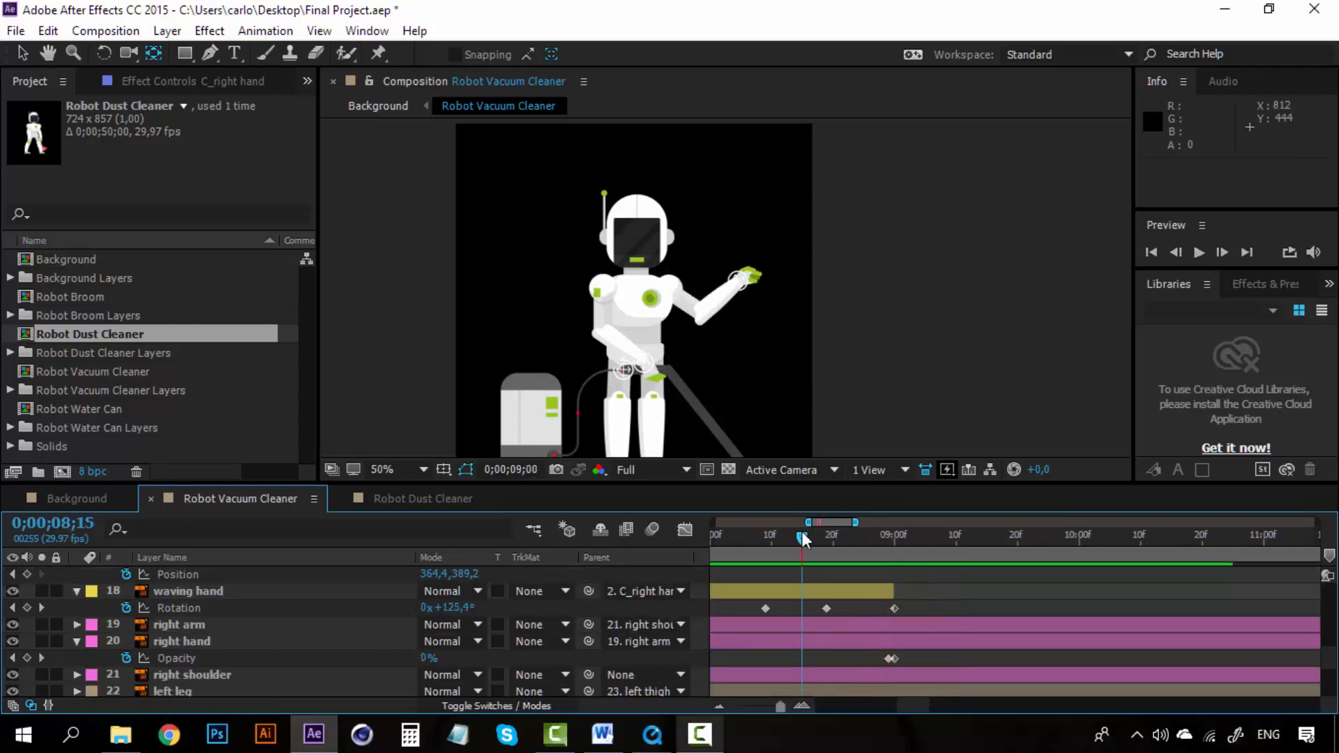
key("space")
key("space")
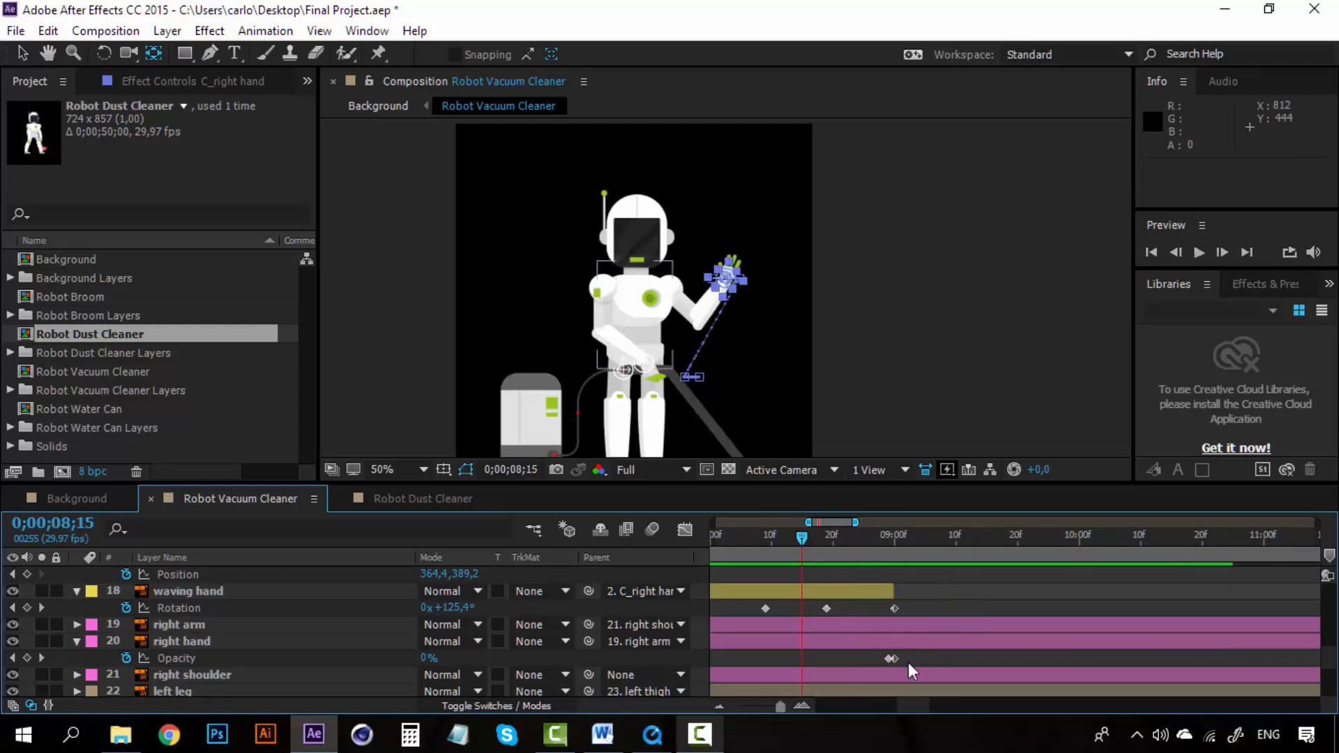
left_click_drag(908, 701, 885, 701)
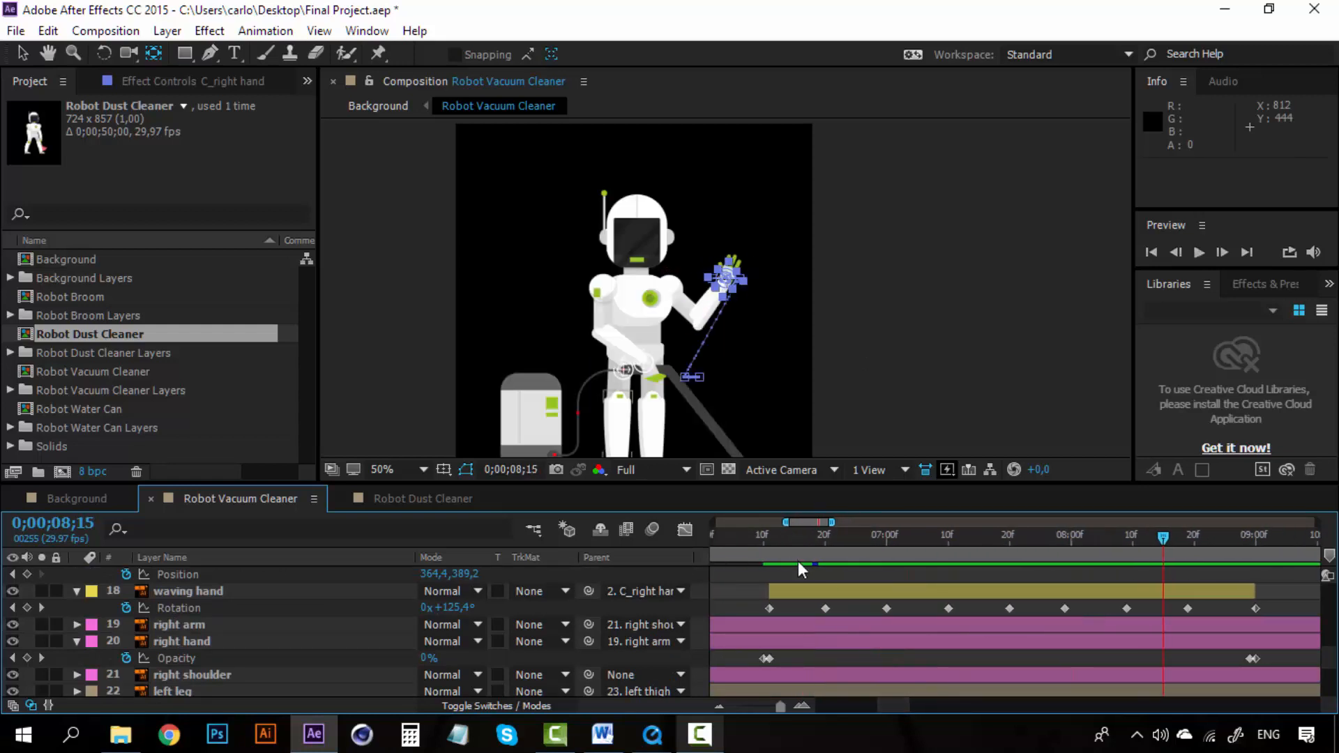
left_click(764, 539)
key("space")
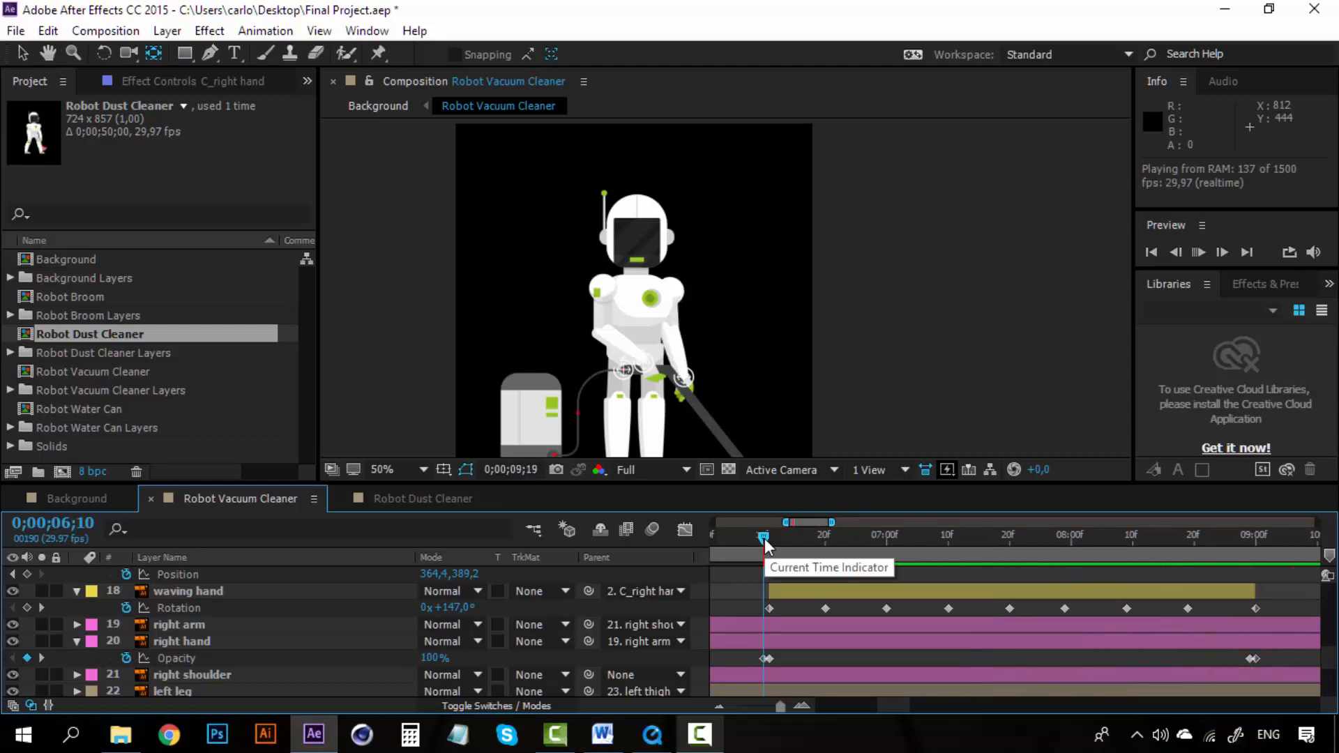
left_click_drag(855, 536, 1255, 534)
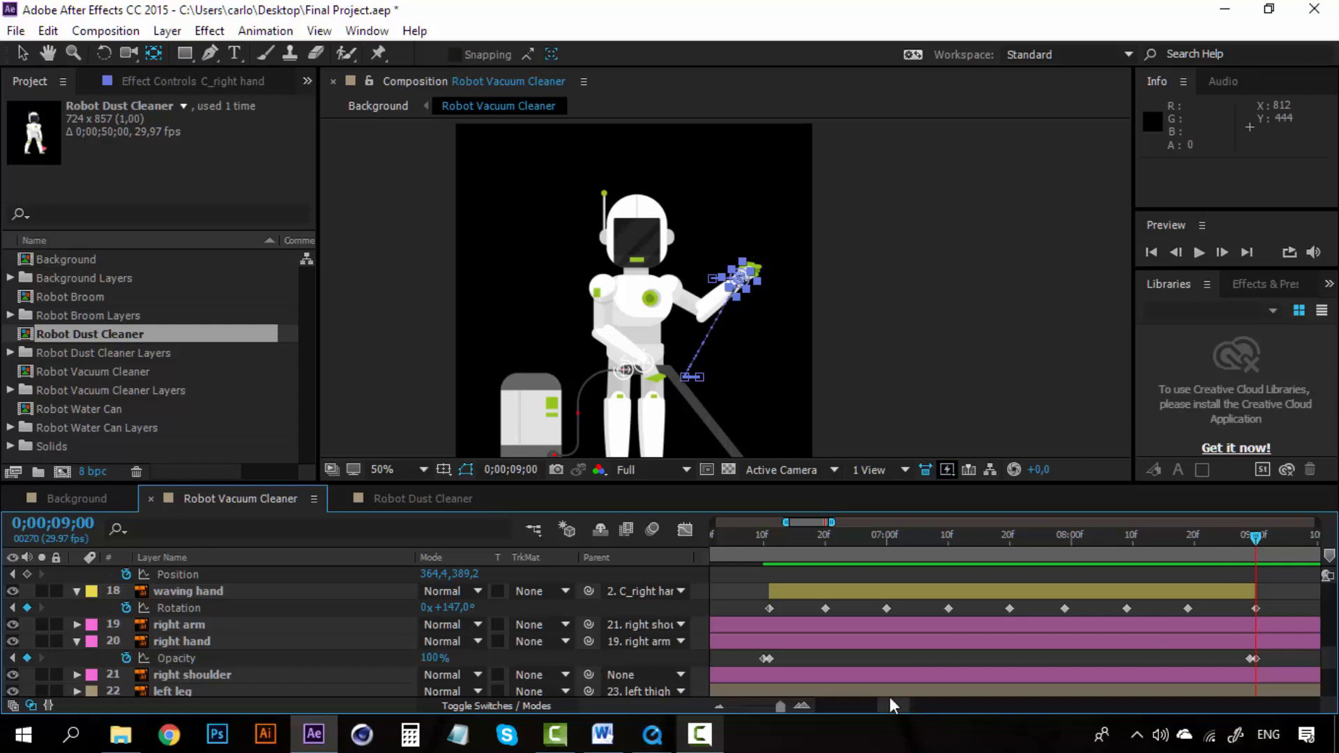
left_click_drag(884, 700, 907, 700)
scroll(1005, 595, "up", 1)
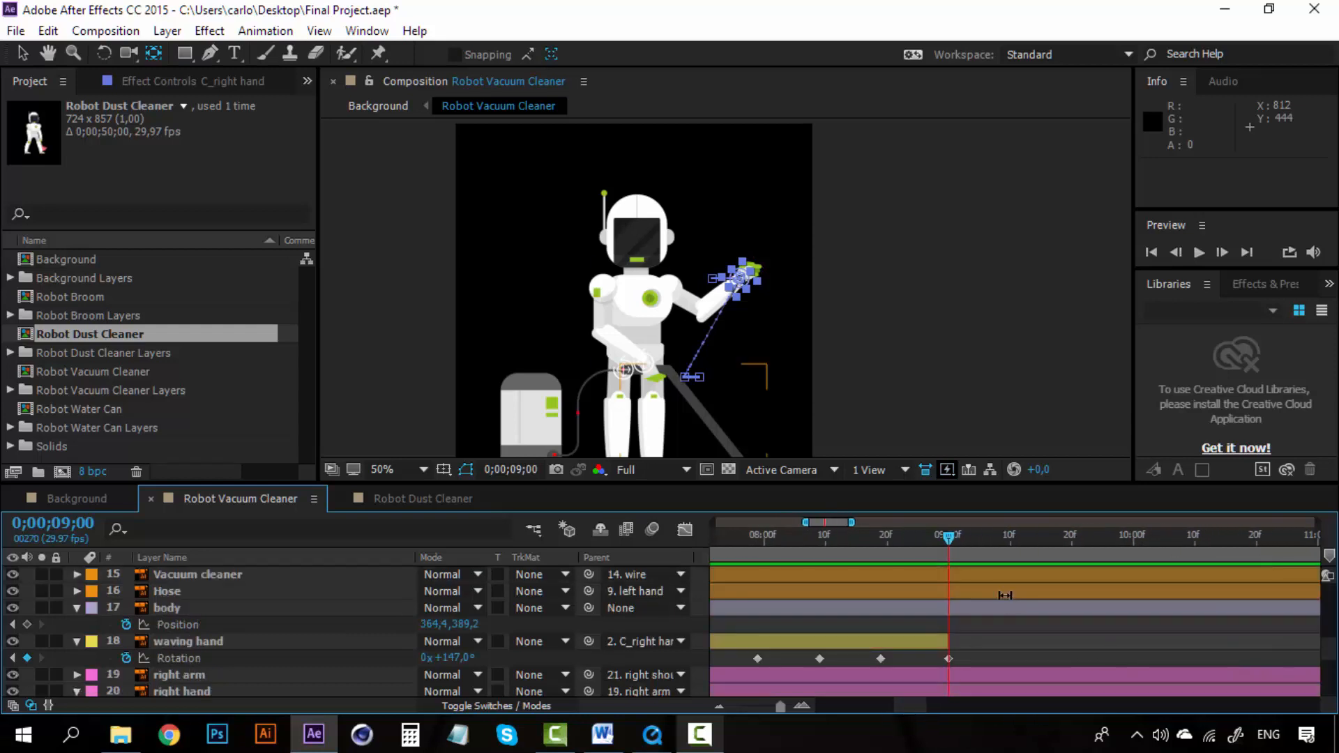
scroll(1005, 595, "up", 6)
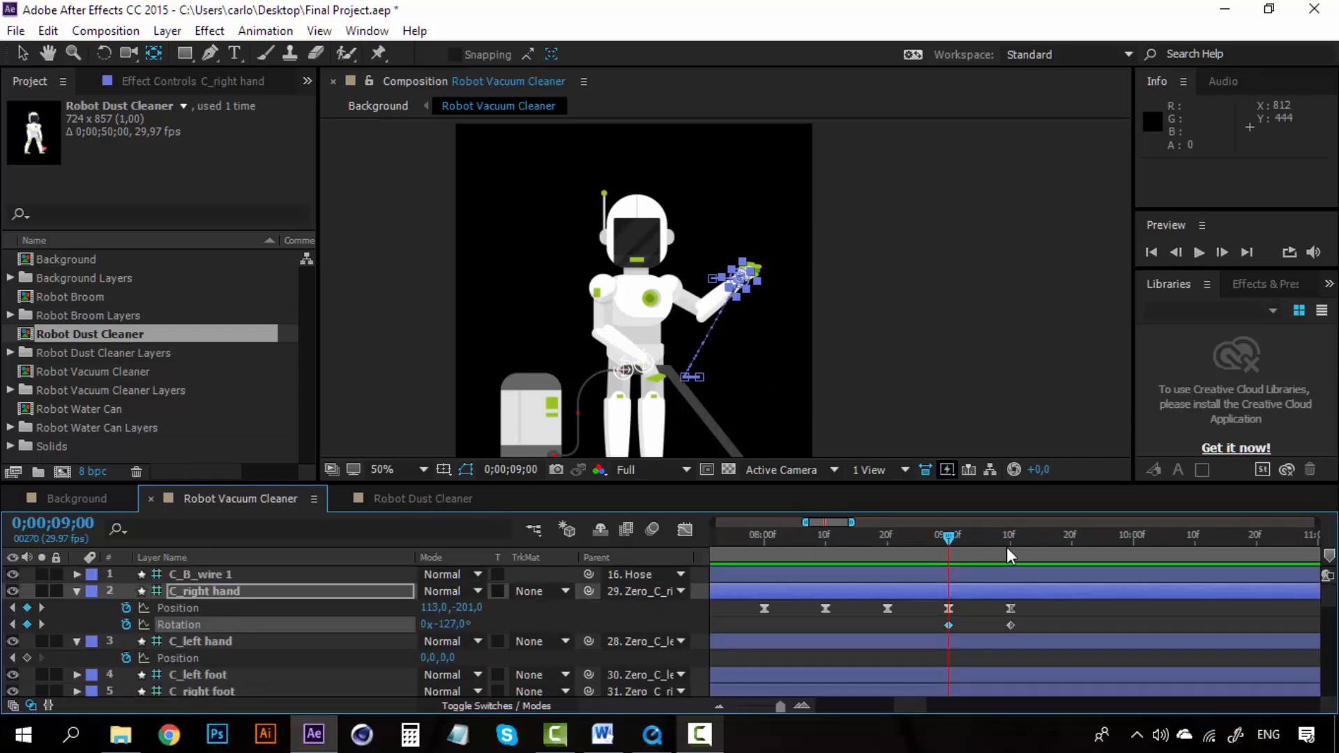
left_click(1011, 537)
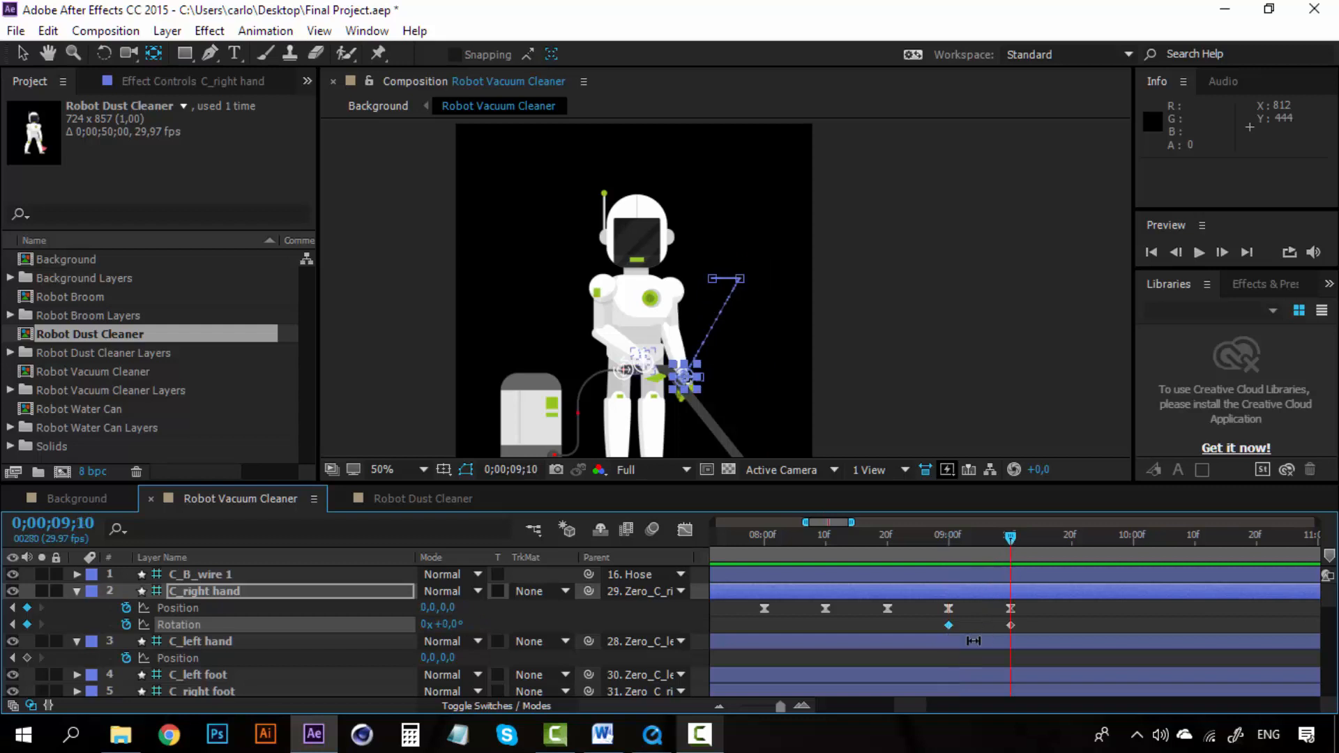
Step: Collapse the waving hand and right hand properties, then trim the front head layer's out point to 0;00;09;09
scroll(972, 641, "down", 7)
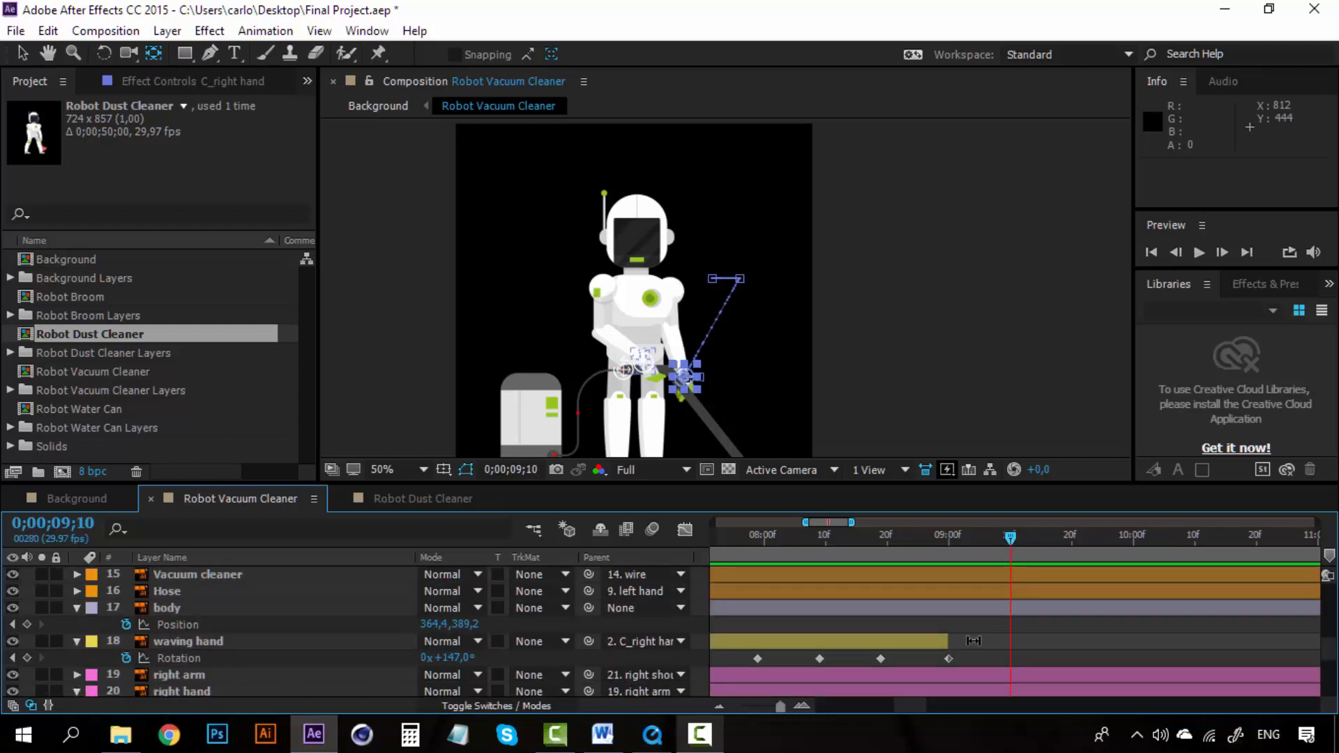
left_click(78, 641)
scroll(216, 648, "down", 2)
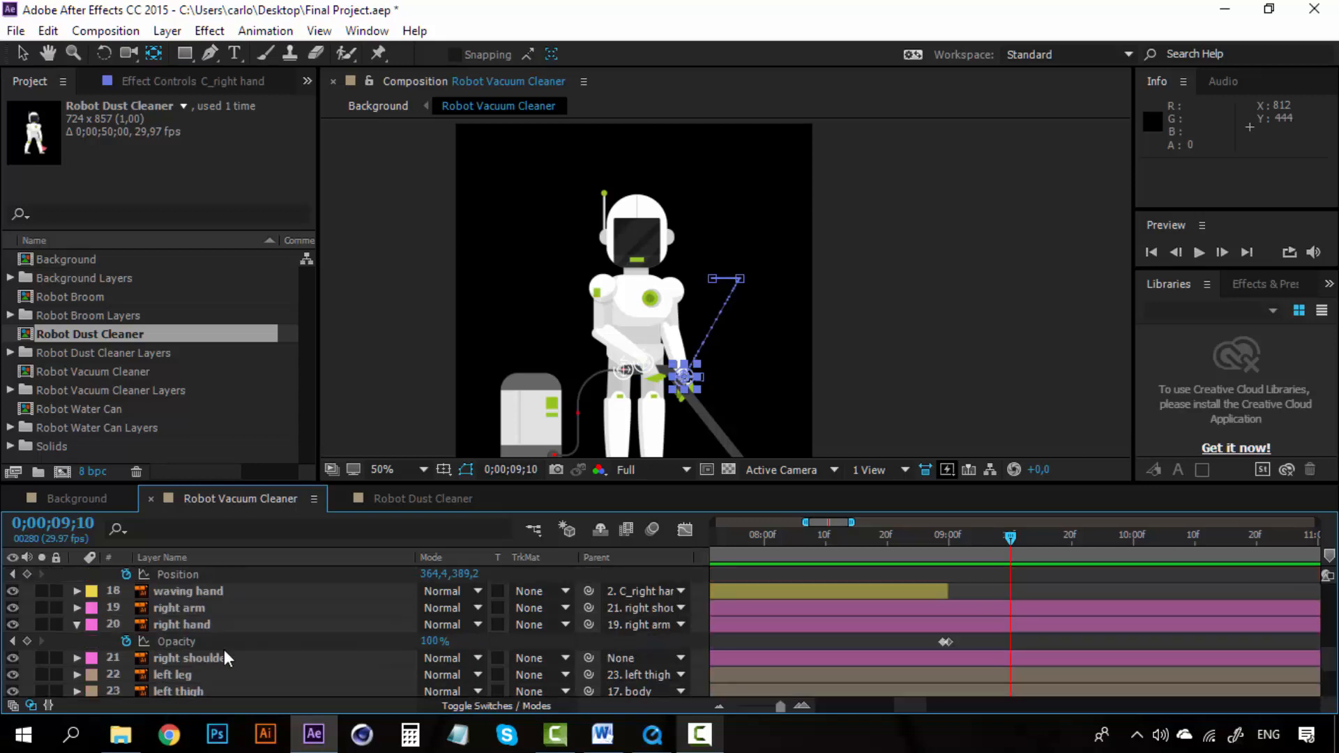
left_click(76, 624)
scroll(184, 650, "down", 2)
scroll(184, 650, "down", 2)
scroll(184, 650, "up", 10)
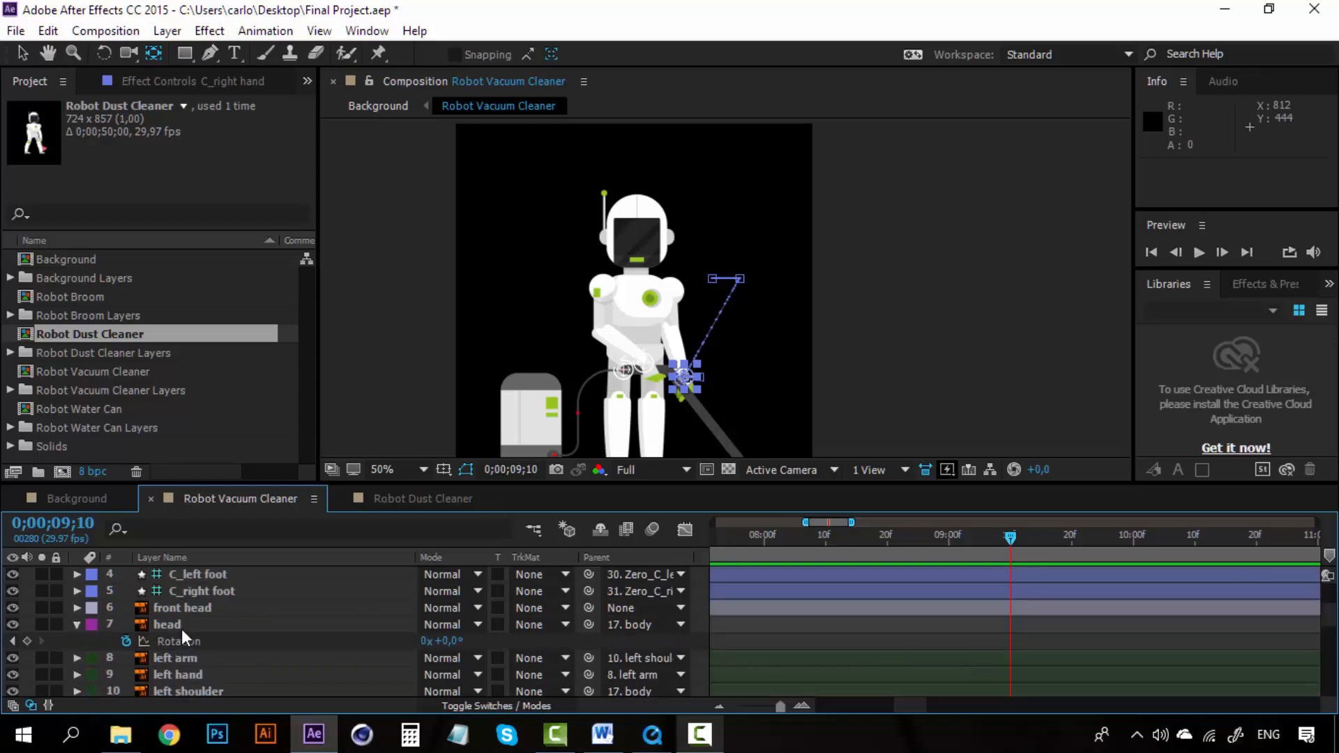
left_click(177, 624)
left_click(187, 608)
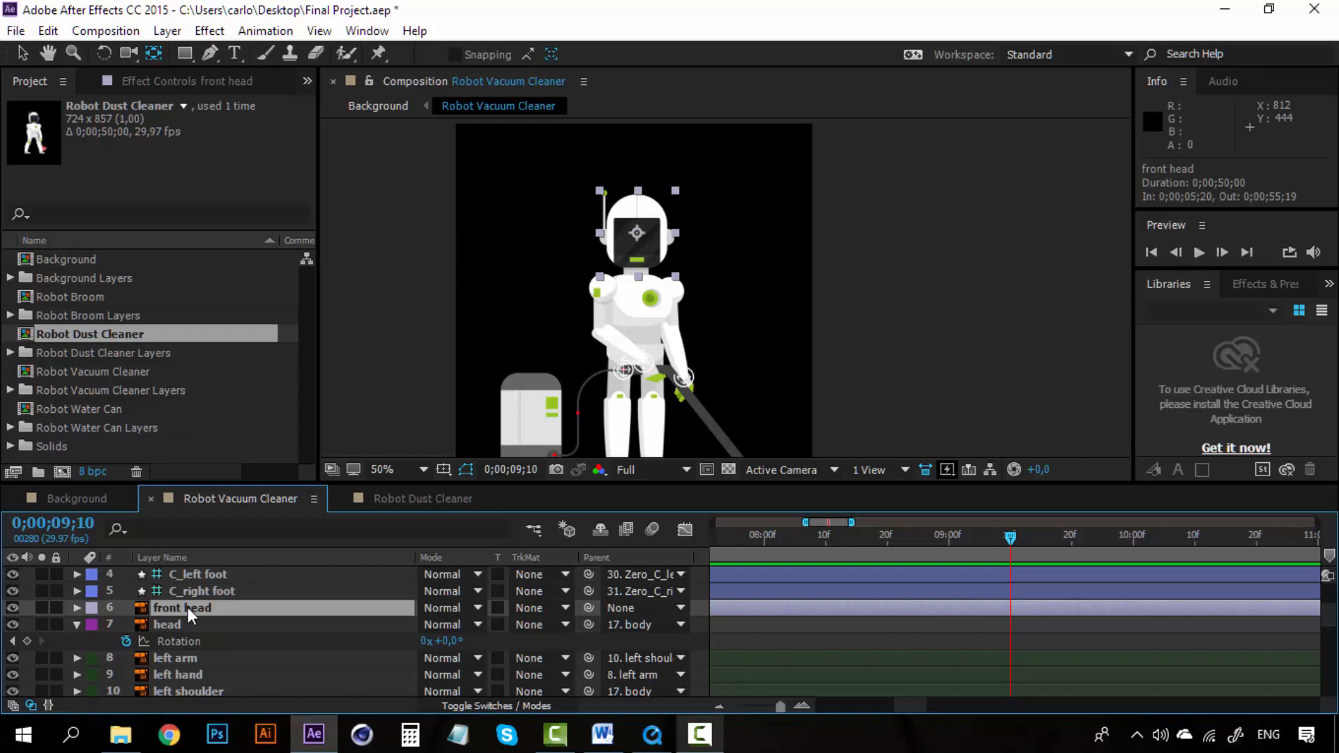
key("alt+bracketright")
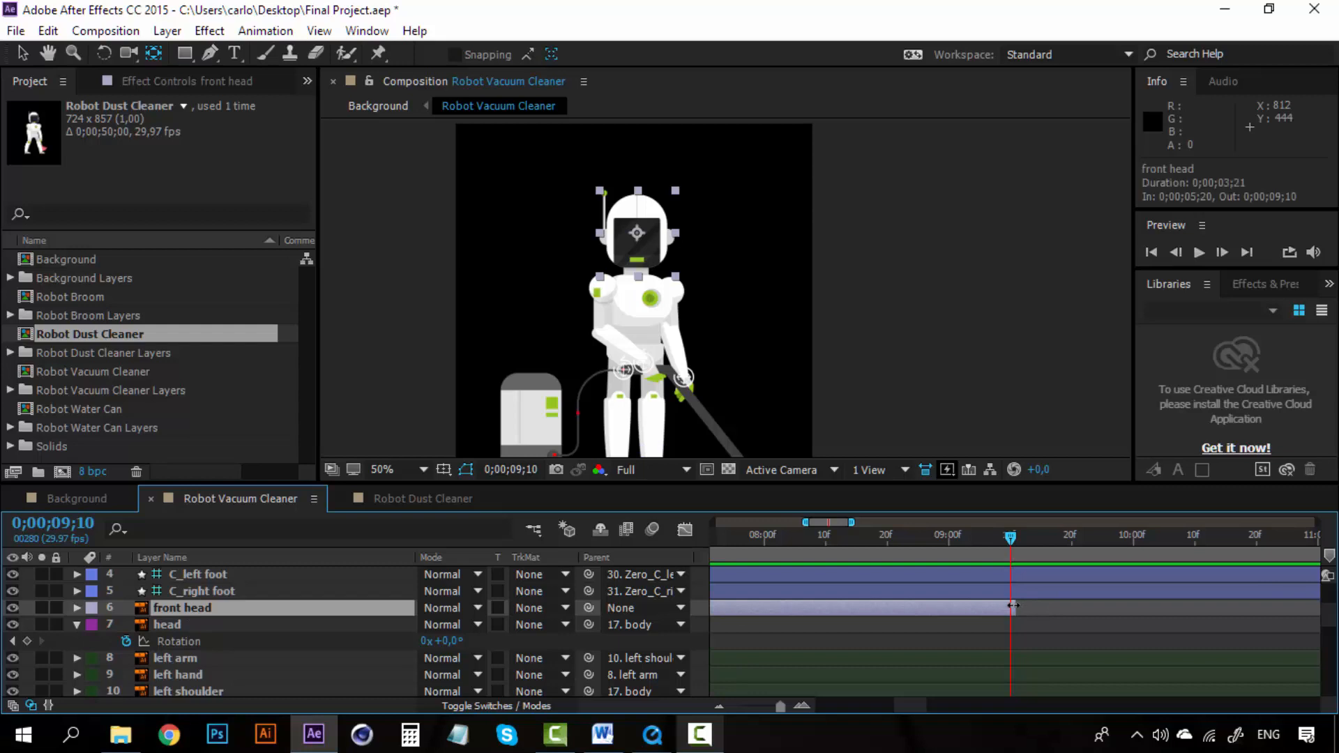
left_click_drag(1011, 606, 1005, 607)
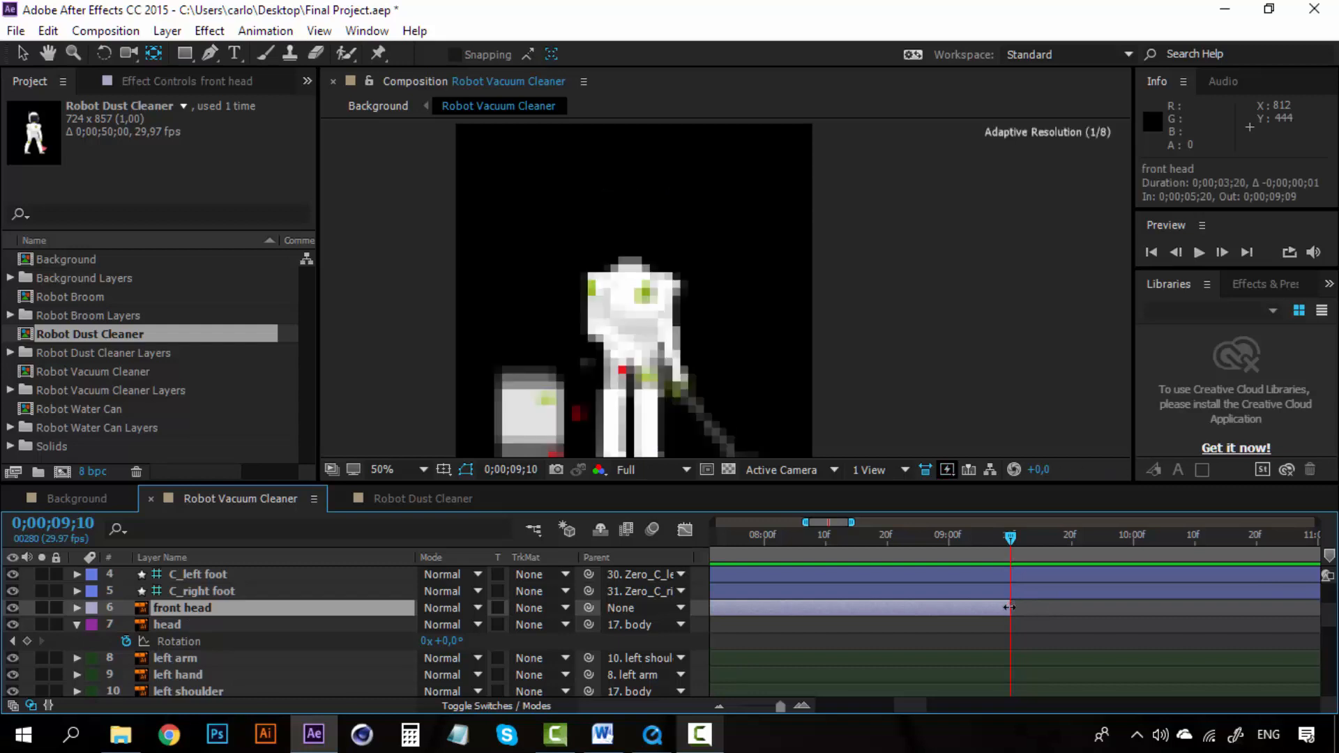
Step: Duplicate the head layer, move the copy's in point to 0;00;09;10, and preview the head swap
left_click(171, 624)
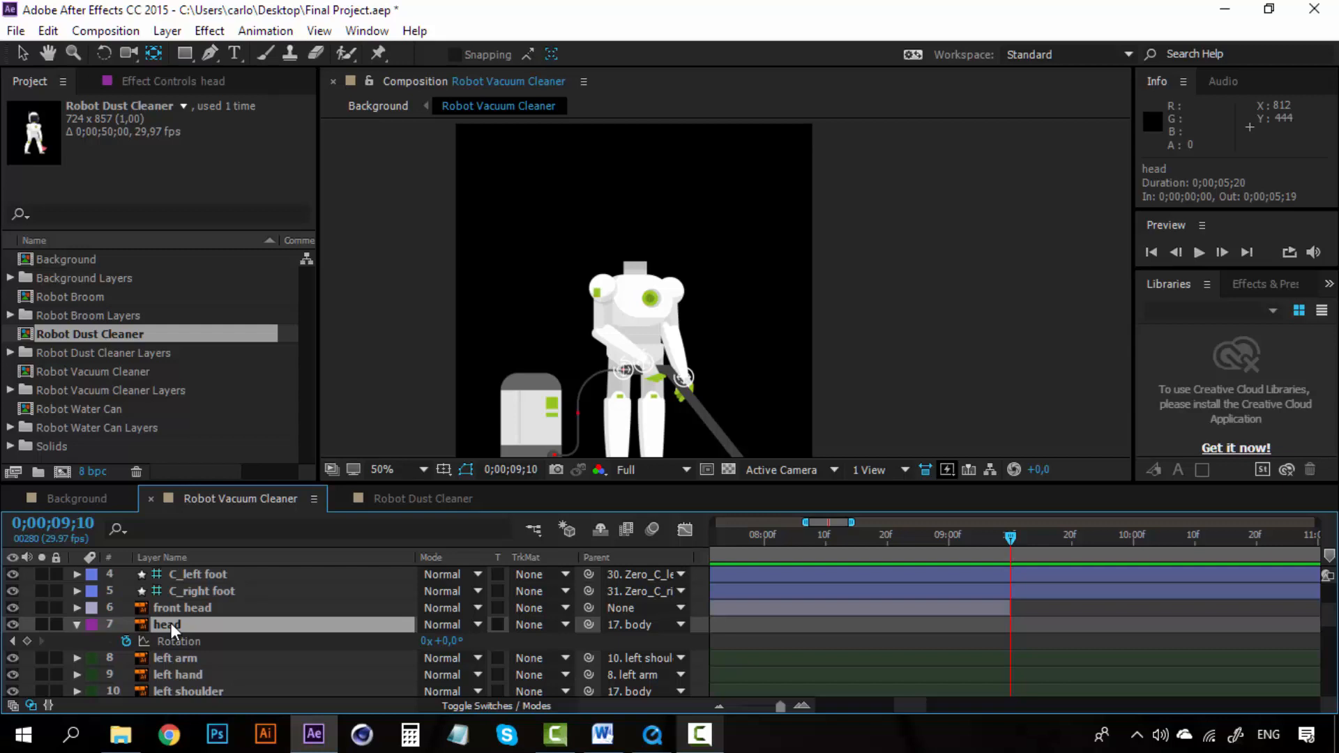
key("ctrl+d")
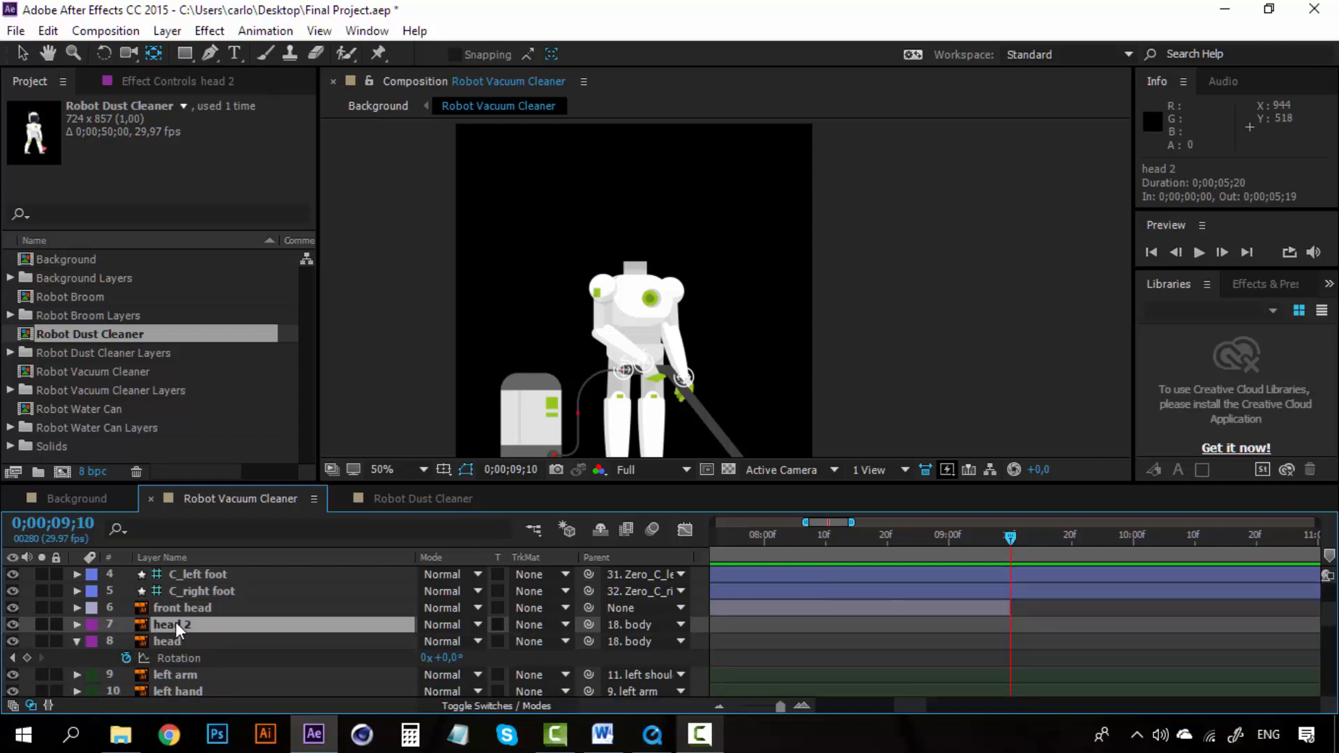
key("bracketleft")
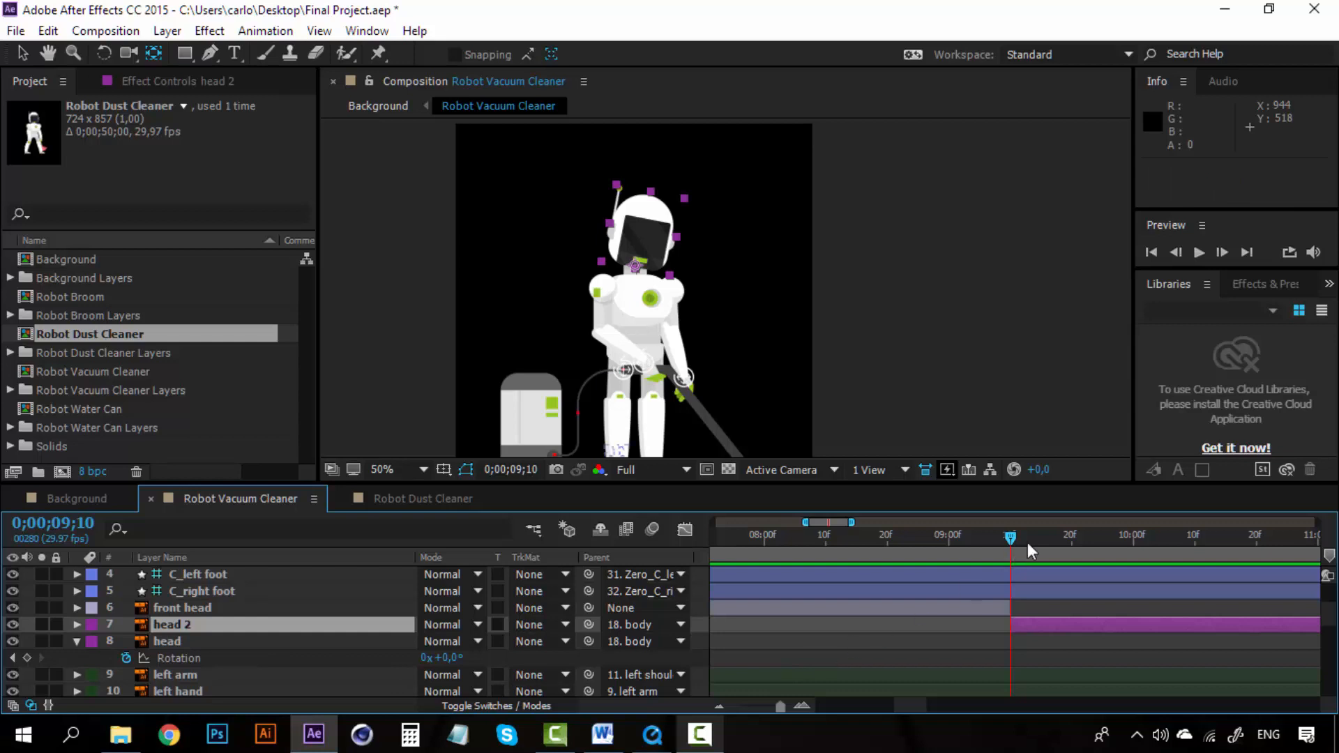
left_click_drag(1010, 538, 986, 538)
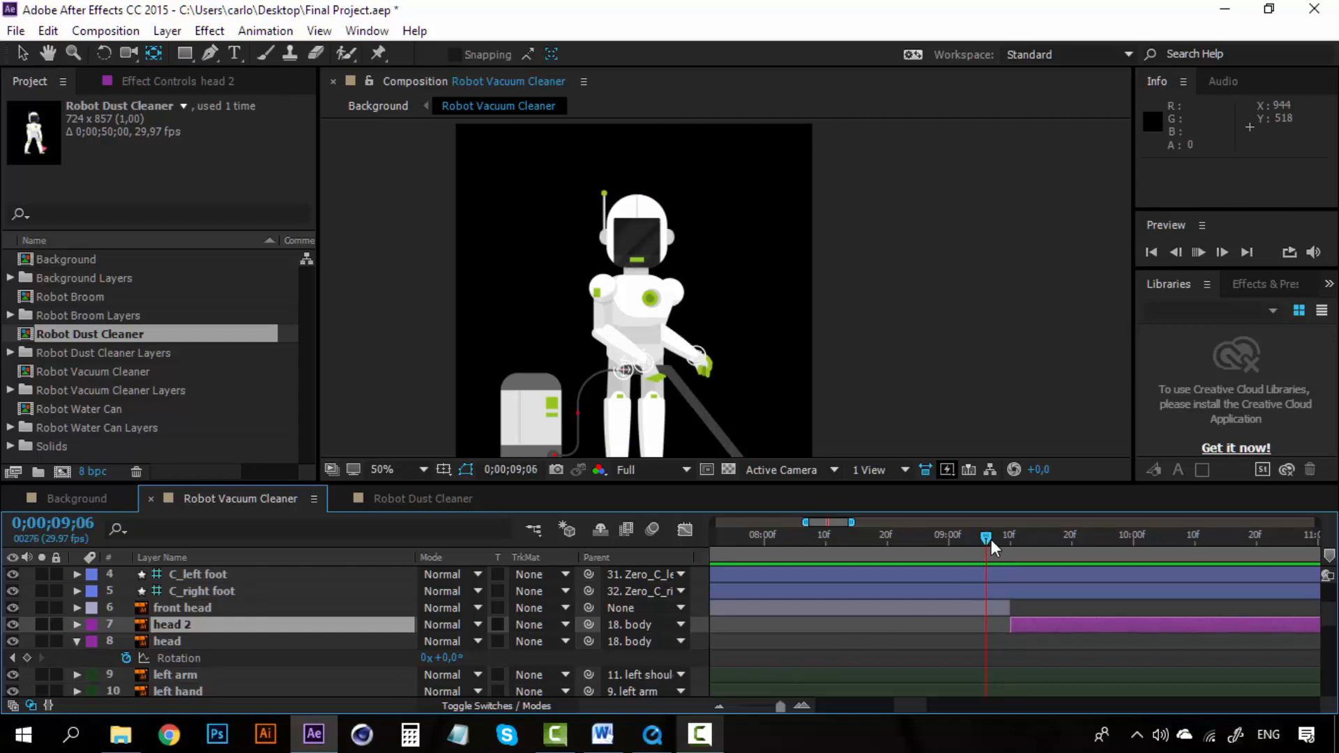
key("space")
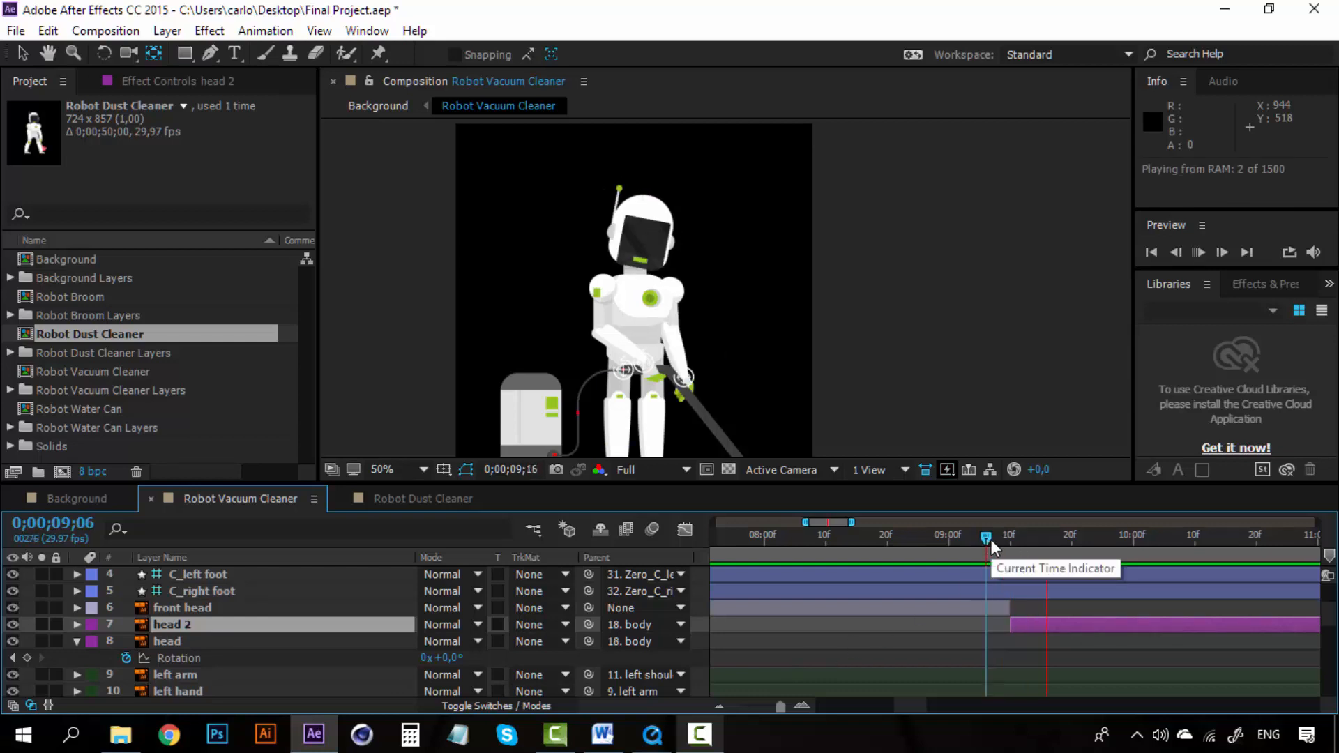
left_click_drag(990, 538, 1018, 544)
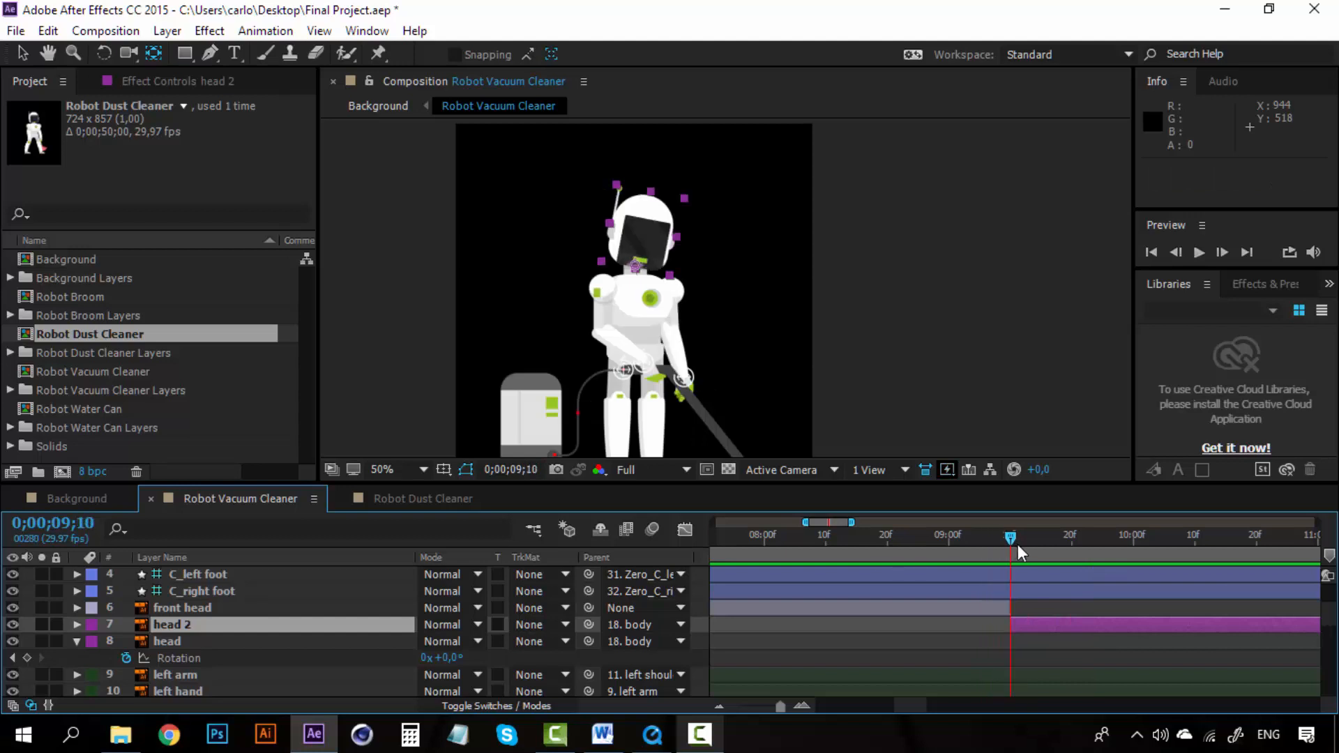
Step: Reveal head 2's Rotation and set its keyframe at 0;00;09;10 to 0°
left_click(272, 626)
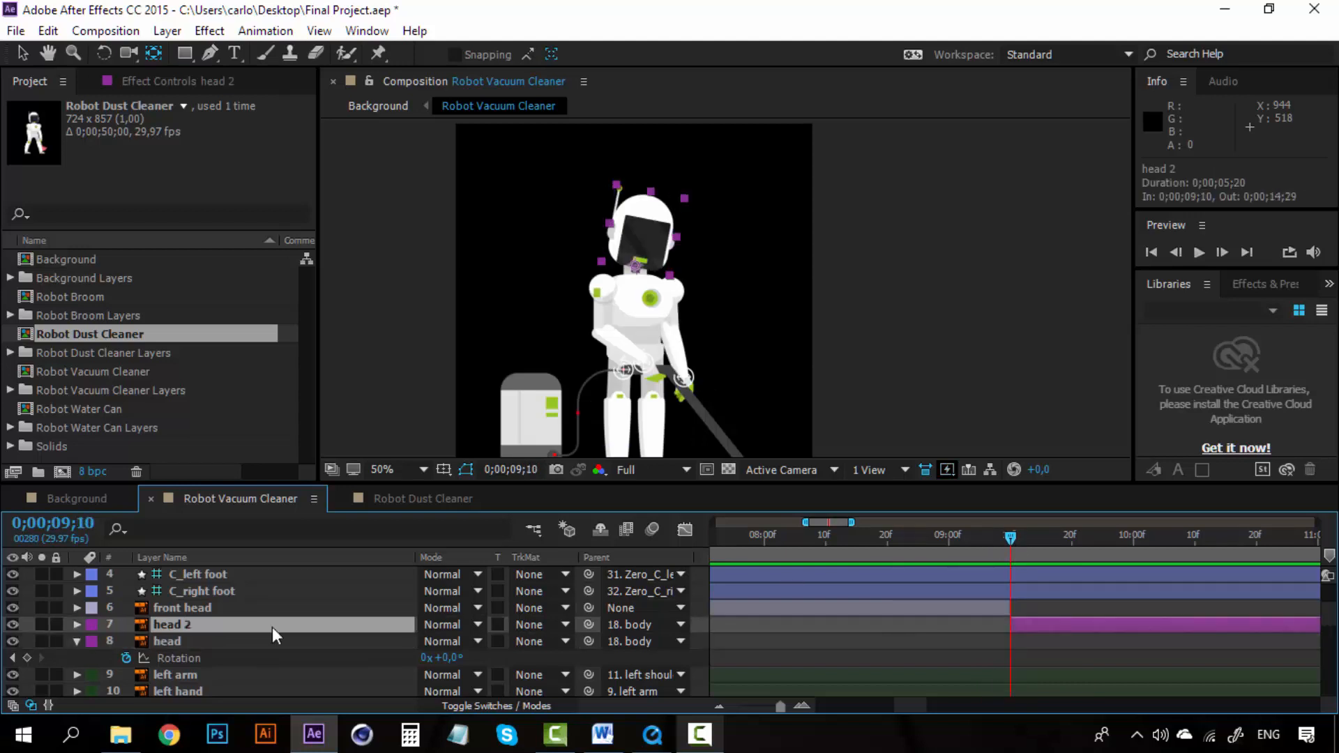
key("r")
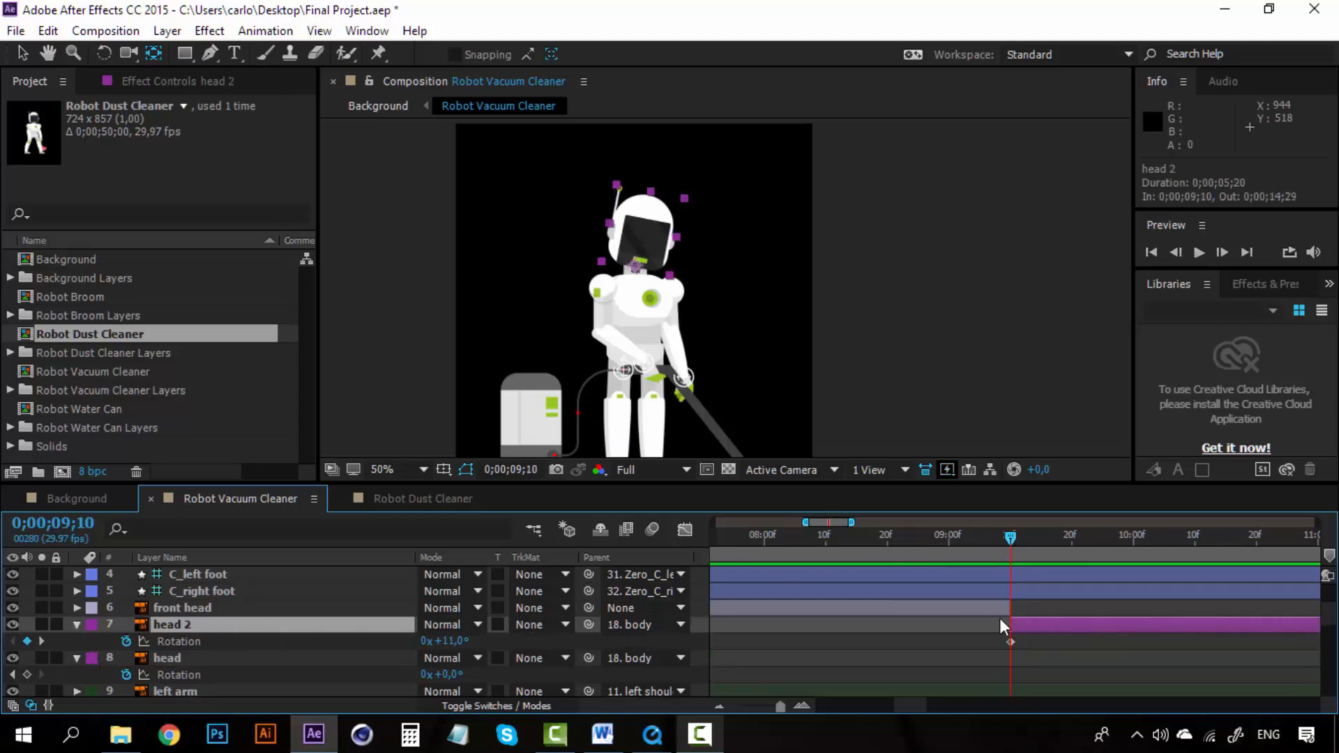
left_click(1010, 641)
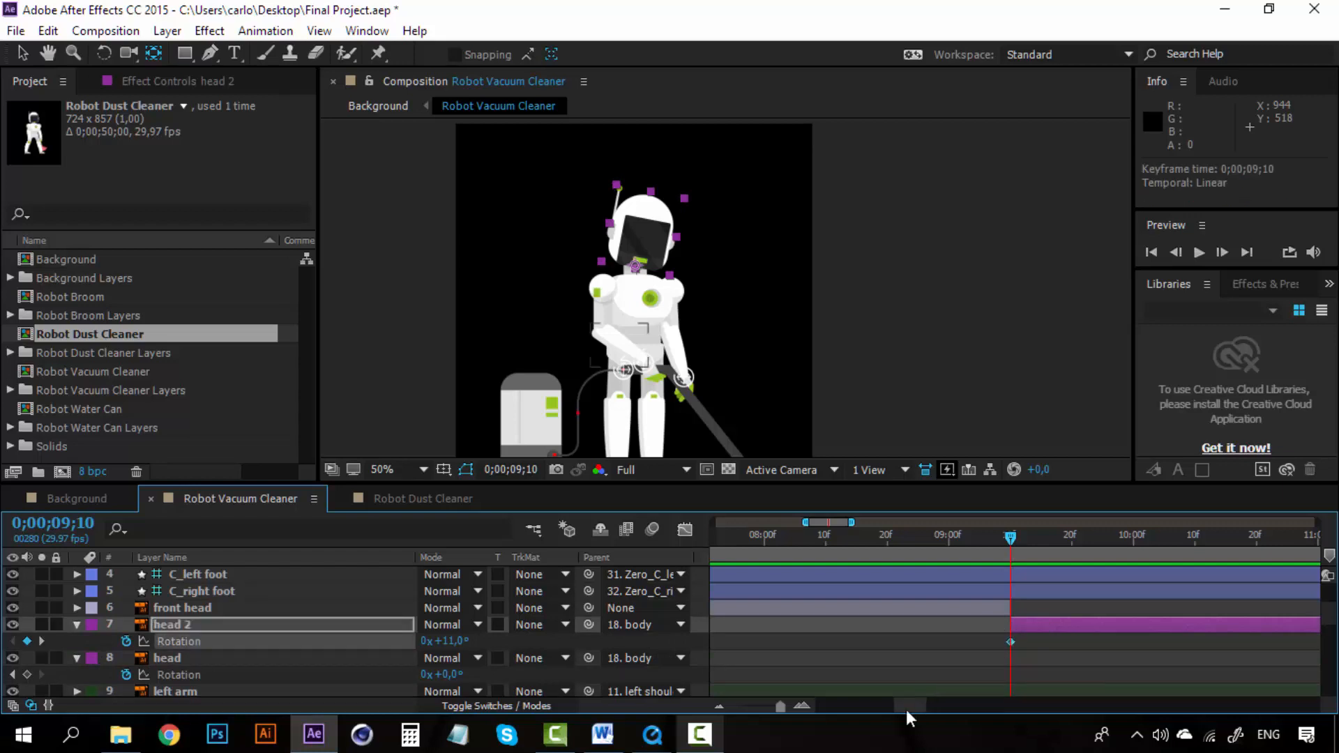
left_click(798, 708)
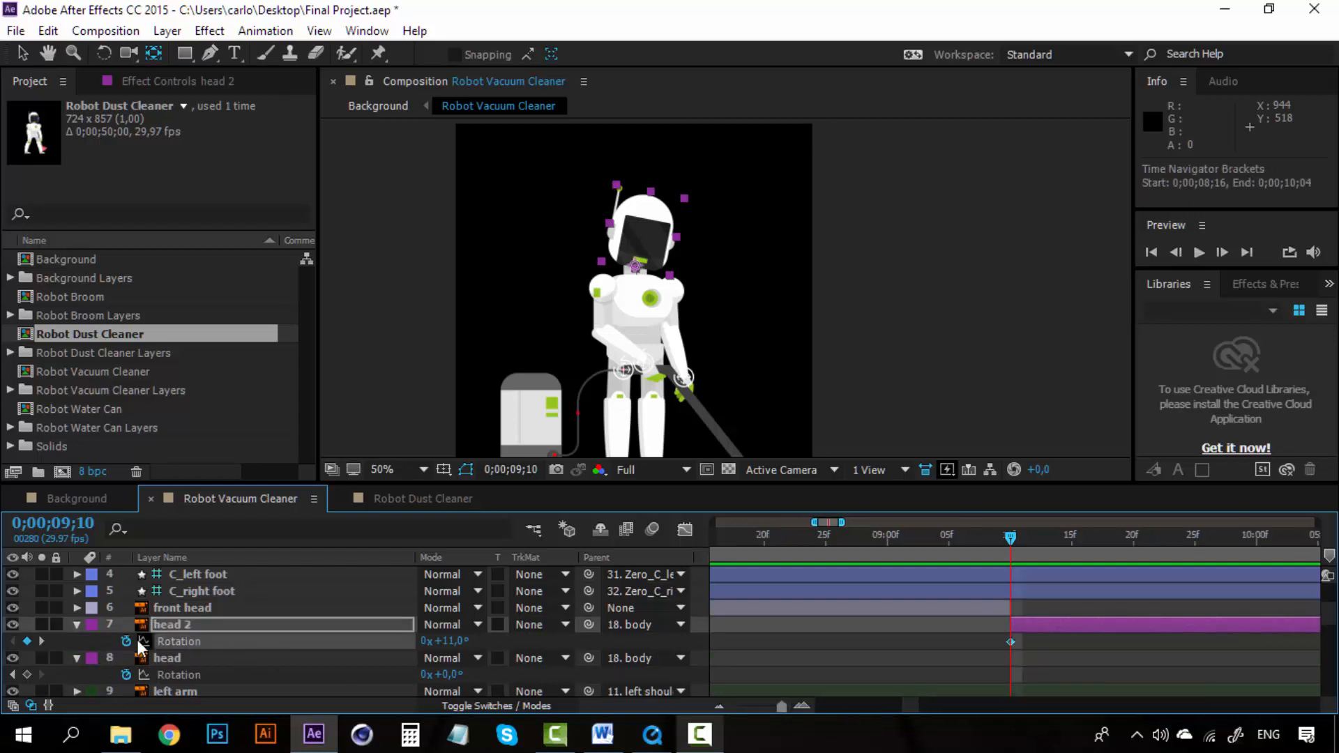
left_click(463, 639)
type("0")
left_click(513, 640)
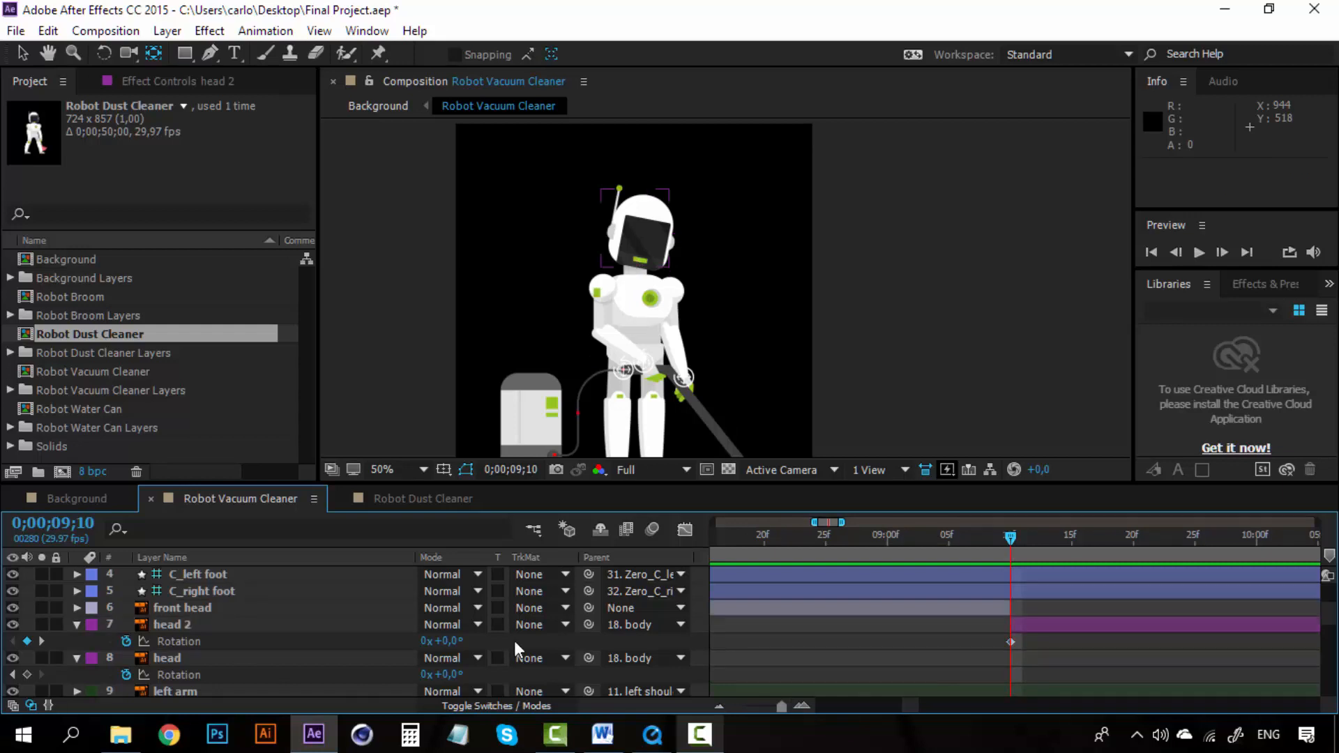
Step: Move to 0;00;09;20 and set head 2's Rotation to 22.7°
left_click(1072, 537)
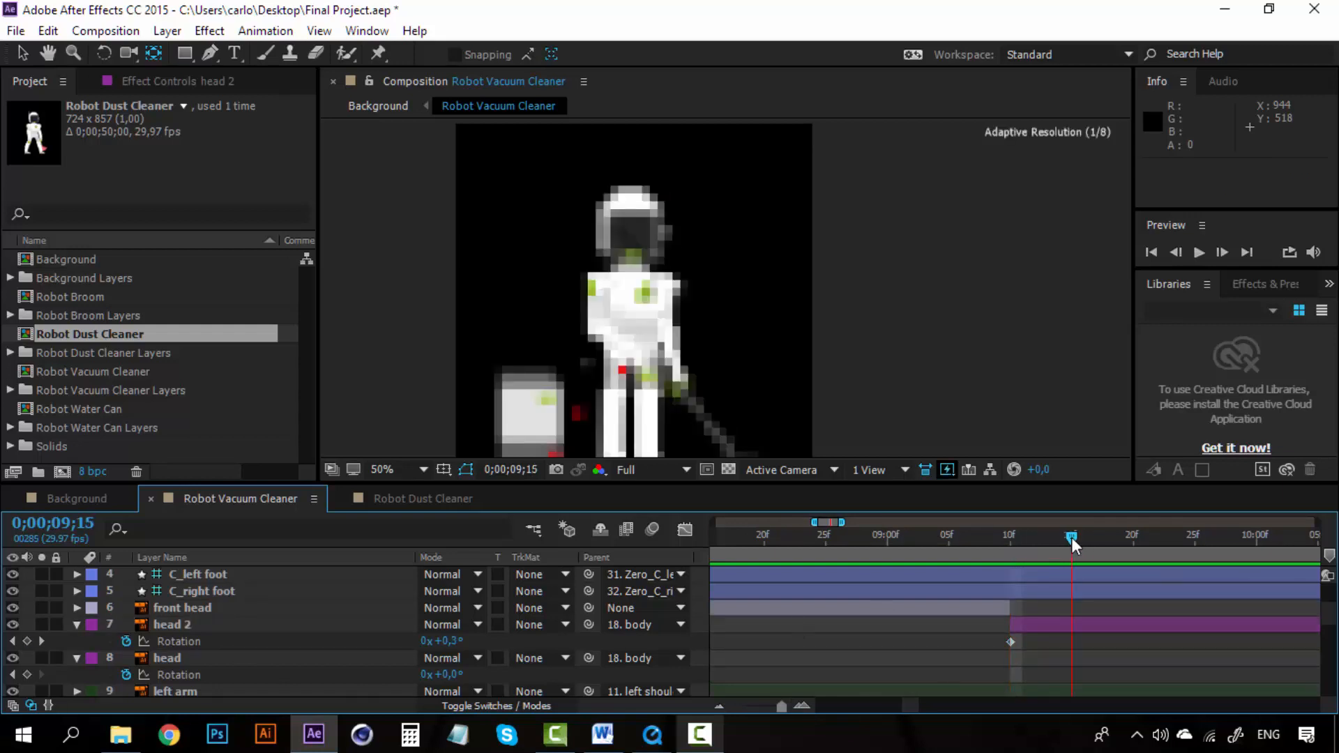
left_click_drag(1119, 537, 1130, 537)
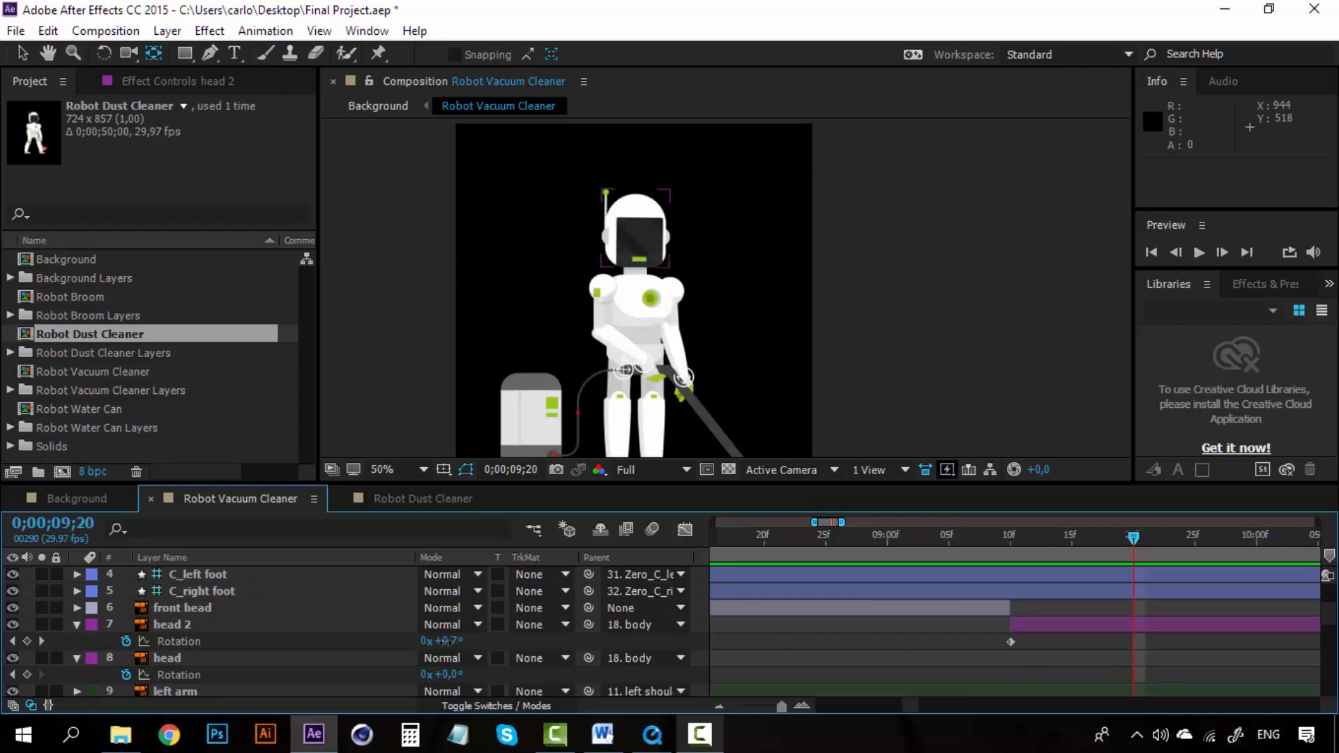
left_click_drag(443, 641, 472, 641)
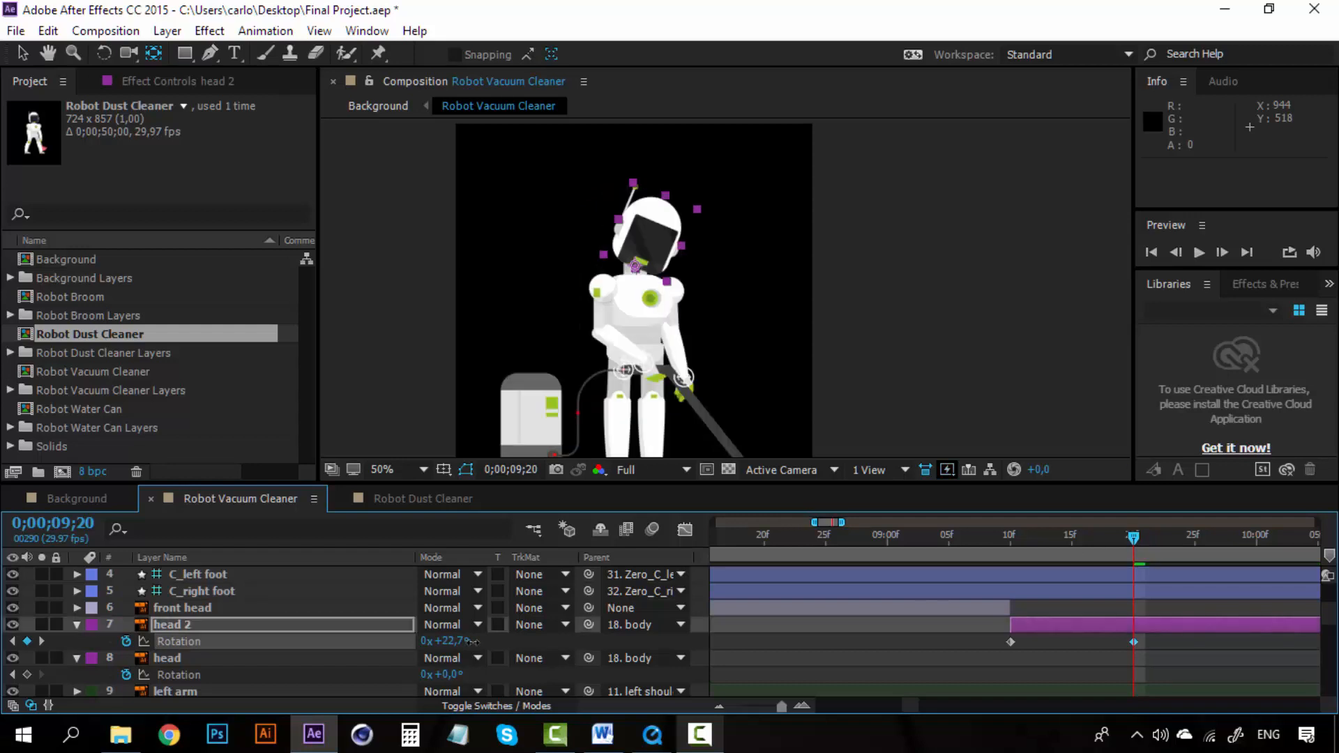
Step: Select and delete head 2's Rotation keyframes lying before 0;00;09;10
left_click_drag(923, 704, 972, 704)
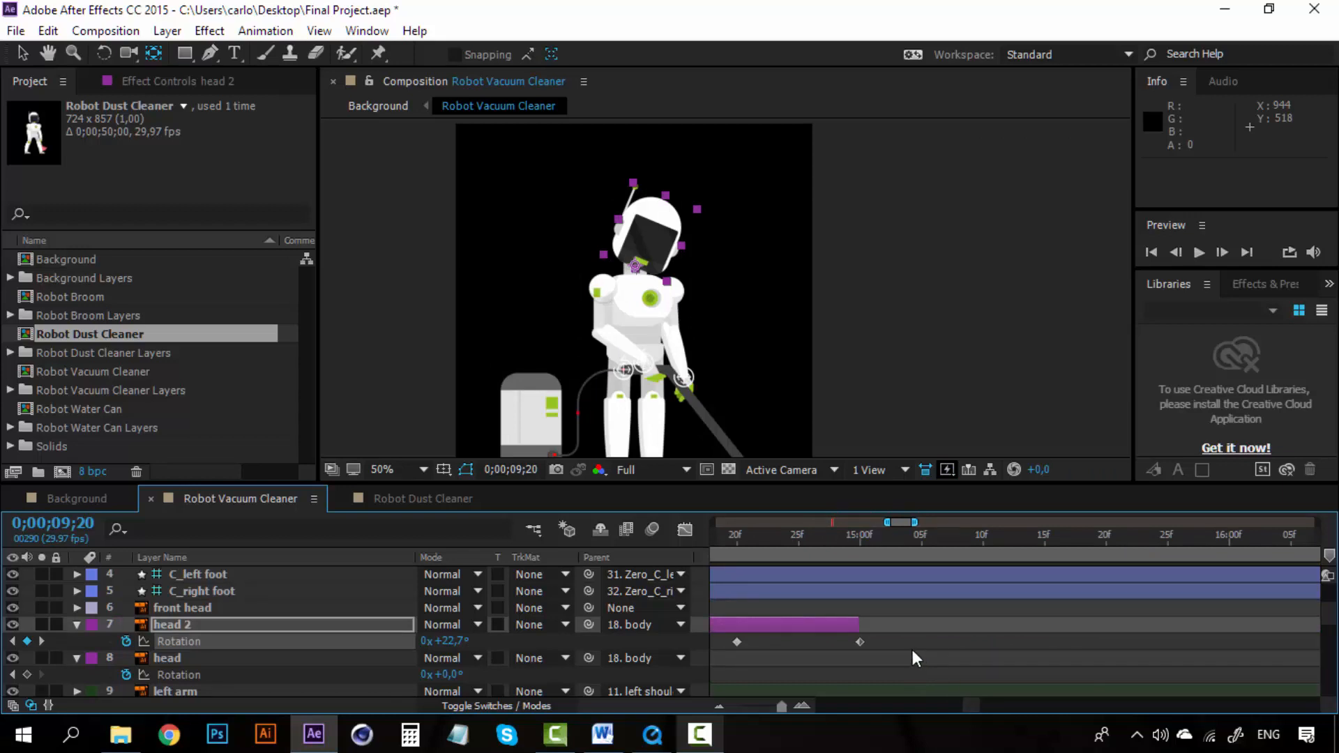
left_click_drag(901, 644, 724, 659)
key("Delete")
left_click_drag(963, 704, 909, 704)
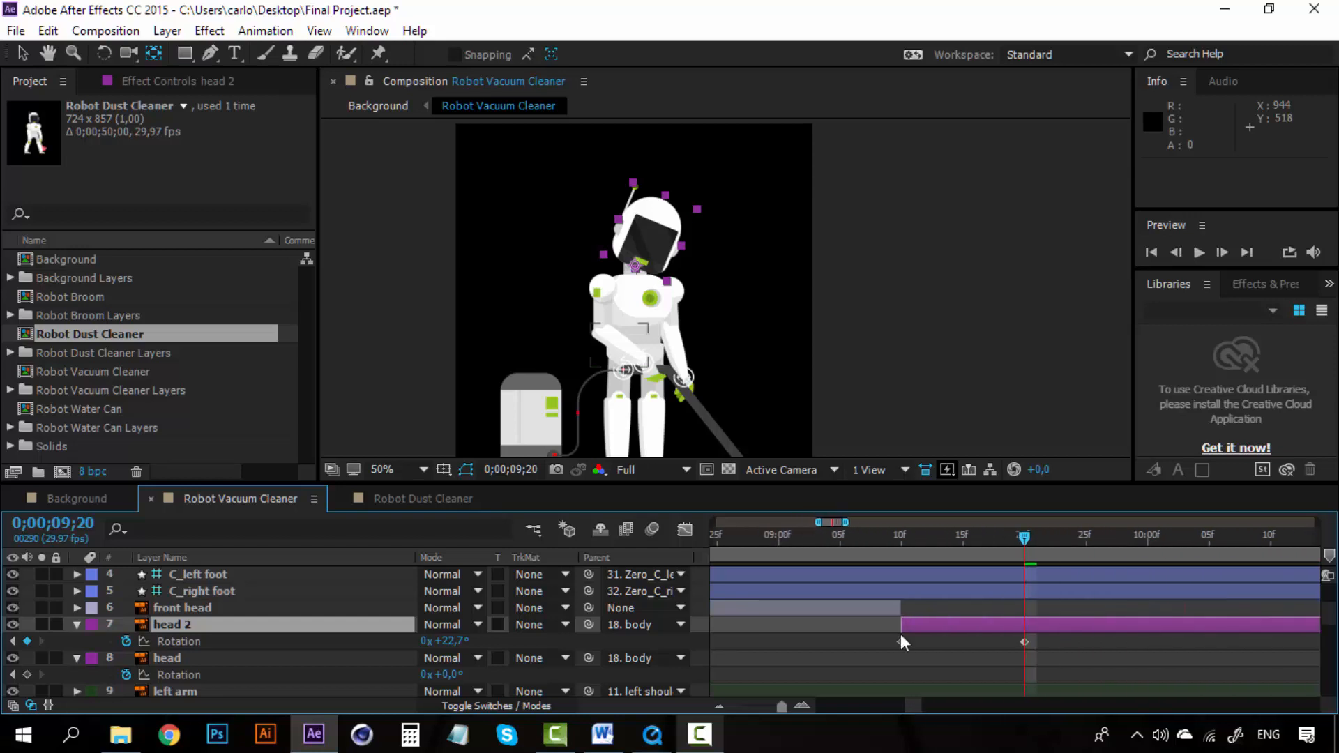
Step: Preview the head 2 rotation from about 0;00;09;07 to 0;00;09;15
left_click(869, 542)
key("space")
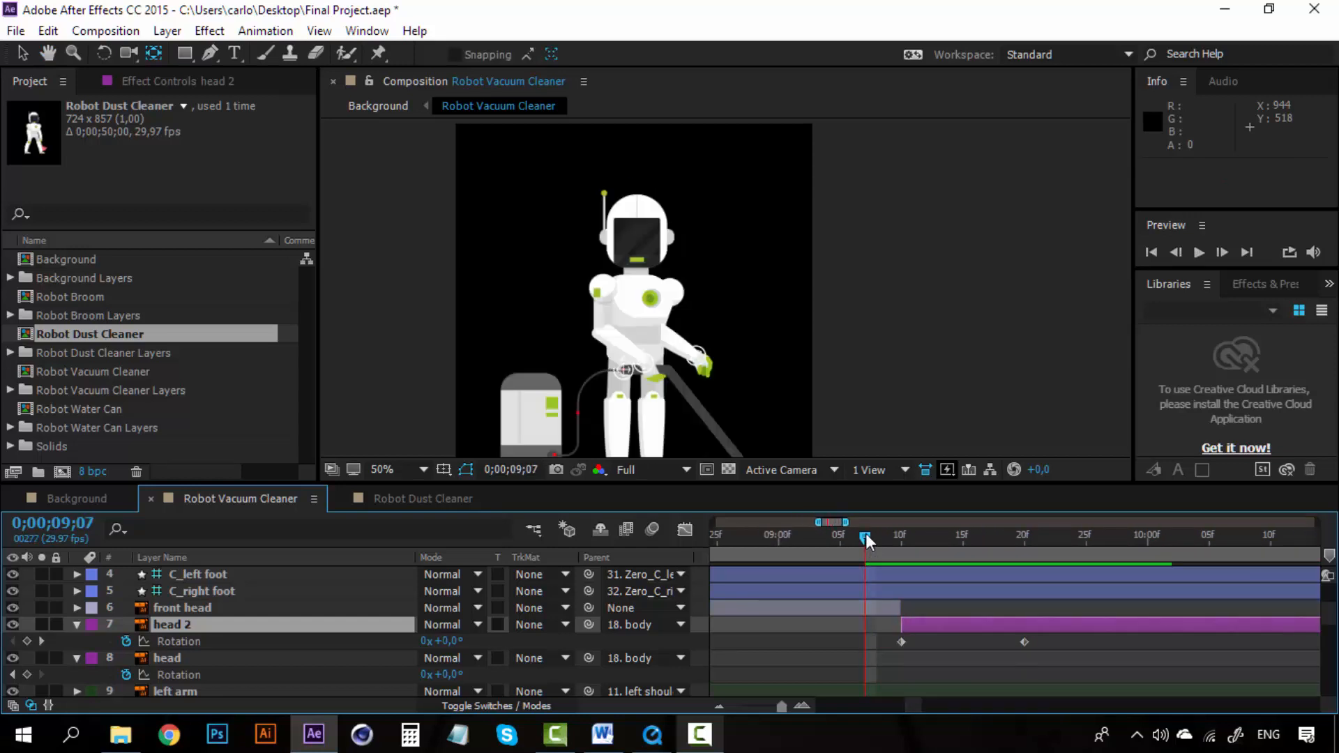
left_click_drag(865, 533, 962, 537)
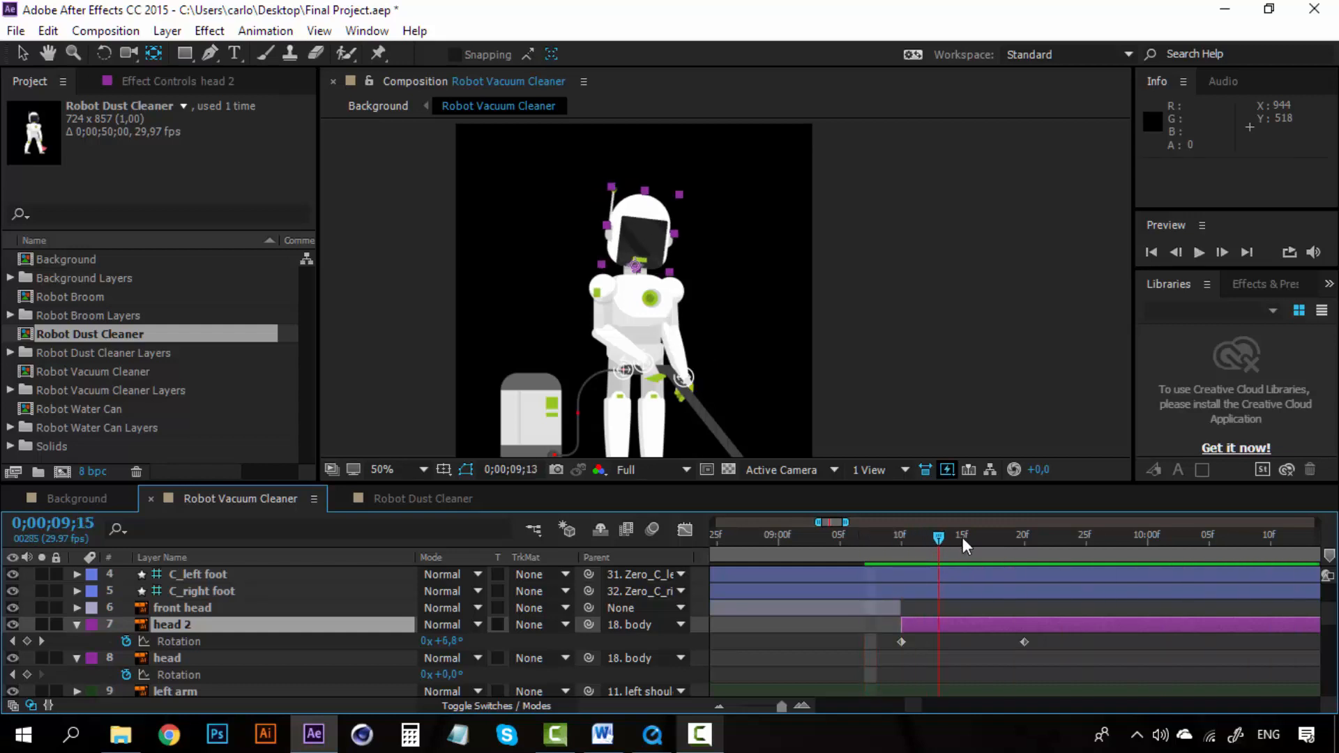
Step: Look through the layer stack, then collapse the original head layer's Rotation property and reselect head 2
left_click(201, 659)
scroll(201, 658, "down", 5)
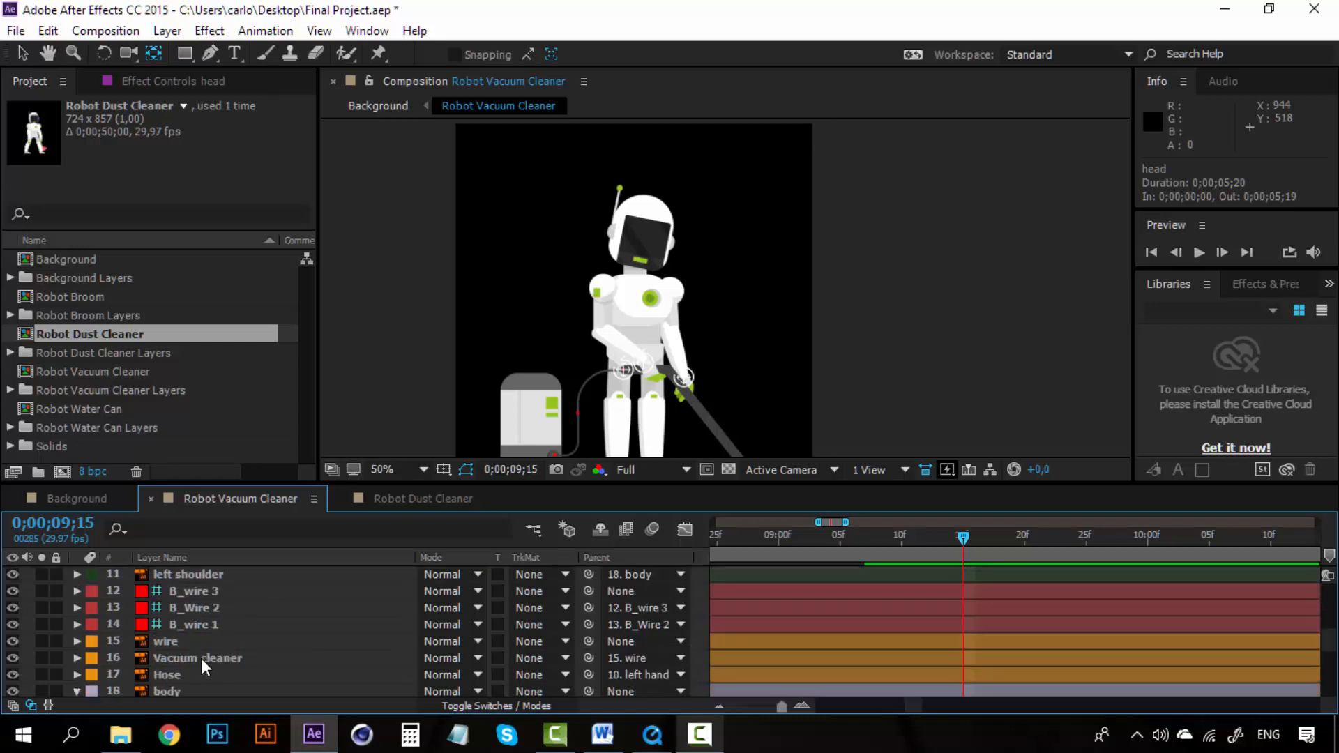
scroll(201, 659, "down", 3)
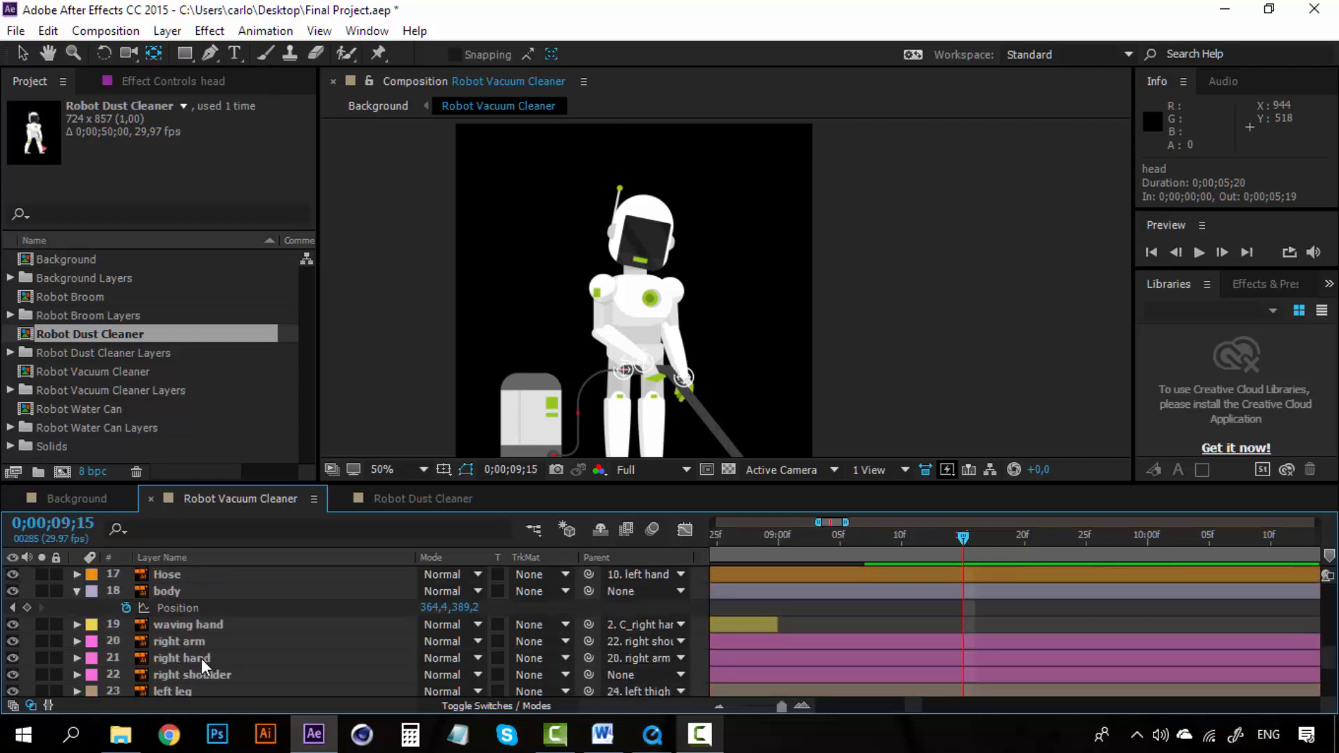
left_click(201, 658)
scroll(201, 659, "up", 5)
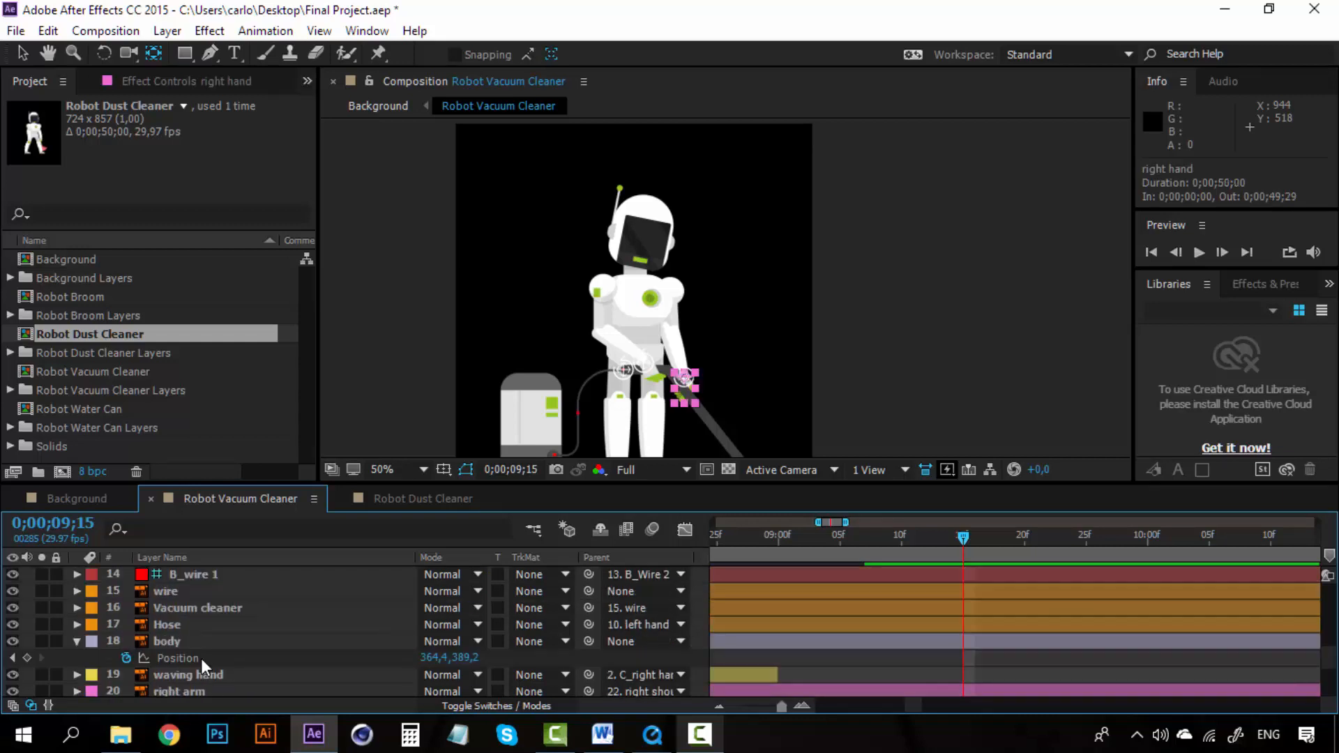
scroll(201, 658, "up", 1)
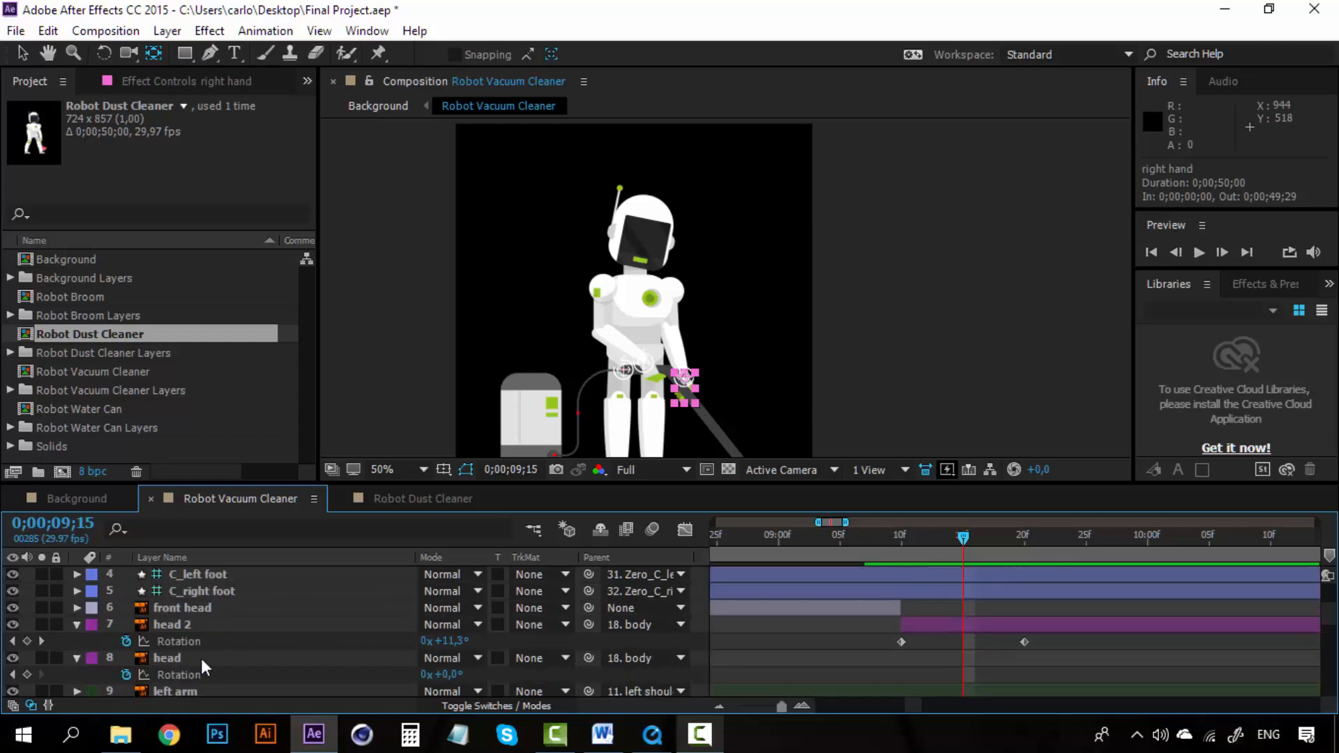
left_click(201, 658)
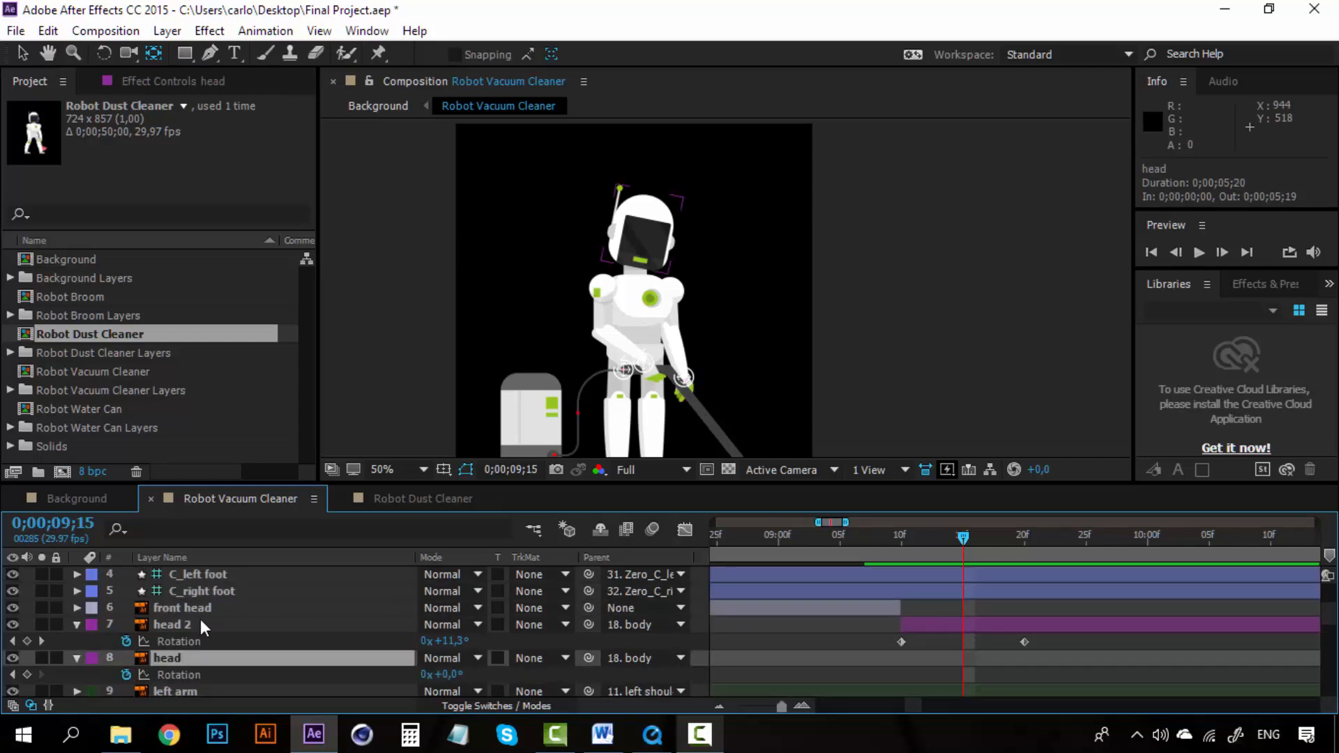
left_click(165, 625)
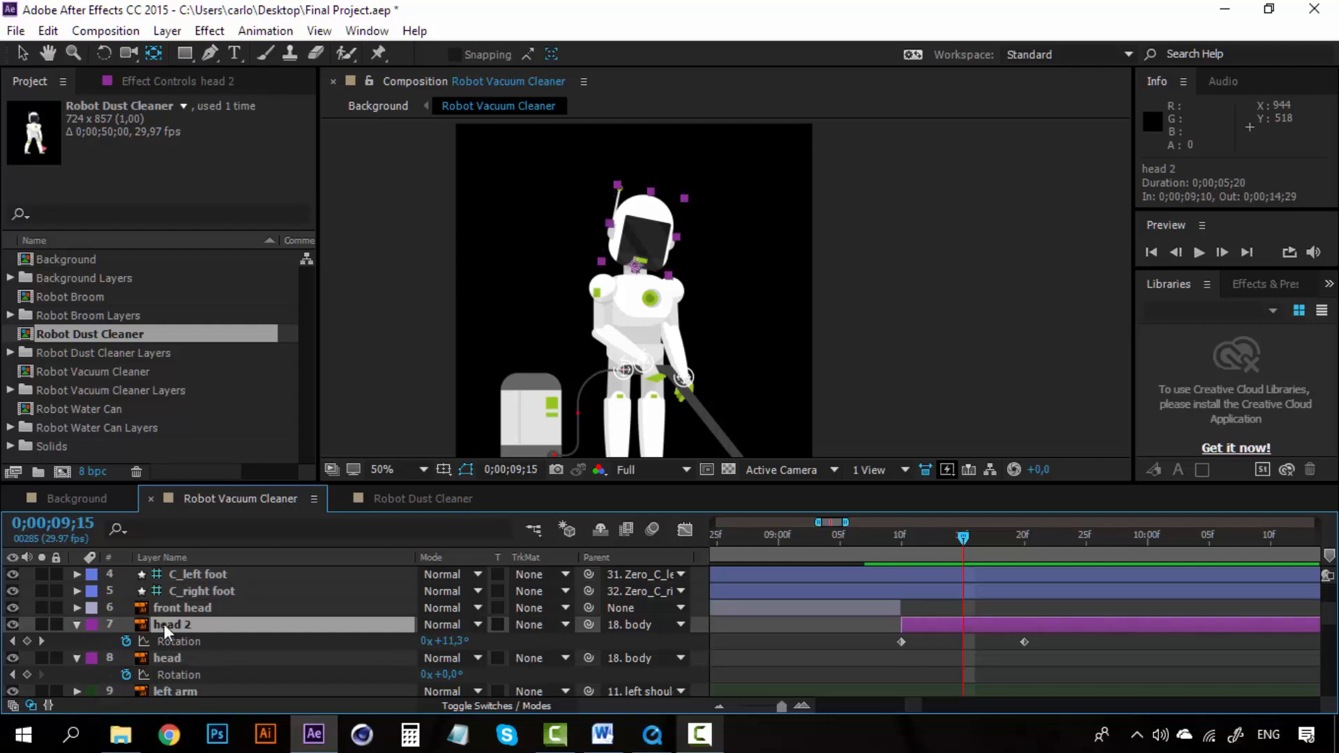
left_click(77, 658)
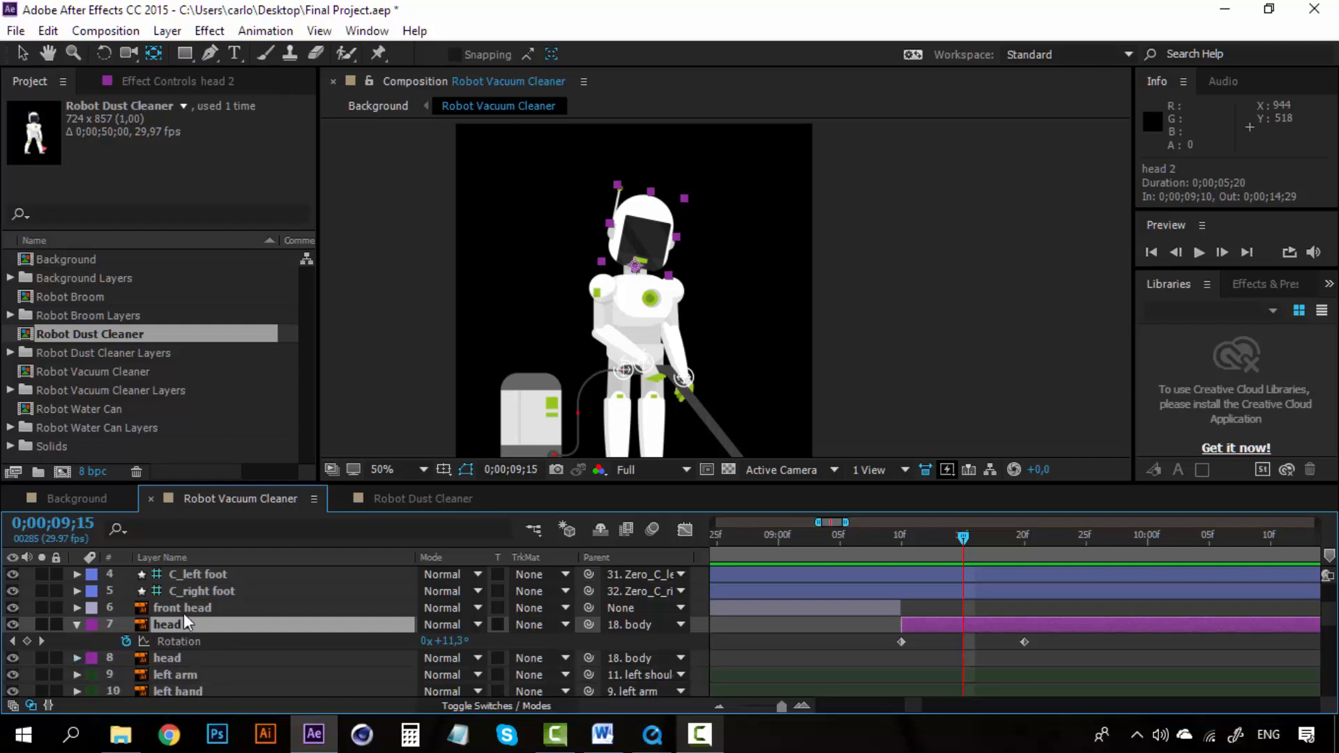
left_click(182, 613)
left_click(179, 623)
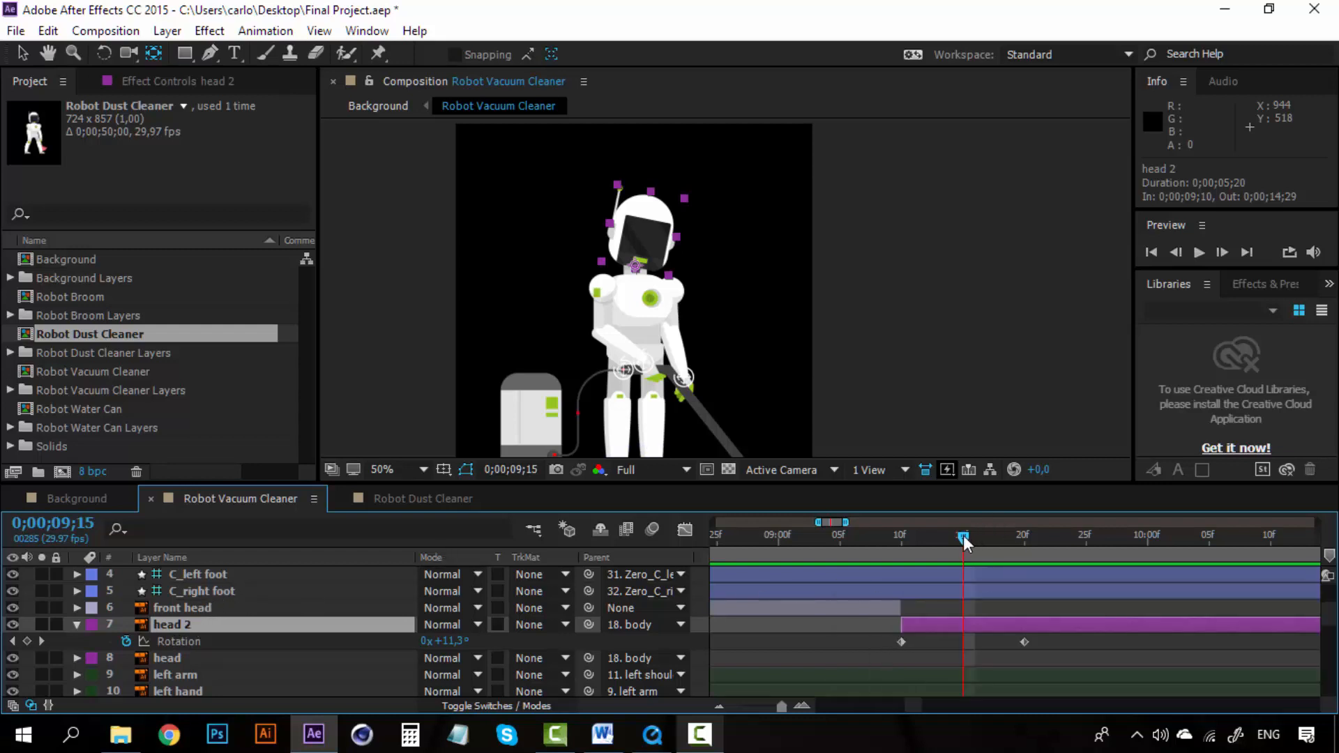
Step: Scrub to 0;00;09;20, check head 2's rotation value, and scroll back to the top of the layer stack
left_click_drag(964, 534, 1027, 537)
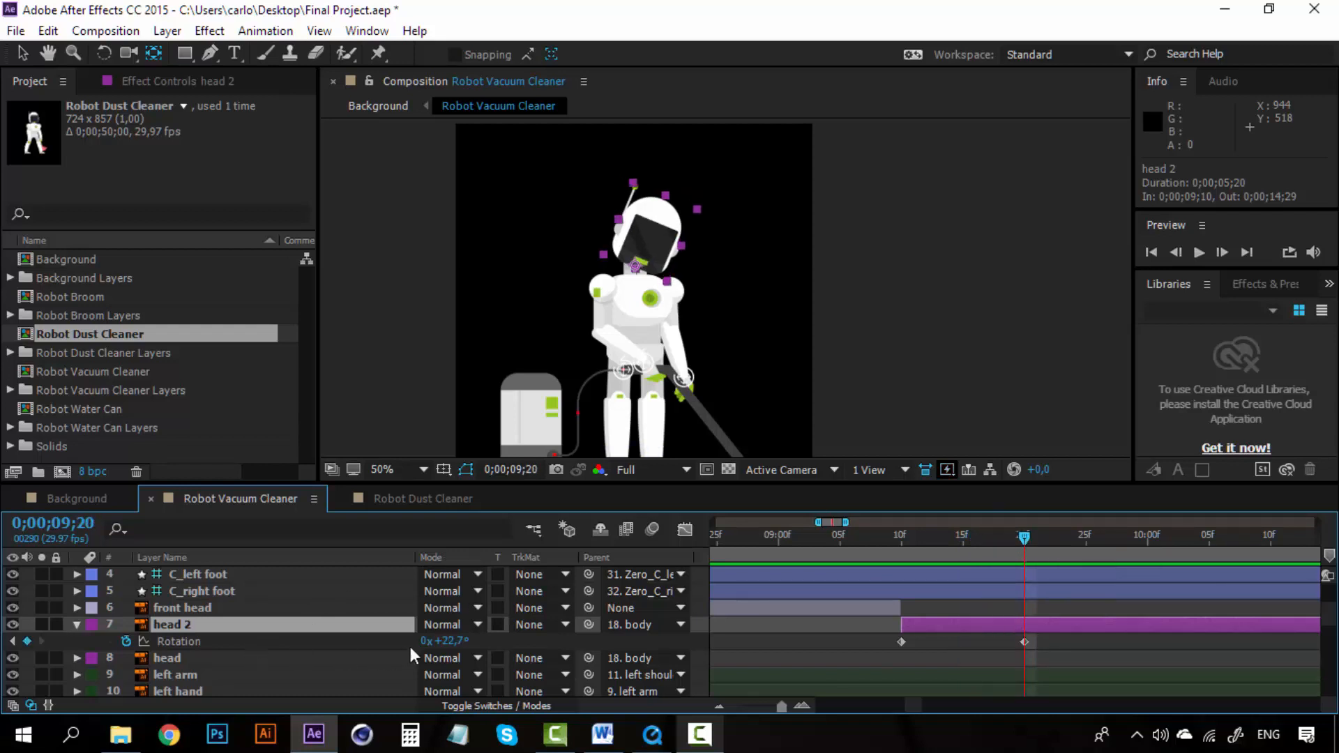
left_click_drag(452, 640, 451, 641)
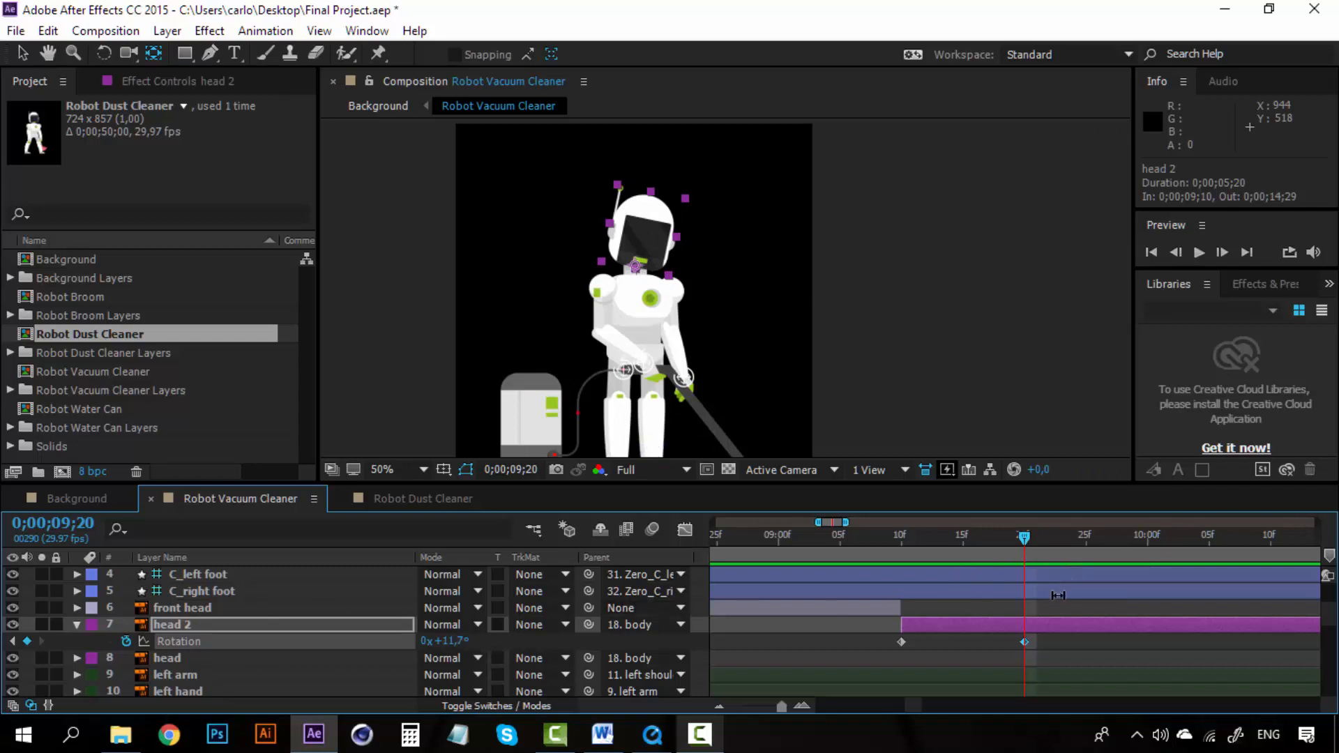
scroll(1034, 629, "up", 3)
scroll(1033, 628, "up", 3)
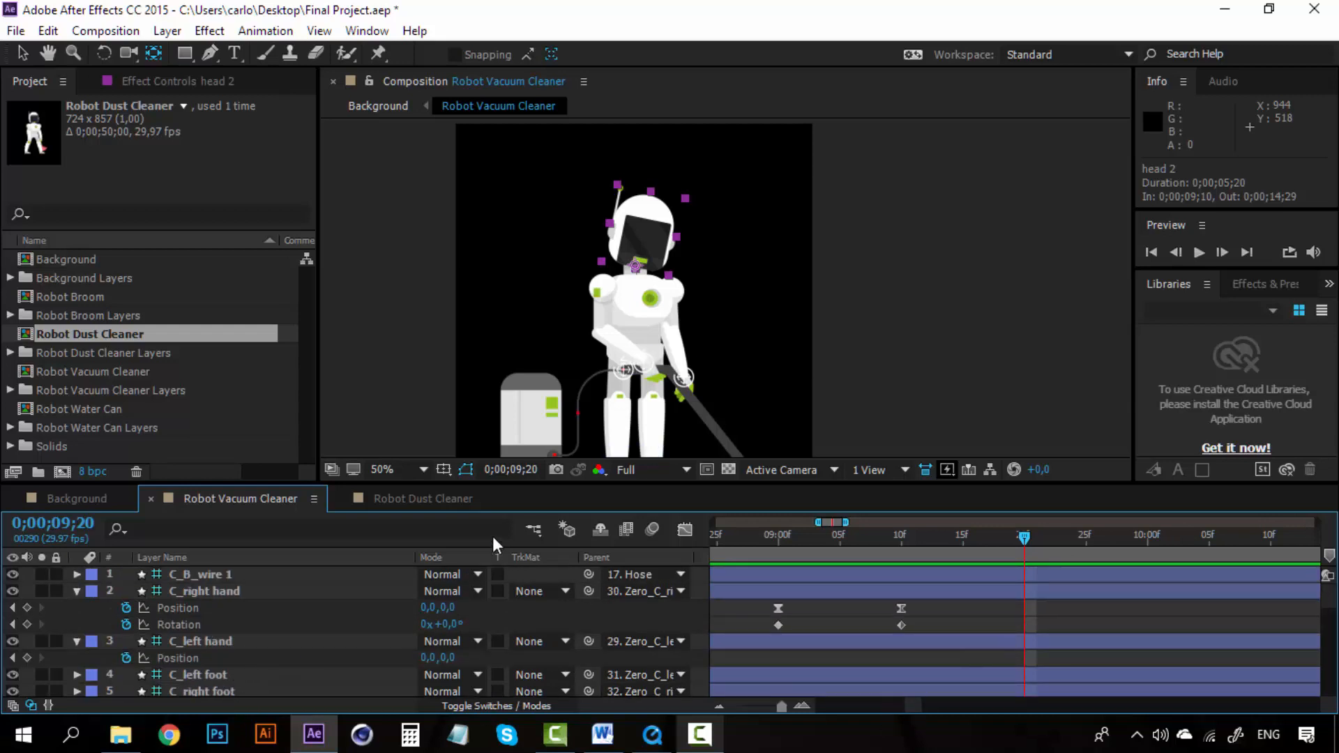
Step: In the Robot Dust Cleaner composition, select and copy all of C_left foot's Position keyframes
left_click(445, 497)
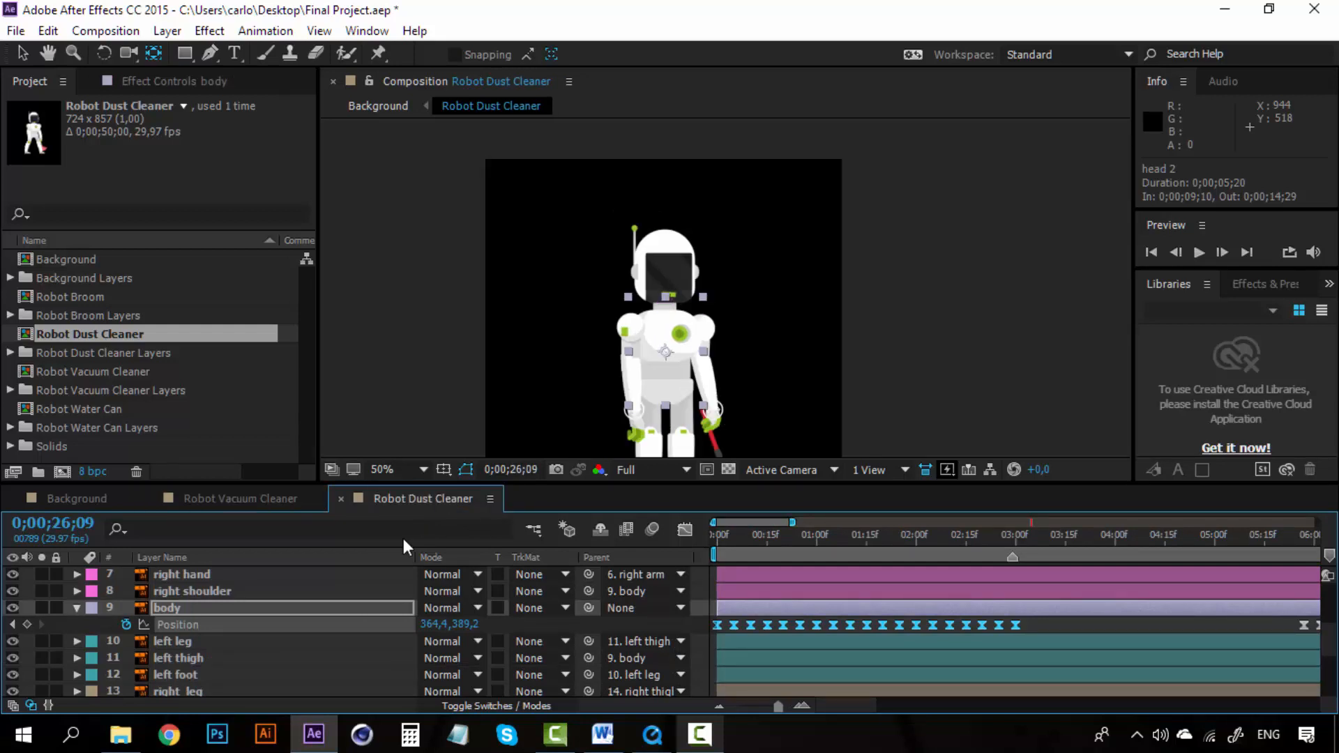
scroll(864, 706, "right", 1)
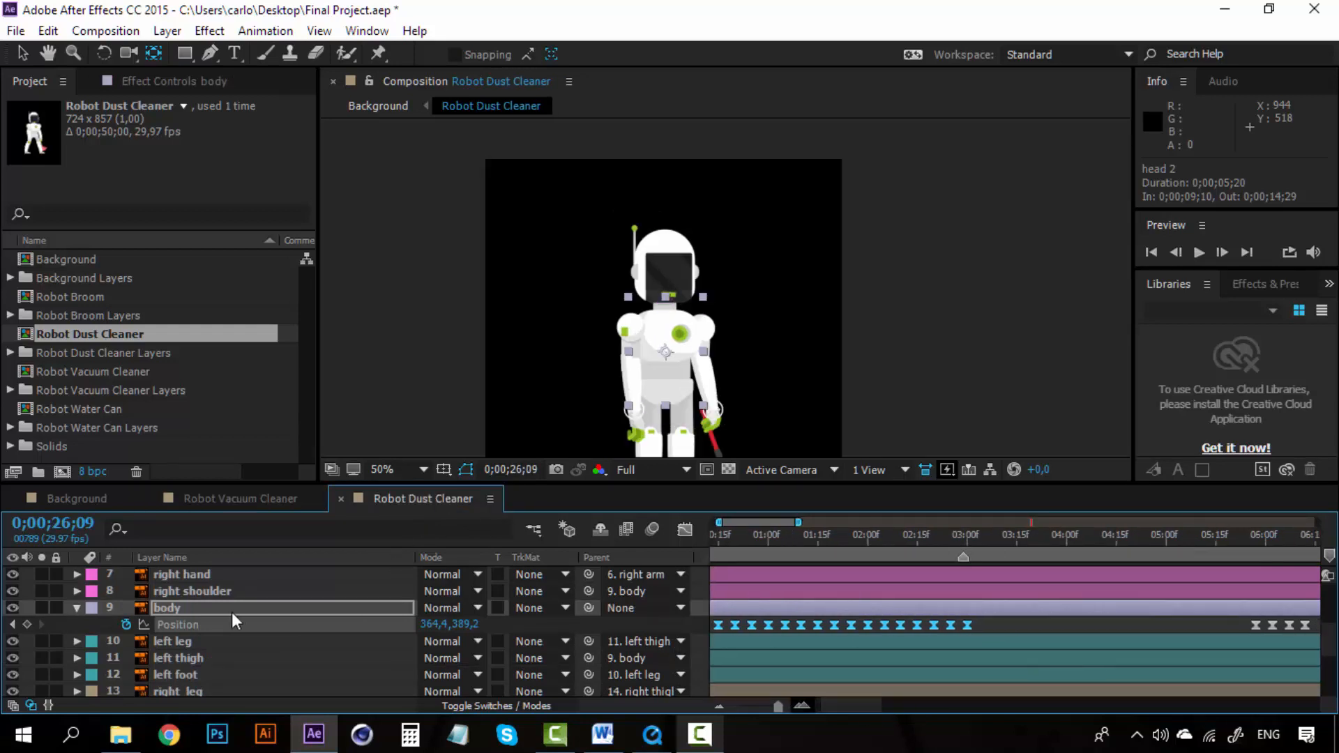
scroll(232, 612, "up", 4)
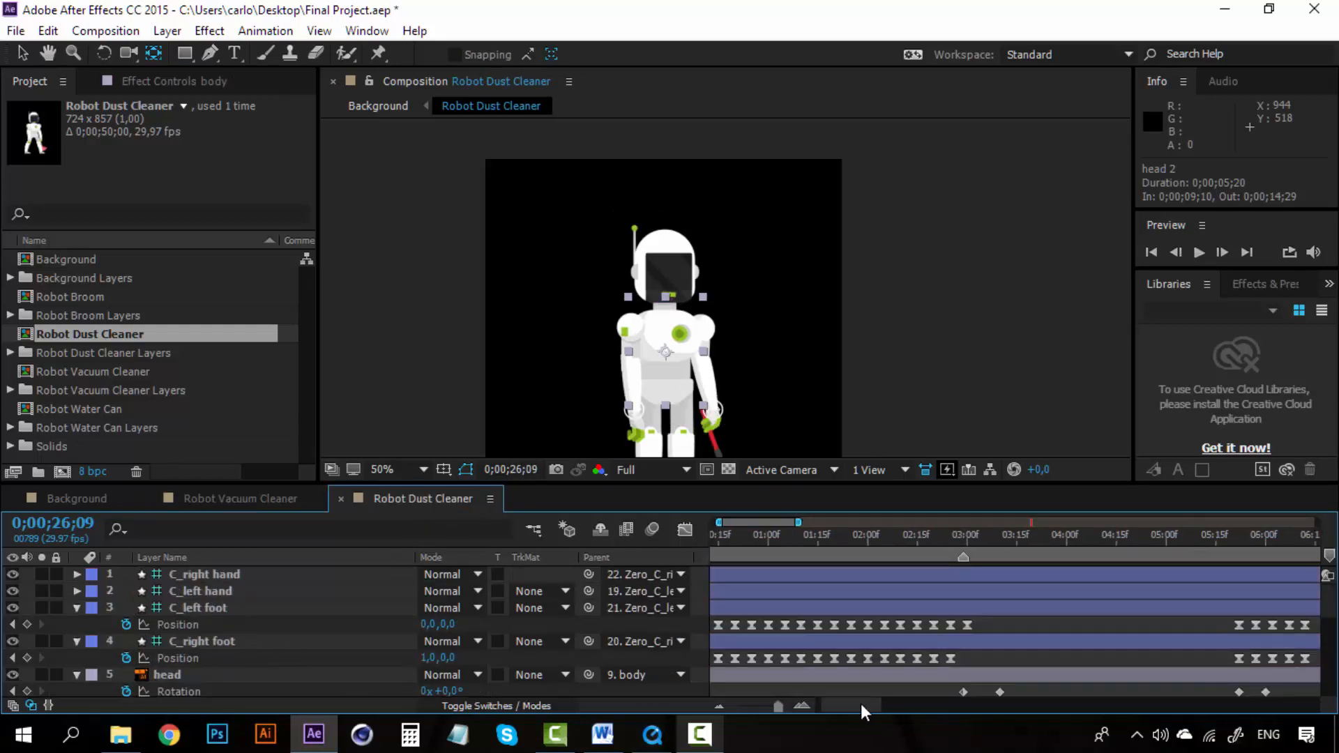
scroll(860, 705, "left", 1)
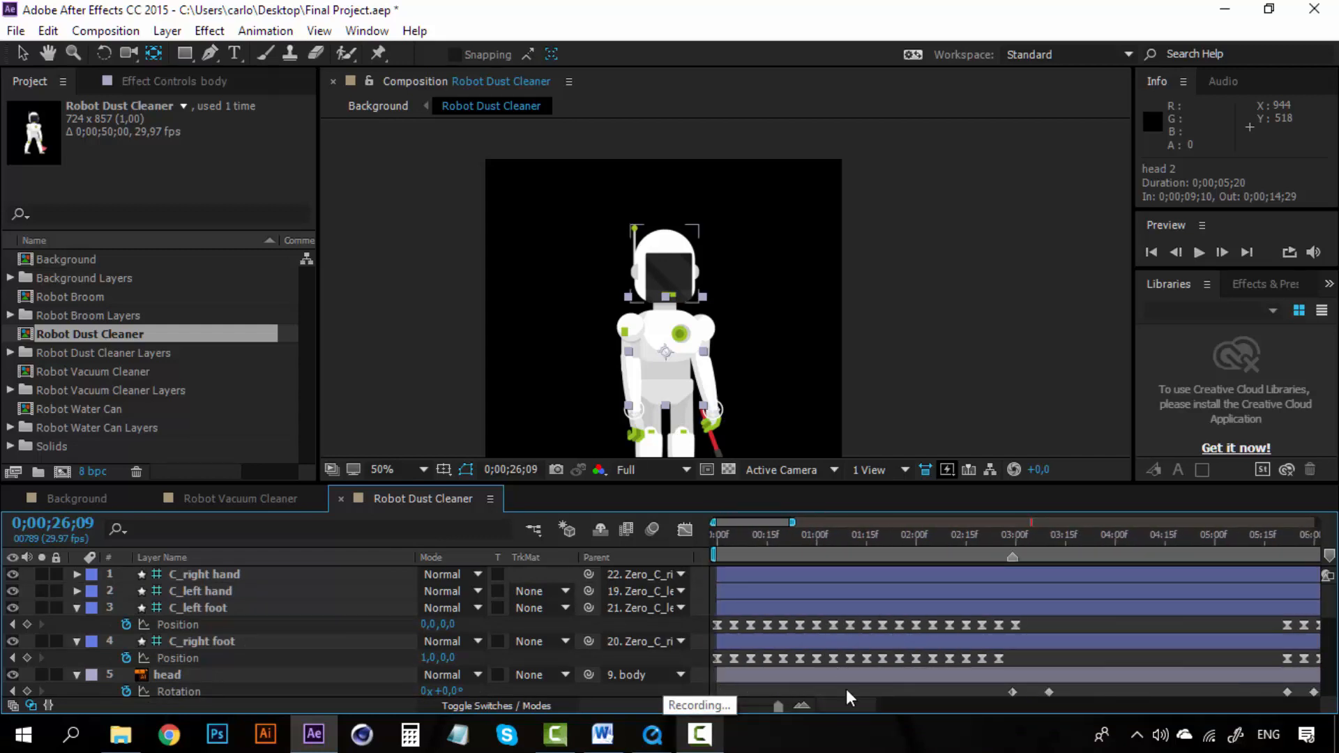
scroll(861, 705, "right", 5)
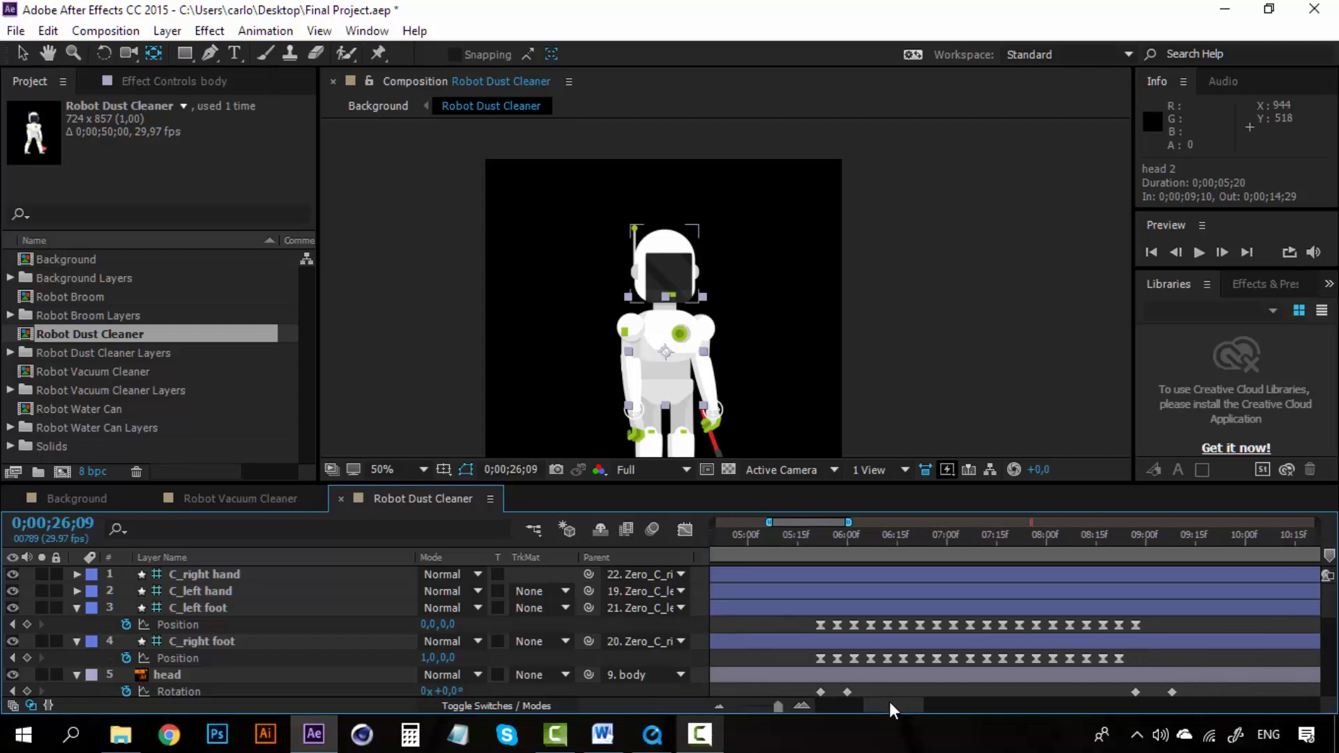
left_click_drag(814, 531, 821, 533)
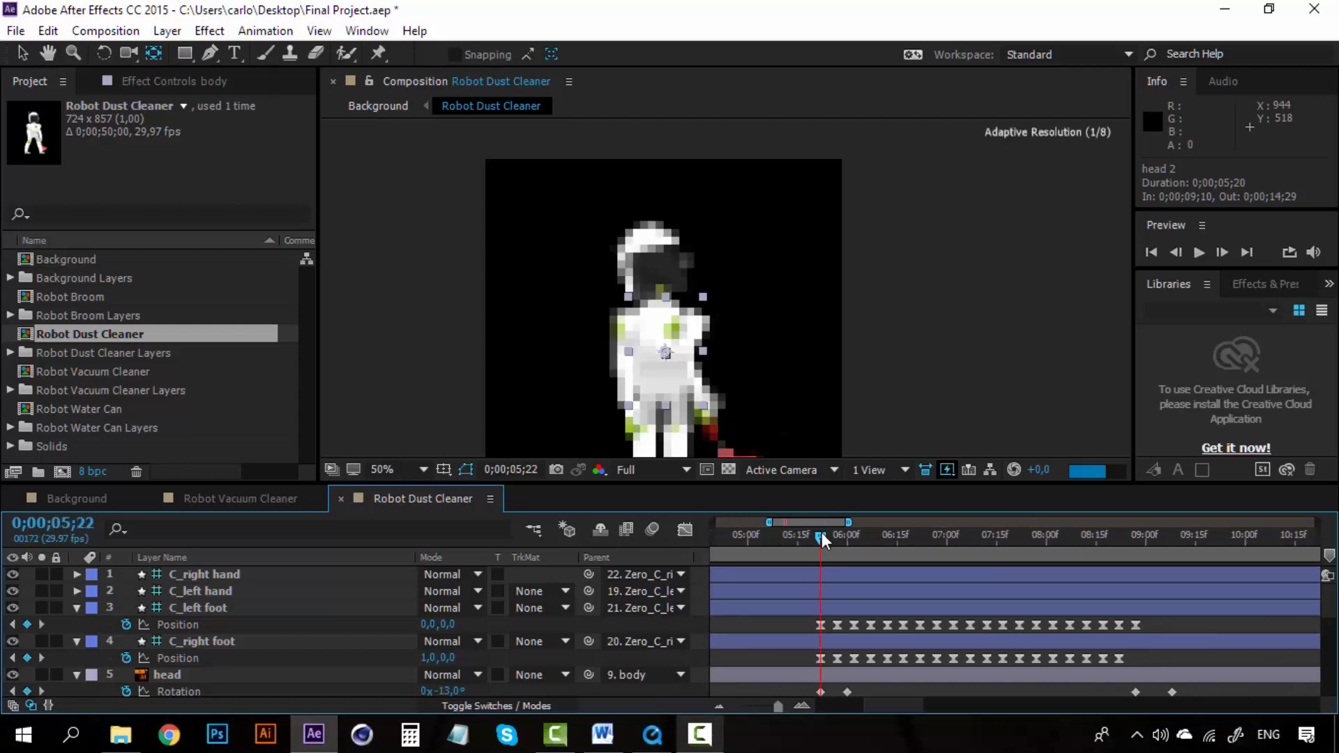
left_click_drag(727, 387, 734, 284)
left_click_drag(822, 533, 840, 534)
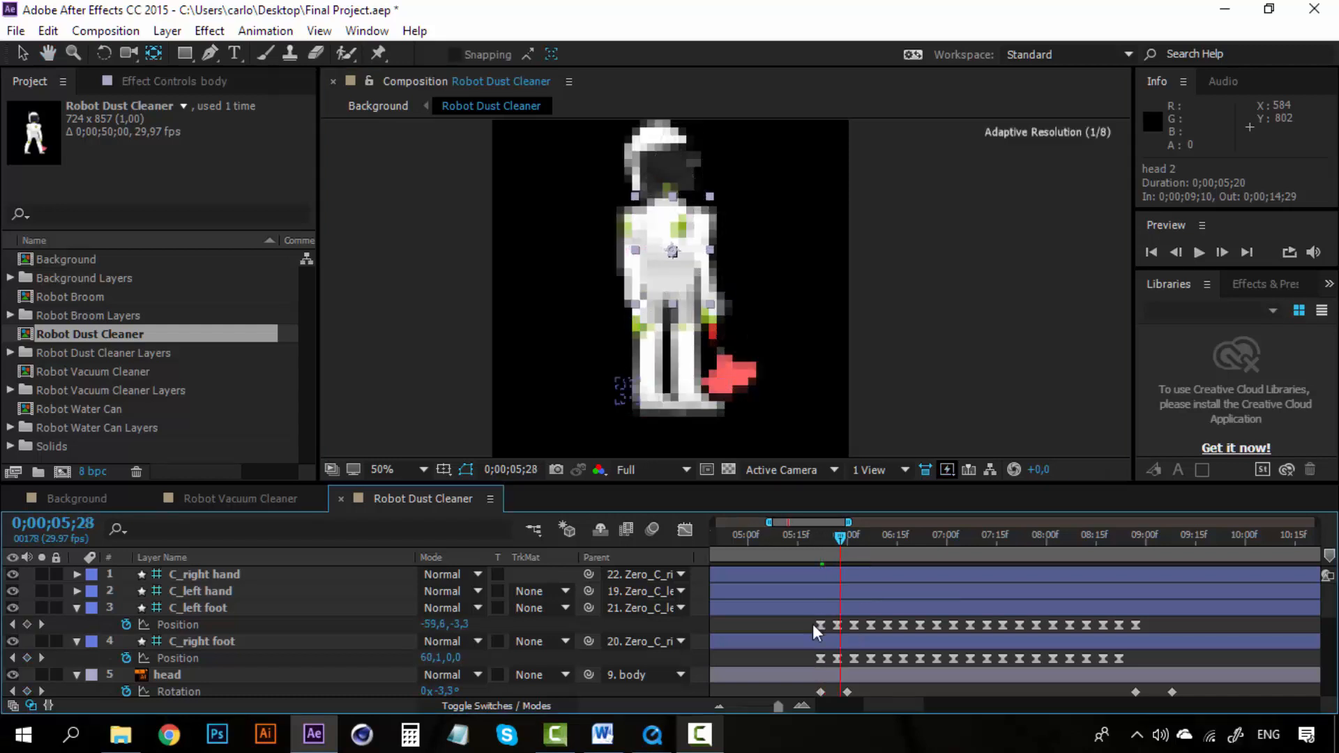
left_click_drag(1056, 620, 1147, 631)
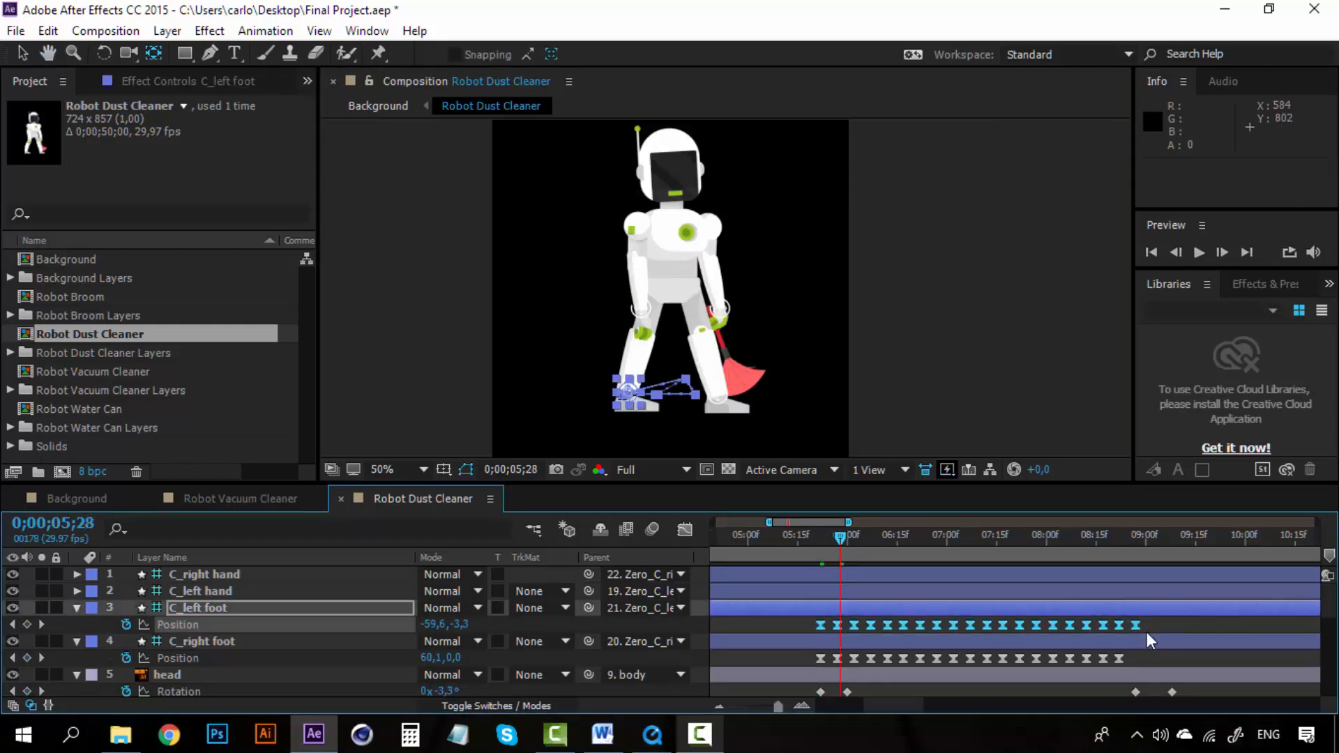
key("ctrl+c")
Step: In Robot Vacuum Cleaner, collapse the hand layers and show Position for C_left foot and C_right foot
left_click(245, 497)
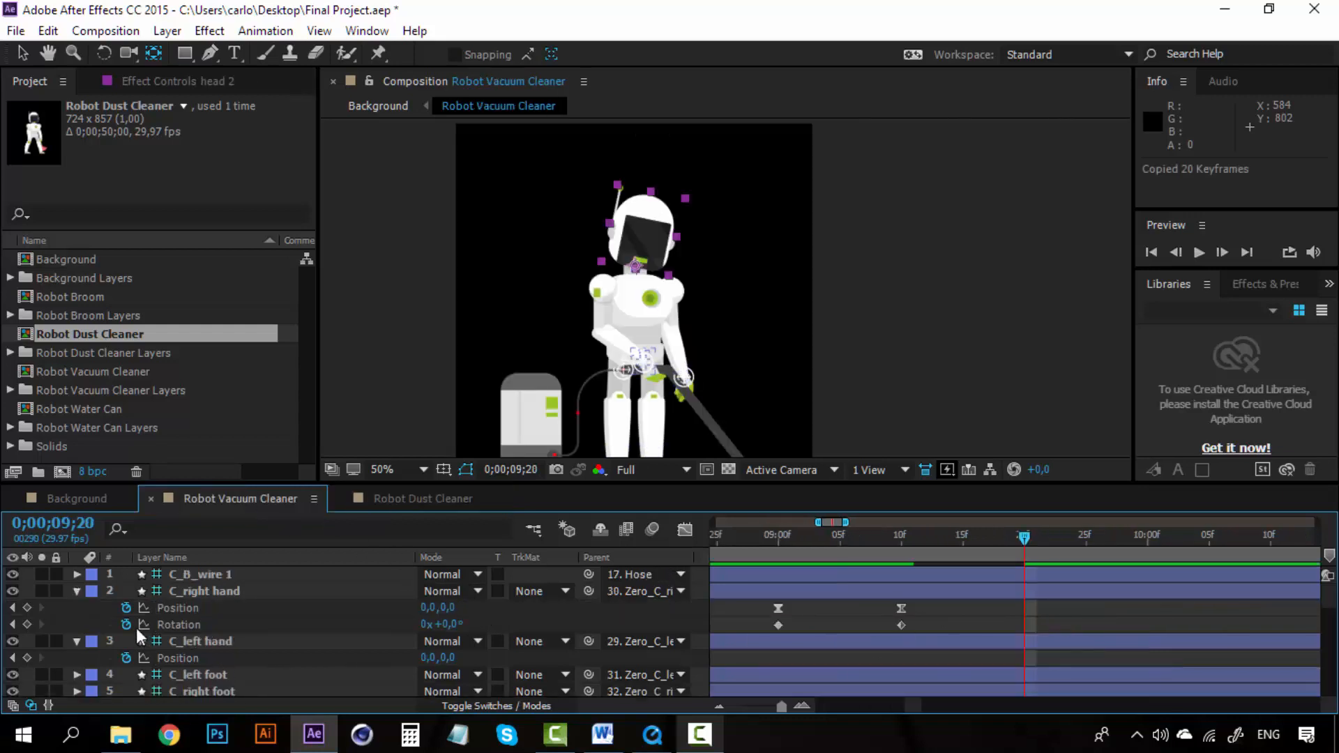
left_click(77, 590)
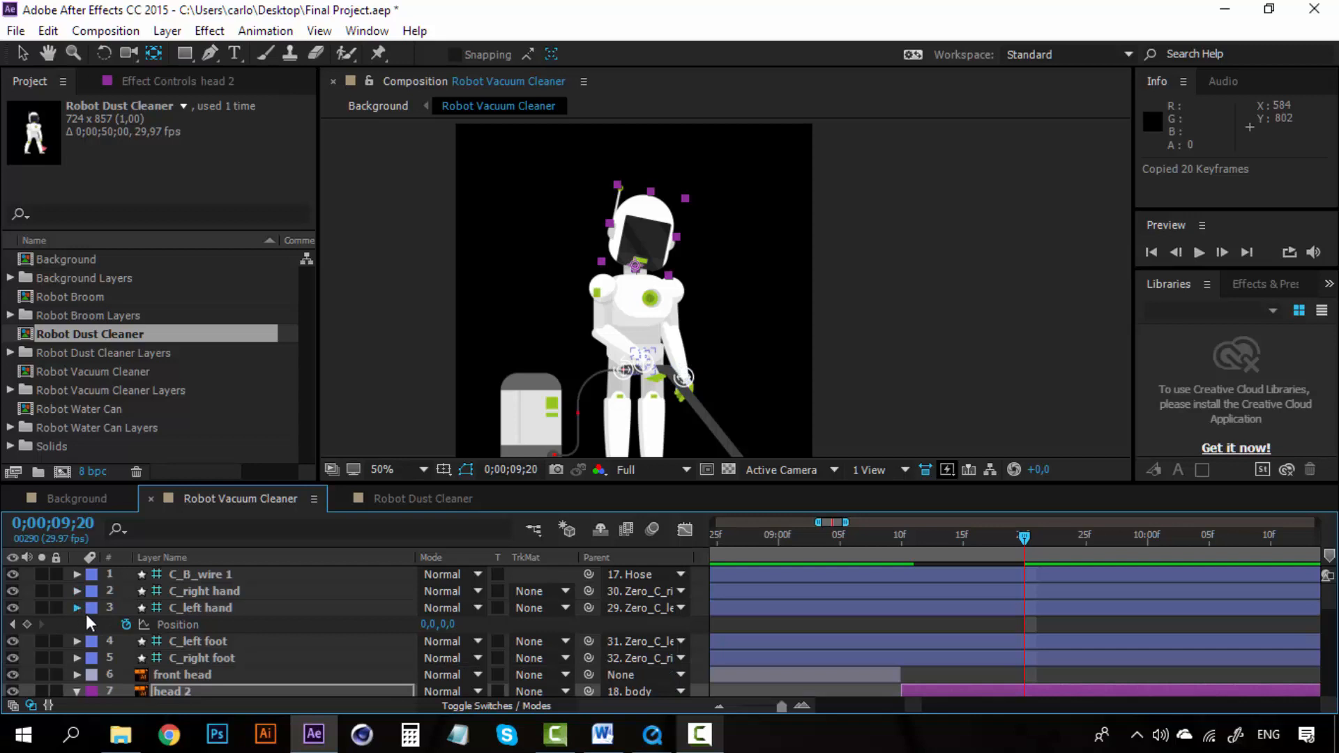
left_click(77, 608)
left_click(203, 624)
left_click(203, 640, "shift")
key("p")
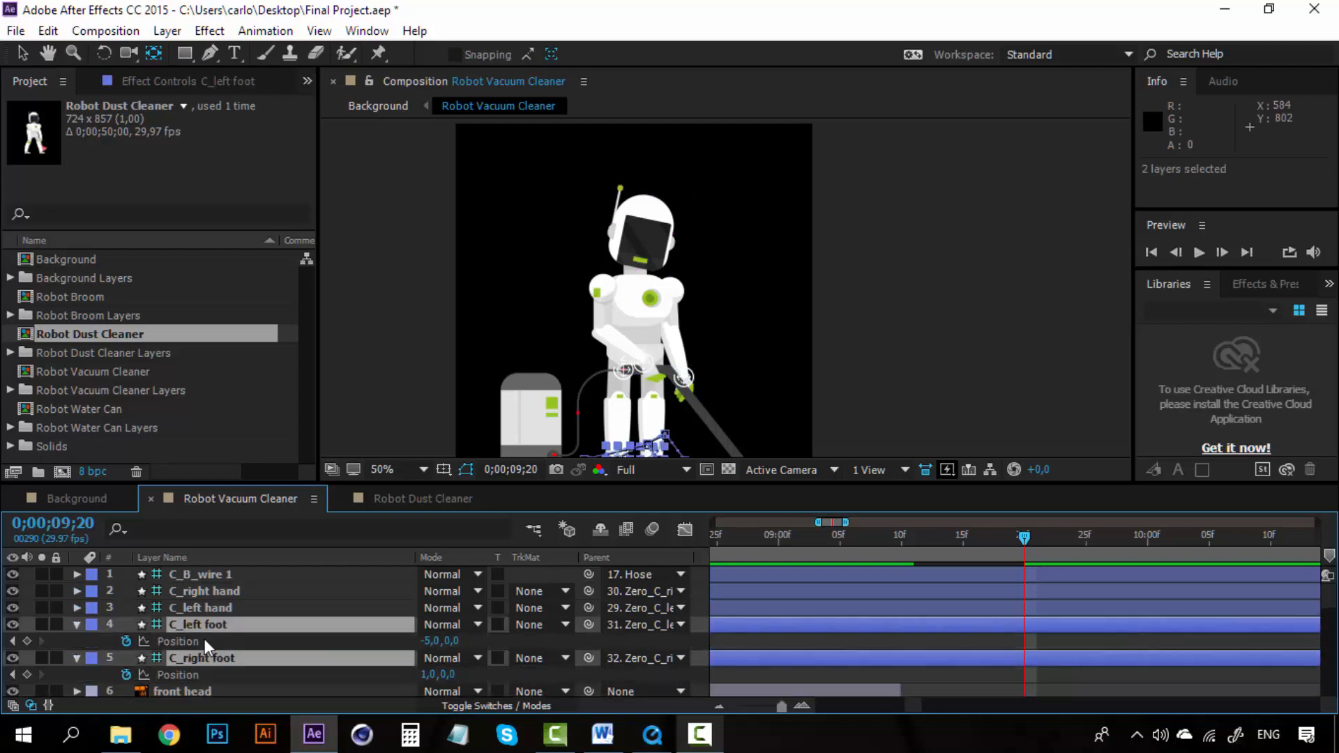
scroll(1005, 663, "down", 1)
scroll(1005, 663, "up", 1)
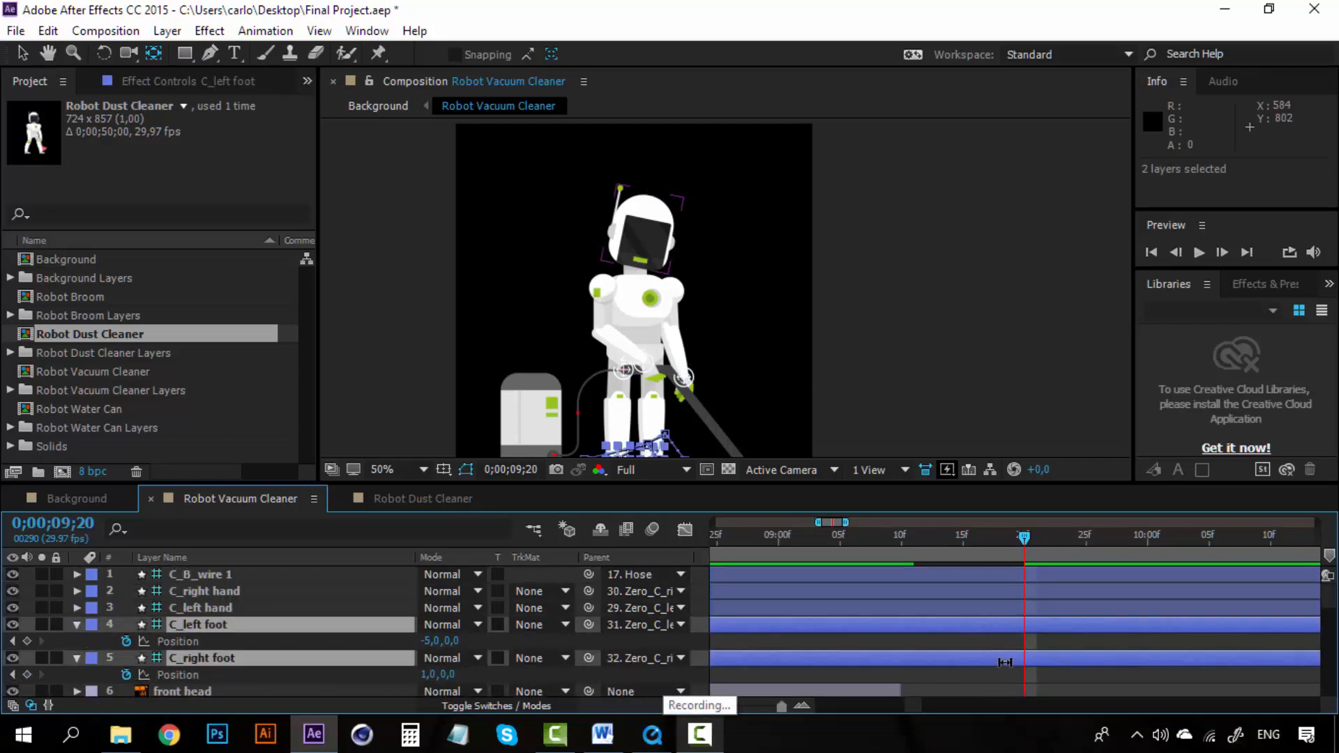
key("ctrl+v")
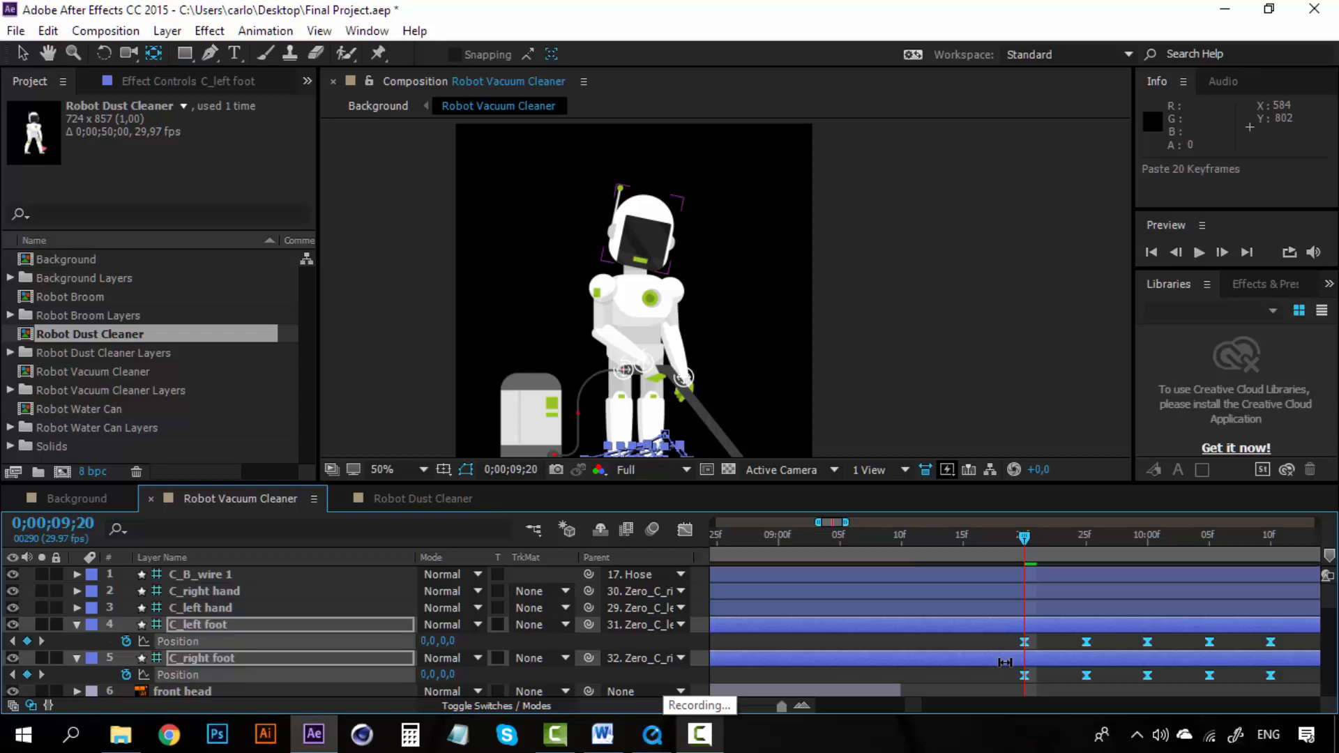
key("ctrl+z")
Step: Paste the copied keyframes into C_left foot's Position at 0;00;09;20
left_click(541, 646)
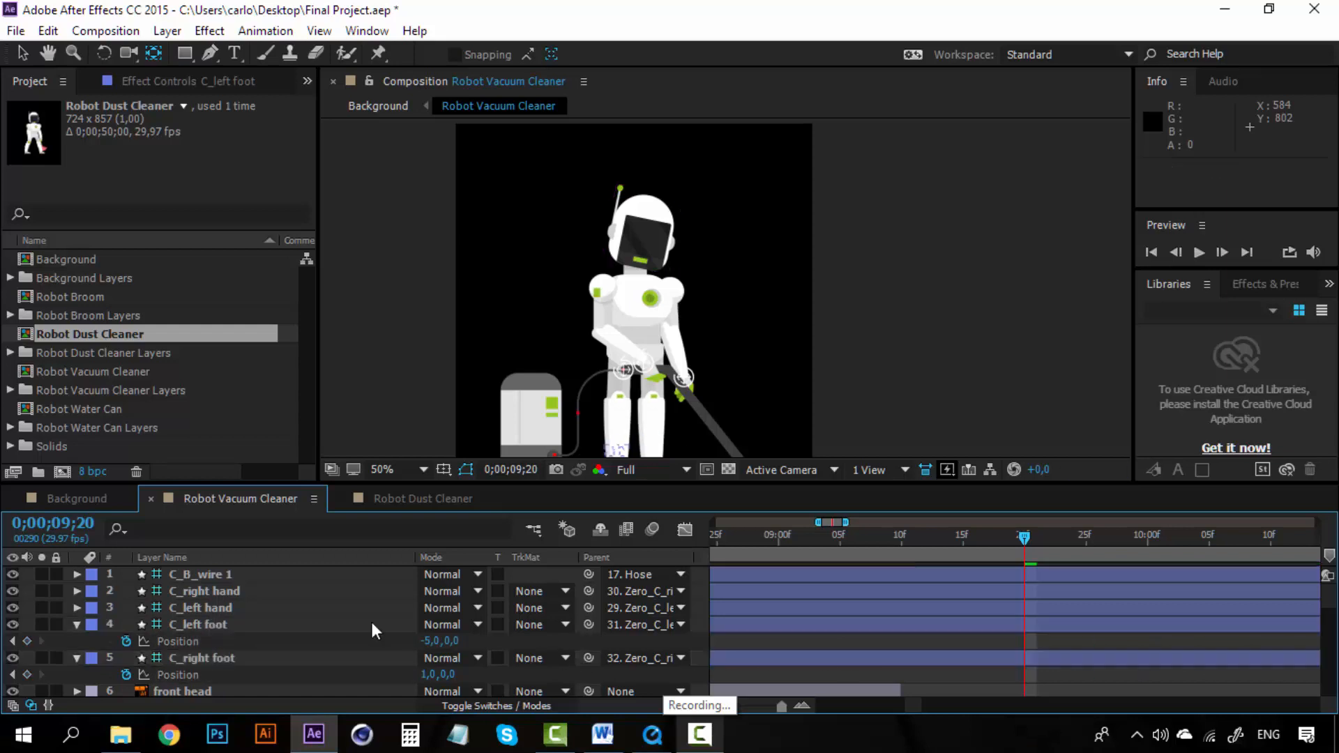
left_click(268, 627)
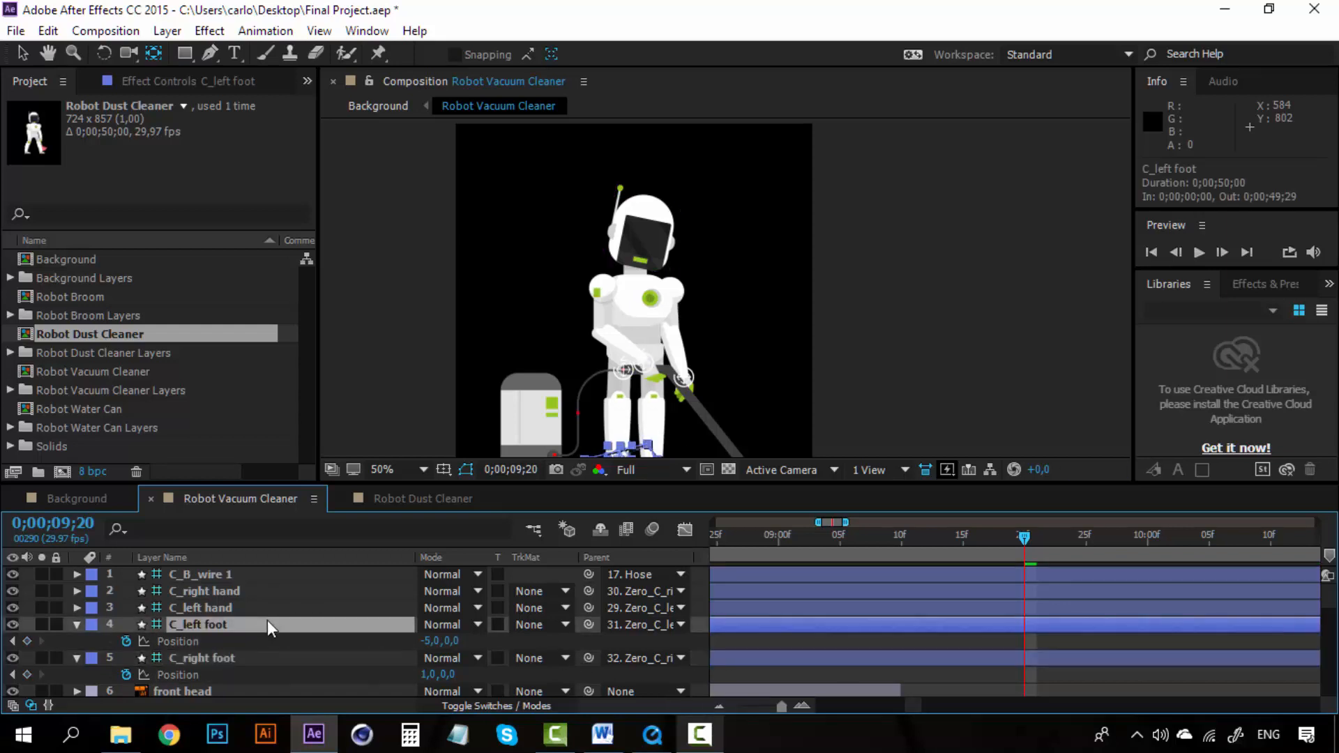
key("ctrl+v")
Step: Copy C_right foot's Position keyframes from Robot Dust Cleaner and paste them into C_right foot at 0;00;09;20
left_click(411, 501)
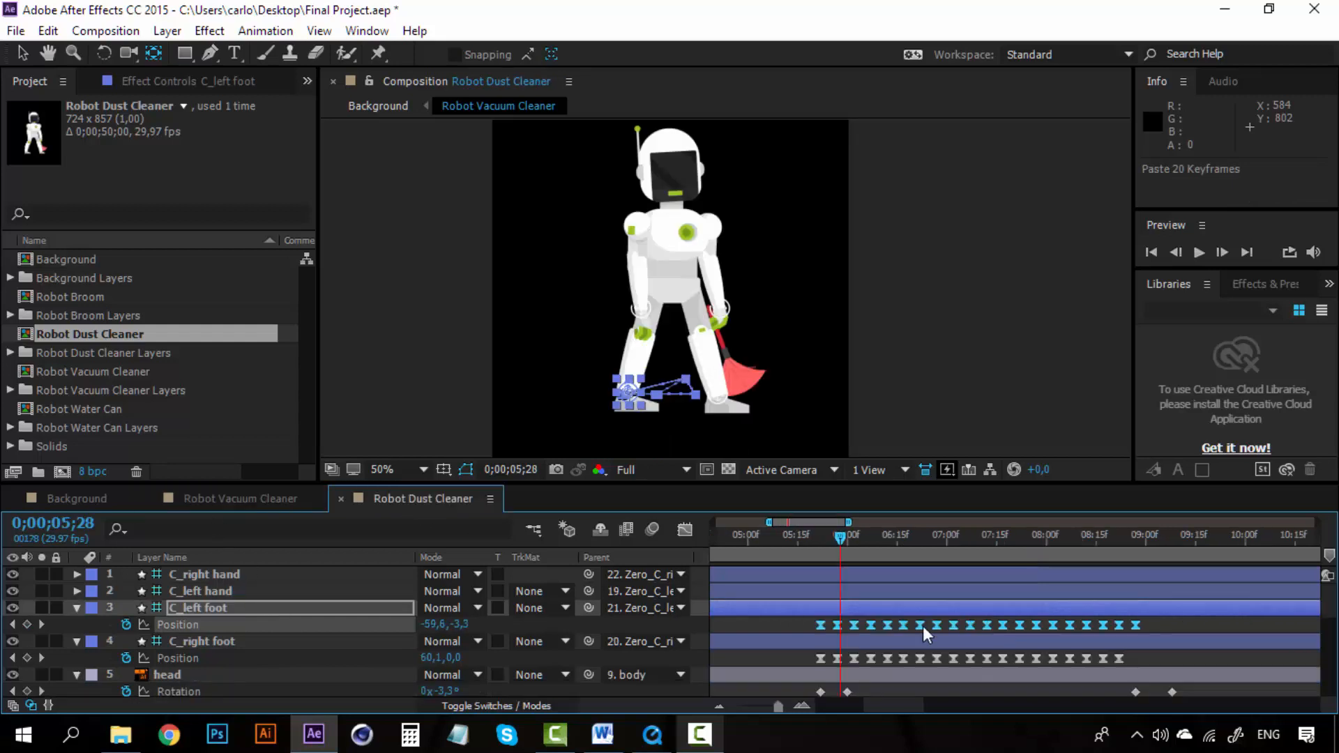
left_click_drag(1151, 667, 812, 659)
key("ctrl+c")
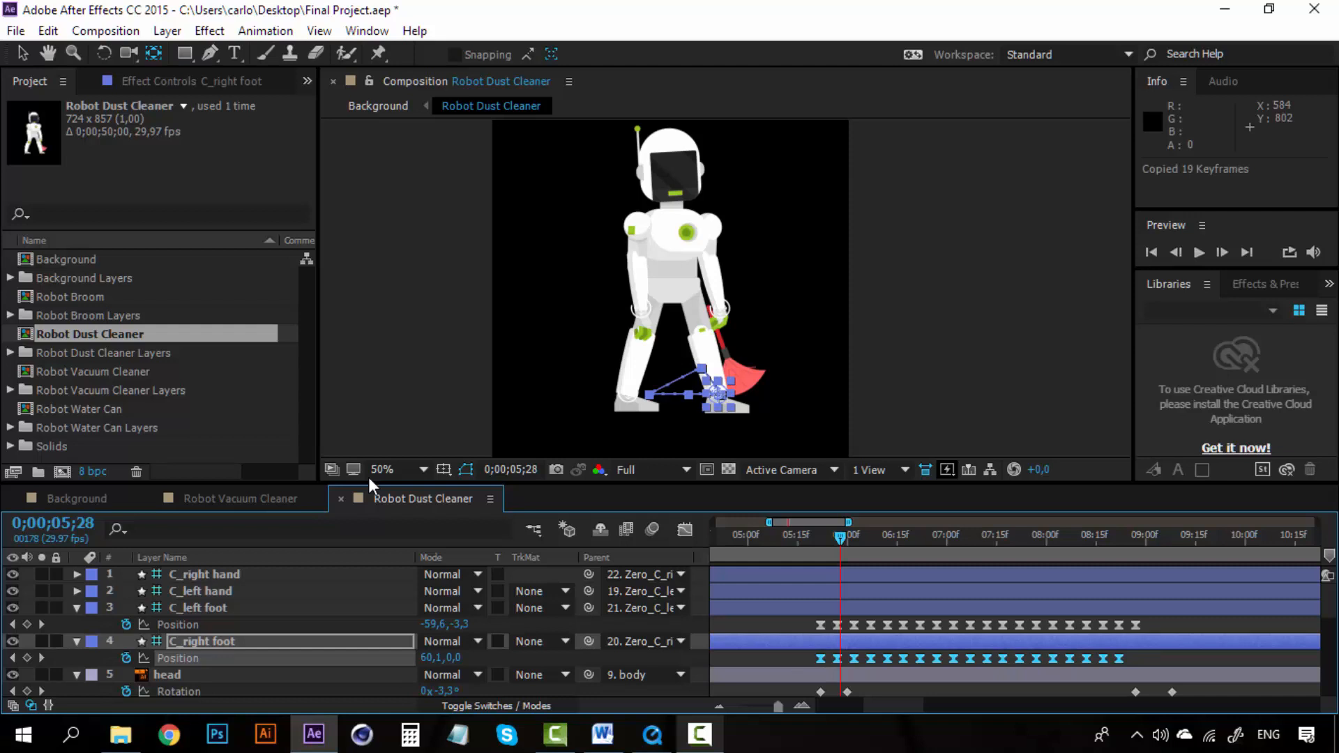
left_click(246, 496)
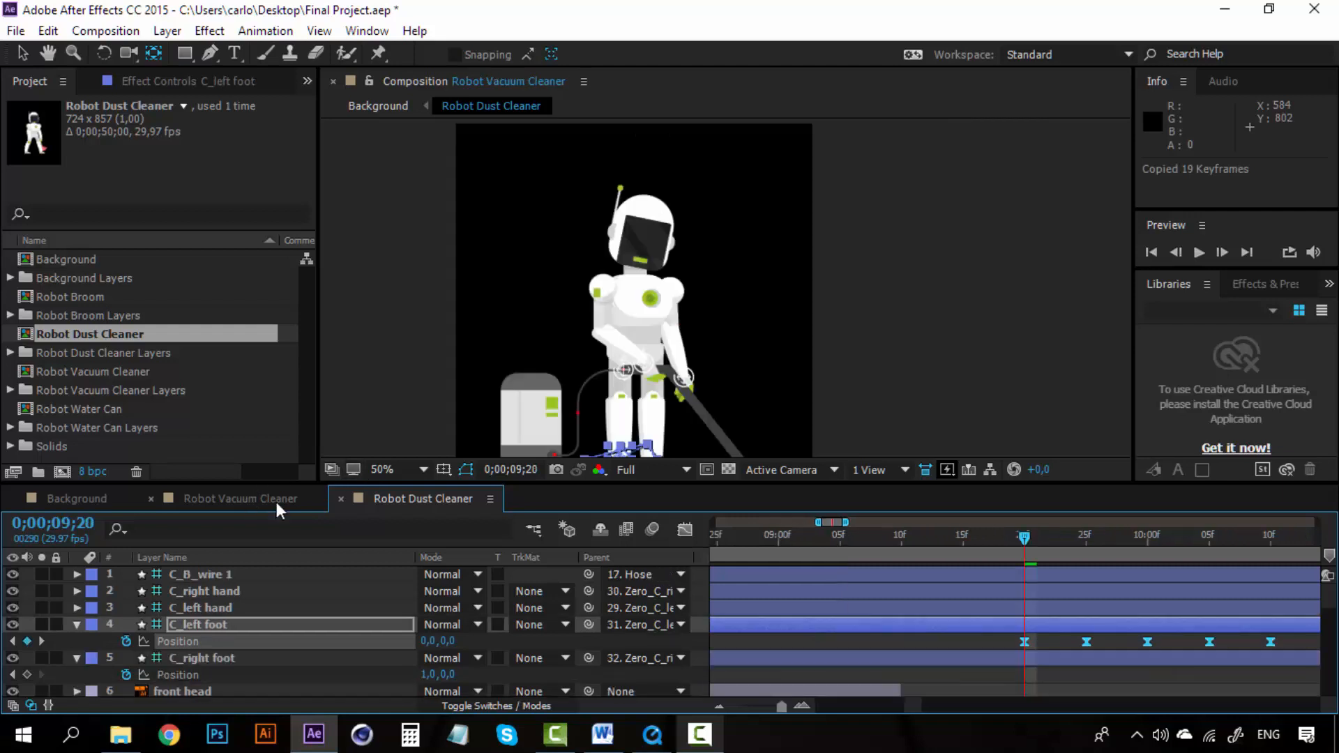
left_click(934, 664)
key("ctrl+v")
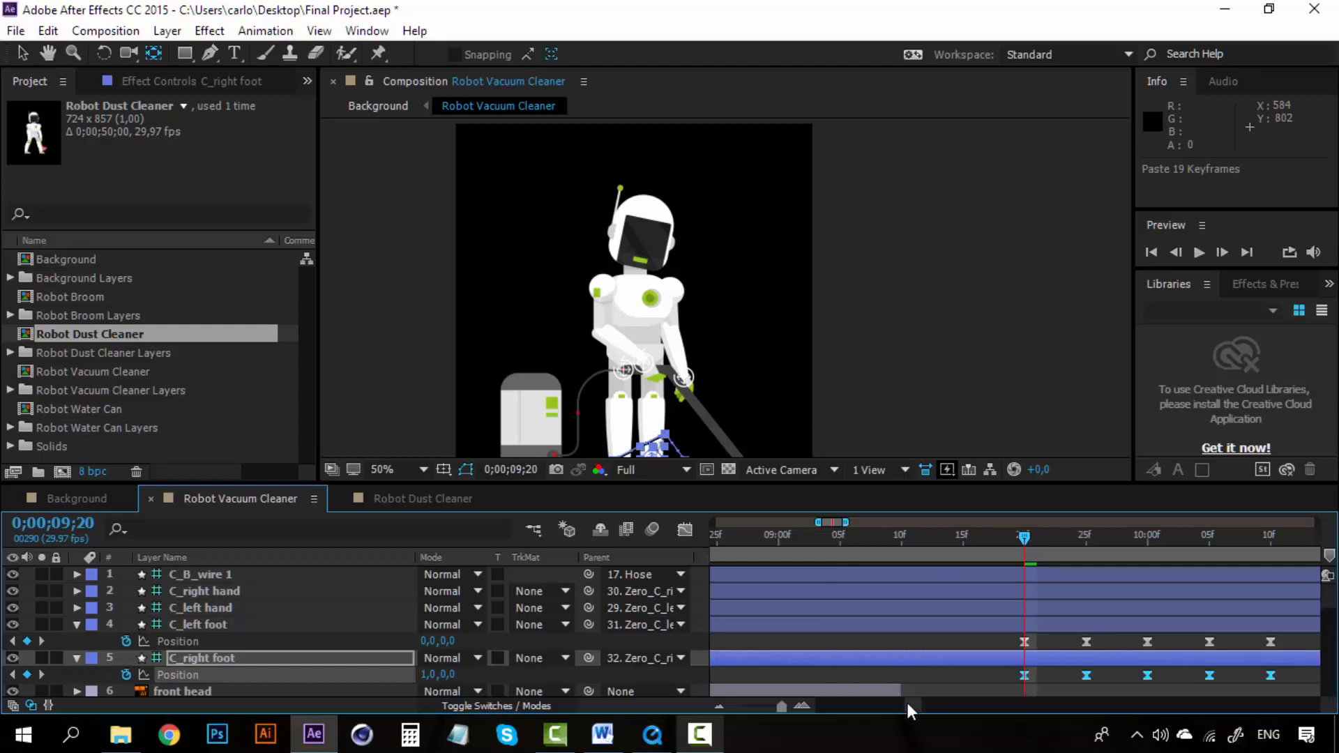
Step: Preview the pasted walking feet animation from 0;00;09;20
mouse_move(915, 703)
left_mouse_down()
mouse_move(927, 704)
mouse_move(915, 702)
left_mouse_up()
key("space")
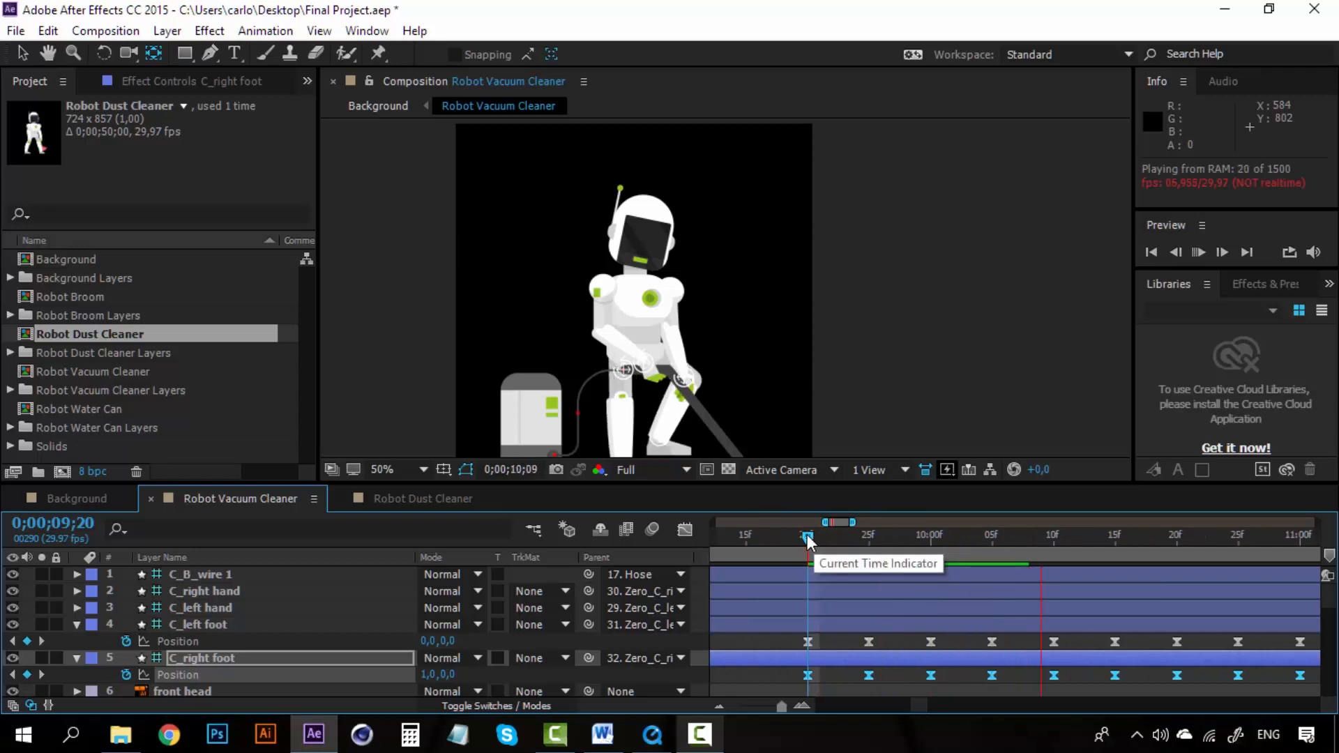
key("space")
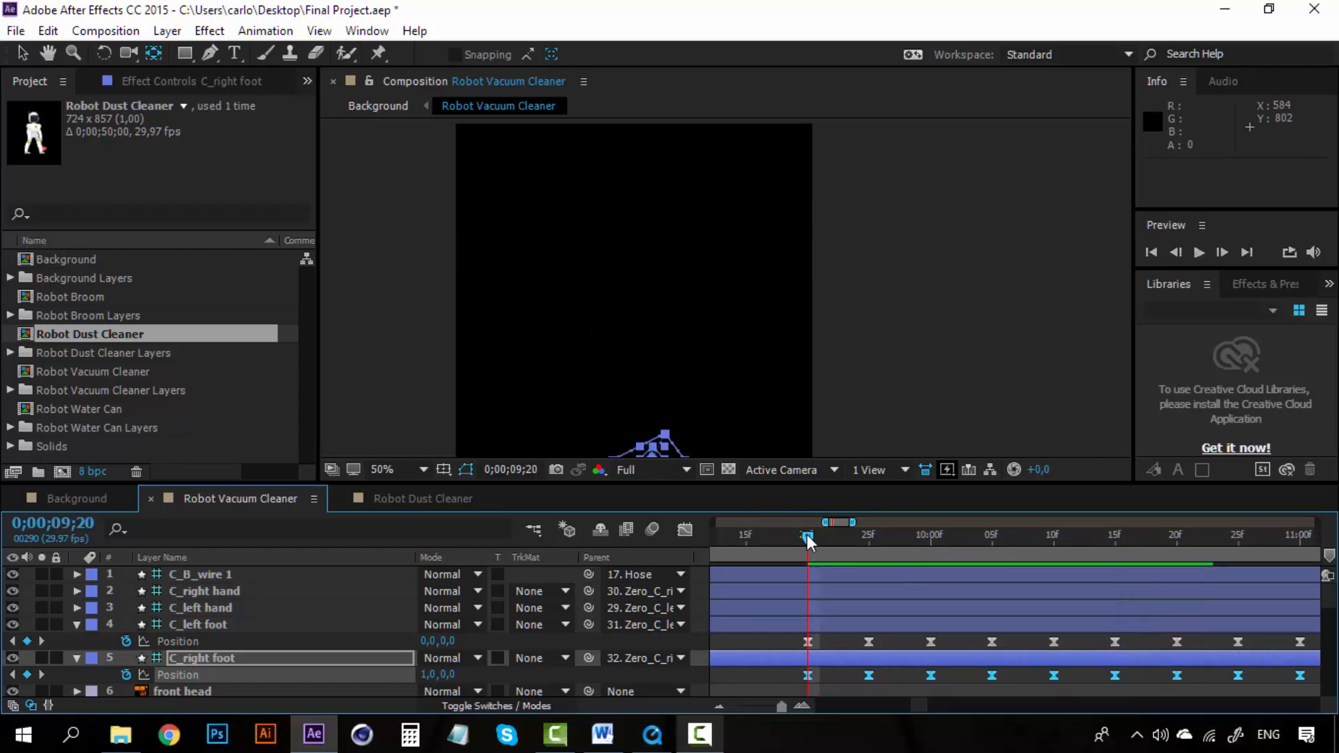
Step: Close the Robot Dust Cleaner tab, open Background, and add a Position keyframe to Robot Vacuum Cleaner at 0;00;46;06
left_click(342, 498)
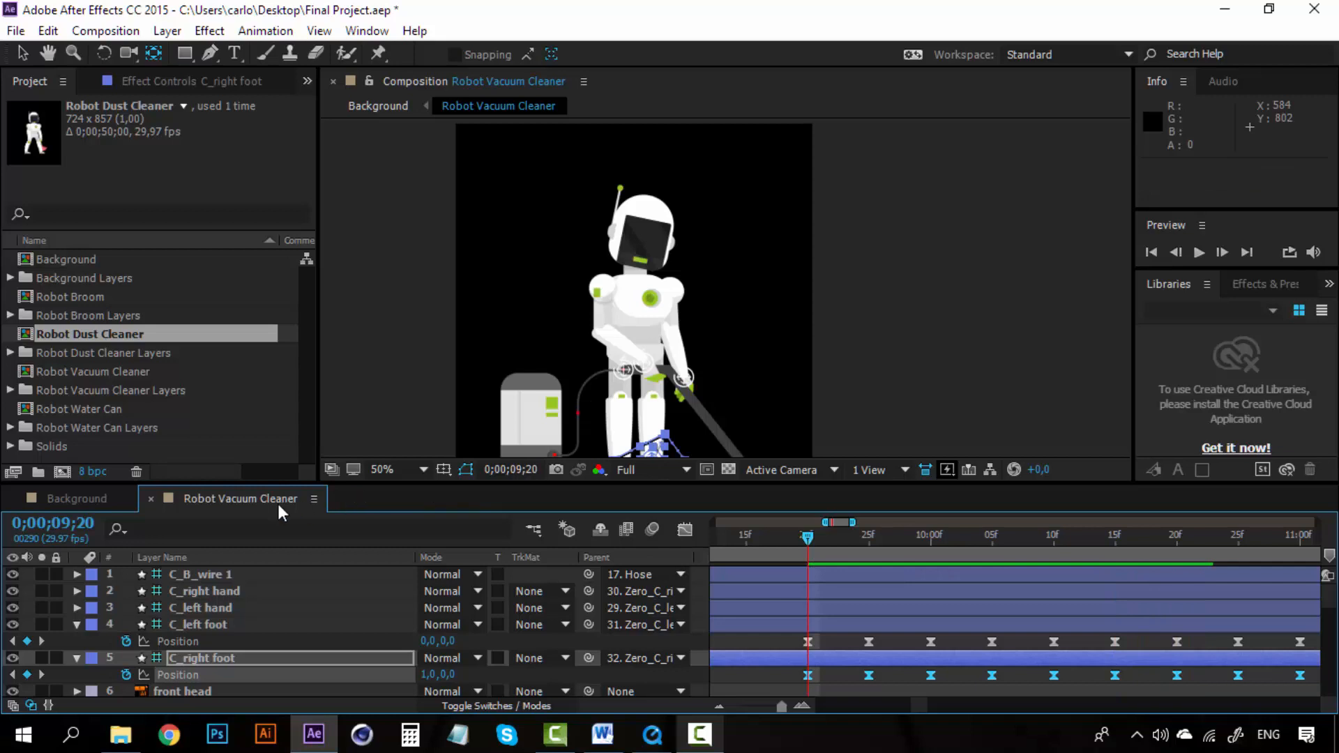
left_click(102, 497)
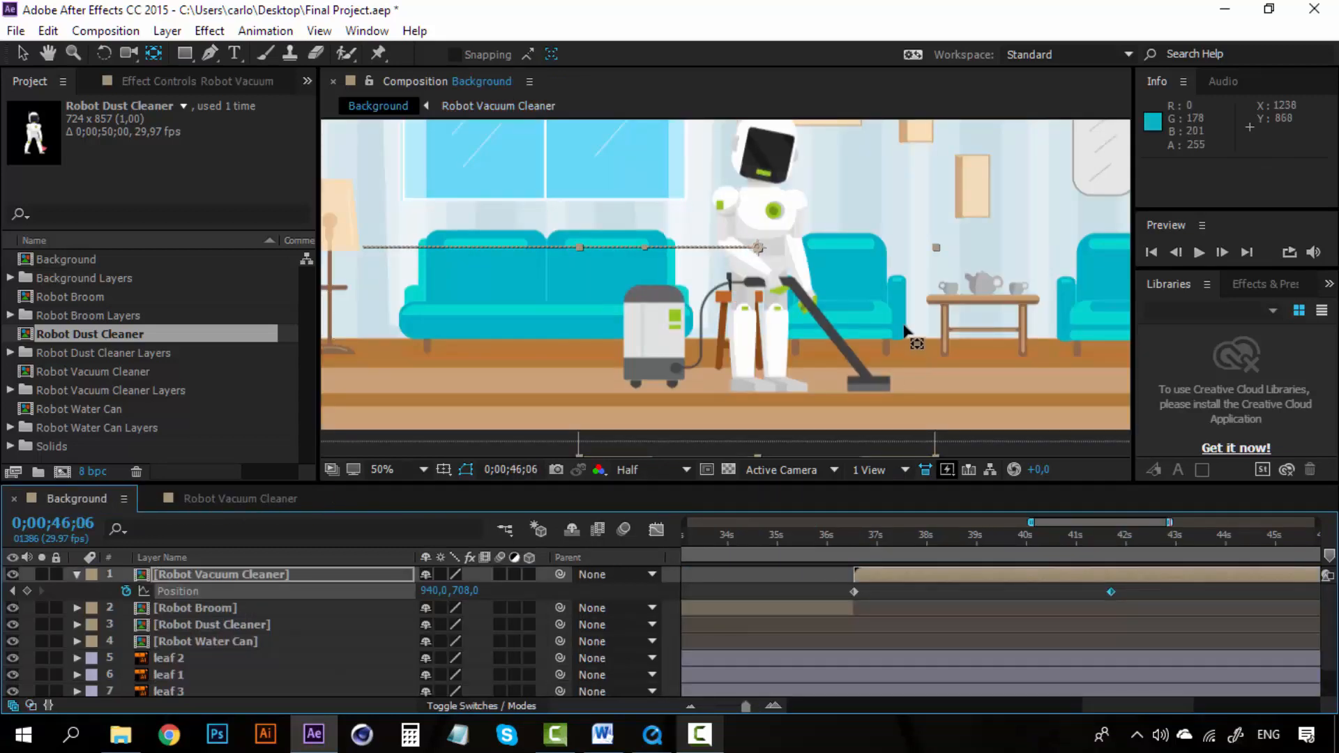
scroll(905, 328, "down", 2)
left_click_drag(1100, 704, 1161, 701)
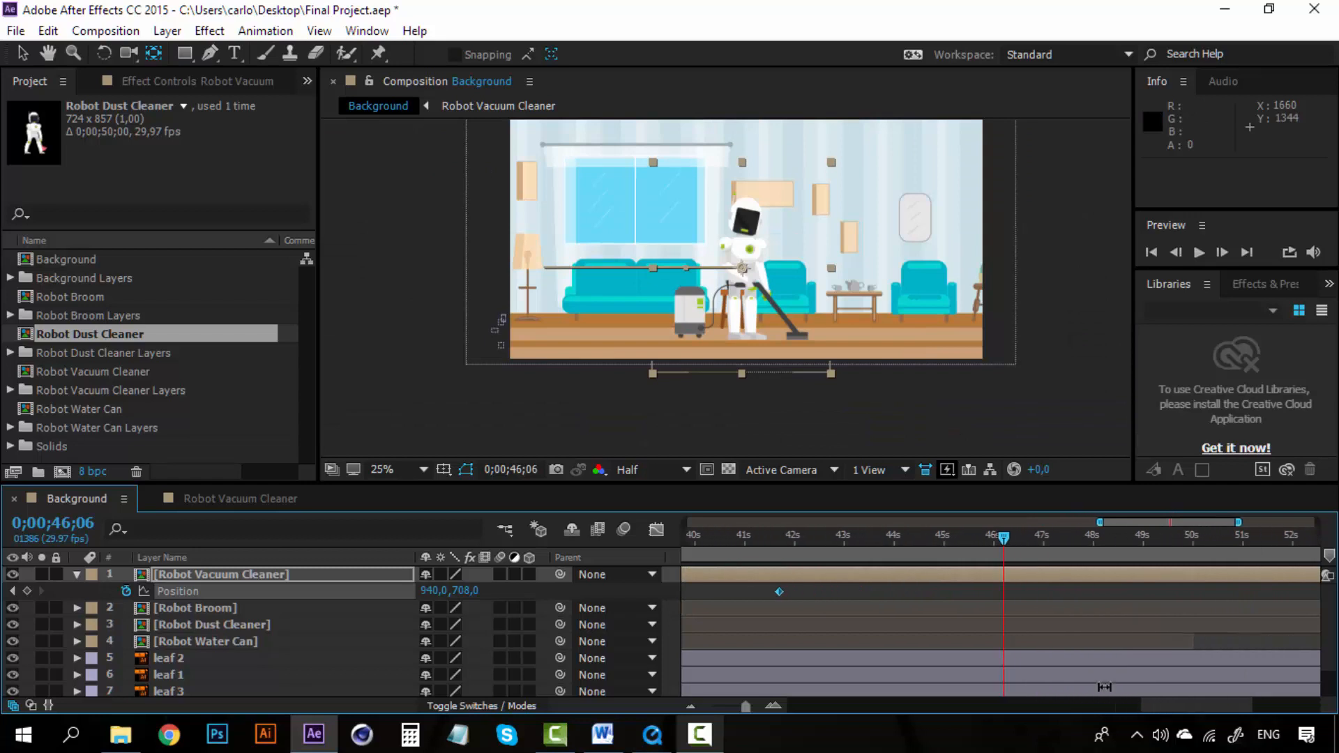
left_click(27, 591)
Step: At 0;00;51;09, move the Robot Vacuum Cleaner layer off to the right to position 2352,708
left_click_drag(1003, 538, 1257, 537)
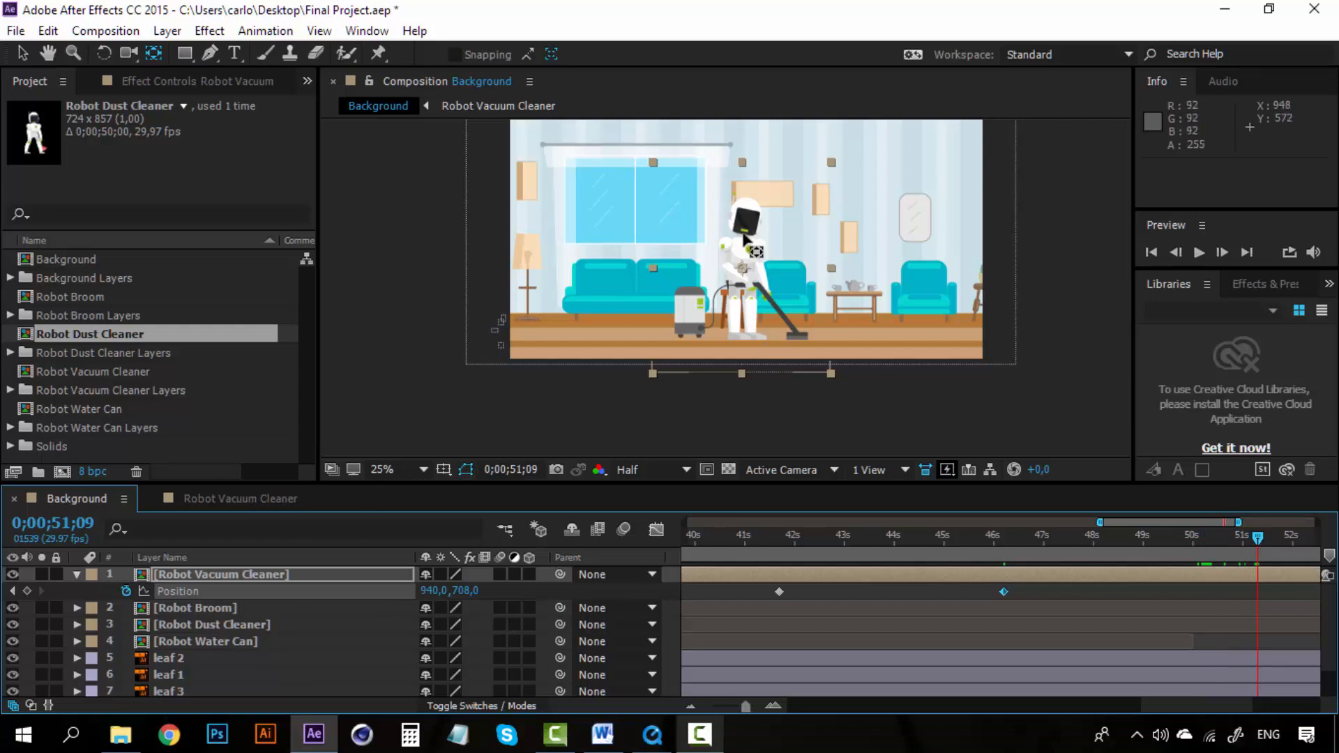
key("v")
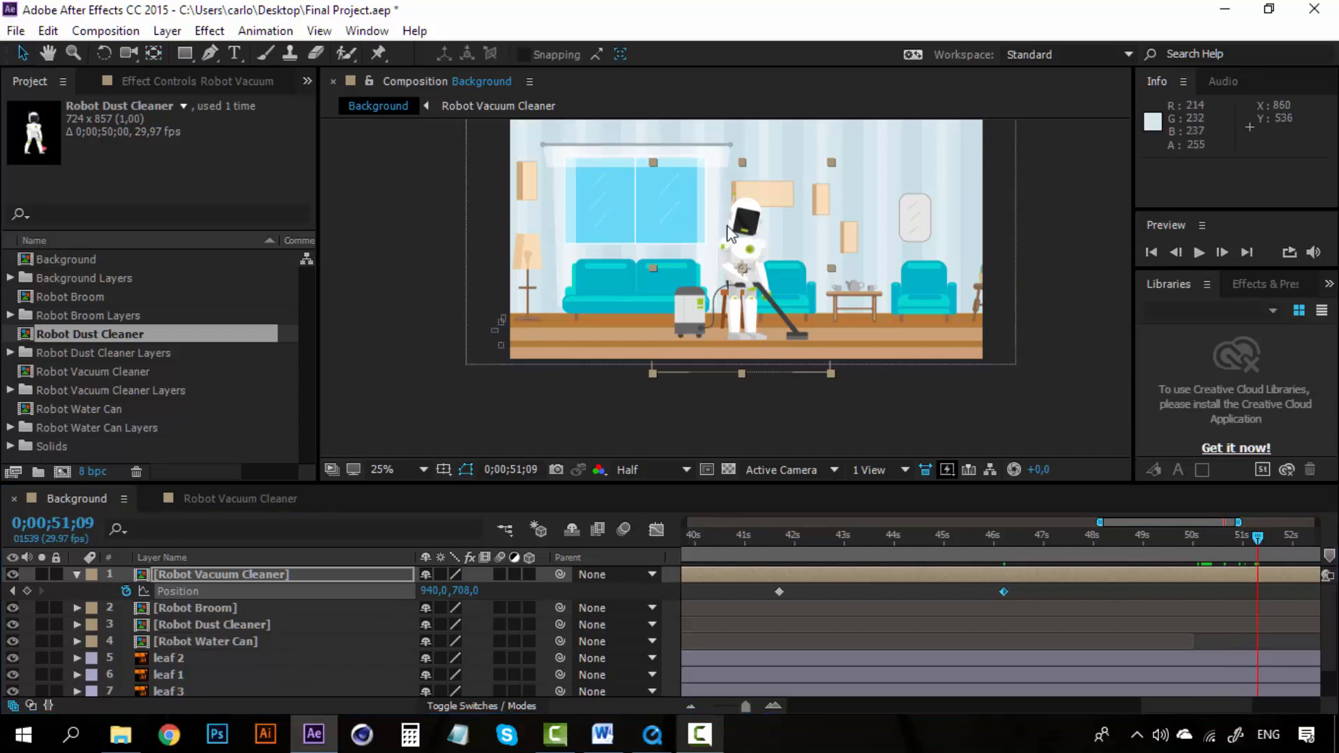
left_click_drag(729, 232, 1102, 222)
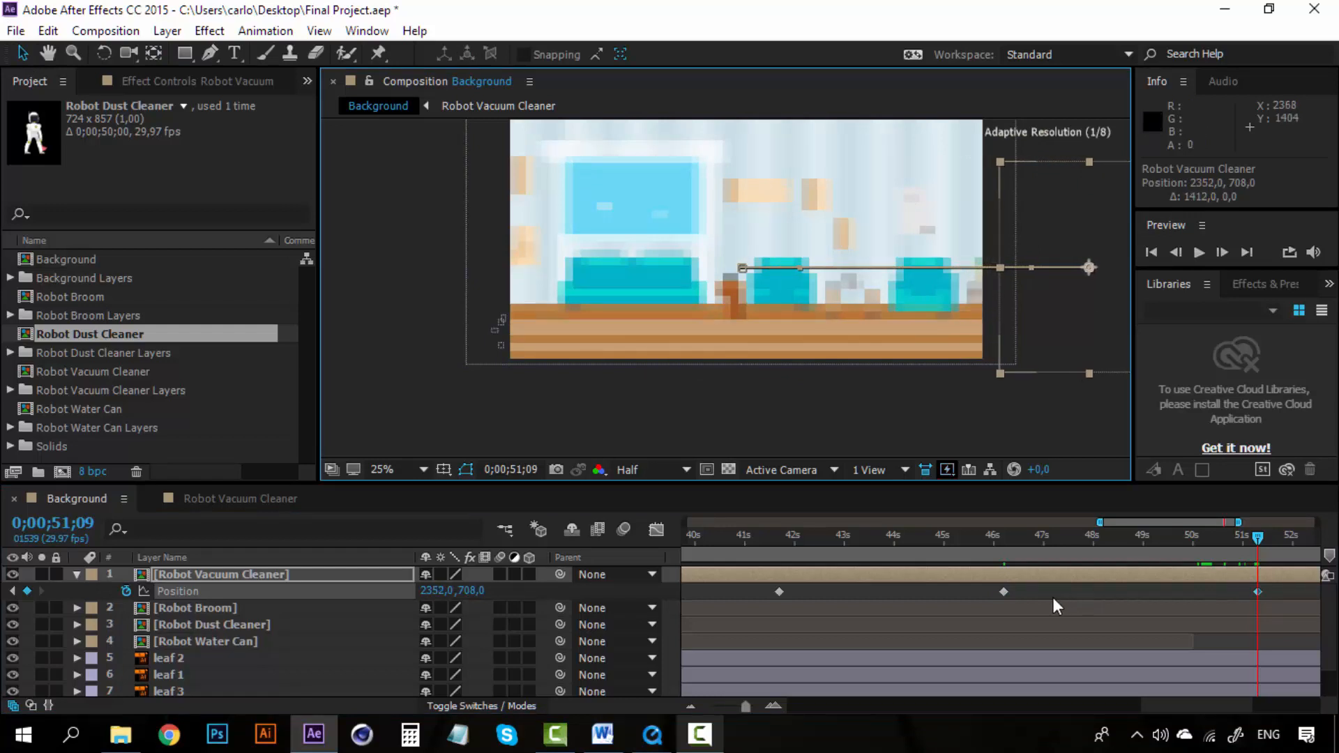
Step: Preview the robot's exit from 0;00;46;07
left_click(1004, 539)
key("space")
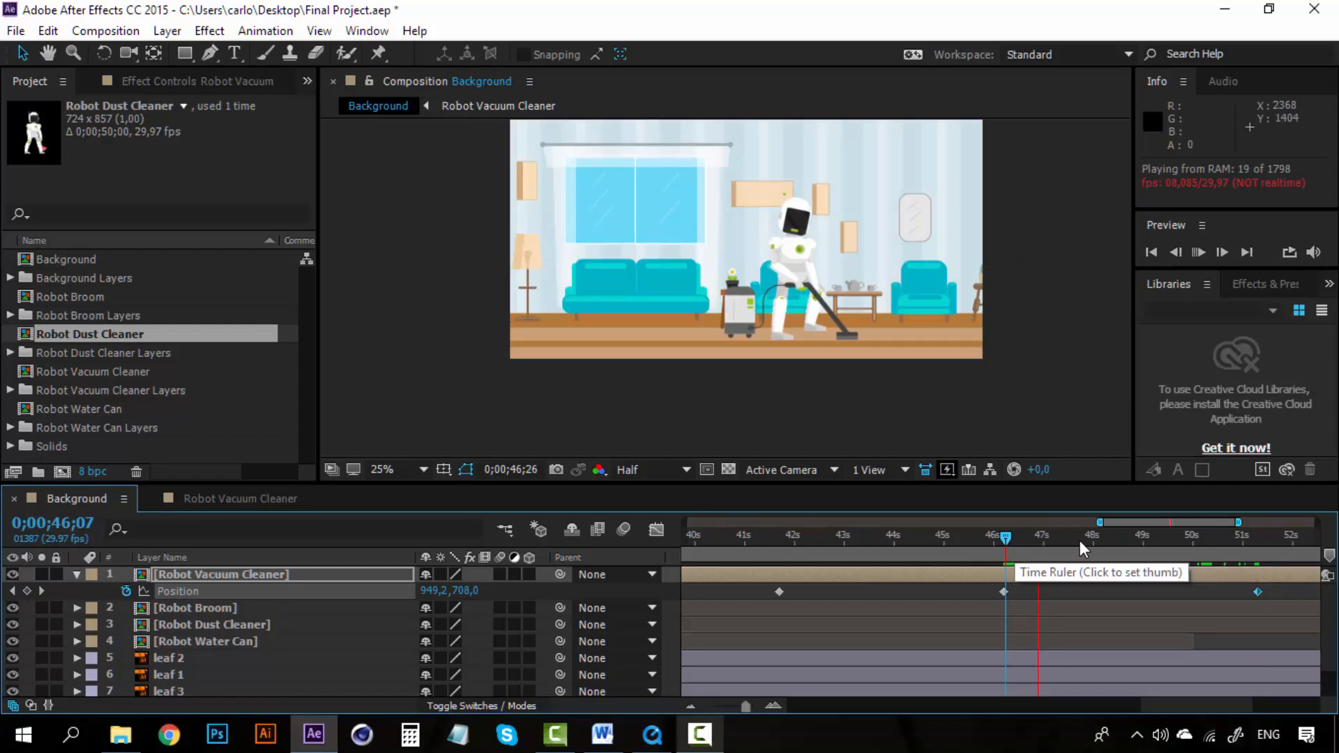
left_click(1162, 540)
Step: Return to the Robot Vacuum Cleaner composition and scrub the feet animation around 0;00;12;05
left_click(230, 495)
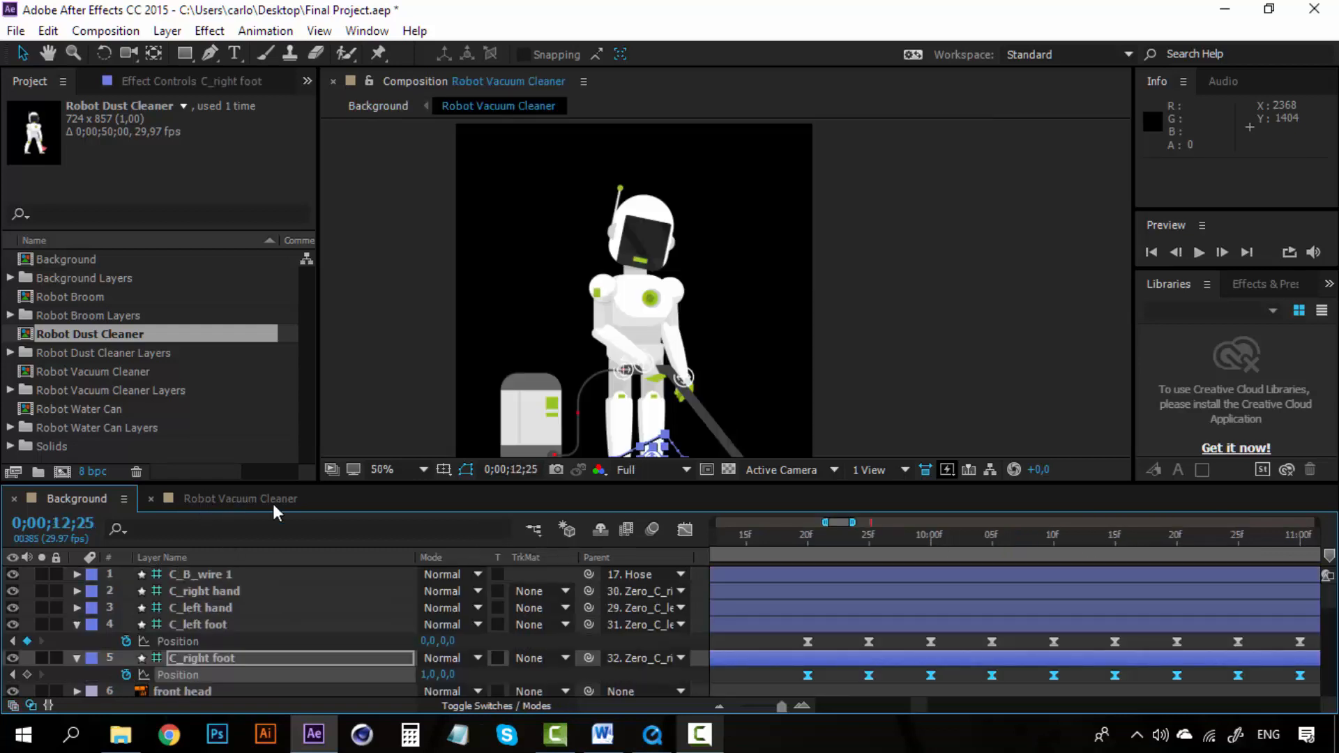
left_click_drag(922, 704, 938, 701)
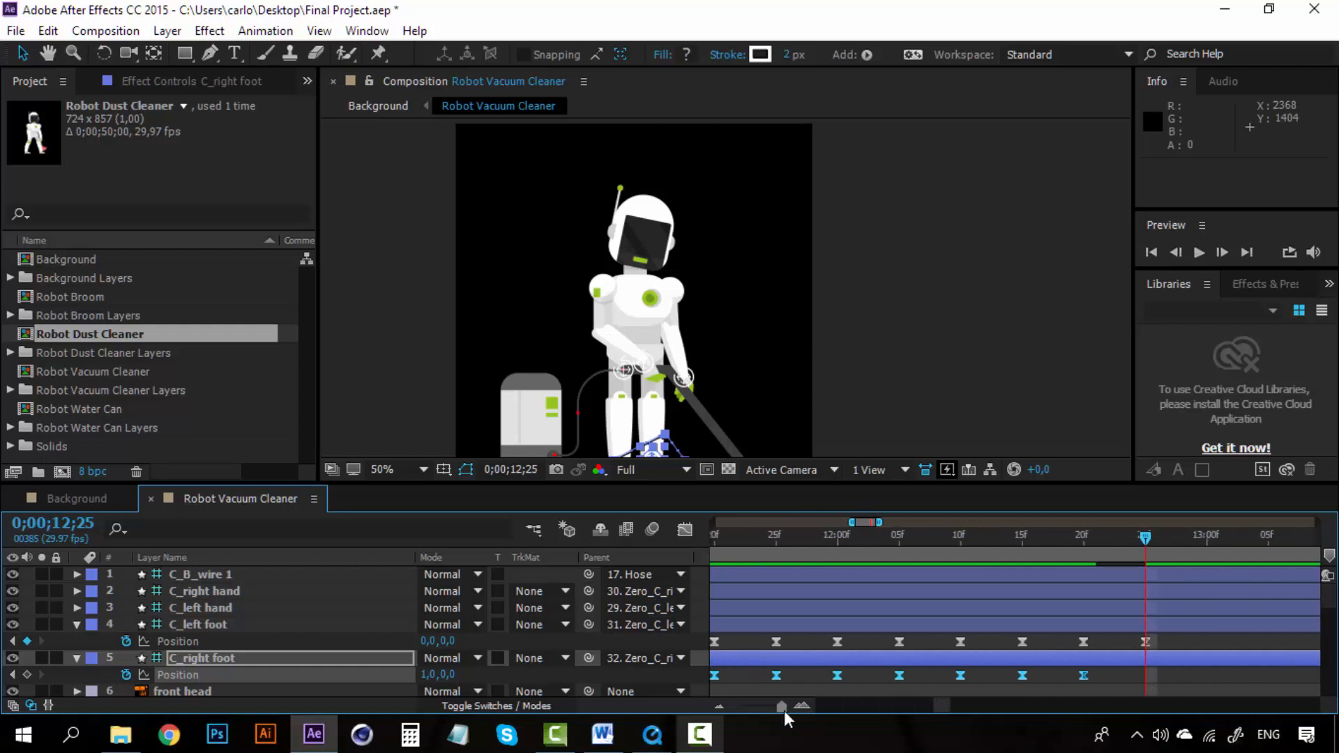
left_click(719, 706)
left_click(1028, 537)
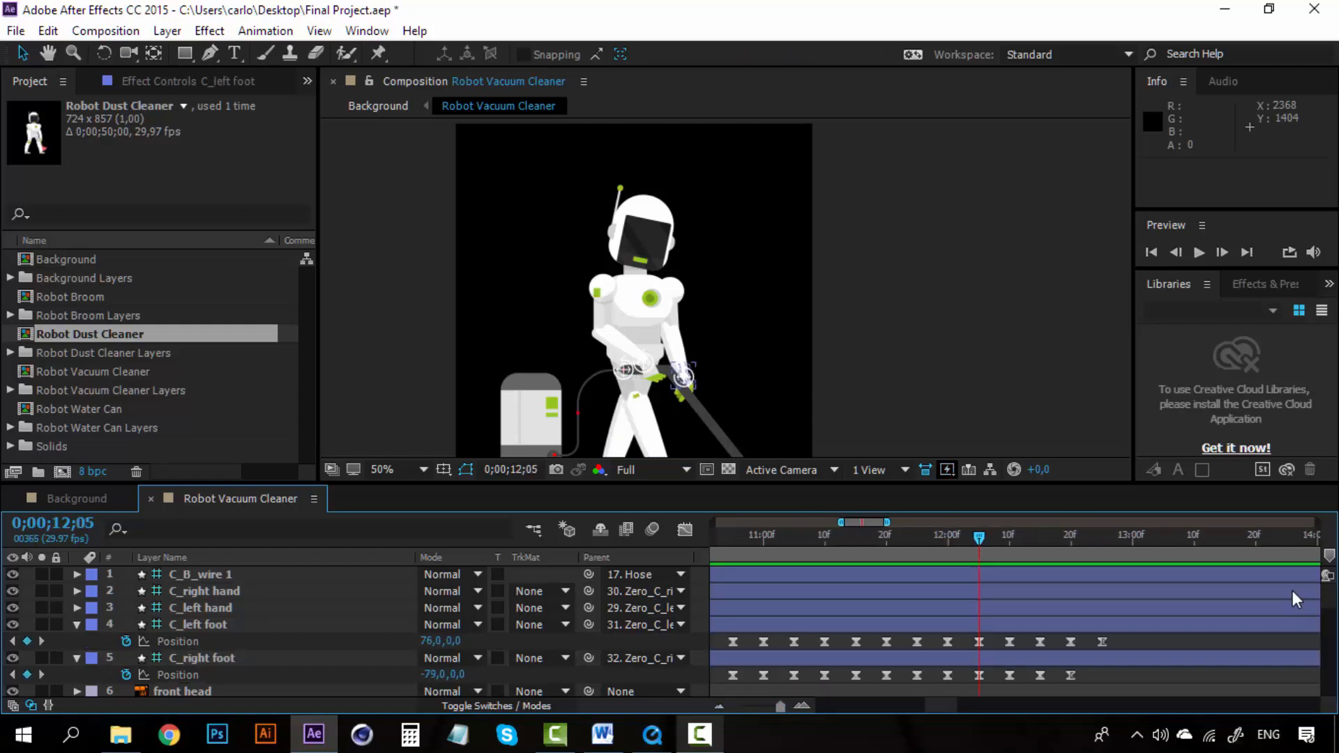
left_click_drag(1006, 539, 981, 541)
key("h")
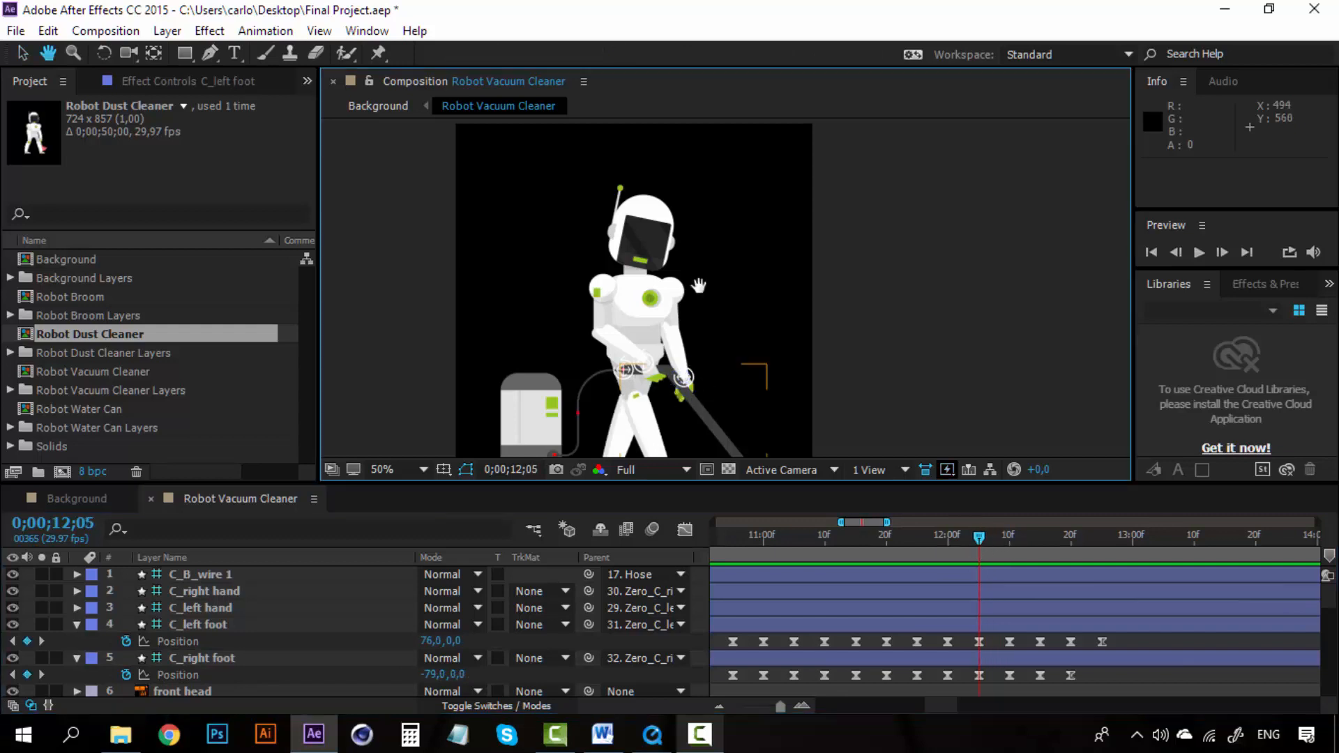
Step: Delete the left foot's and right foot's Position keyframes after 0;00;12;05
left_click_drag(645, 450, 645, 336)
key("v")
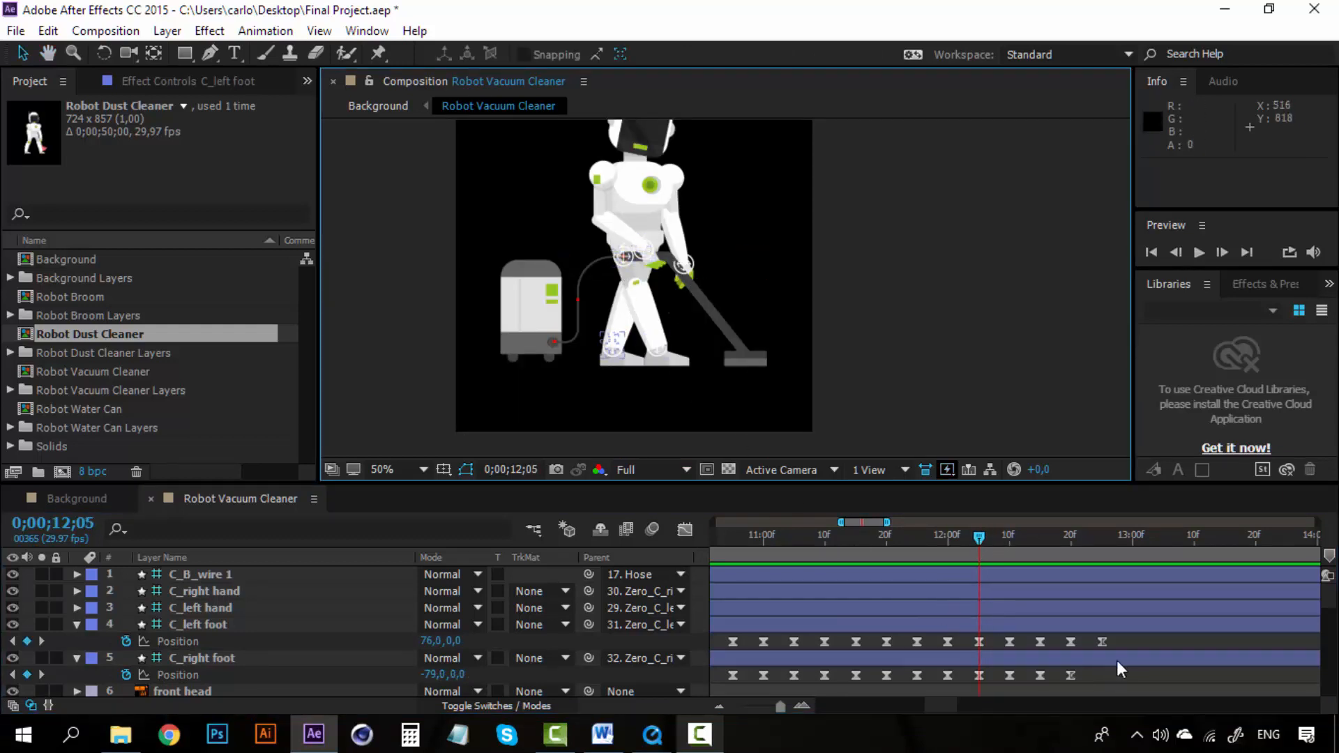
left_click(1121, 643)
left_click_drag(1123, 647, 1010, 646)
key("Delete")
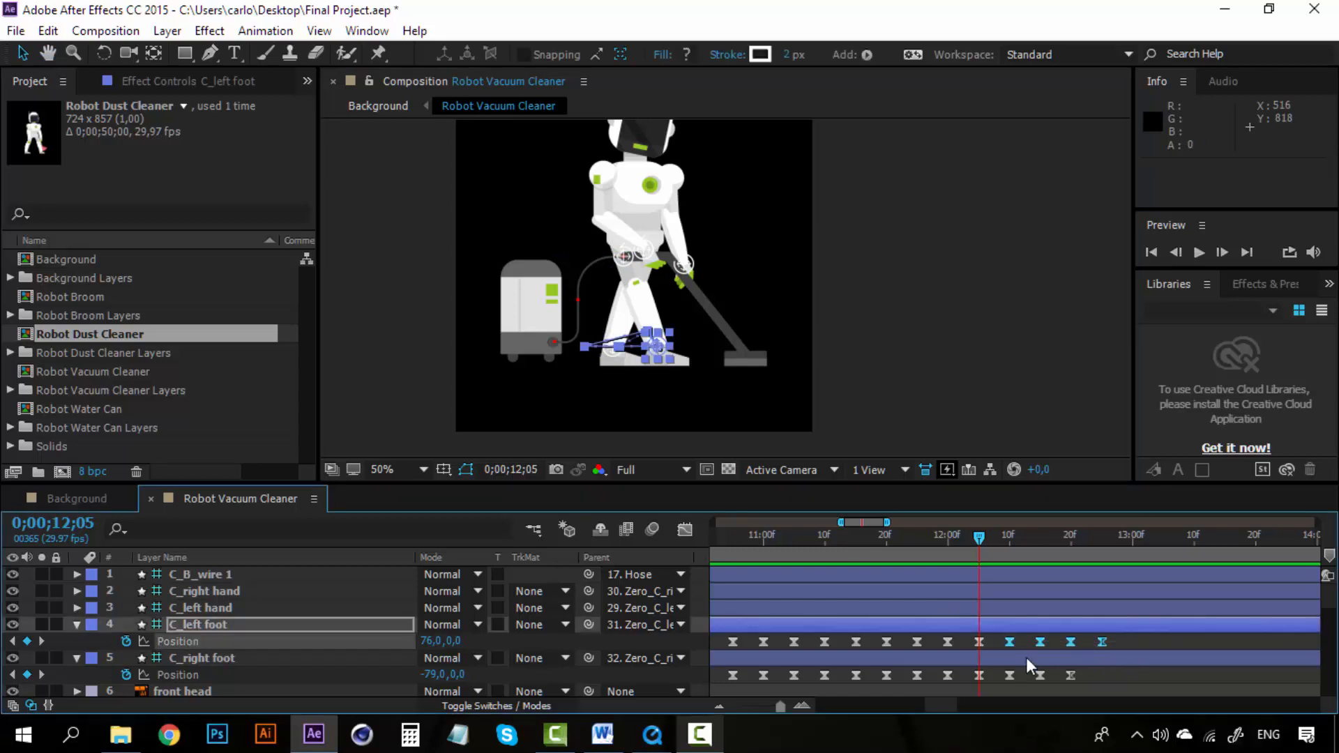
left_click_drag(1090, 672, 932, 704)
key("Delete")
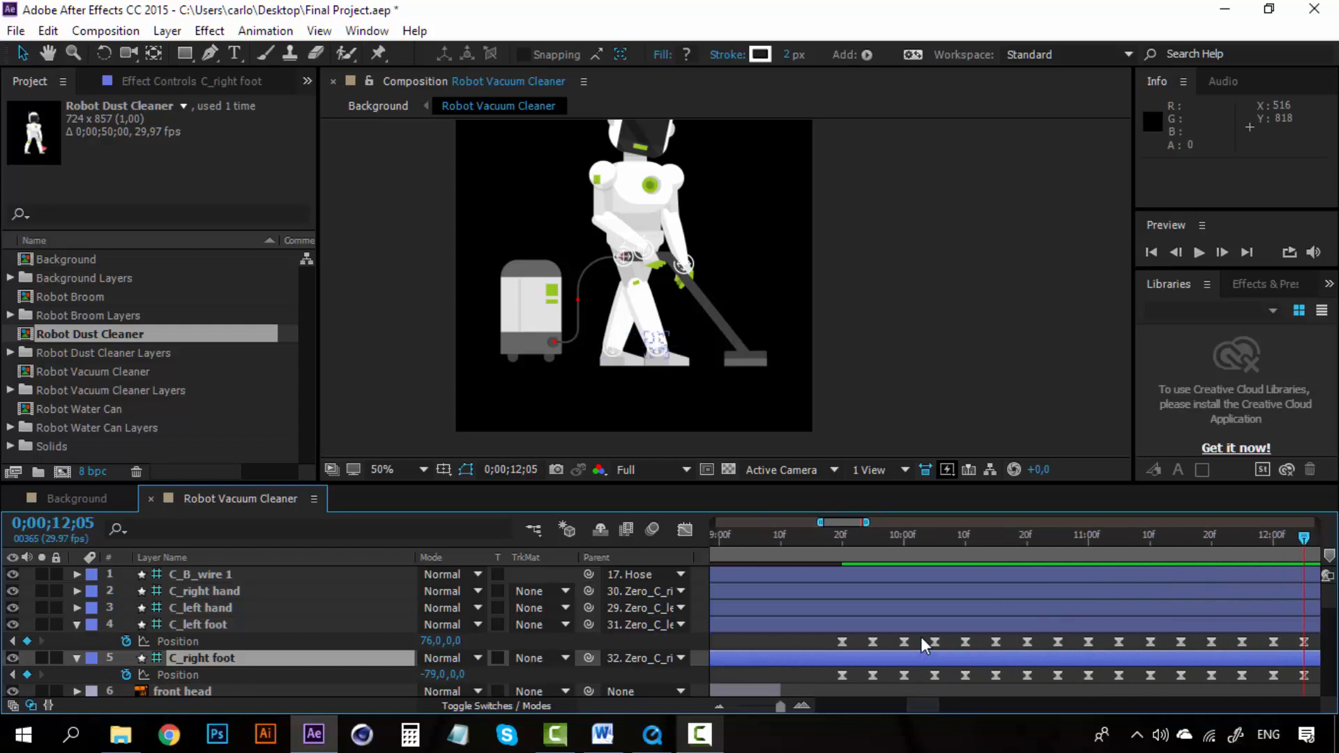
Step: Copy the left foot's Position keyframes and paste them at 0;00;12;10 to extend its walk cycle
left_click_drag(920, 637, 1154, 644)
key("ctrl+c")
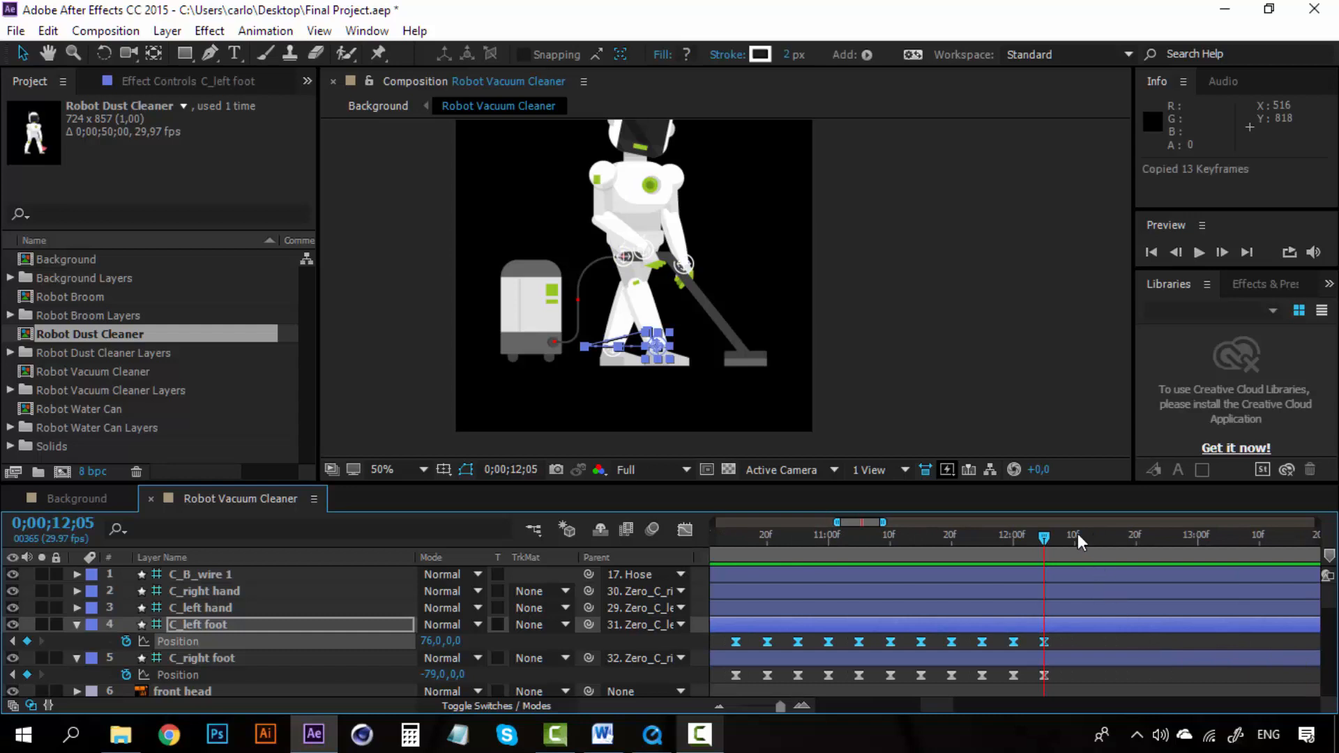
left_click(1074, 535)
key("ctrl+v")
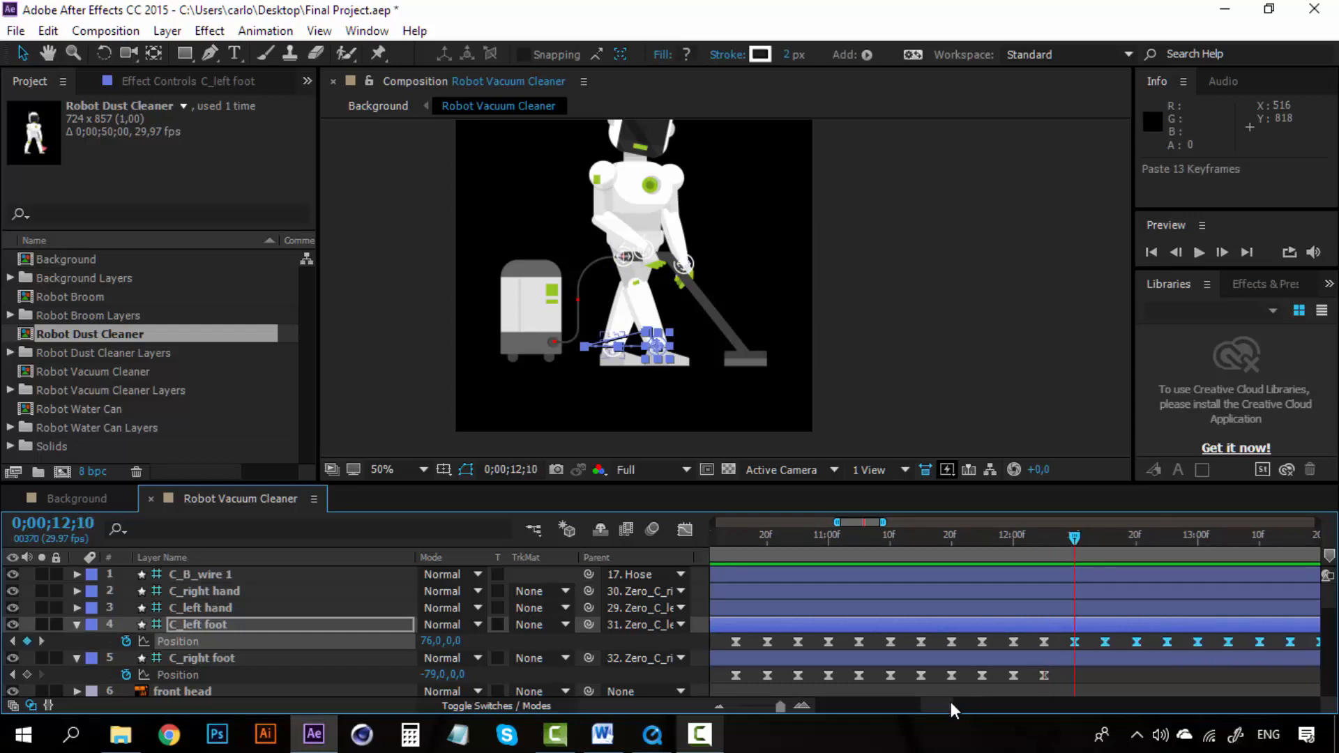
Step: Select and copy the right foot's Position keyframes
left_click_drag(936, 706, 917, 705)
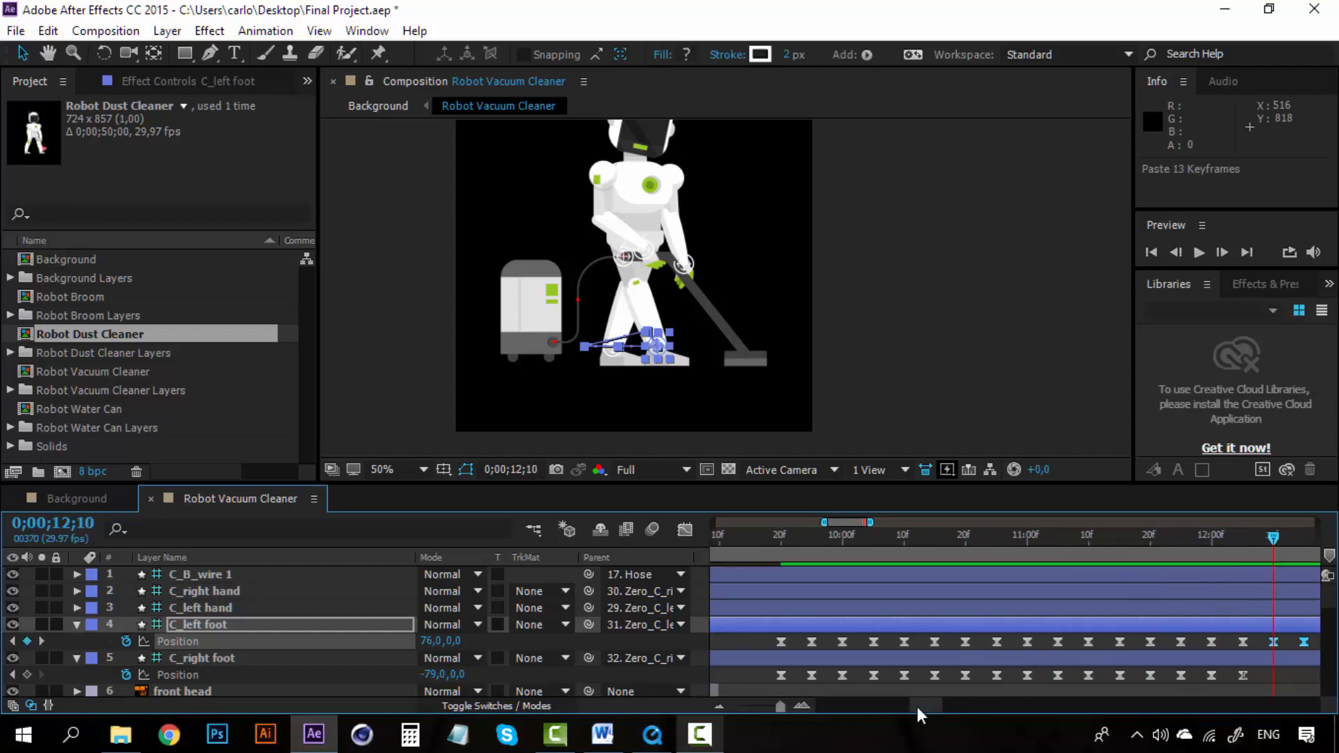
left_click_drag(865, 668, 1258, 678)
key("ctrl+v")
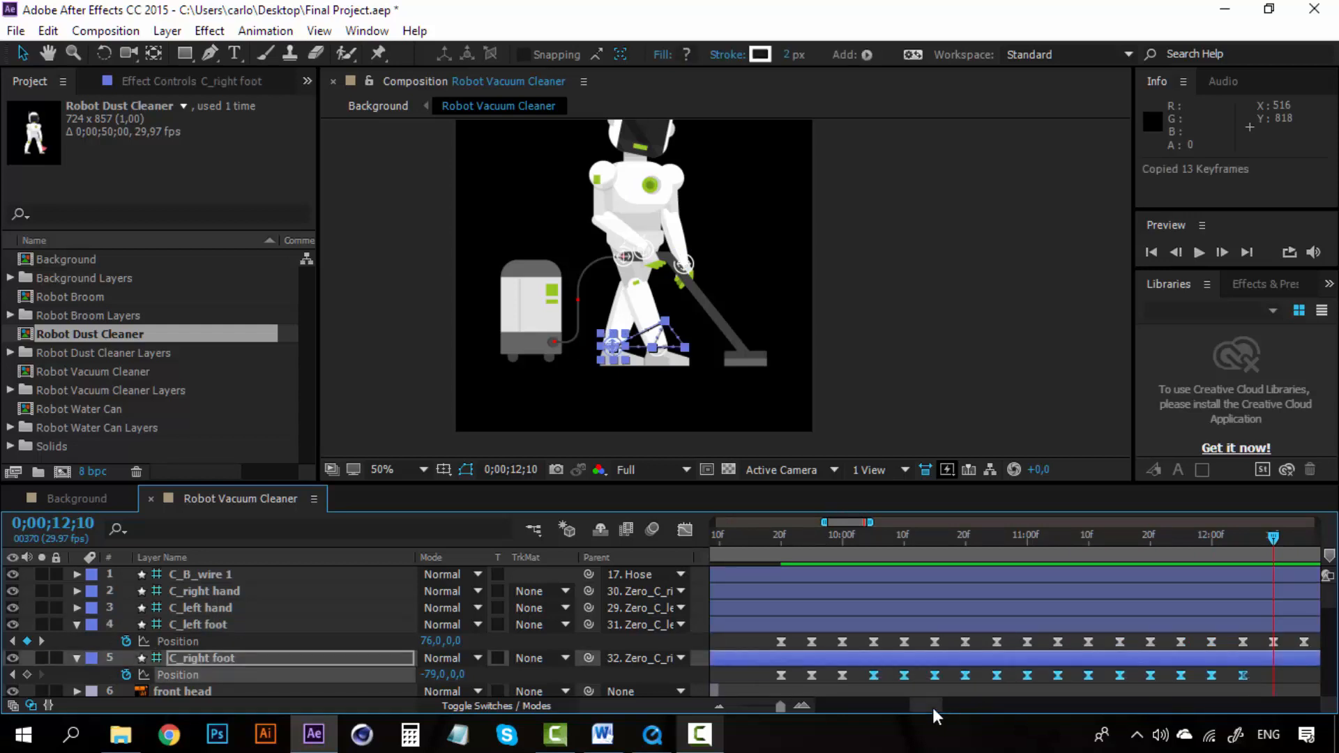
left_click_drag(931, 707, 966, 701)
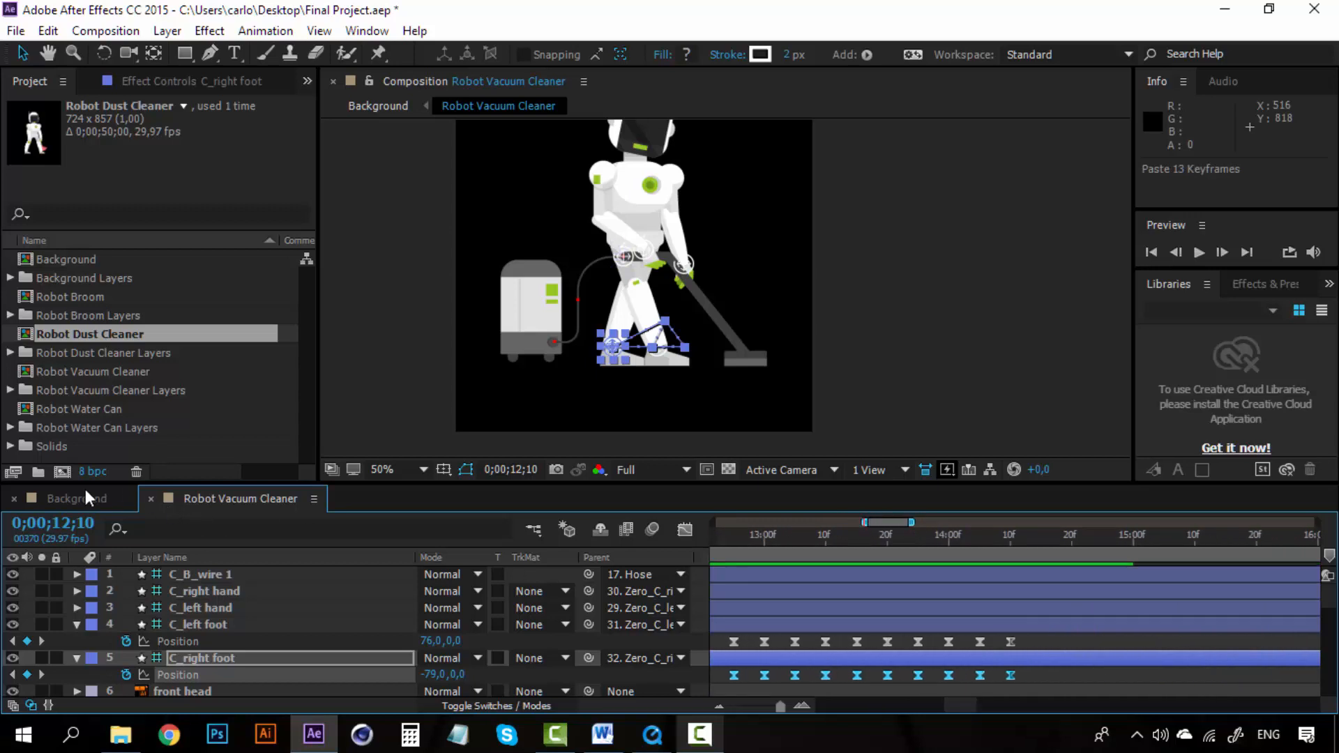
Step: Check the robot in Background near 0;00;51;09, then scrub the feet animation in Robot Vacuum Cleaner around 0;00;14;00
left_click(82, 492)
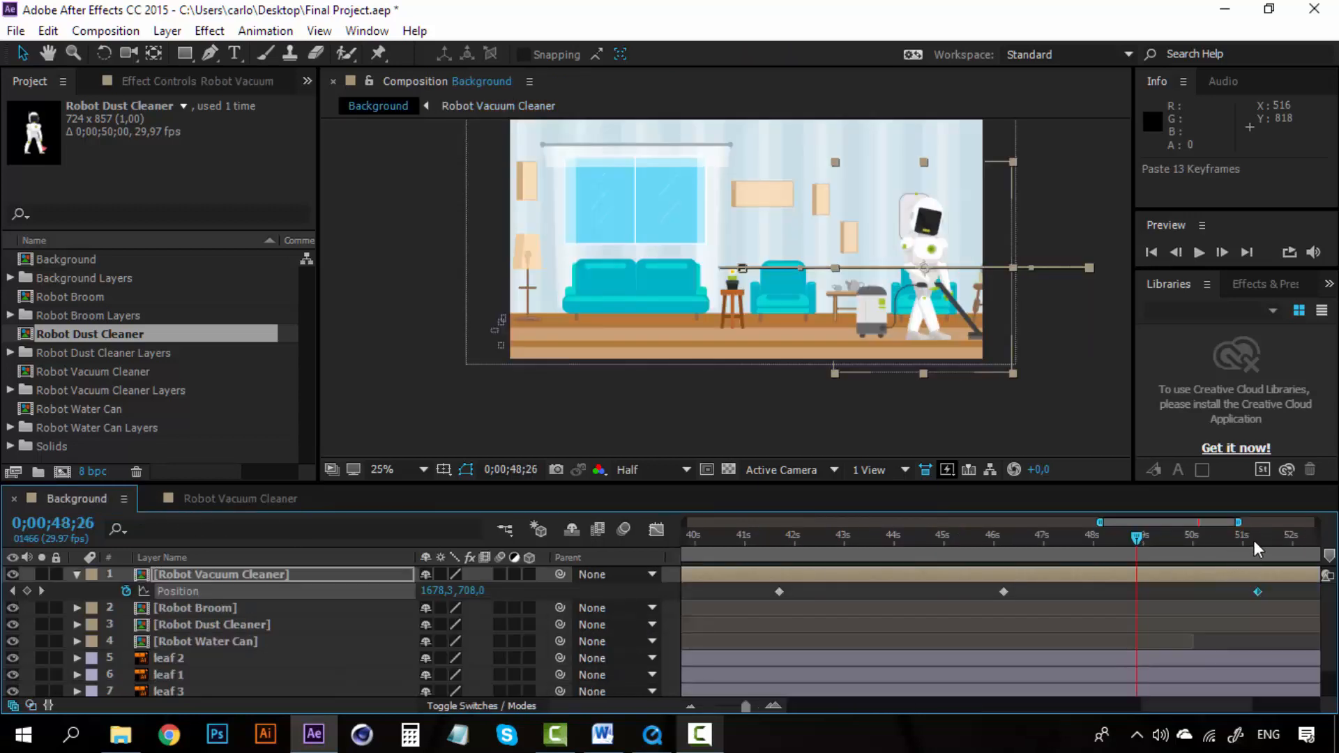
left_click(1254, 539)
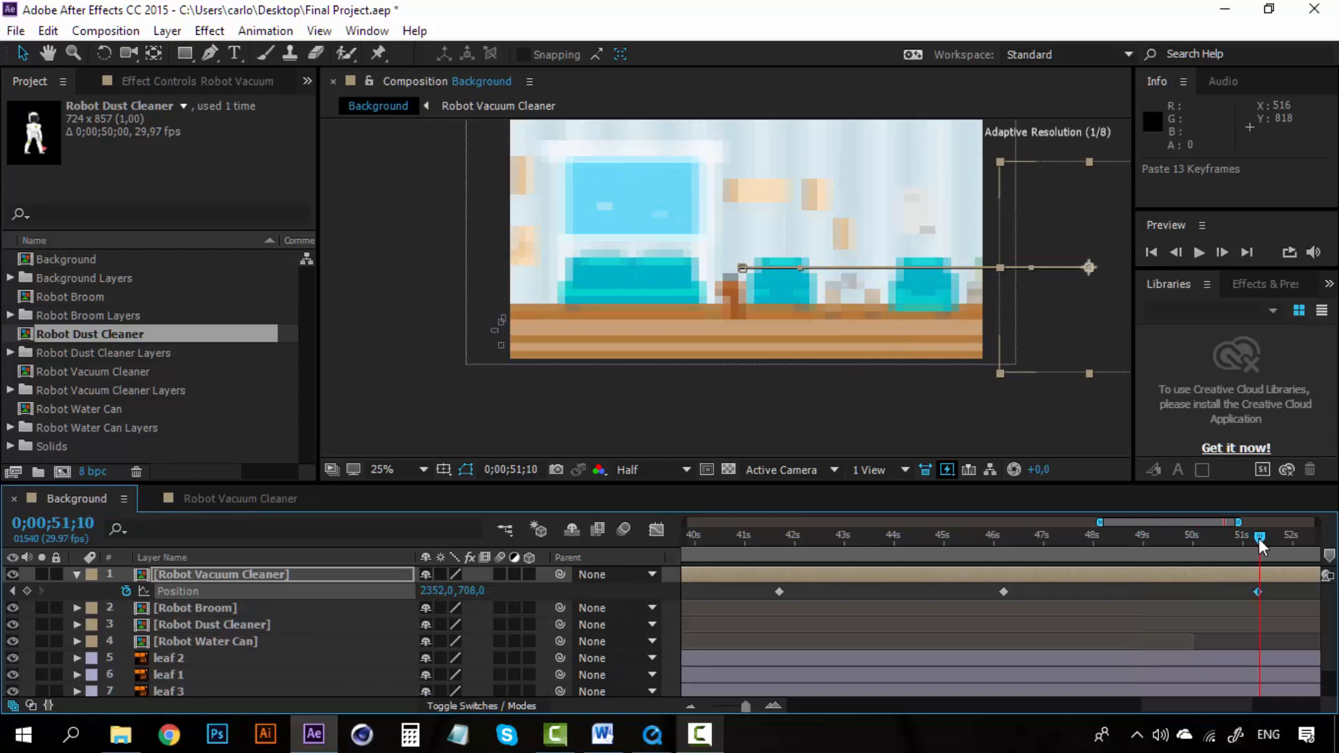
left_click_drag(1260, 540, 1258, 540)
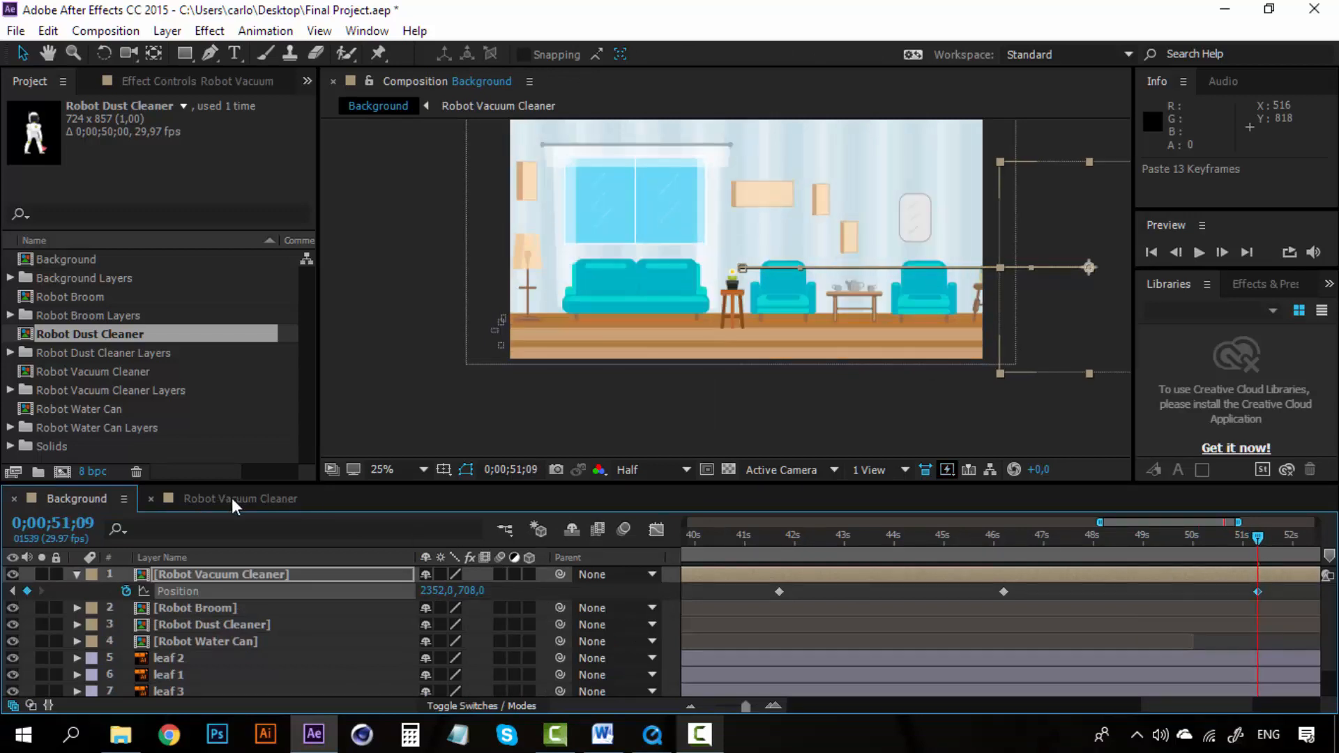
left_click(232, 498)
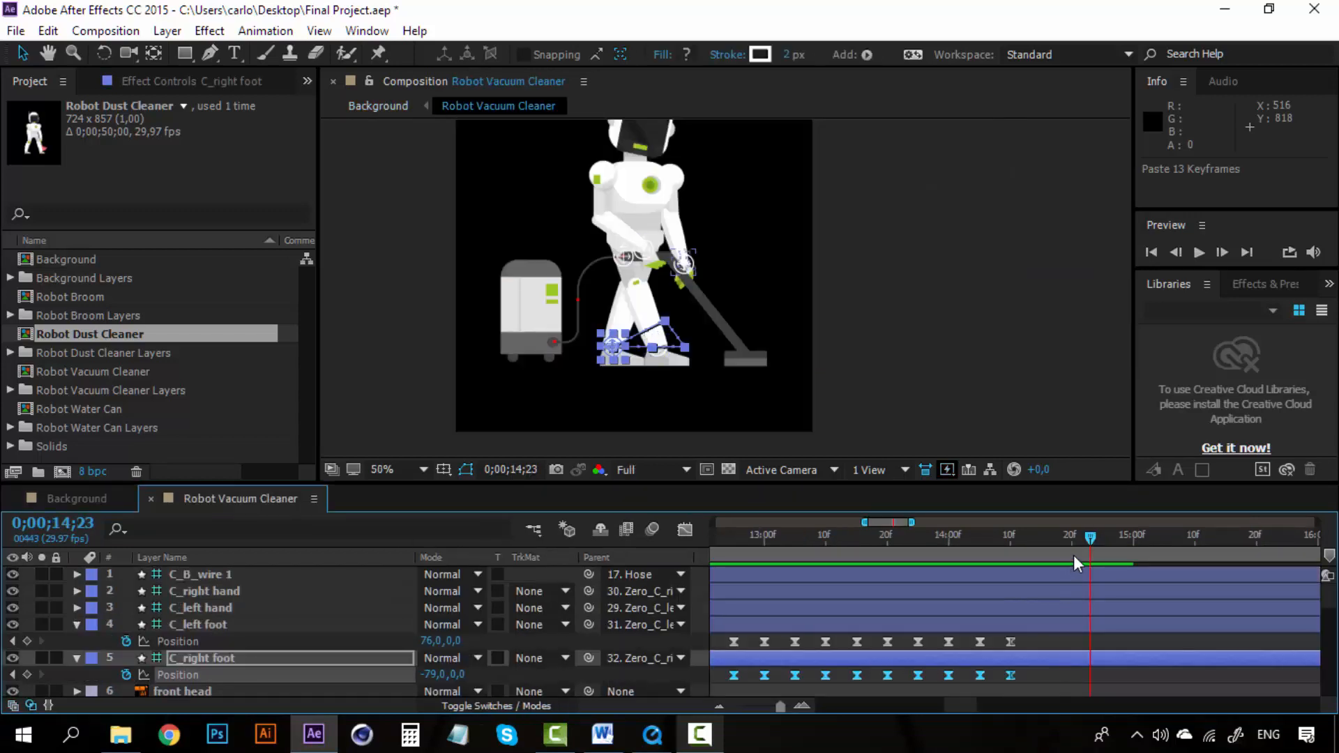
left_click(1061, 366)
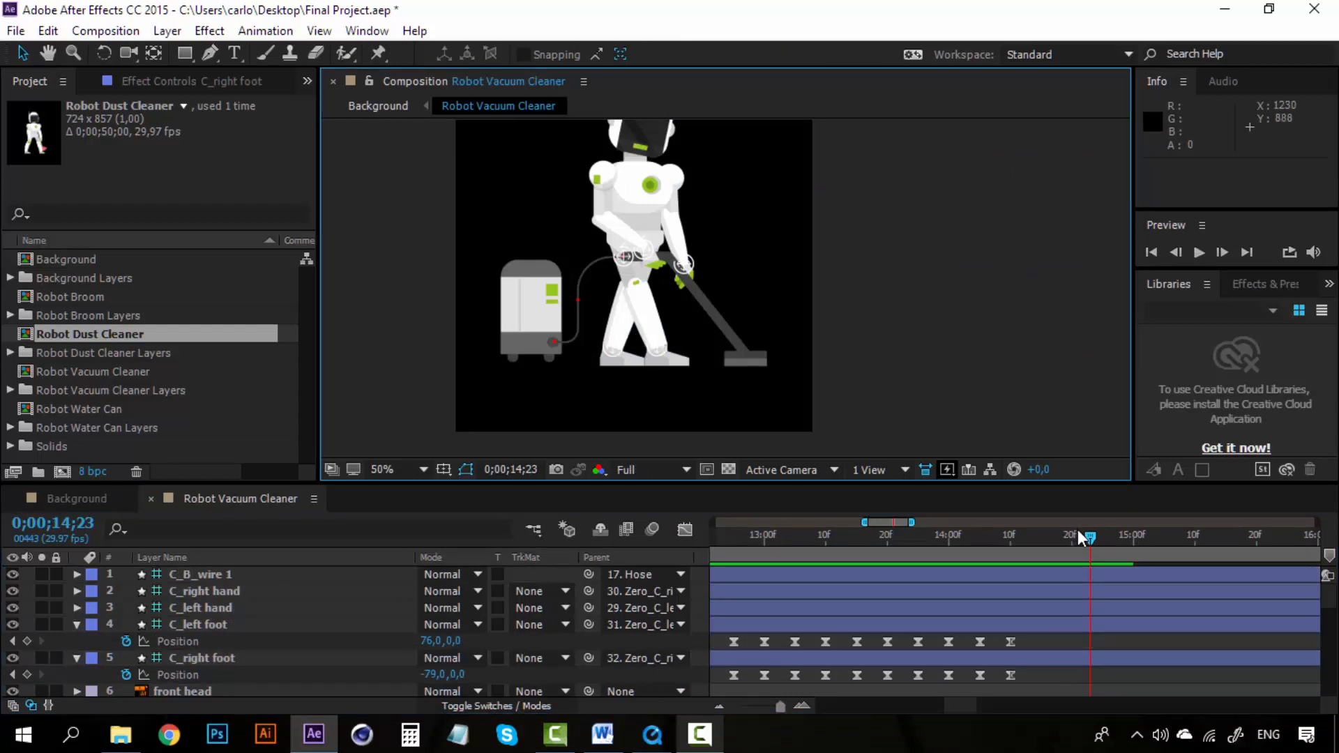
left_click(1088, 540)
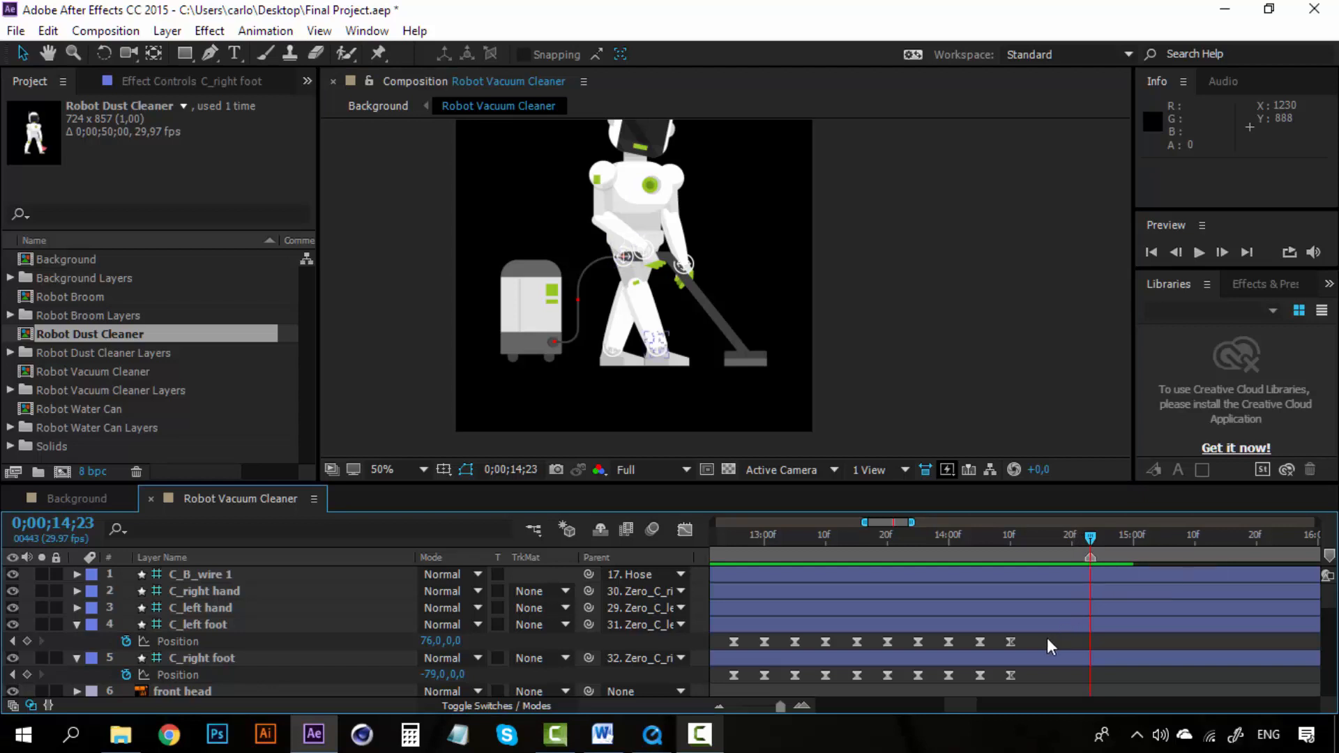
left_click(949, 542)
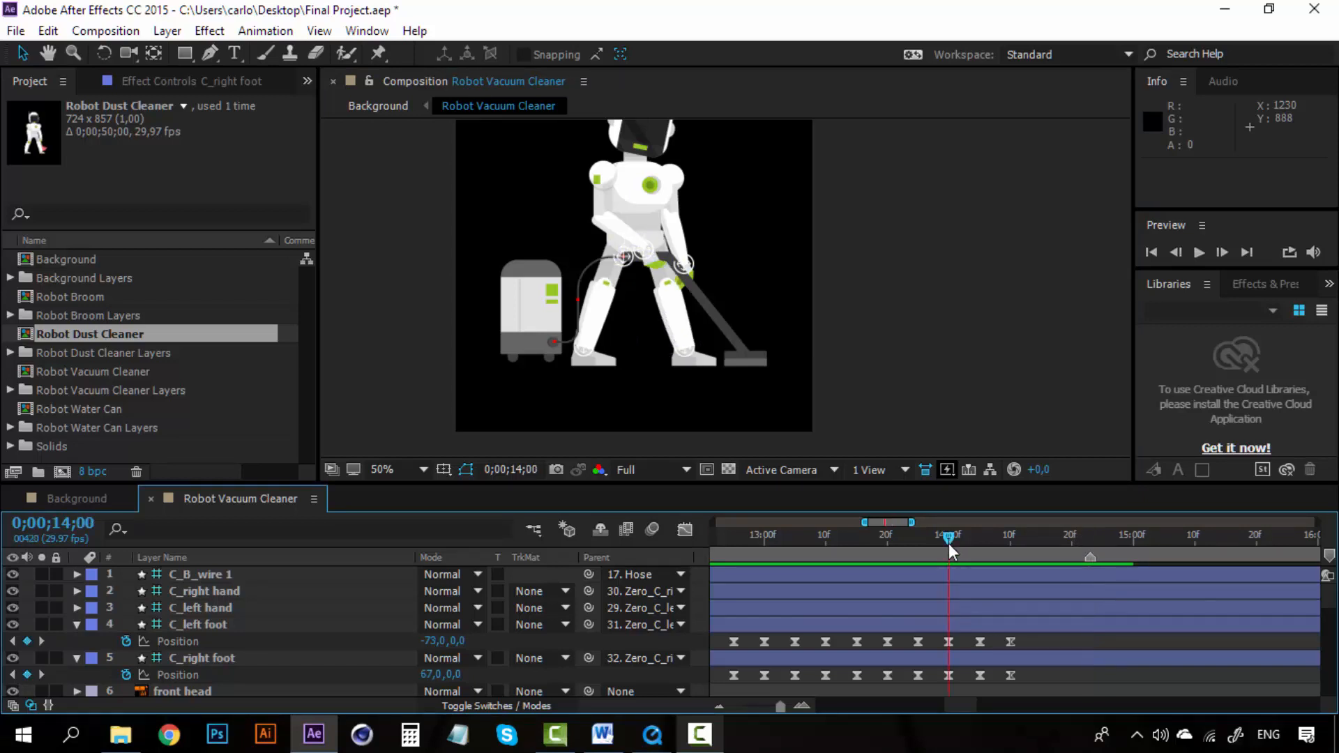
left_click(917, 541)
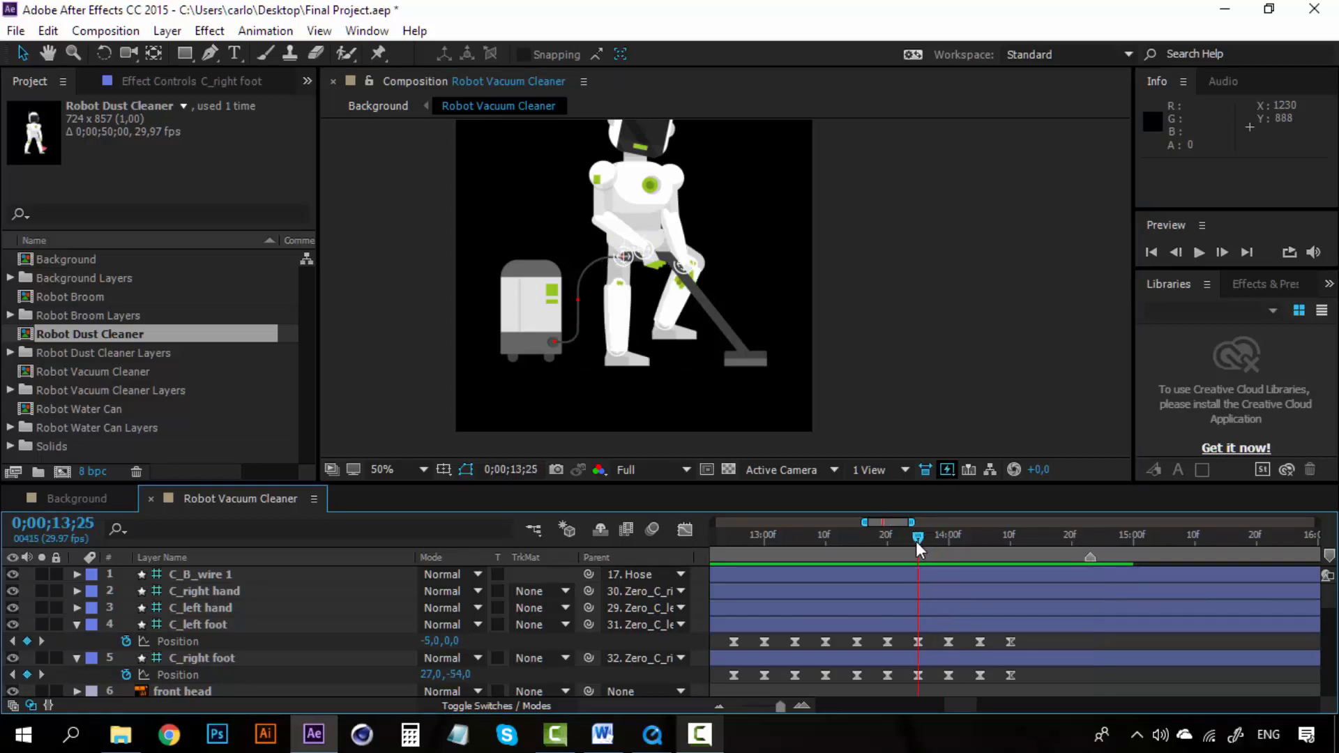
left_click(887, 541)
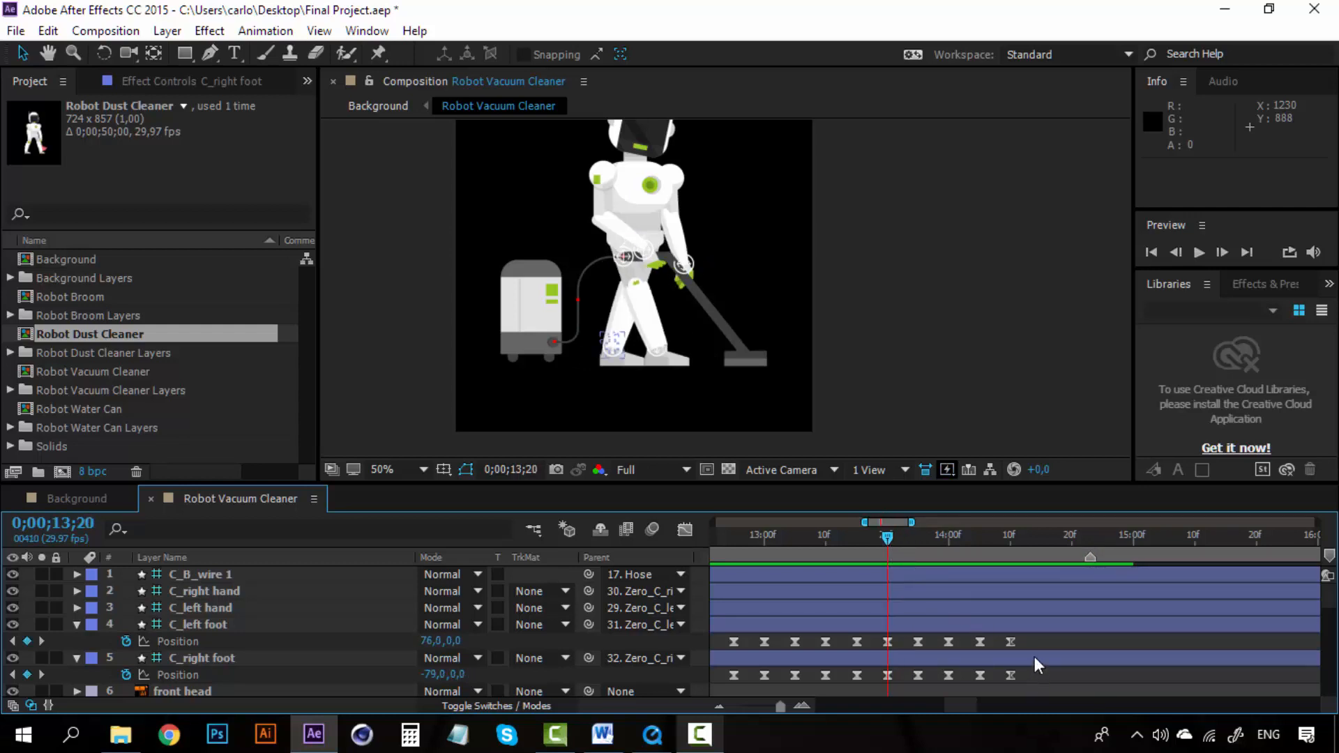
Step: Paste the copied keyframes onto the right foot's Position at 0;00;14;15
left_click(1040, 543)
left_click(993, 660)
key("ctrl+v")
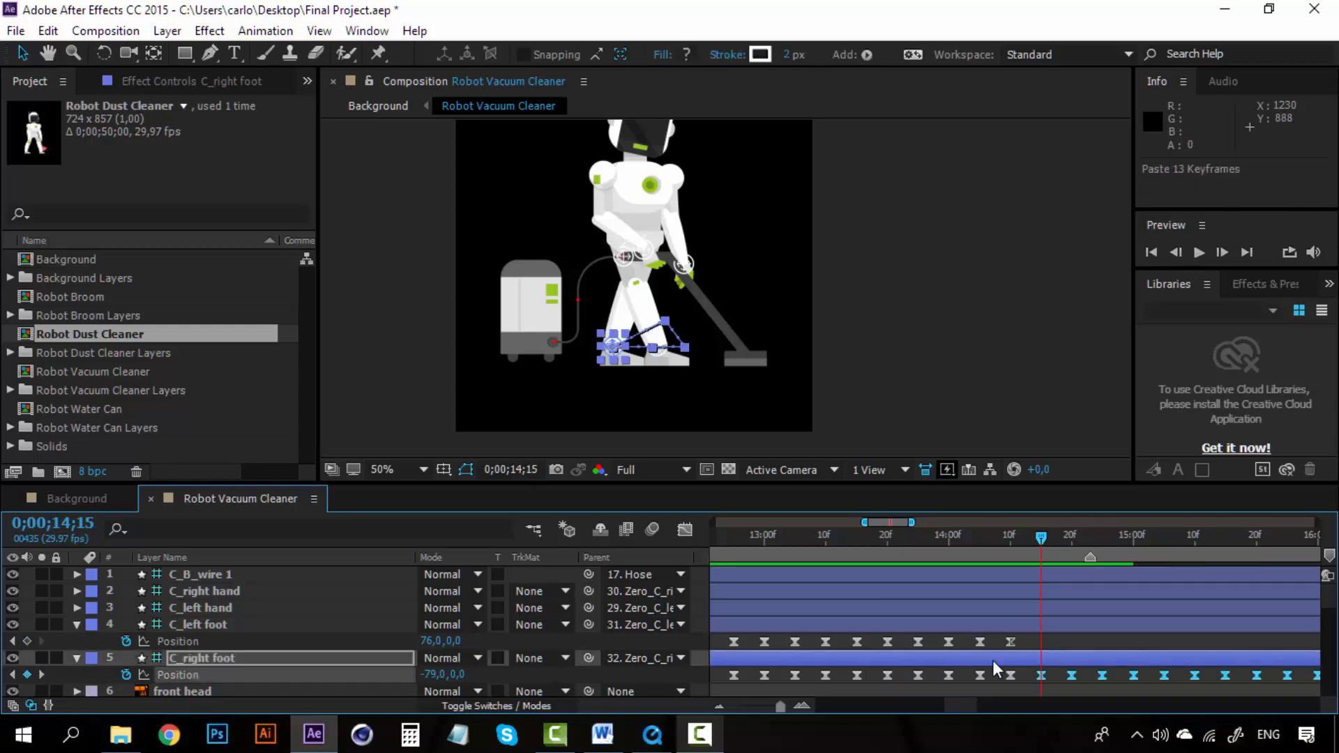
Step: Preview the feet animation from 0;00;14;09
left_click(1004, 544)
key("space")
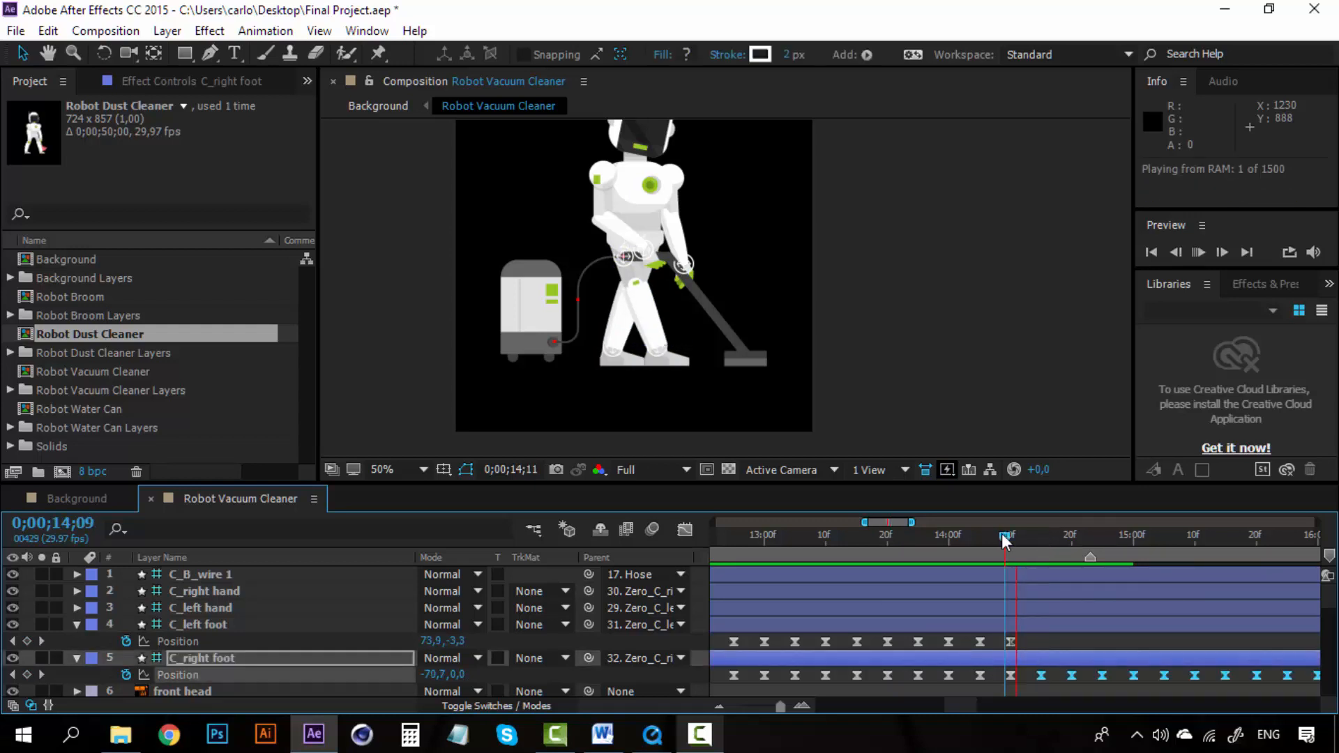
key("space")
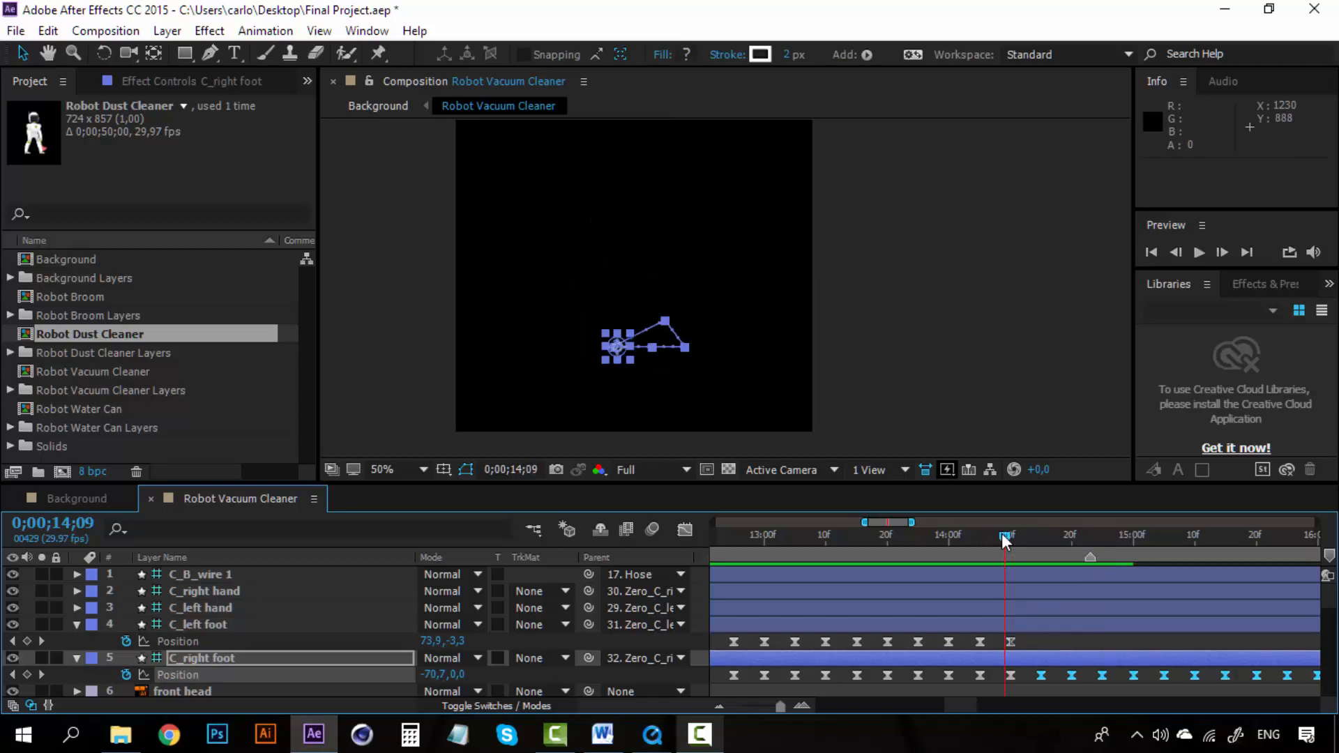
Step: Copy the left foot's Position keyframes and paste them at 0;00;14;15 to continue the walk
left_click(945, 551)
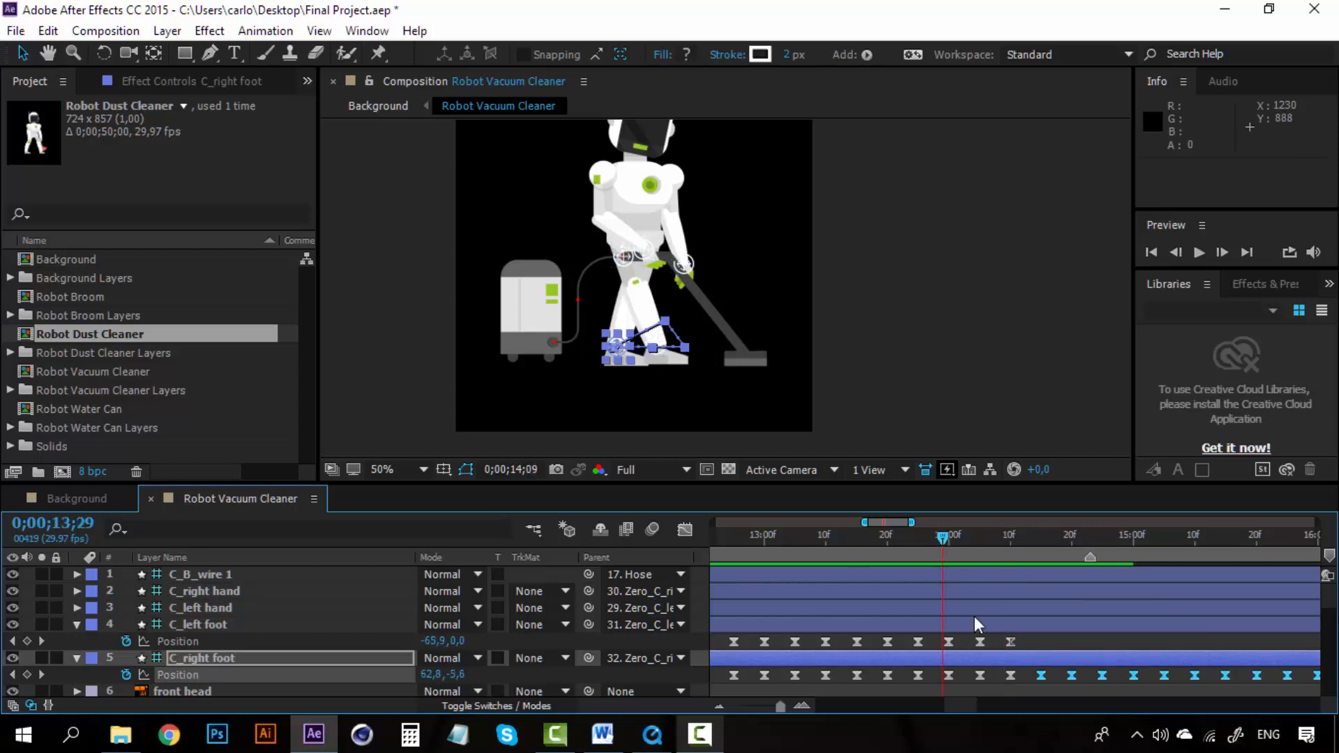
left_click_drag(963, 701, 915, 702)
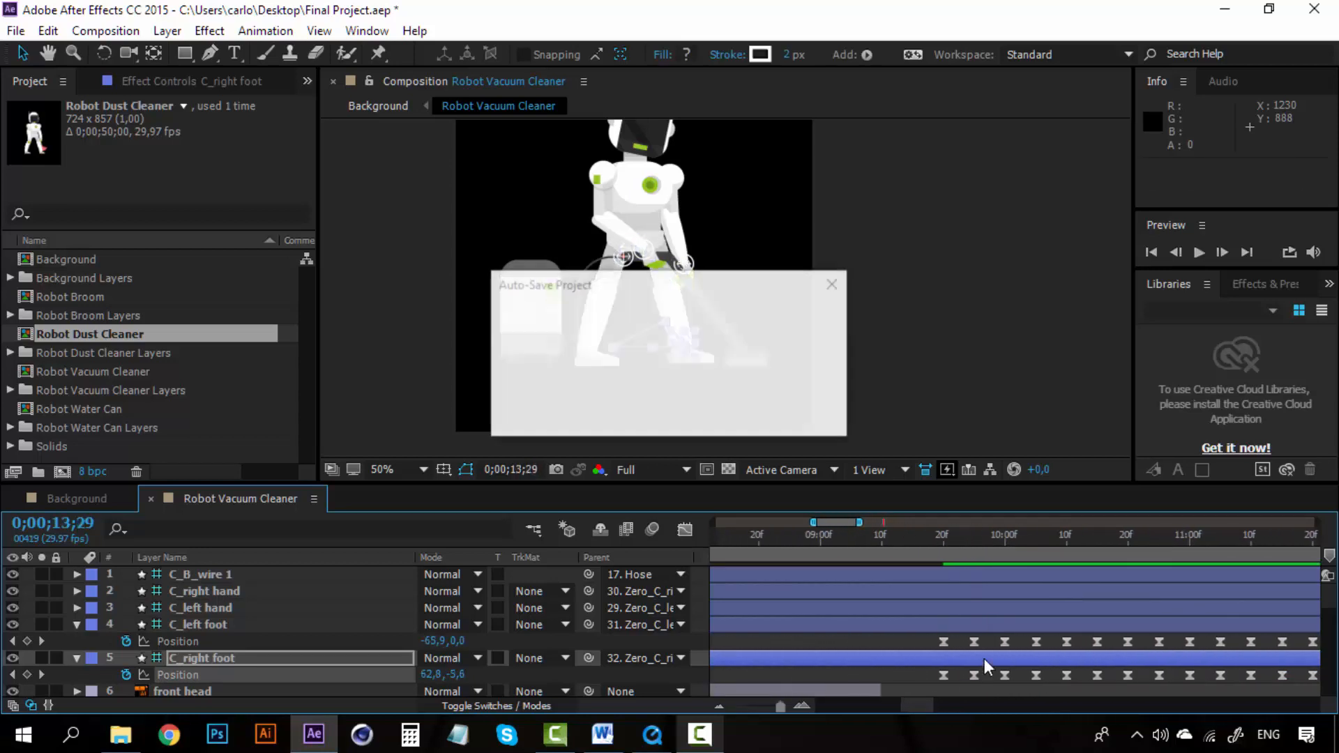
left_click_drag(1024, 638, 1307, 648)
key("ctrl+c")
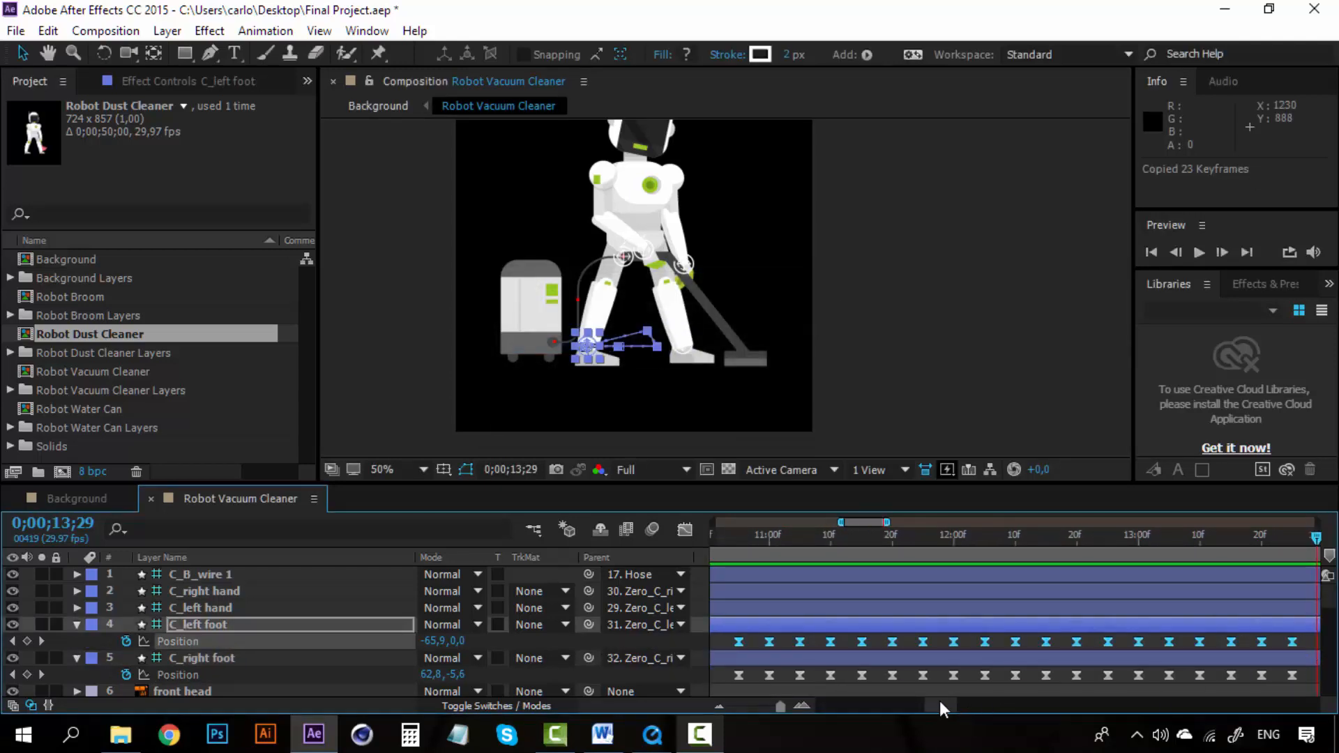
left_click_drag(940, 702, 951, 702)
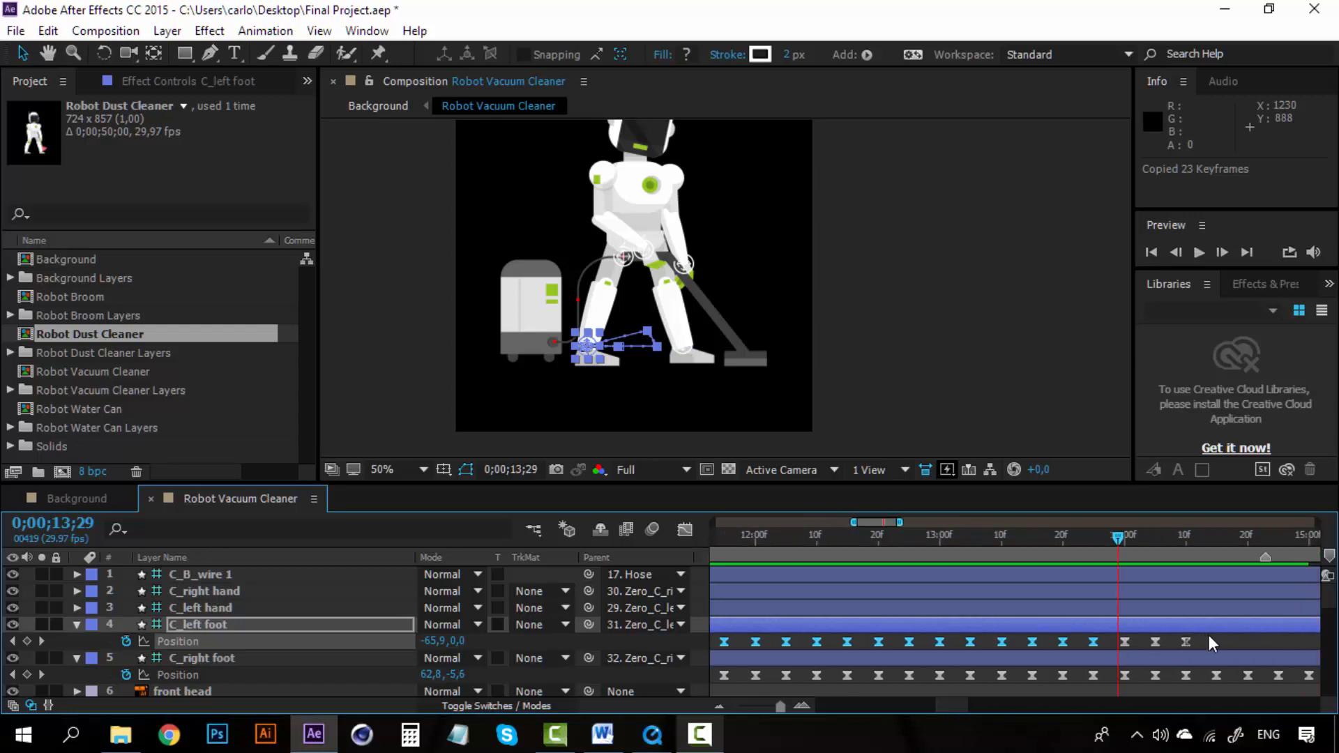
left_click_drag(1208, 639, 1049, 650)
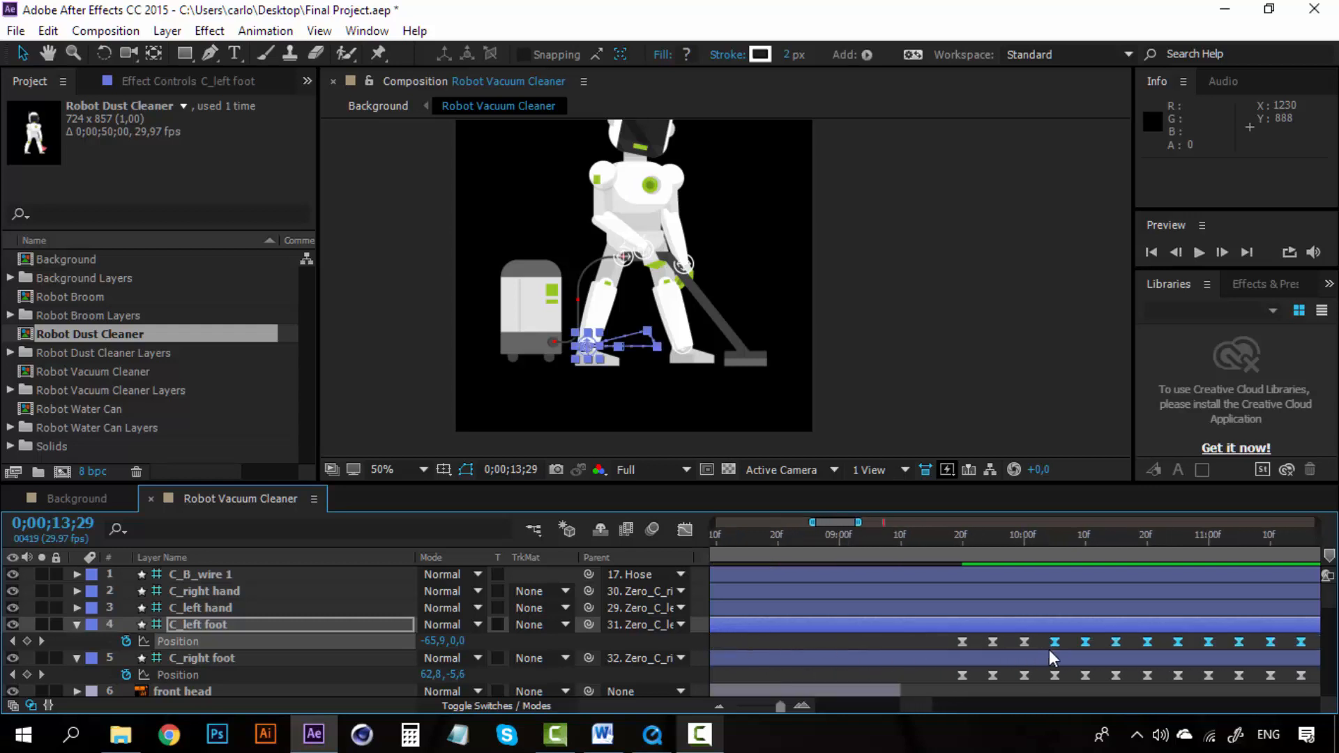
key("ctrl+c")
left_click_drag(937, 704, 966, 695)
left_click(952, 535)
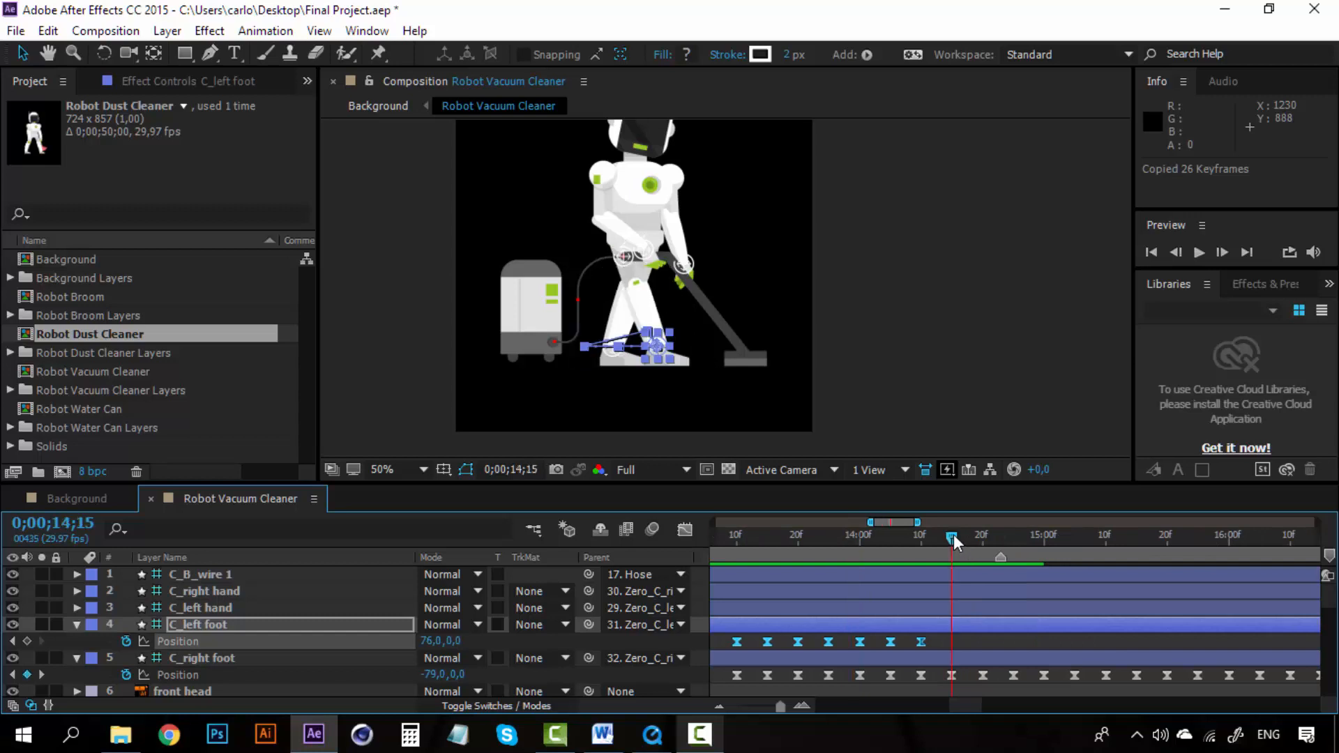
key("ctrl+v")
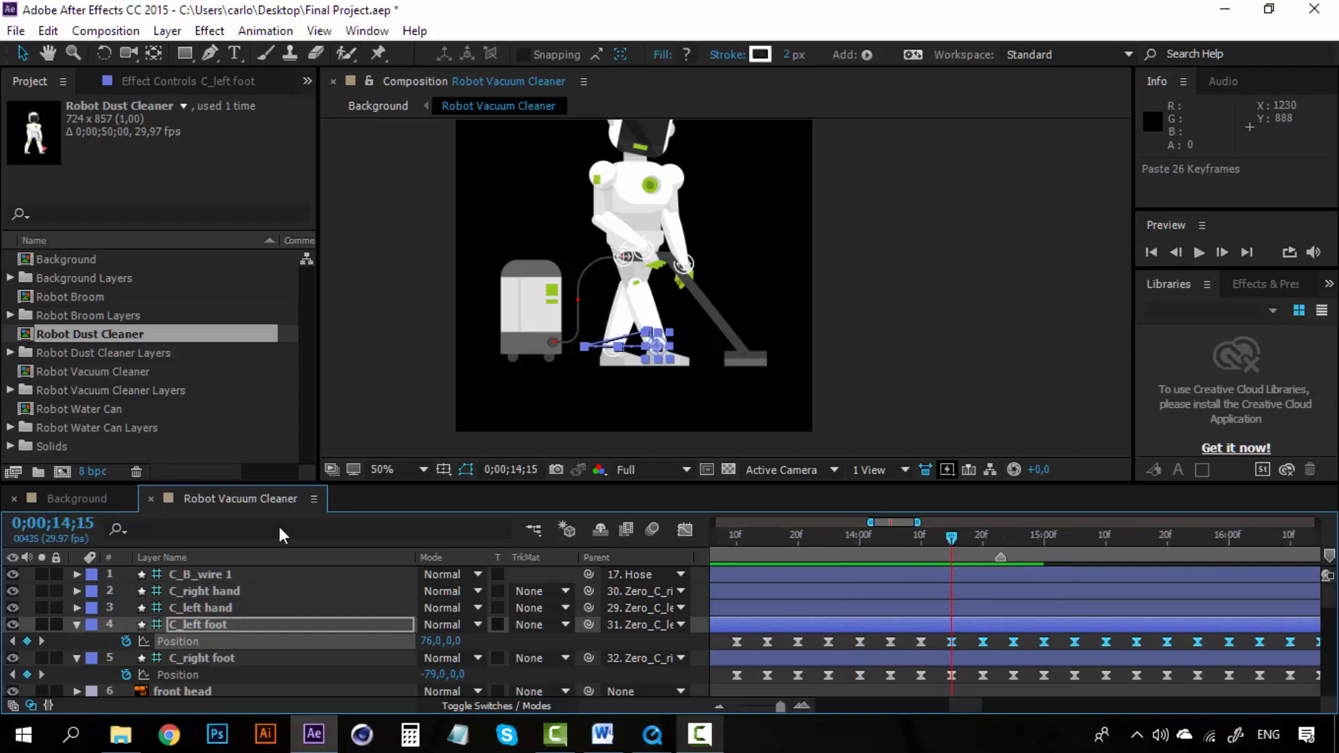
Step: Preview the robot in the Background composition from 0;00;49;11
left_click(76, 498)
left_click(1198, 535)
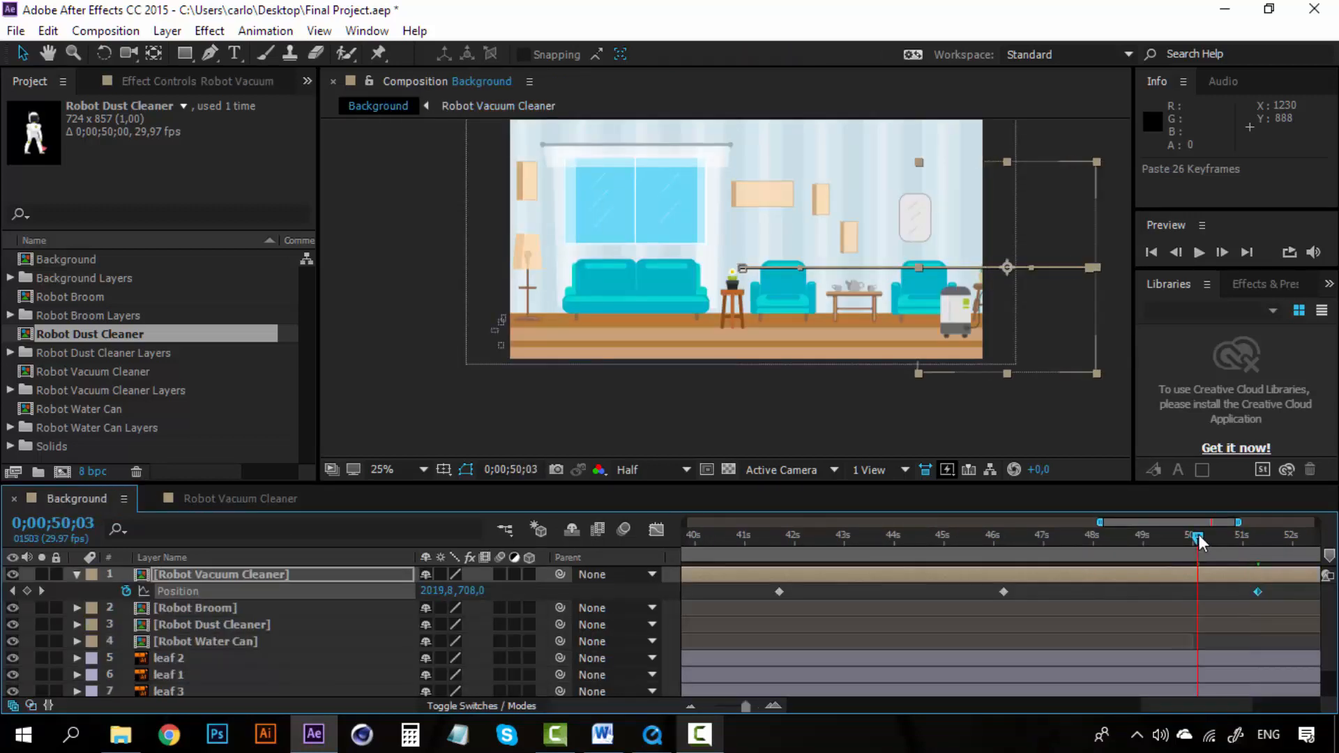
left_click_drag(1199, 534, 1162, 534)
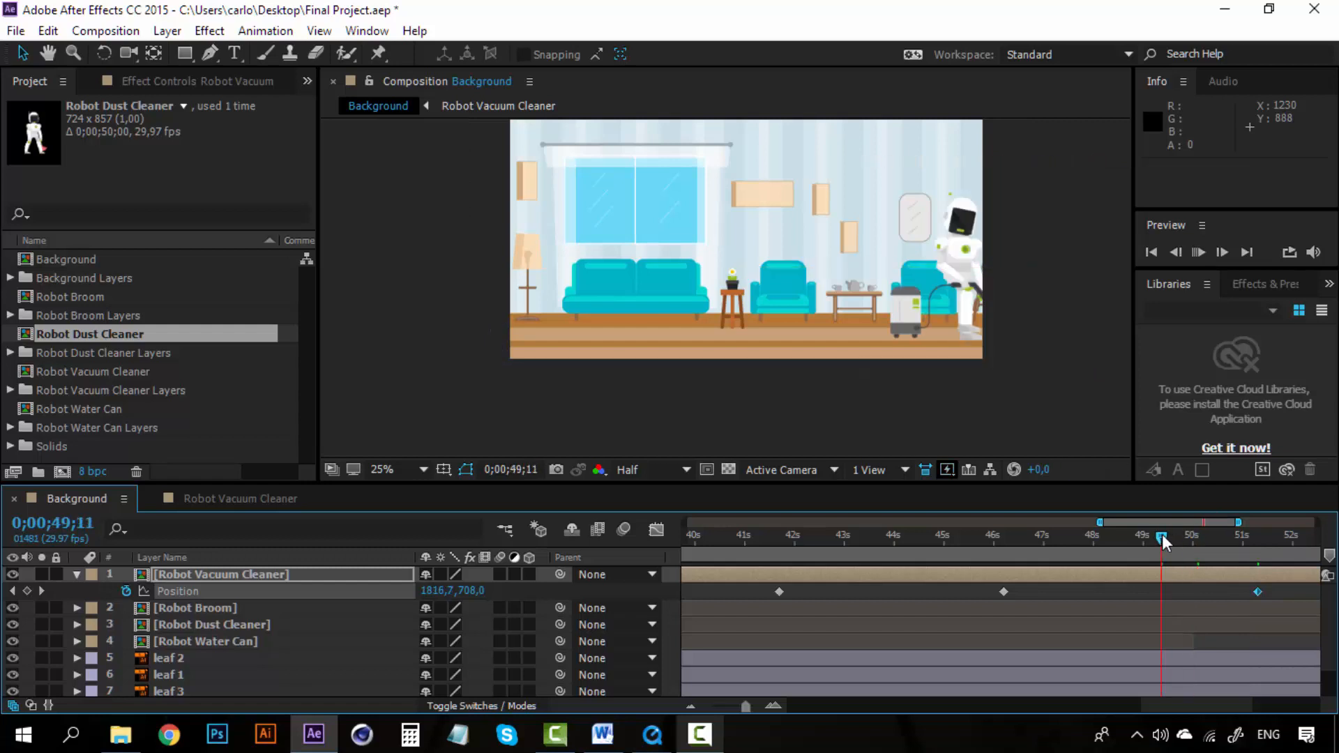
key("space")
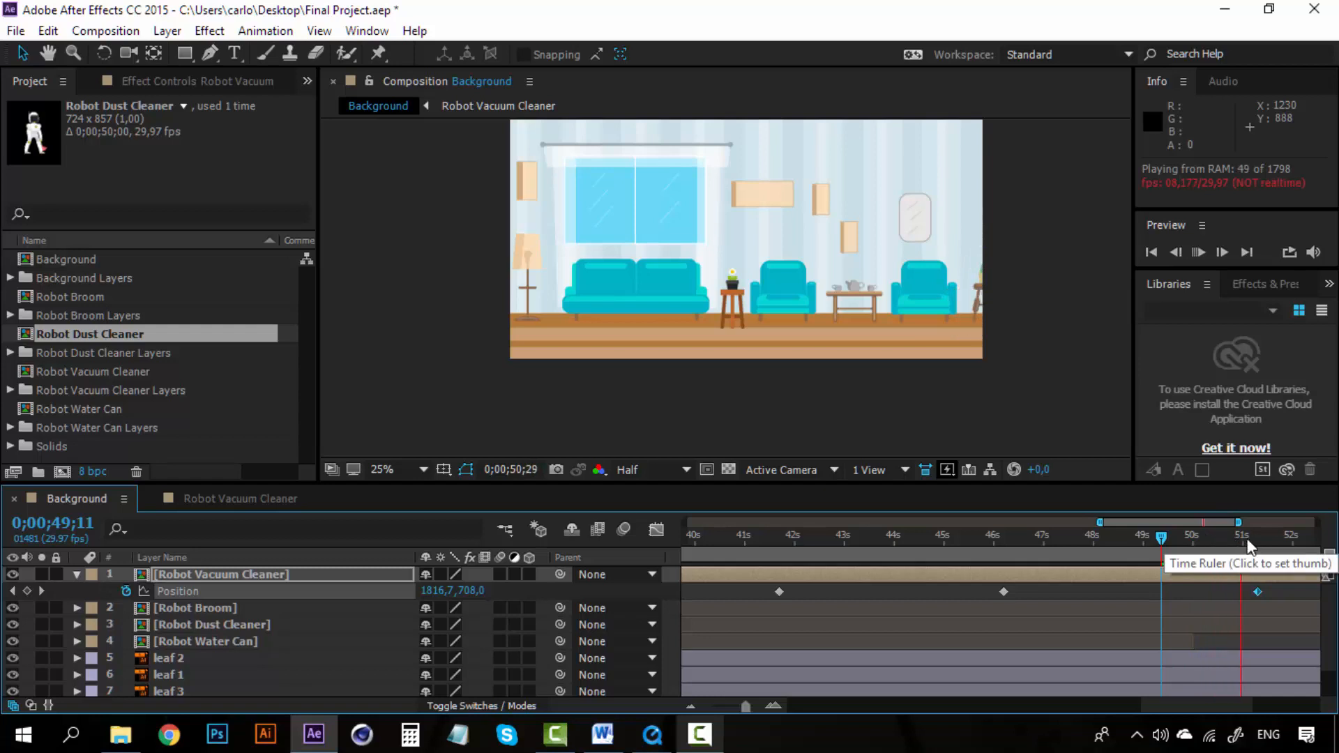
left_click(1001, 539)
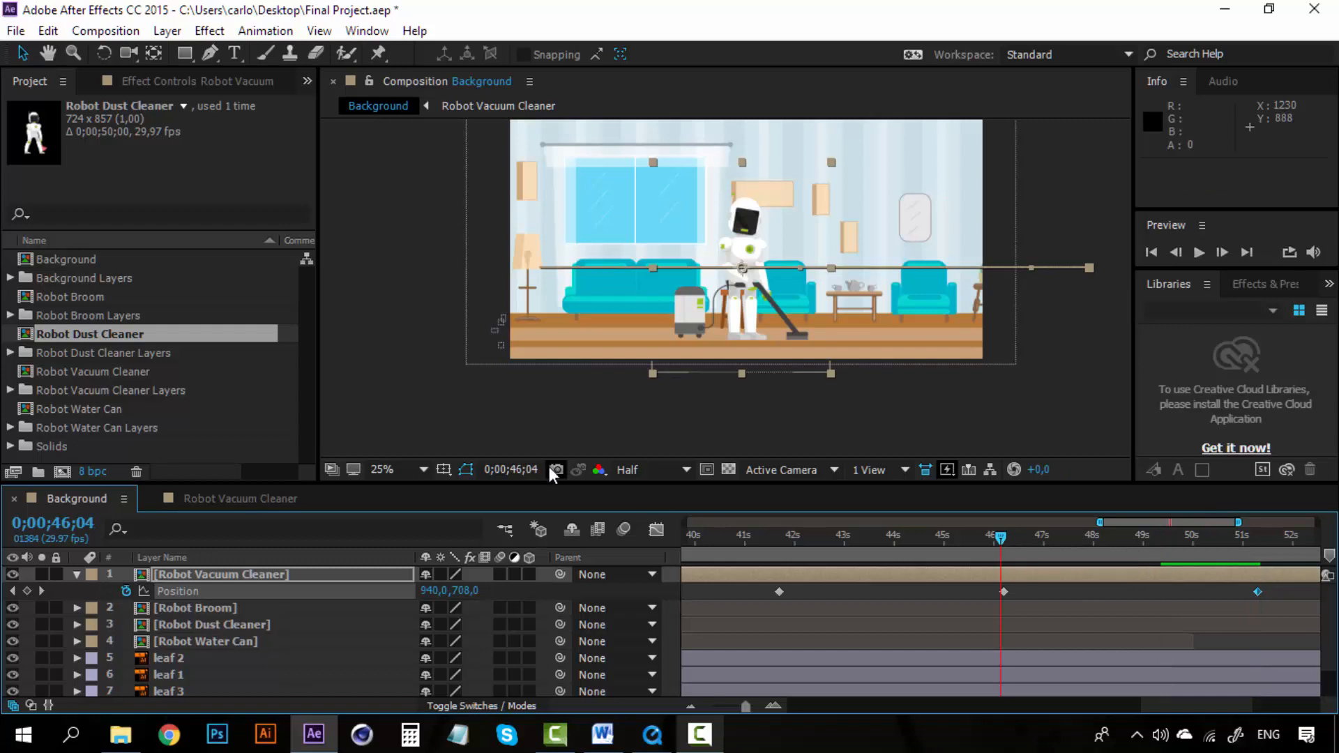
Step: Copy the body's Position keyframes in Robot Vacuum Cleaner and paste them at 0;00;09;25 to continue the body motion
left_click(270, 501)
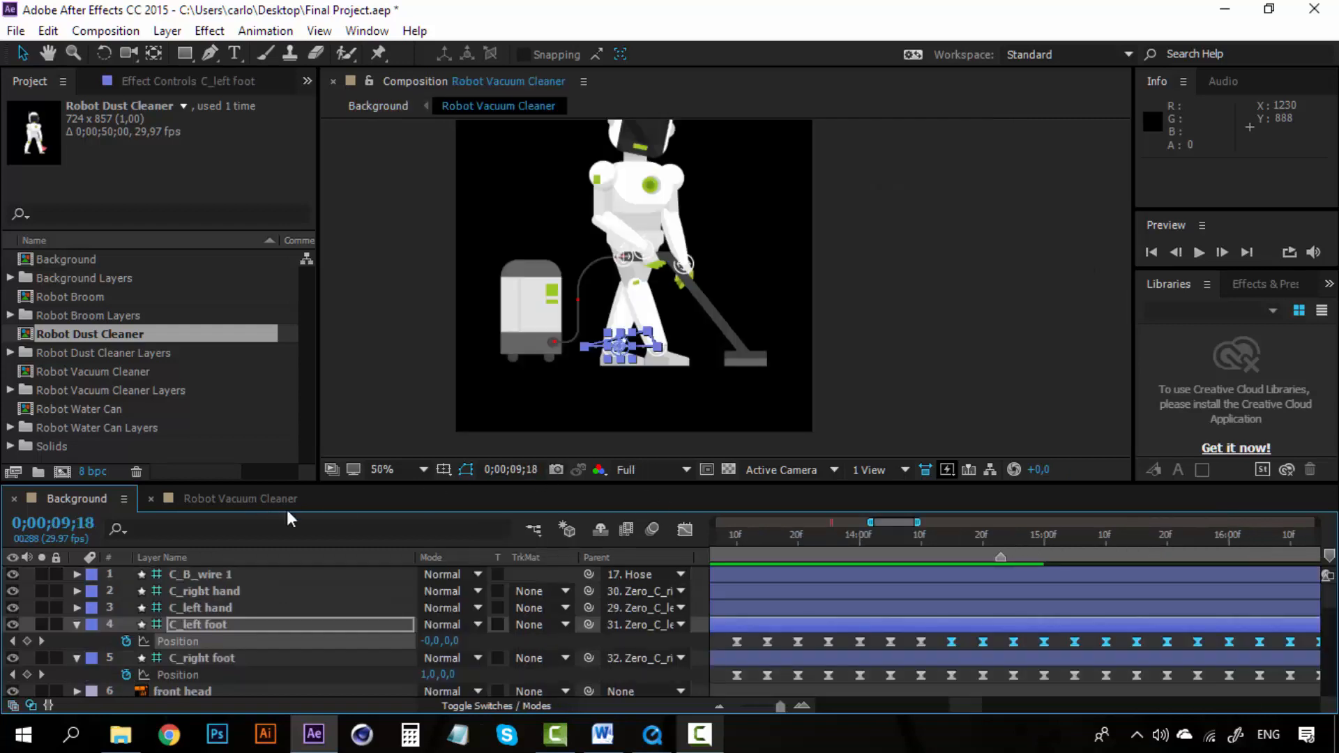
left_click(735, 706)
left_click_drag(989, 693, 831, 705)
scroll(817, 626, "down", 2)
scroll(817, 625, "down", 6)
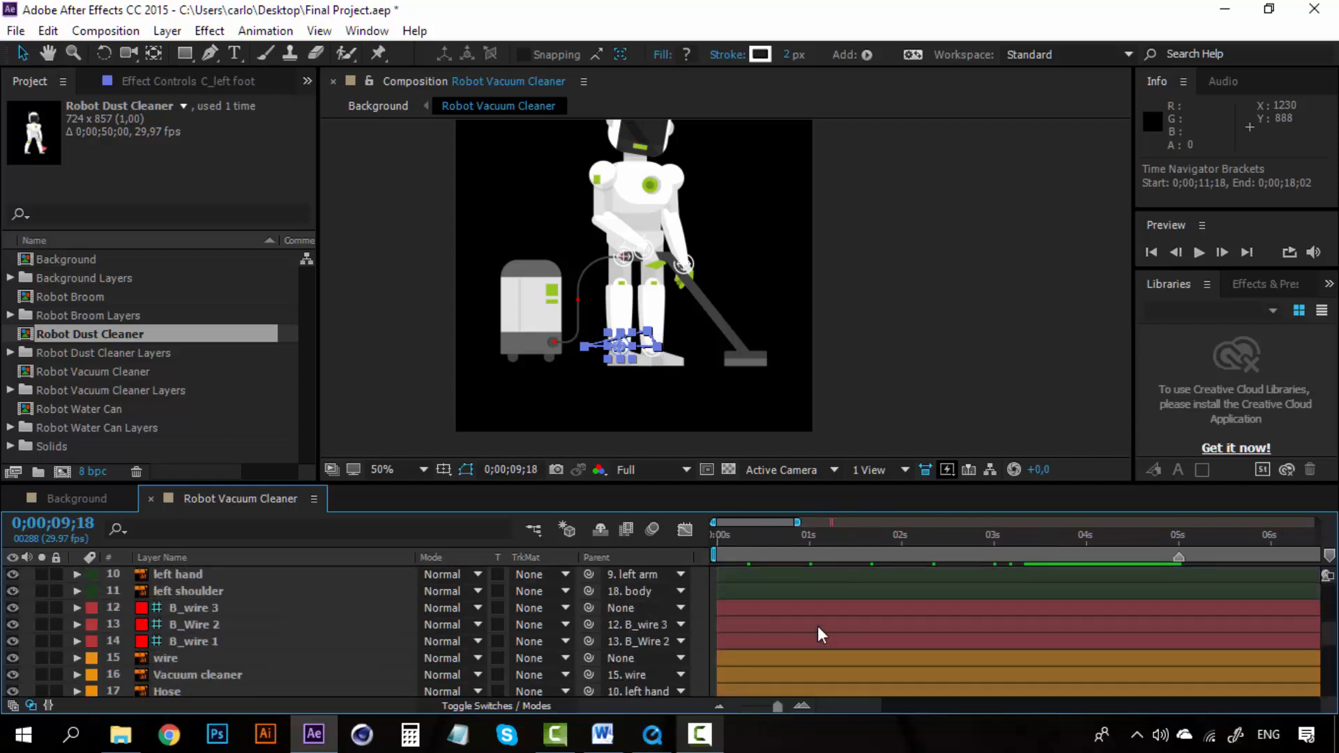
left_click_drag(1202, 628, 674, 619)
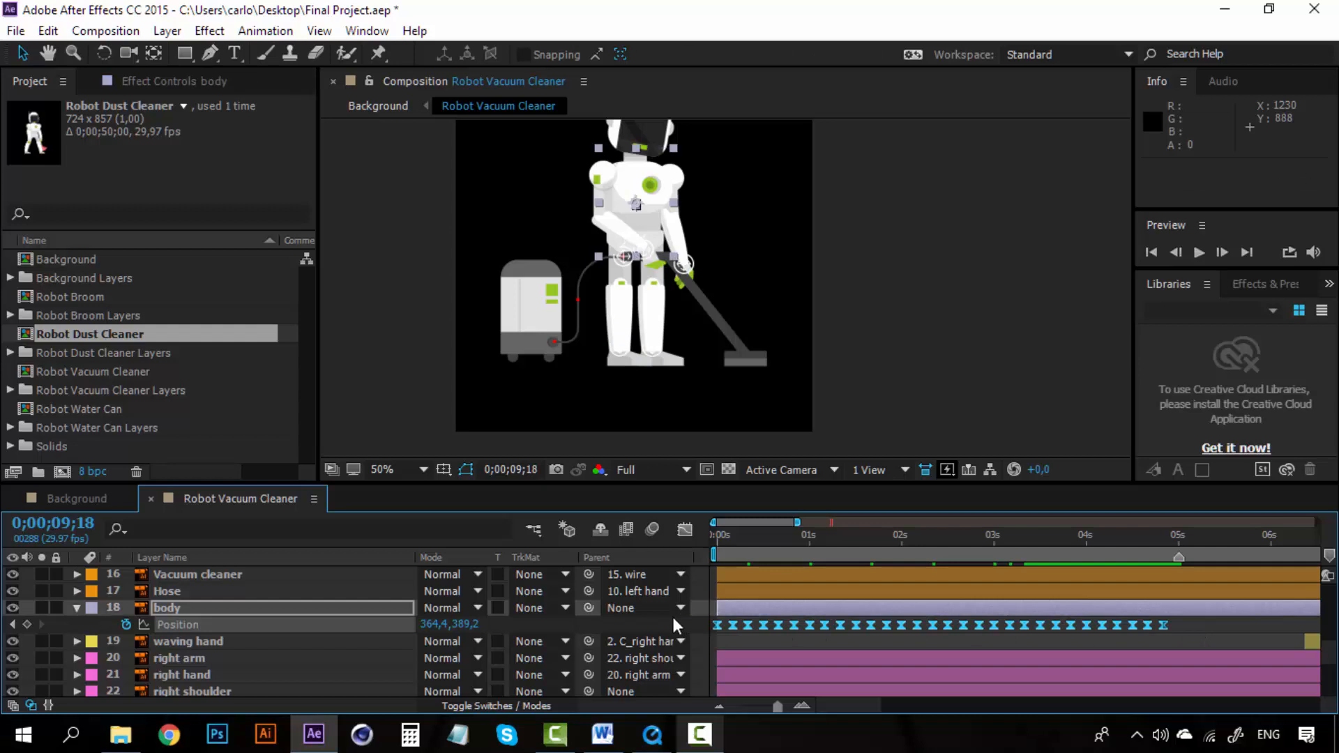
key("ctrl+c")
left_click_drag(837, 700, 931, 698)
scroll(930, 642, "up", 5)
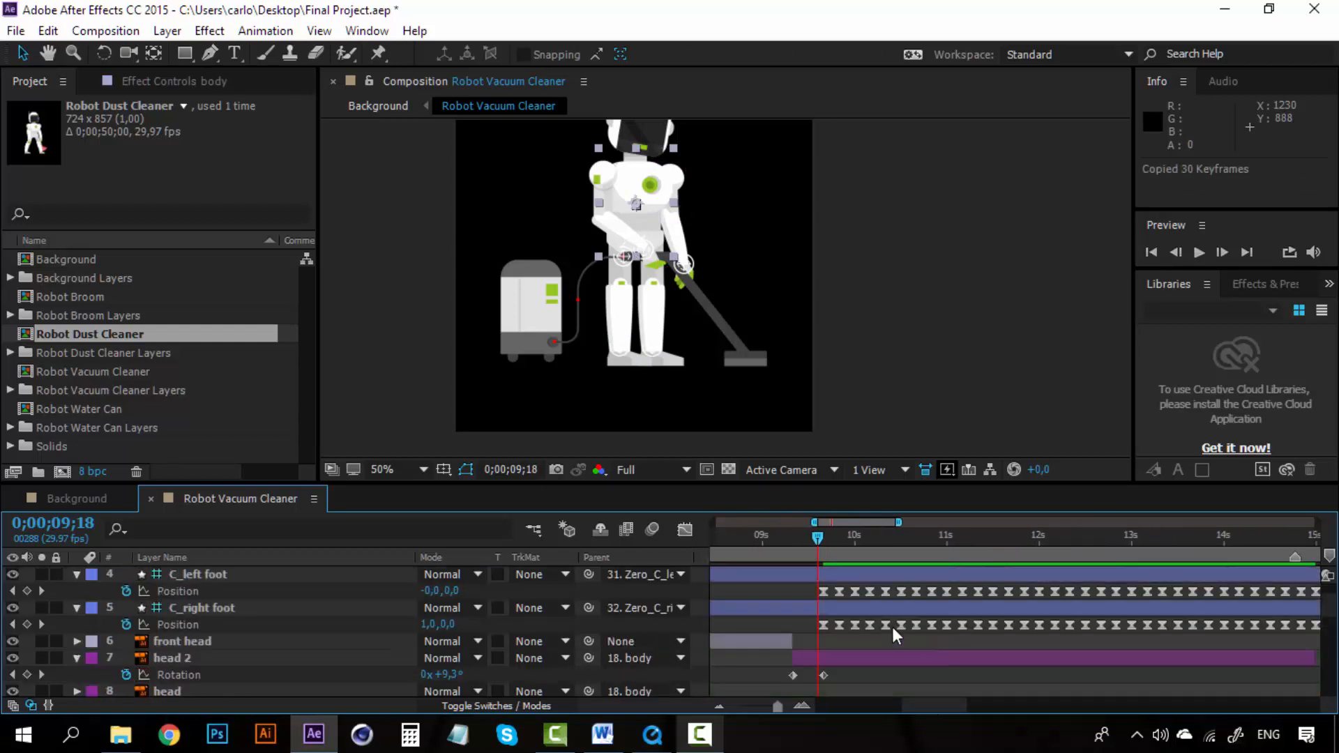
left_click_drag(818, 531, 838, 538)
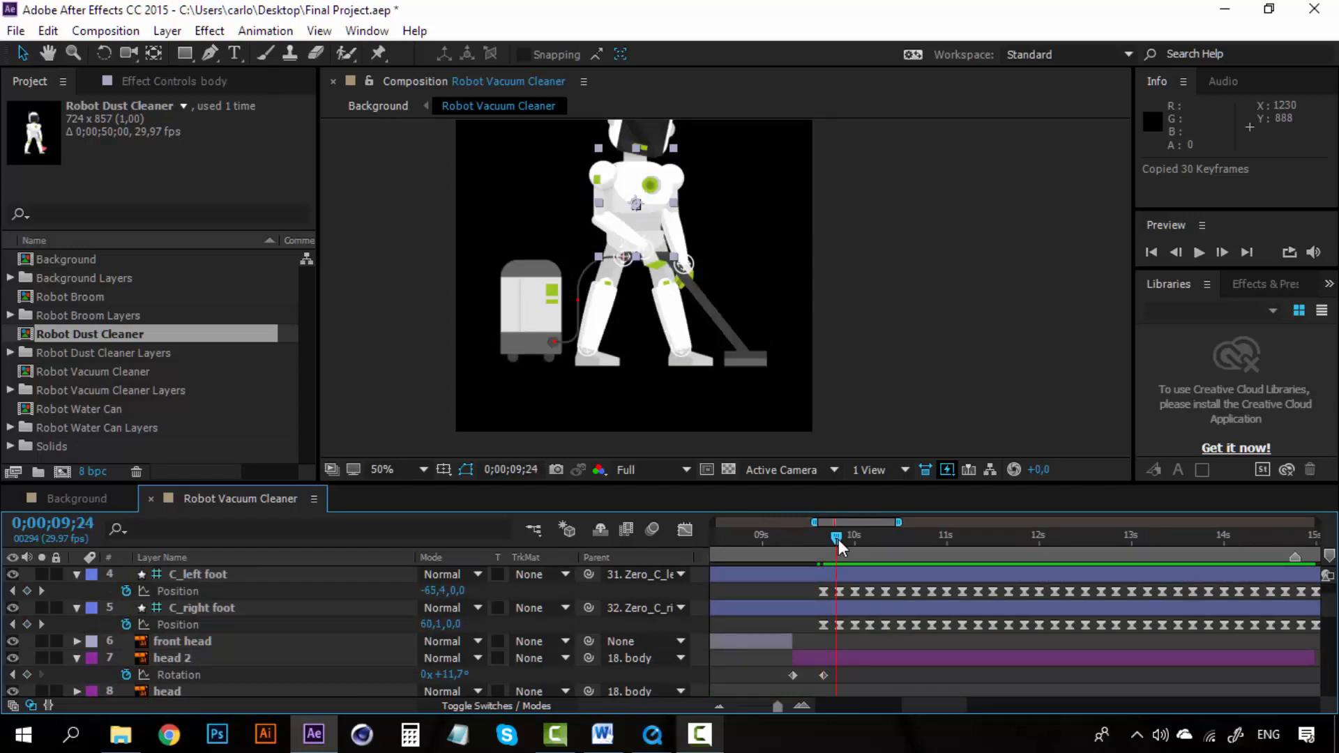
scroll(829, 656, "down", 5)
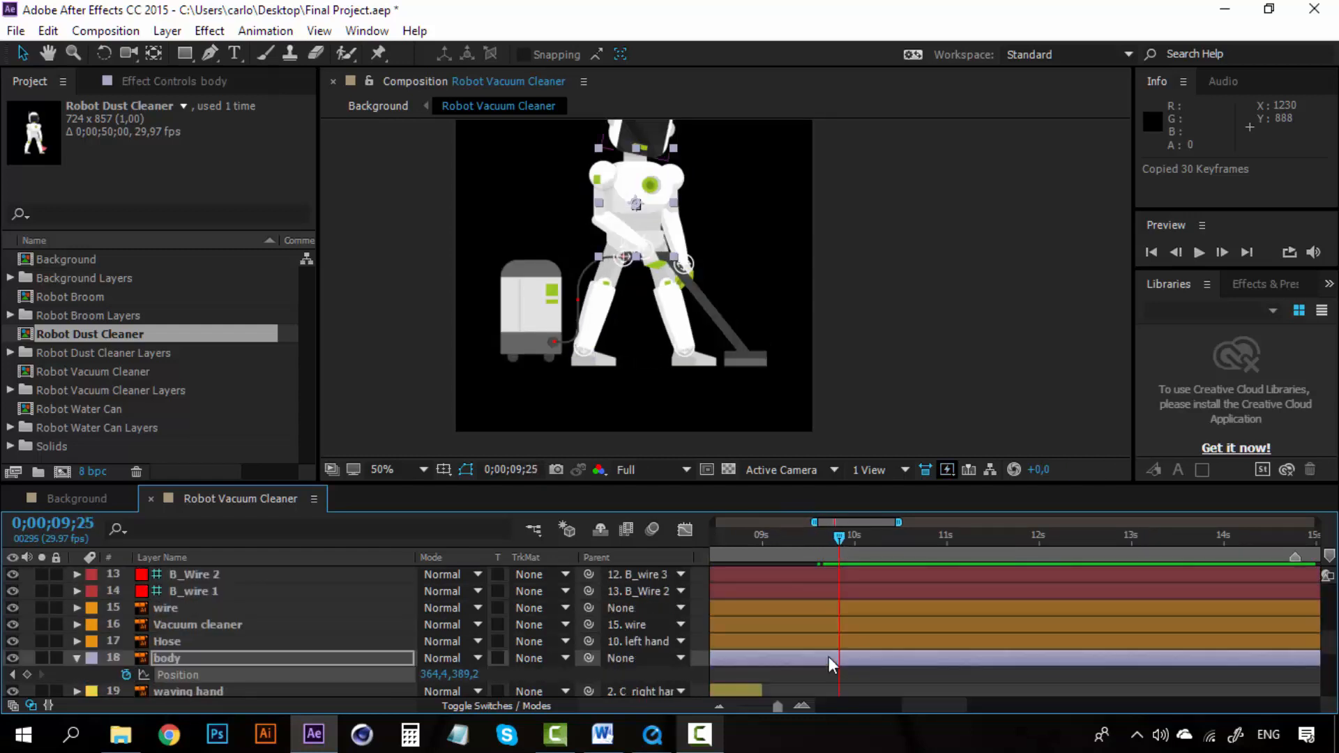
key("ctrl+v")
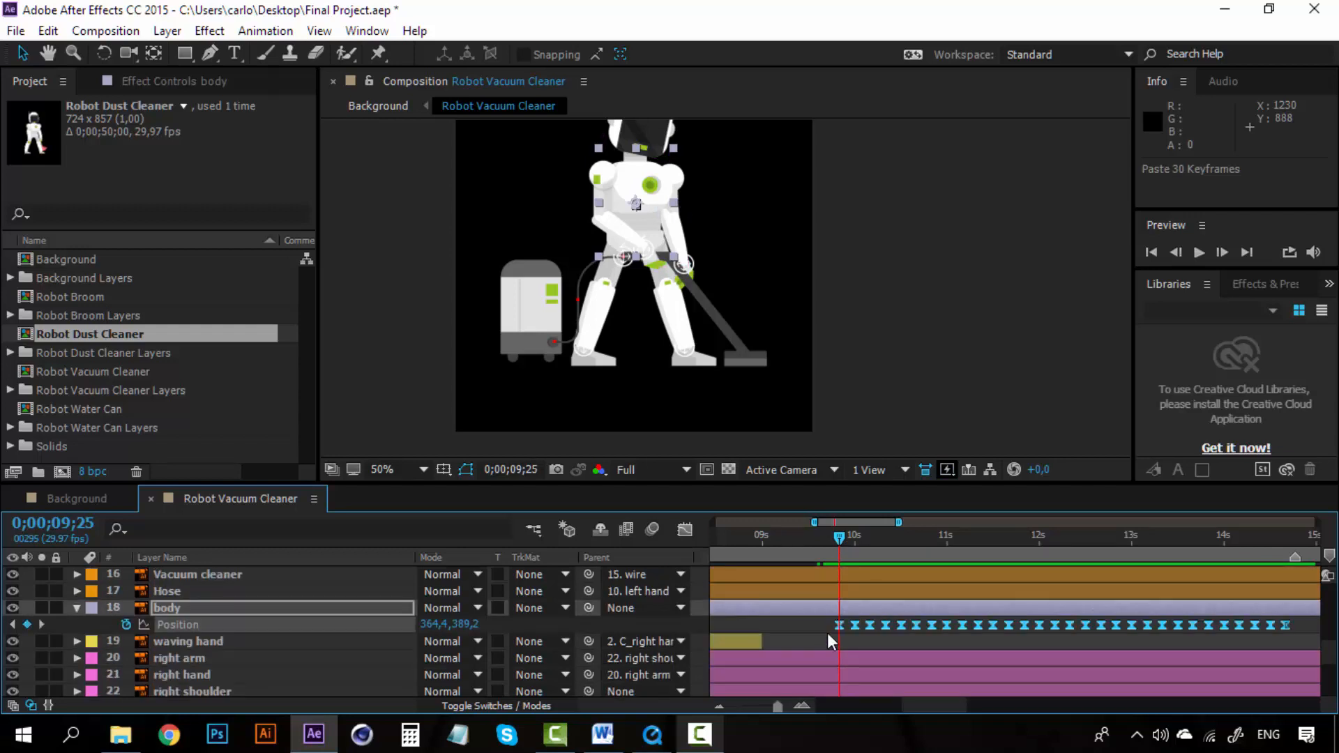
Step: Preview the robot sliding in the Background composition from 0;00;36;16
left_click_drag(947, 705, 986, 695)
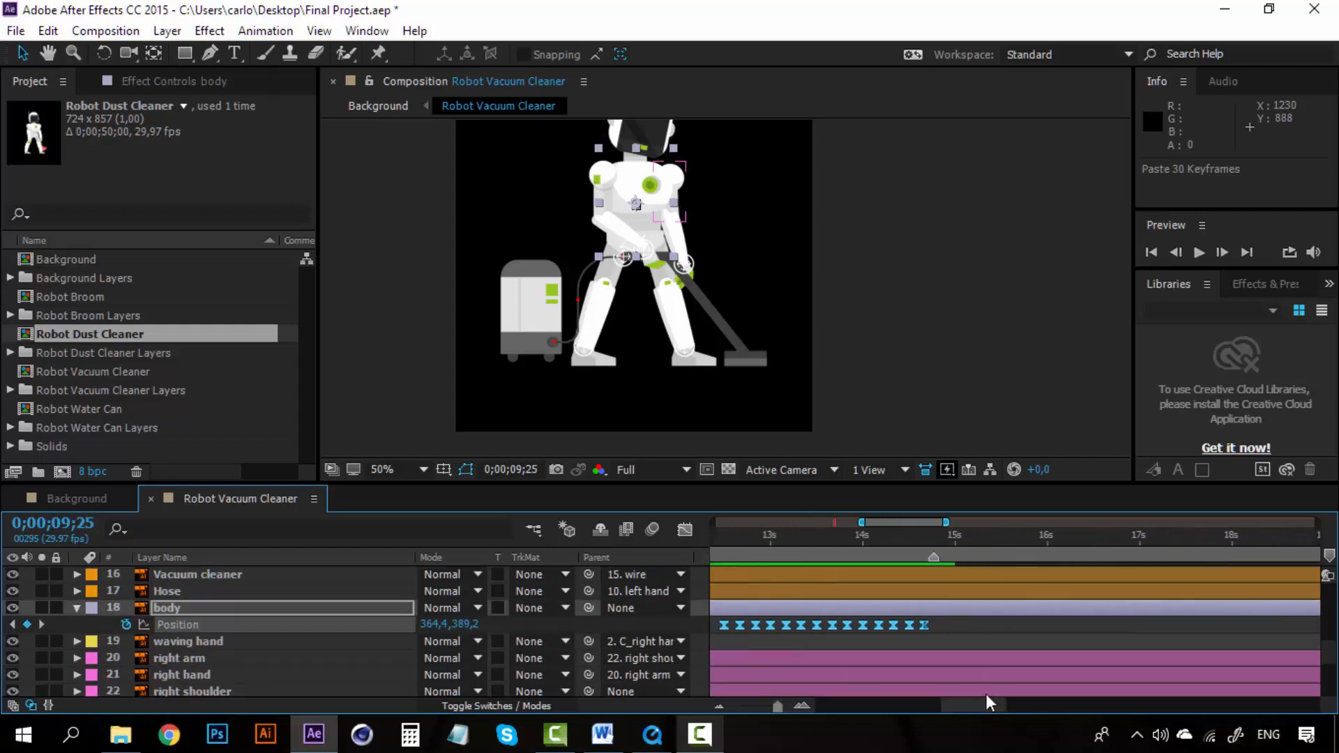
left_click(93, 504)
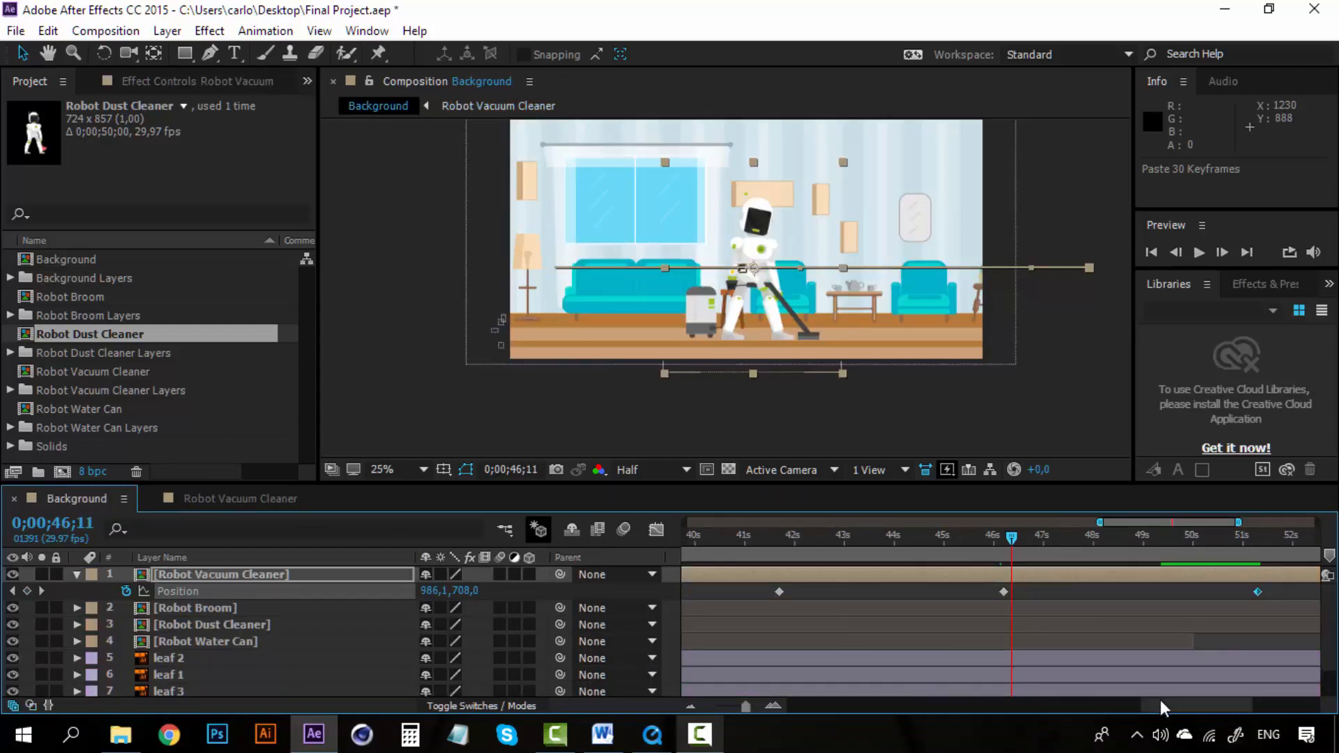
left_click_drag(1161, 700, 1116, 703)
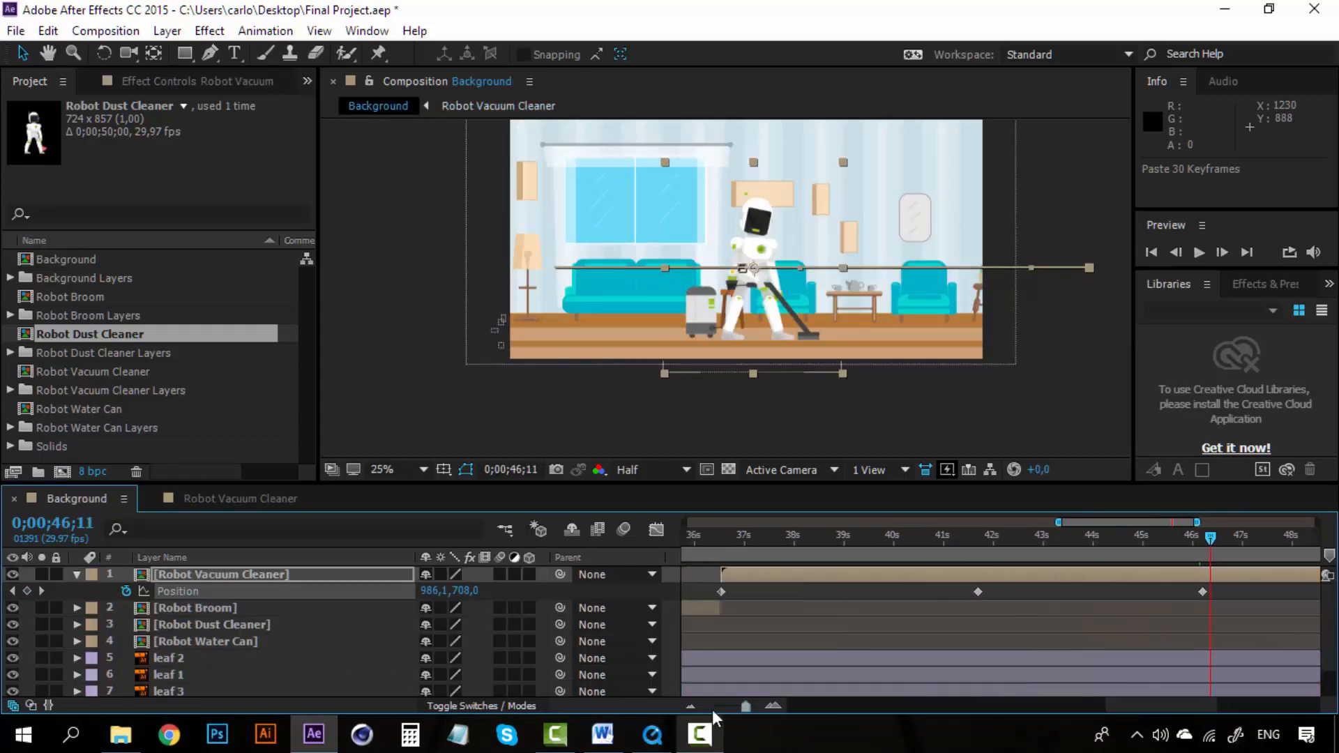
left_click(691, 705)
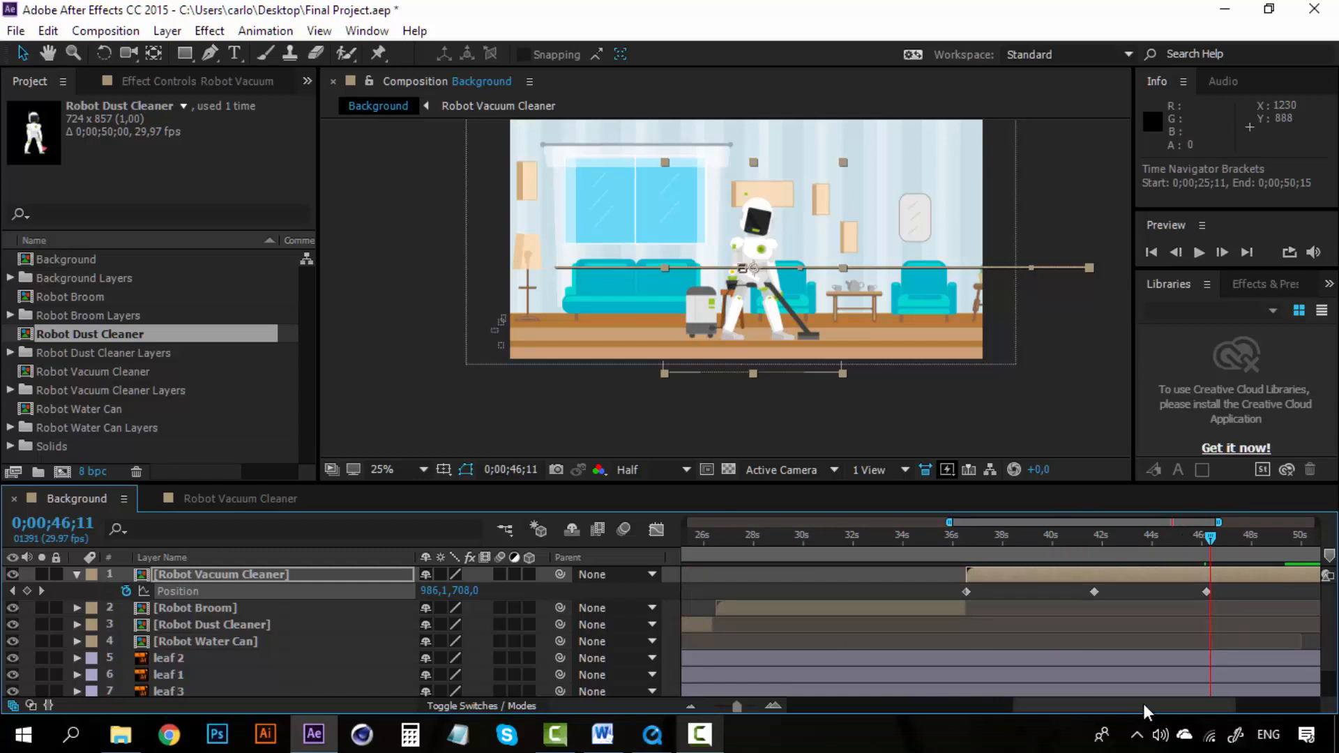
left_click_drag(1142, 701, 1203, 697)
left_click_drag(1157, 534, 1151, 535)
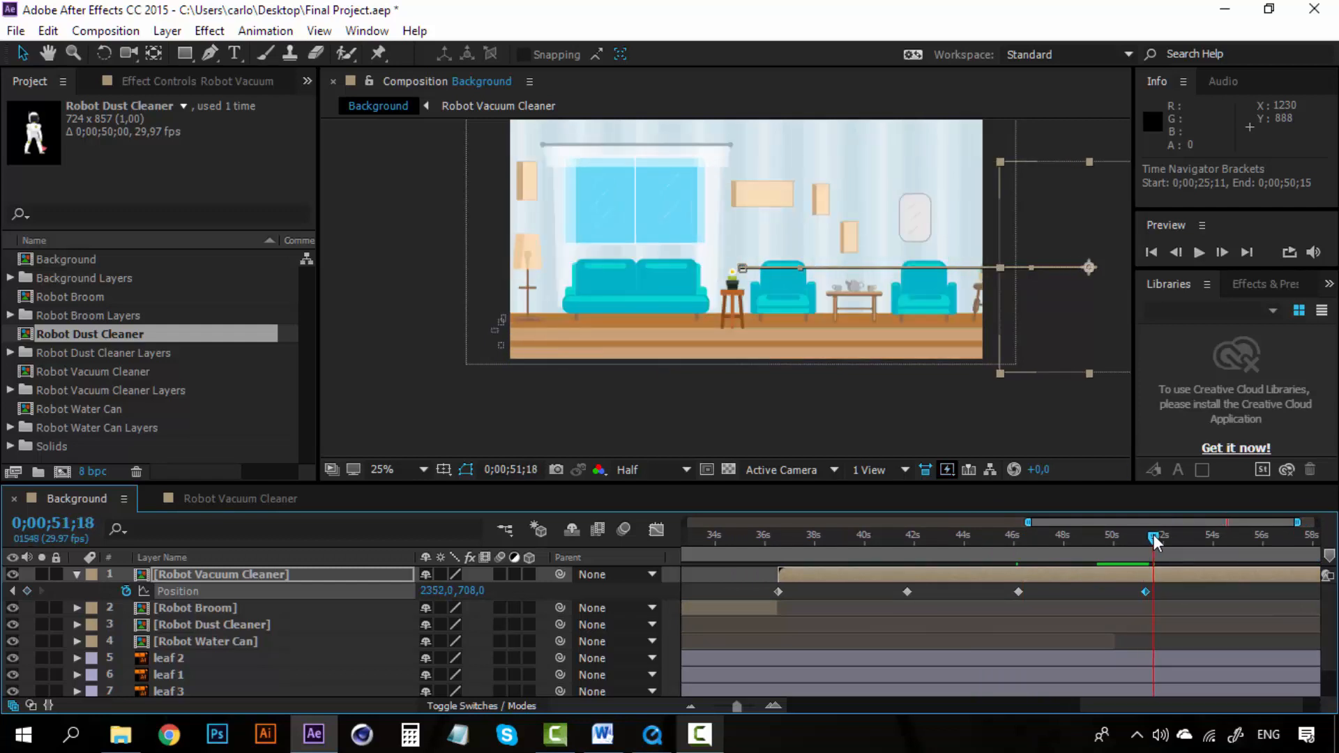
left_click_drag(1152, 537, 778, 542)
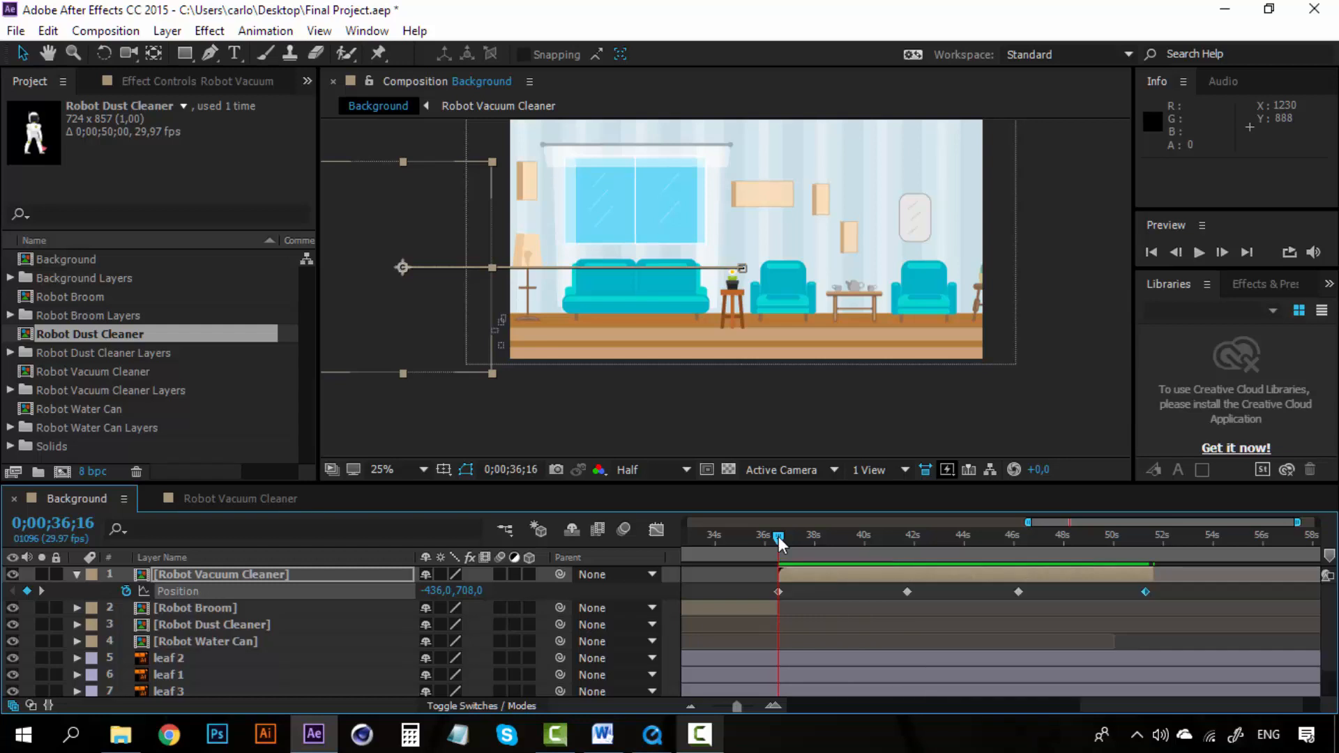
key("space")
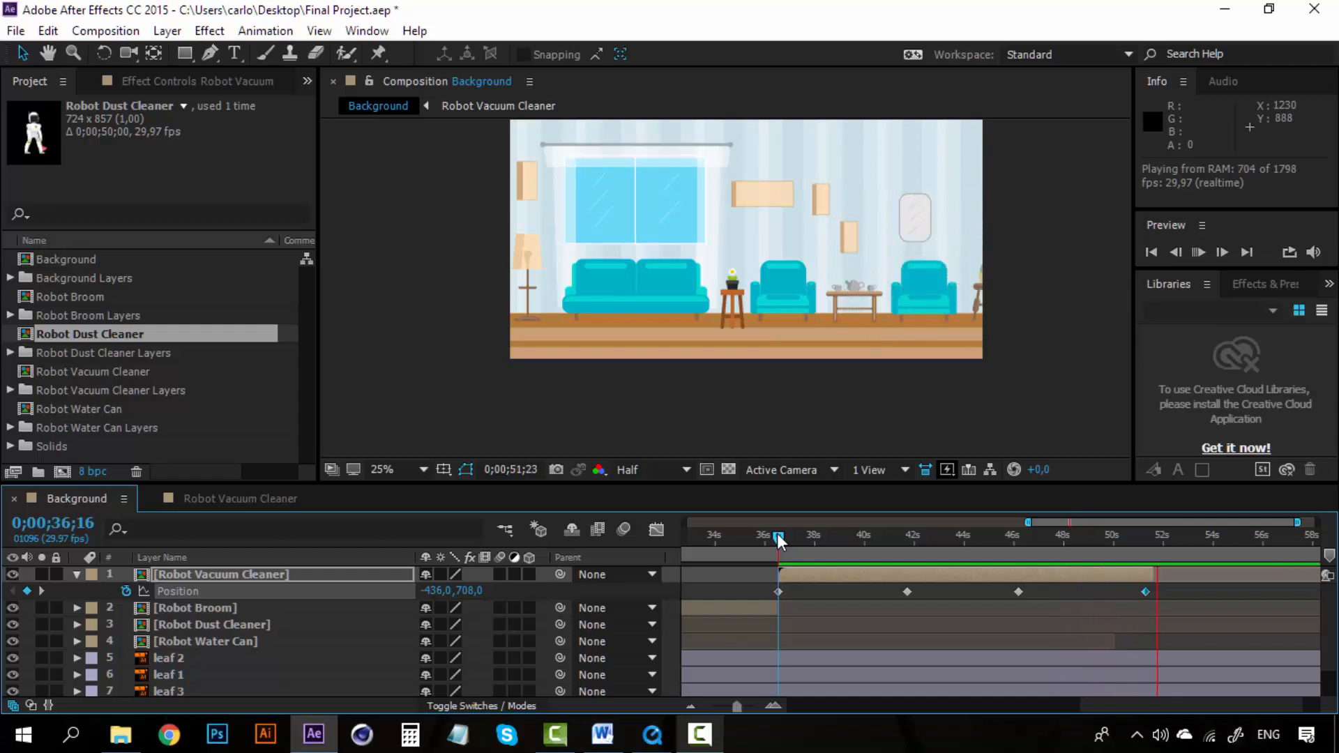
key("space")
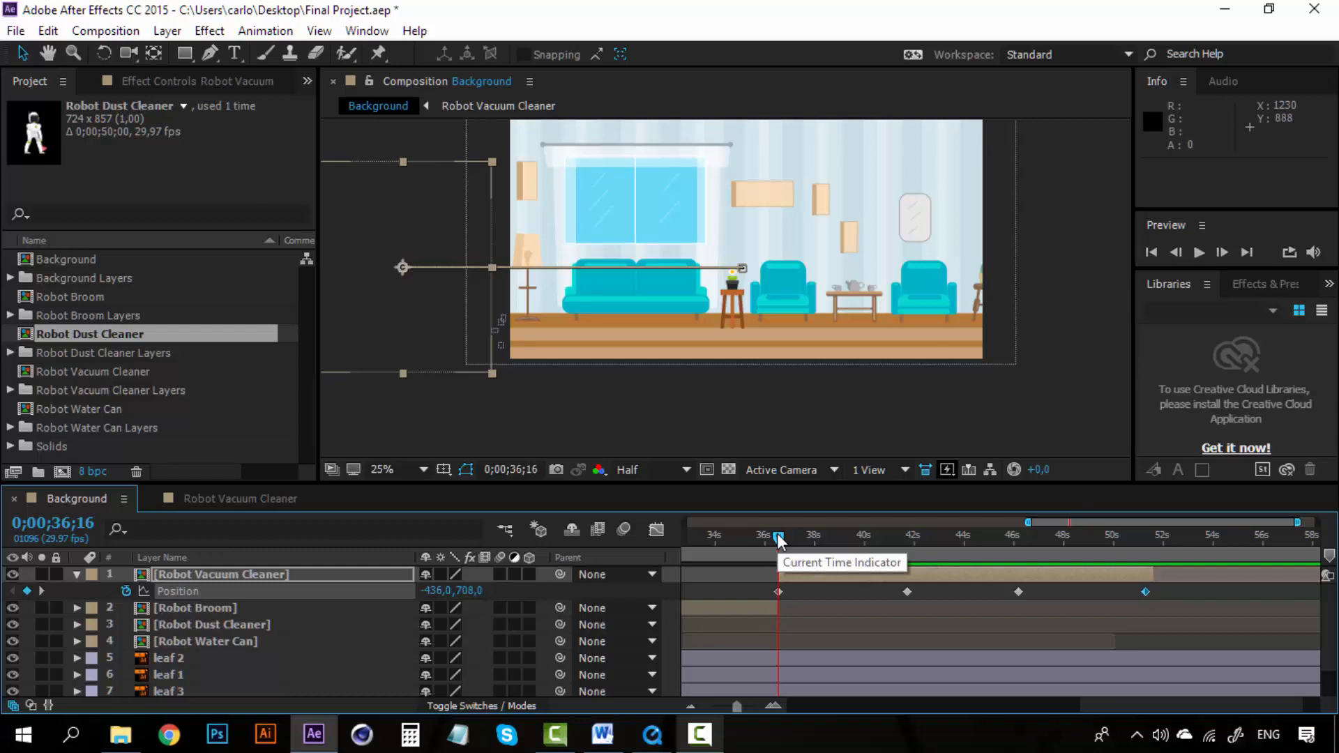
key("space")
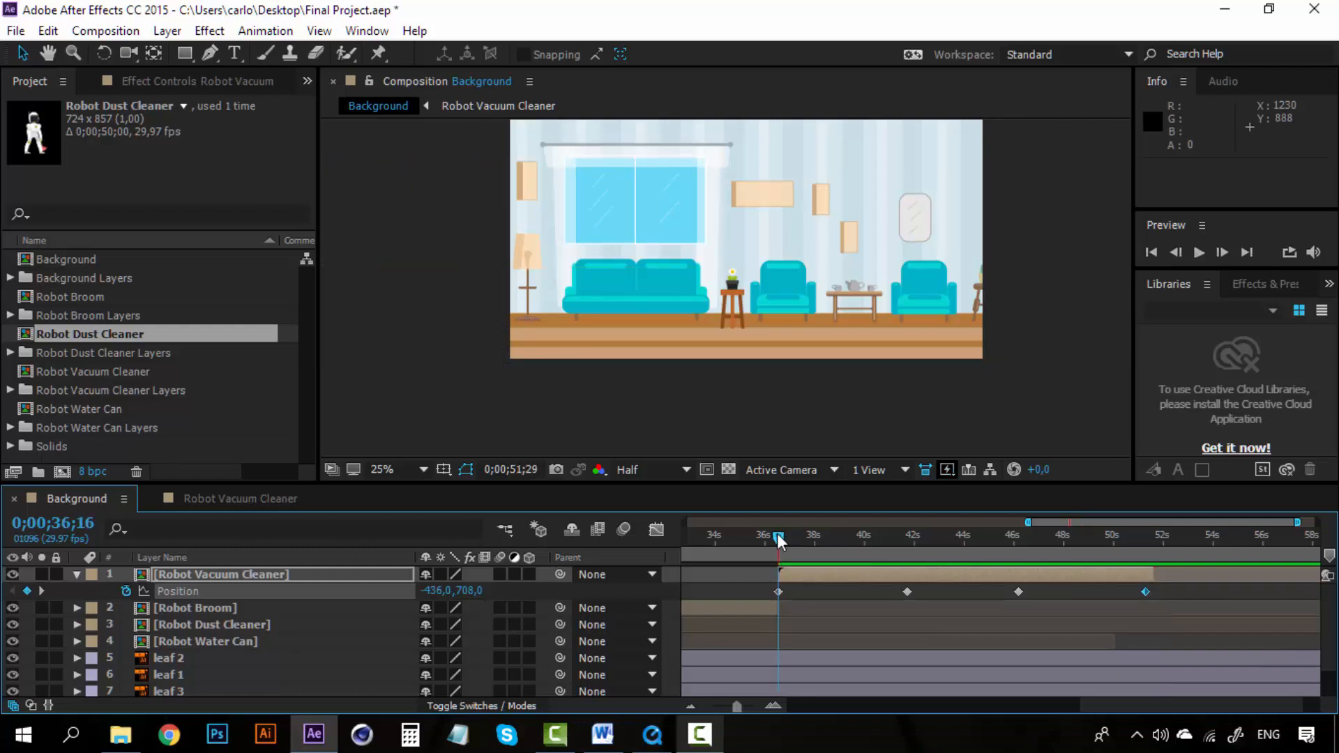
key("space")
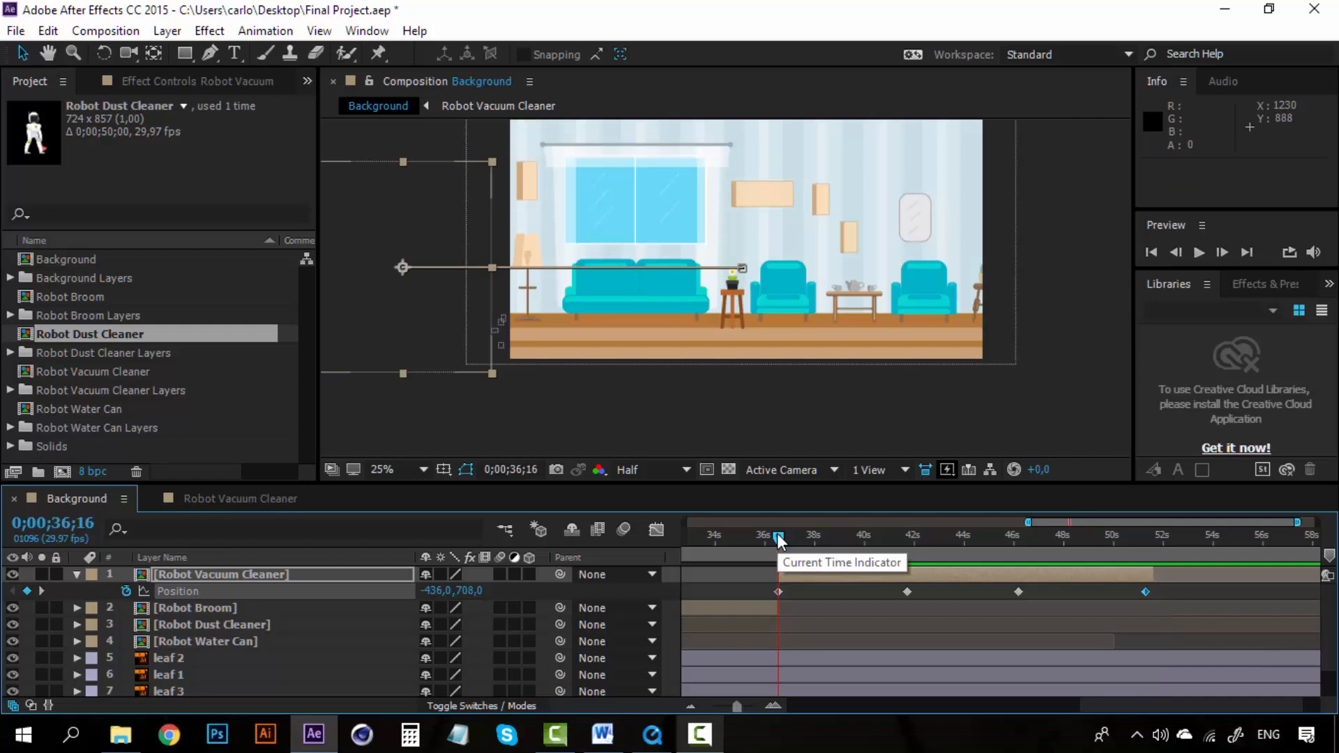